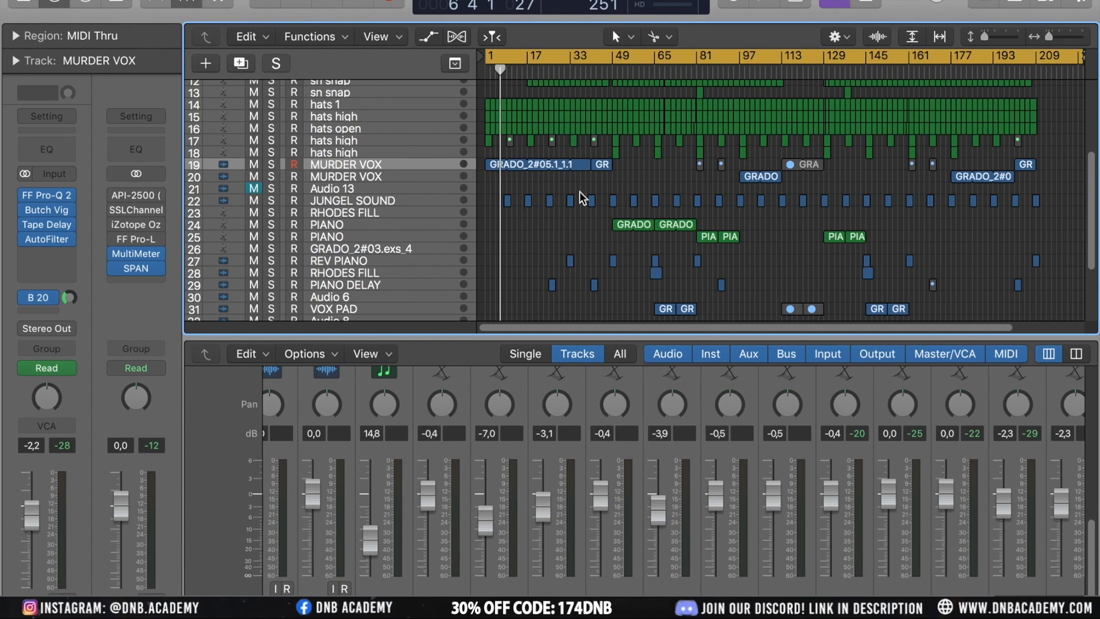
Create a new audio track with the same settings as the GRADO_2#02.3 track
{"action": "scroll", "coordinate": [583, 197], "scroll_direction": "down", "scroll_amount": 6}
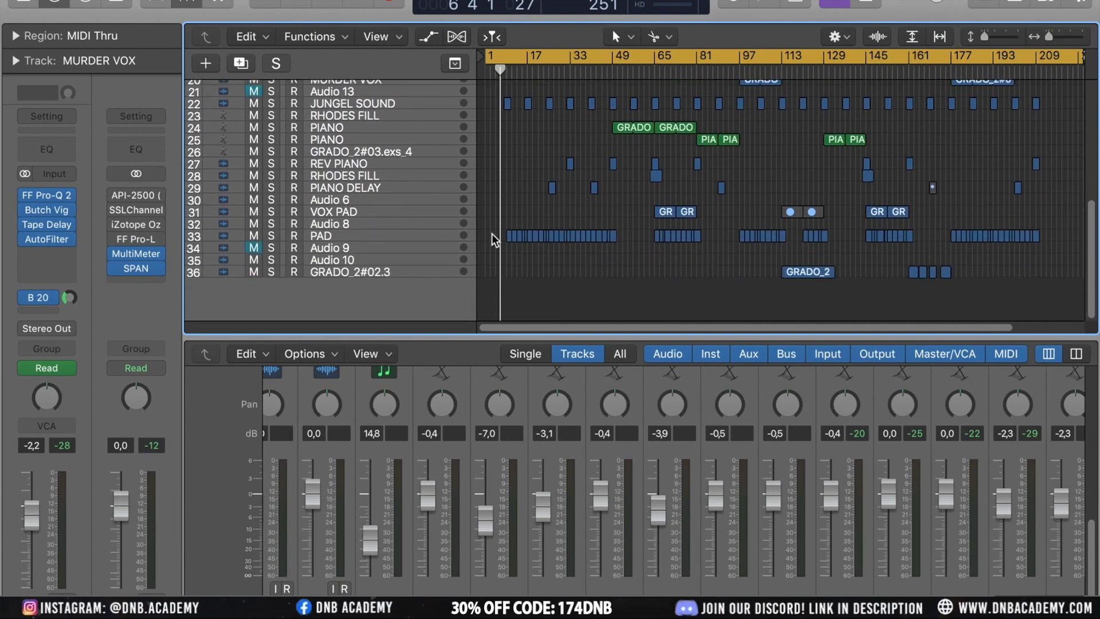
{"action": "left_click", "coordinate": [358, 276]}
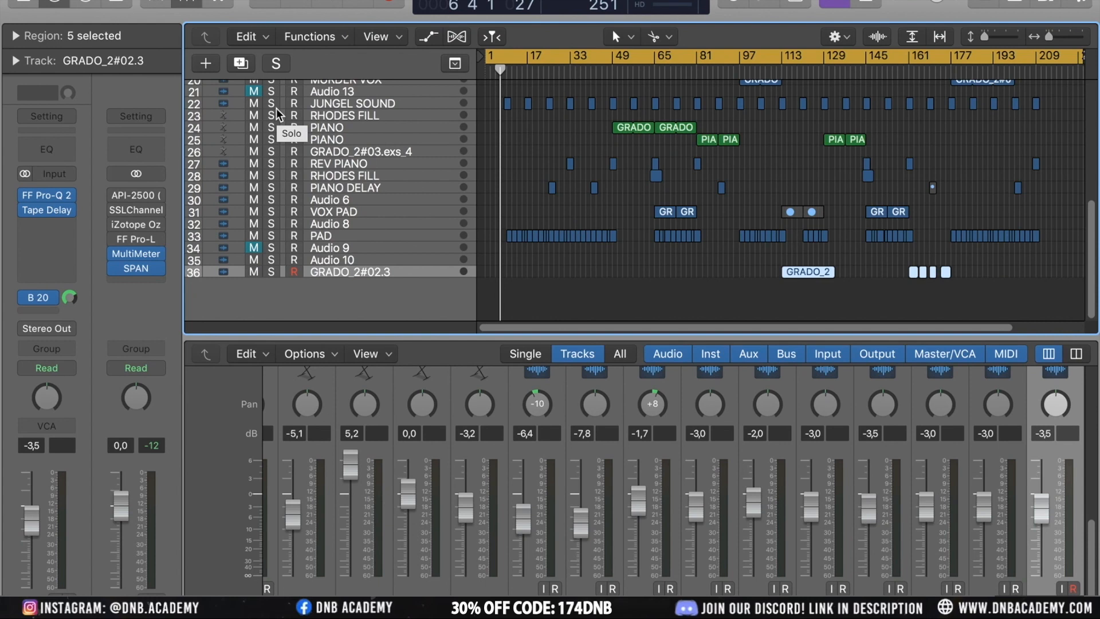
{"action": "left_click", "coordinate": [347, 106]}
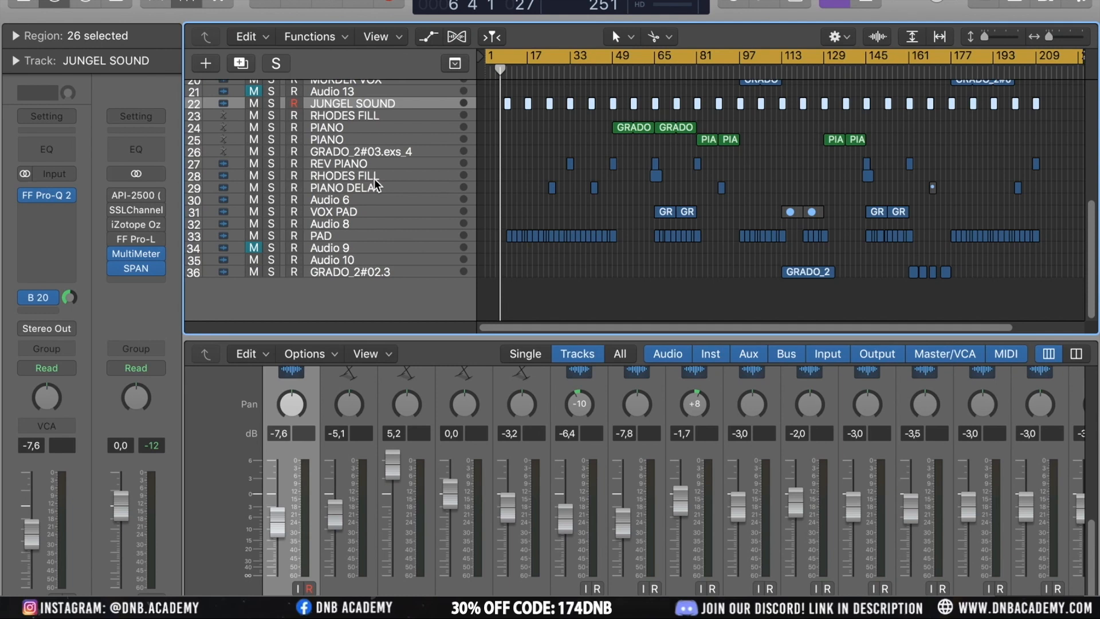
{"action": "left_click", "coordinate": [351, 271]}
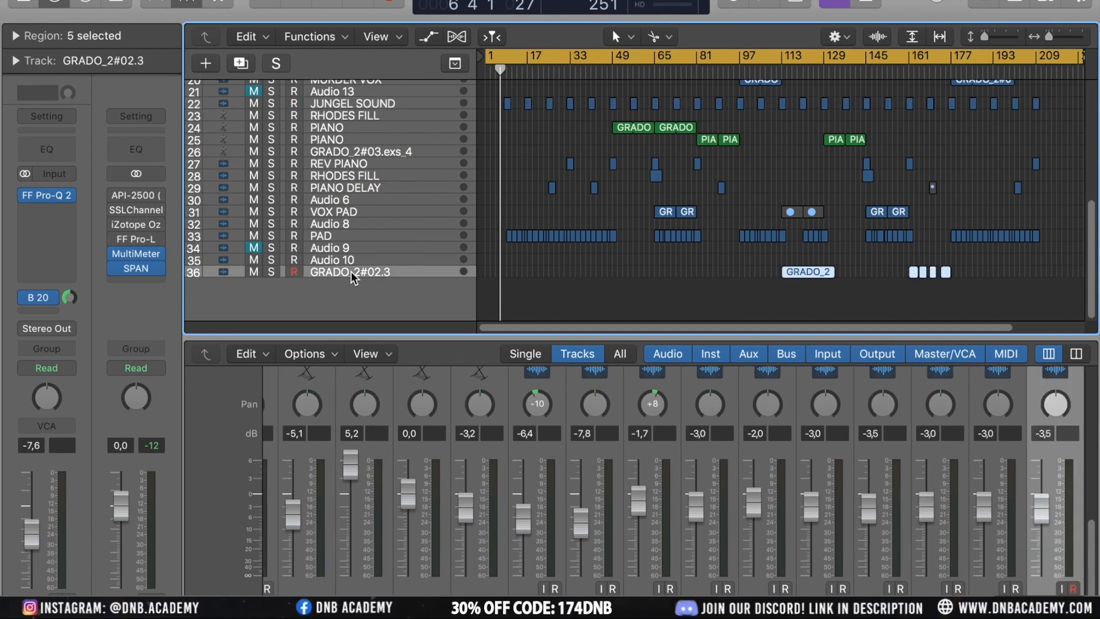
{"action": "left_click", "coordinate": [241, 64]}
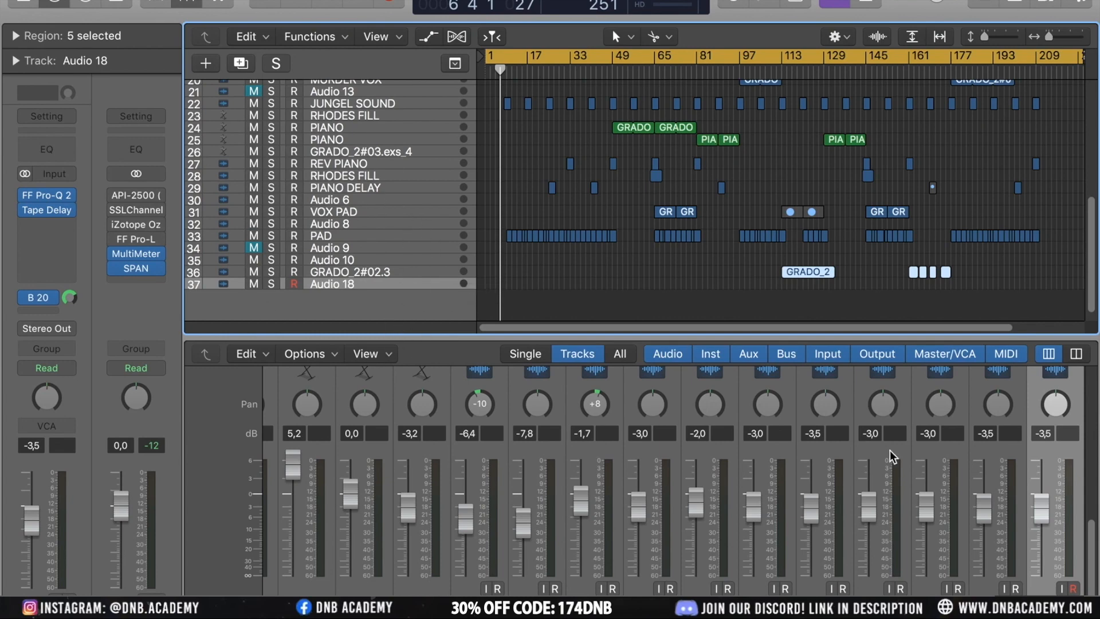
On the new Audio 18 channel strip, bypass the Tape Delay plugin and remove the Bus 20 reverb send
{"action": "scroll", "coordinate": [1009, 463], "scroll_direction": "right", "scroll_amount": 2}
{"action": "scroll", "coordinate": [1009, 462], "scroll_direction": "right", "scroll_amount": 3}
{"action": "scroll", "coordinate": [1008, 462], "scroll_direction": "up", "scroll_amount": 5}
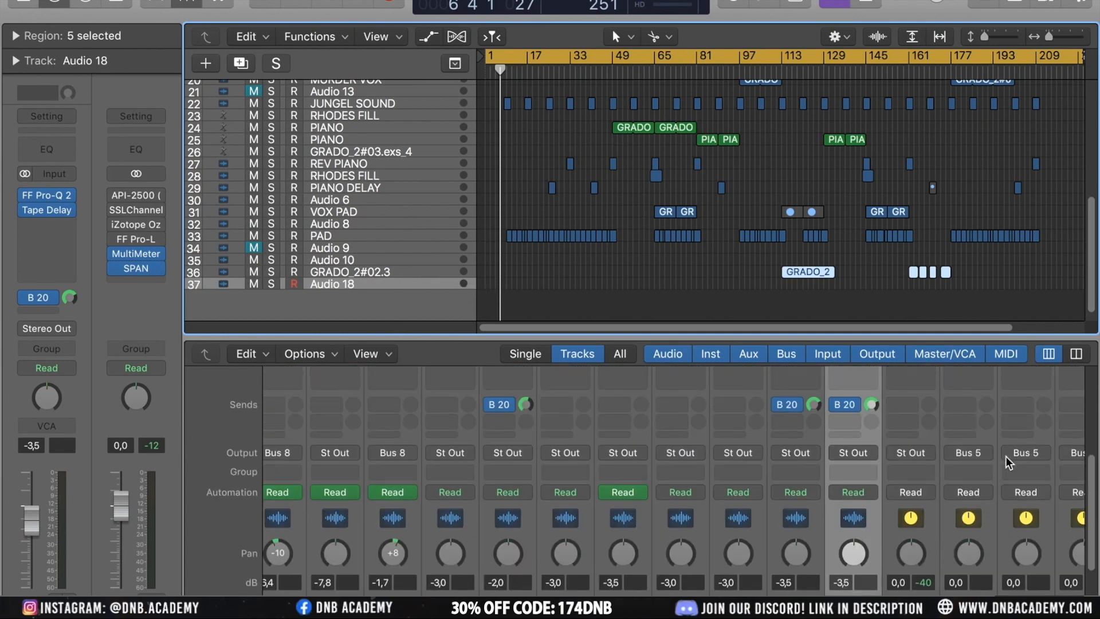
{"action": "scroll", "coordinate": [1006, 456], "scroll_direction": "up", "scroll_amount": 3}
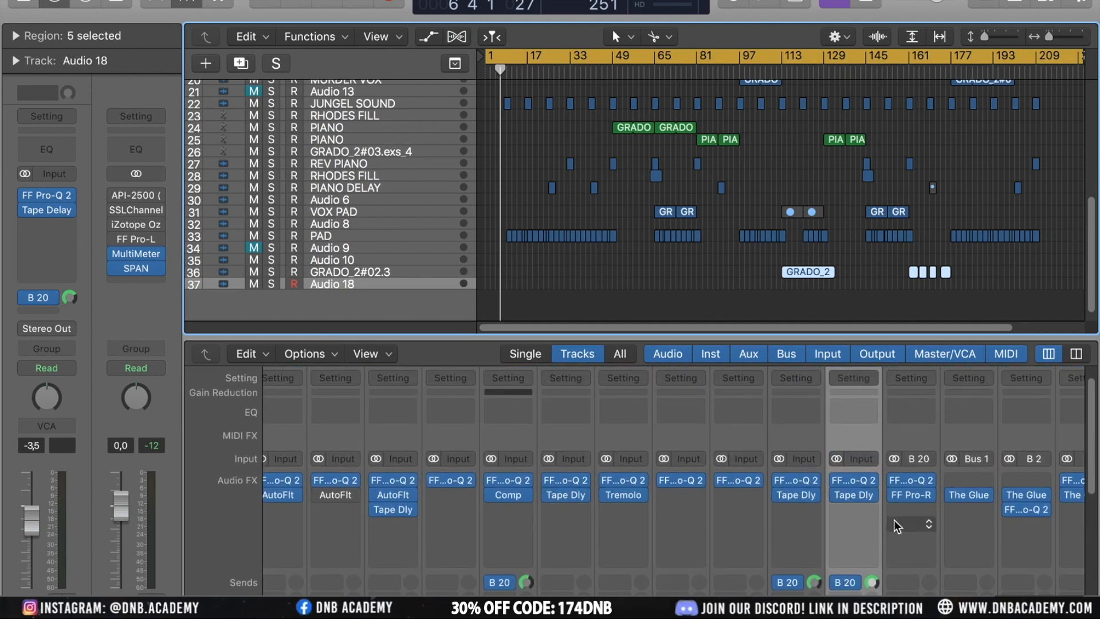
{"action": "left_click", "coordinate": [834, 496]}
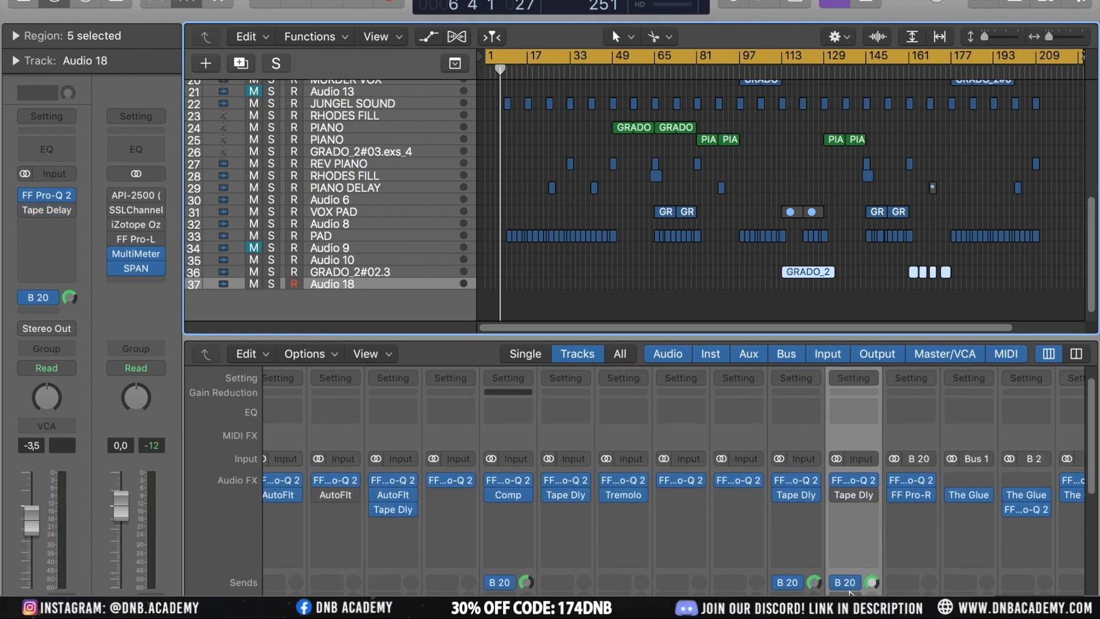
{"action": "left_click", "coordinate": [848, 583]}
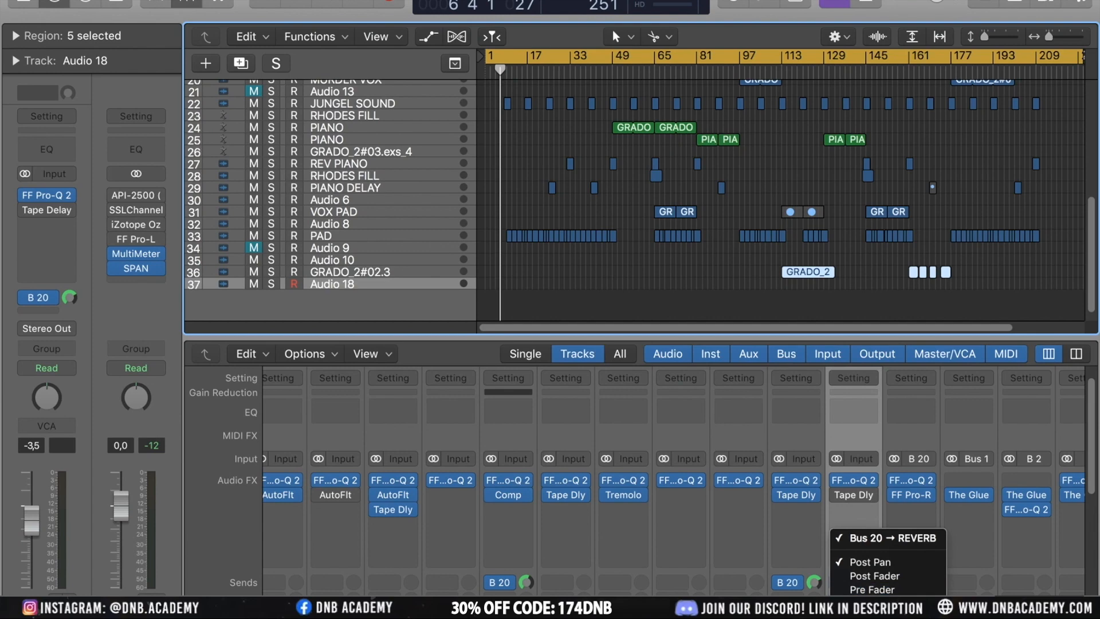
{"action": "left_click", "coordinate": [859, 520]}
Set the Audio 18 channel's output to Stereo Output
{"action": "scroll", "coordinate": [852, 512], "scroll_direction": "down", "scroll_amount": 5}
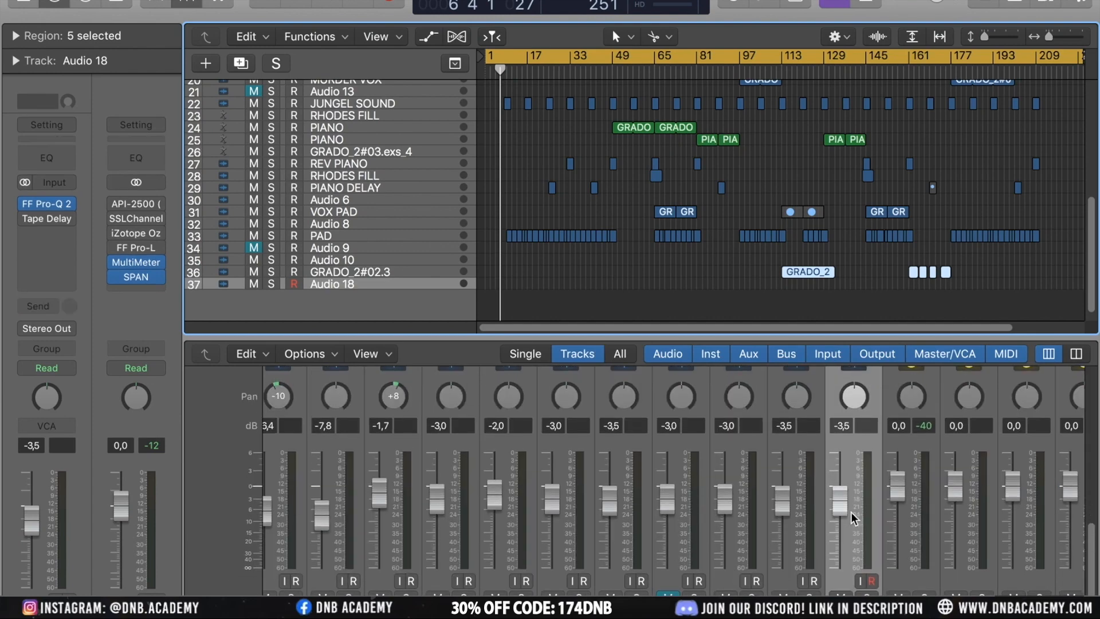
{"action": "scroll", "coordinate": [853, 487], "scroll_direction": "down", "scroll_amount": 5}
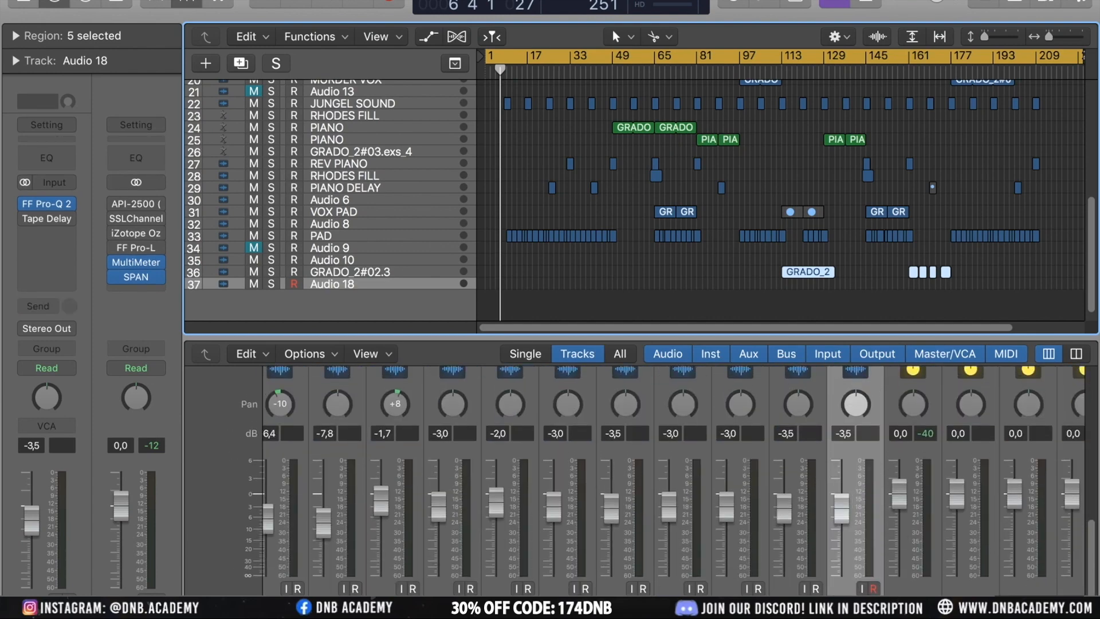
{"action": "scroll", "coordinate": [853, 505], "scroll_direction": "up", "scroll_amount": 5}
{"action": "scroll", "coordinate": [853, 504], "scroll_direction": "down", "scroll_amount": 5}
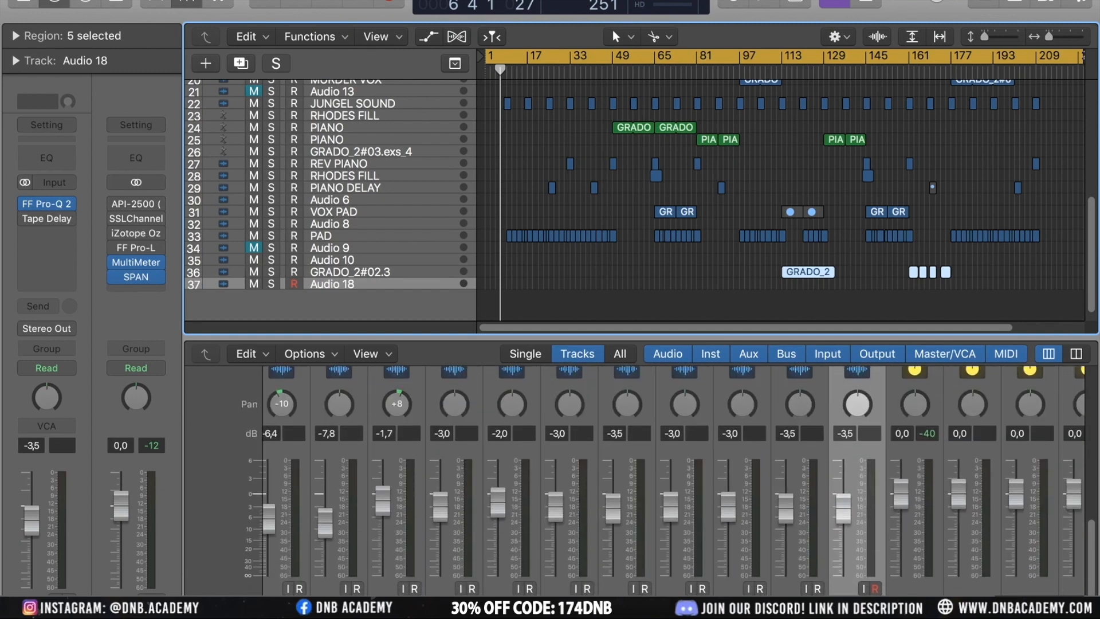
{"action": "scroll", "coordinate": [853, 505], "scroll_direction": "up", "scroll_amount": 5}
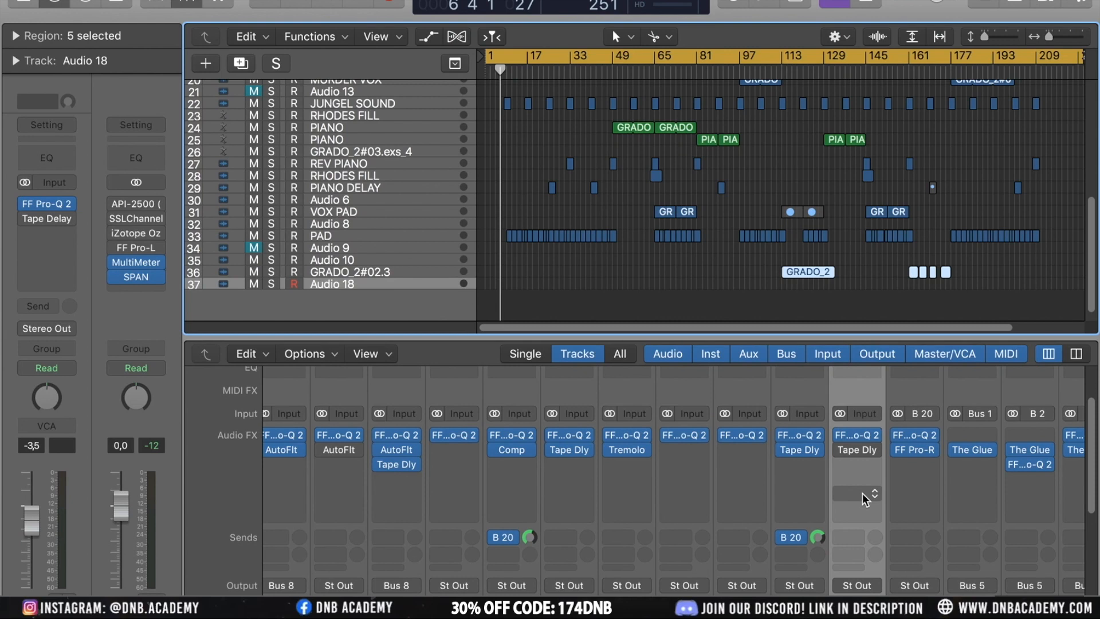
{"action": "scroll", "coordinate": [863, 493], "scroll_direction": "down", "scroll_amount": 5}
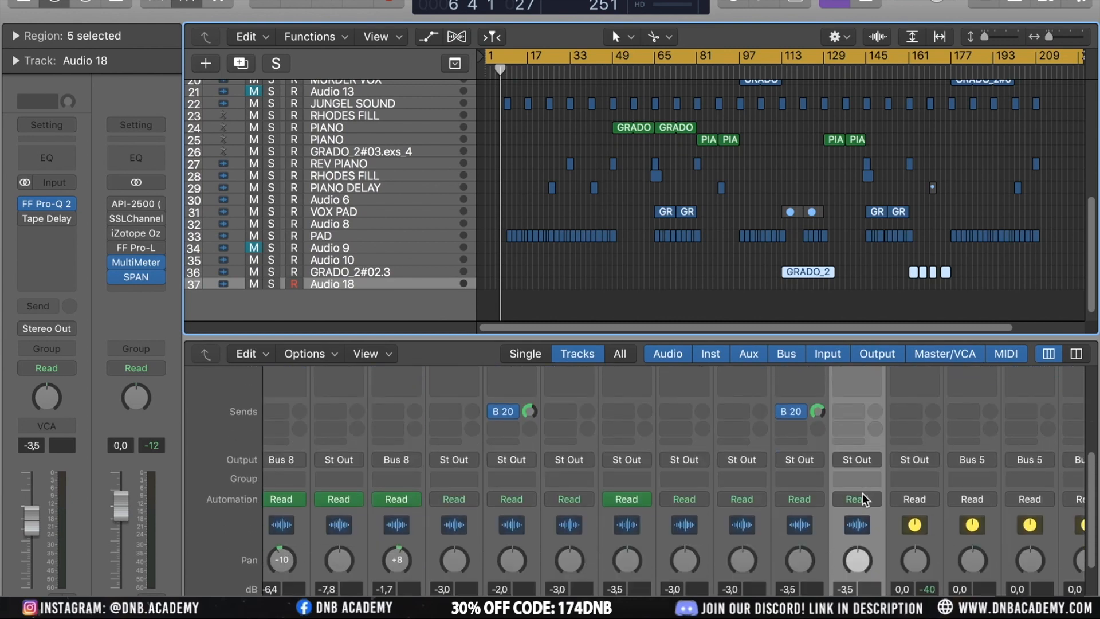
{"action": "left_click", "coordinate": [858, 459]}
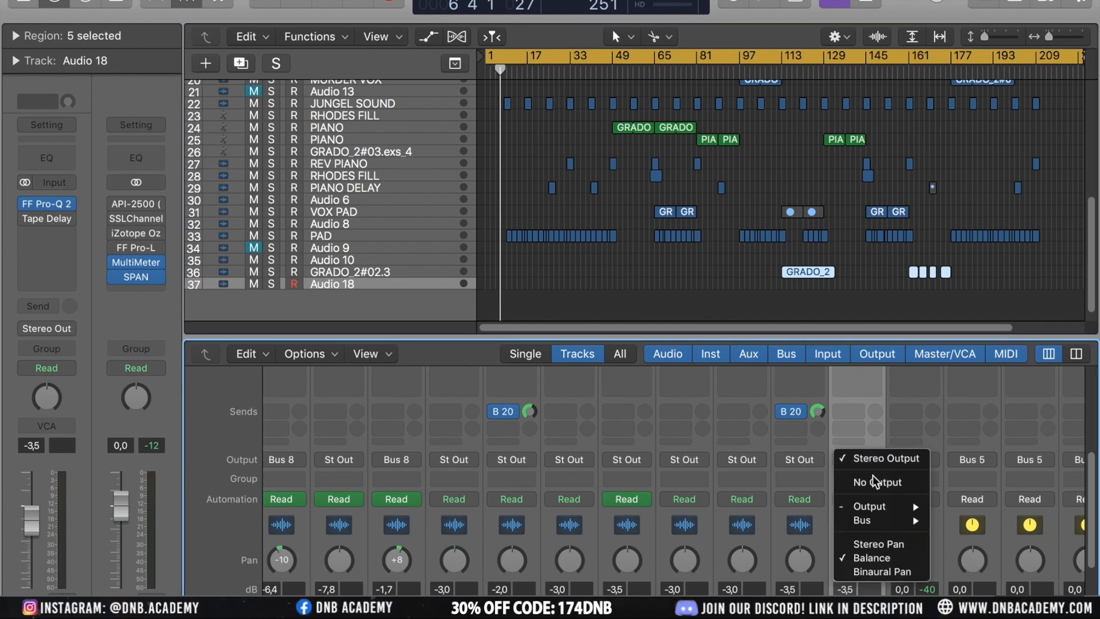
{"action": "left_click", "coordinate": [855, 454]}
Switch the Audio 18 channel's input to mono and assign it to Input 1
{"action": "scroll", "coordinate": [854, 453], "scroll_direction": "up", "scroll_amount": 5}
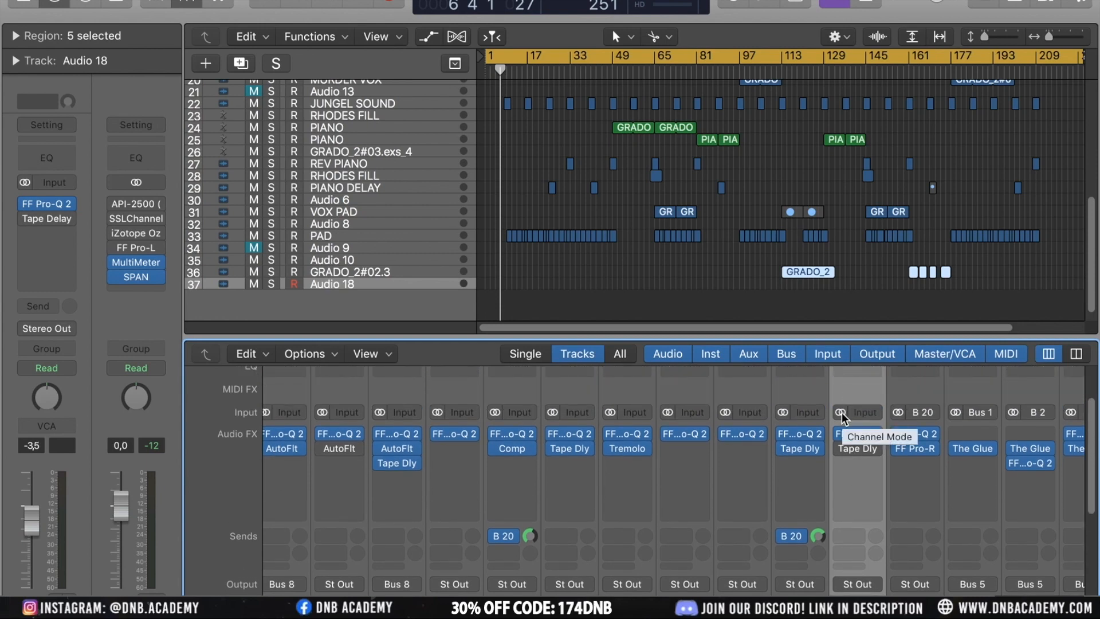
{"action": "left_click", "coordinate": [840, 411]}
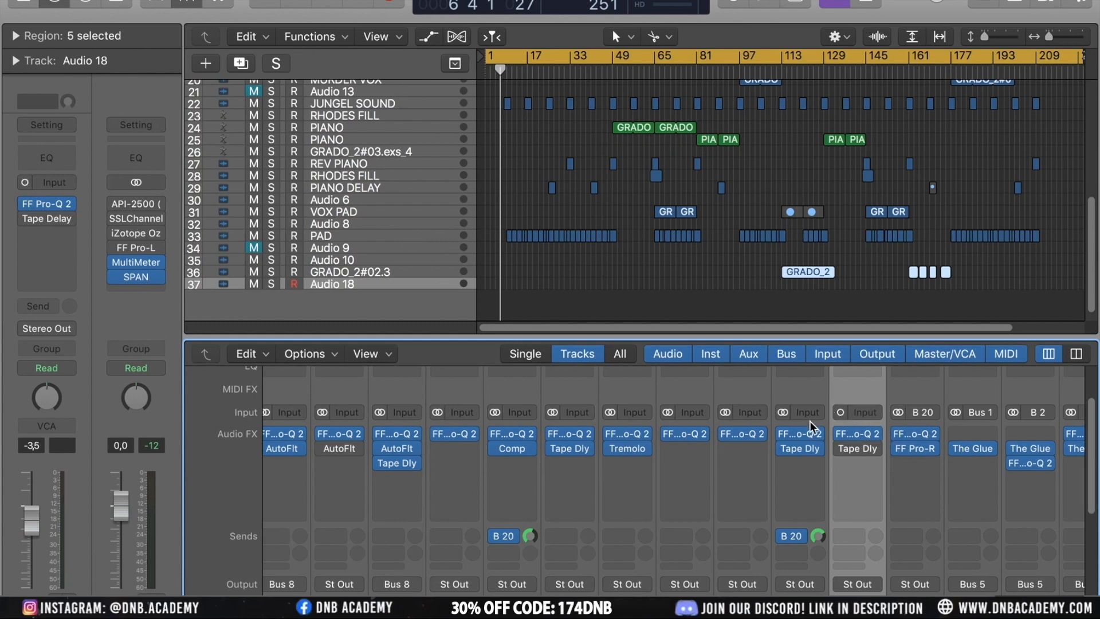
{"action": "scroll", "coordinate": [835, 437], "scroll_direction": "up", "scroll_amount": 3}
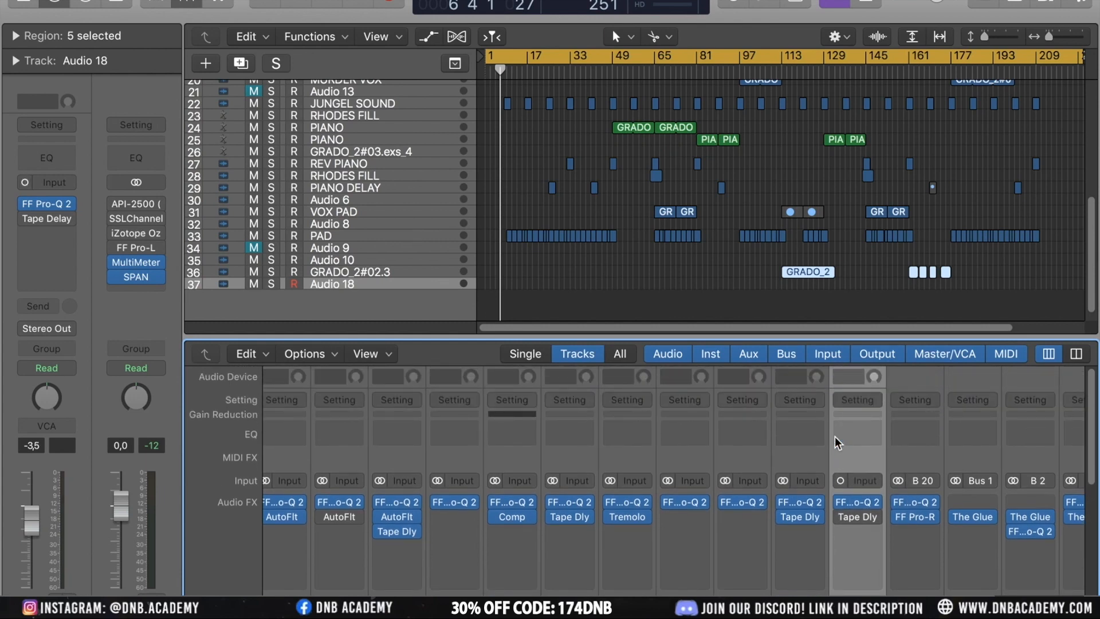
{"action": "scroll", "coordinate": [859, 443], "scroll_direction": "down", "scroll_amount": 2}
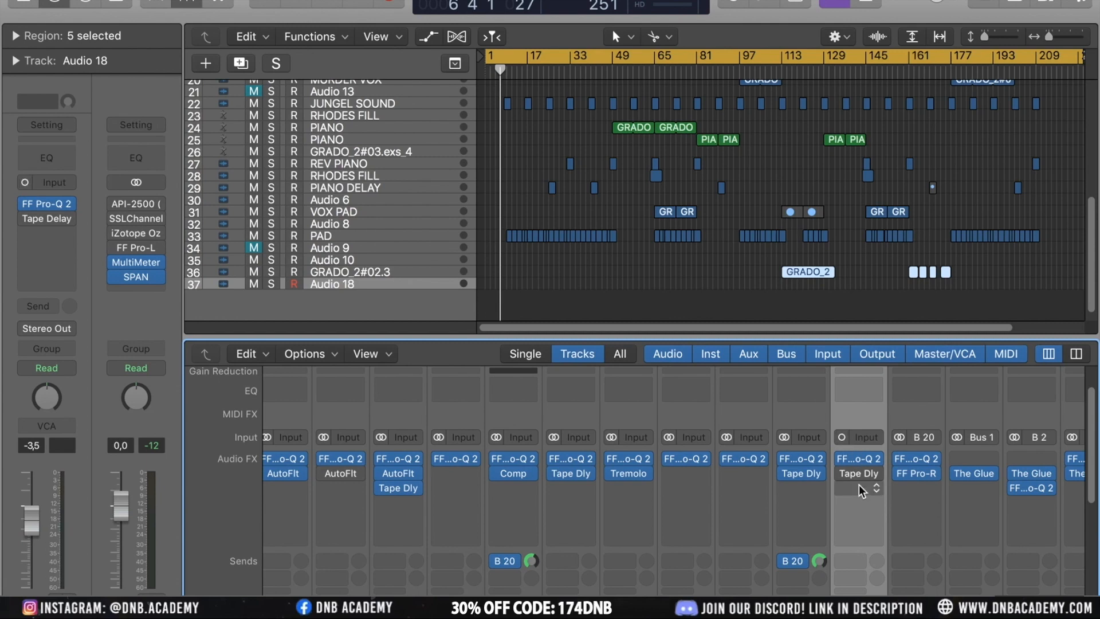
{"action": "scroll", "coordinate": [859, 485], "scroll_direction": "down", "scroll_amount": 2}
{"action": "scroll", "coordinate": [858, 491], "scroll_direction": "down", "scroll_amount": 3}
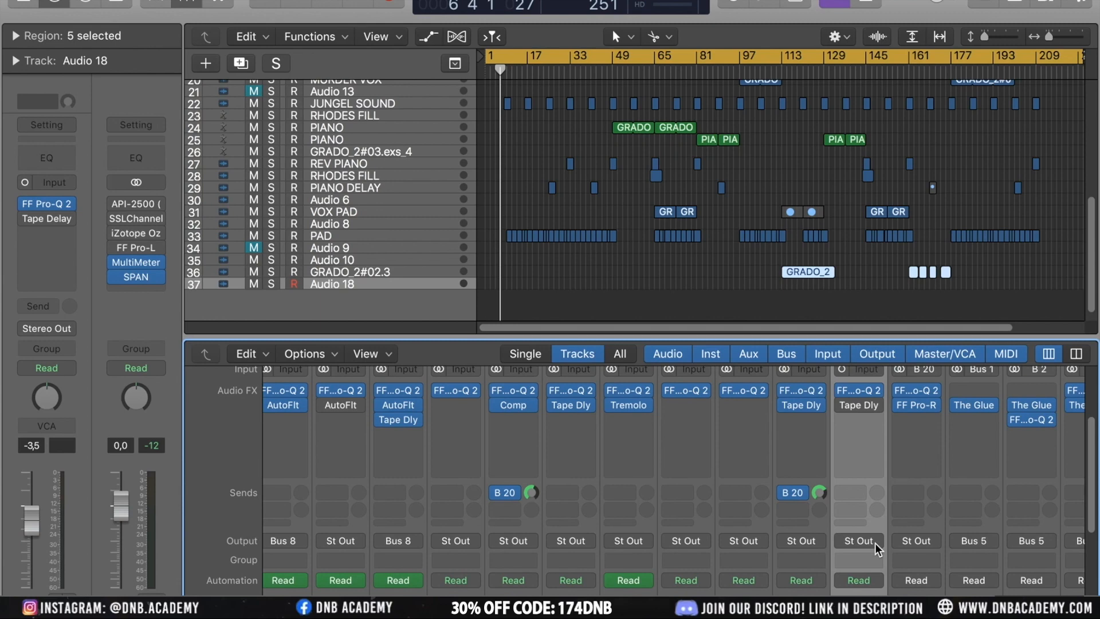
{"action": "left_click", "coordinate": [858, 541]}
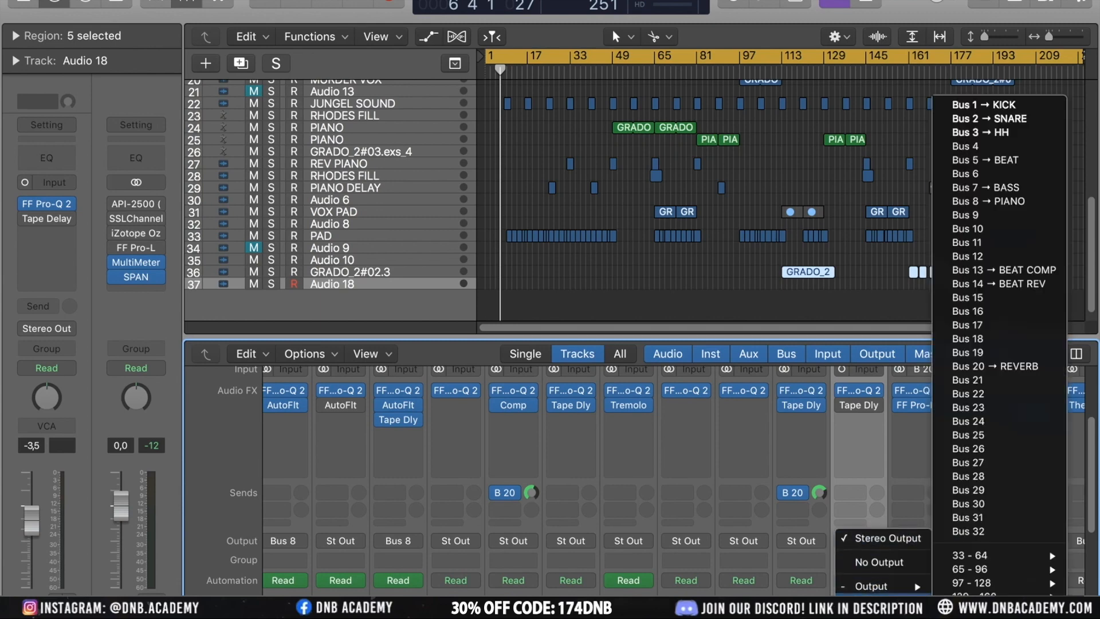
{"action": "left_click", "coordinate": [840, 440]}
{"action": "scroll", "coordinate": [879, 458], "scroll_direction": "up", "scroll_amount": 2}
{"action": "left_click", "coordinate": [869, 396]}
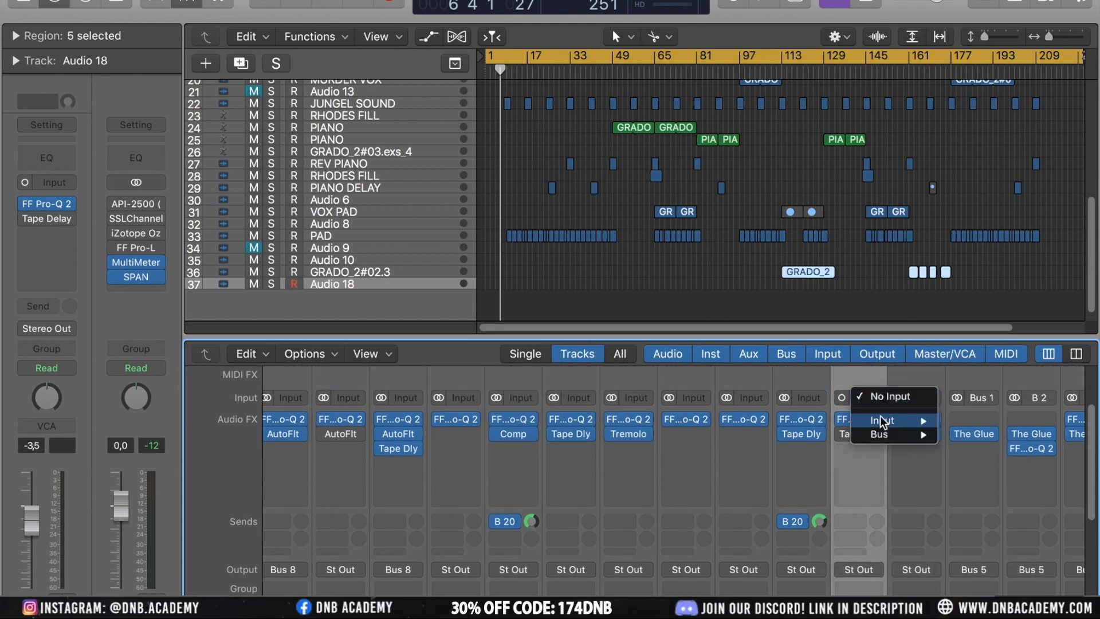
{"action": "mouse_move", "coordinate": [881, 417]}
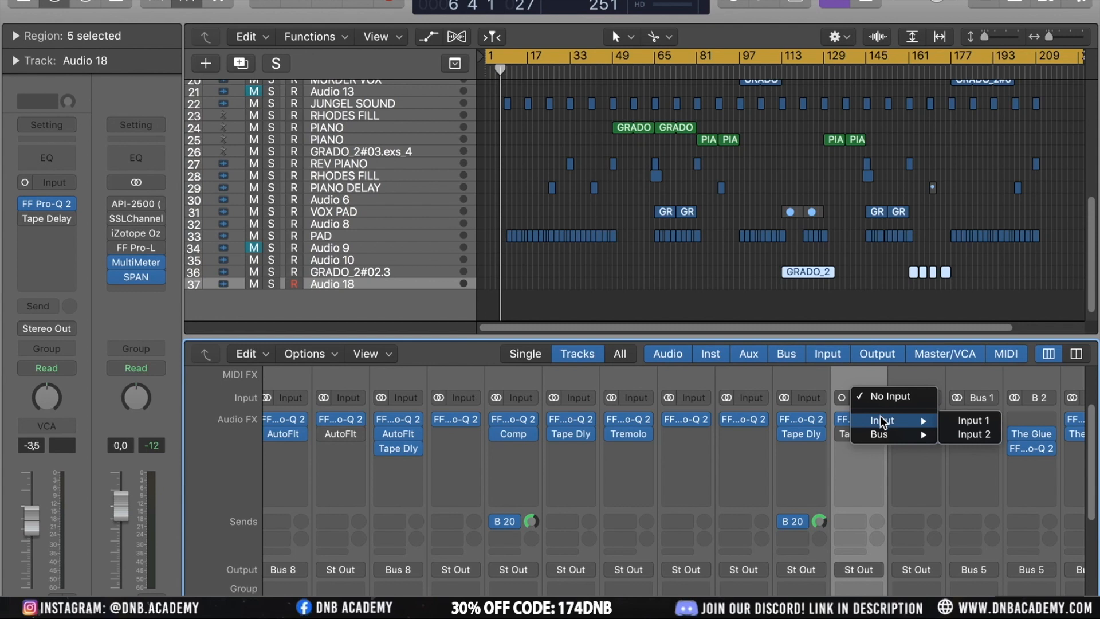
{"action": "left_click", "coordinate": [964, 421]}
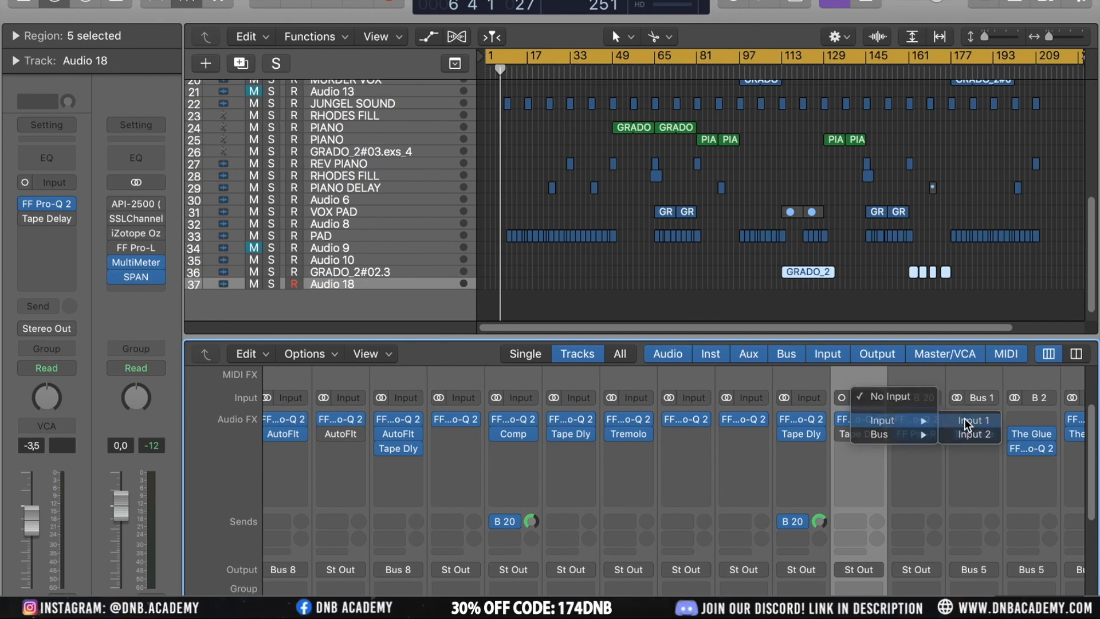
Browse the arrangement's tracks from bottom to top, selecting several of the hats tracks in turn
{"action": "scroll", "coordinate": [869, 480], "scroll_direction": "down", "scroll_amount": 5}
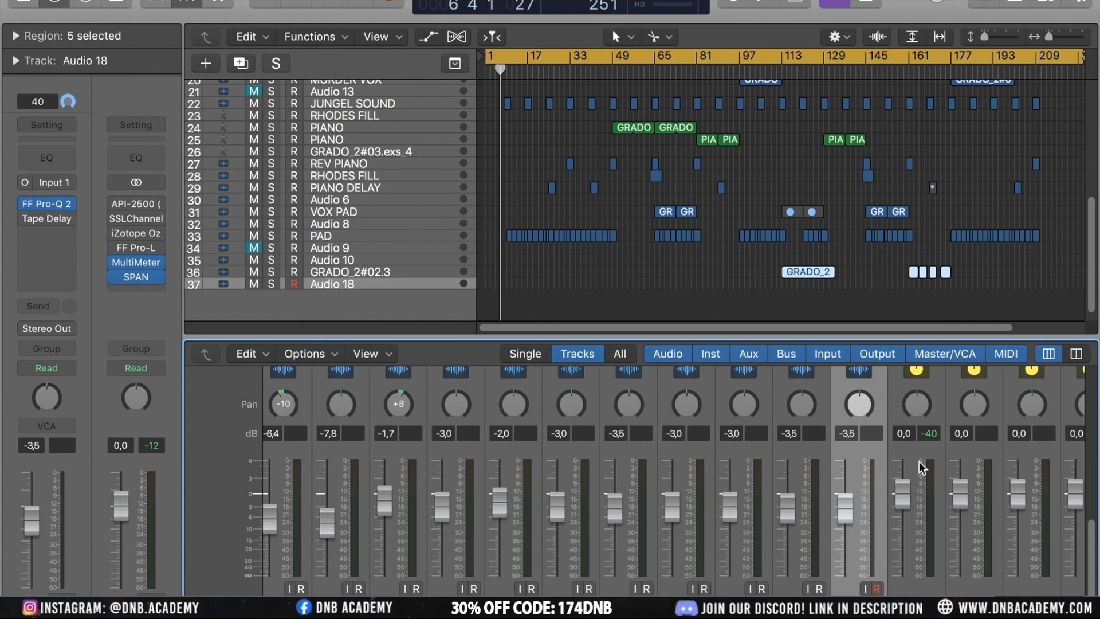
{"action": "scroll", "coordinate": [919, 461], "scroll_direction": "up", "scroll_amount": 10}
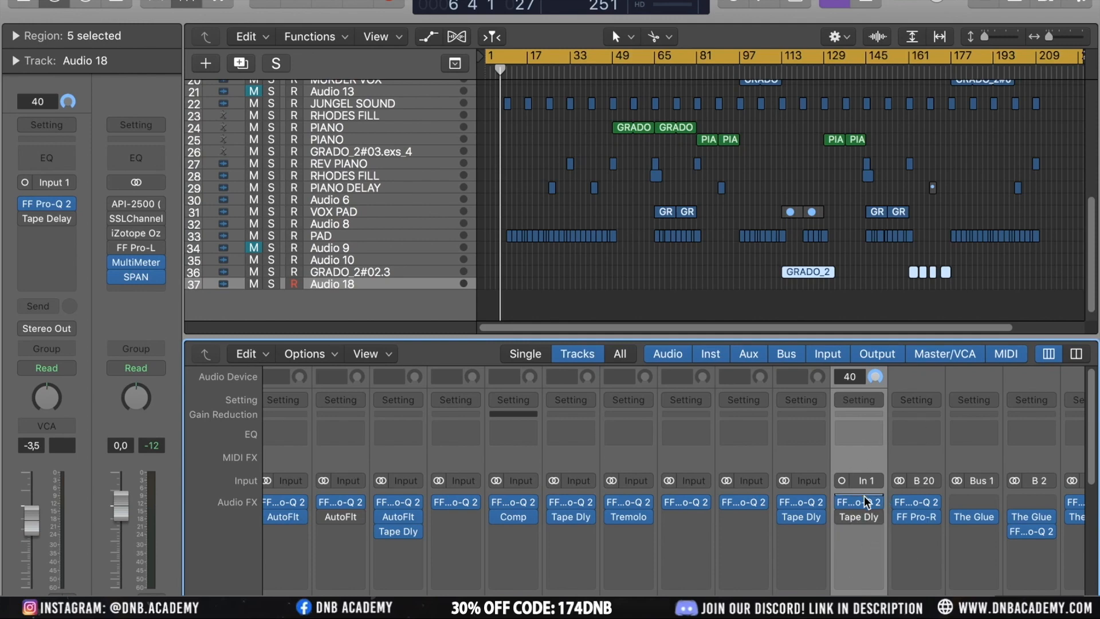
{"action": "scroll", "coordinate": [871, 520], "scroll_direction": "down", "scroll_amount": 10}
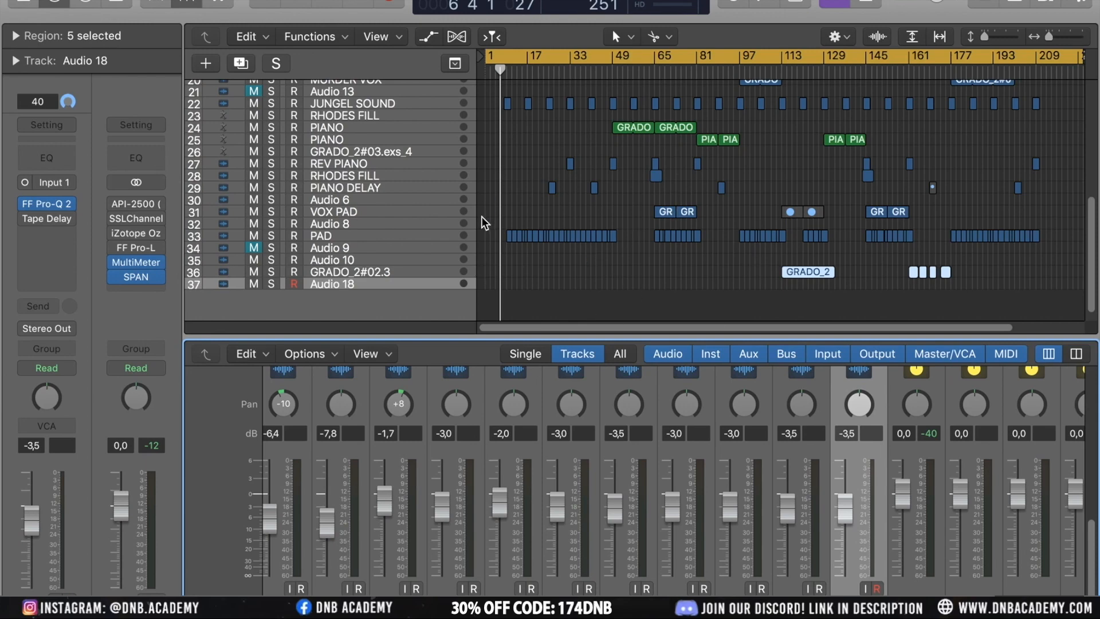
{"action": "left_click", "coordinate": [629, 294]}
{"action": "scroll", "coordinate": [628, 294], "scroll_direction": "up", "scroll_amount": 5}
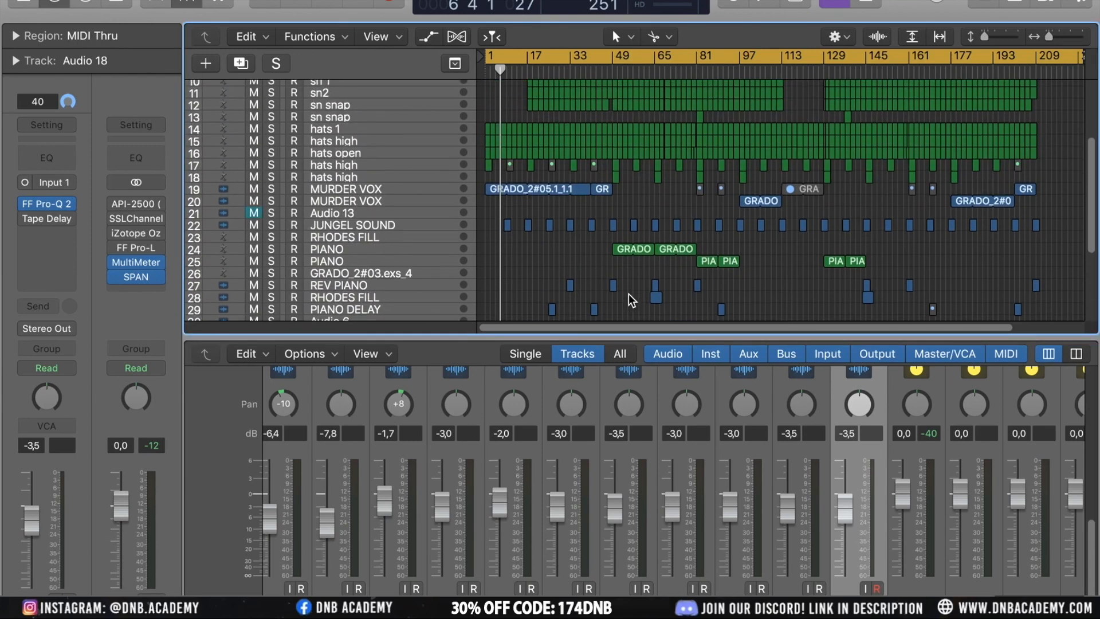
{"action": "scroll", "coordinate": [628, 294], "scroll_direction": "up", "scroll_amount": 5}
{"action": "scroll", "coordinate": [560, 238], "scroll_direction": "down", "scroll_amount": 3}
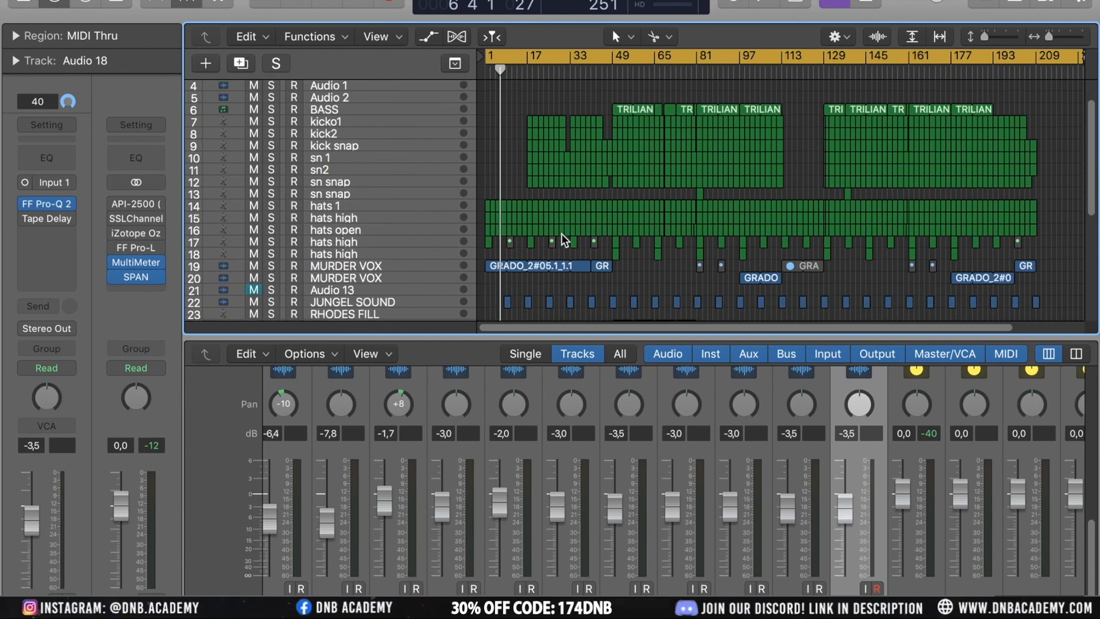
{"action": "scroll", "coordinate": [562, 237], "scroll_direction": "up", "scroll_amount": 3}
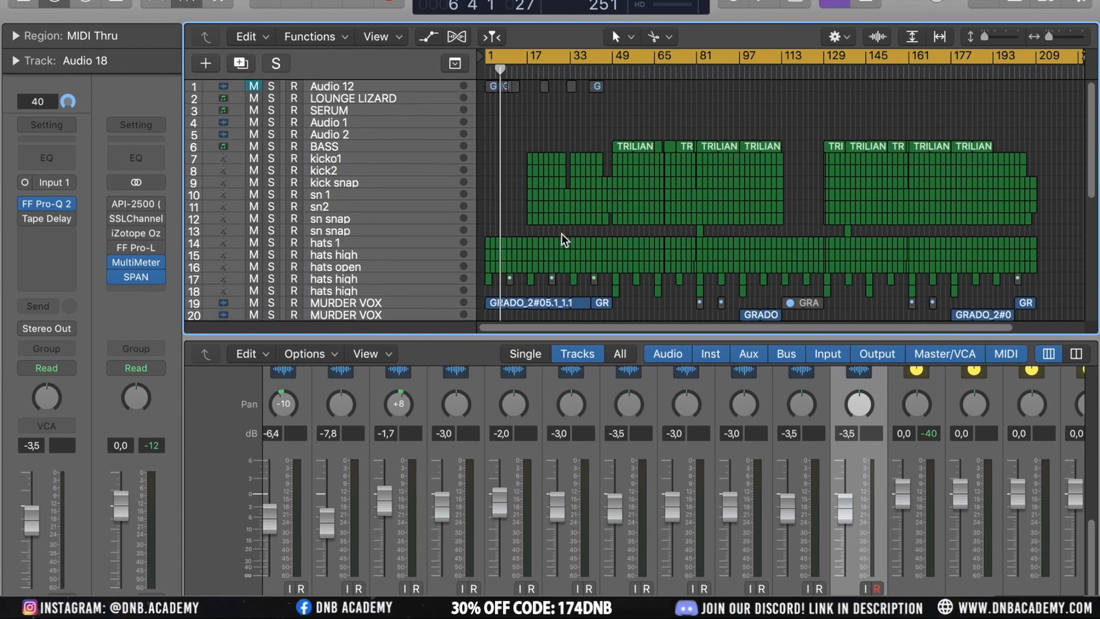
{"action": "scroll", "coordinate": [561, 235], "scroll_direction": "down", "scroll_amount": 5}
{"action": "scroll", "coordinate": [561, 235], "scroll_direction": "up", "scroll_amount": 5}
{"action": "left_click", "coordinate": [353, 251]}
{"action": "left_click", "coordinate": [360, 242]}
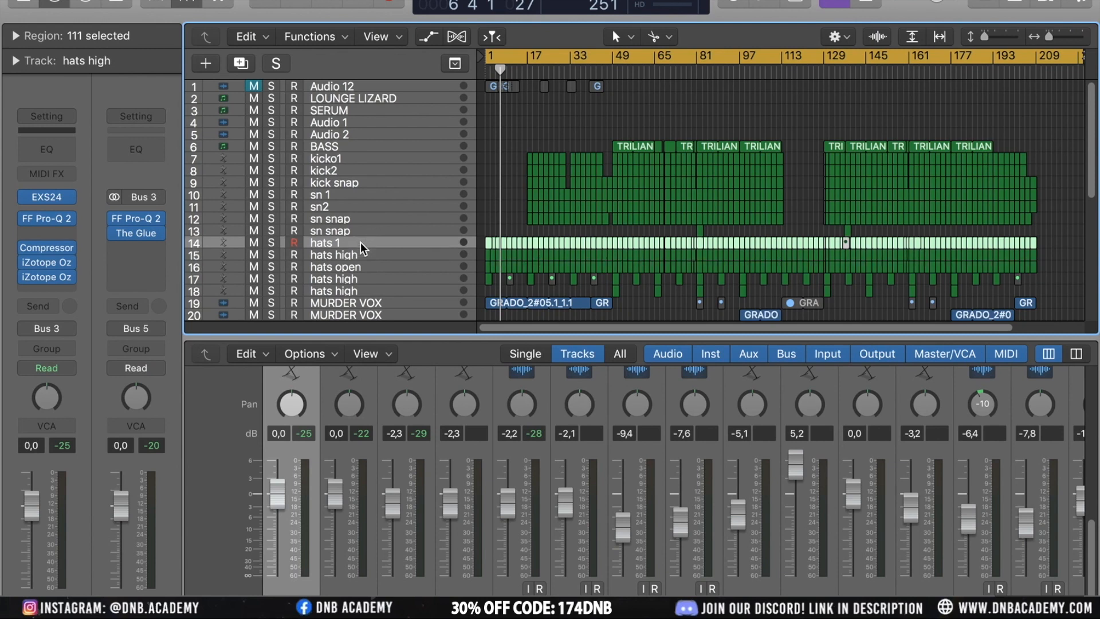
{"action": "left_click", "coordinate": [345, 257]}
{"action": "left_click", "coordinate": [359, 265]}
{"action": "left_click", "coordinate": [348, 255]}
Select Audio 12 and create a new audio track with the same settings directly below it
{"action": "left_click", "coordinate": [362, 86]}
{"action": "key", "text": "super+Down"}
{"action": "key", "text": "super+Down"}
{"action": "key", "text": "super+Down"}
{"action": "key", "text": "super+Down"}
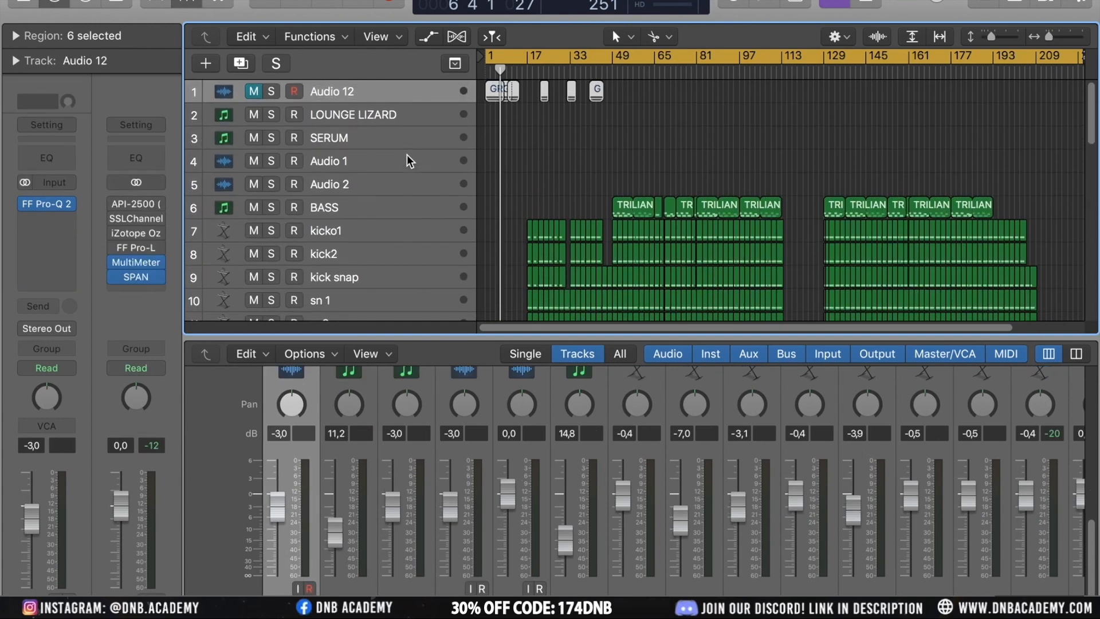
{"action": "key", "text": "super+Down"}
{"action": "key", "text": "super+Down"}
{"action": "key", "text": "super+Down"}
{"action": "key", "text": "super+Right"}
{"action": "key", "text": "super+Right"}
{"action": "key", "text": "super+Right"}
{"action": "scroll", "coordinate": [586, 85], "scroll_direction": "left", "scroll_amount": 2}
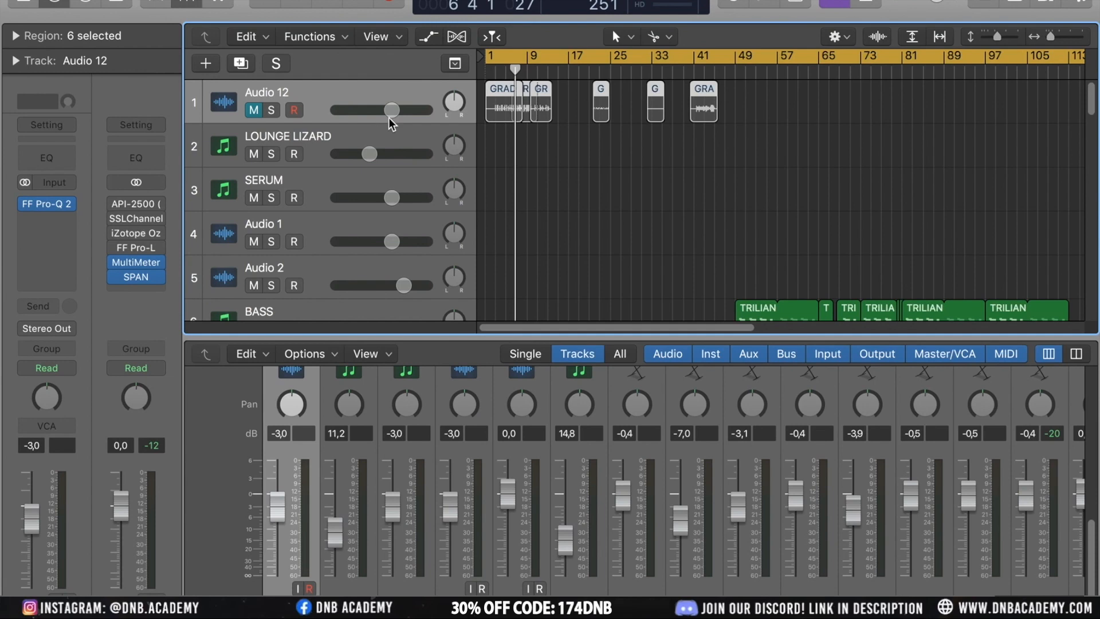
{"action": "key", "text": "super+d"}
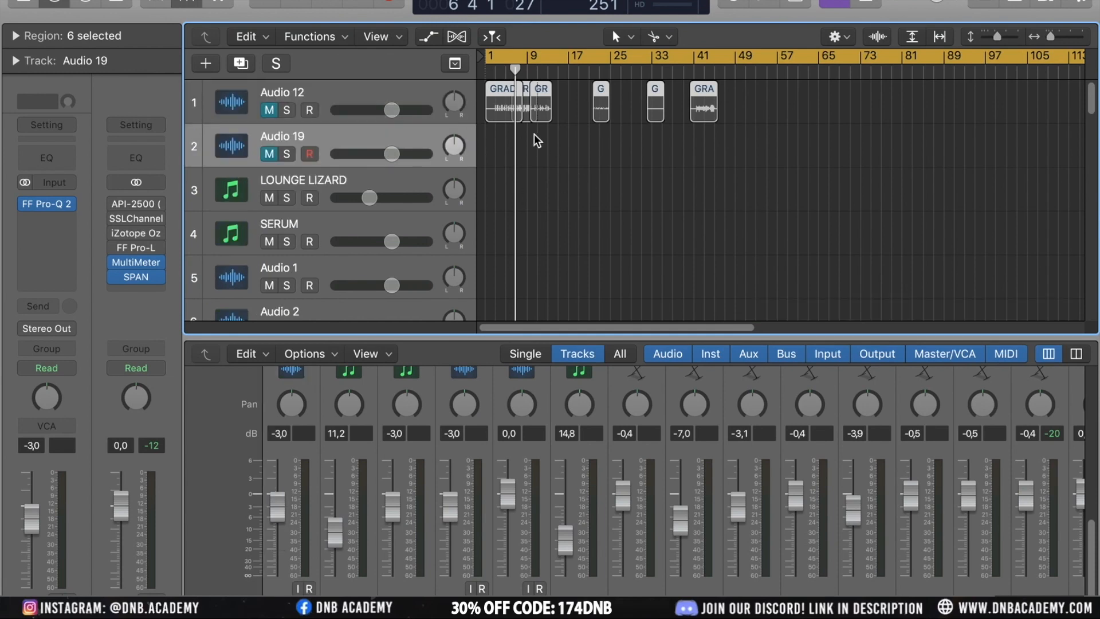
Move the first GRADO region from Audio 12 onto the new Audio 19 track and solo that track
{"action": "left_click_drag", "start_coordinate": [505, 100], "coordinate": [498, 146]}
{"action": "left_click", "coordinate": [269, 154]}
{"action": "left_click", "coordinate": [287, 154]}
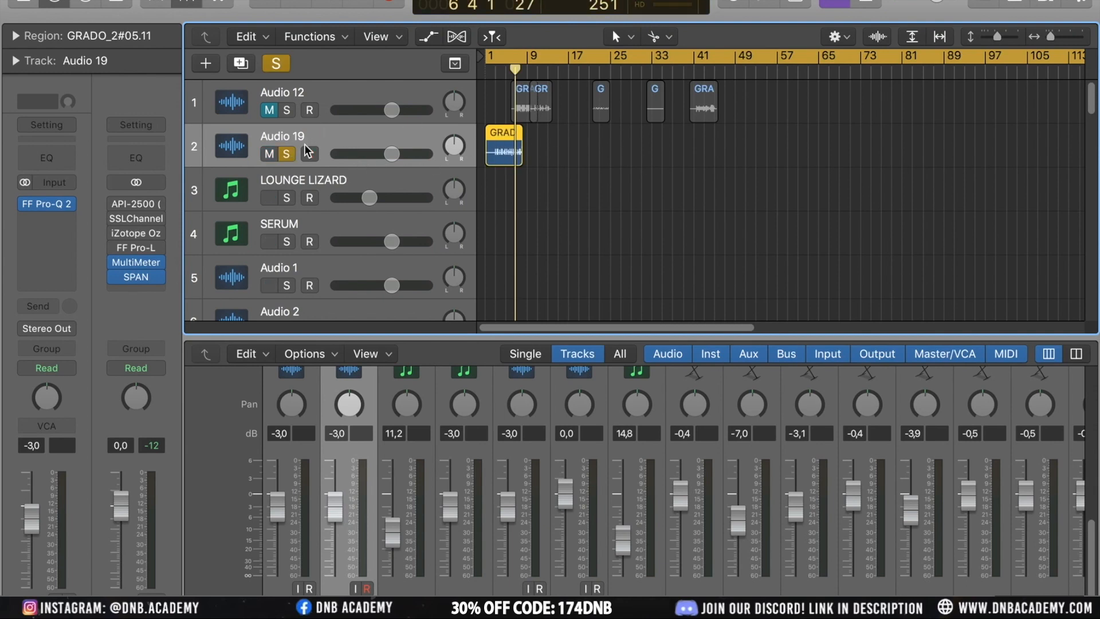
Lower the Audio 19 track's volume to -7.6 dB and play back the soloed GRADO region
{"action": "left_click_drag", "start_coordinate": [31, 518], "coordinate": [31, 534]}
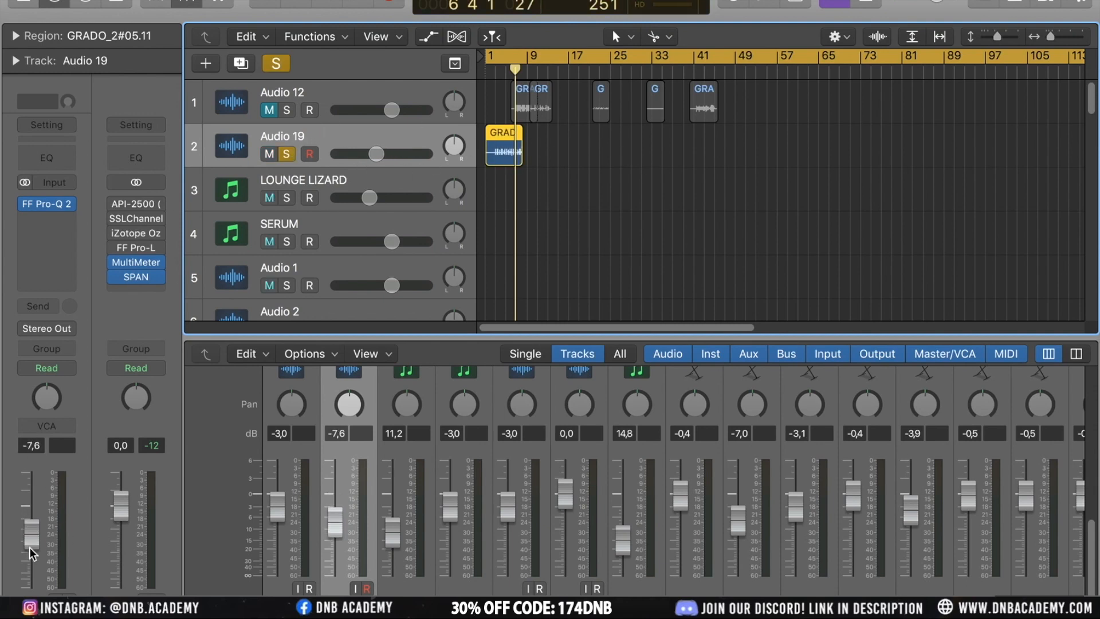
{"action": "key", "text": "Return"}
{"action": "key", "text": "space"}
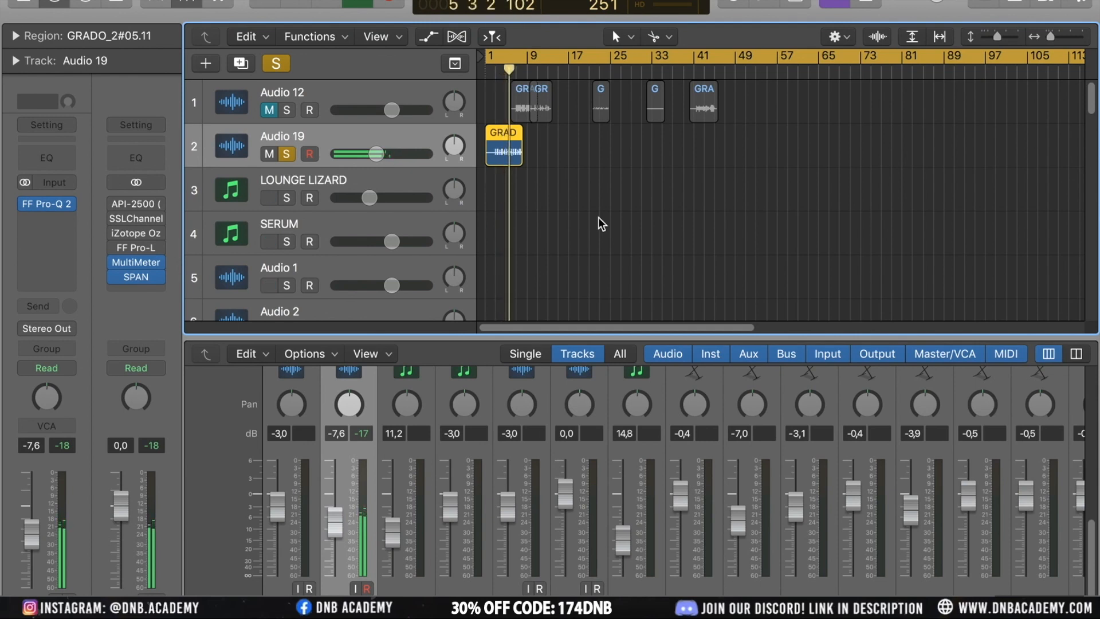
{"action": "key", "text": "space"}
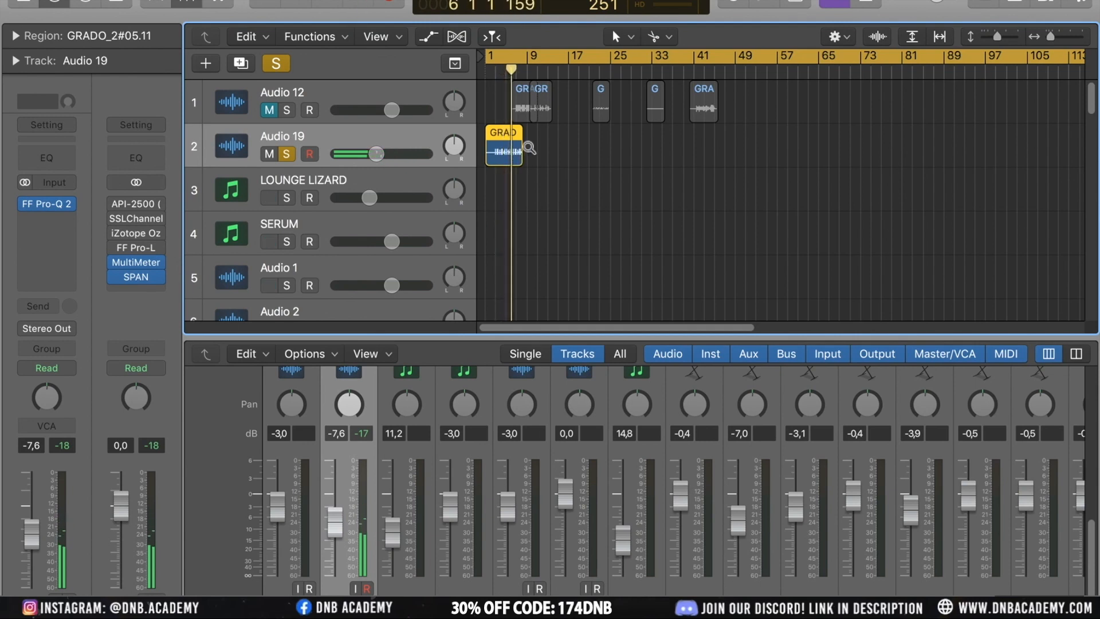
Zoom in on the GRADO region and split it just before the first vocal hit
{"action": "key", "text": "z"}
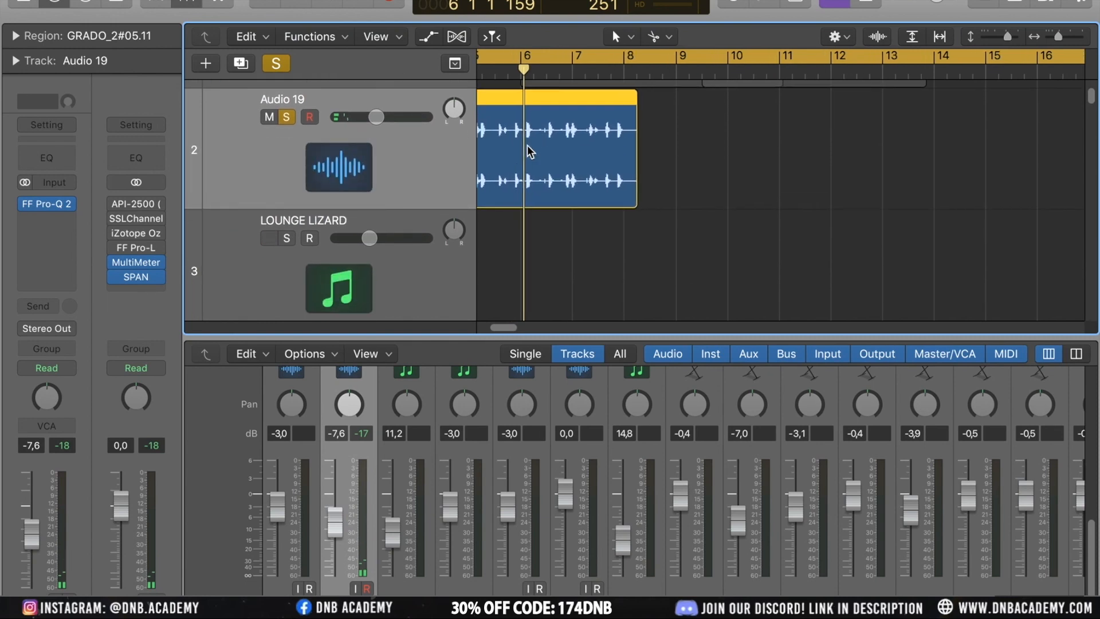
{"action": "left_click", "coordinate": [579, 72]}
{"action": "scroll", "coordinate": [643, 216], "scroll_direction": "up", "scroll_amount": 5}
{"action": "scroll", "coordinate": [643, 215], "scroll_direction": "up", "scroll_amount": 10}
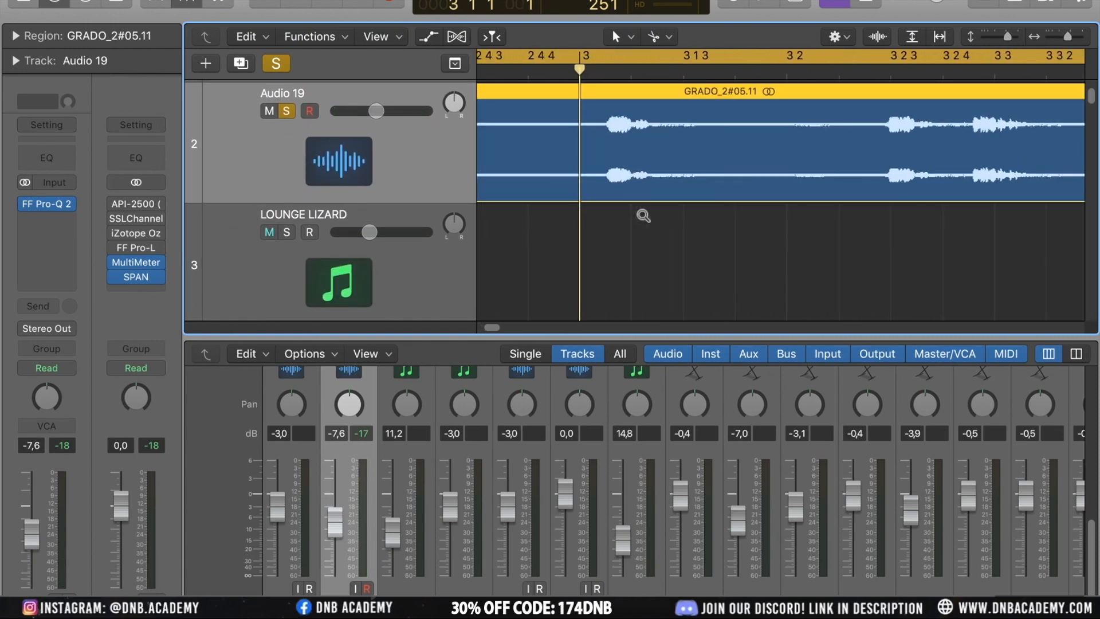
{"action": "scroll", "coordinate": [641, 213], "scroll_direction": "right", "scroll_amount": 4}
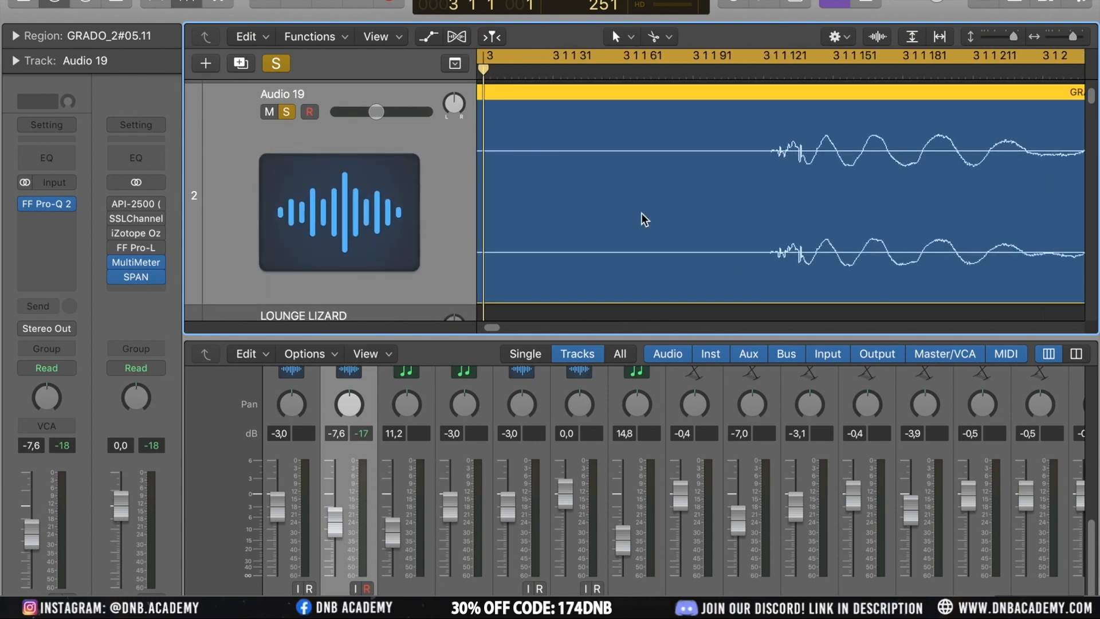
{"action": "left_click_drag", "start_coordinate": [772, 222], "coordinate": [768, 222]}
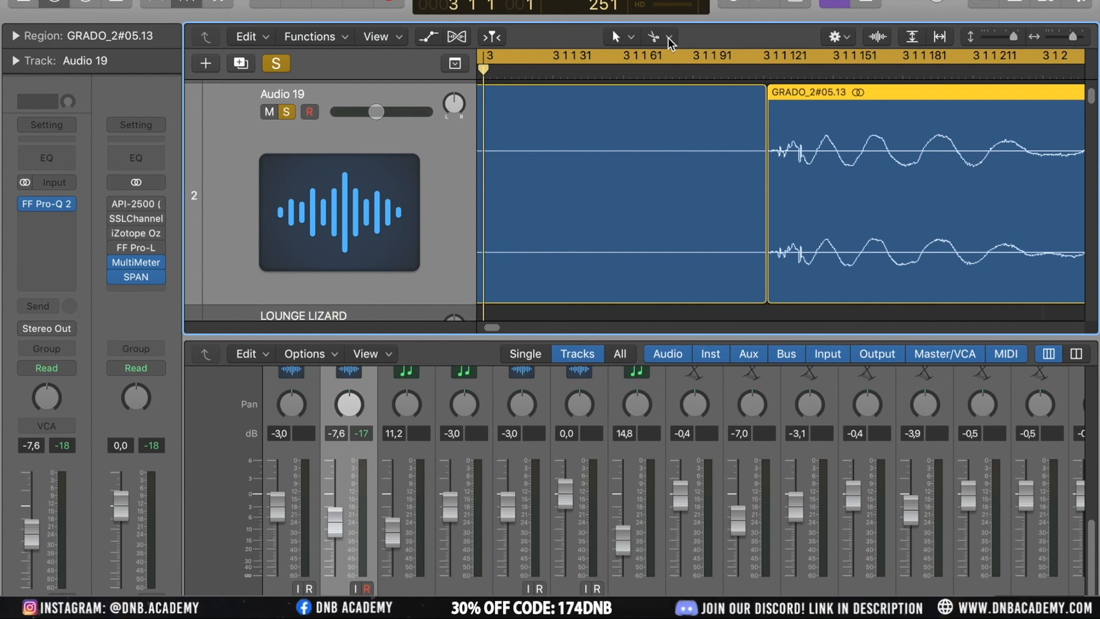
{"action": "left_click", "coordinate": [623, 39]}
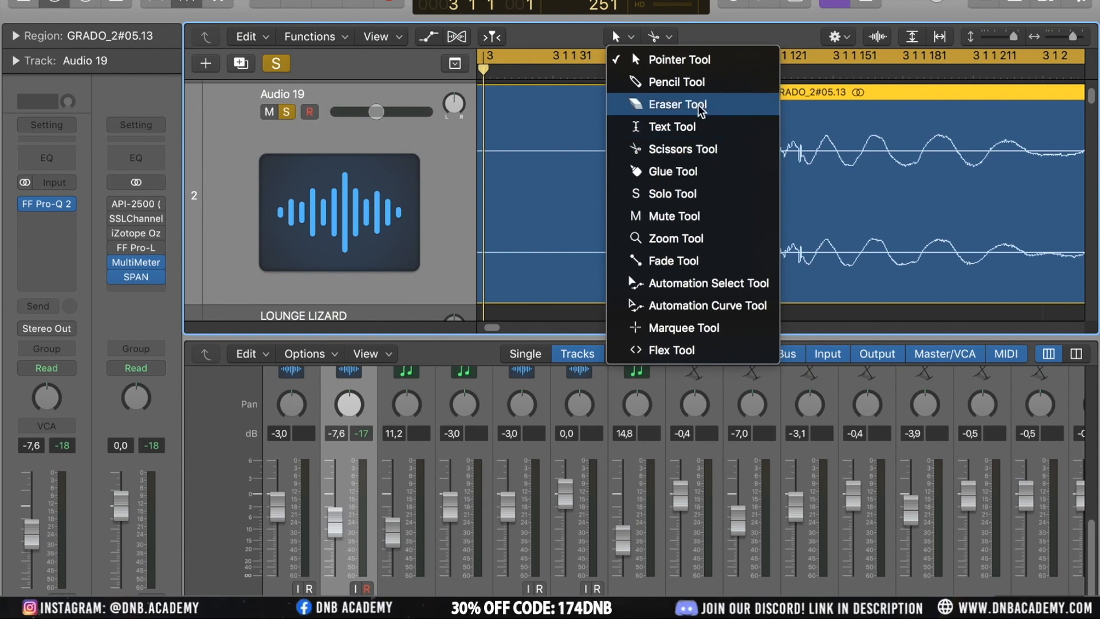
{"action": "left_click", "coordinate": [672, 40]}
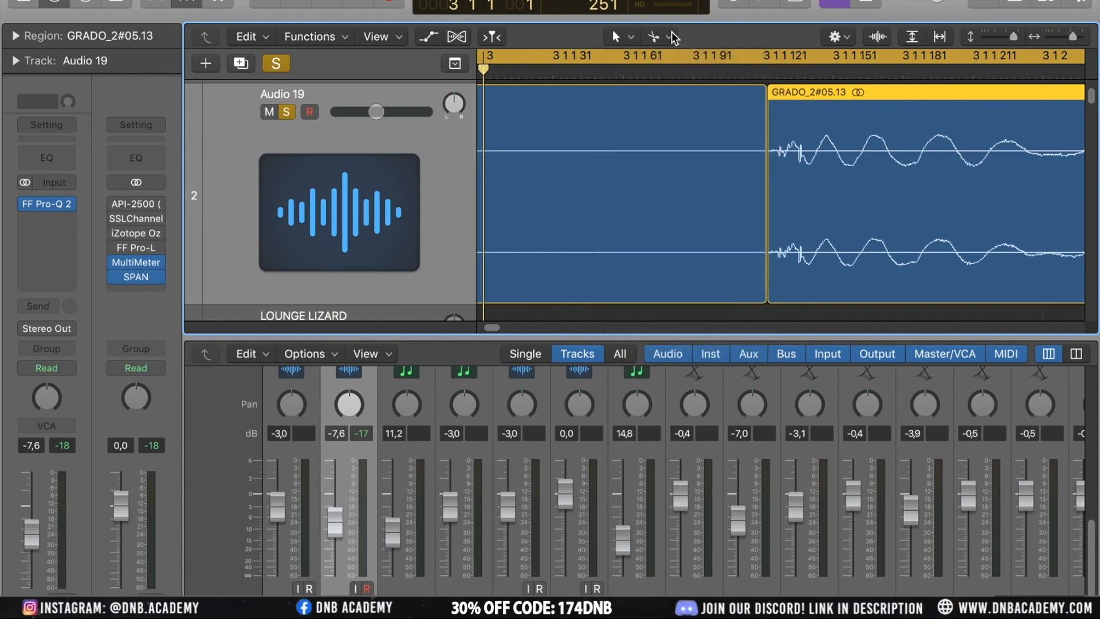
{"action": "left_click", "coordinate": [670, 36]}
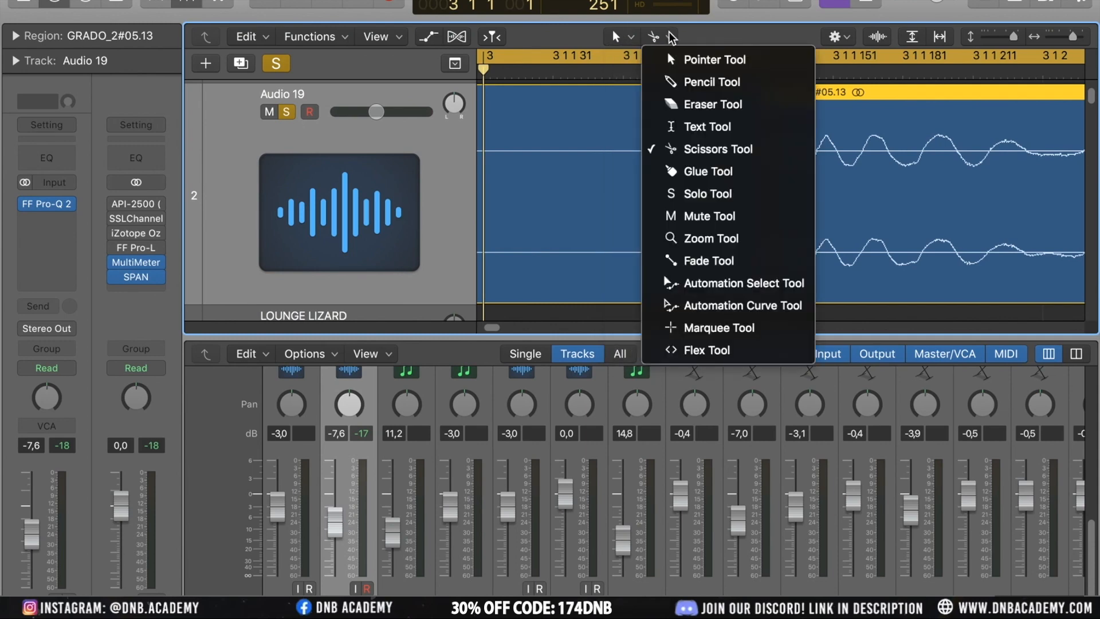
{"action": "left_click", "coordinate": [669, 34]}
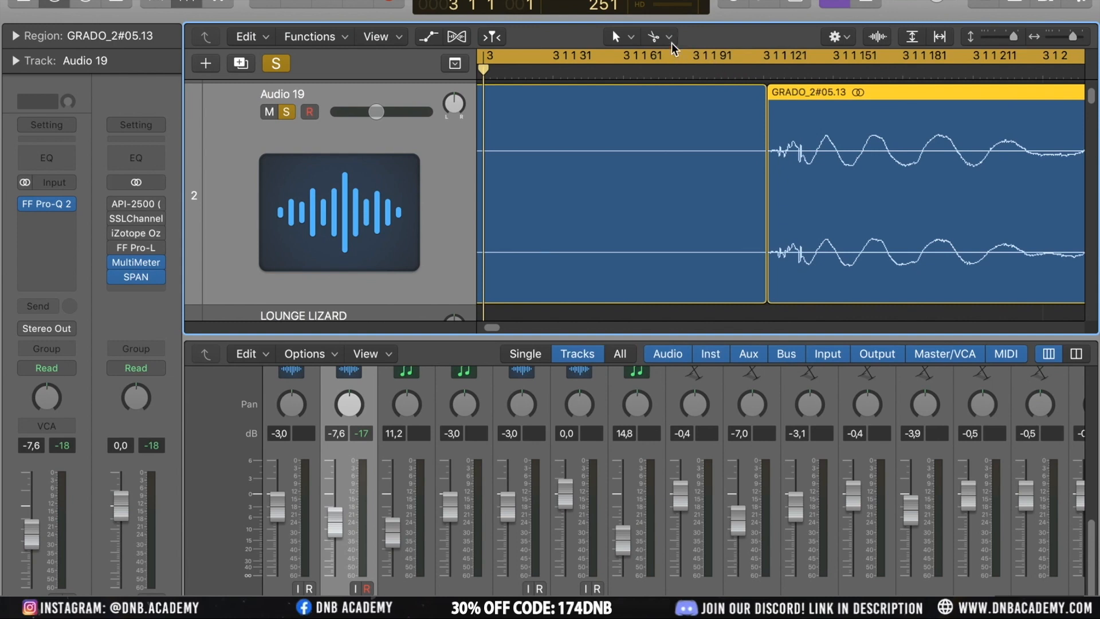
{"action": "left_click", "coordinate": [668, 40]}
{"action": "left_click", "coordinate": [667, 39]}
Split the GRADO region at the onsets of several following vocal hits
{"action": "scroll", "coordinate": [784, 176], "scroll_direction": "down", "scroll_amount": 3}
{"action": "scroll", "coordinate": [784, 177], "scroll_direction": "down", "scroll_amount": 3}
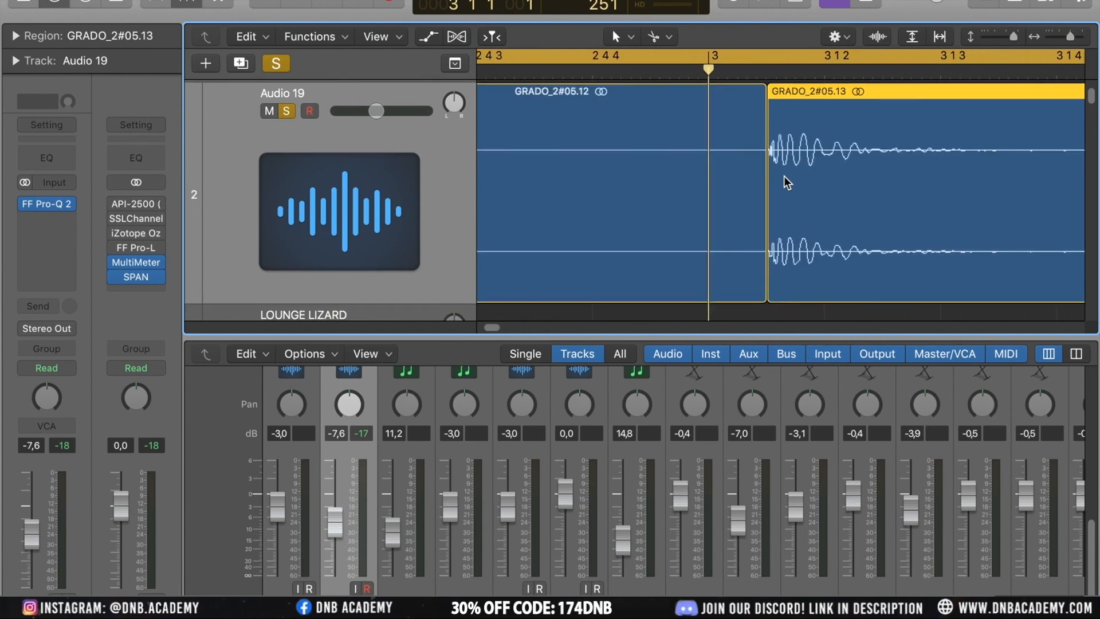
{"action": "scroll", "coordinate": [784, 176], "scroll_direction": "right", "scroll_amount": 3}
{"action": "left_click", "coordinate": [1035, 179], "text": "super"}
{"action": "left_click_drag", "start_coordinate": [1035, 179], "coordinate": [1036, 180]}
{"action": "scroll", "coordinate": [896, 182], "scroll_direction": "right", "scroll_amount": 3}
{"action": "left_click_drag", "start_coordinate": [895, 181], "coordinate": [894, 181]}
{"action": "scroll", "coordinate": [887, 182], "scroll_direction": "right", "scroll_amount": 3}
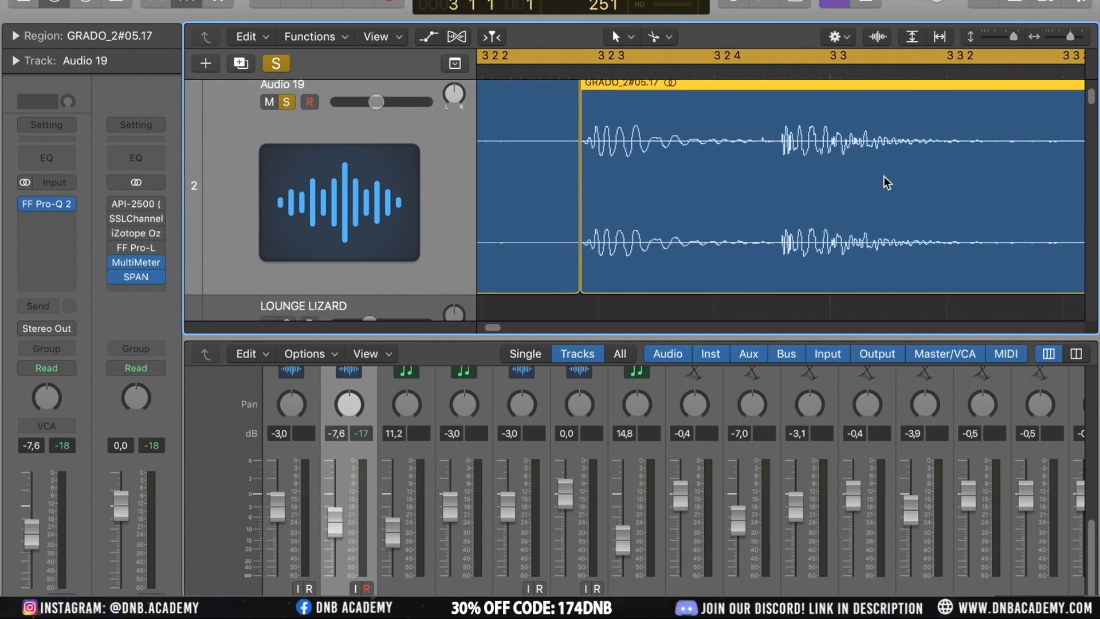
{"action": "left_click_drag", "start_coordinate": [782, 184], "coordinate": [777, 184]}
Zoom in and inspect the start of the first sliced region closely
{"action": "scroll", "coordinate": [758, 183], "scroll_direction": "down", "scroll_amount": 3}
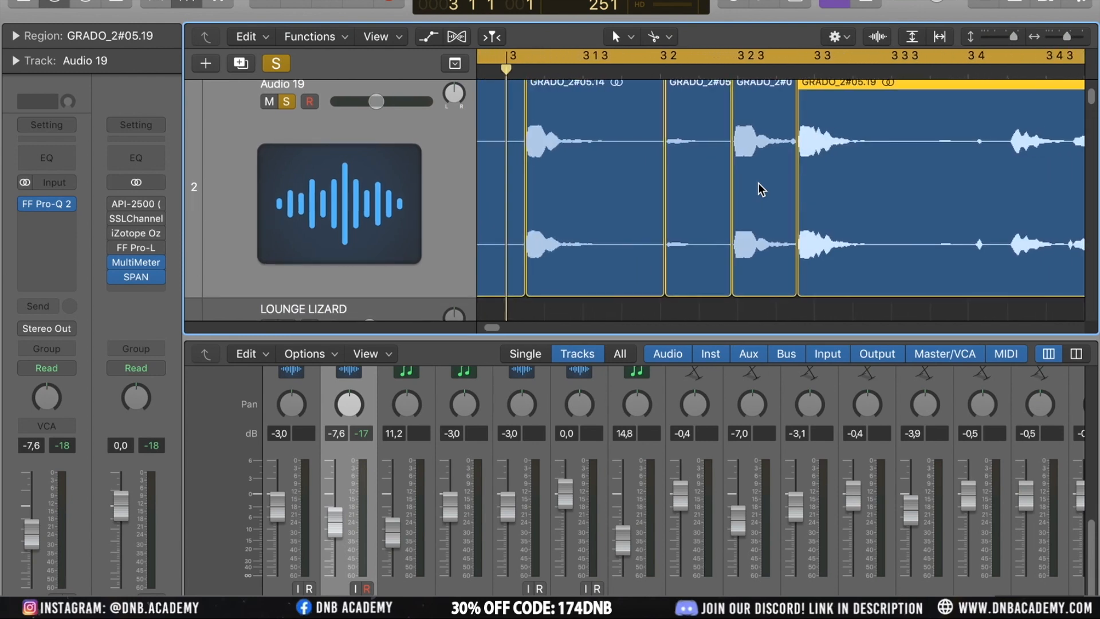
{"action": "scroll", "coordinate": [758, 183], "scroll_direction": "up", "scroll_amount": 3}
{"action": "left_click", "coordinate": [671, 159]}
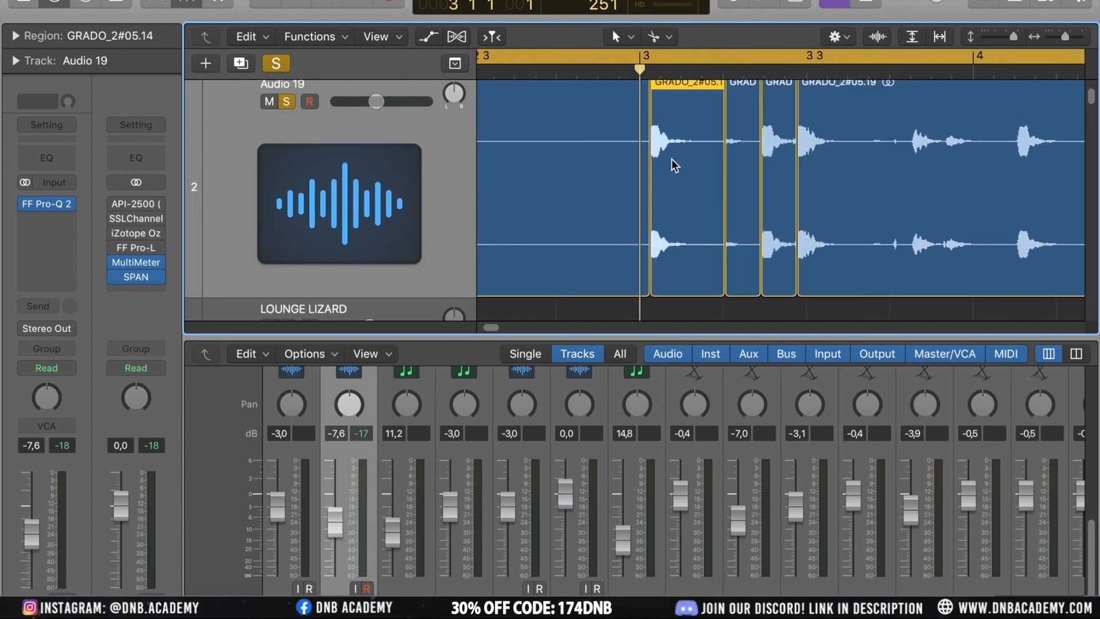
{"action": "scroll", "coordinate": [672, 159], "scroll_direction": "up", "scroll_amount": 10}
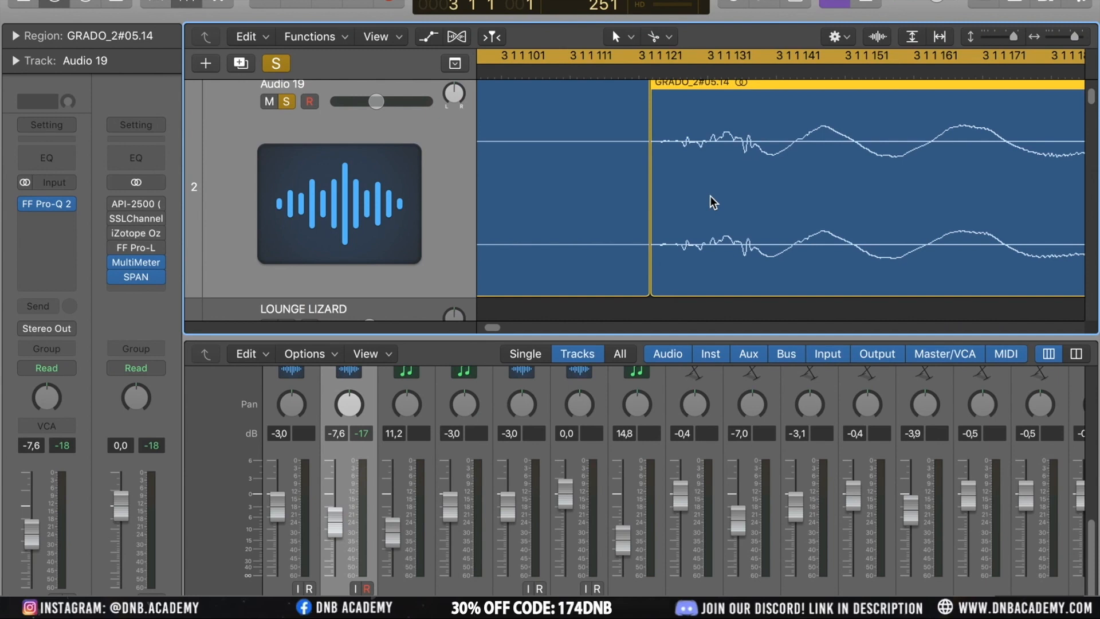
{"action": "key", "text": "super+Left"}
{"action": "key", "text": "super+Left"}
{"action": "key", "text": "super+Left"}
{"action": "key", "text": "super+Left"}
{"action": "key", "text": "super+Left"}
{"action": "key", "text": "super+Left"}
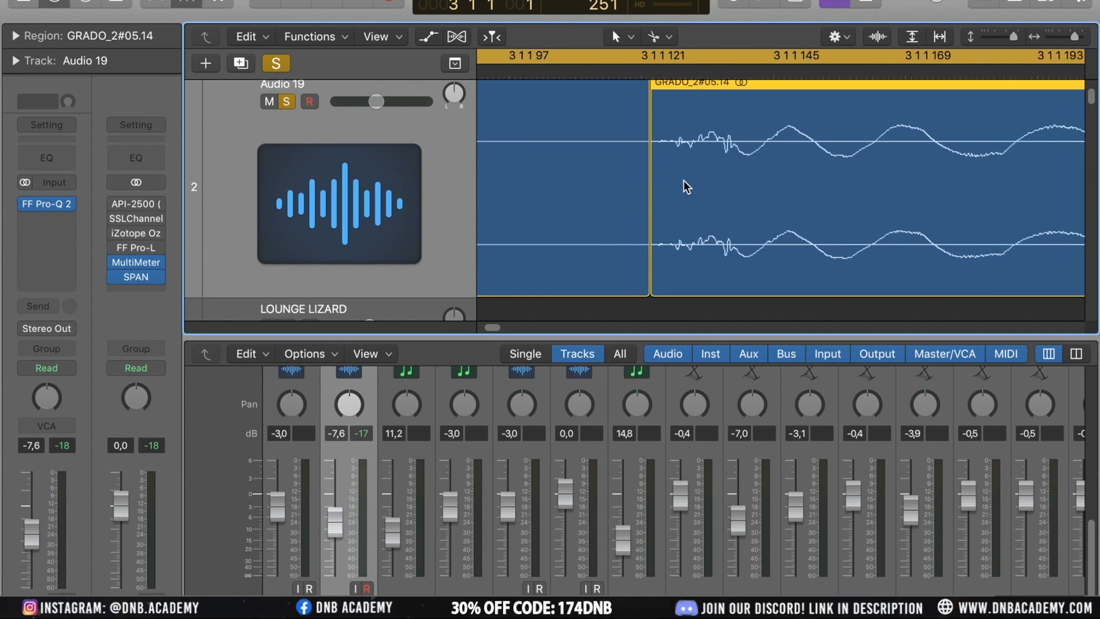
{"action": "scroll", "coordinate": [683, 181], "scroll_direction": "down", "scroll_amount": 5}
{"action": "scroll", "coordinate": [768, 184], "scroll_direction": "right", "scroll_amount": 5}
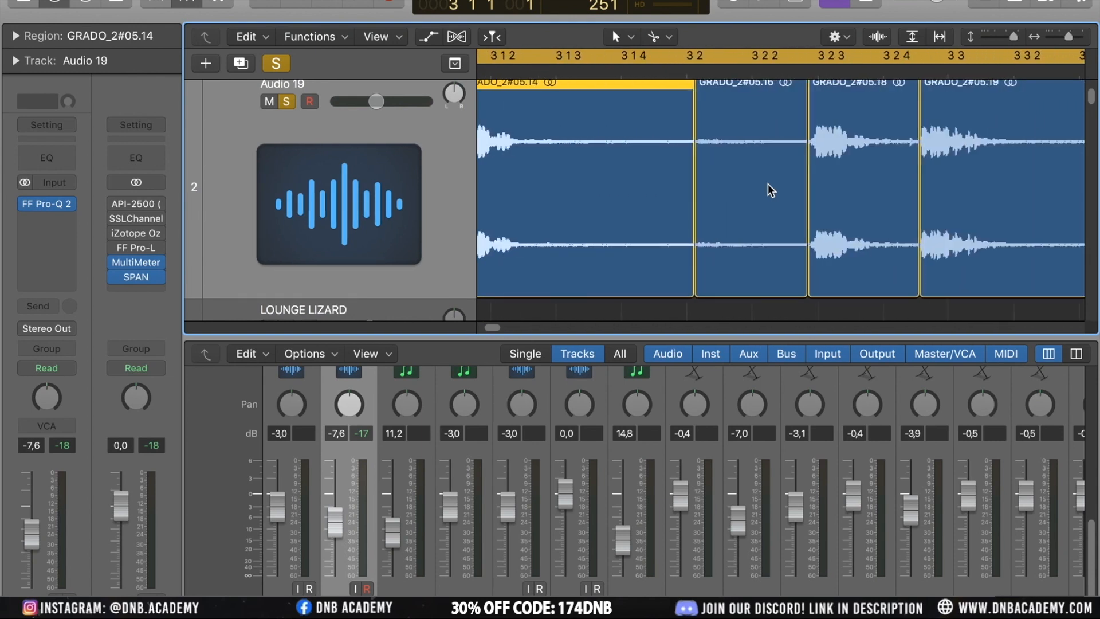
{"action": "scroll", "coordinate": [768, 184], "scroll_direction": "right", "scroll_amount": 3}
{"action": "scroll", "coordinate": [768, 184], "scroll_direction": "left", "scroll_amount": 4}
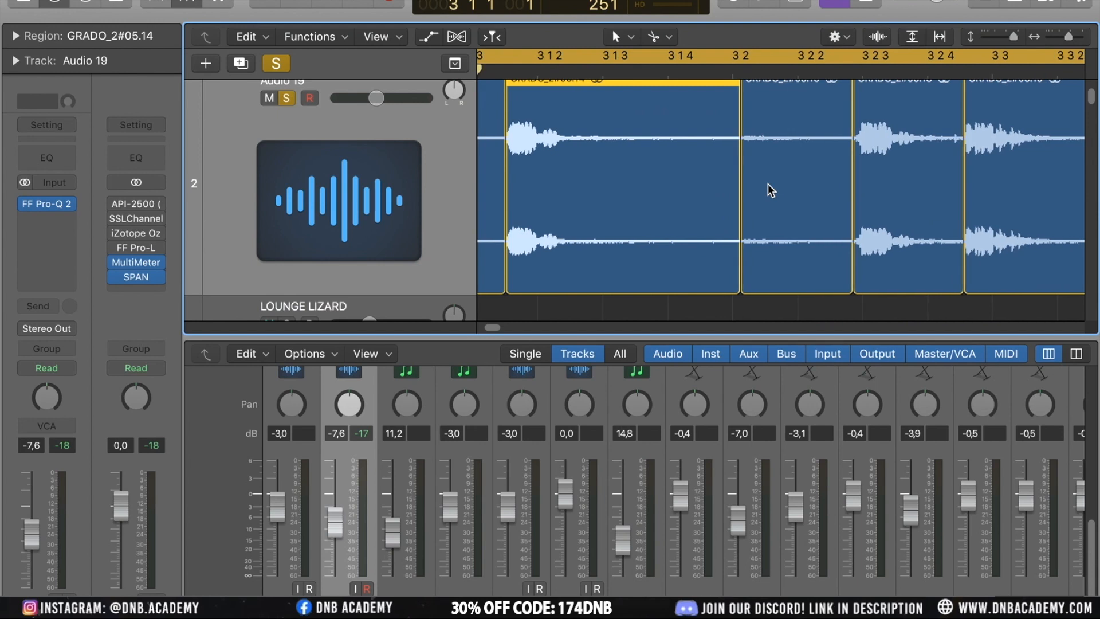
{"action": "scroll", "coordinate": [768, 183], "scroll_direction": "down", "scroll_amount": 5}
{"action": "scroll", "coordinate": [768, 184], "scroll_direction": "up", "scroll_amount": 3}
{"action": "scroll", "coordinate": [768, 183], "scroll_direction": "down", "scroll_amount": 5}
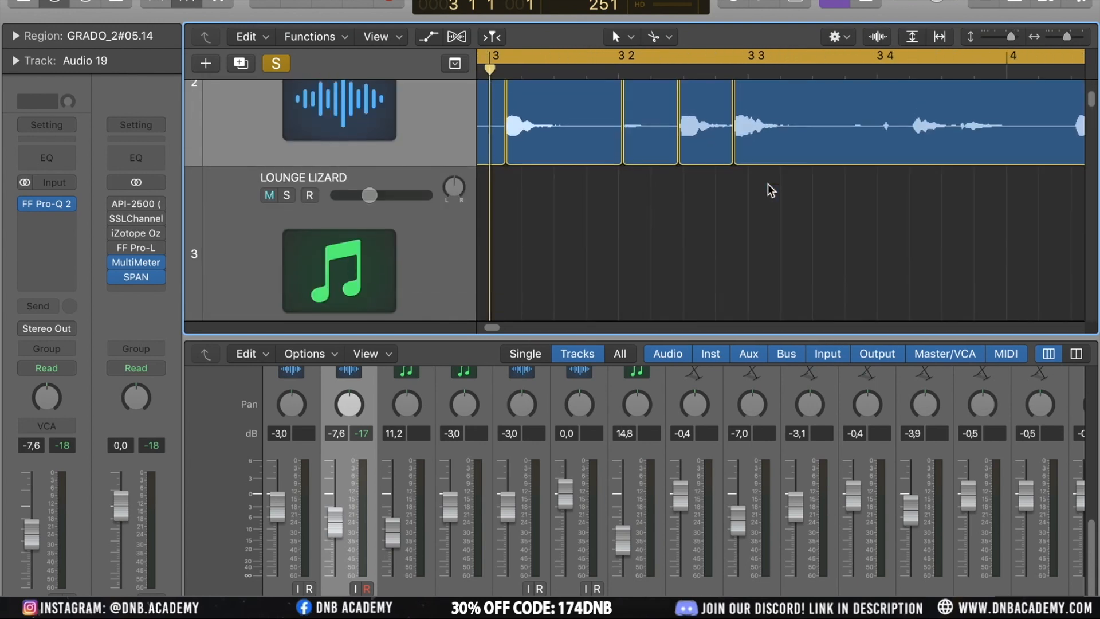
{"action": "scroll", "coordinate": [656, 147], "scroll_direction": "up", "scroll_amount": 4}
Create a new audio track with the same settings below Audio 19 and move the first sliced region onto it
{"action": "left_click", "coordinate": [376, 202]}
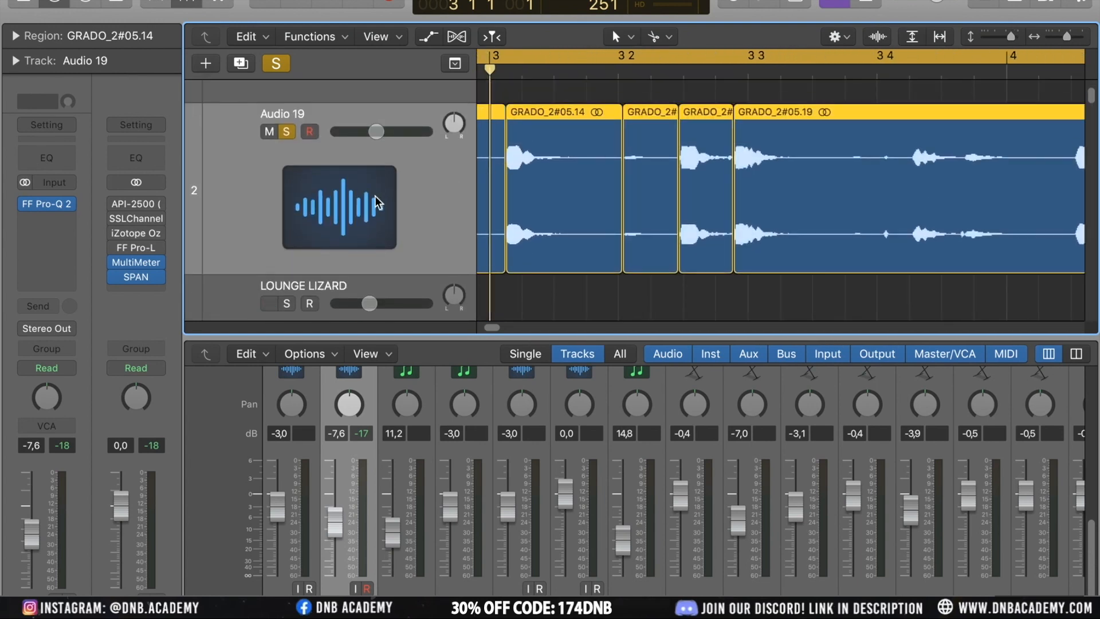
{"action": "left_click", "coordinate": [240, 63]}
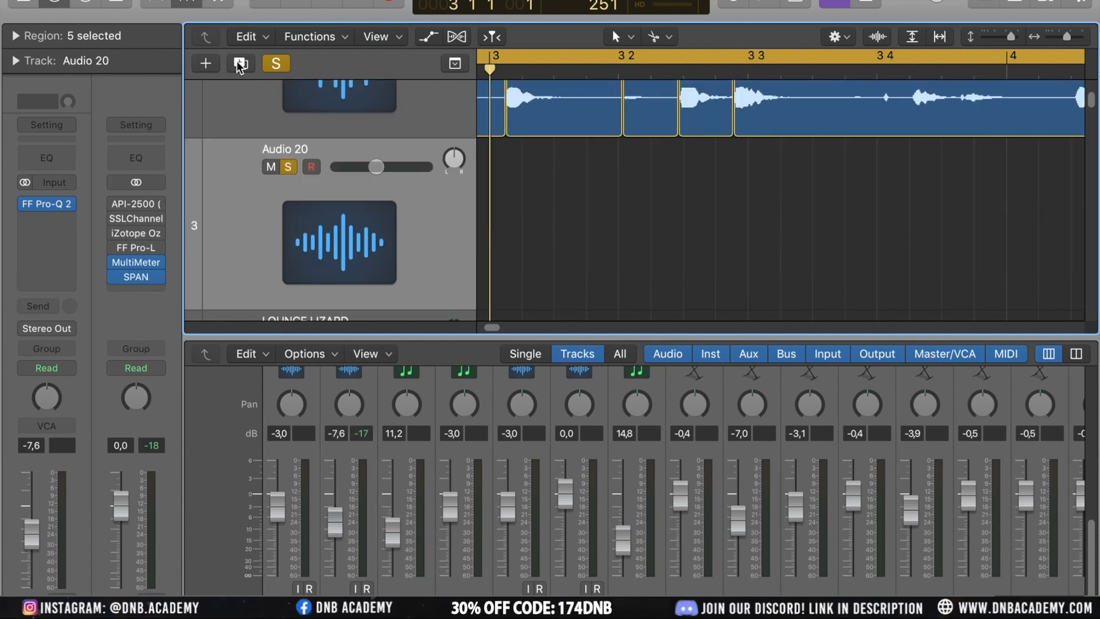
{"action": "left_click", "coordinate": [593, 221]}
{"action": "scroll", "coordinate": [592, 224], "scroll_direction": "up", "scroll_amount": 2}
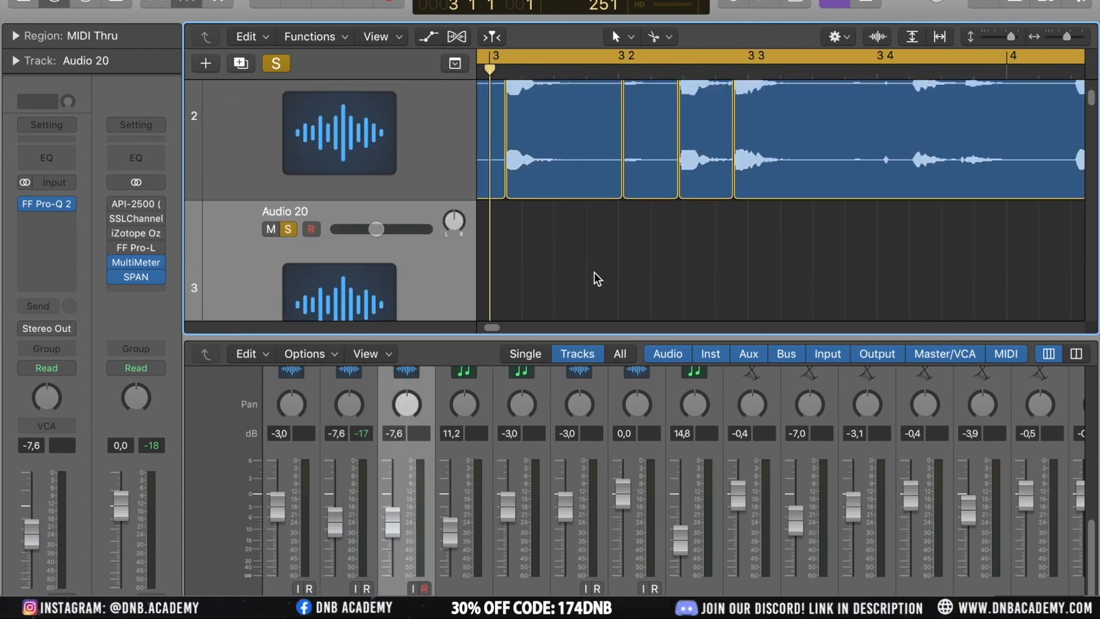
{"action": "left_click_drag", "start_coordinate": [551, 124], "coordinate": [554, 222]}
Split the long final region on Audio 19 once more after its first hit
{"action": "scroll", "coordinate": [637, 253], "scroll_direction": "left", "scroll_amount": 2}
{"action": "scroll", "coordinate": [637, 253], "scroll_direction": "up", "scroll_amount": 3}
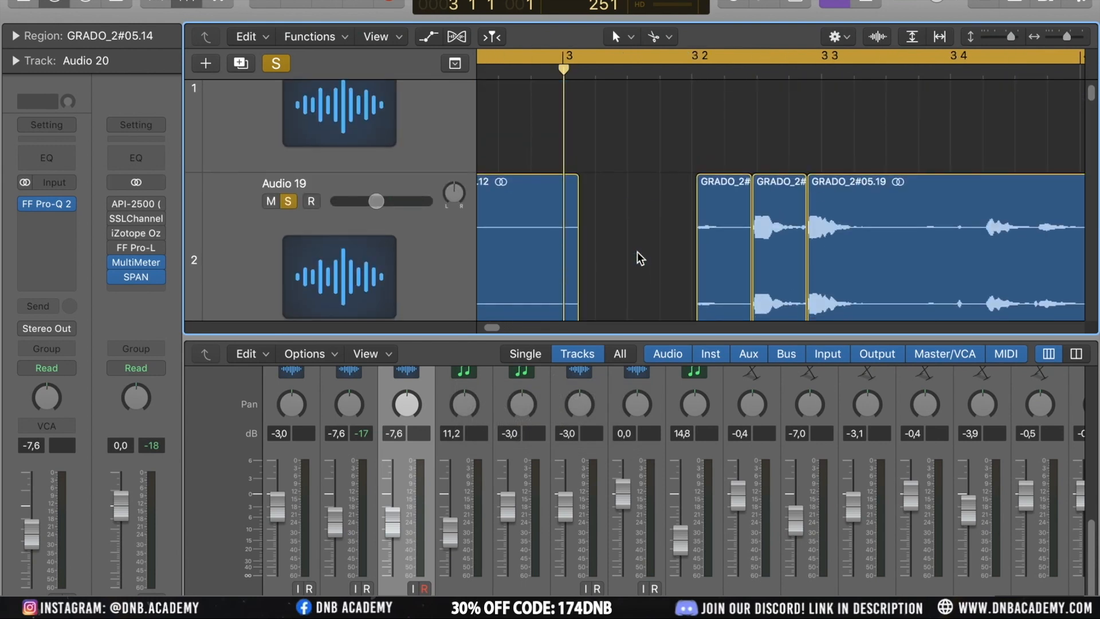
{"action": "scroll", "coordinate": [638, 252], "scroll_direction": "down", "scroll_amount": 5}
{"action": "left_click", "coordinate": [751, 257]}
{"action": "scroll", "coordinate": [757, 252], "scroll_direction": "up", "scroll_amount": 2}
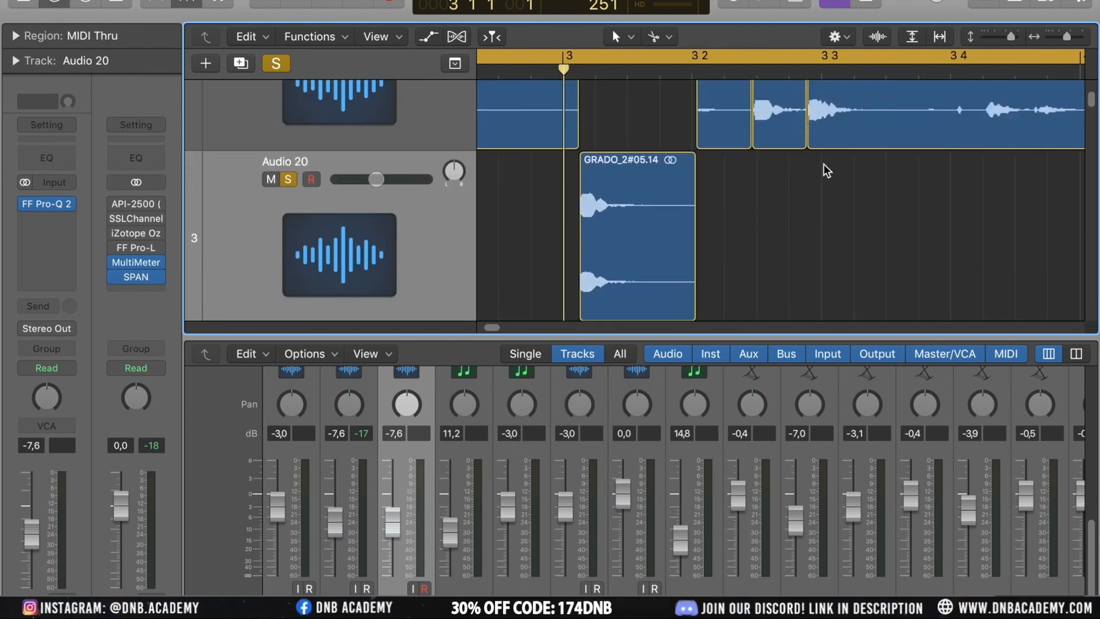
{"action": "left_click", "coordinate": [889, 124], "text": "super"}
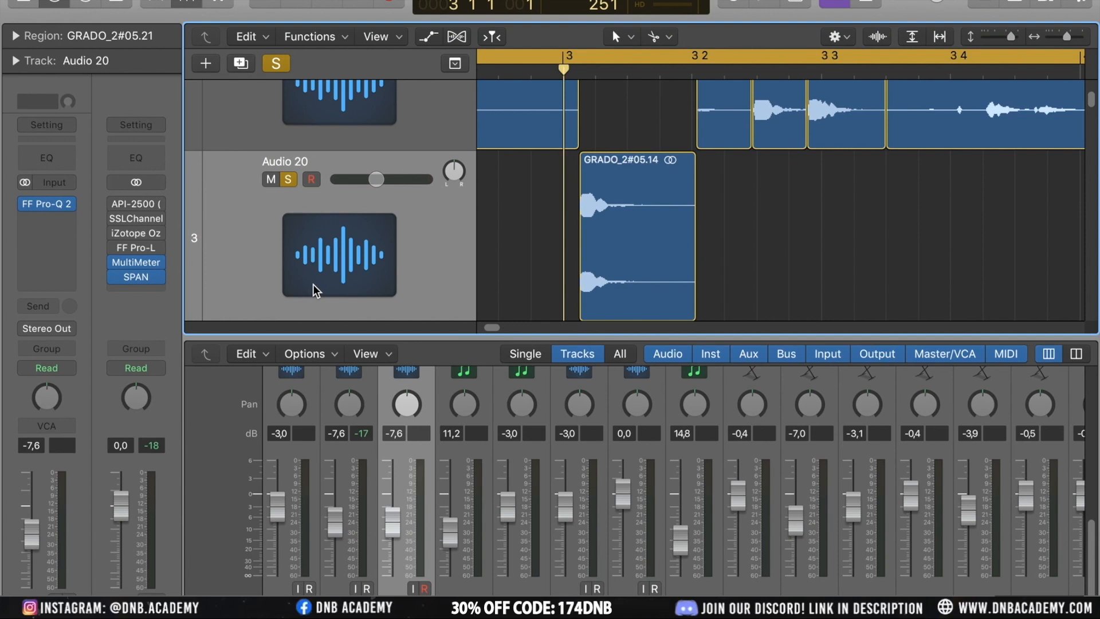
Create another matching audio track below Audio 20 and move the second short slice from Audio 19 onto it
{"action": "left_click", "coordinate": [240, 63]}
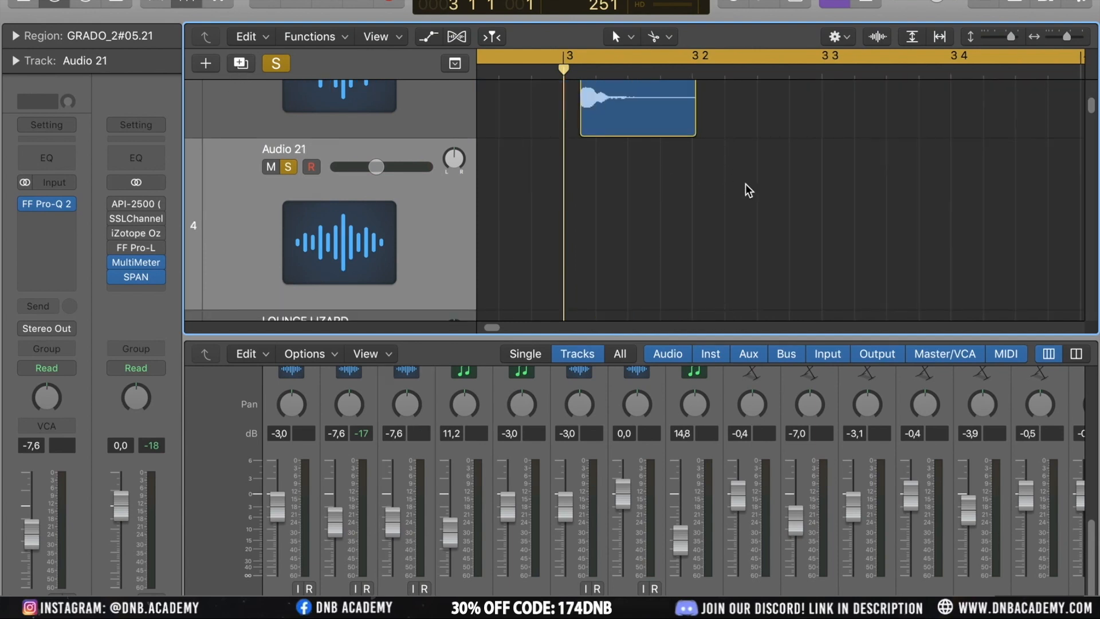
{"action": "scroll", "coordinate": [756, 171], "scroll_direction": "up", "scroll_amount": 3}
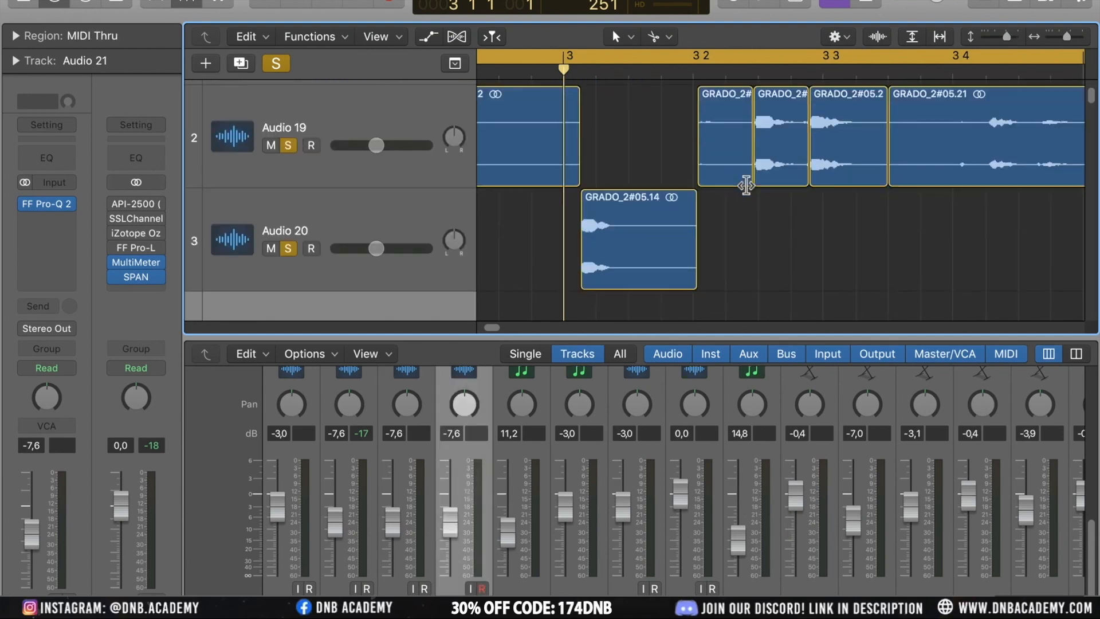
{"action": "left_click_drag", "start_coordinate": [776, 140], "coordinate": [748, 289]}
Nudge the GRADO_2#05.14 region on Audio 20 a few ticks later, zoom in on it, and select it
{"action": "scroll", "coordinate": [749, 289], "scroll_direction": "down", "scroll_amount": 3}
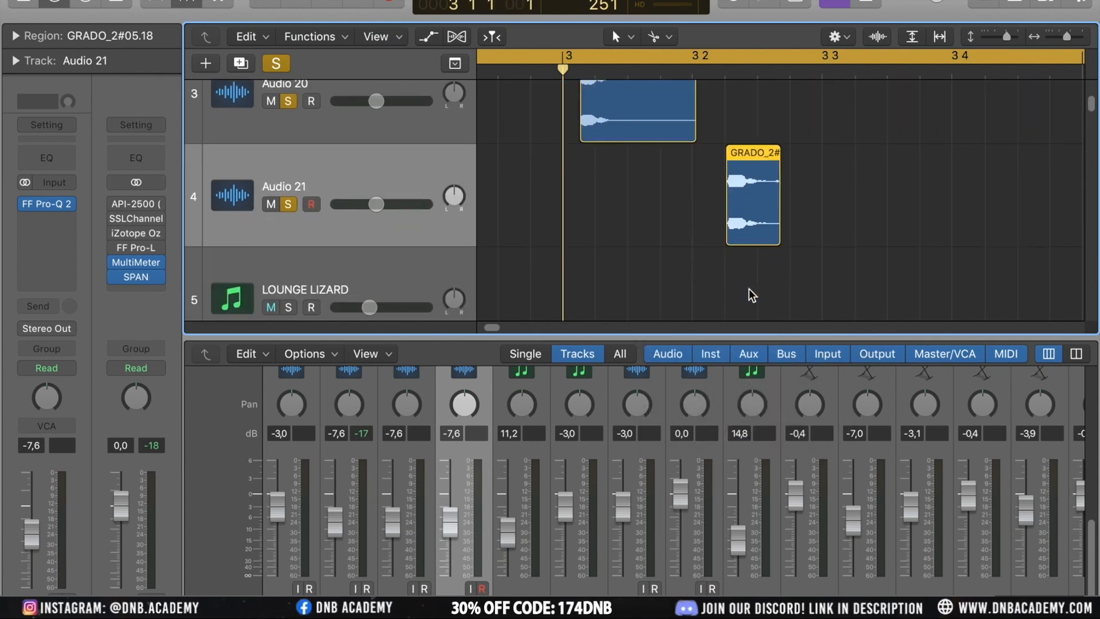
{"action": "scroll", "coordinate": [750, 290], "scroll_direction": "up", "scroll_amount": 2}
{"action": "scroll", "coordinate": [750, 290], "scroll_direction": "up", "scroll_amount": 2}
{"action": "scroll", "coordinate": [750, 290], "scroll_direction": "down", "scroll_amount": 1}
{"action": "scroll", "coordinate": [749, 289], "scroll_direction": "left", "scroll_amount": 3}
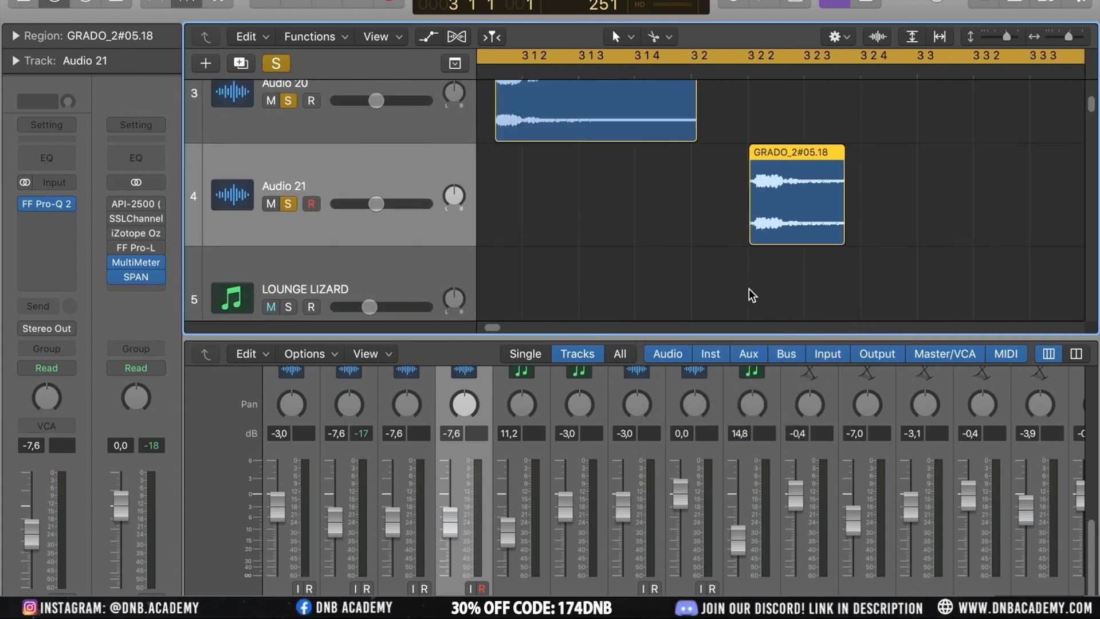
{"action": "scroll", "coordinate": [748, 289], "scroll_direction": "up", "scroll_amount": 3}
{"action": "scroll", "coordinate": [749, 288], "scroll_direction": "down", "scroll_amount": 4}
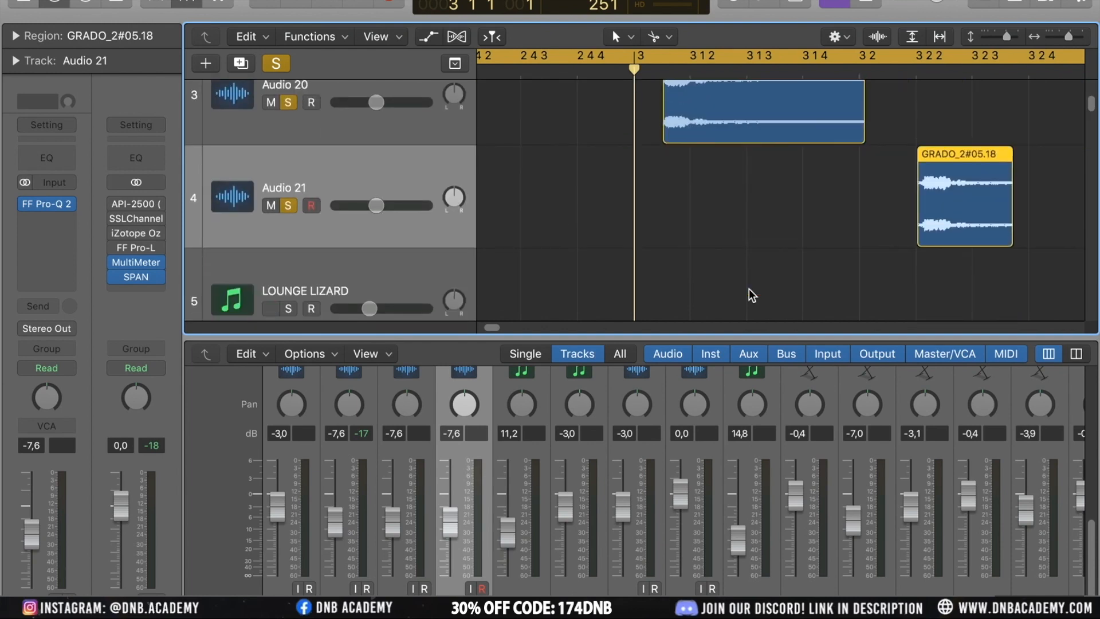
{"action": "left_click_drag", "start_coordinate": [710, 99], "coordinate": [744, 114]}
{"action": "key", "text": "super+Right"}
{"action": "key", "text": "super+Right"}
{"action": "key", "text": "super+Right"}
{"action": "key", "text": "super+Right"}
{"action": "key", "text": "super+Right"}
{"action": "key", "text": "super+Right"}
{"action": "key", "text": "super+Right"}
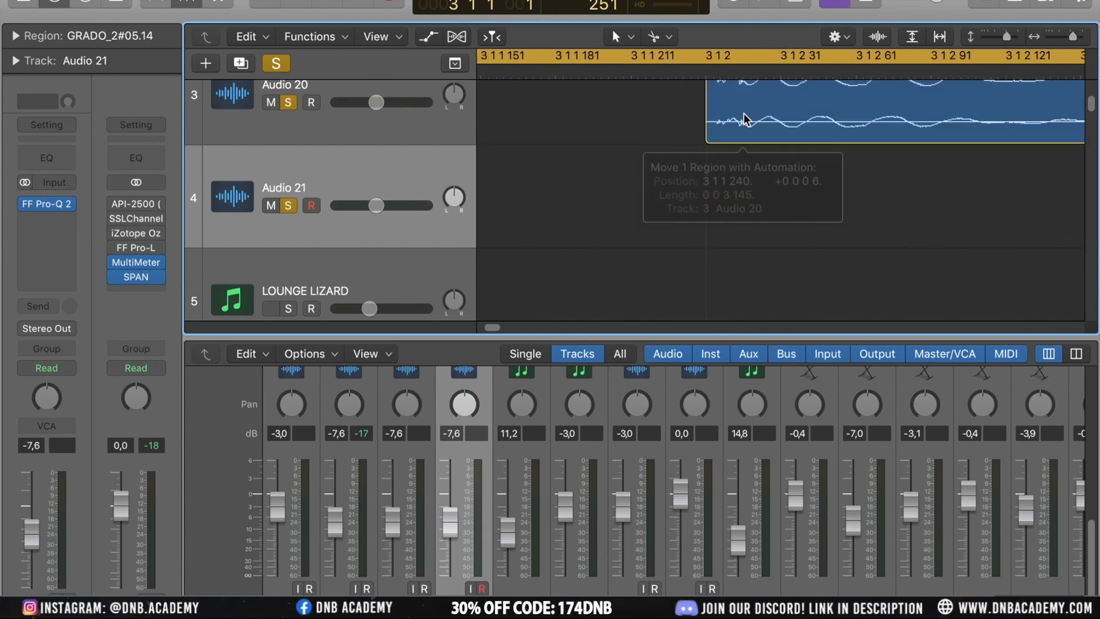
{"action": "scroll", "coordinate": [836, 196], "scroll_direction": "down", "scroll_amount": 10}
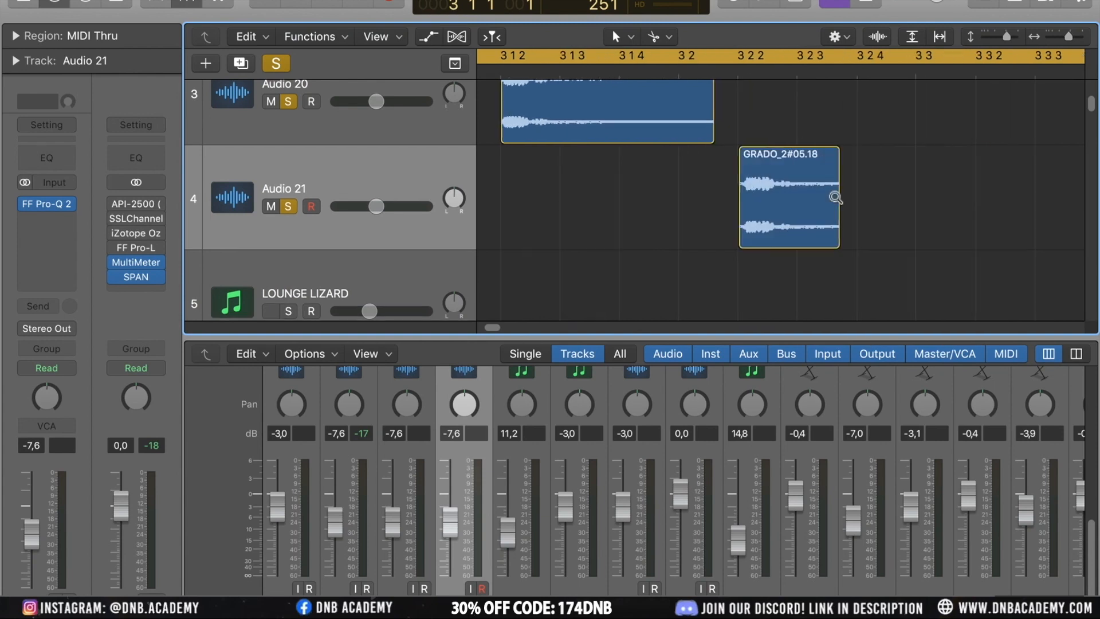
{"action": "scroll", "coordinate": [631, 184], "scroll_direction": "left", "scroll_amount": 2}
{"action": "scroll", "coordinate": [631, 183], "scroll_direction": "up", "scroll_amount": 3}
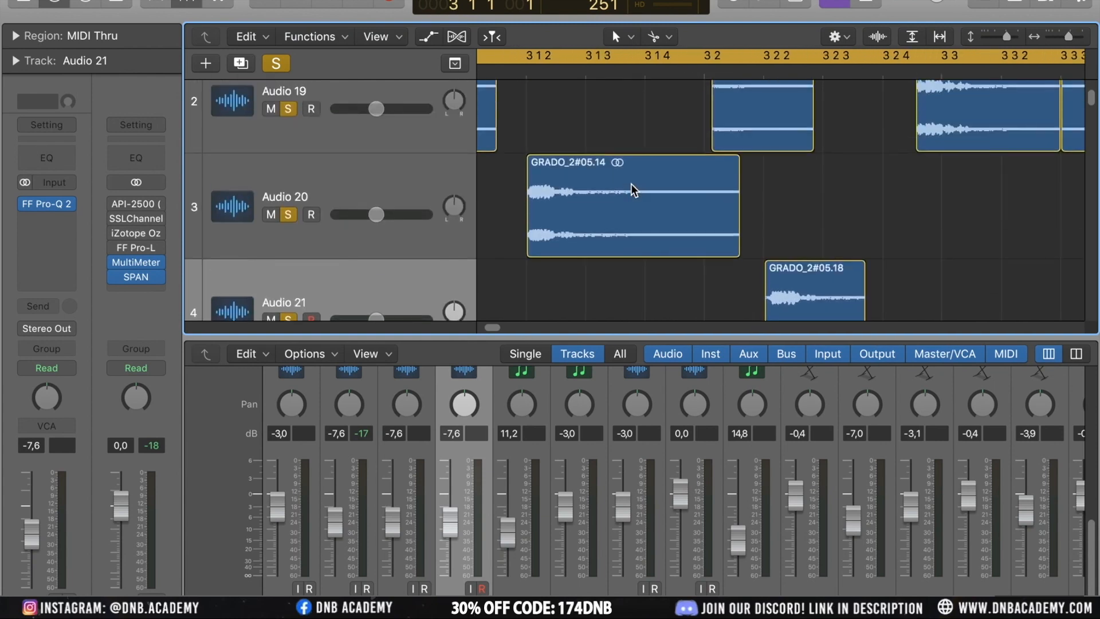
{"action": "left_click", "coordinate": [631, 183]}
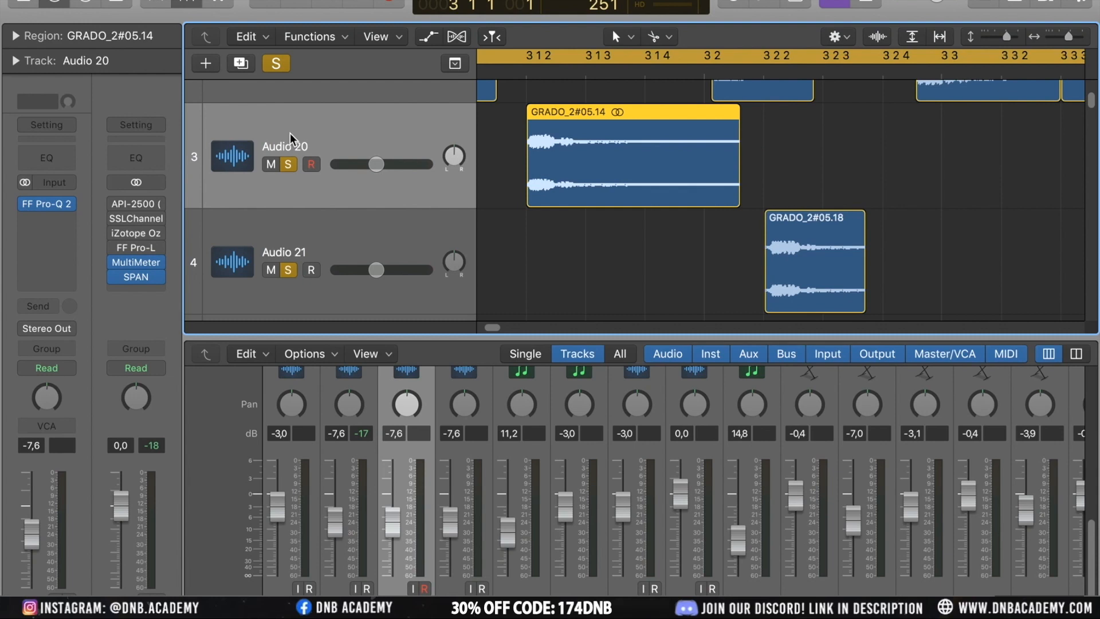
Undo the track creation, region moves and splits until the GRADO sample is one long region on Audio 19 again
{"action": "left_click", "coordinate": [425, 238]}
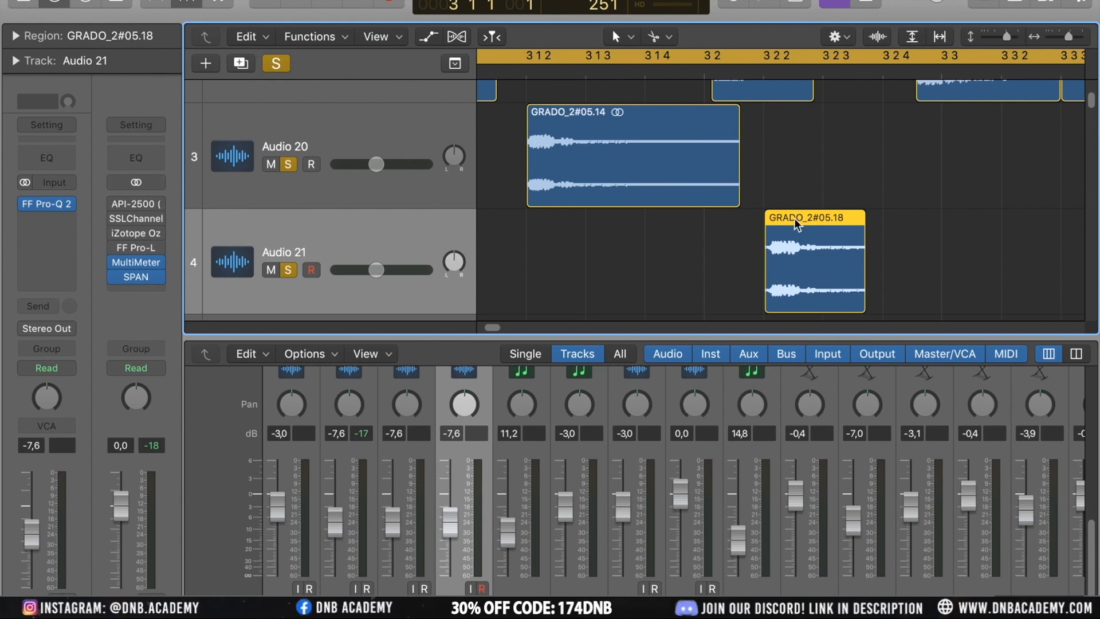
{"action": "left_click", "coordinate": [877, 287]}
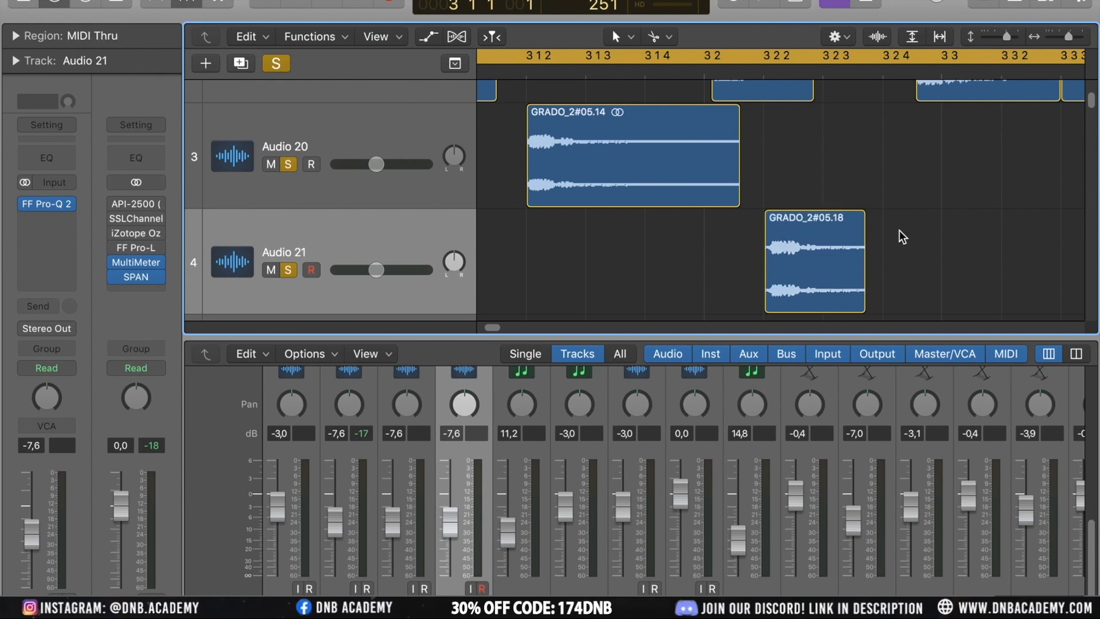
{"action": "left_click", "coordinate": [815, 250]}
{"action": "scroll", "coordinate": [856, 190], "scroll_direction": "up", "scroll_amount": 3}
{"action": "key", "text": "super+z"}
{"action": "key", "text": "super+z"}
{"action": "key", "text": "super+z"}
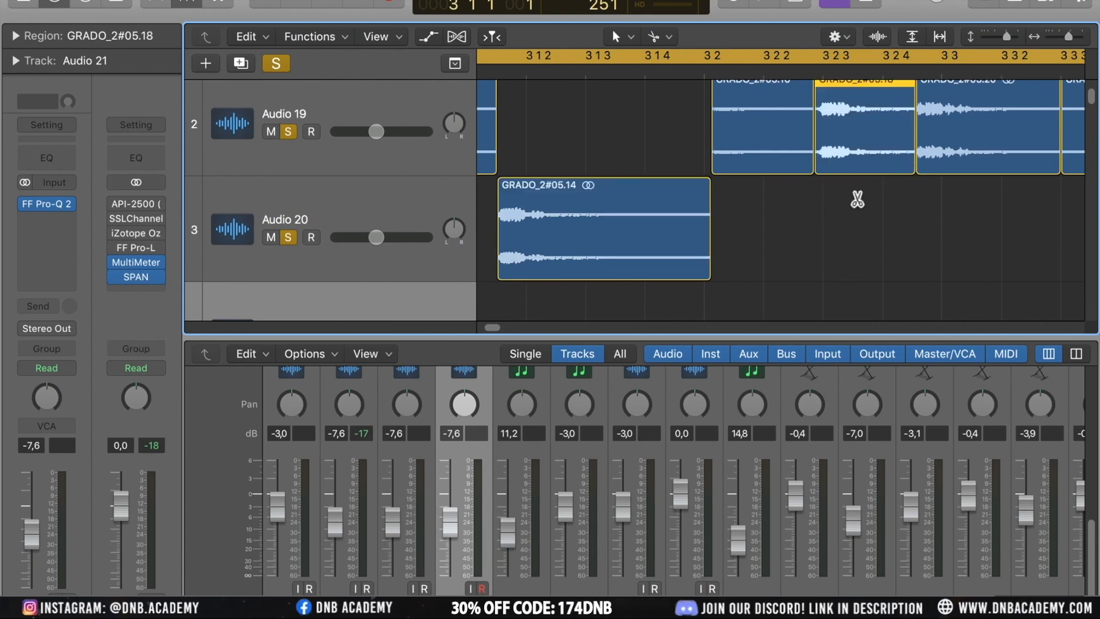
{"action": "key", "text": "super+z"}
{"action": "key", "text": "super+z"}
{"action": "key", "text": "super+z"}
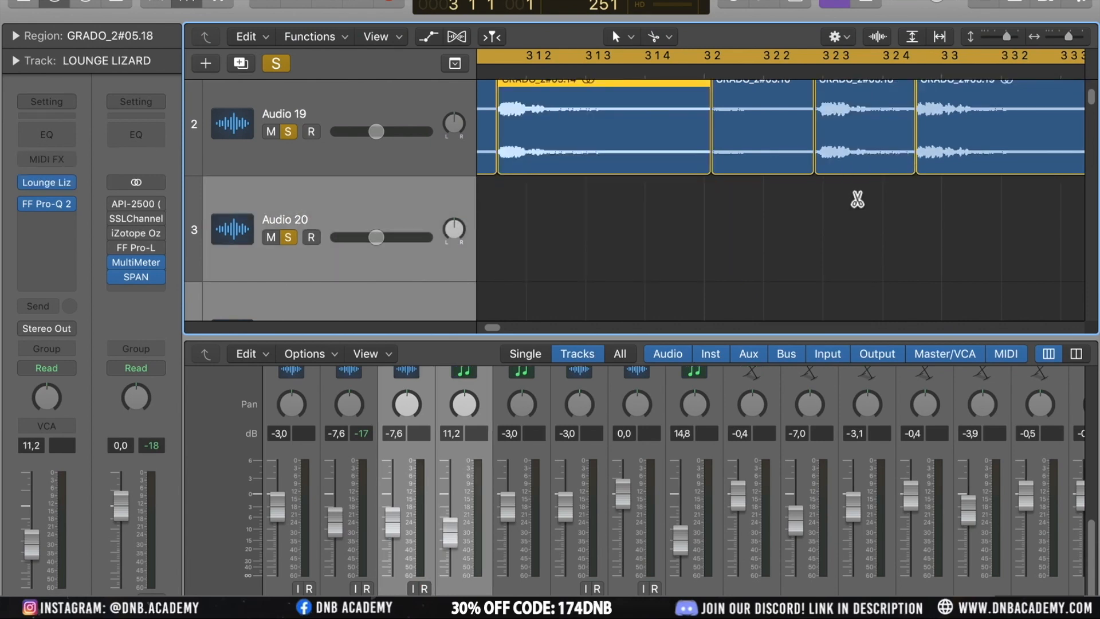
{"action": "key", "text": "super+z"}
{"action": "key", "text": "super+z"}
{"action": "key", "text": "super+z"}
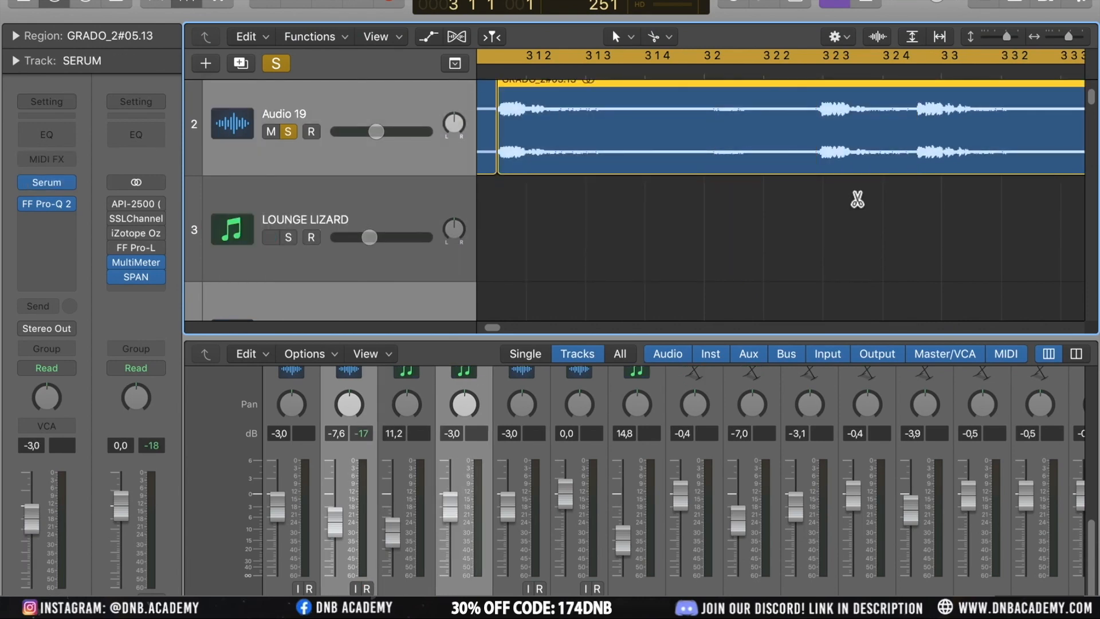
Slice the GRADO_2#05.13 region on Audio 19 at its transient markers
{"action": "scroll", "coordinate": [965, 166], "scroll_direction": "down", "scroll_amount": 5}
{"action": "scroll", "coordinate": [964, 167], "scroll_direction": "left", "scroll_amount": 3}
{"action": "scroll", "coordinate": [964, 166], "scroll_direction": "up", "scroll_amount": 3}
{"action": "left_click", "coordinate": [710, 269]}
{"action": "left_click", "coordinate": [723, 210]}
{"action": "right_click", "coordinate": [723, 211]}
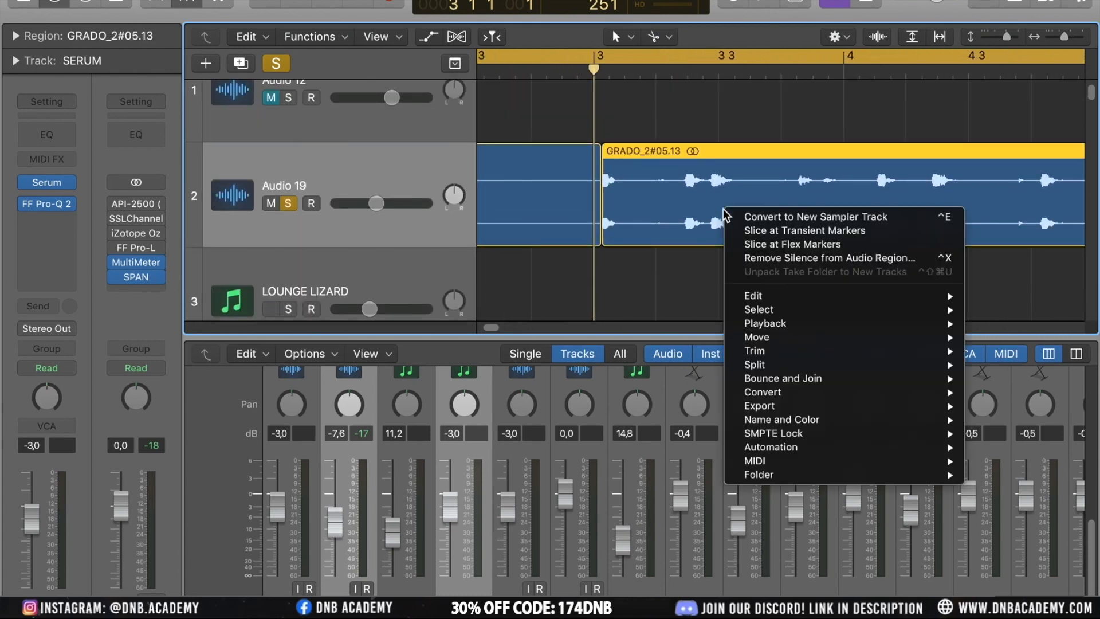
{"action": "left_click", "coordinate": [815, 230]}
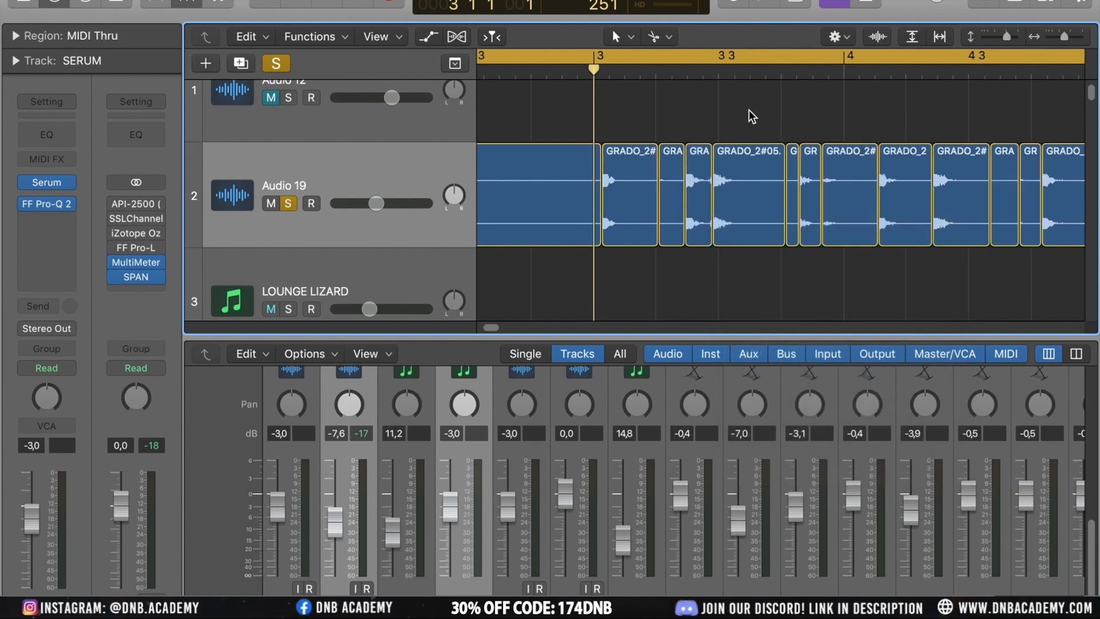
Zoom in and out on the slices around GRADO_2#05.18 and GRADO_2#05.20 to examine where they were cut
{"action": "left_click", "coordinate": [744, 201]}
{"action": "key", "text": "super+Right"}
{"action": "key", "text": "super+Right"}
{"action": "key", "text": "super+Right"}
{"action": "key", "text": "super+Right"}
{"action": "key", "text": "super+Right"}
{"action": "key", "text": "super+Right"}
{"action": "key", "text": "super+Right"}
{"action": "key", "text": "super+Right"}
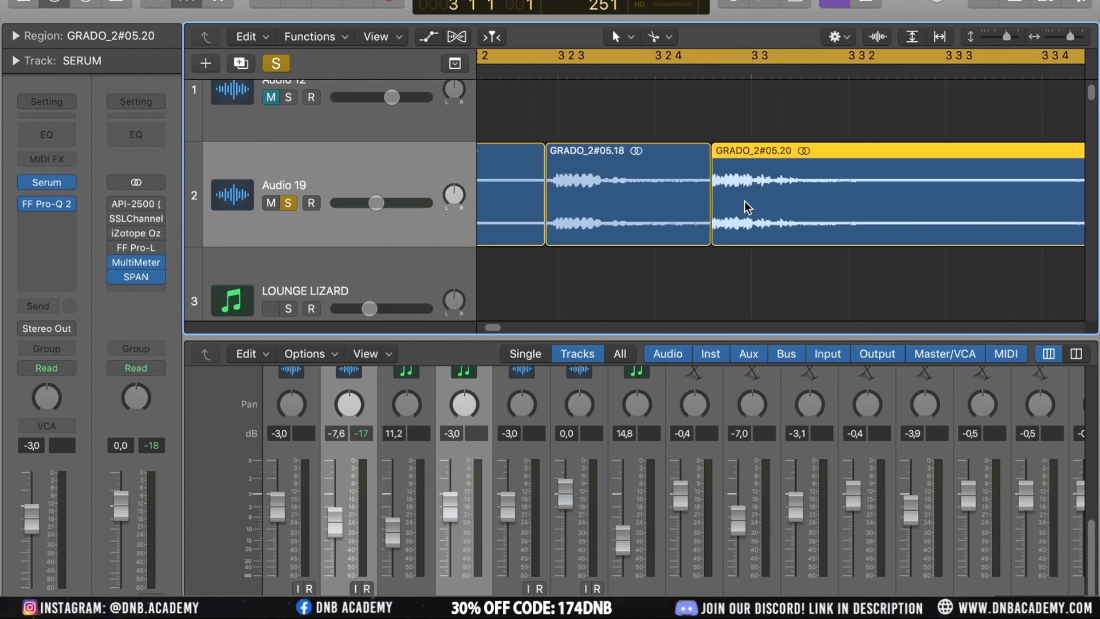
{"action": "key", "text": "super+Left"}
{"action": "key", "text": "super+Left"}
{"action": "key", "text": "super+Left"}
{"action": "key", "text": "super+Left"}
{"action": "key", "text": "super+Left"}
{"action": "key", "text": "super+Left"}
{"action": "key", "text": "super+Left"}
{"action": "key", "text": "super+Left"}
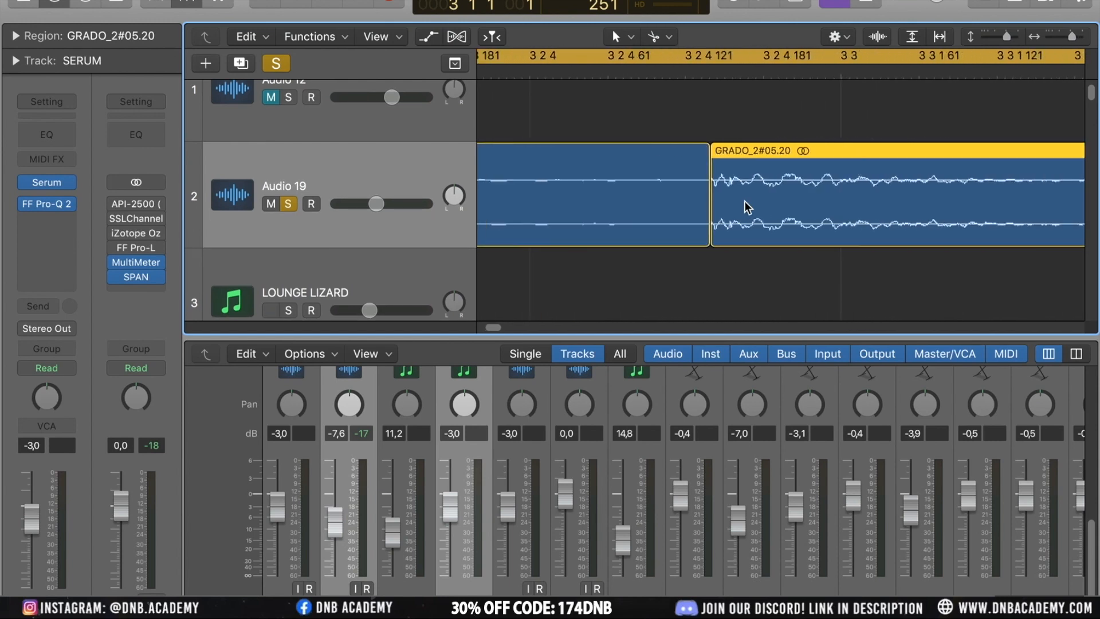
{"action": "key", "text": "super+Right"}
{"action": "key", "text": "super+Right"}
{"action": "key", "text": "super+Right"}
{"action": "key", "text": "super+Right"}
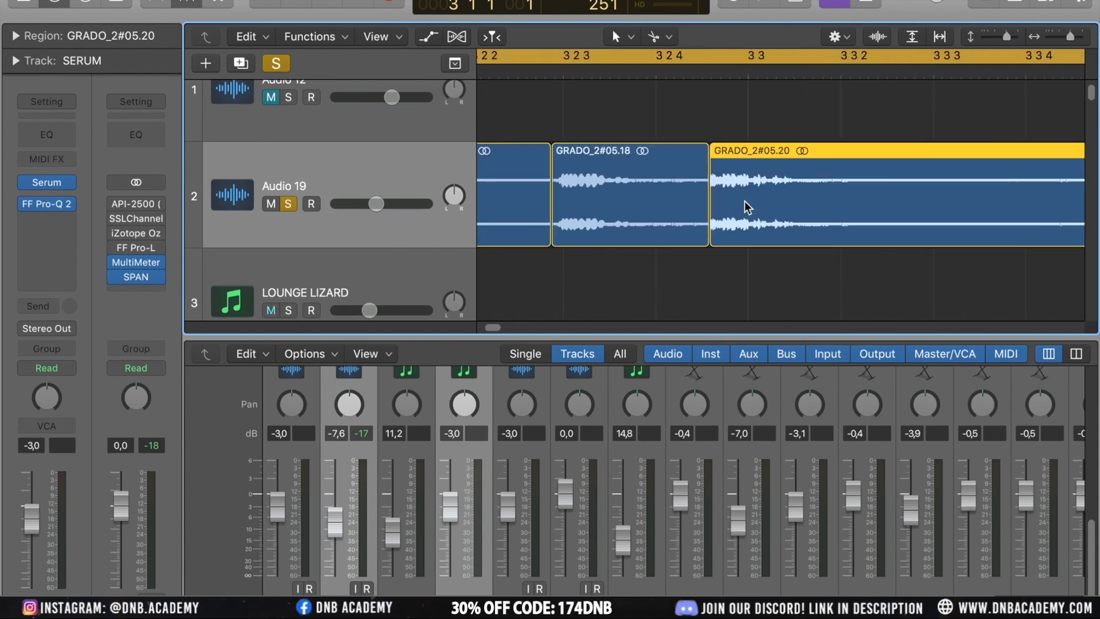
{"action": "left_click", "coordinate": [613, 184]}
{"action": "right_click", "coordinate": [612, 188]}
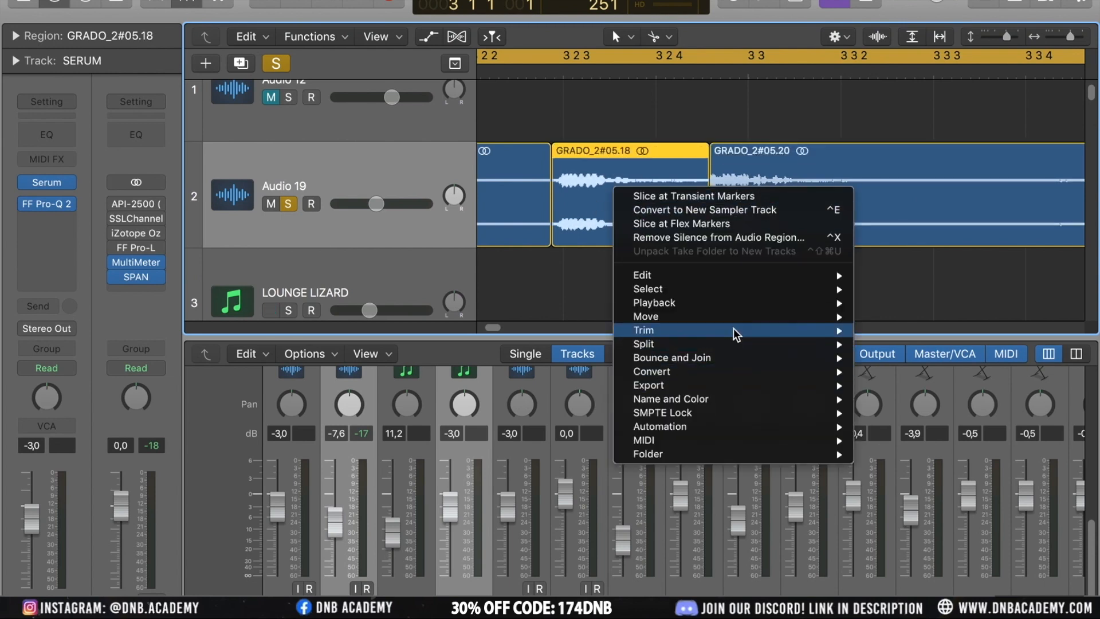
{"action": "mouse_move", "coordinate": [737, 344]}
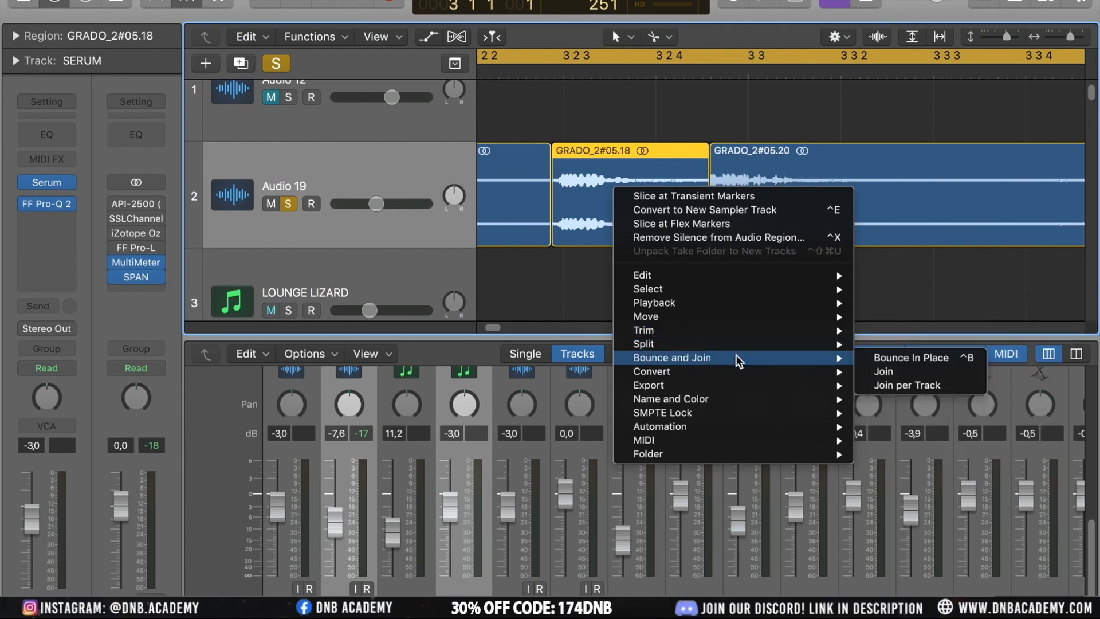
{"action": "mouse_move", "coordinate": [727, 273]}
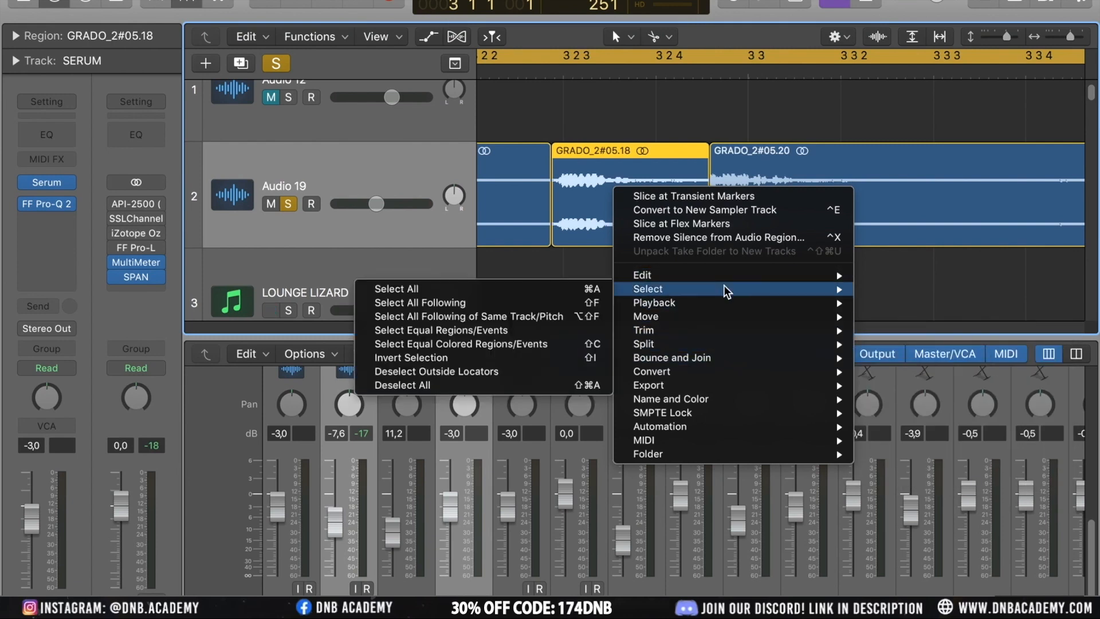
{"action": "mouse_move", "coordinate": [687, 333]}
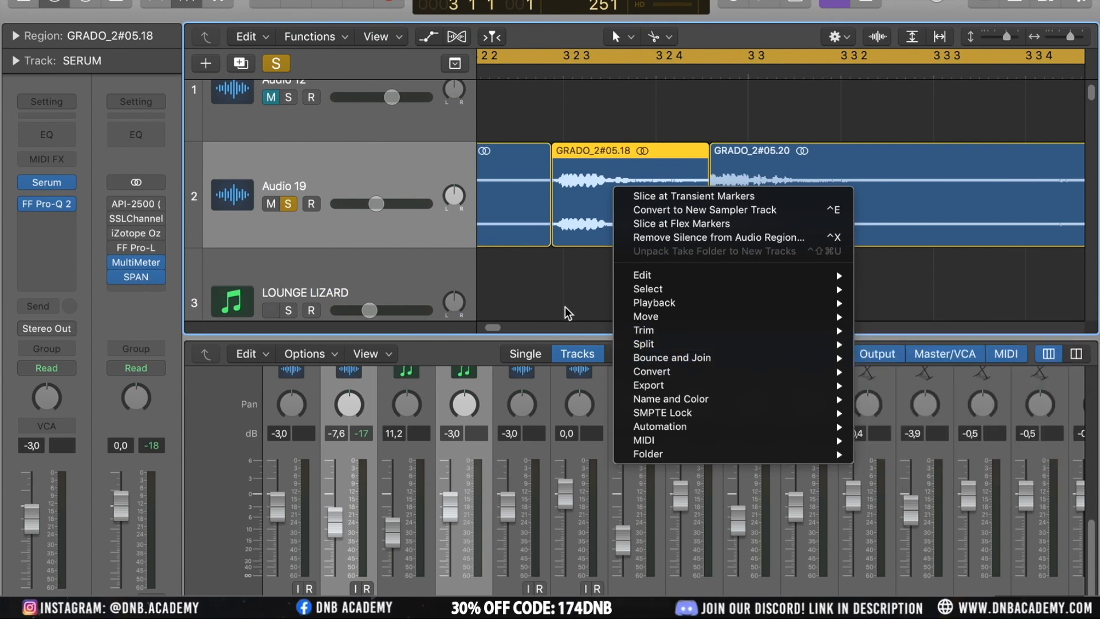
{"action": "left_click", "coordinate": [554, 279]}
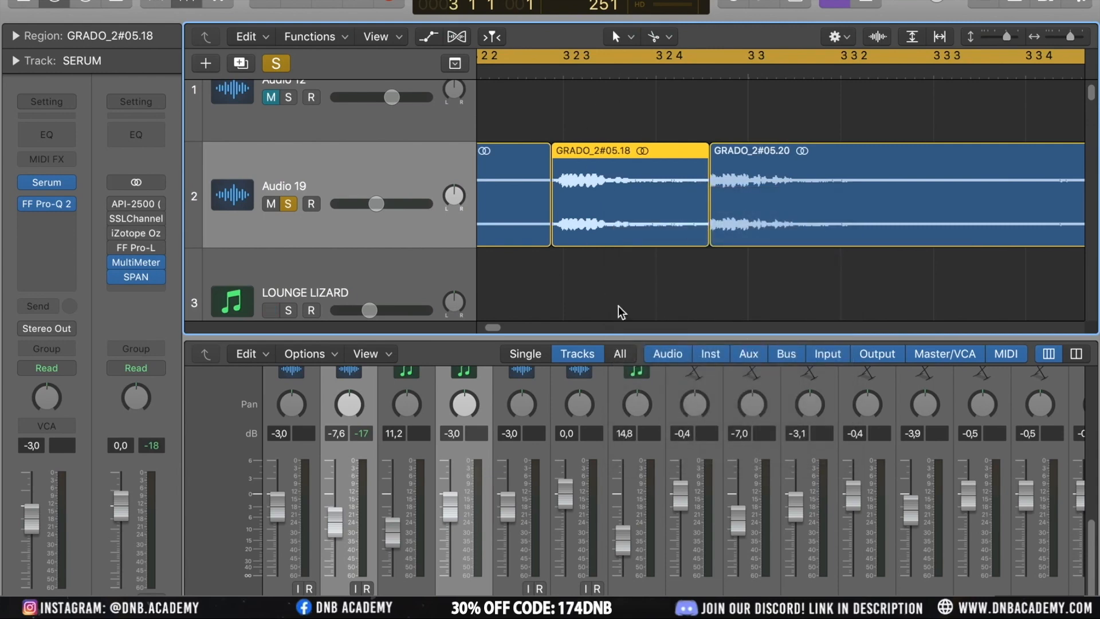
{"action": "right_click", "coordinate": [606, 200]}
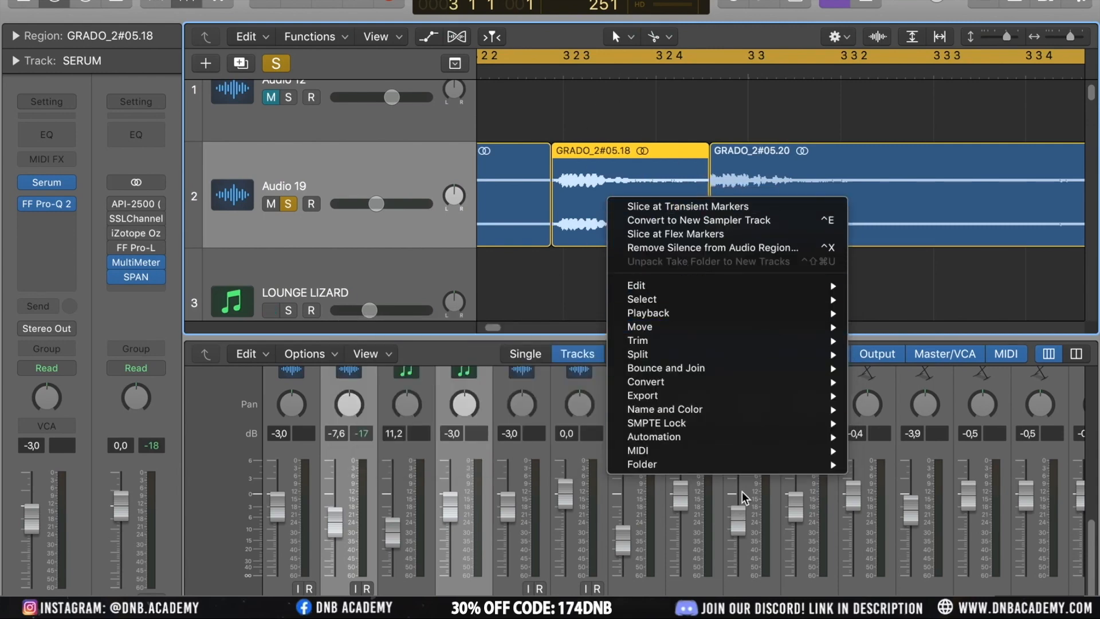
{"action": "mouse_move", "coordinate": [769, 439]}
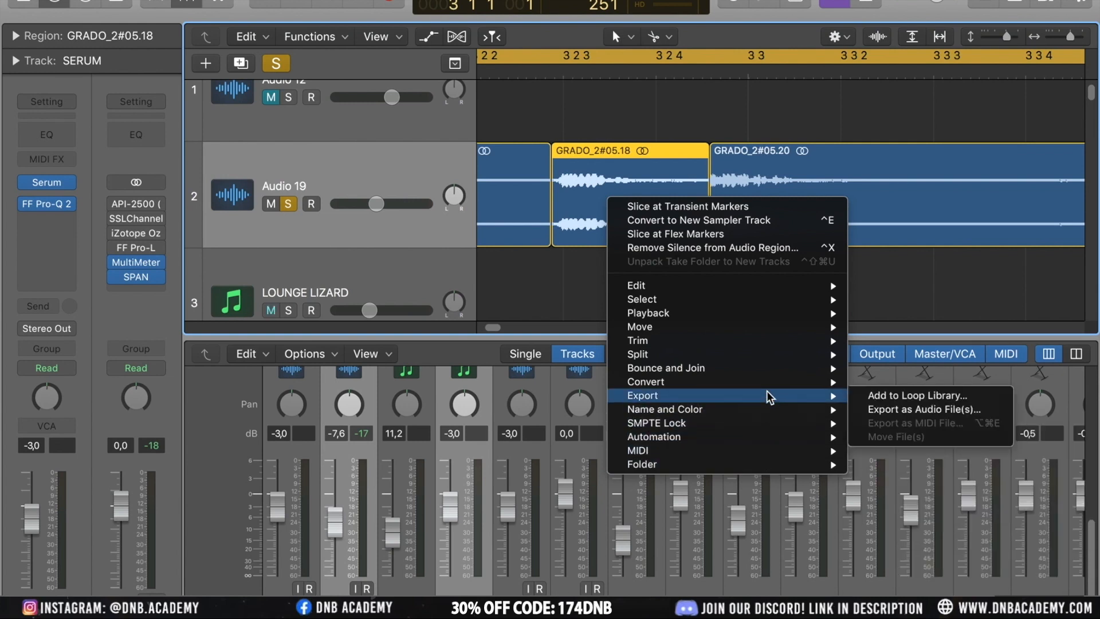
{"action": "mouse_move", "coordinate": [768, 384]}
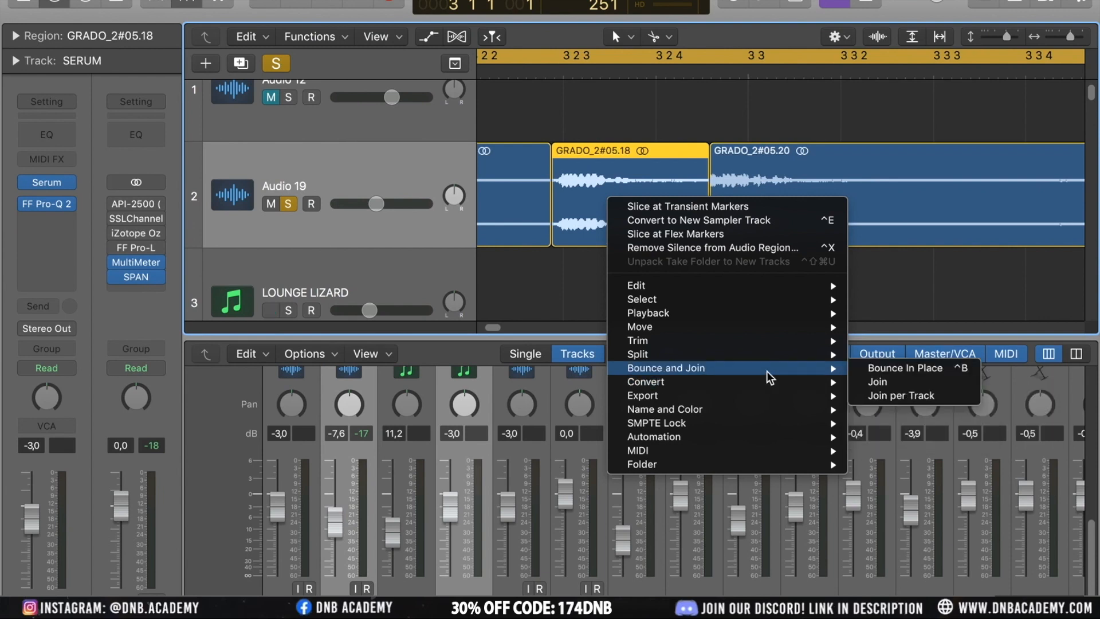
{"action": "mouse_move", "coordinate": [755, 354]}
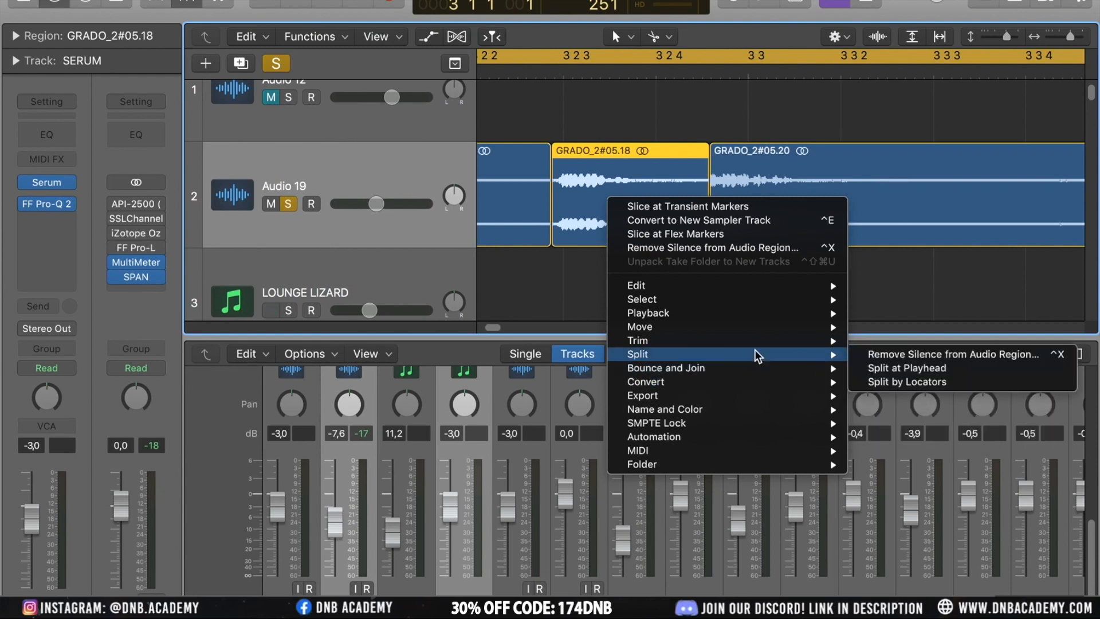
{"action": "mouse_move", "coordinate": [751, 335]}
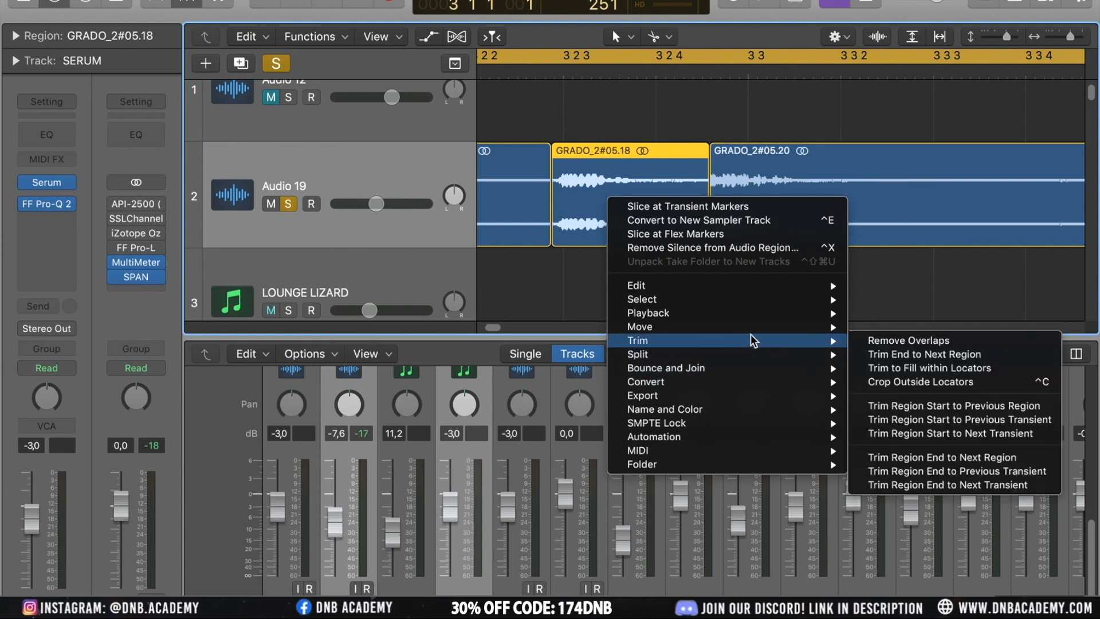
{"action": "mouse_move", "coordinate": [748, 309]}
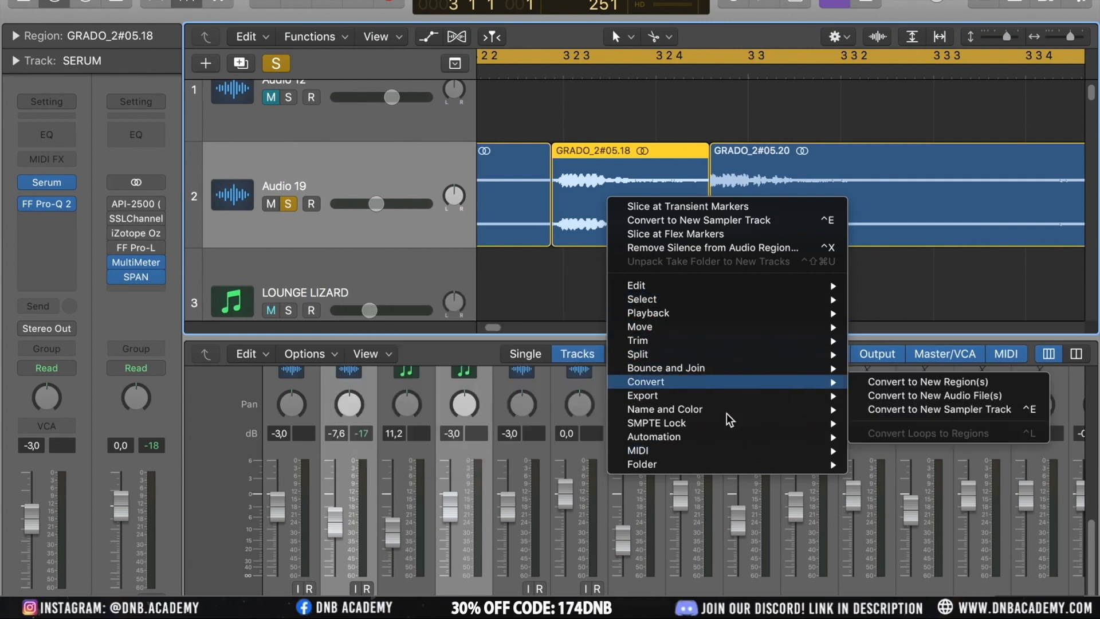
{"action": "mouse_move", "coordinate": [713, 381]}
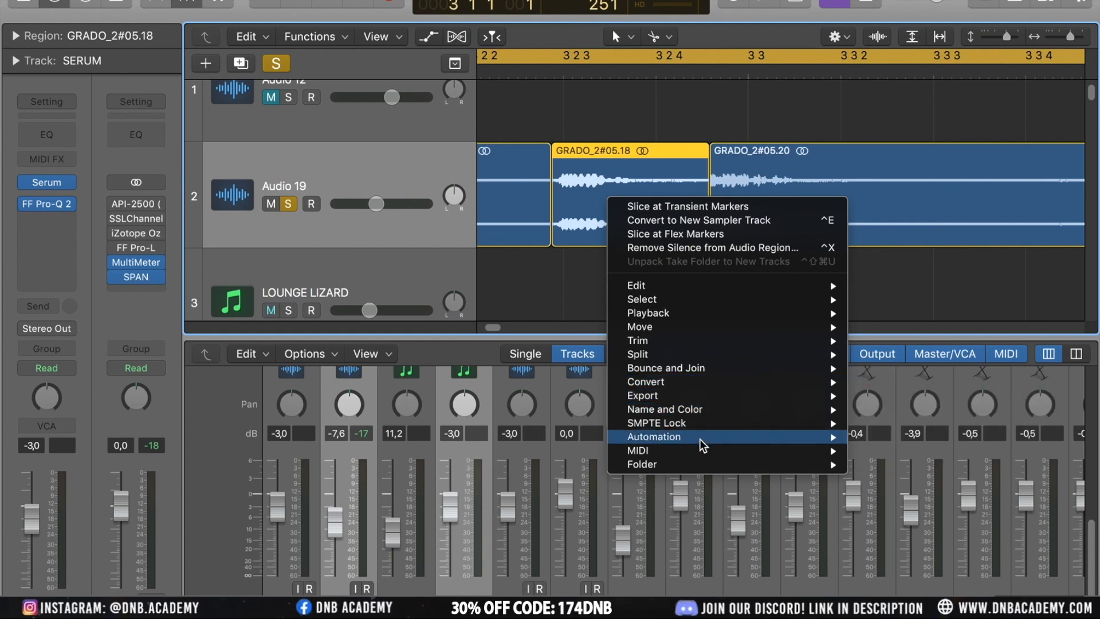
{"action": "left_click", "coordinate": [638, 129]}
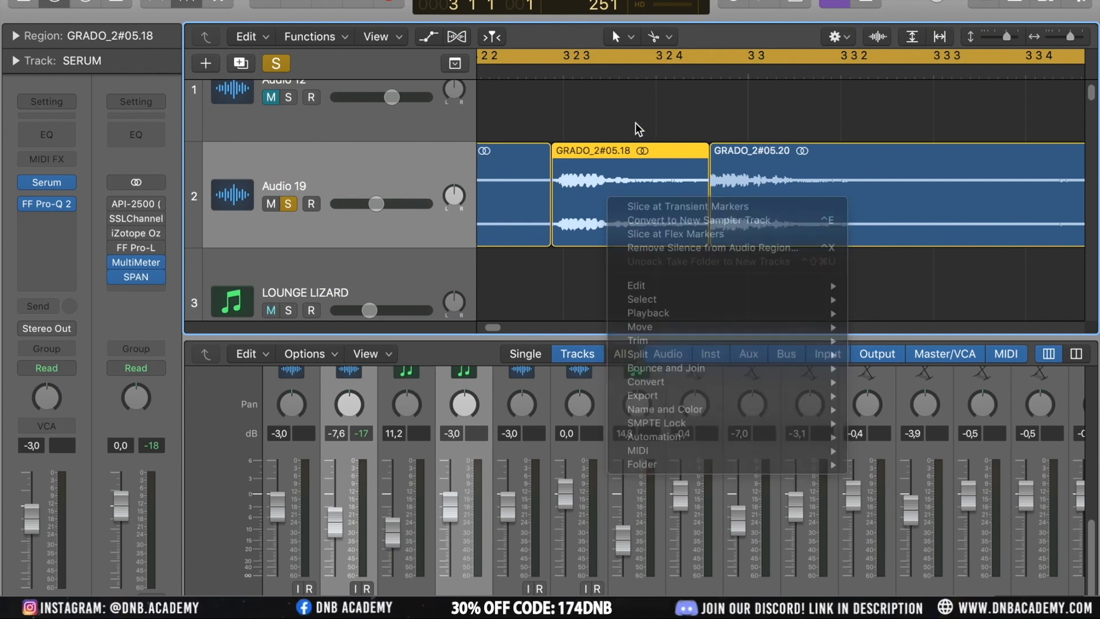
Zoom closely into the boundary between the GRADO_2#05.18 and GRADO_2#05.20 slices, then back out to the whole sliced region
{"action": "left_click", "coordinate": [835, 208]}
{"action": "key", "text": "super+Right"}
{"action": "key", "text": "super+Right"}
{"action": "key", "text": "super+Right"}
{"action": "key", "text": "super+Right"}
{"action": "key", "text": "super+Right"}
{"action": "key", "text": "super+Right"}
{"action": "key", "text": "super+Right"}
{"action": "key", "text": "super+Left"}
{"action": "key", "text": "super+Left"}
{"action": "key", "text": "super+Left"}
{"action": "key", "text": "super+Left"}
{"action": "key", "text": "super+Left"}
{"action": "key", "text": "super+Left"}
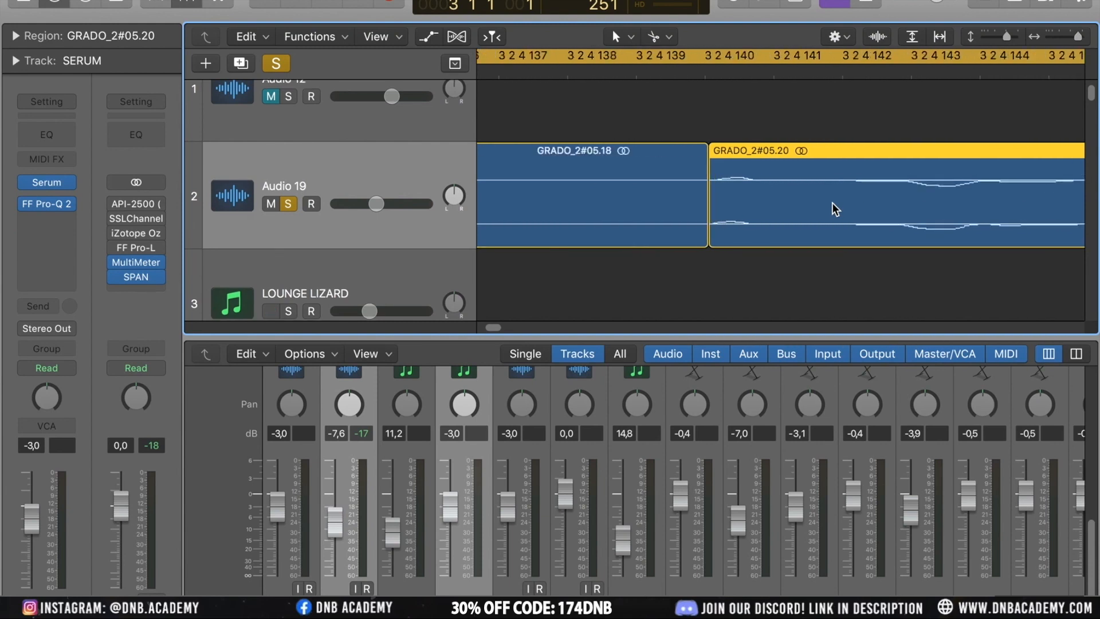
{"action": "key", "text": "super+Left"}
{"action": "key", "text": "super+Left"}
{"action": "key", "text": "super+Left"}
{"action": "key", "text": "super+Left"}
{"action": "key", "text": "super+Left"}
{"action": "key", "text": "super+Left"}
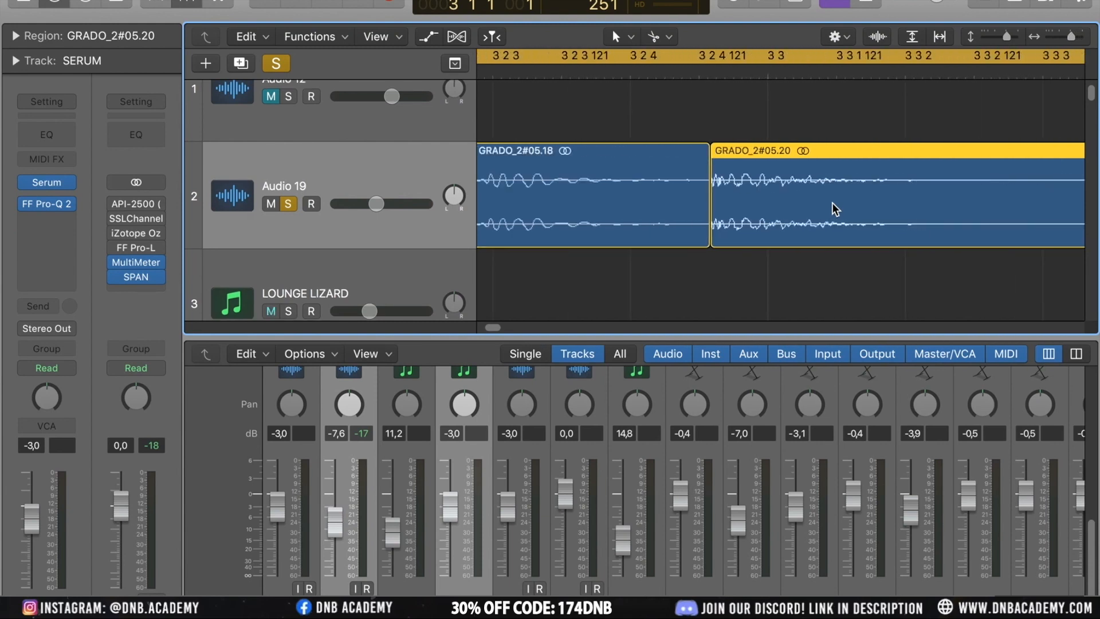
{"action": "key", "text": "super+Left"}
{"action": "key", "text": "super+Left"}
{"action": "key", "text": "super+Left"}
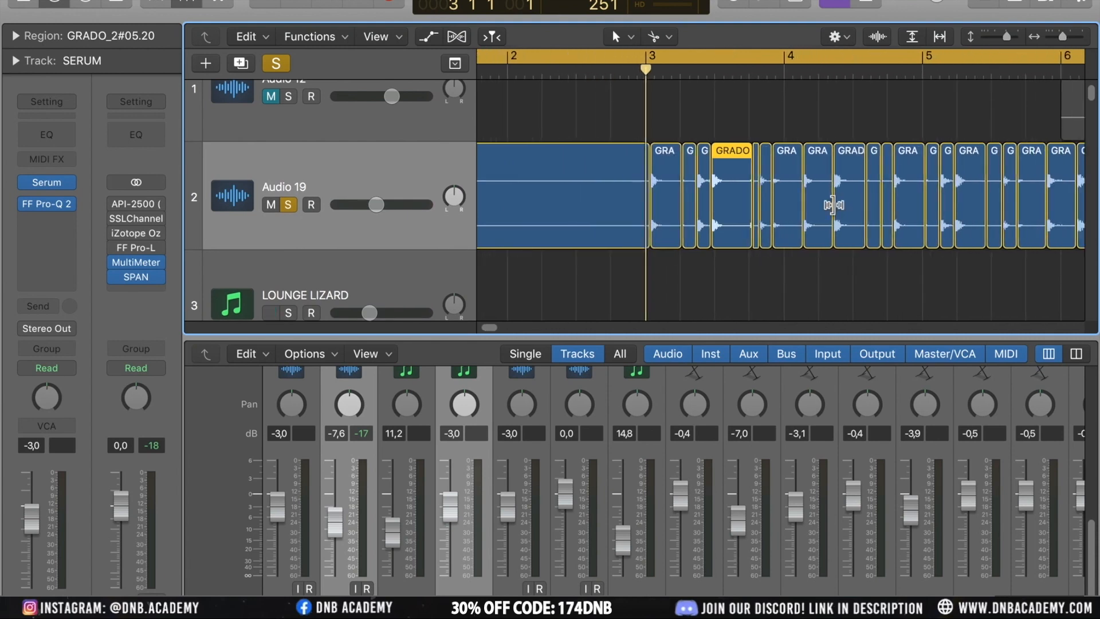
Select all slices from bar 3 onward and convert them into a new sampler track named GRADO_2#05, creating zones from regions
{"action": "left_click", "coordinate": [807, 109]}
{"action": "left_click_drag", "start_coordinate": [668, 122], "coordinate": [993, 255]}
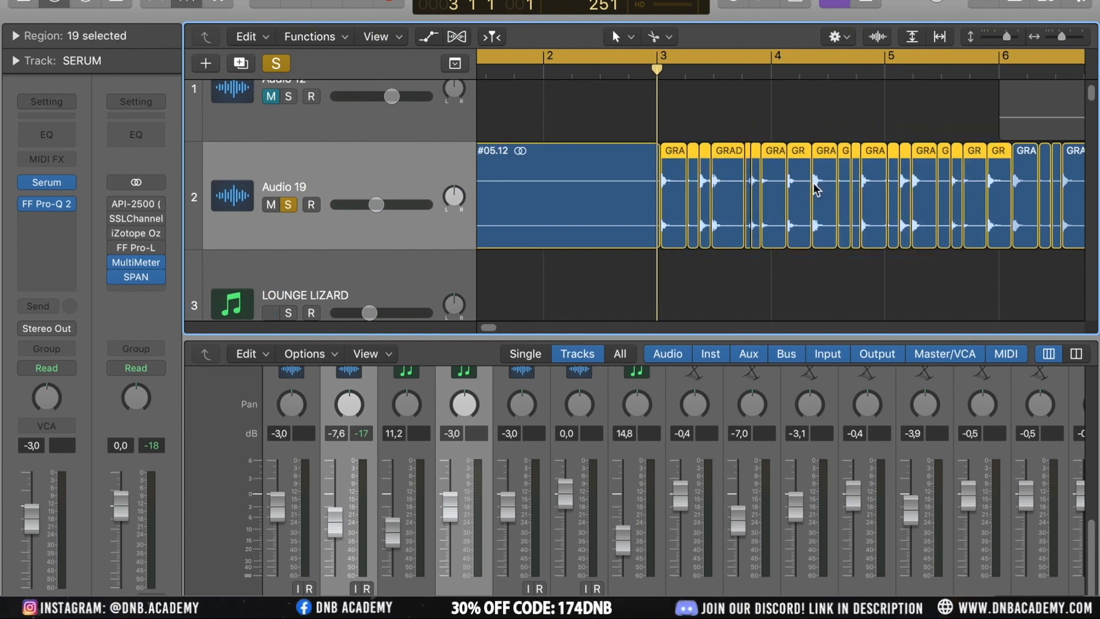
{"action": "right_click", "coordinate": [775, 173]}
{"action": "left_click", "coordinate": [829, 193]}
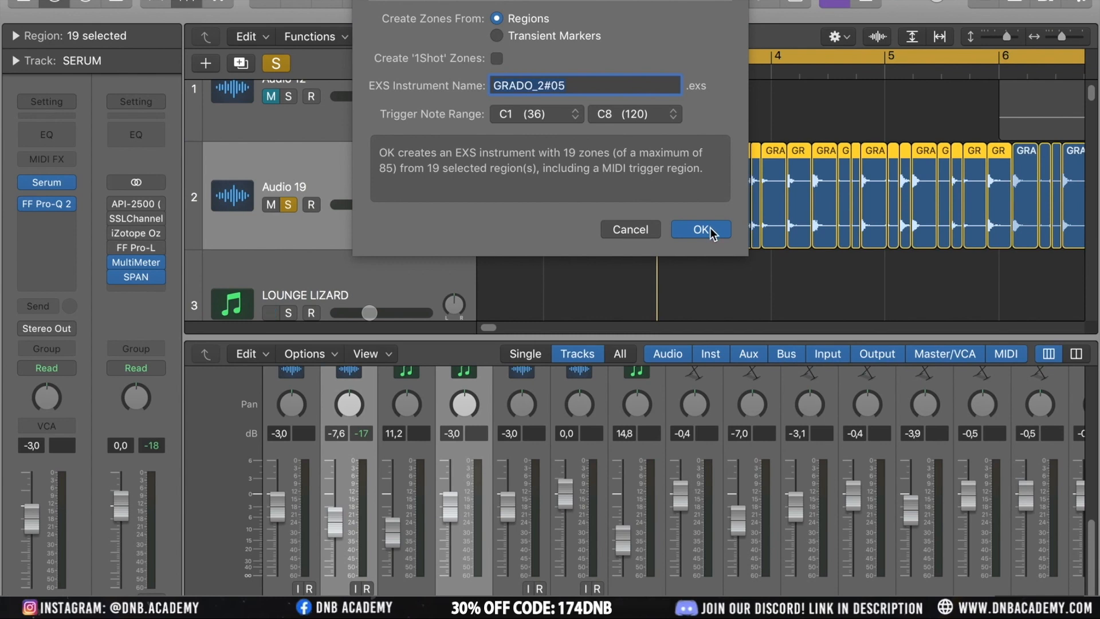
{"action": "left_click", "coordinate": [701, 229]}
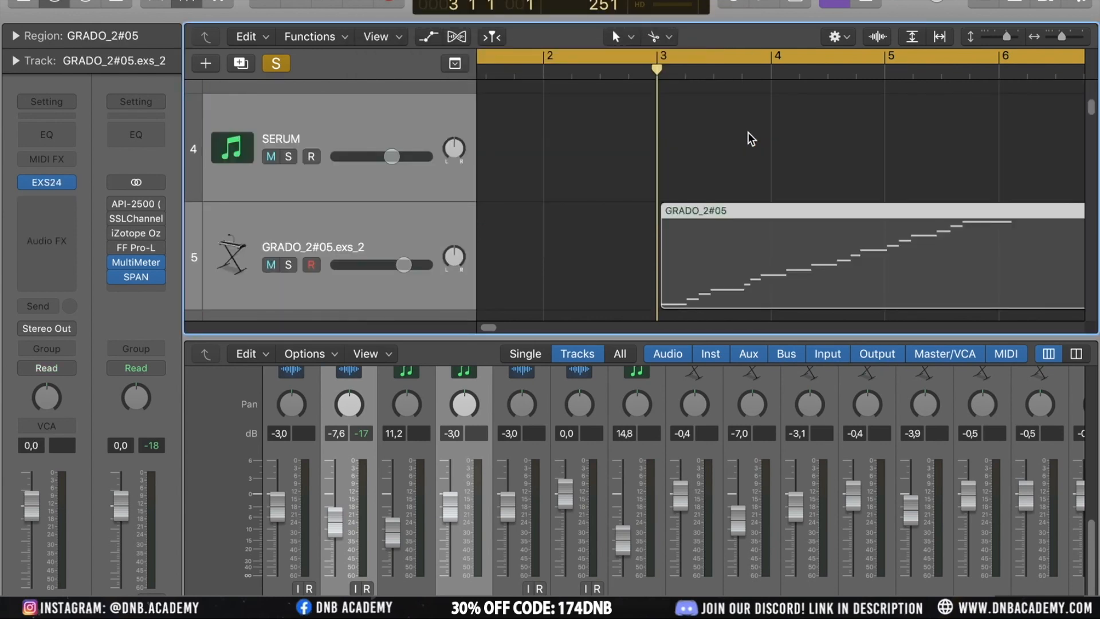
Unsolo and mute Audio 19, and solo the new GRADO_2#05.exs_2 sampler track
{"action": "scroll", "coordinate": [750, 135], "scroll_direction": "left", "scroll_amount": 6}
{"action": "scroll", "coordinate": [750, 135], "scroll_direction": "down", "scroll_amount": 5}
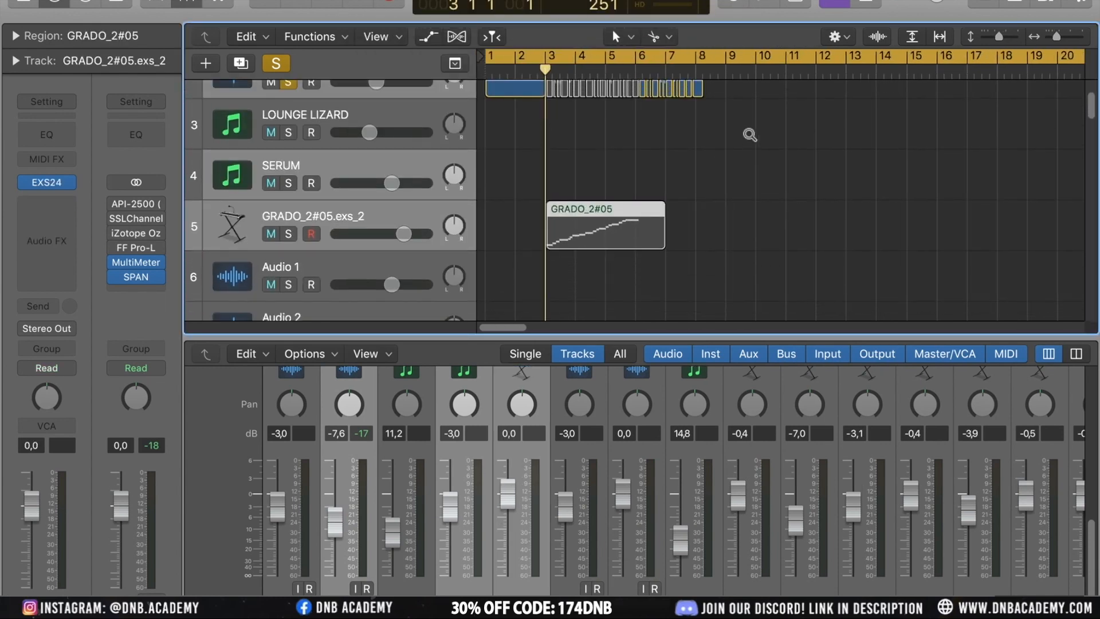
{"action": "scroll", "coordinate": [751, 134], "scroll_direction": "down", "scroll_amount": 2}
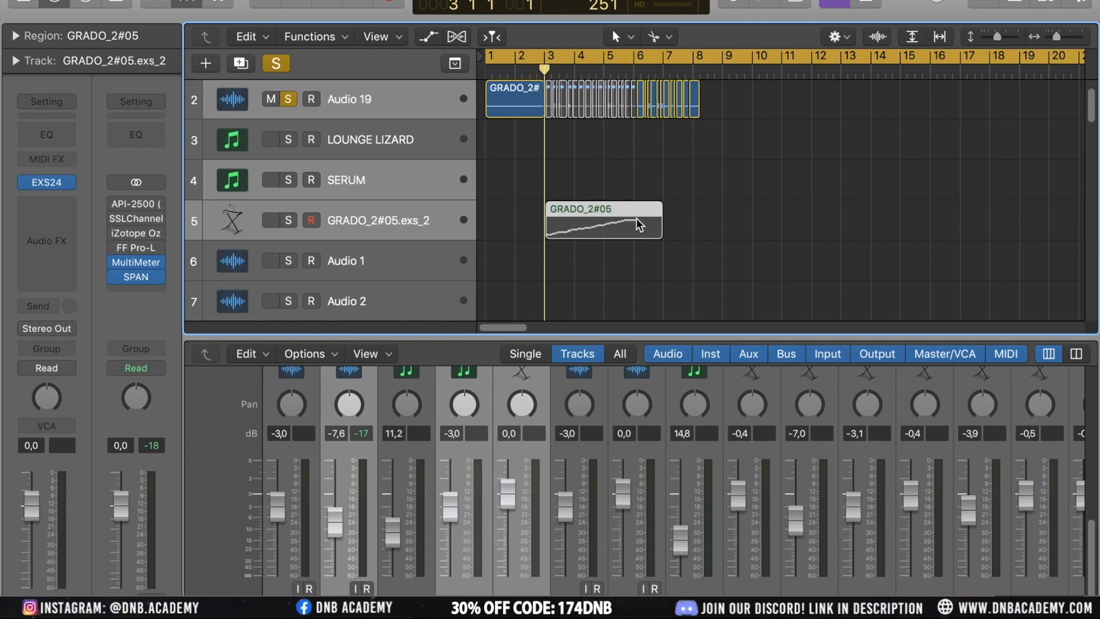
{"action": "left_click", "coordinate": [291, 103]}
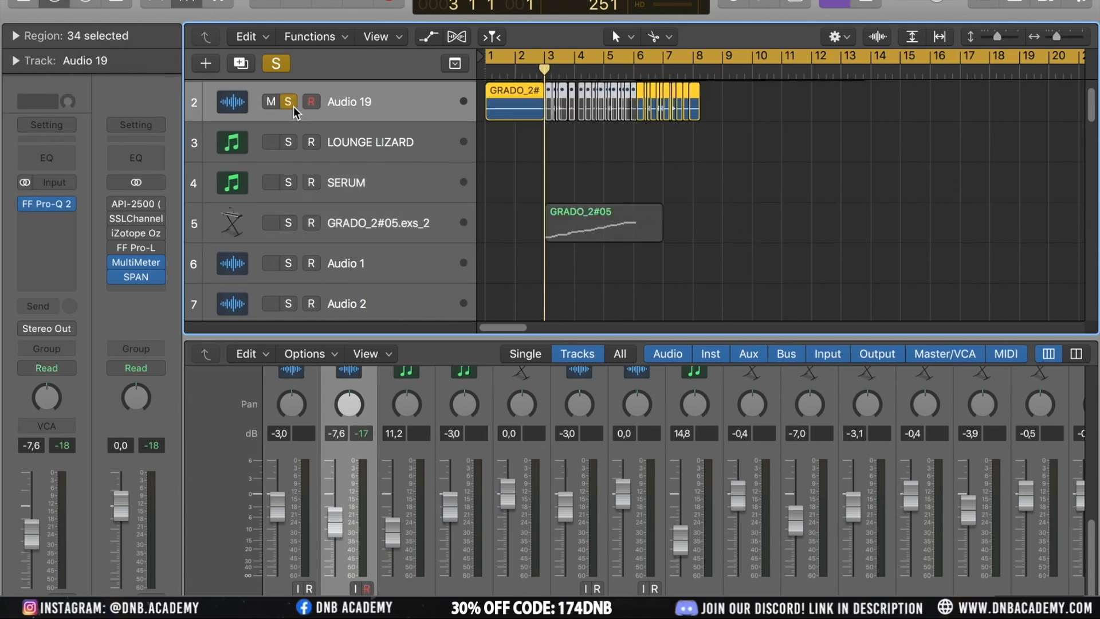
{"action": "left_click", "coordinate": [289, 102]}
{"action": "left_click", "coordinate": [271, 102]}
{"action": "left_click", "coordinate": [371, 231]}
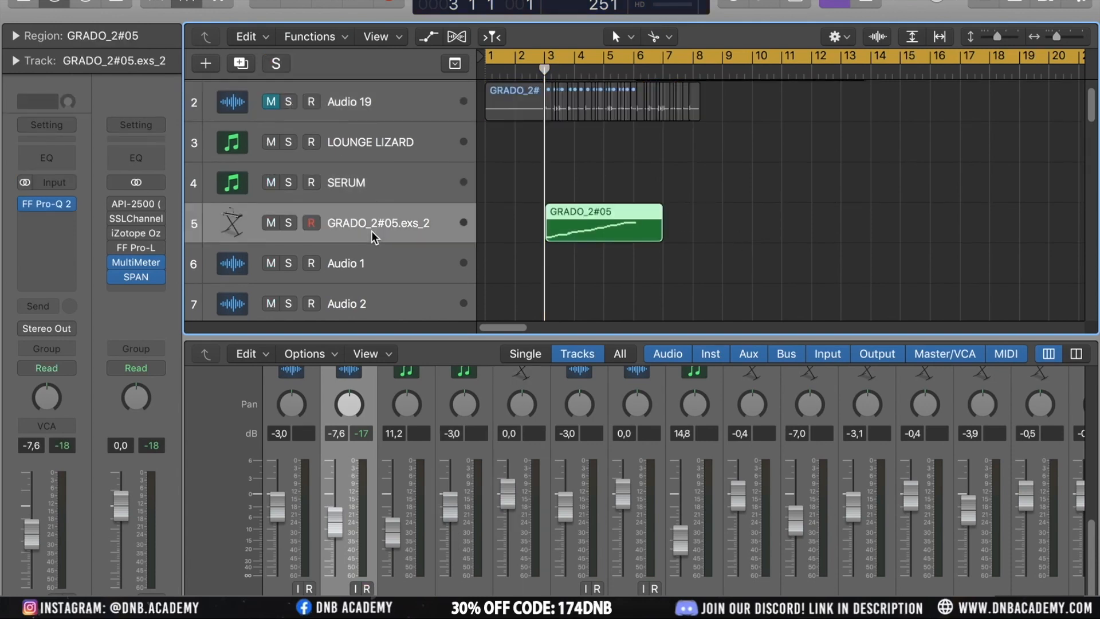
{"action": "left_click", "coordinate": [286, 223]}
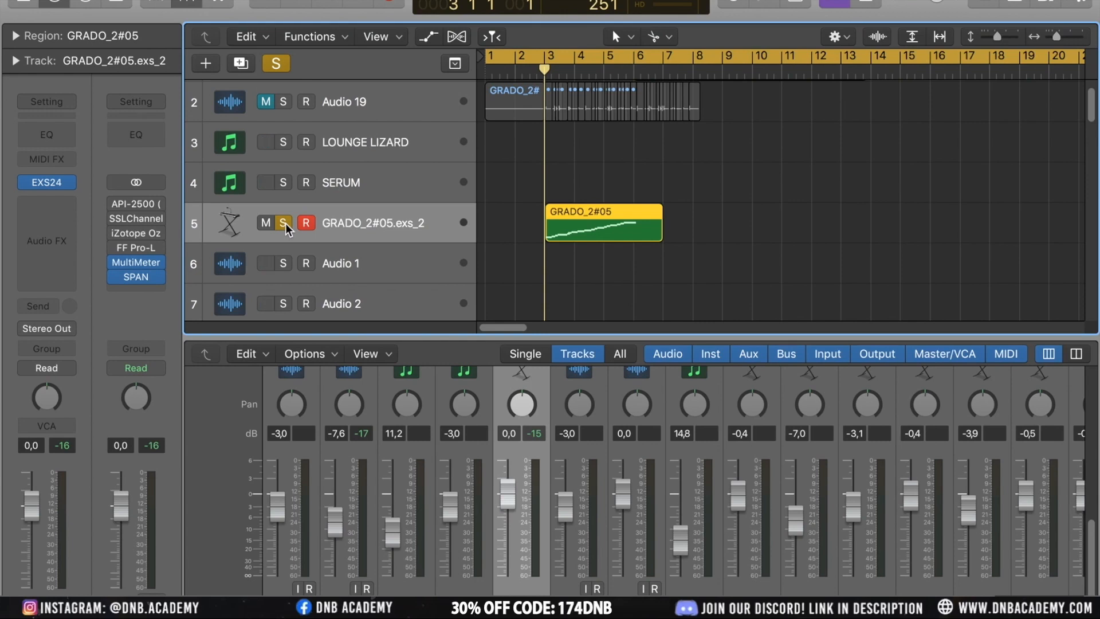
Select the GRADO_2#05 MIDI region and enlarge the sampler track's view to inspect its trigger notes
{"action": "left_click_drag", "start_coordinate": [738, 225], "coordinate": [598, 228]}
{"action": "key", "text": "super+Down"}
{"action": "key", "text": "super+Down"}
{"action": "key", "text": "super+Down"}
{"action": "key", "text": "super+Down"}
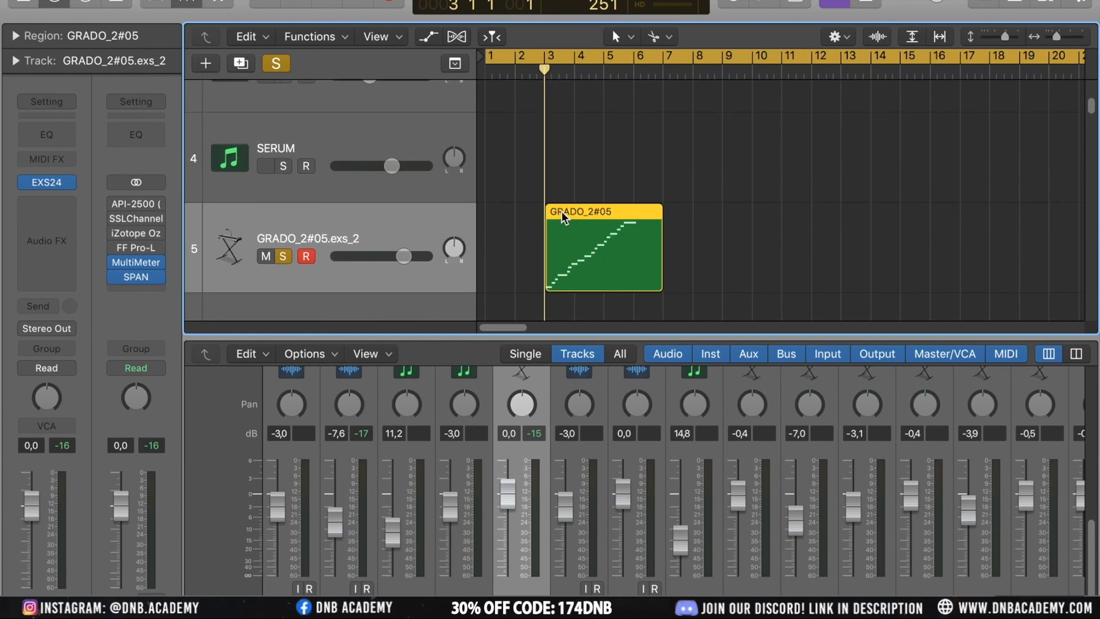
Open the GRADO_2#05 region in the Piano Roll, select its first note and transpose it in semitone steps to about two semitones above C1
{"action": "double_click", "coordinate": [609, 249]}
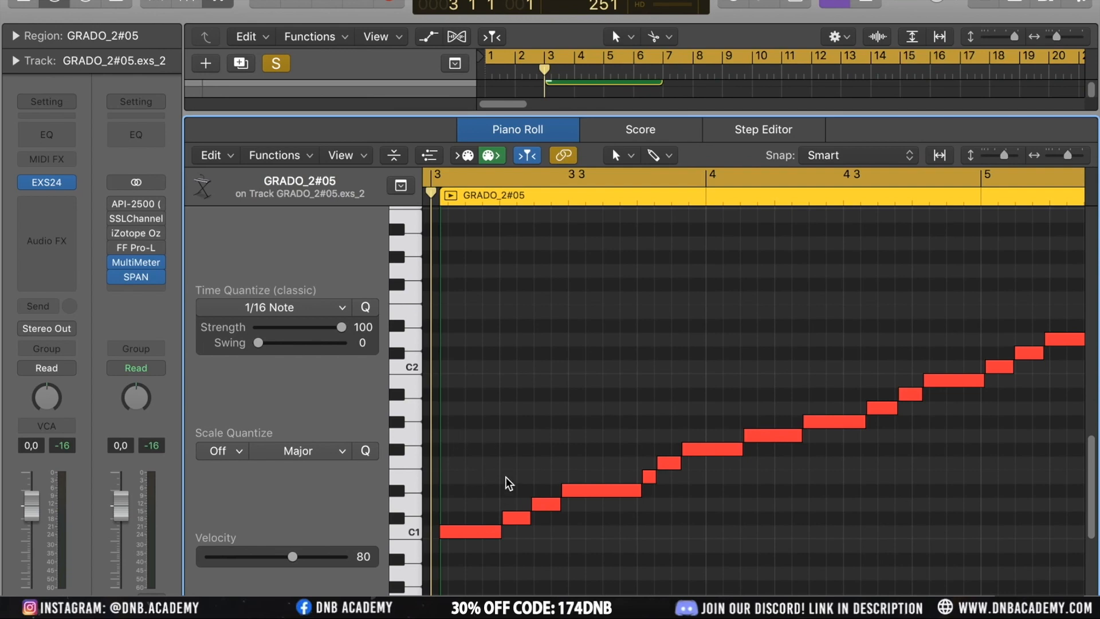
{"action": "left_click", "coordinate": [472, 529]}
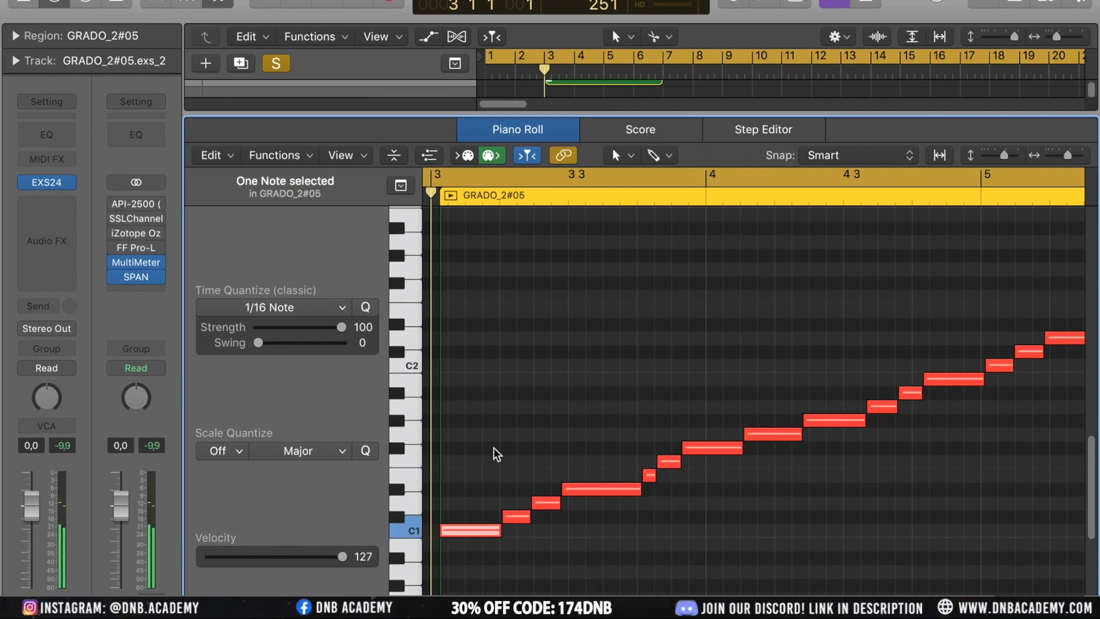
{"action": "key", "text": "alt+Up"}
{"action": "key", "text": "alt+Up"}
{"action": "key", "text": "alt+Up"}
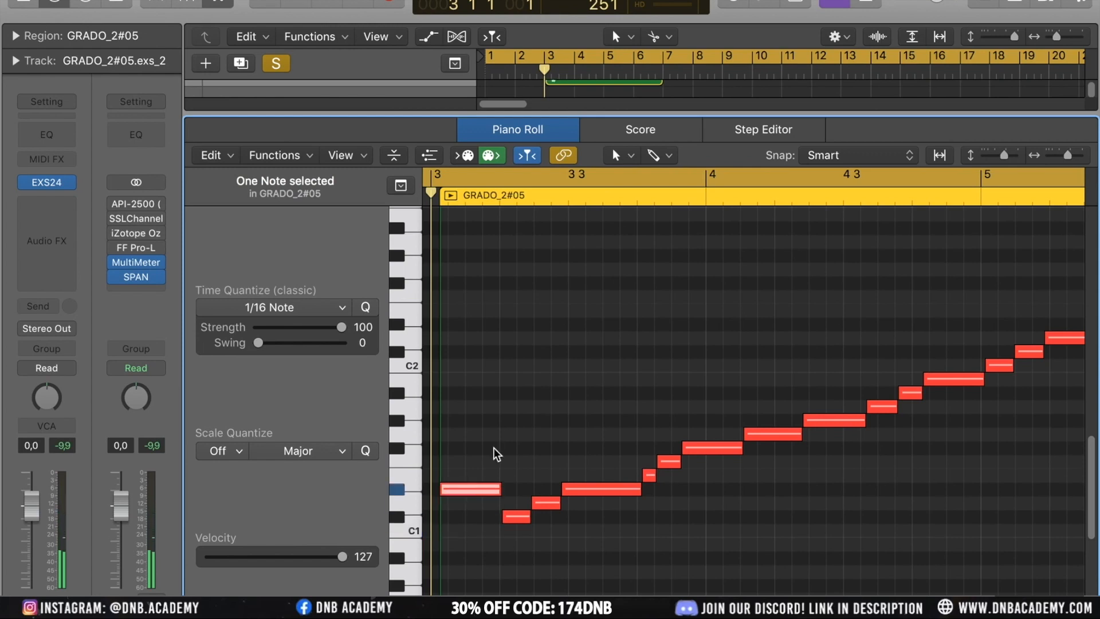
{"action": "key", "text": "alt+Up"}
{"action": "key", "text": "alt+Up"}
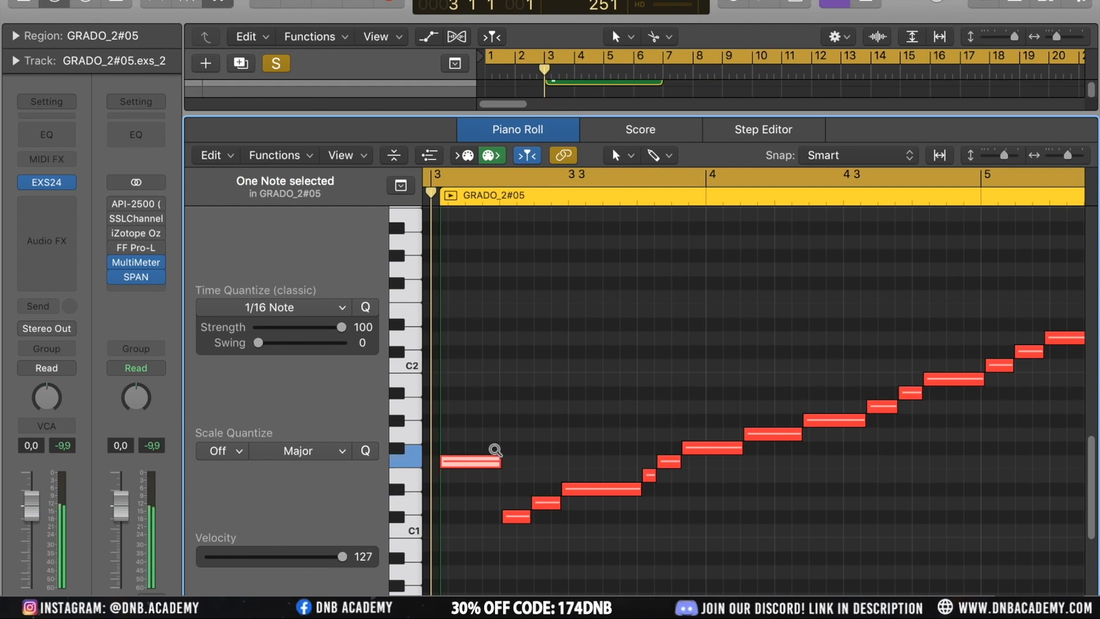
{"action": "key", "text": "alt+Down"}
{"action": "key", "text": "alt+Down"}
{"action": "key", "text": "alt+Up"}
{"action": "key", "text": "alt+Up"}
{"action": "key", "text": "alt+Up"}
{"action": "key", "text": "alt+Right"}
{"action": "key", "text": "alt+Left"}
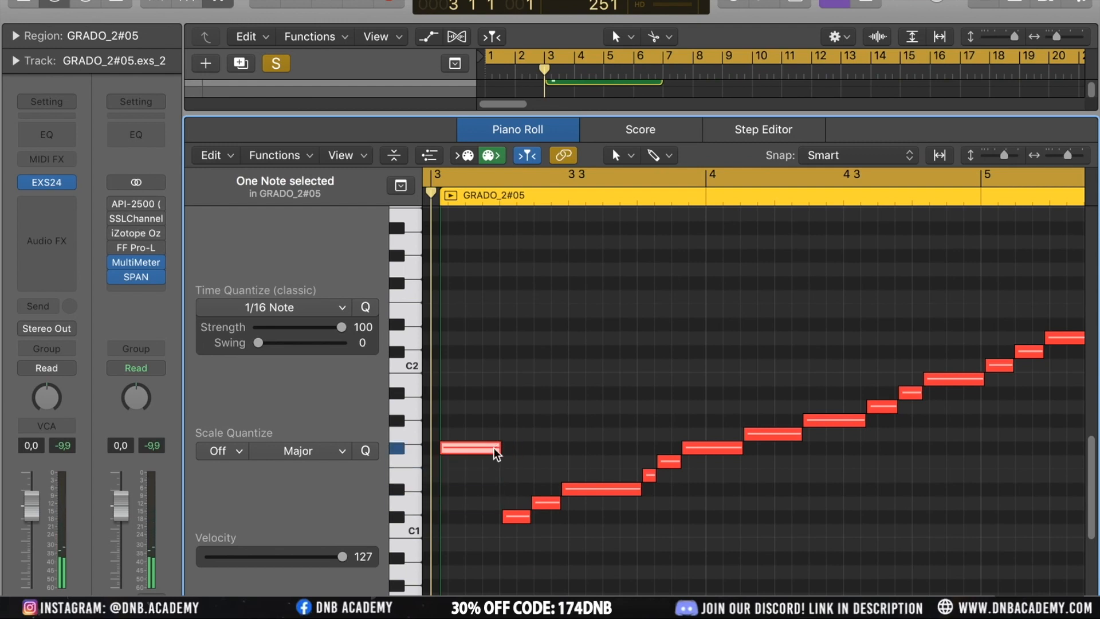
{"action": "key", "text": "alt+Up"}
{"action": "key", "text": "alt+Up"}
{"action": "key", "text": "alt+Up"}
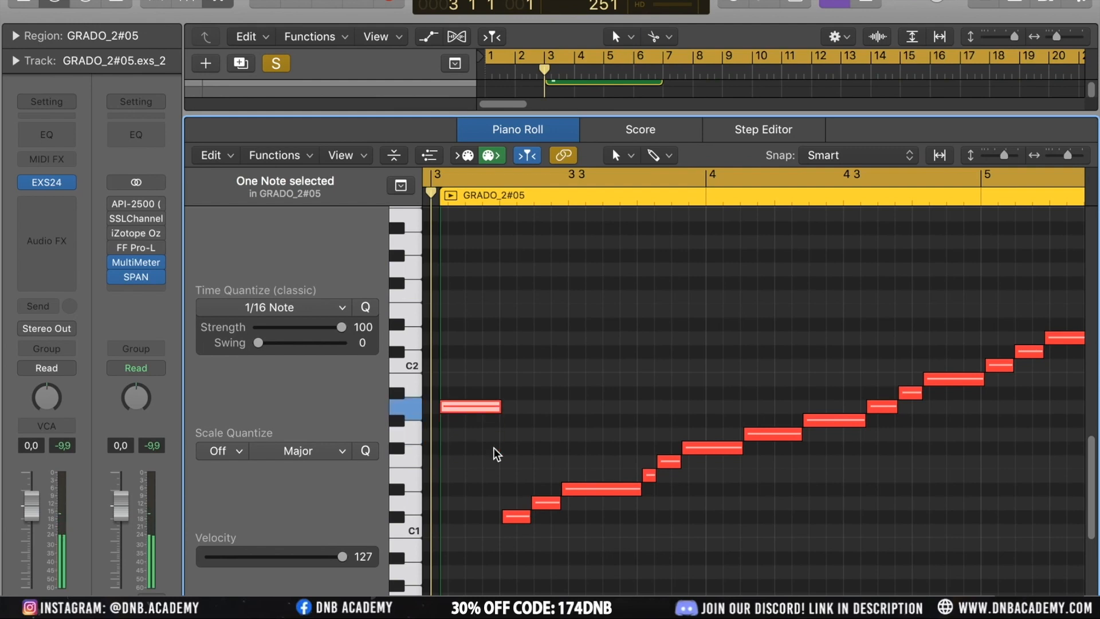
{"action": "key", "text": "alt+Up"}
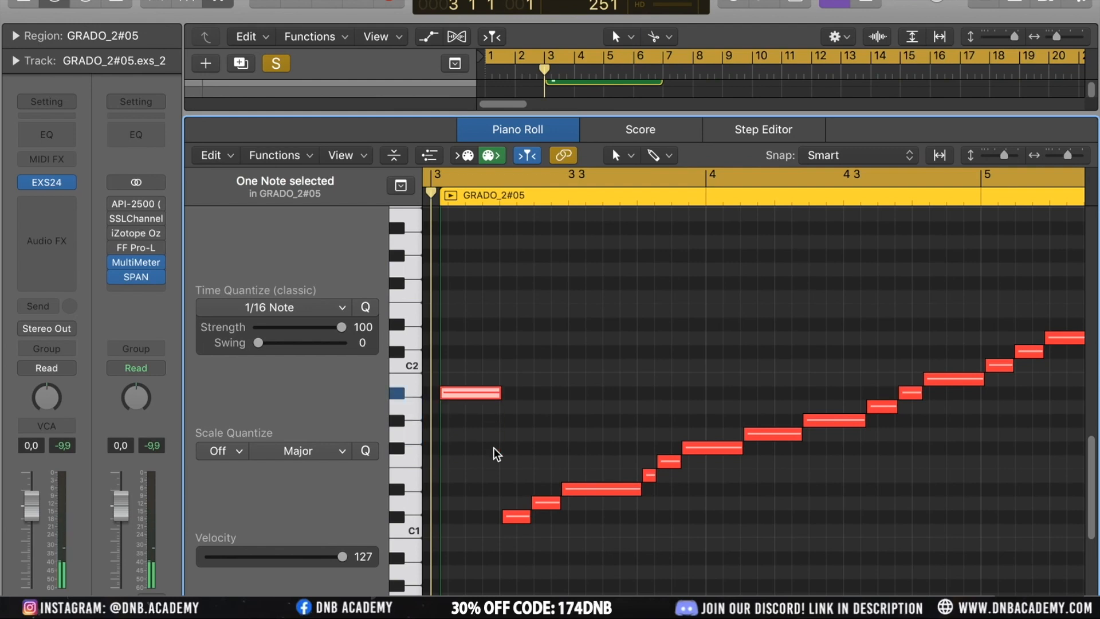
{"action": "key", "text": "alt+Down"}
{"action": "key", "text": "alt+Down"}
{"action": "key", "text": "alt+Down"}
{"action": "key", "text": "alt+Down"}
{"action": "key", "text": "alt+Down"}
{"action": "key", "text": "alt+Down"}
{"action": "key", "text": "alt+Down"}
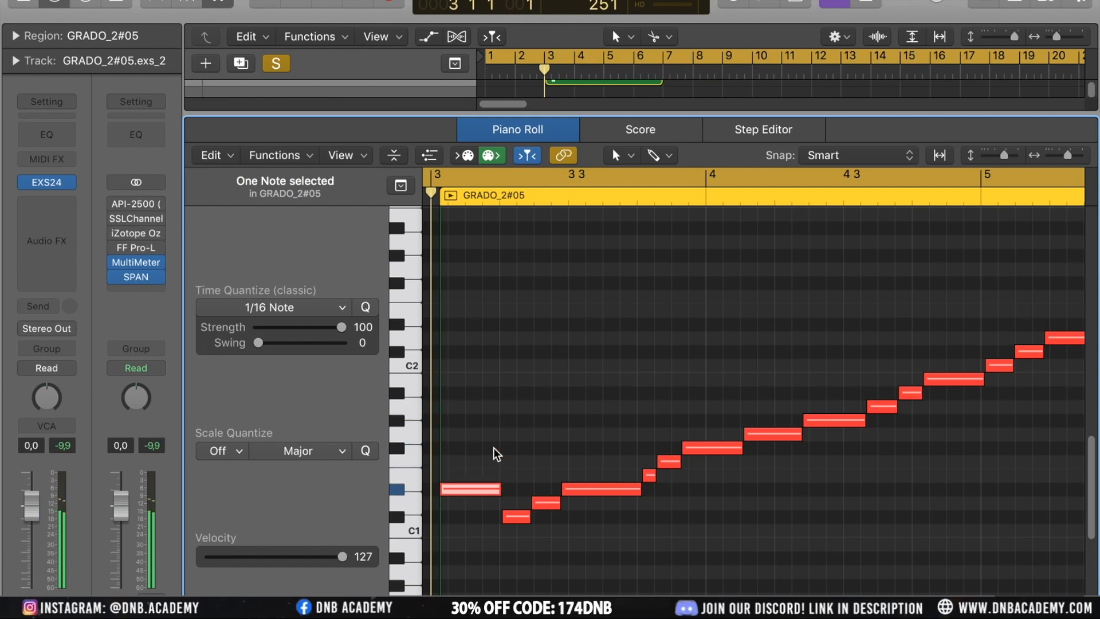
{"action": "key", "text": "alt+Down"}
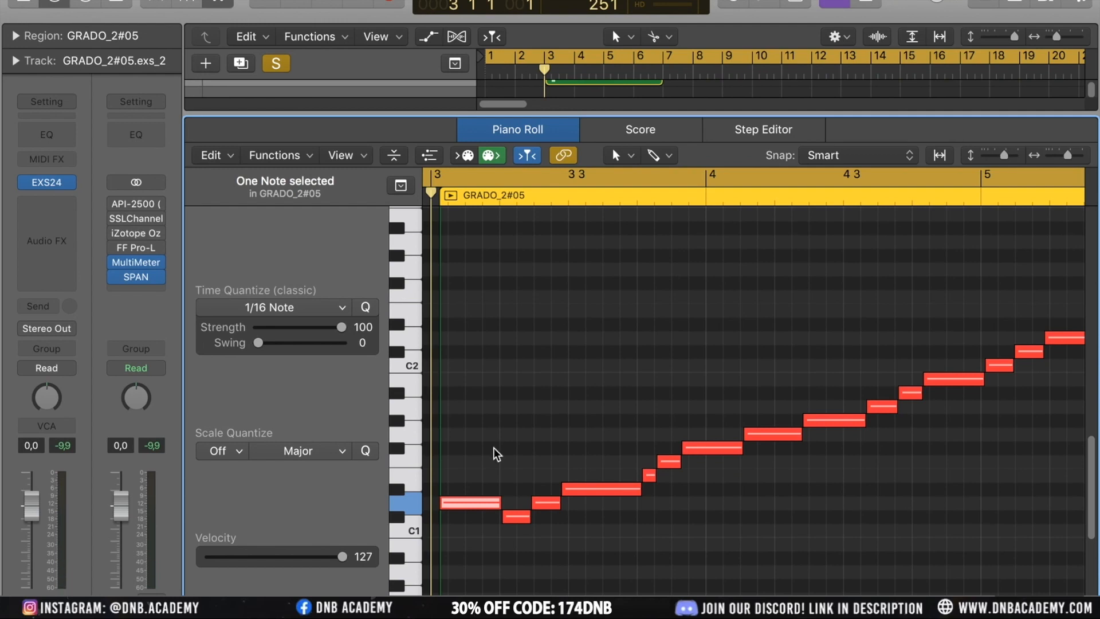
Shift the first note up an octave and back down repeatedly to compare the resulting slices
{"action": "key", "text": "alt+shift+Up"}
{"action": "key", "text": "alt+shift+Down"}
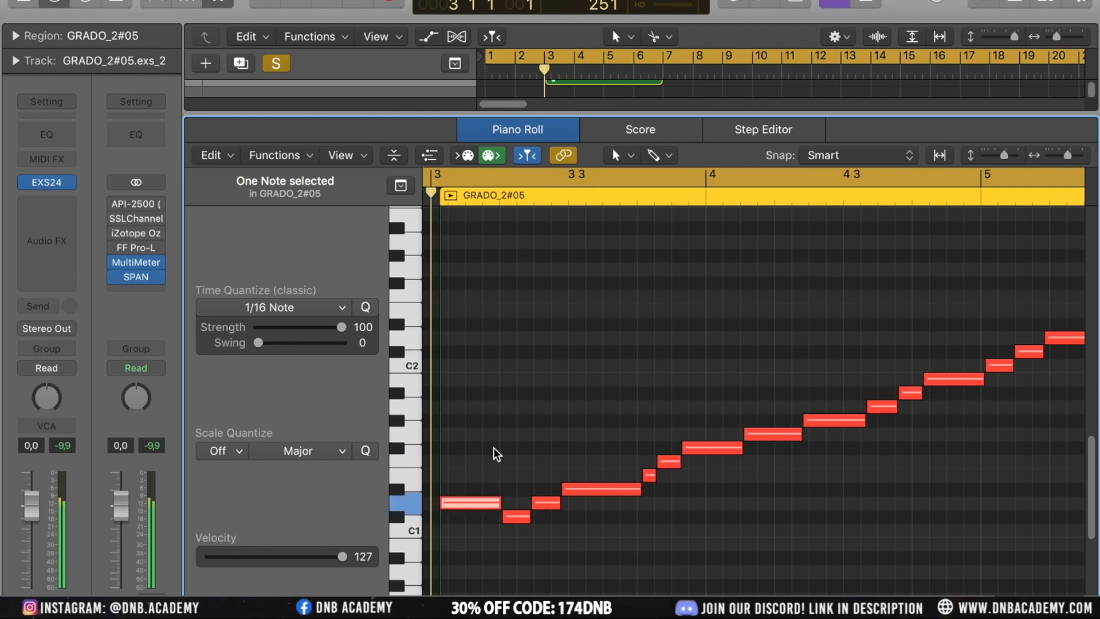
{"action": "key", "text": "alt+shift+Up"}
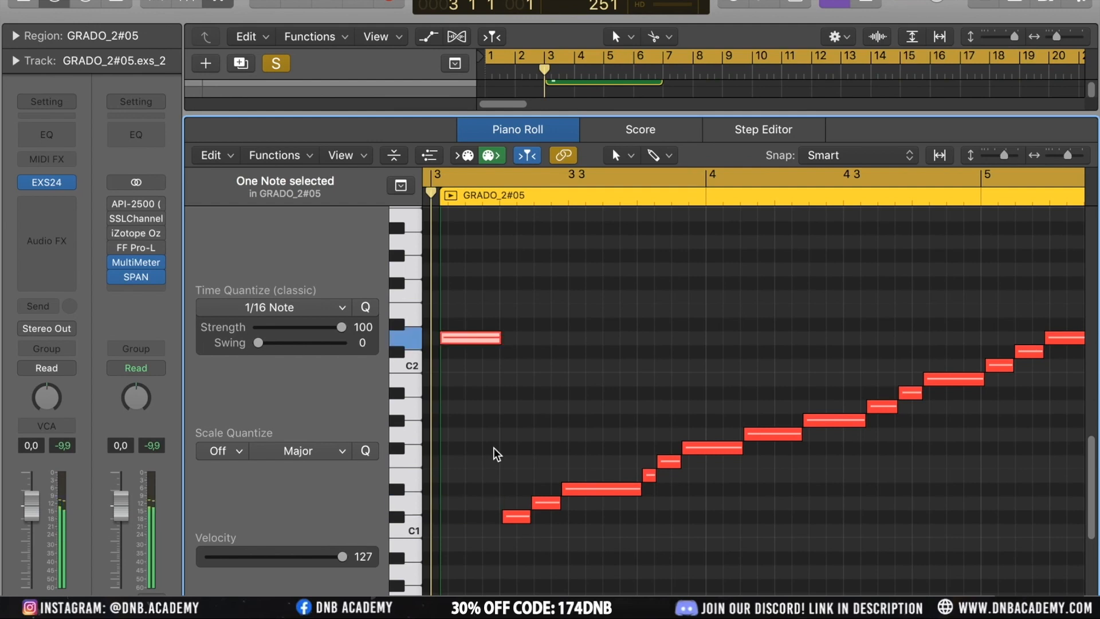
{"action": "key", "text": "alt+shift+Down"}
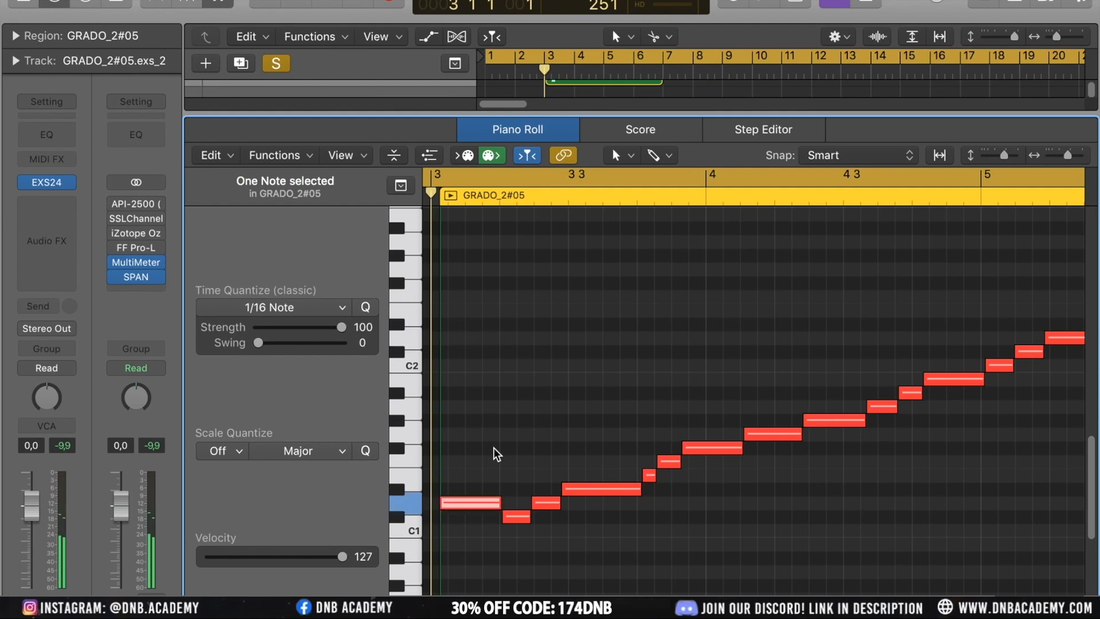
{"action": "key", "text": "alt+shift+Up"}
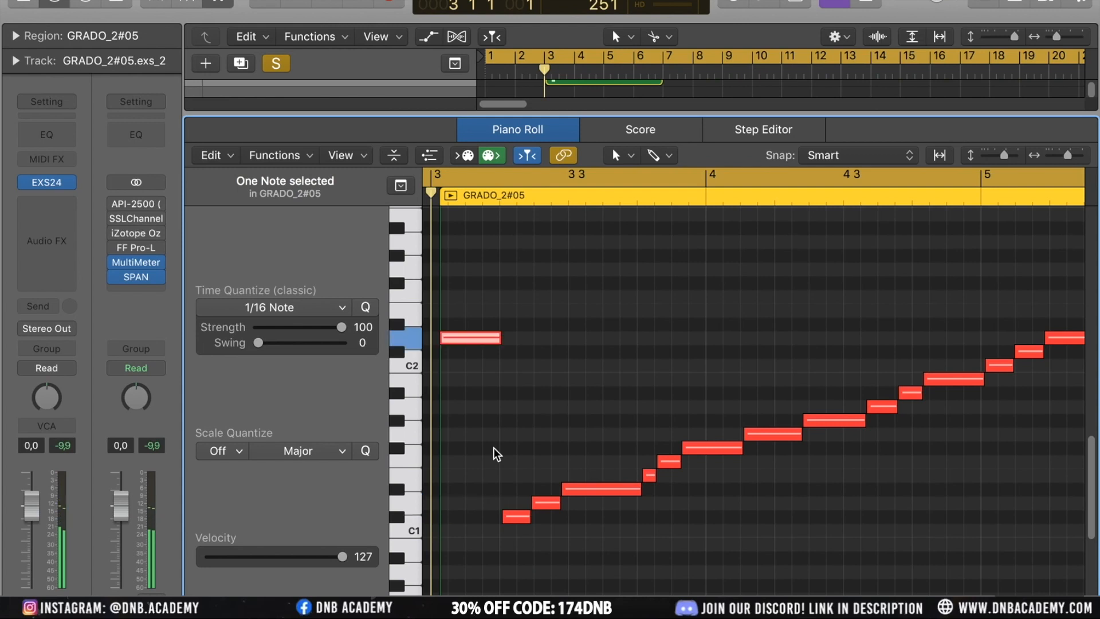
{"action": "key", "text": "alt+shift+Down"}
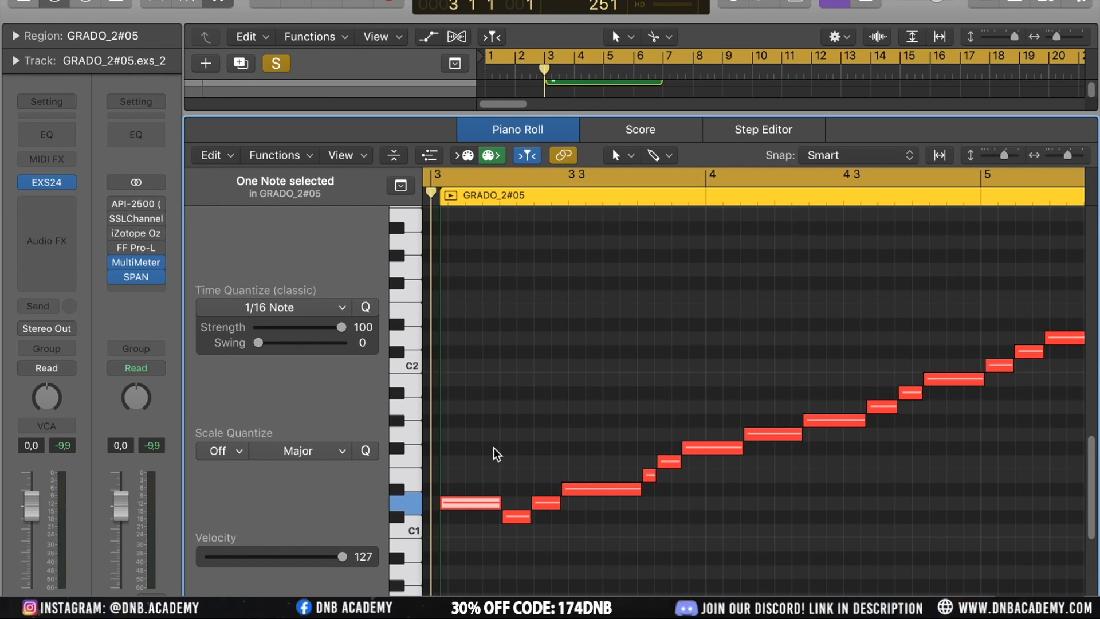
{"action": "key", "text": "alt+shift+Up"}
{"action": "key", "text": "alt+shift+Down"}
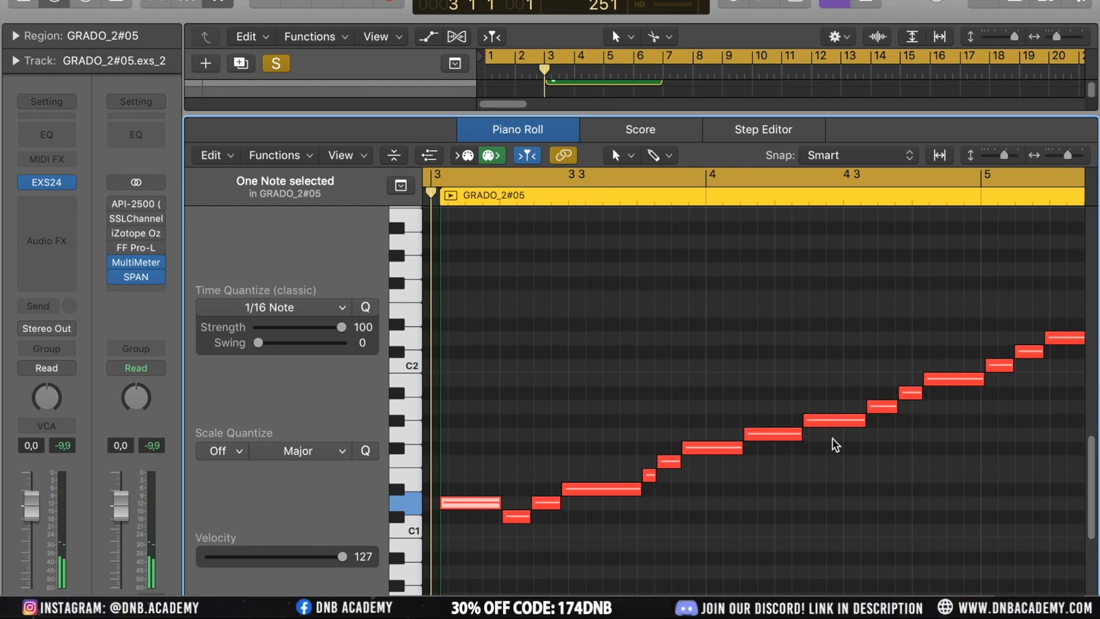
Close the Piano Roll, unsolo the GRADO_2#05.exs_2 track and select its GRADO_2#05 region
{"action": "key", "text": "x"}
{"action": "scroll", "coordinate": [689, 232], "scroll_direction": "up", "scroll_amount": 3}
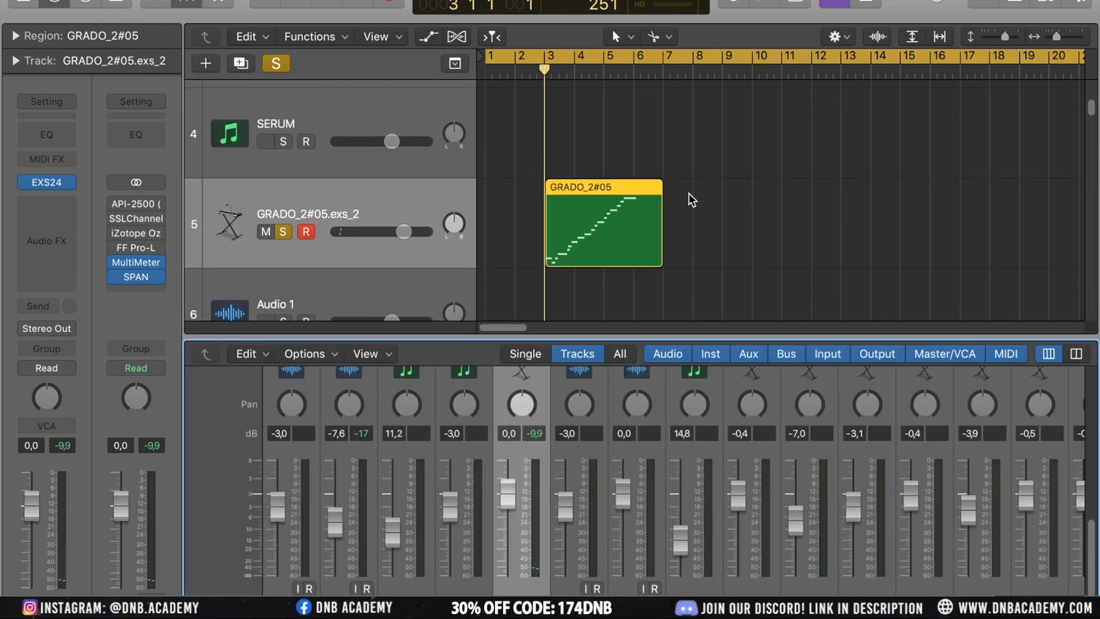
{"action": "left_click", "coordinate": [282, 233]}
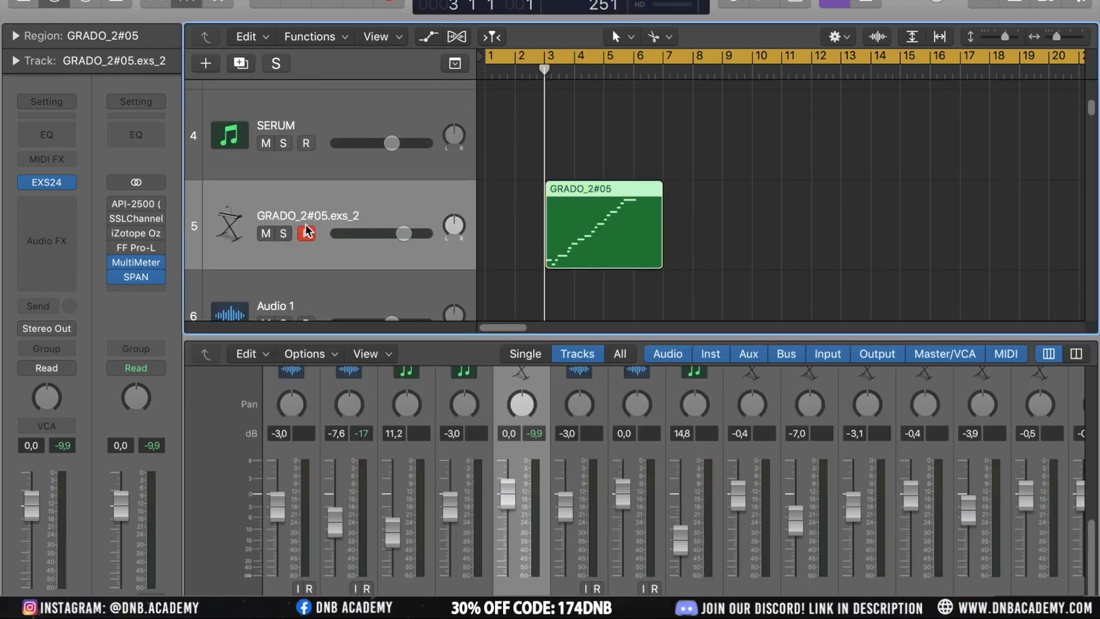
{"action": "left_click", "coordinate": [753, 224]}
{"action": "left_click", "coordinate": [611, 235]}
Open the track's EXS24 instrument window and move it down out of the way
{"action": "left_click", "coordinate": [56, 188]}
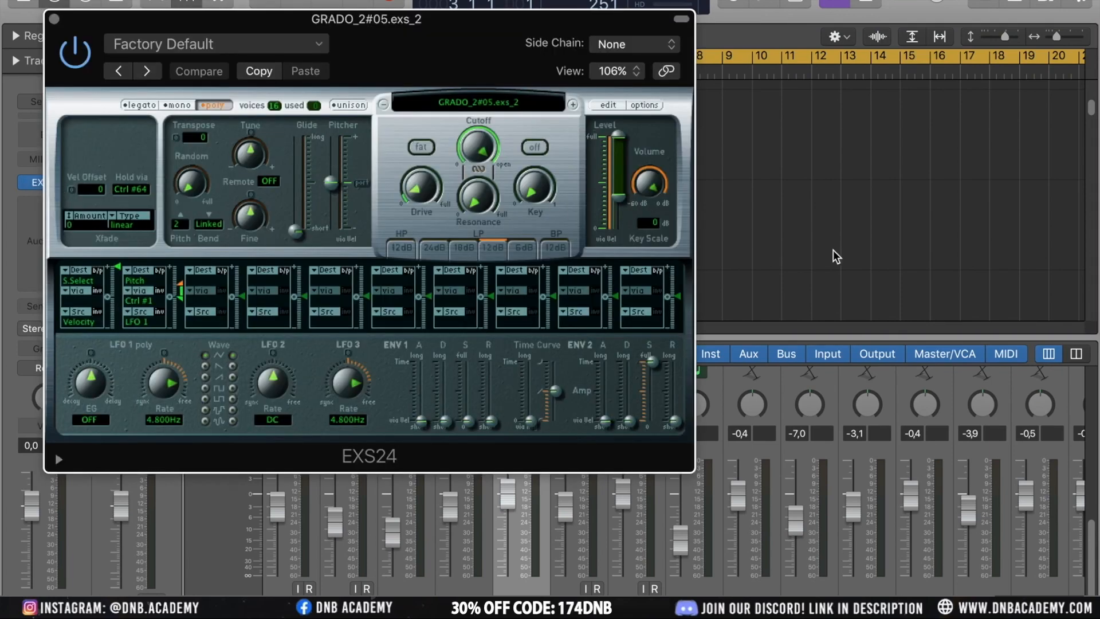
{"action": "left_click_drag", "start_coordinate": [369, 24], "coordinate": [792, 384]}
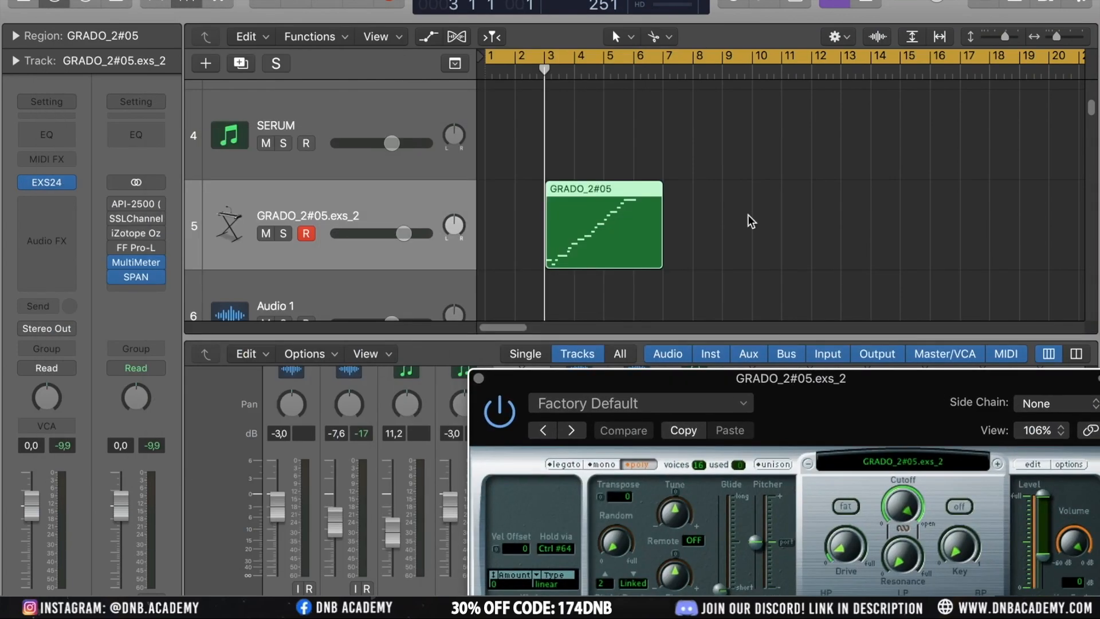
{"action": "left_click", "coordinate": [577, 221]}
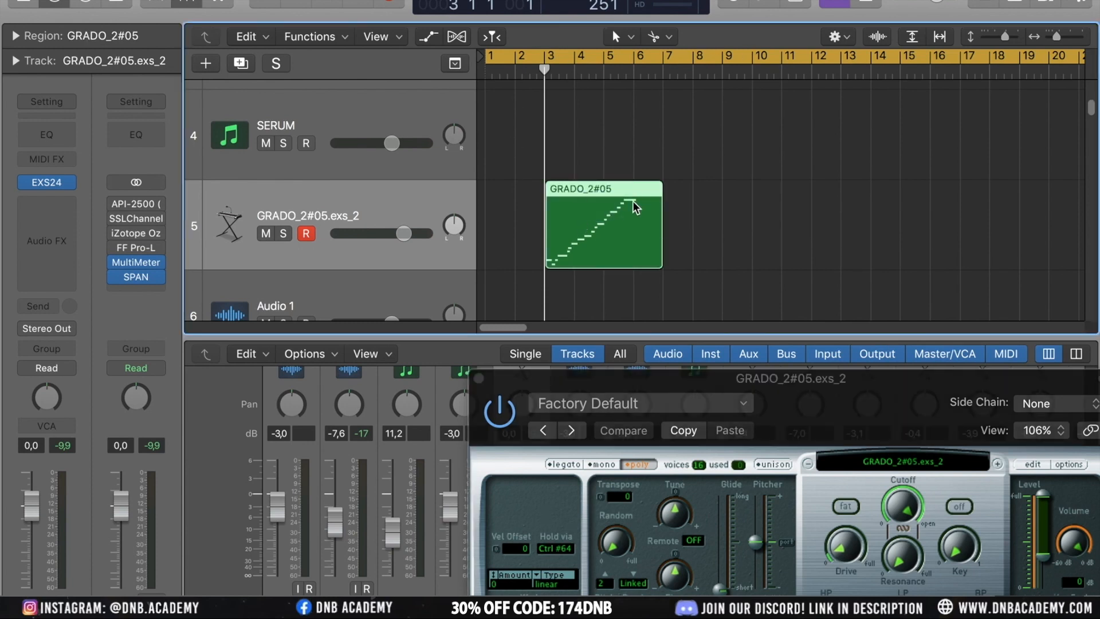
{"action": "right_click", "coordinate": [618, 215]}
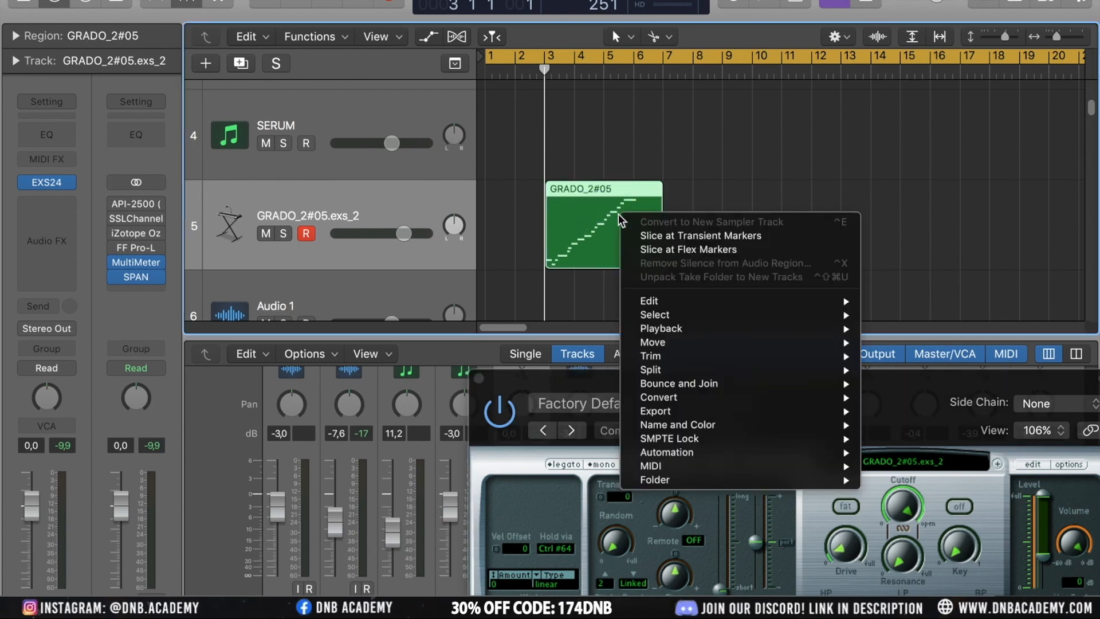
{"action": "left_click", "coordinate": [659, 125]}
Move the GRADO_2#05 region to start at bar 1, solo its track, and loop playback over bars 1 to 4
{"action": "left_click_drag", "start_coordinate": [588, 202], "coordinate": [529, 202]}
{"action": "left_click", "coordinate": [283, 233]}
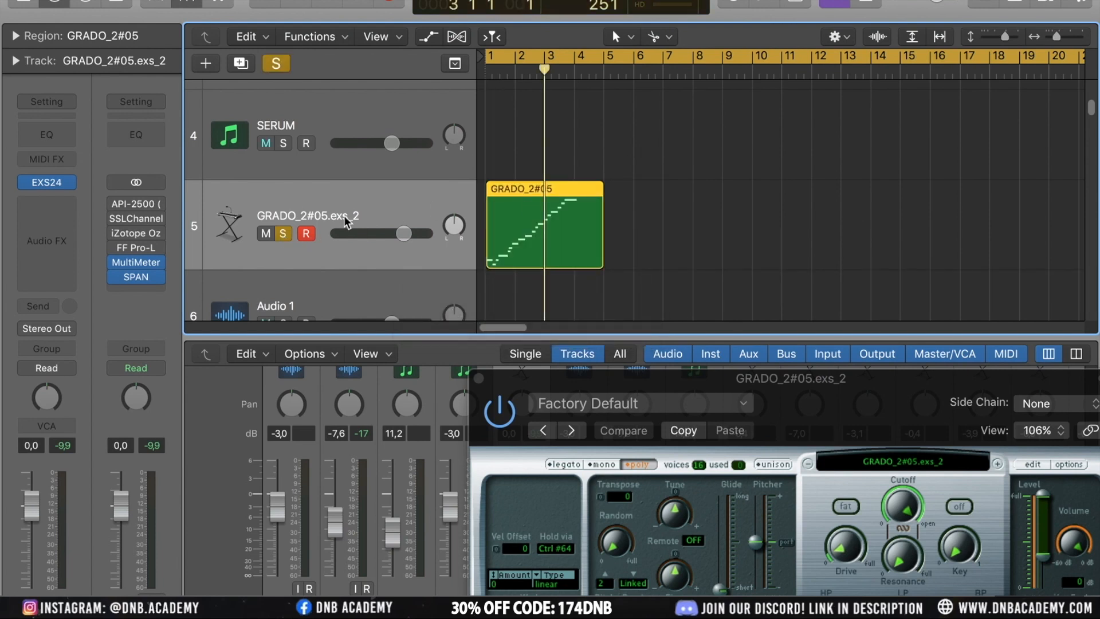
{"action": "key", "text": "Return"}
{"action": "key", "text": "space"}
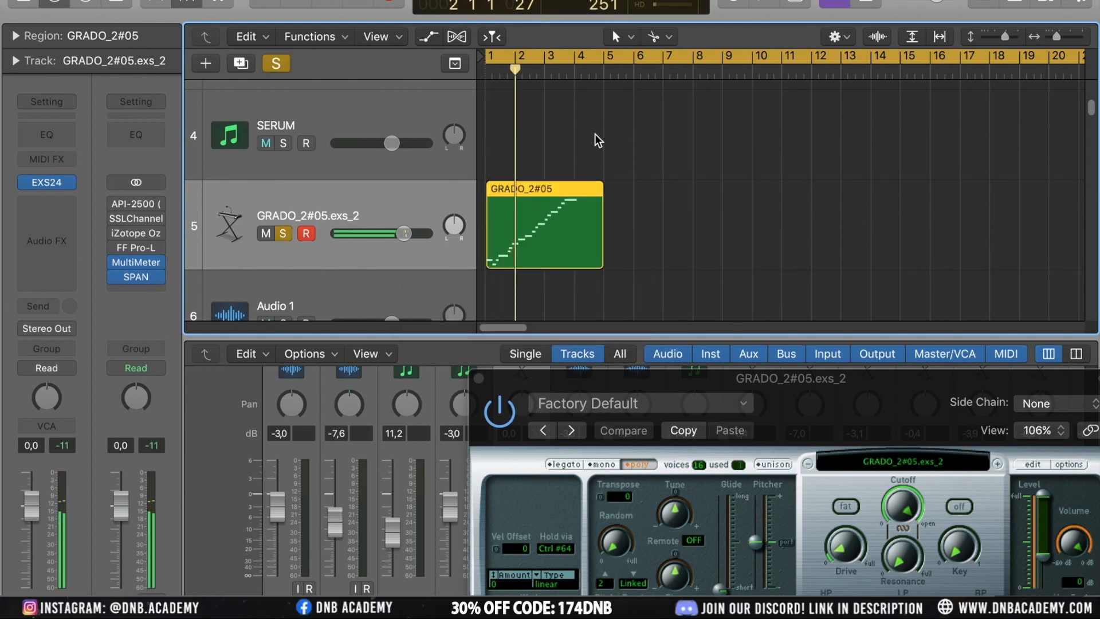
{"action": "left_click_drag", "start_coordinate": [490, 64], "coordinate": [569, 67]}
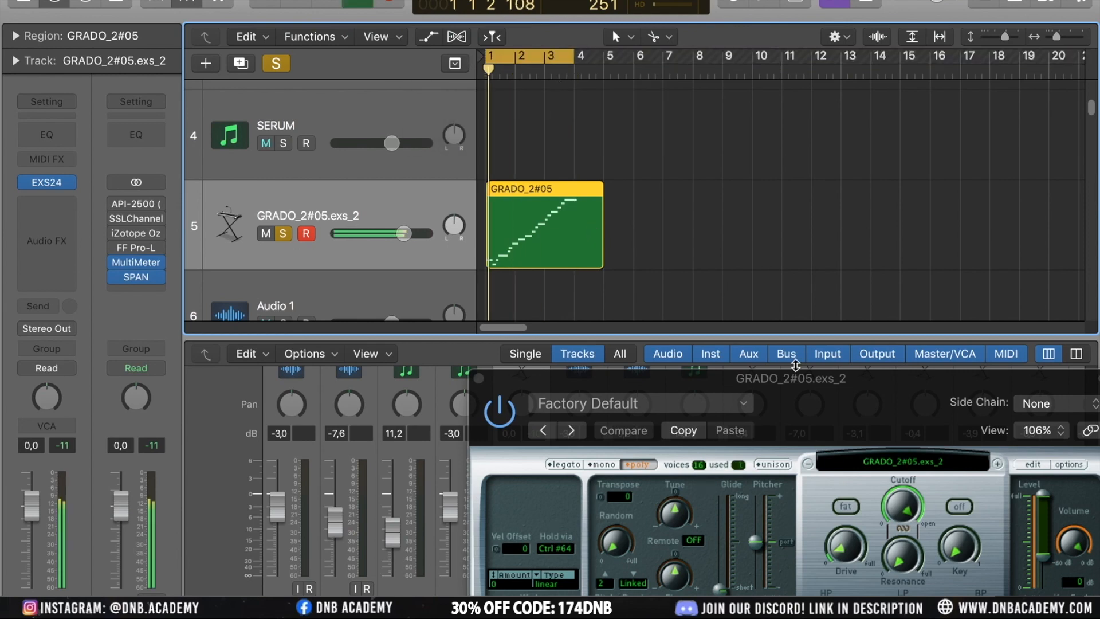
Bring the EXS24 window back up and set its voices to 2
{"action": "left_click_drag", "start_coordinate": [825, 377], "coordinate": [632, 246]}
{"action": "left_click_drag", "start_coordinate": [617, 161], "coordinate": [617, 160]}
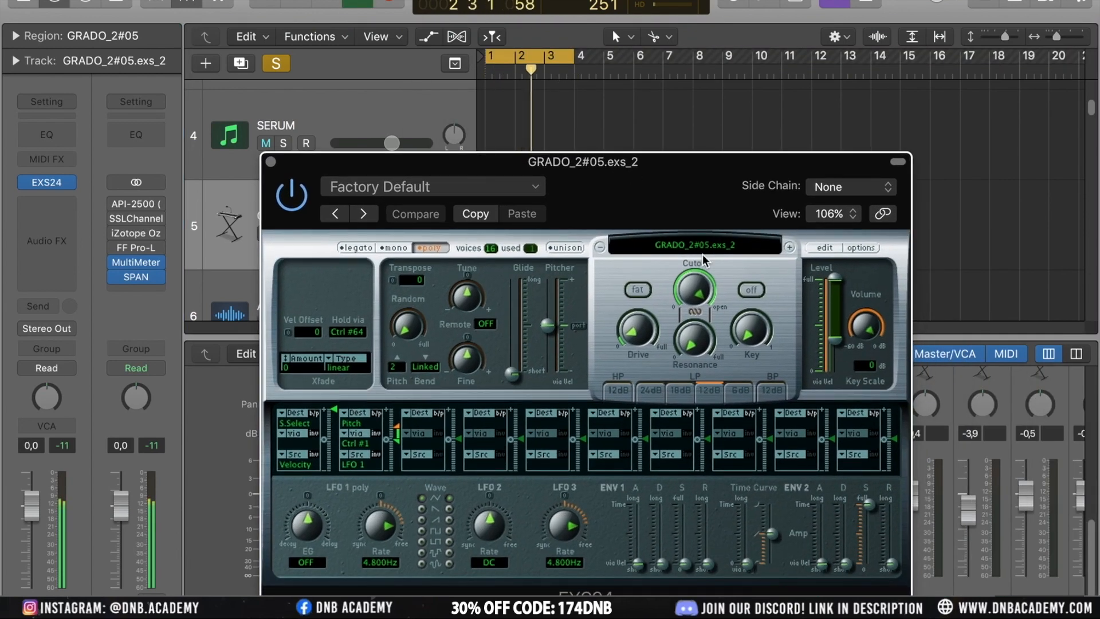
{"action": "left_click_drag", "start_coordinate": [490, 249], "coordinate": [491, 319]}
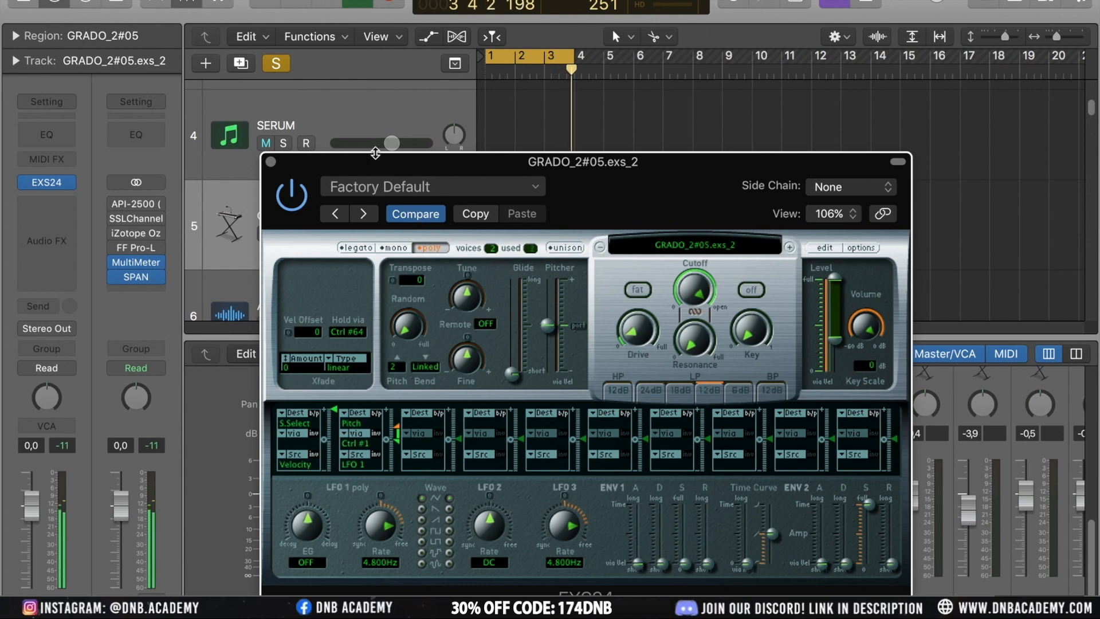
Close and reopen the EXS24 window from the channel strip and position it higher on screen
{"action": "left_click_drag", "start_coordinate": [366, 167], "coordinate": [551, 253]}
{"action": "left_click", "coordinate": [282, 202]}
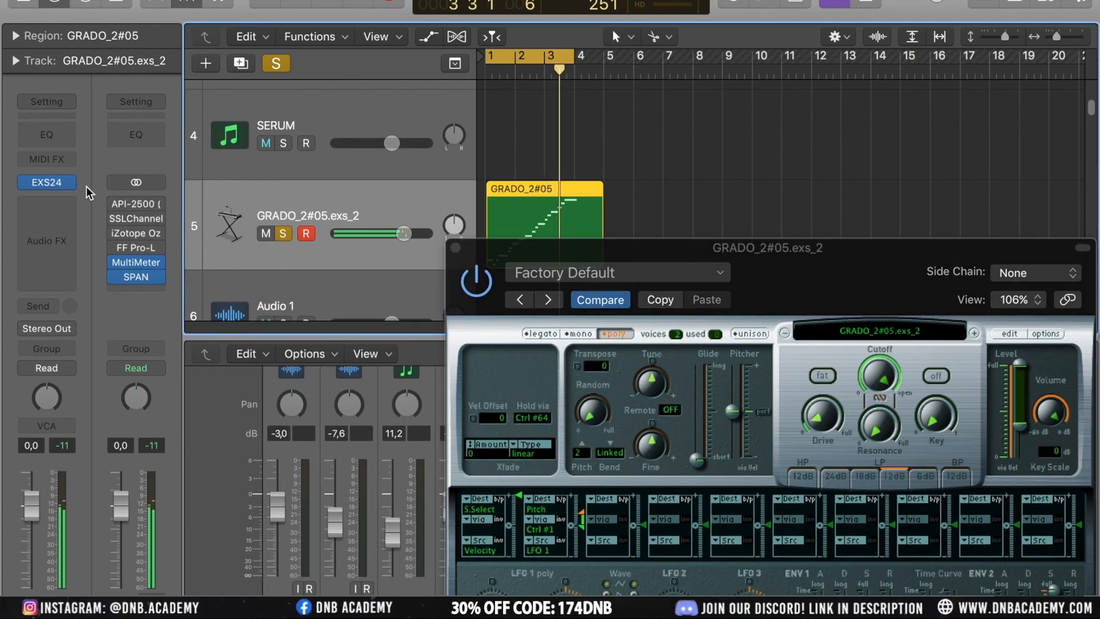
{"action": "left_click", "coordinate": [46, 183]}
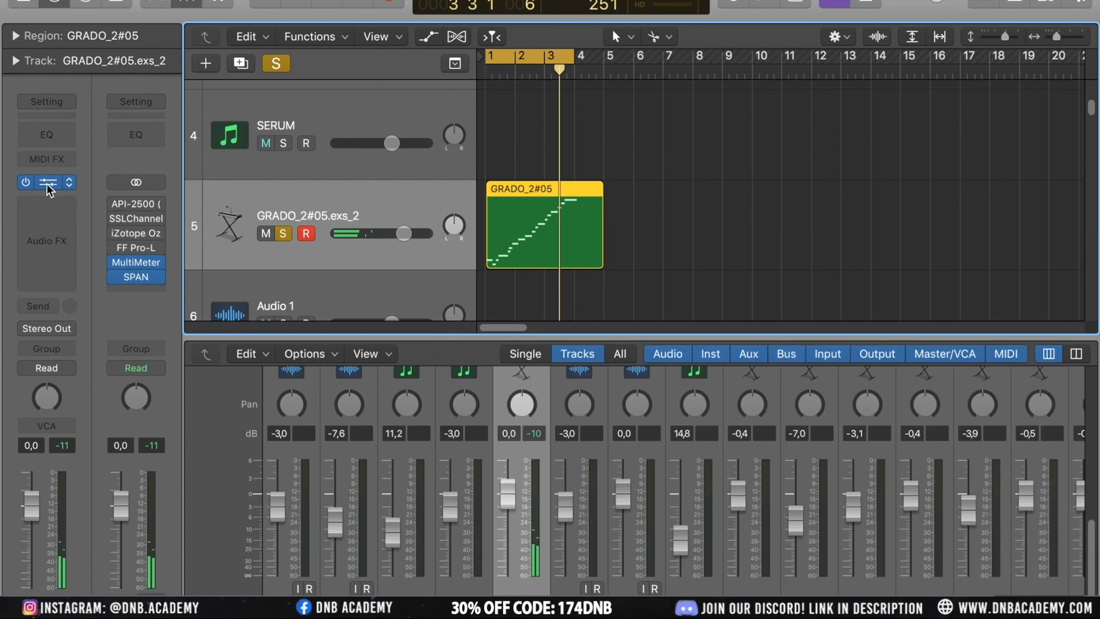
{"action": "left_click", "coordinate": [53, 182]}
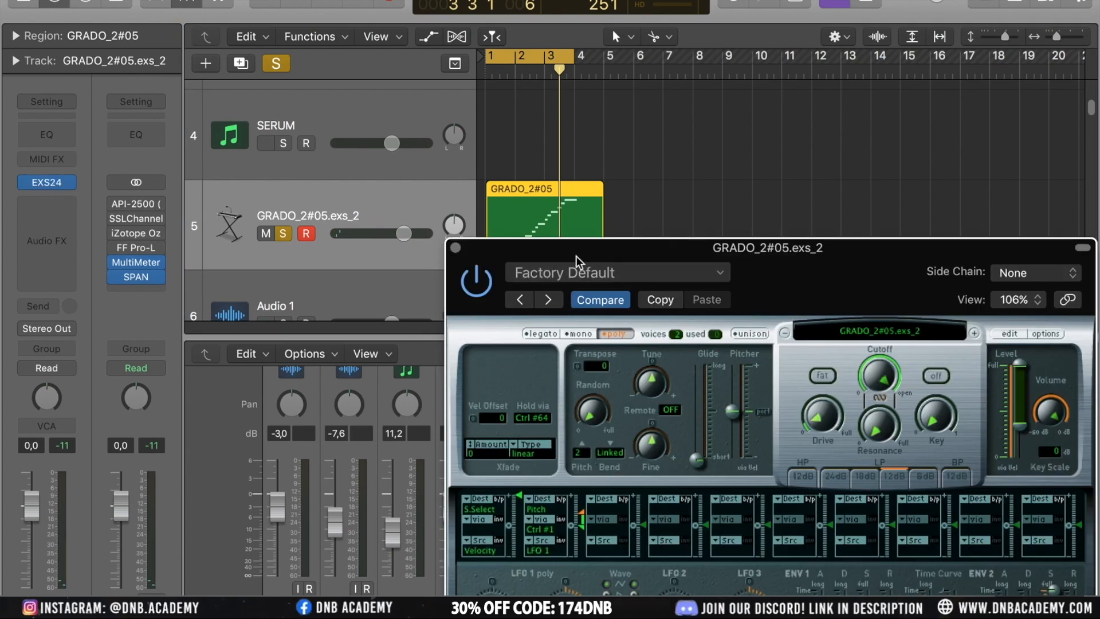
{"action": "left_click_drag", "start_coordinate": [618, 259], "coordinate": [566, 112]}
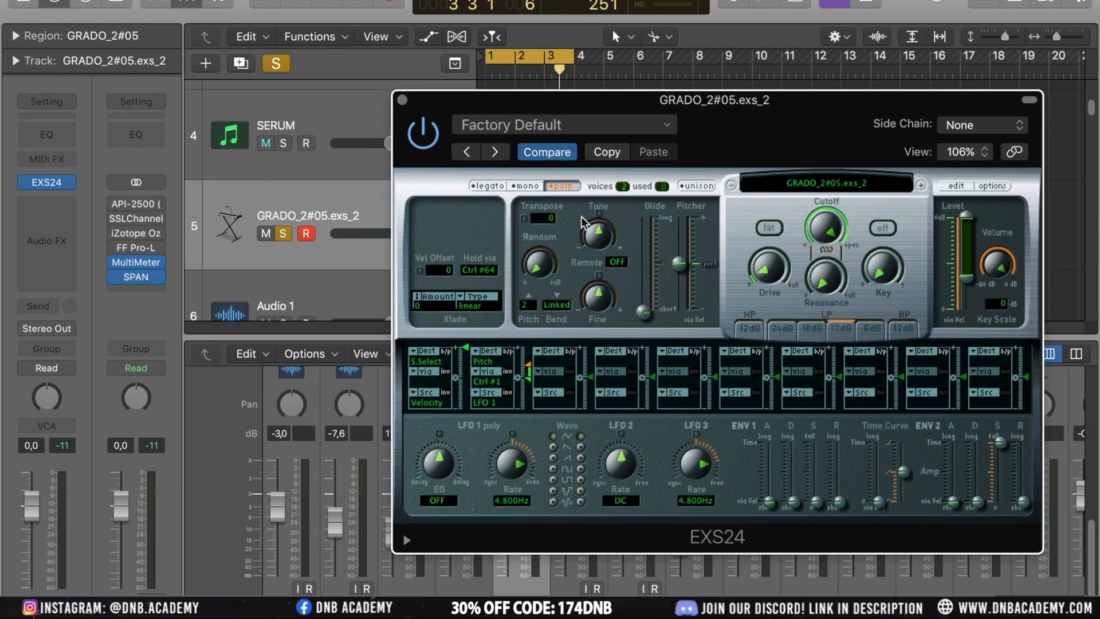
Stop and restart playback to listen to the sliced vocal through the sampler
{"action": "key", "text": "space"}
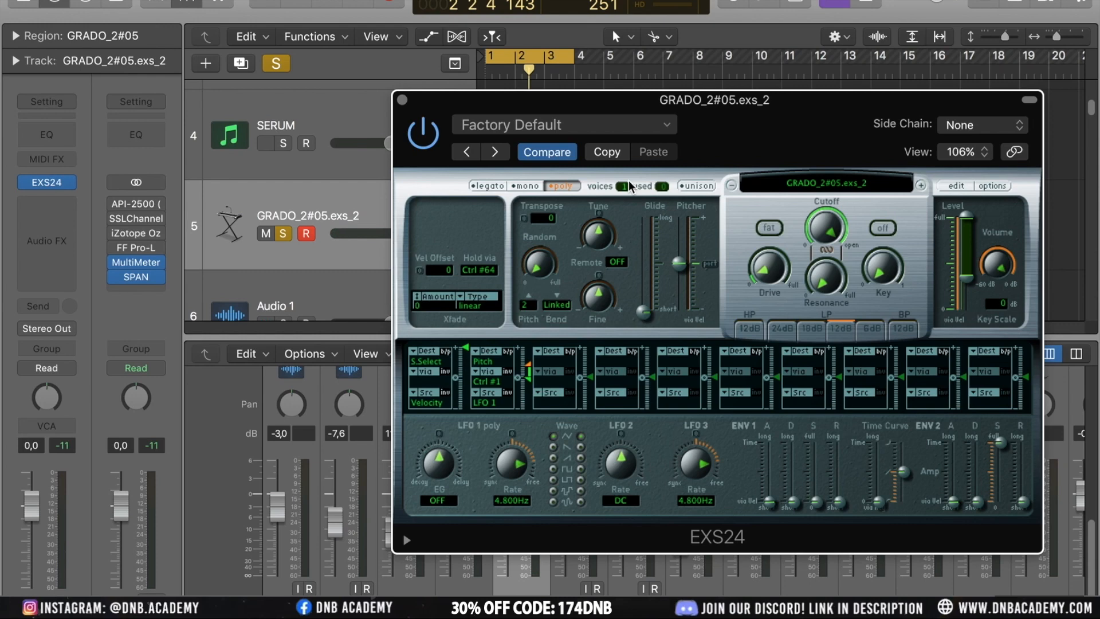
{"action": "key", "text": "XF86AudioRaiseVolume"}
{"action": "left_click_drag", "start_coordinate": [784, 140], "coordinate": [725, 120]}
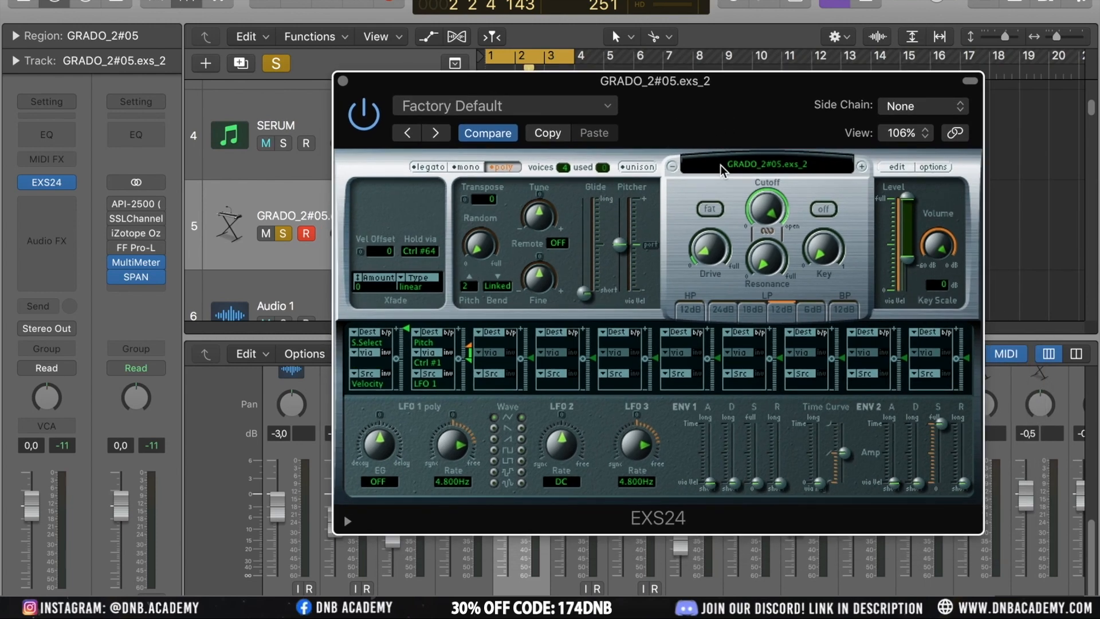
{"action": "key", "text": "space"}
Adjust the EXS24 Tune knob and switch the filter on
{"action": "mouse_move", "coordinate": [544, 218]}
{"action": "left_click_drag", "start_coordinate": [544, 219], "coordinate": [543, 205]}
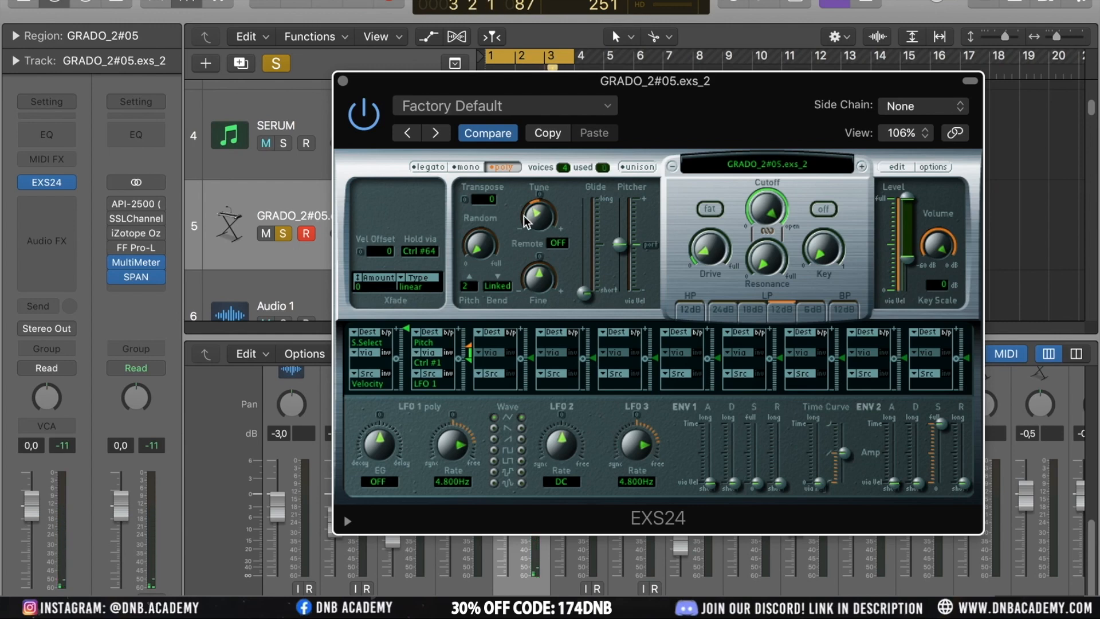
{"action": "left_click_drag", "start_coordinate": [528, 221], "coordinate": [546, 191]}
{"action": "left_click", "coordinate": [823, 211]}
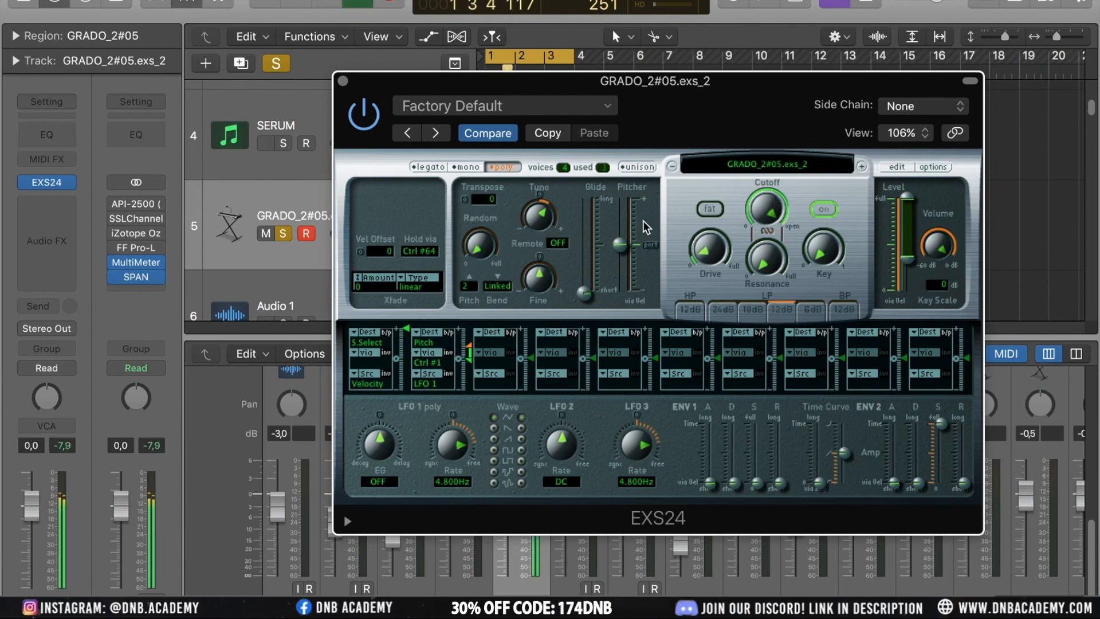
Raise the EXS24 filter Cutoff and Drive knobs and toggle the Fat filter option
{"action": "mouse_move", "coordinate": [763, 205]}
{"action": "left_mouse_down"}
{"action": "mouse_move", "coordinate": [768, 395]}
{"action": "mouse_move", "coordinate": [761, 191]}
{"action": "left_mouse_up"}
{"action": "left_click_drag", "start_coordinate": [708, 252], "coordinate": [709, 243]}
{"action": "left_click", "coordinate": [711, 210]}
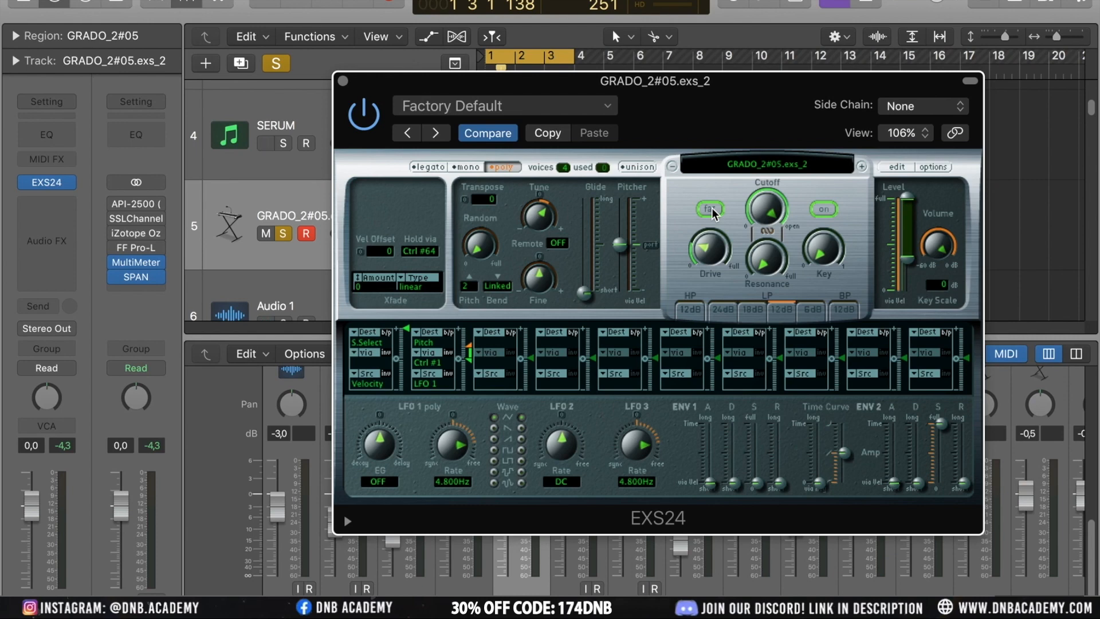
Close the EXS24 window and unsolo the GRADO_2#05.exs_2 track
{"action": "left_click", "coordinate": [346, 81]}
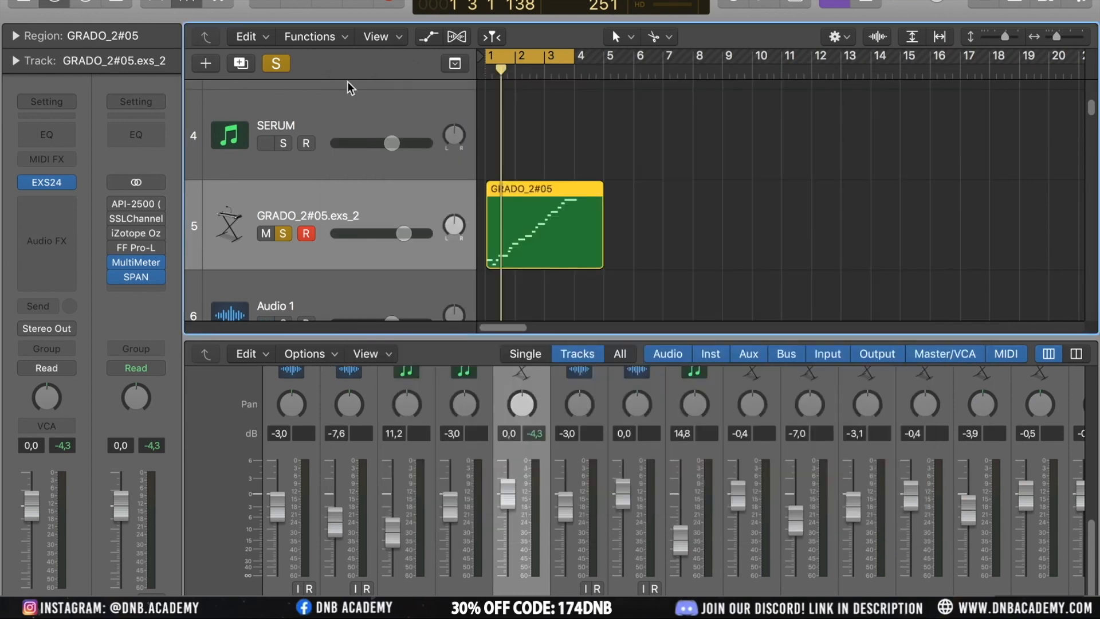
{"action": "left_click", "coordinate": [283, 232]}
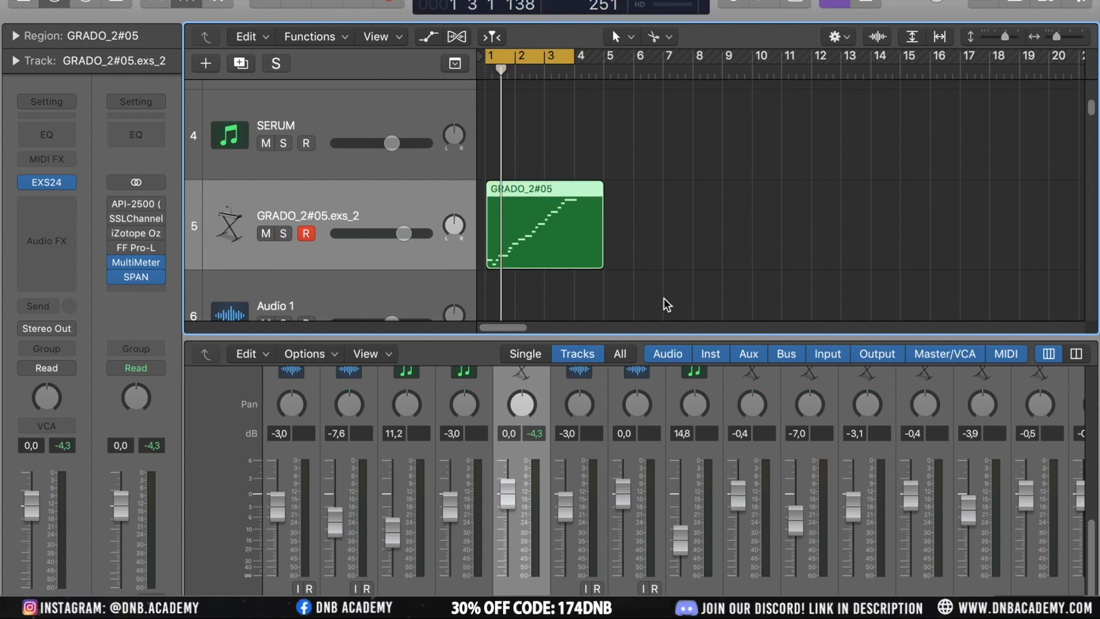
Extend the cycle range in the arrangement to span bars 1 to 5
{"action": "scroll", "coordinate": [806, 207], "scroll_direction": "down", "scroll_amount": 10}
{"action": "scroll", "coordinate": [806, 207], "scroll_direction": "left", "scroll_amount": 3}
{"action": "scroll", "coordinate": [802, 207], "scroll_direction": "left", "scroll_amount": 2}
{"action": "left_click", "coordinate": [267, 134]}
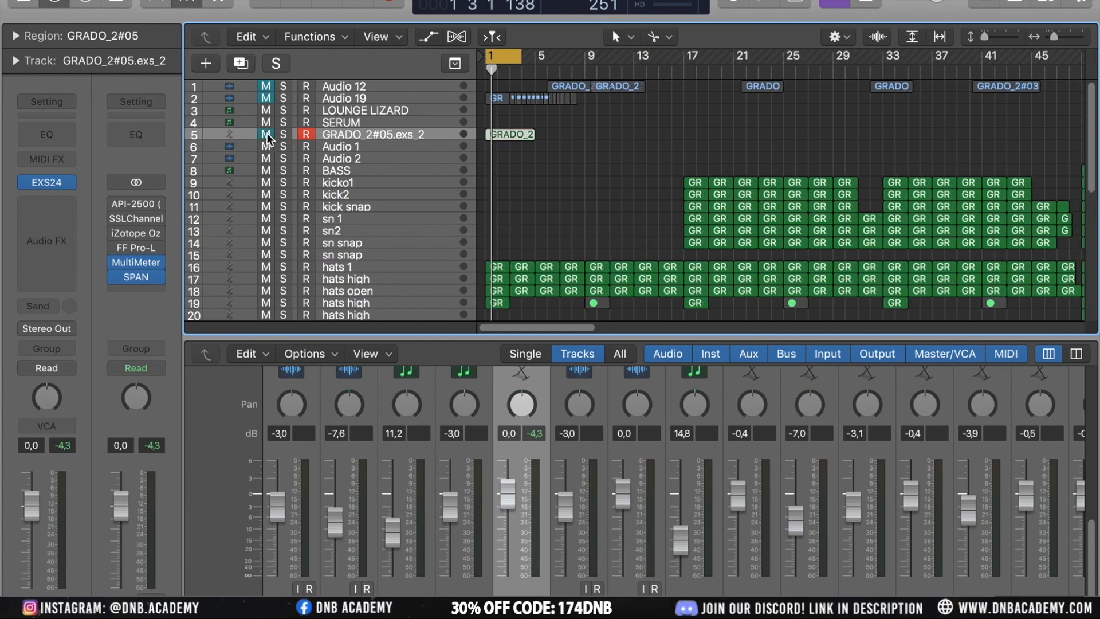
{"action": "left_click", "coordinate": [600, 177]}
{"action": "scroll", "coordinate": [601, 176], "scroll_direction": "up", "scroll_amount": 1}
{"action": "scroll", "coordinate": [600, 178], "scroll_direction": "down", "scroll_amount": 1}
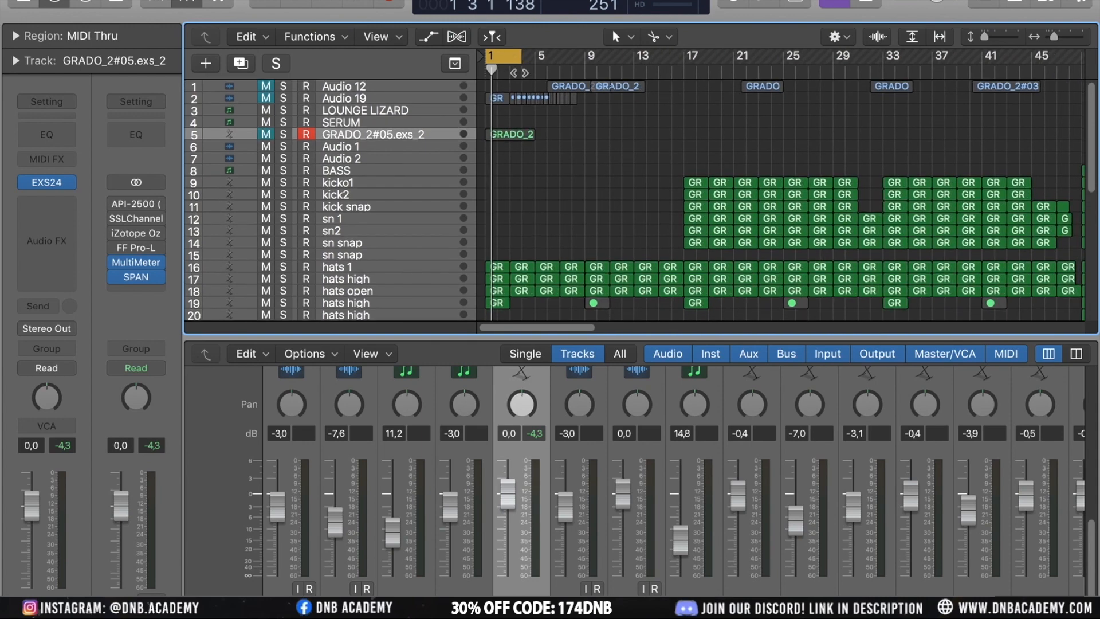
{"action": "scroll", "coordinate": [521, 59], "scroll_direction": "up", "scroll_amount": 5}
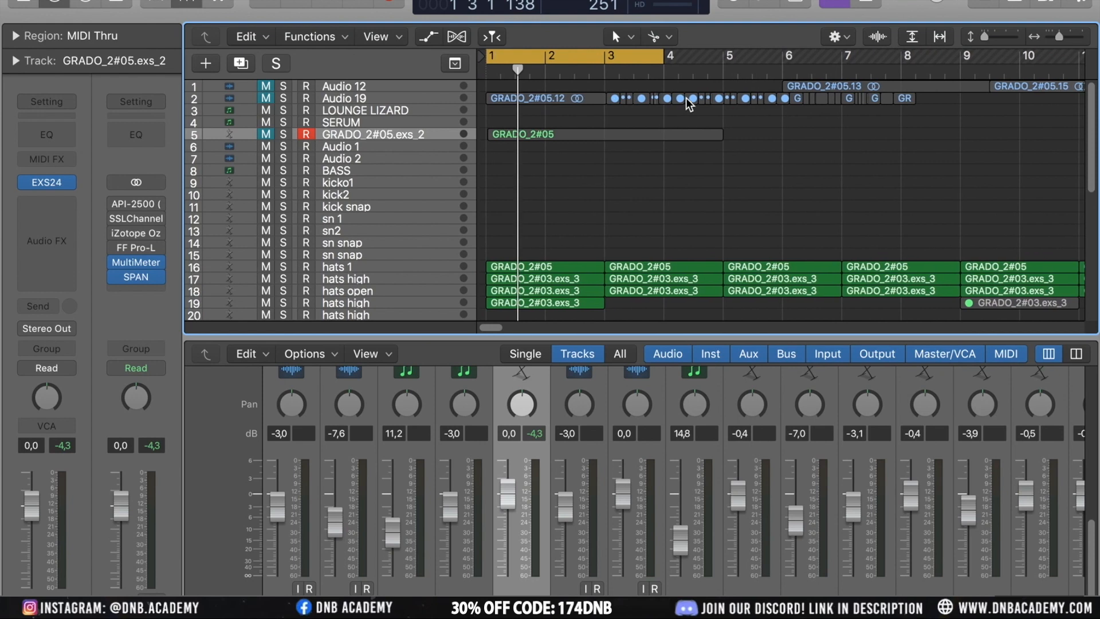
{"action": "left_click_drag", "start_coordinate": [658, 57], "coordinate": [720, 73]}
Select the hats 1 track and solo it
{"action": "scroll", "coordinate": [609, 166], "scroll_direction": "down", "scroll_amount": 6}
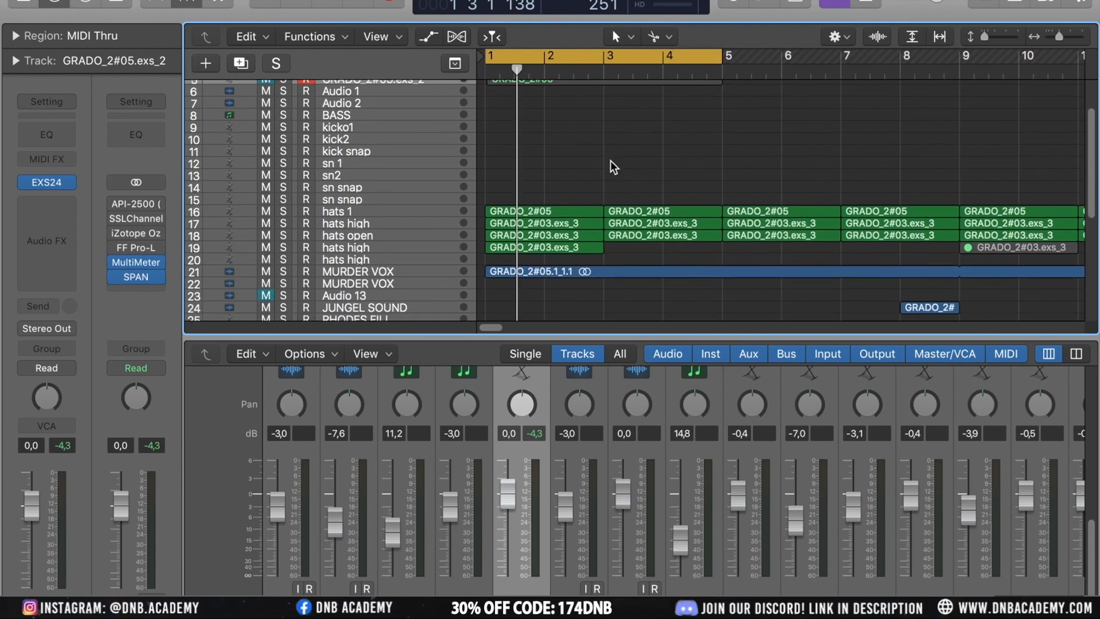
{"action": "left_click", "coordinate": [357, 155]}
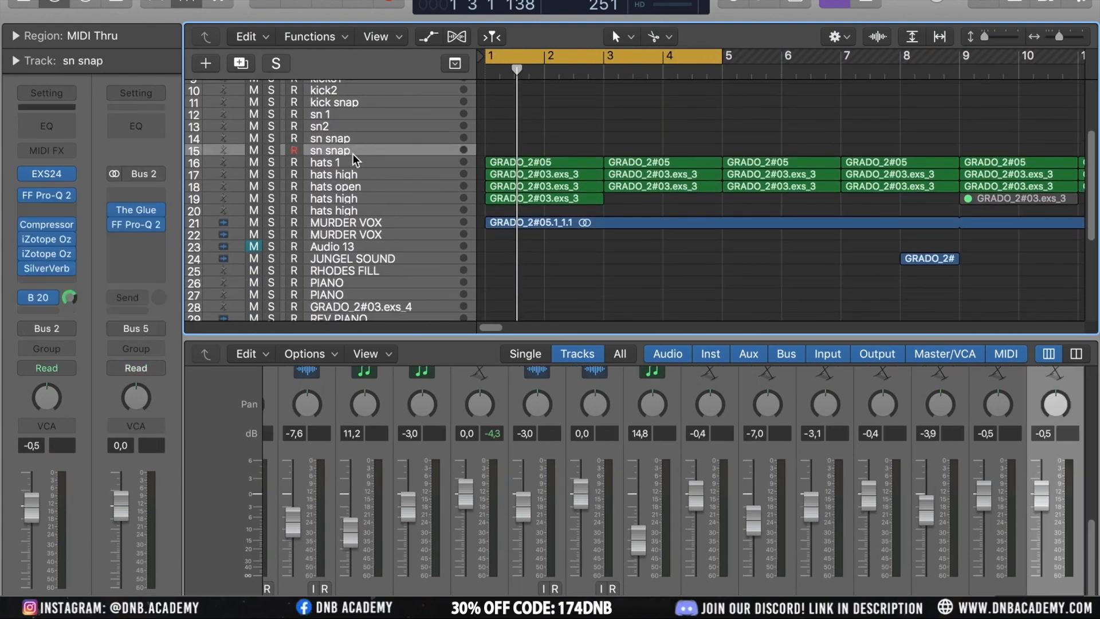
{"action": "left_click", "coordinate": [342, 167]}
{"action": "left_click", "coordinate": [272, 163]}
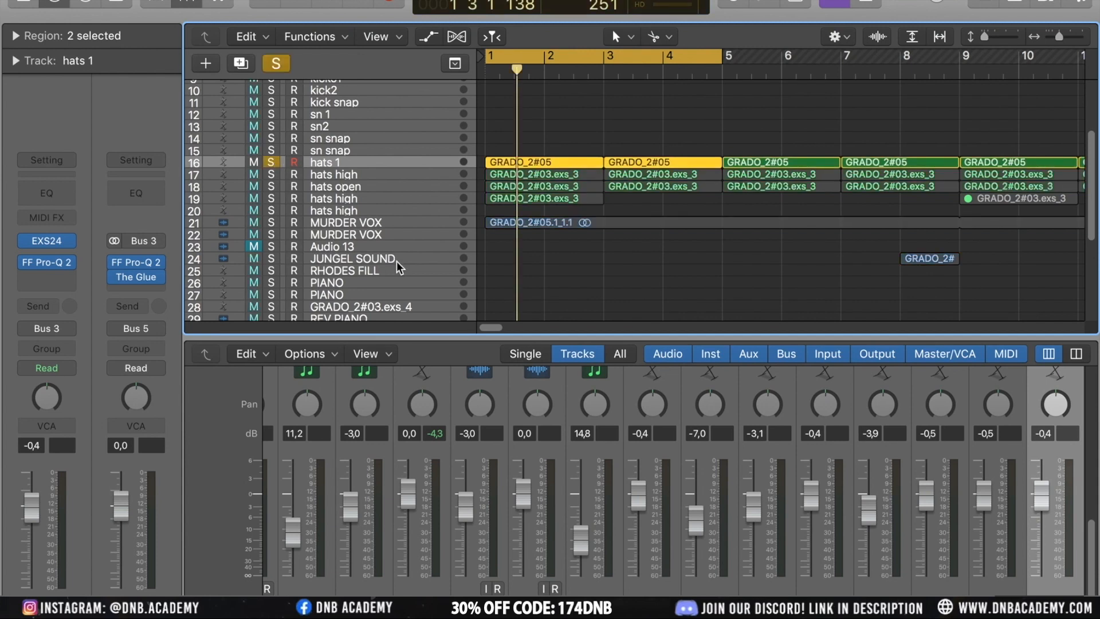
Start playback and open the FF Pro-Q 2 plugin on the hats 1 channel
{"action": "key", "text": "space"}
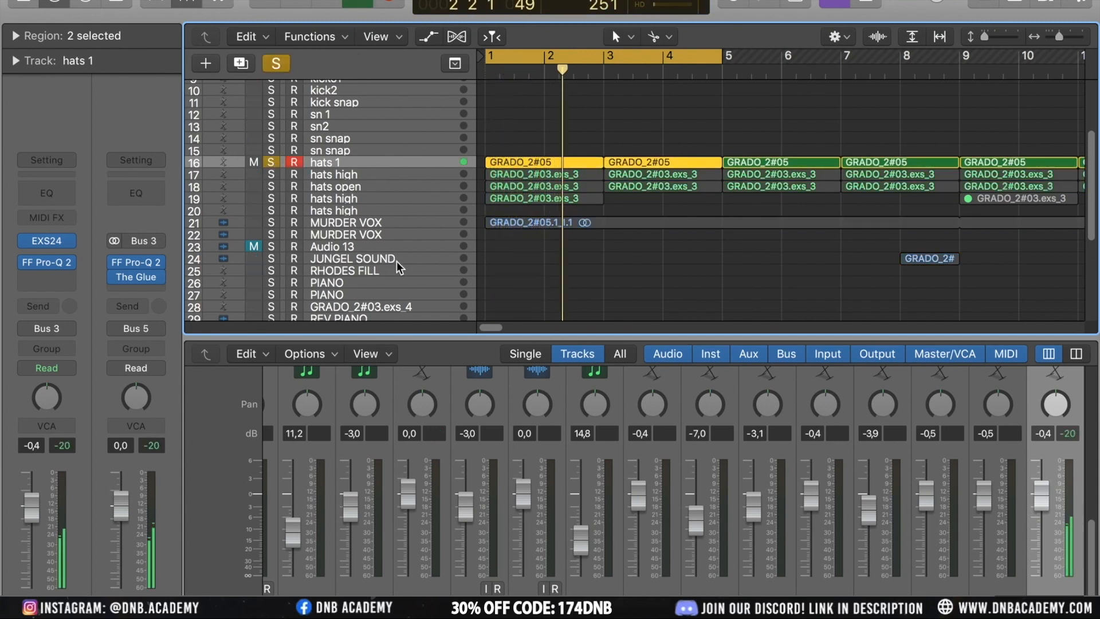
{"action": "left_click", "coordinate": [48, 264]}
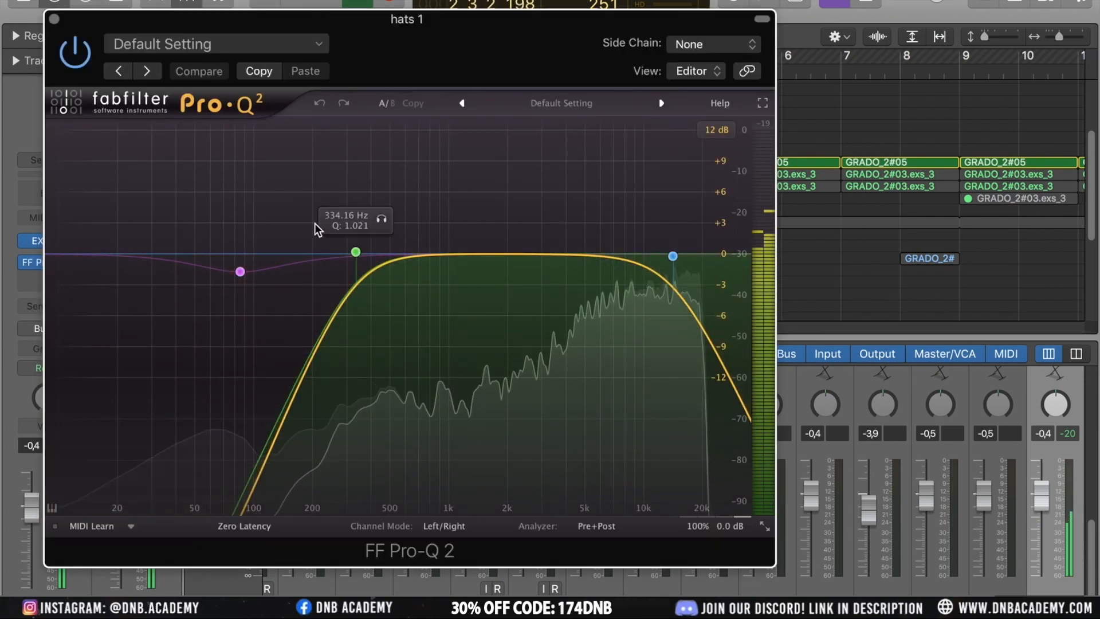
Replay the hats through the EQ and check the analyzer's Pre+Post setting
{"action": "key", "text": "space"}
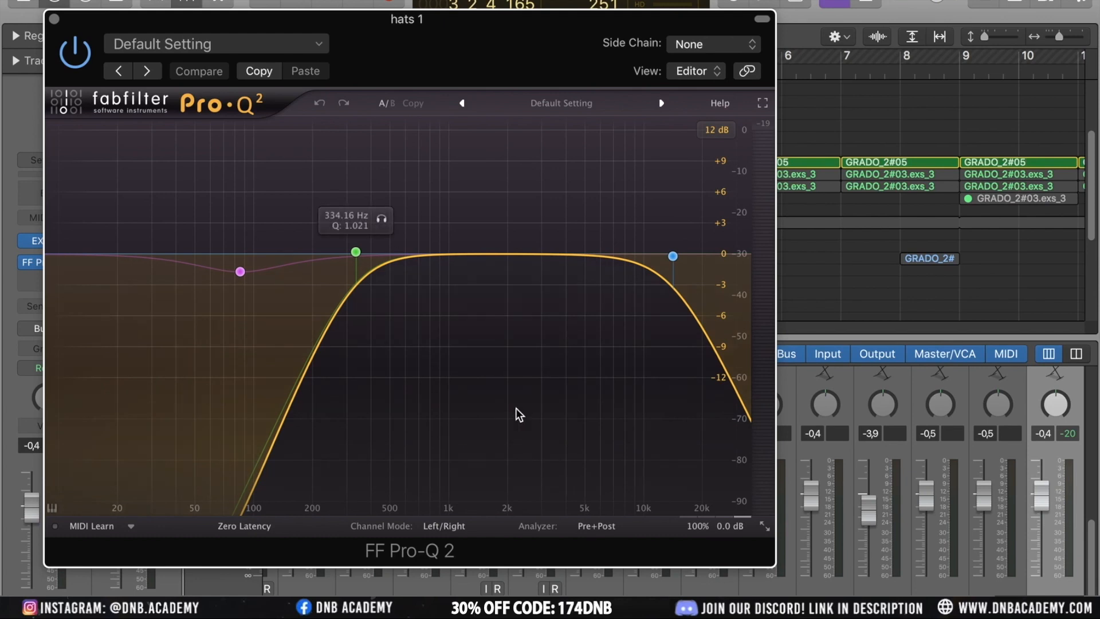
{"action": "key", "text": "space"}
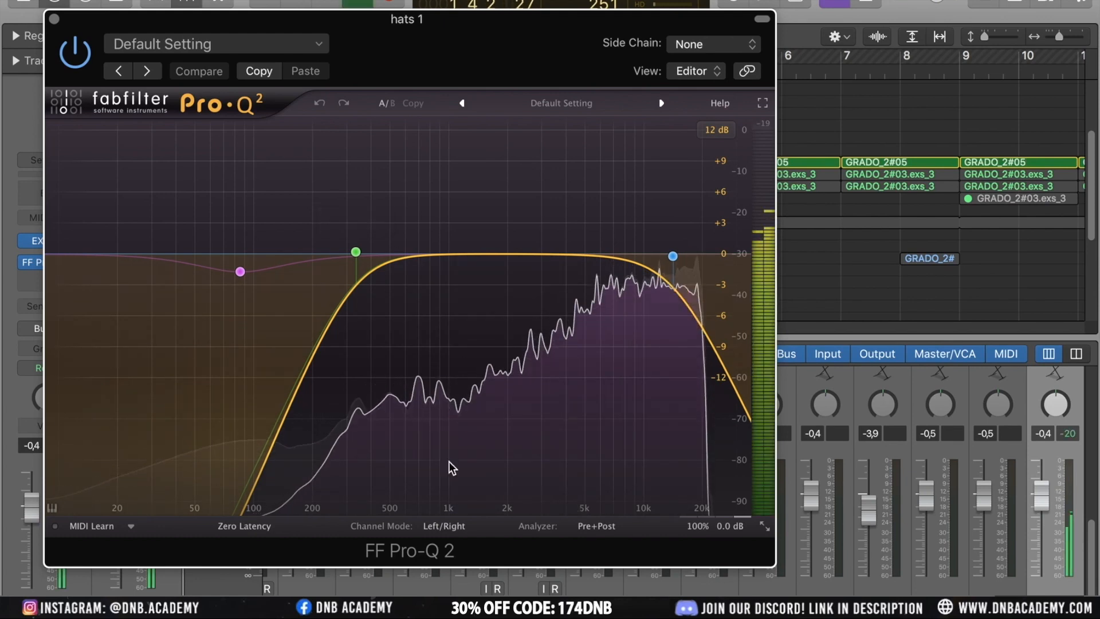
{"action": "left_click", "coordinate": [607, 526]}
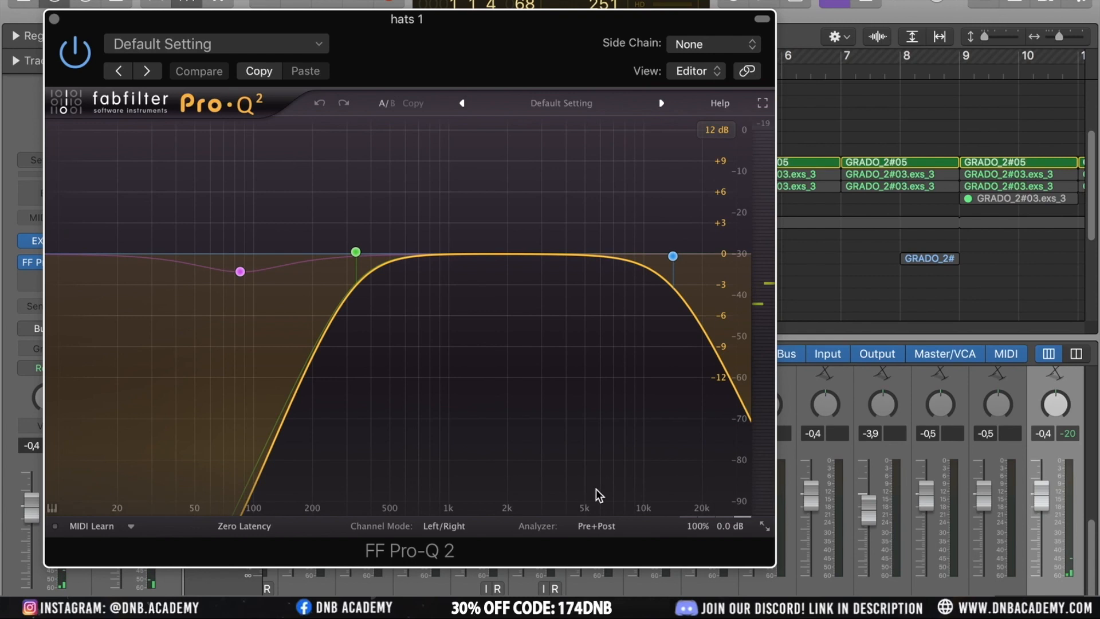
{"action": "left_click", "coordinate": [623, 527]}
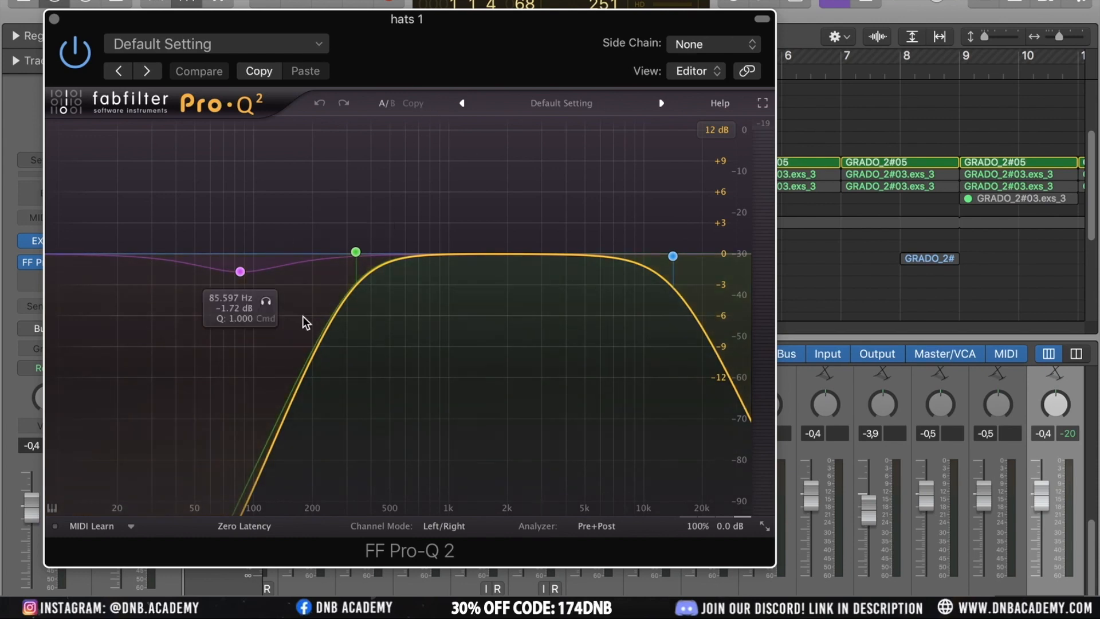
Disable the existing low-cut band and add a new low-cut band placed at about 330 Hz
{"action": "right_click", "coordinate": [356, 253]}
{"action": "left_click", "coordinate": [380, 261]}
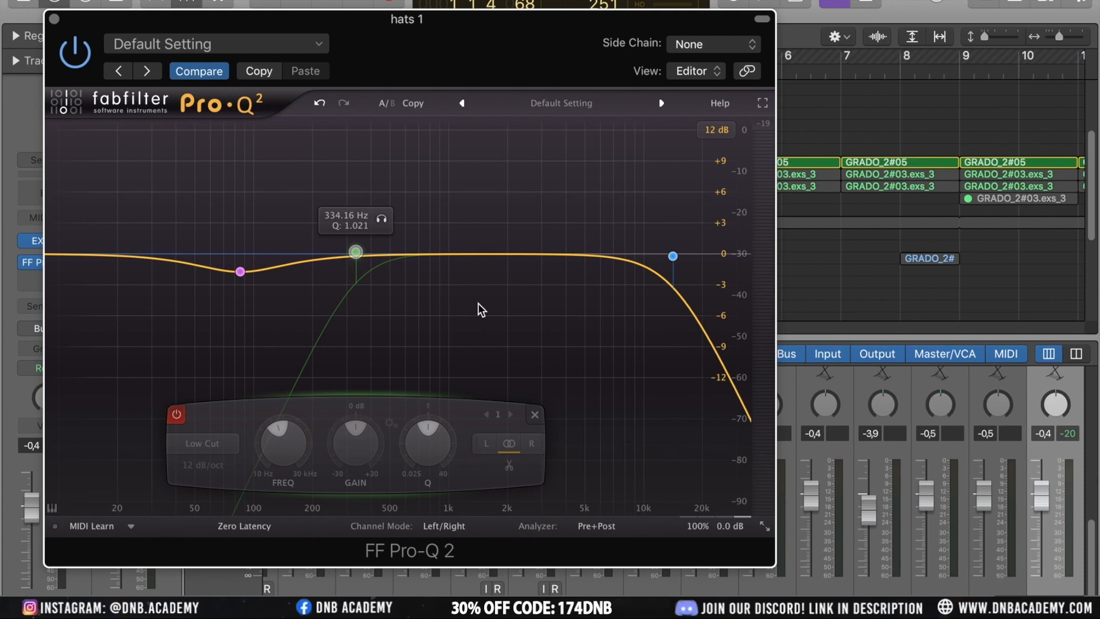
{"action": "left_click", "coordinate": [86, 255], "text": "alt"}
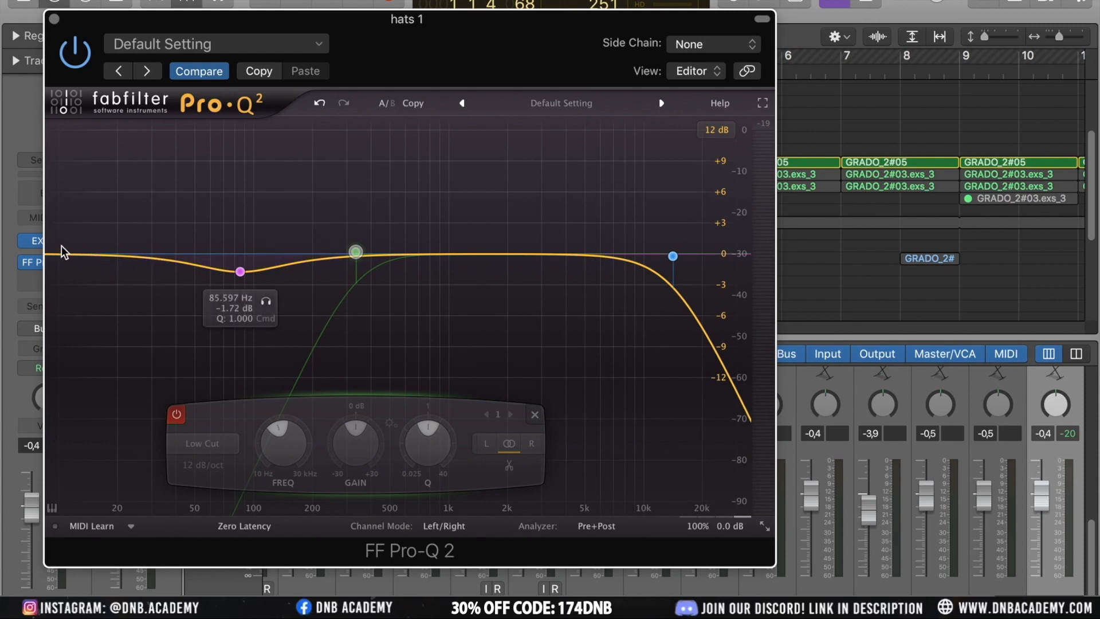
{"action": "left_click", "coordinate": [95, 256]}
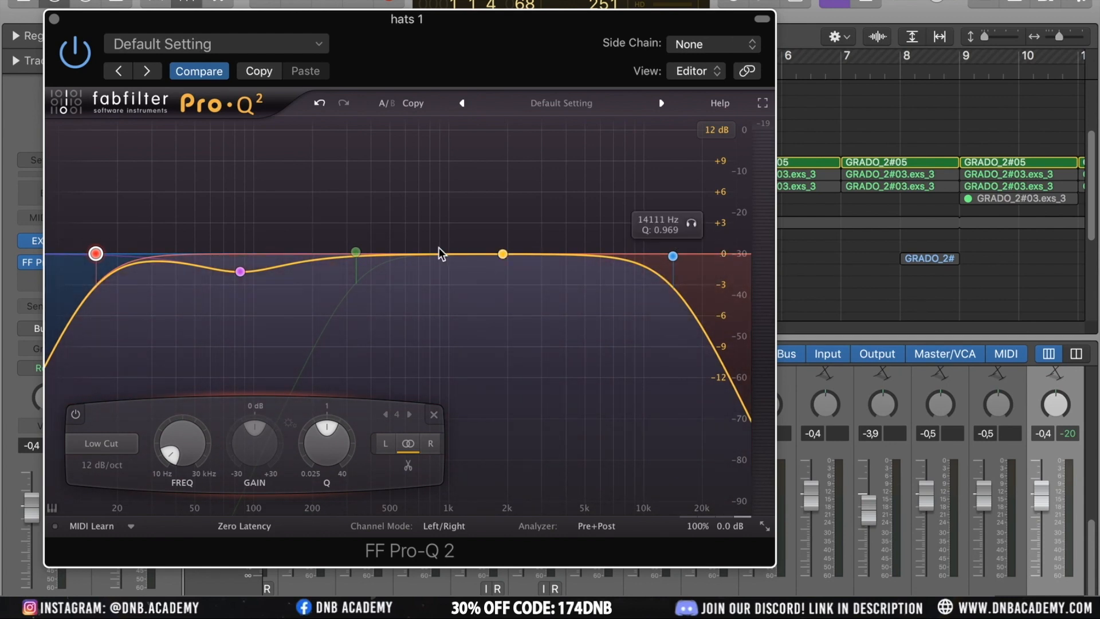
{"action": "left_click_drag", "start_coordinate": [96, 254], "coordinate": [352, 253]}
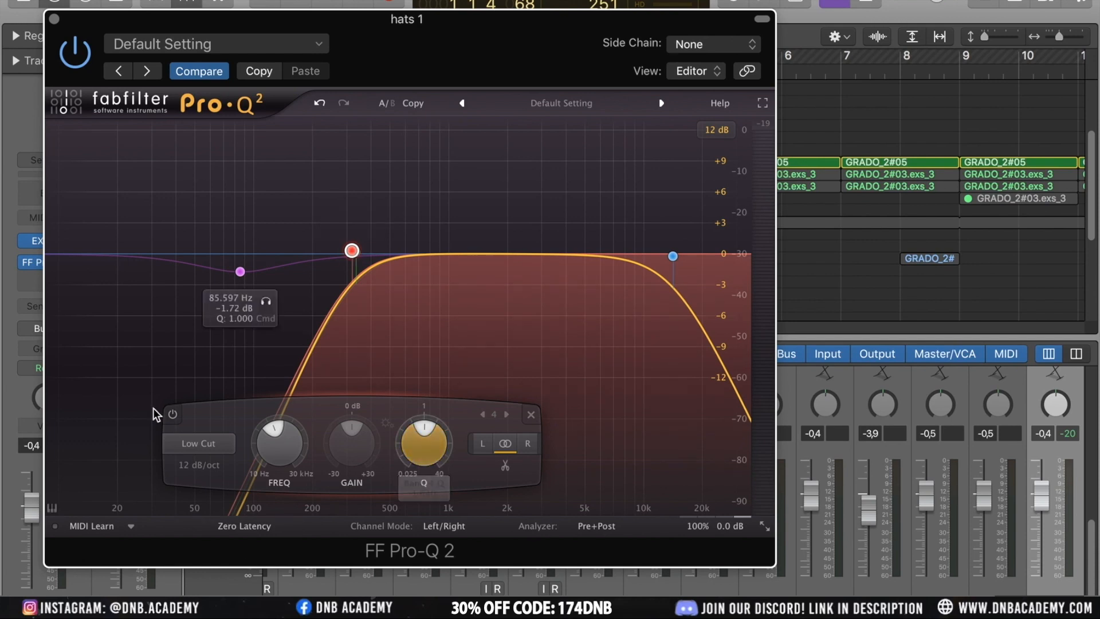
Try steeper slopes on the new low cut, finally setting it to 12 dB/oct
{"action": "left_click", "coordinate": [207, 472]}
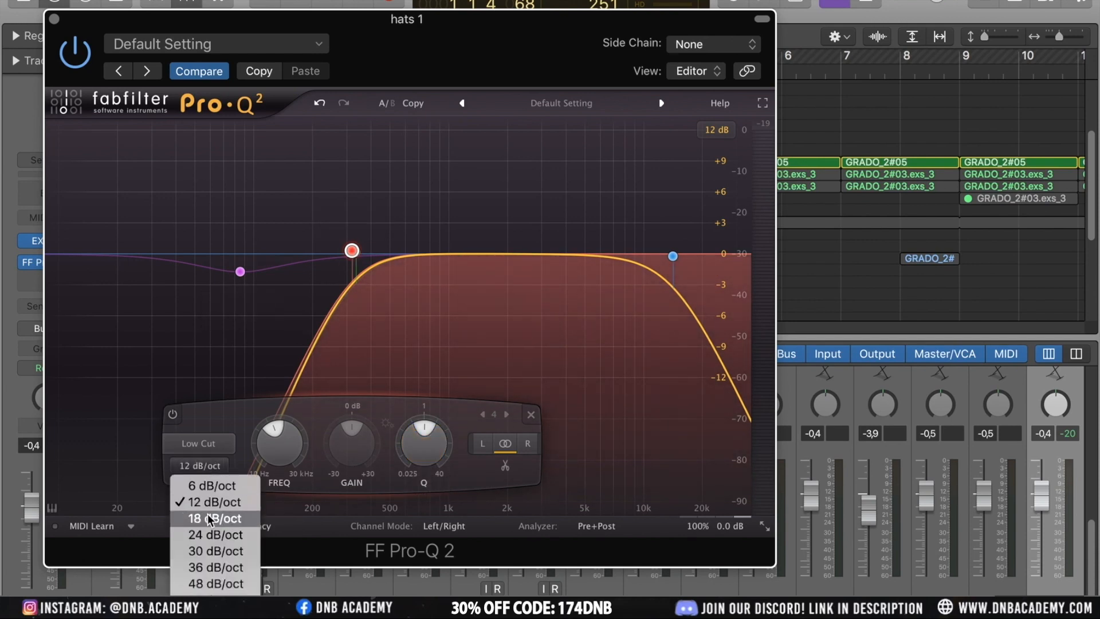
{"action": "left_click", "coordinate": [207, 534]}
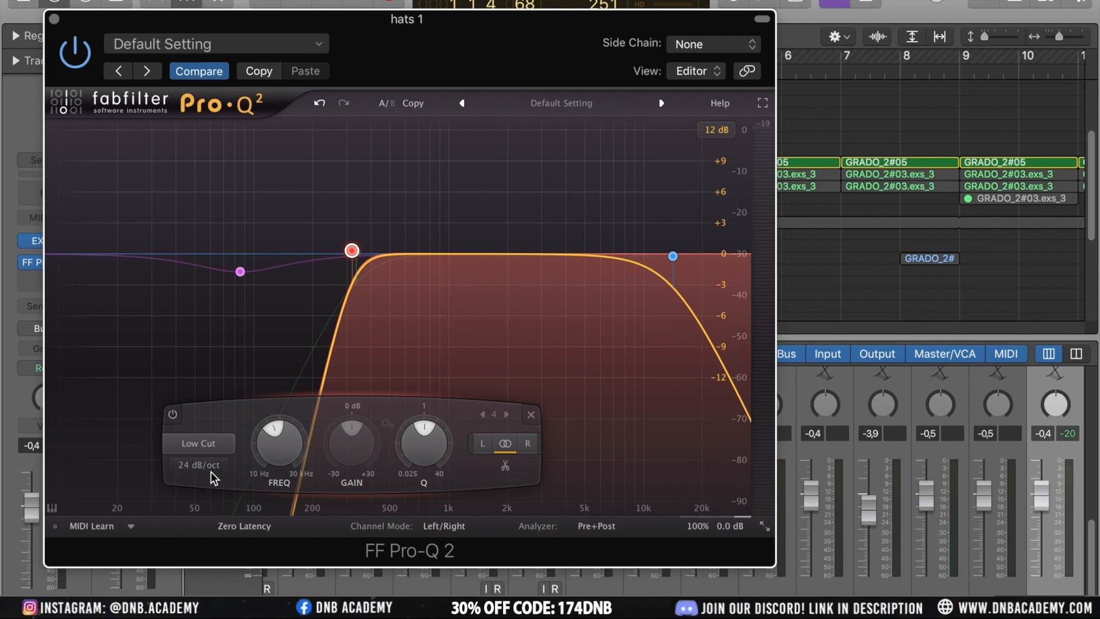
{"action": "left_click", "coordinate": [211, 471]}
{"action": "left_click", "coordinate": [236, 570]}
{"action": "left_click", "coordinate": [212, 464]}
{"action": "left_click", "coordinate": [201, 605]}
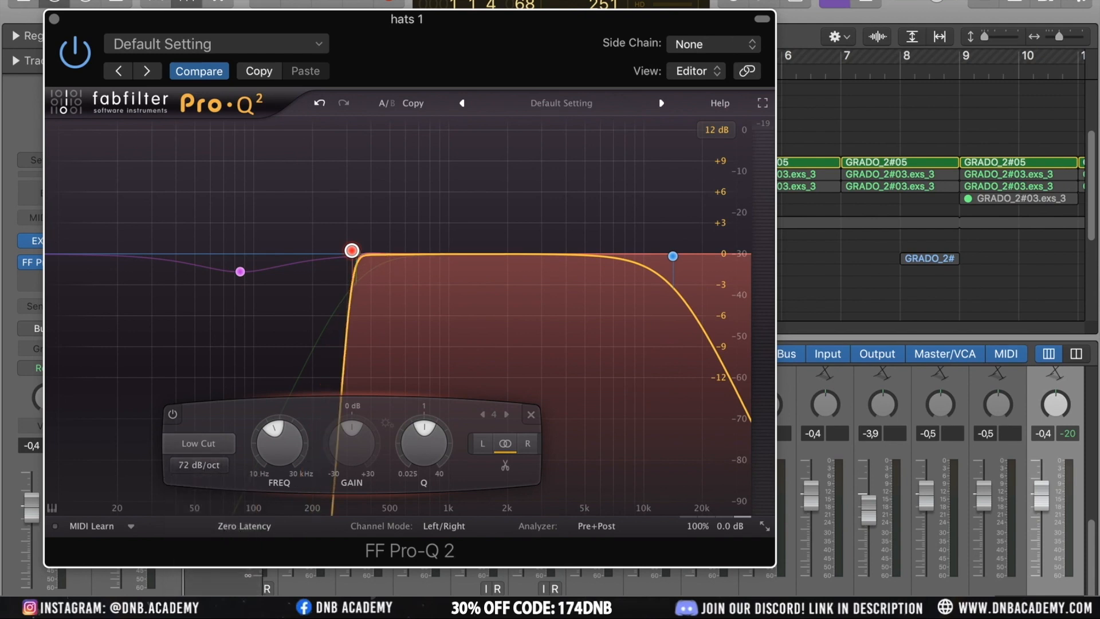
{"action": "left_click", "coordinate": [209, 465]}
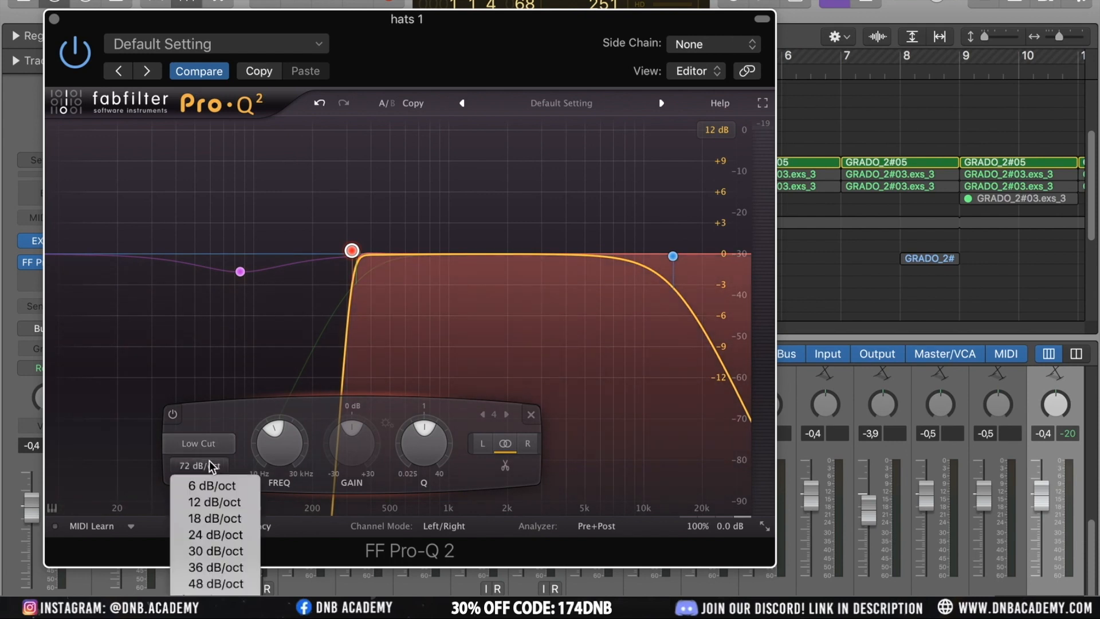
{"action": "left_click", "coordinate": [205, 516]}
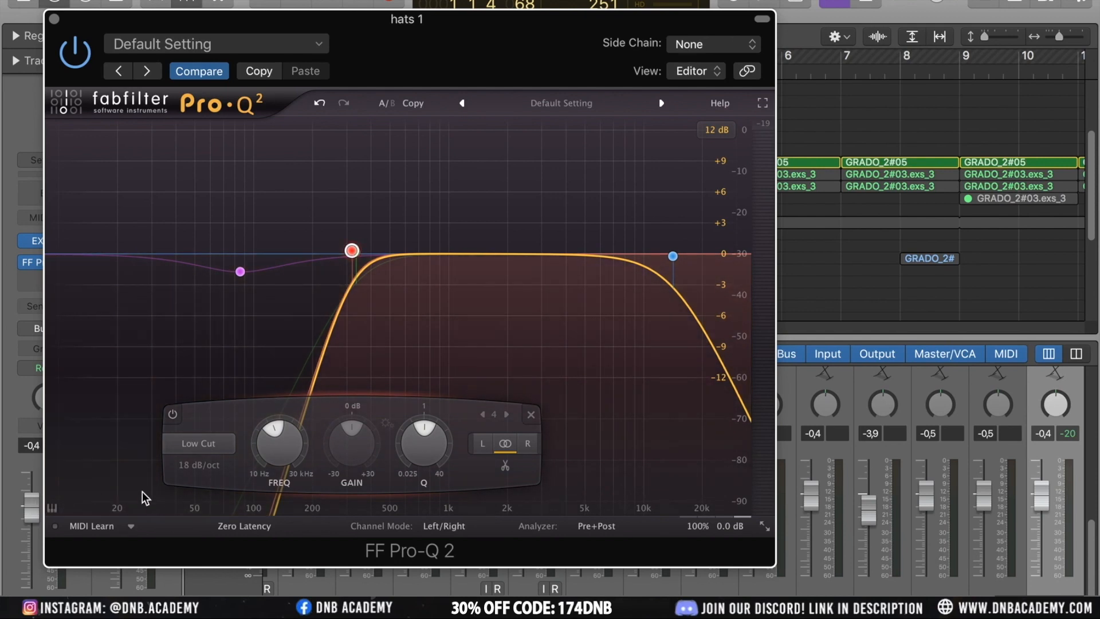
{"action": "left_click", "coordinate": [216, 462]}
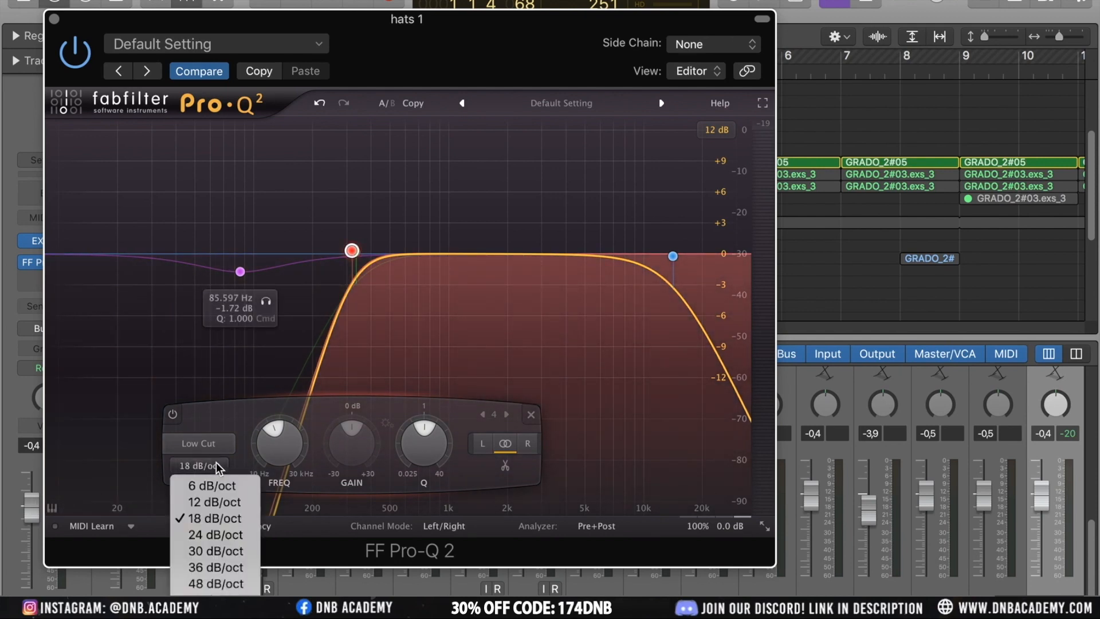
{"action": "left_click", "coordinate": [216, 499]}
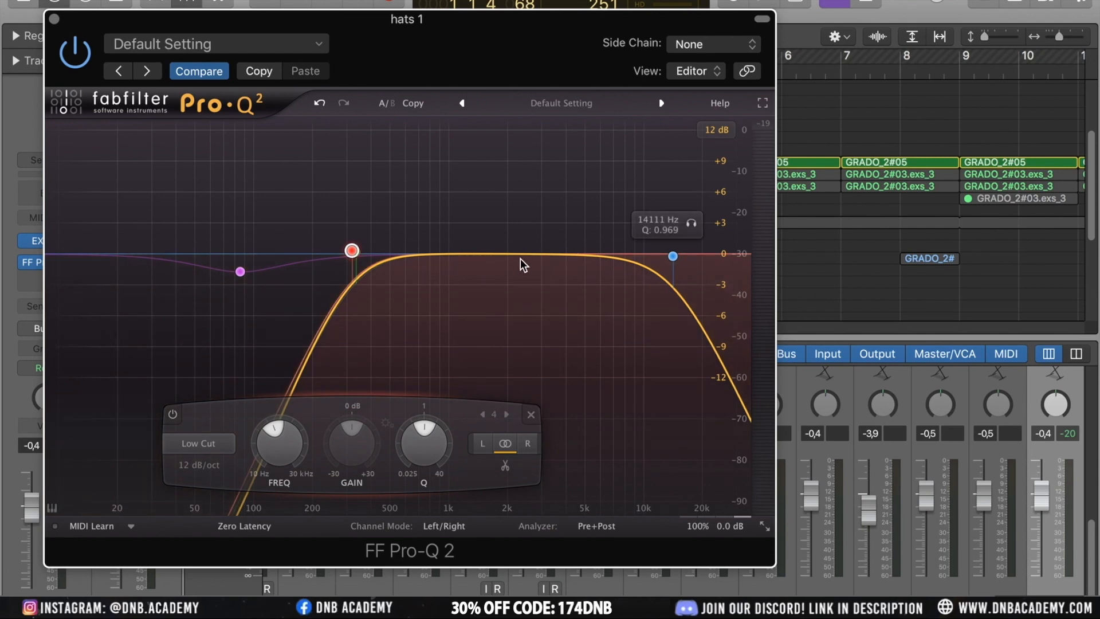
Start playback and add a narrow bell boost at about 8574 Hz with Q 34.676 and +11.79 dB gain
{"action": "key", "text": "space"}
{"action": "left_click_drag", "start_coordinate": [486, 250], "coordinate": [630, 195]}
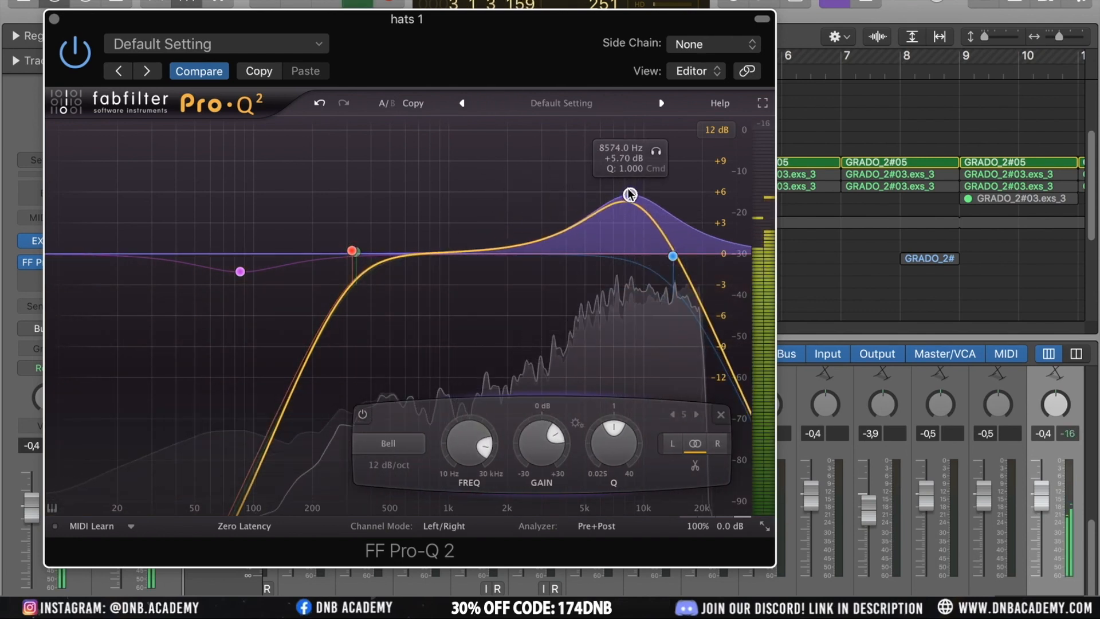
{"action": "left_click_drag", "start_coordinate": [619, 427], "coordinate": [640, 515]}
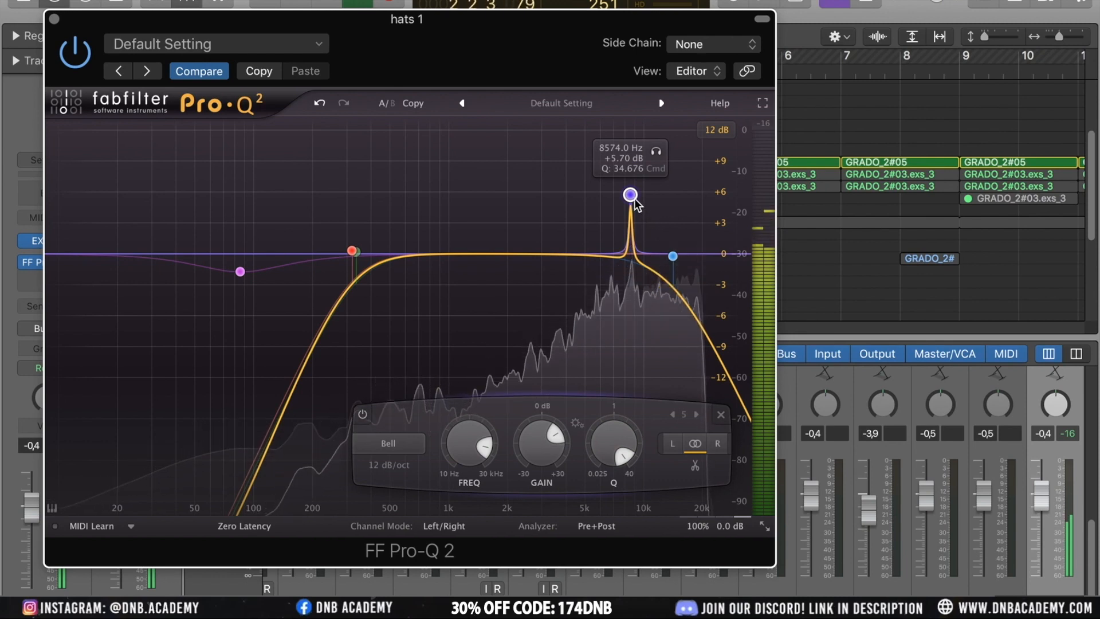
{"action": "left_click_drag", "start_coordinate": [634, 198], "coordinate": [634, 133]}
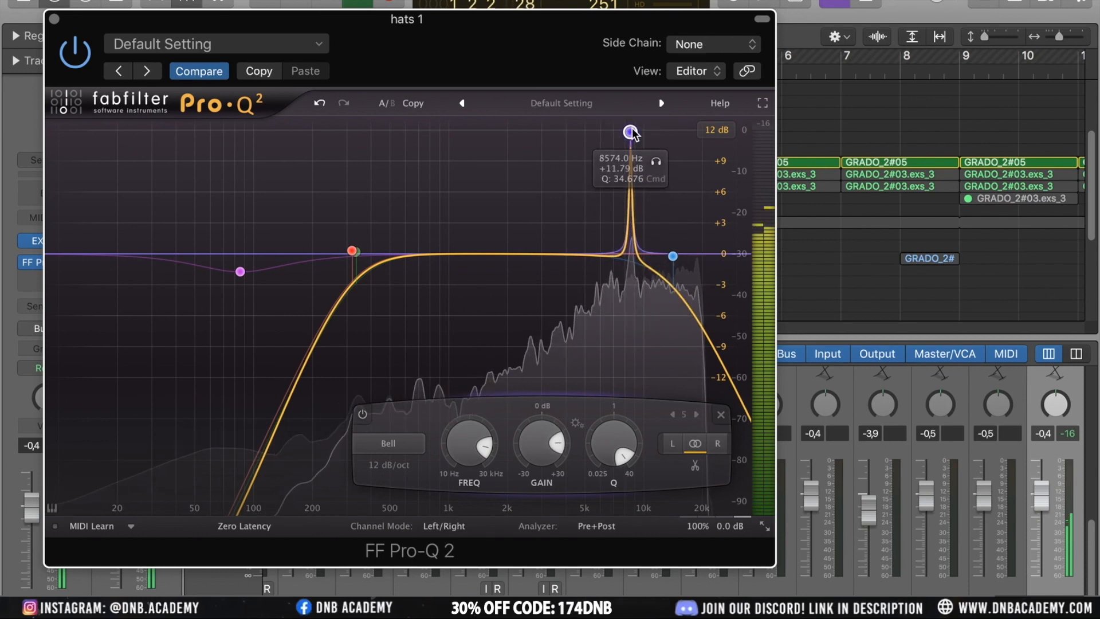
Disable the 8574 Hz bell and add a new bell at about 2335 Hz, +8.44 dB, with Q 40
{"action": "right_click", "coordinate": [631, 133]}
{"action": "left_click", "coordinate": [655, 143]}
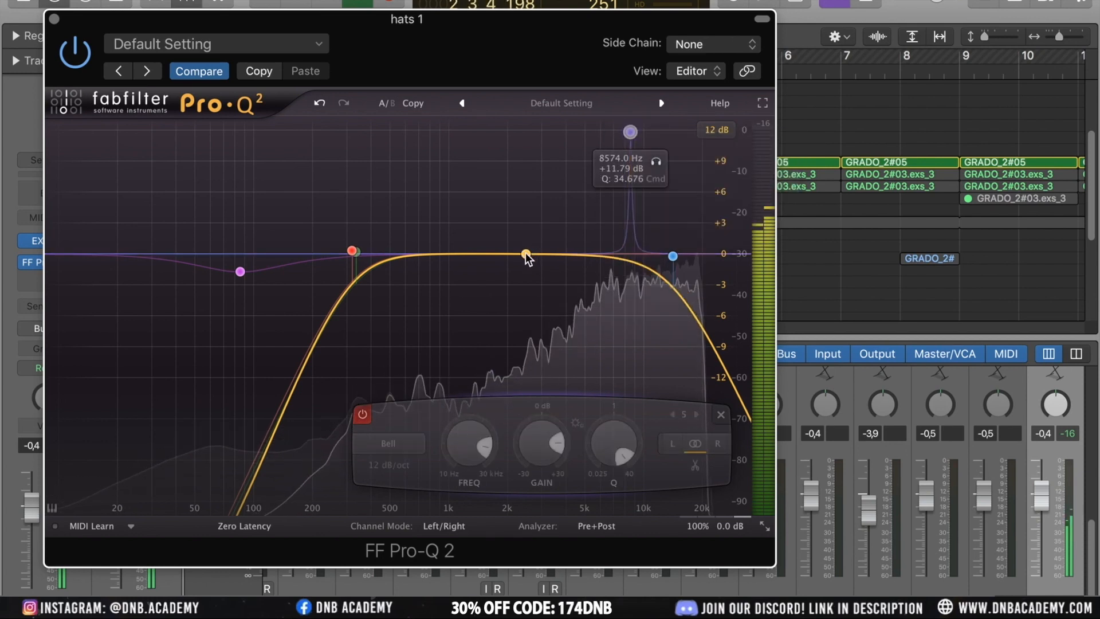
{"action": "left_click", "coordinate": [526, 251]}
{"action": "left_click_drag", "start_coordinate": [525, 251], "coordinate": [519, 167]}
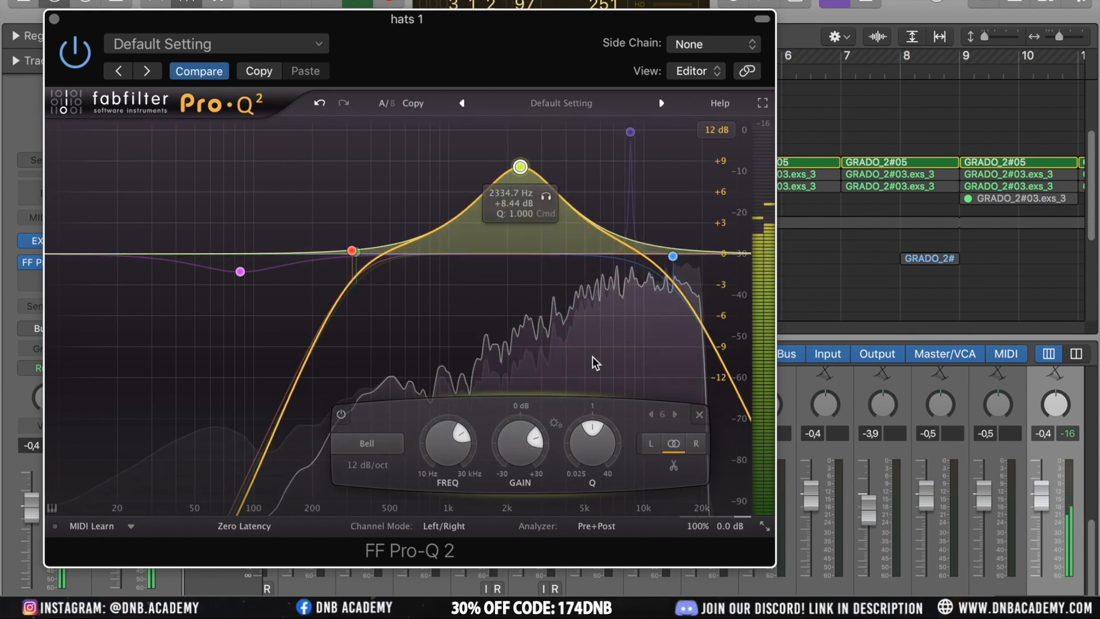
{"action": "left_click_drag", "start_coordinate": [596, 429], "coordinate": [611, 552]}
Sweep the narrow bell to about 7160 Hz at +10.34 dB and solo the band to audition it
{"action": "mouse_move", "coordinate": [522, 169]}
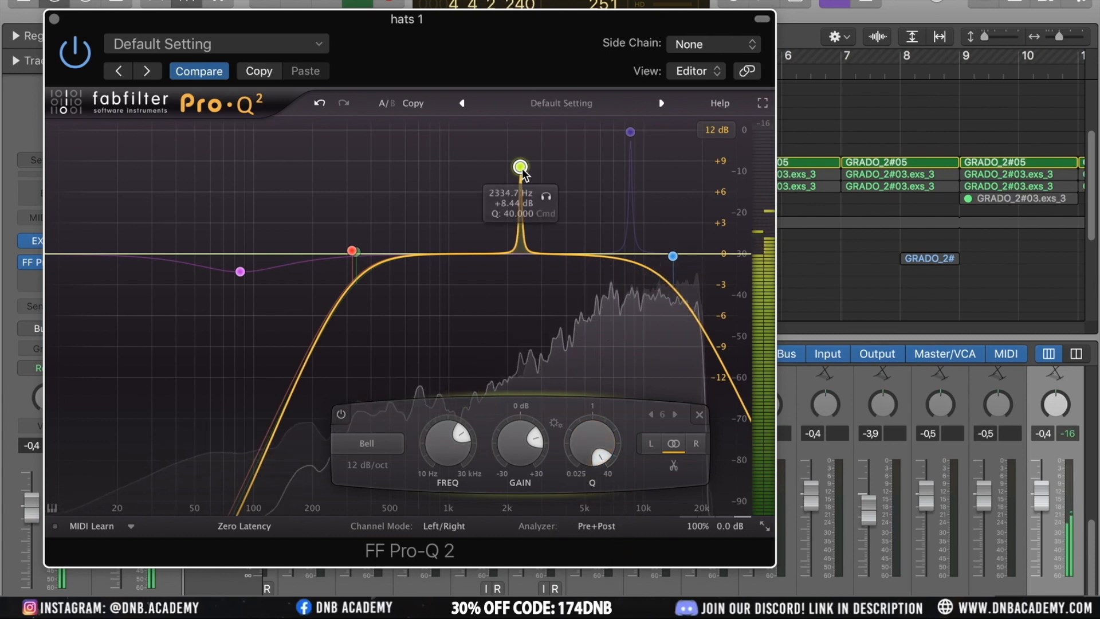
{"action": "left_click_drag", "start_coordinate": [522, 168], "coordinate": [554, 153]}
{"action": "left_click_drag", "start_coordinate": [594, 153], "coordinate": [623, 149]}
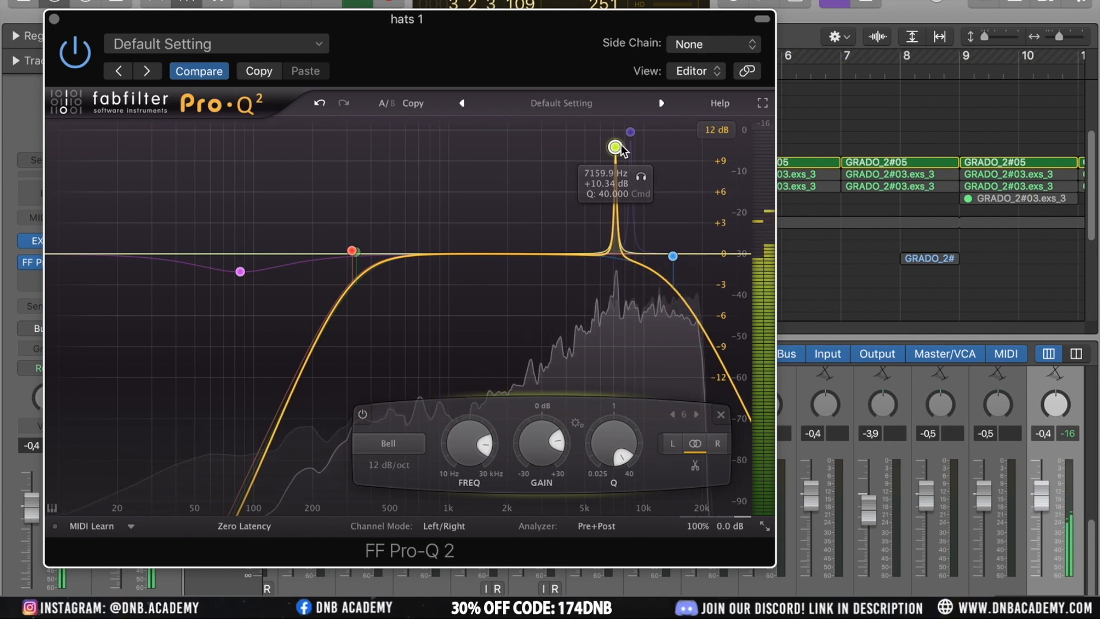
{"action": "left_click", "coordinate": [639, 180]}
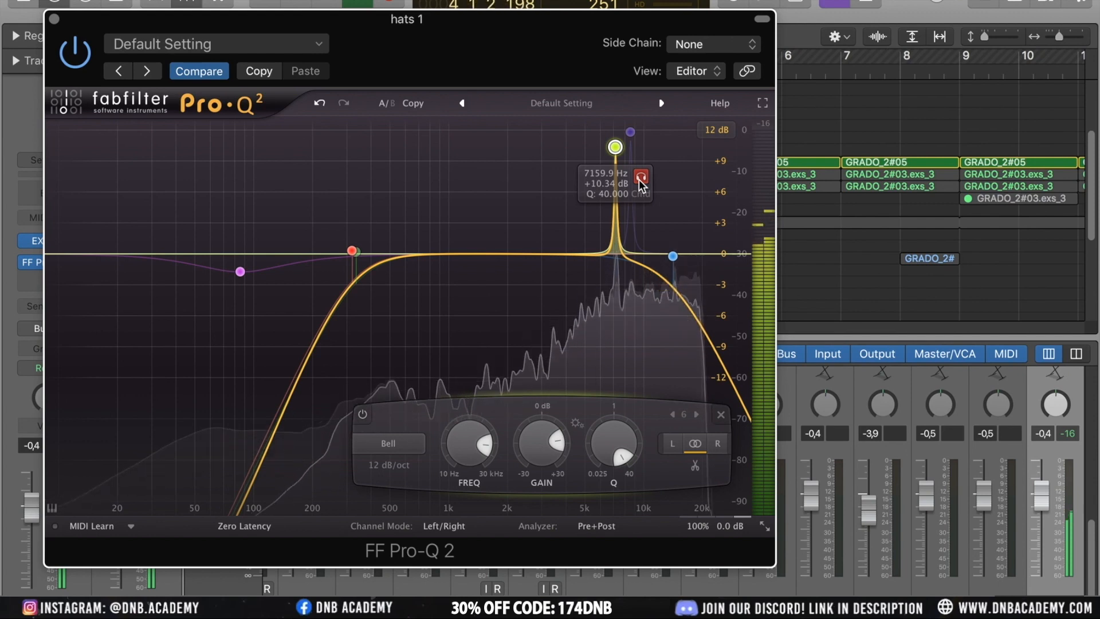
{"action": "left_click", "coordinate": [640, 181]}
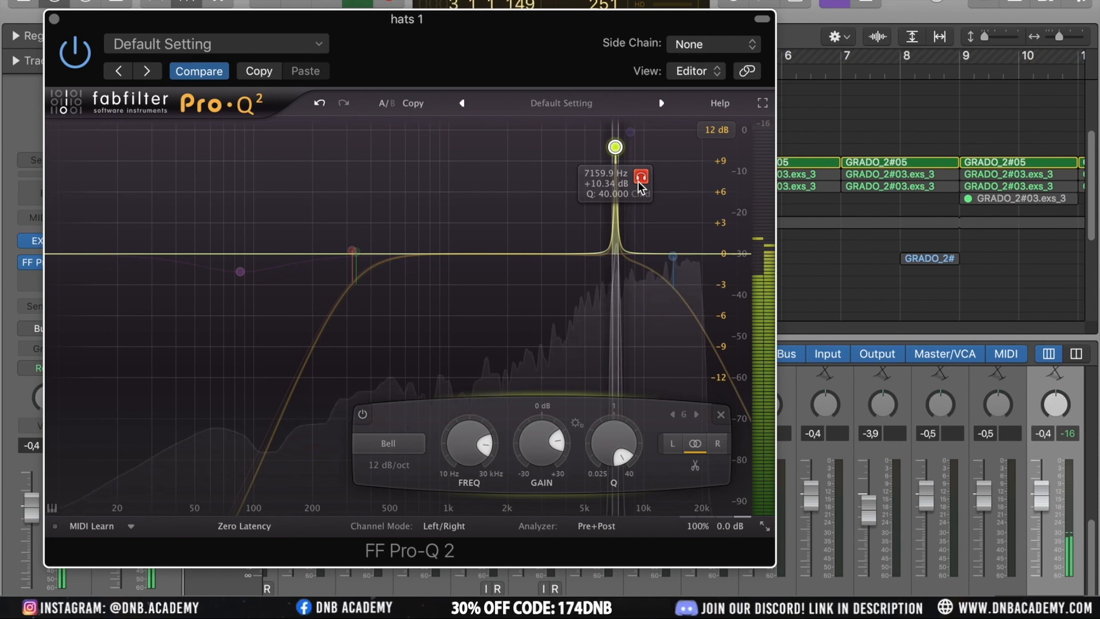
Turn the narrow bell into a cut at about 10579 Hz with -5.29 dB gain
{"action": "left_click_drag", "start_coordinate": [639, 181], "coordinate": [676, 195]}
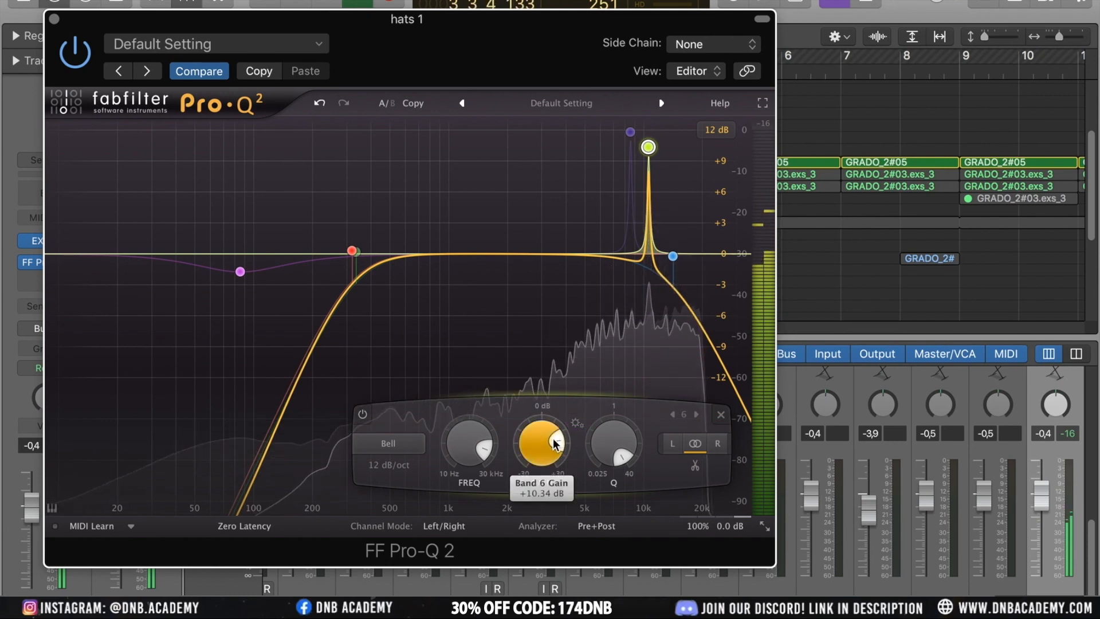
{"action": "left_click_drag", "start_coordinate": [555, 444], "coordinate": [528, 440]}
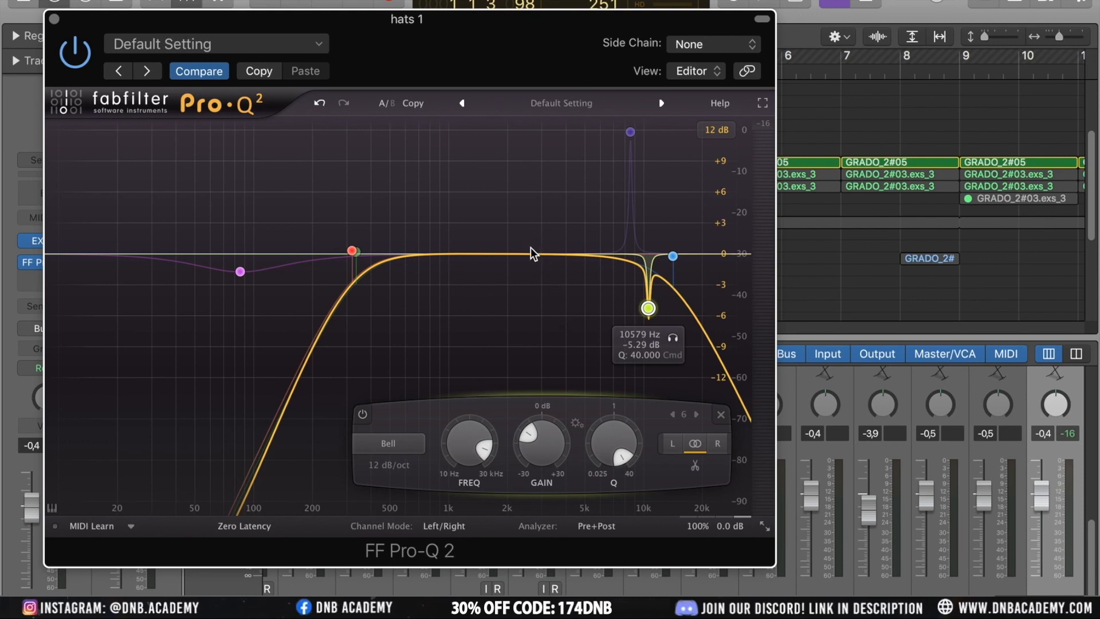
Add a wide bell around 14111 Hz, nudge the cut slightly lower, and disable the new bell
{"action": "left_click_drag", "start_coordinate": [530, 254], "coordinate": [641, 240]}
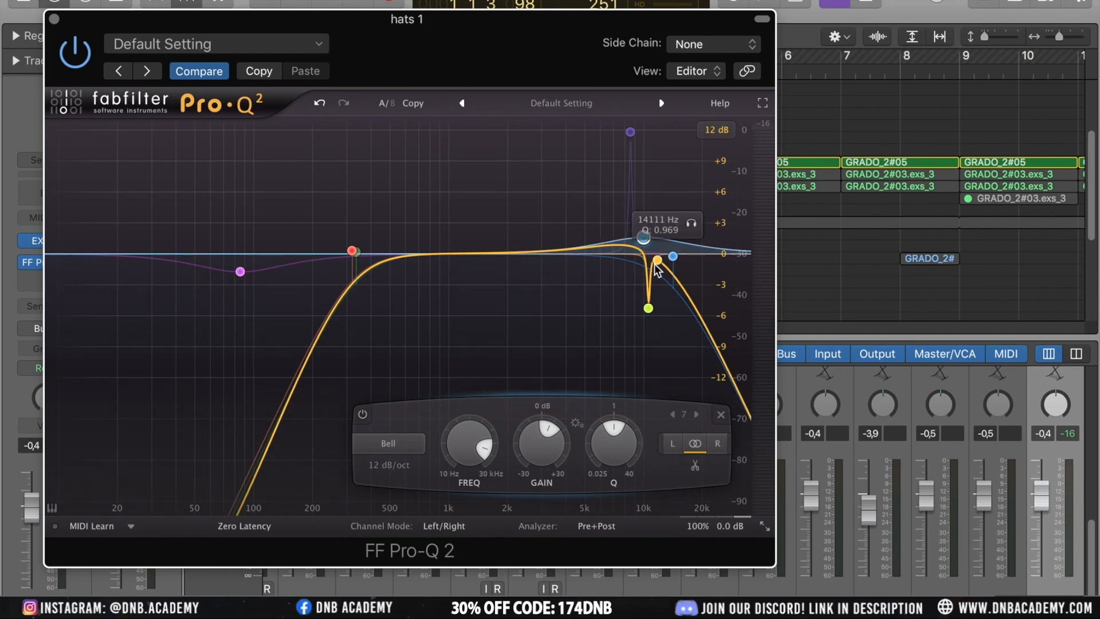
{"action": "left_click_drag", "start_coordinate": [648, 312], "coordinate": [647, 318]}
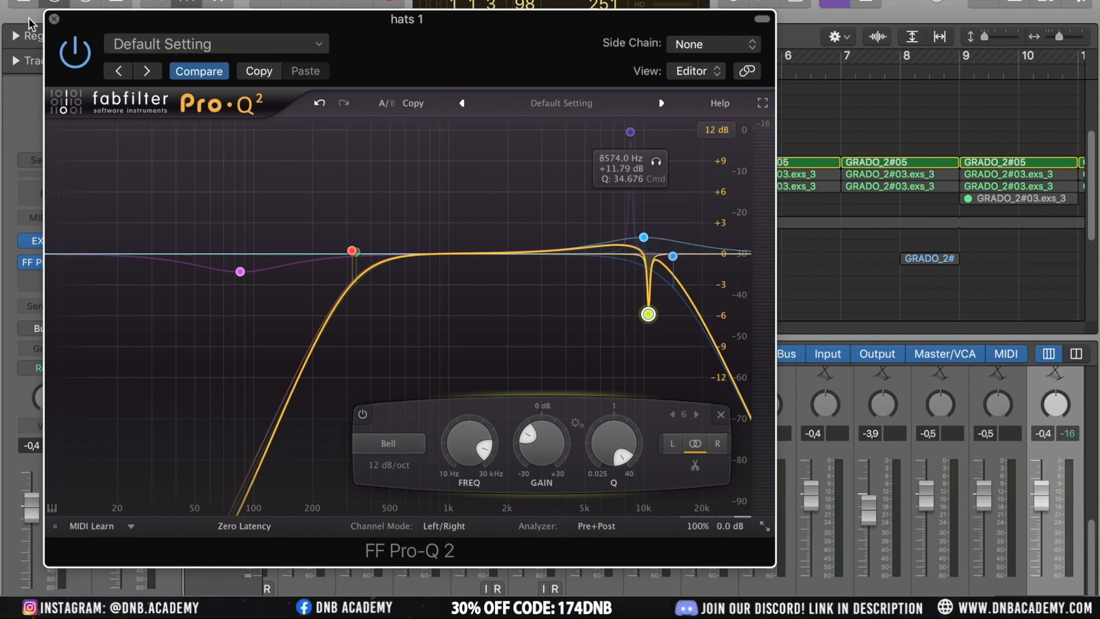
{"action": "right_click", "coordinate": [647, 237]}
{"action": "left_click", "coordinate": [671, 253]}
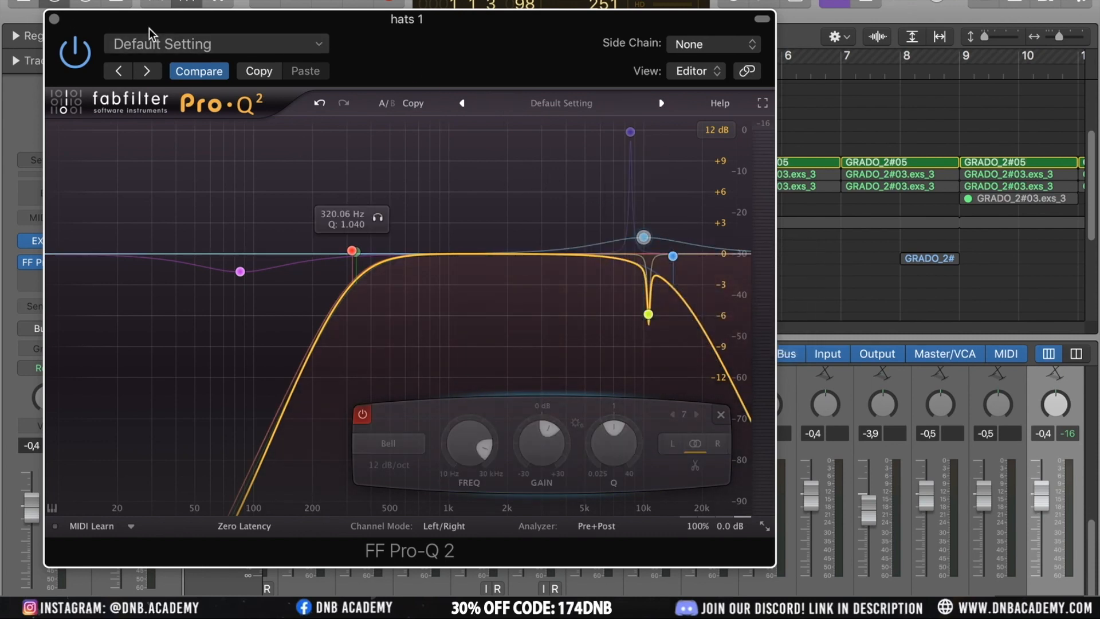
Close the EQ, start playback and unsolo the hats 1 track
{"action": "left_click", "coordinate": [54, 18]}
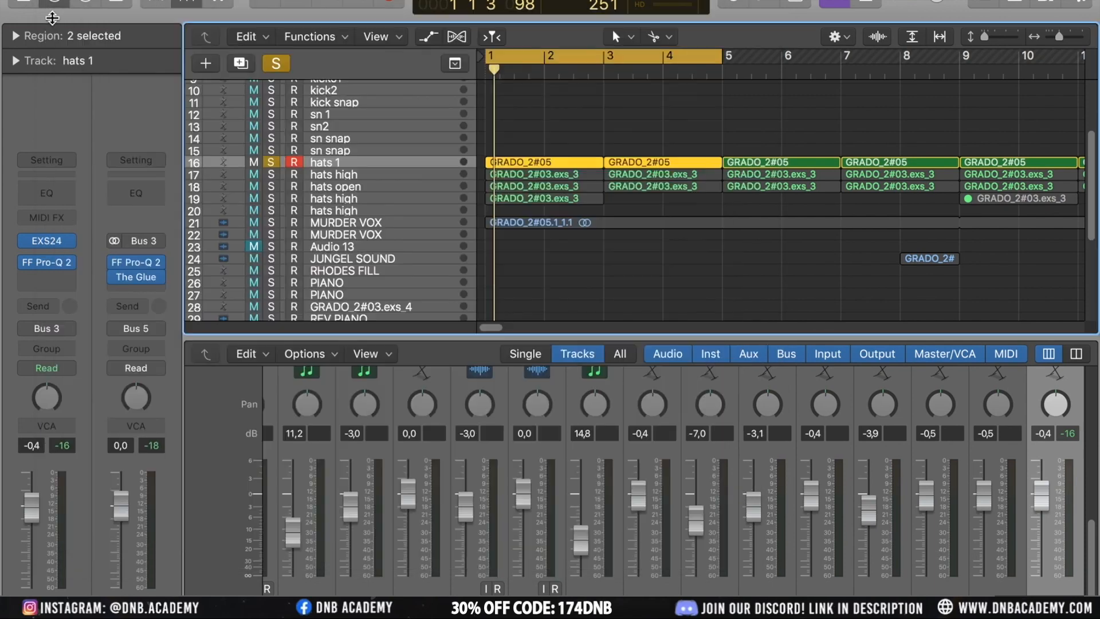
{"action": "key", "text": "space"}
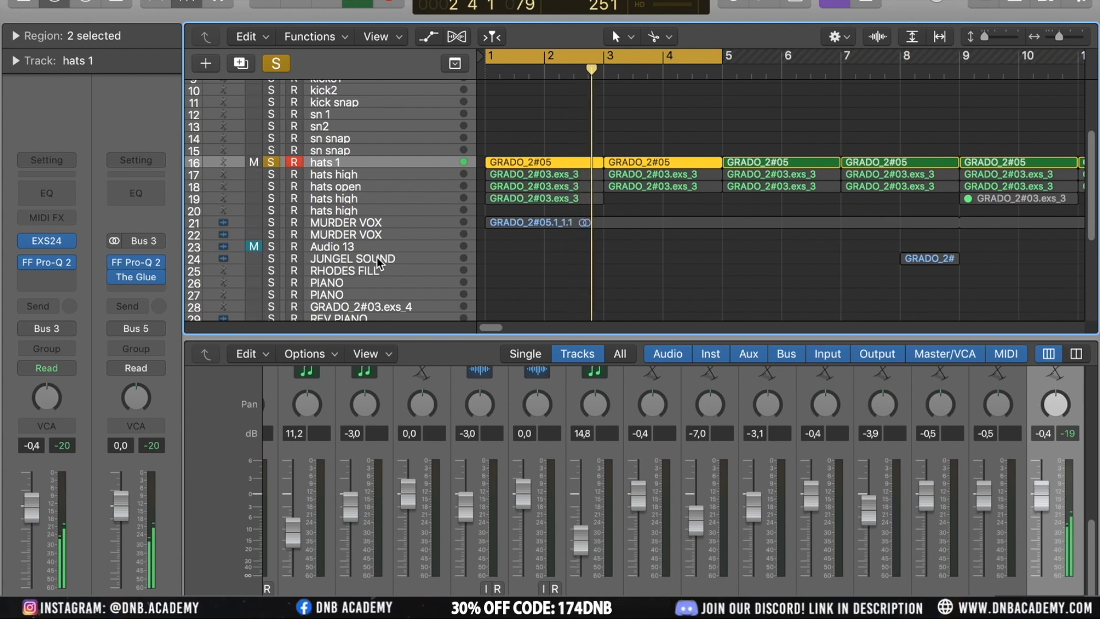
{"action": "left_click", "coordinate": [279, 162]}
Look through the hat tracks, selecting each and scrolling the track list
{"action": "left_click", "coordinate": [347, 175]}
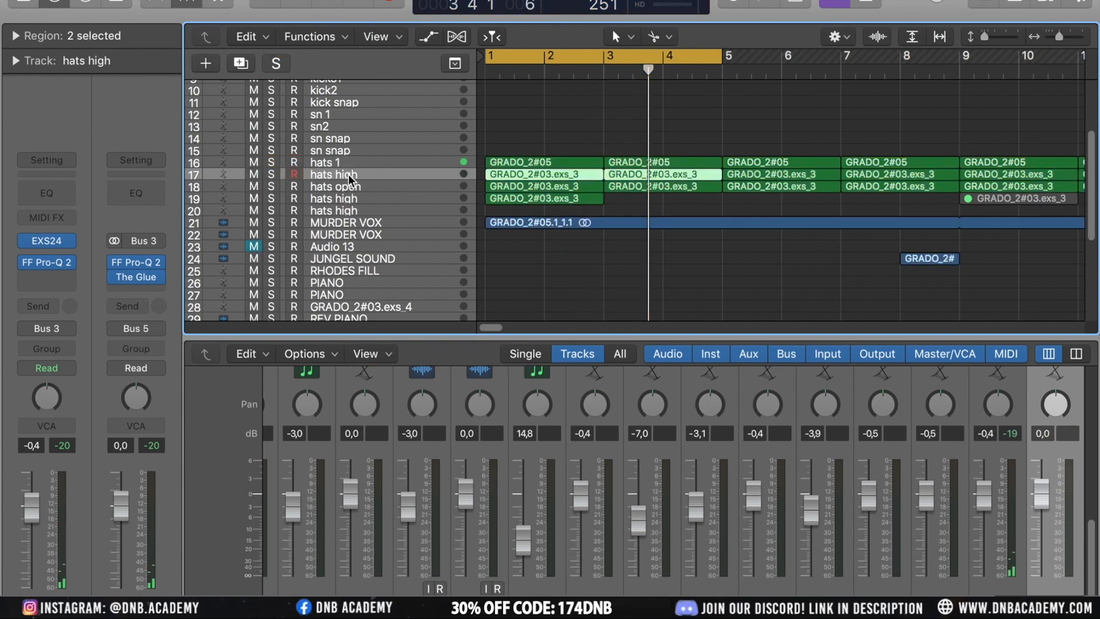
{"action": "left_click", "coordinate": [332, 165]}
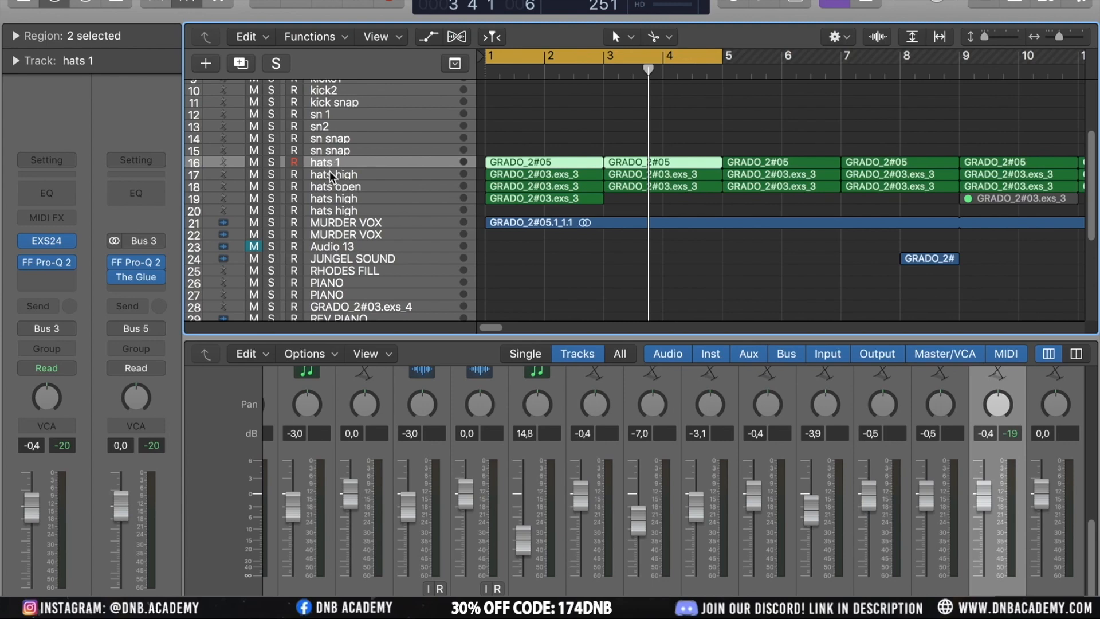
{"action": "left_click", "coordinate": [335, 175]}
{"action": "left_click", "coordinate": [348, 188]}
{"action": "scroll", "coordinate": [347, 190], "scroll_direction": "down", "scroll_amount": 6}
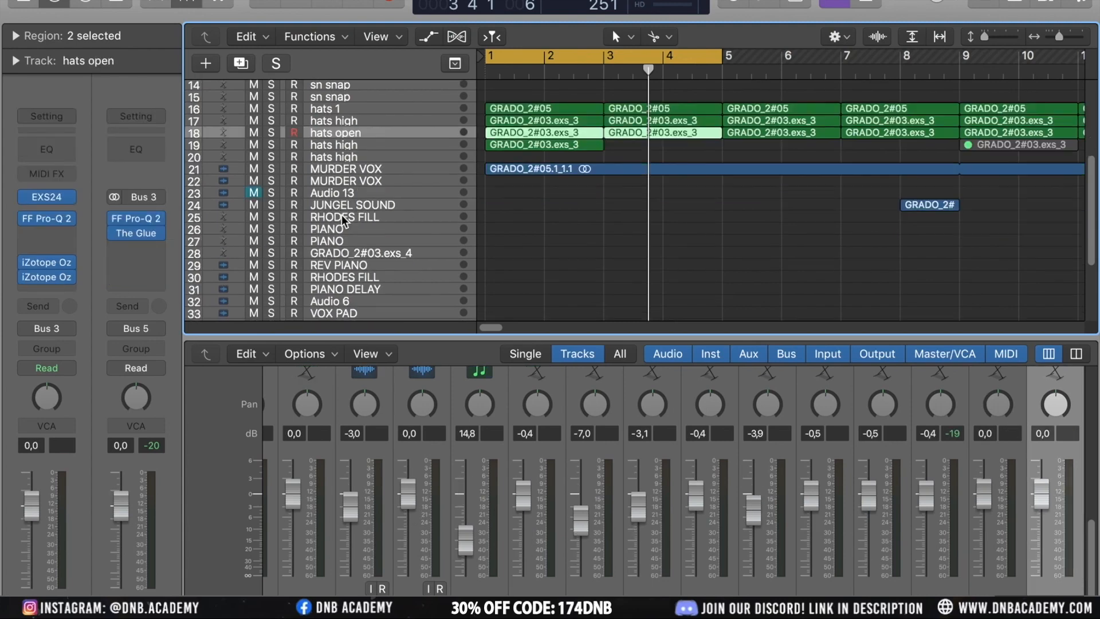
{"action": "scroll", "coordinate": [343, 218], "scroll_direction": "up", "scroll_amount": 6}
{"action": "scroll", "coordinate": [344, 219], "scroll_direction": "up", "scroll_amount": 3}
{"action": "scroll", "coordinate": [343, 220], "scroll_direction": "down", "scroll_amount": 7}
{"action": "scroll", "coordinate": [344, 220], "scroll_direction": "down", "scroll_amount": 1}
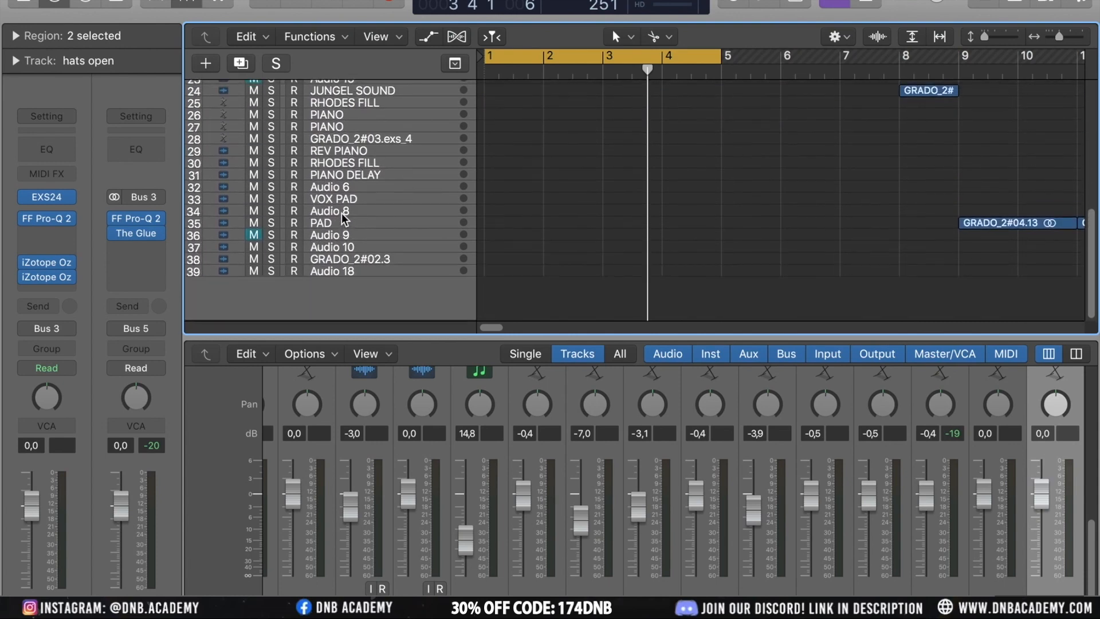
{"action": "scroll", "coordinate": [344, 219], "scroll_direction": "right", "scroll_amount": 5}
{"action": "scroll", "coordinate": [344, 220], "scroll_direction": "up", "scroll_amount": 8}
{"action": "scroll", "coordinate": [343, 217], "scroll_direction": "left", "scroll_amount": 5}
{"action": "scroll", "coordinate": [343, 218], "scroll_direction": "down", "scroll_amount": 10}
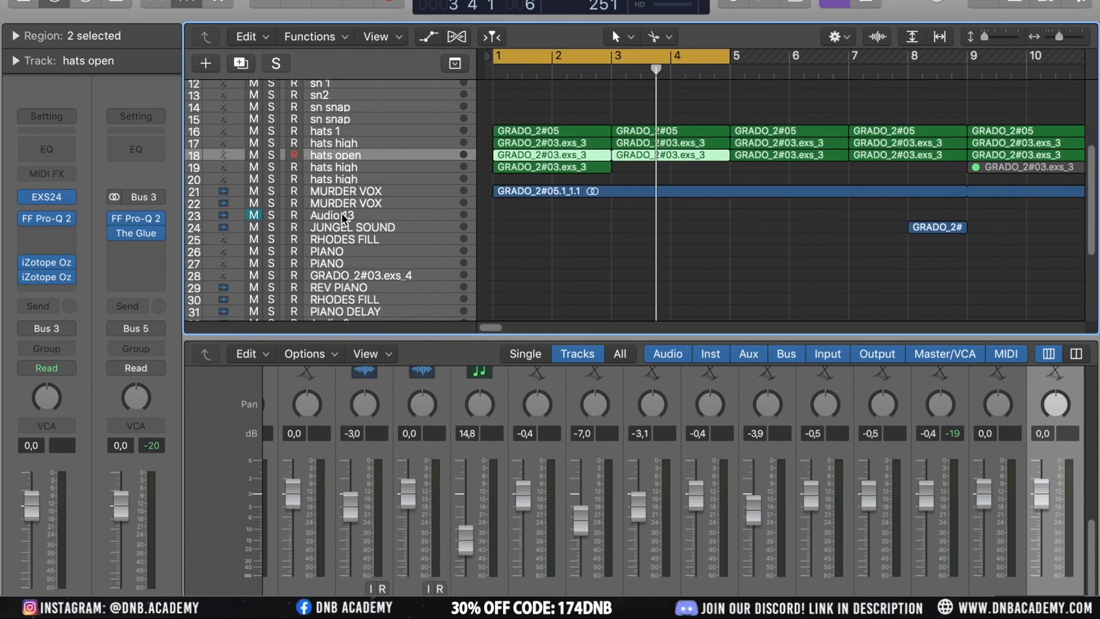
{"action": "scroll", "coordinate": [343, 218], "scroll_direction": "up", "scroll_amount": 6}
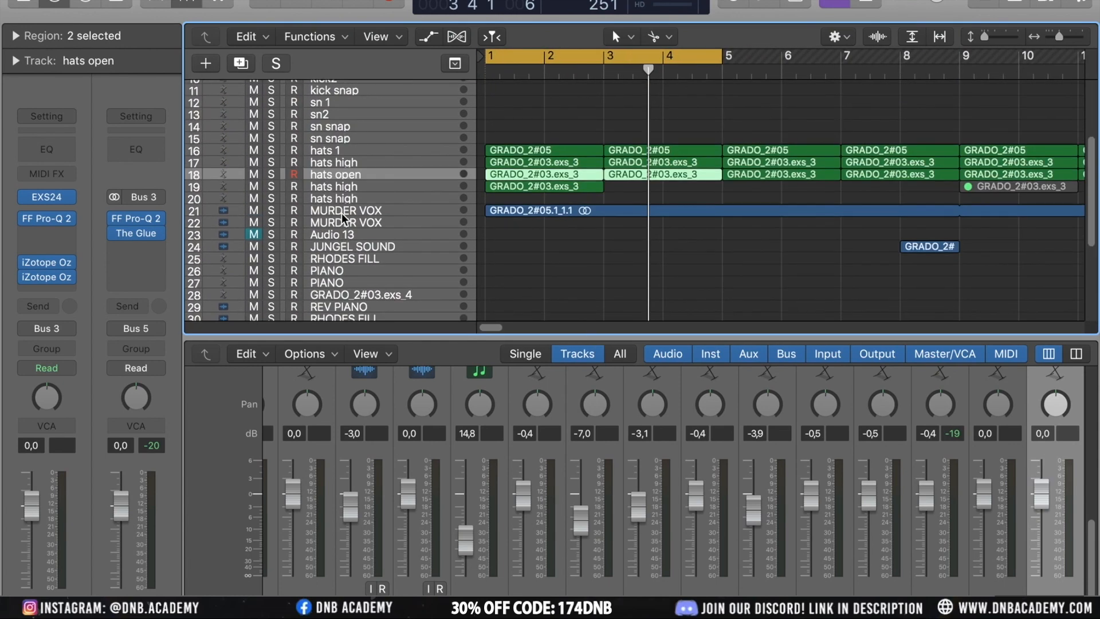
{"action": "left_click", "coordinate": [352, 164]}
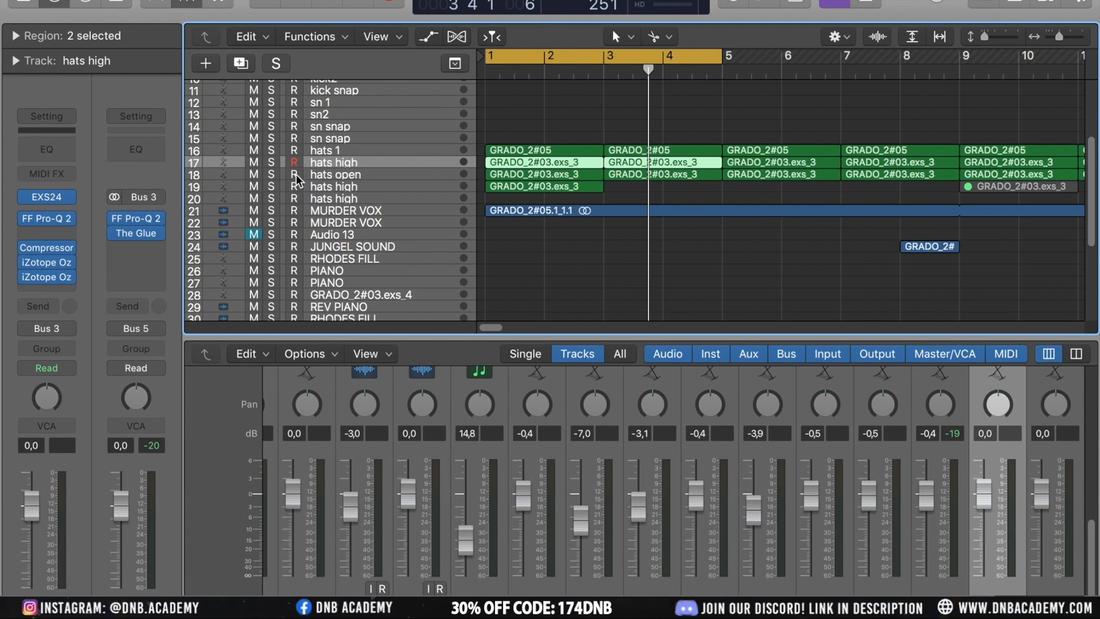
{"action": "left_click", "coordinate": [329, 153]}
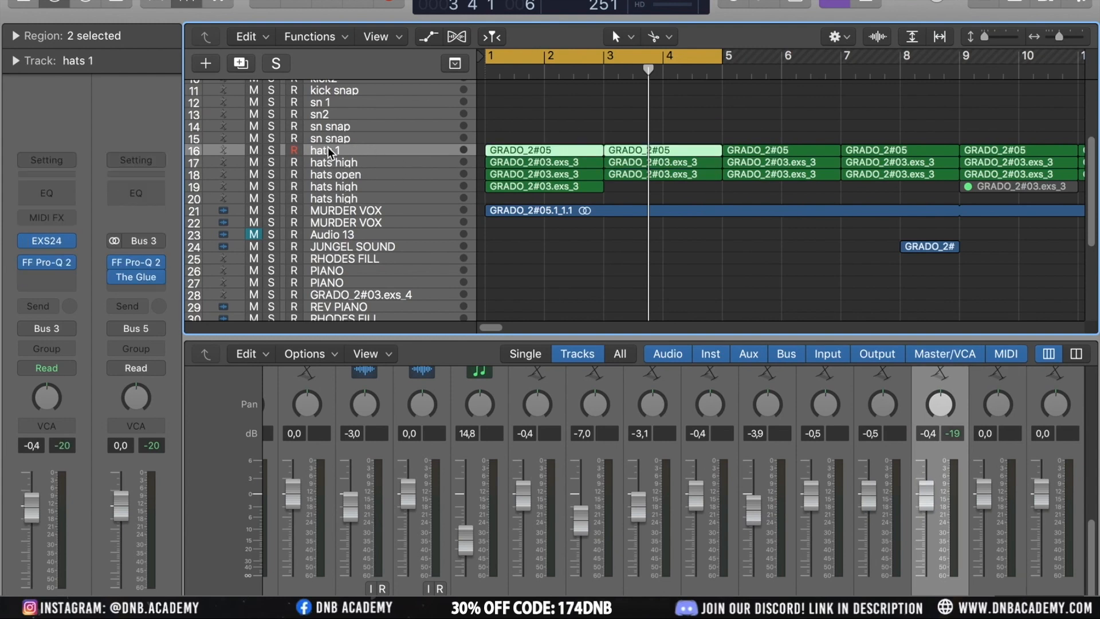
Solo hats high, play it, and inspect its region's notes in the Piano Roll
{"action": "left_click", "coordinate": [271, 163]}
{"action": "key", "text": "space"}
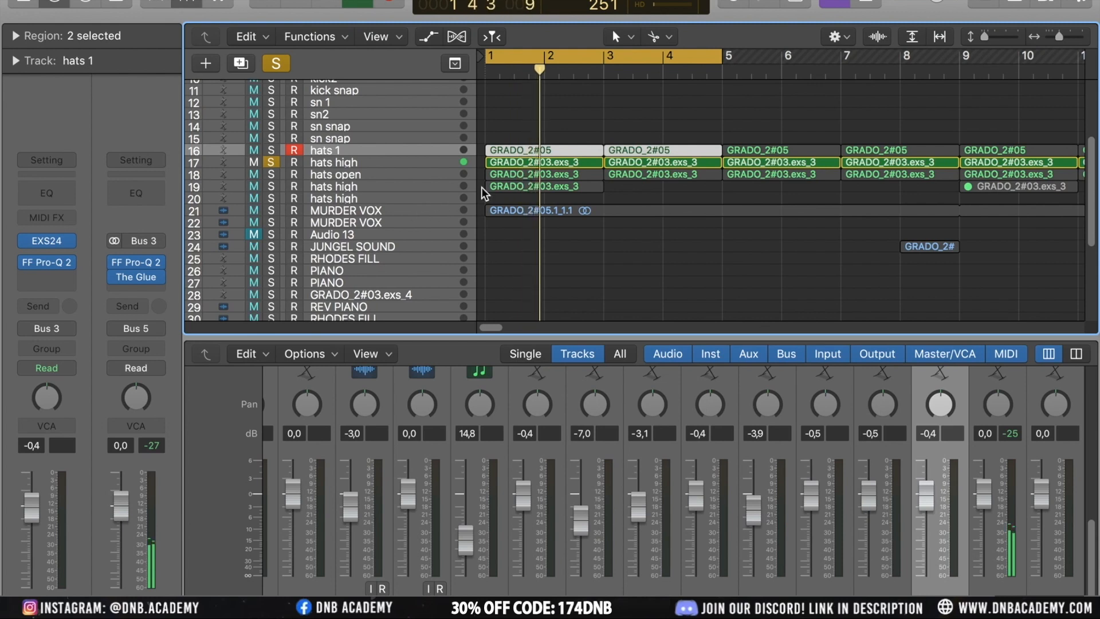
{"action": "left_click", "coordinate": [353, 167]}
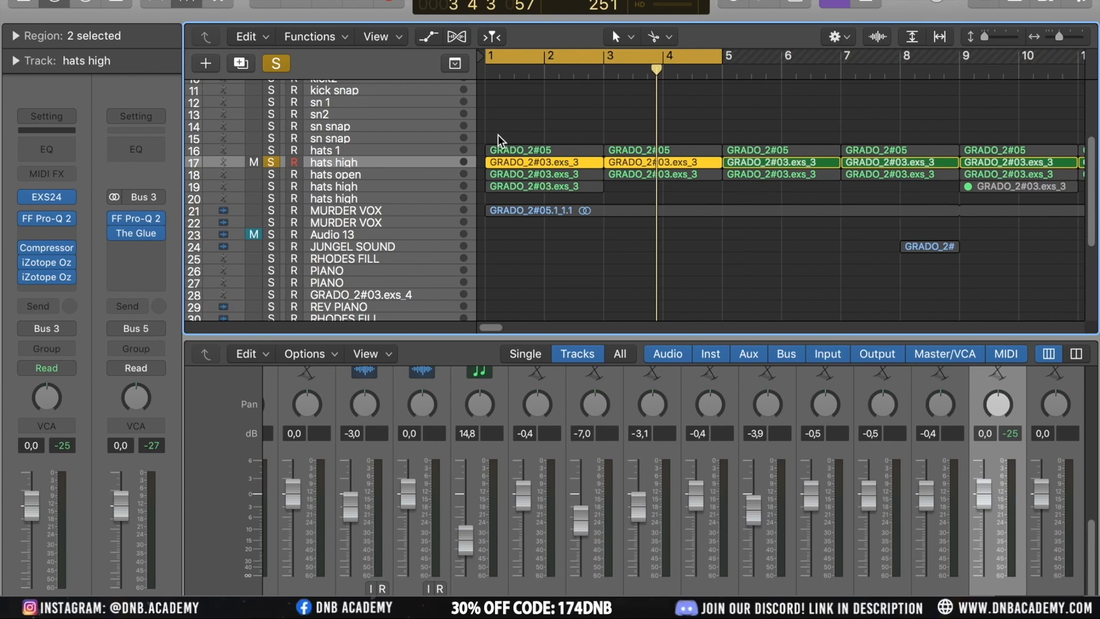
{"action": "double_click", "coordinate": [536, 166]}
{"action": "scroll", "coordinate": [645, 370], "scroll_direction": "left", "scroll_amount": 10}
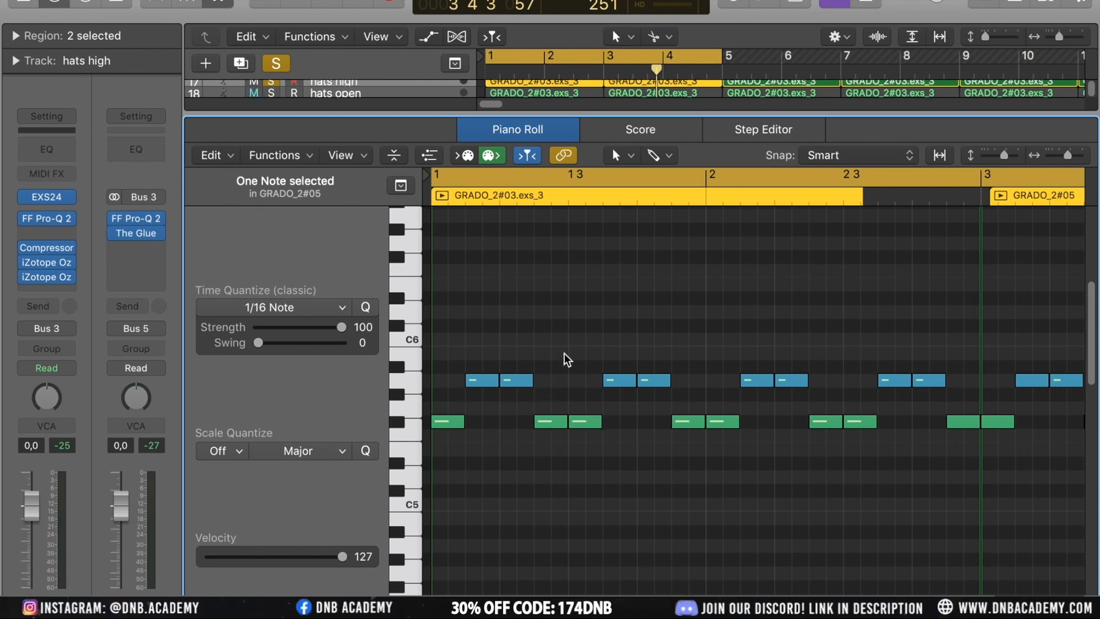
{"action": "key", "text": "x"}
{"action": "scroll", "coordinate": [531, 217], "scroll_direction": "up", "scroll_amount": 5}
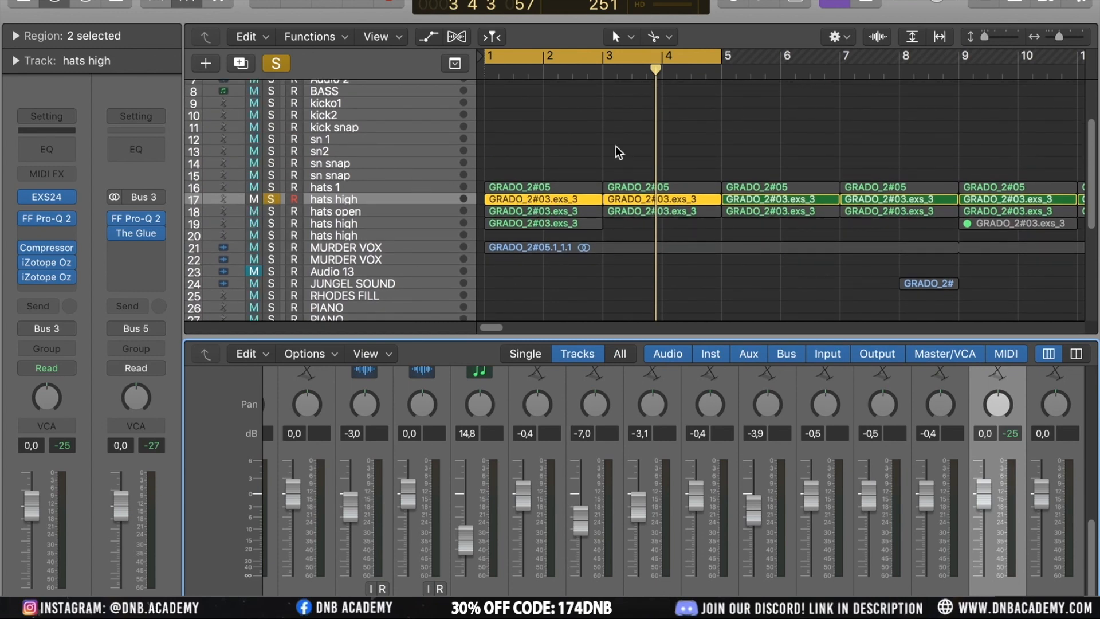
Open the hats high Pro-Q 2 and move its low cut to about 382 Hz
{"action": "left_click", "coordinate": [54, 222]}
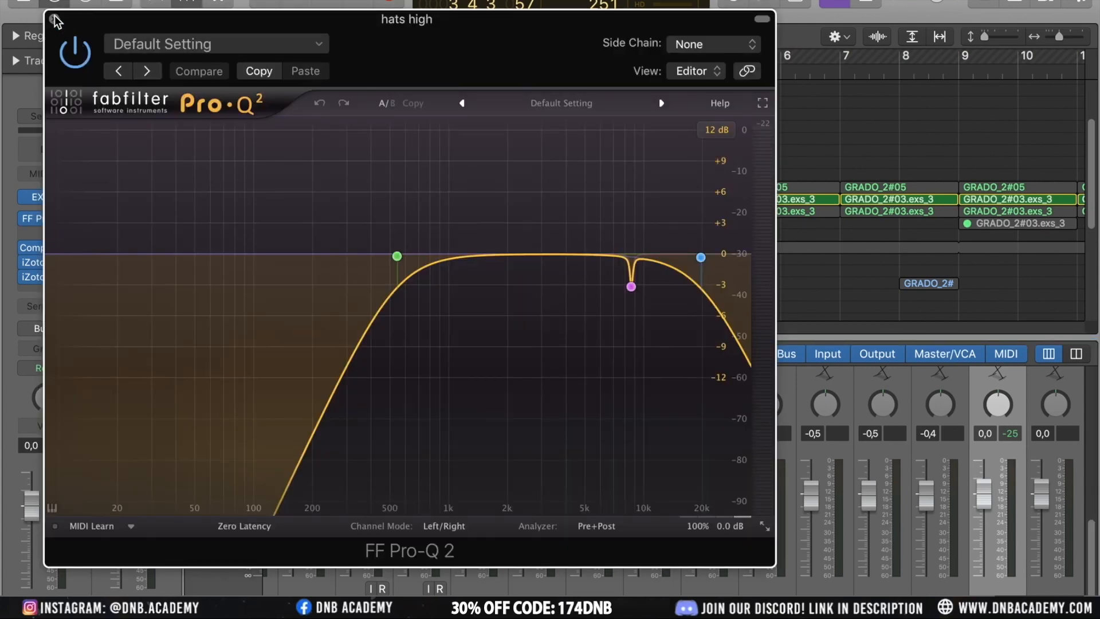
{"action": "mouse_move", "coordinate": [631, 287]}
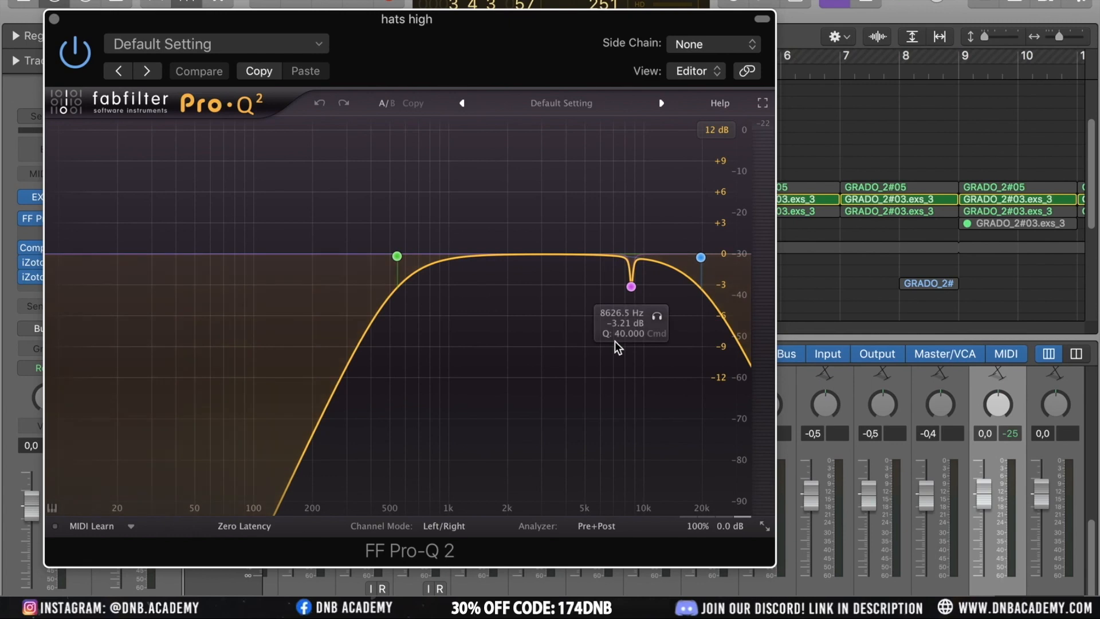
{"action": "left_click", "coordinate": [631, 286]}
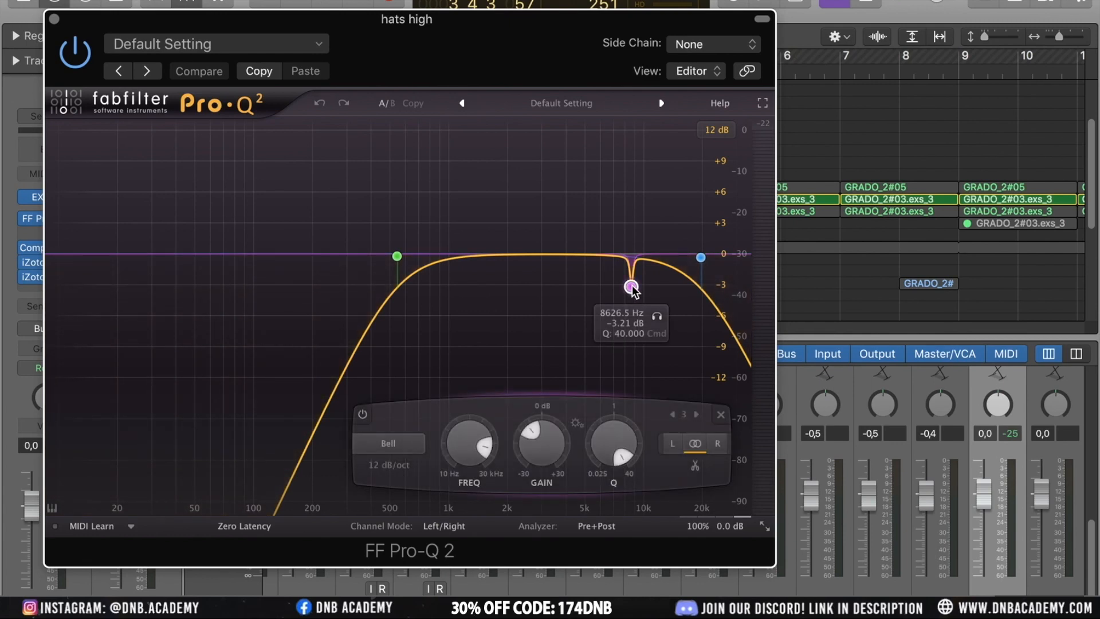
{"action": "mouse_move", "coordinate": [404, 264]}
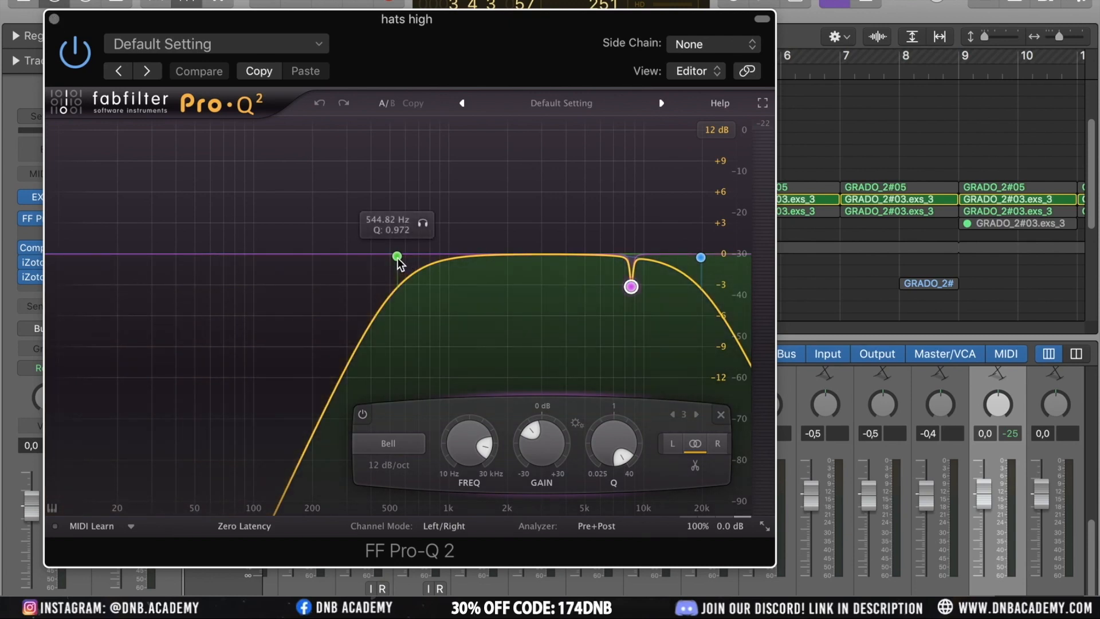
{"action": "left_click_drag", "start_coordinate": [397, 257], "coordinate": [268, 256]}
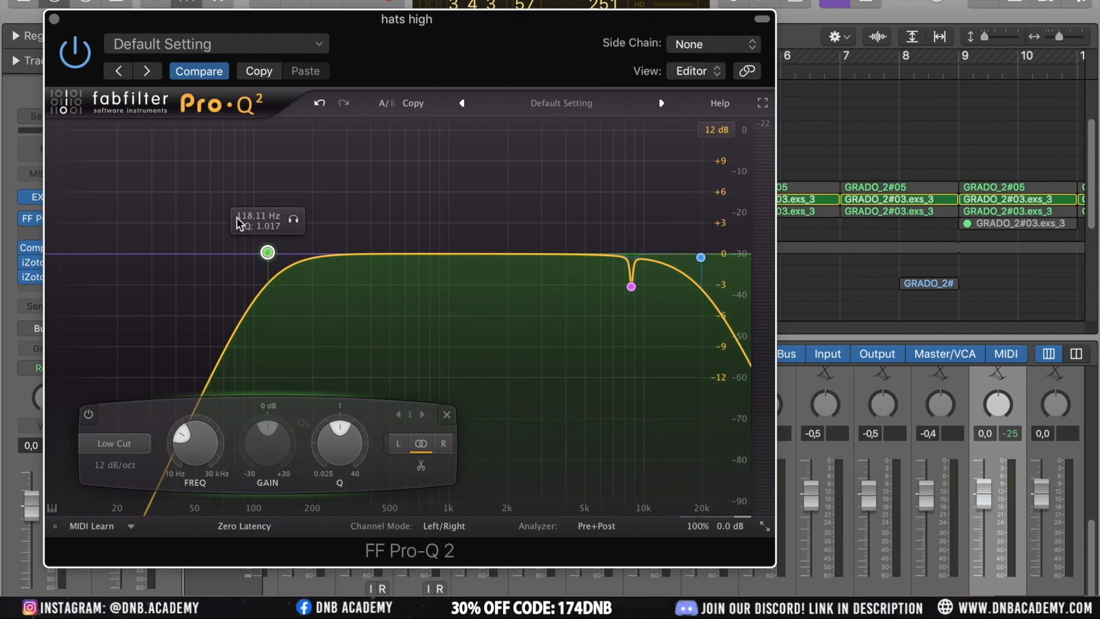
{"action": "left_click_drag", "start_coordinate": [267, 255], "coordinate": [368, 256]}
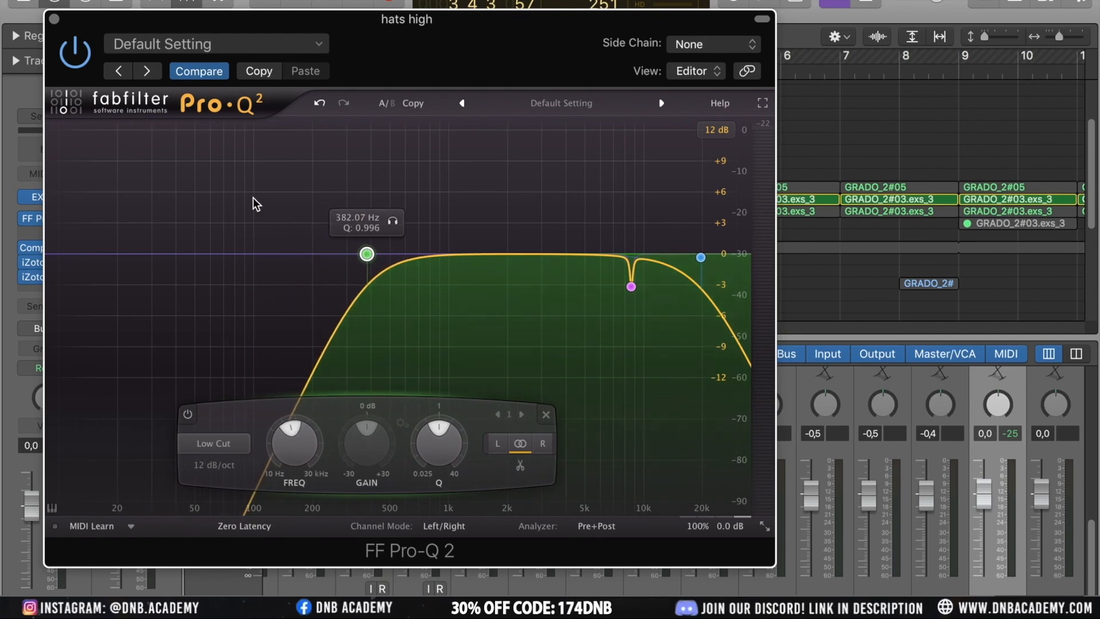
{"action": "left_click", "coordinate": [54, 19]}
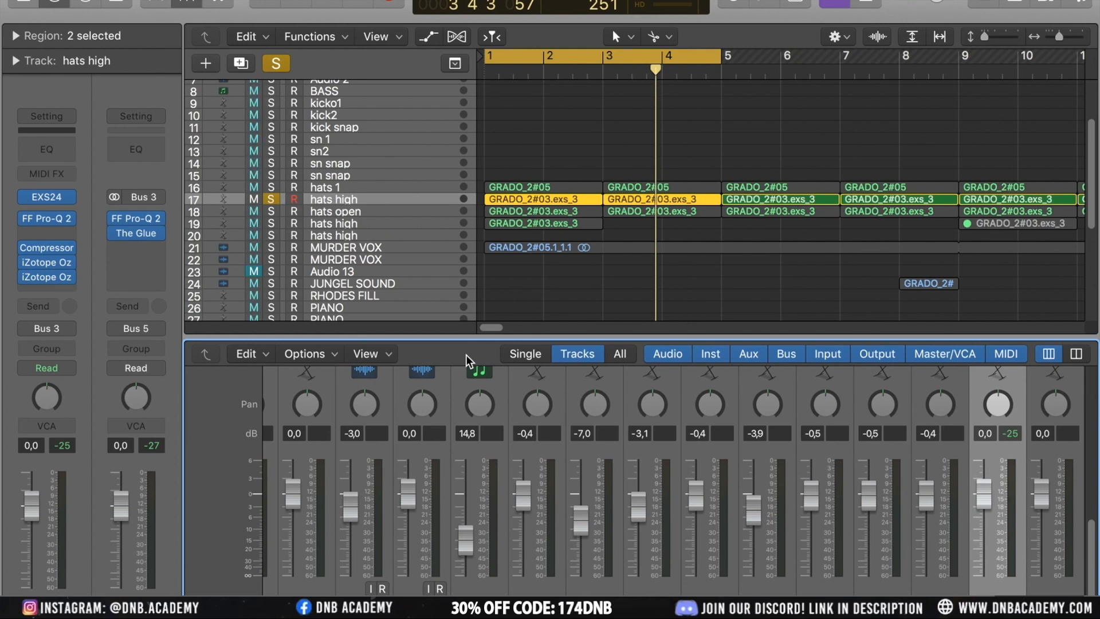
Switch the solo from hats high to hats open and reselect hats high
{"action": "left_click", "coordinate": [272, 199]}
{"action": "left_click", "coordinate": [272, 211]}
{"action": "left_click", "coordinate": [380, 217]}
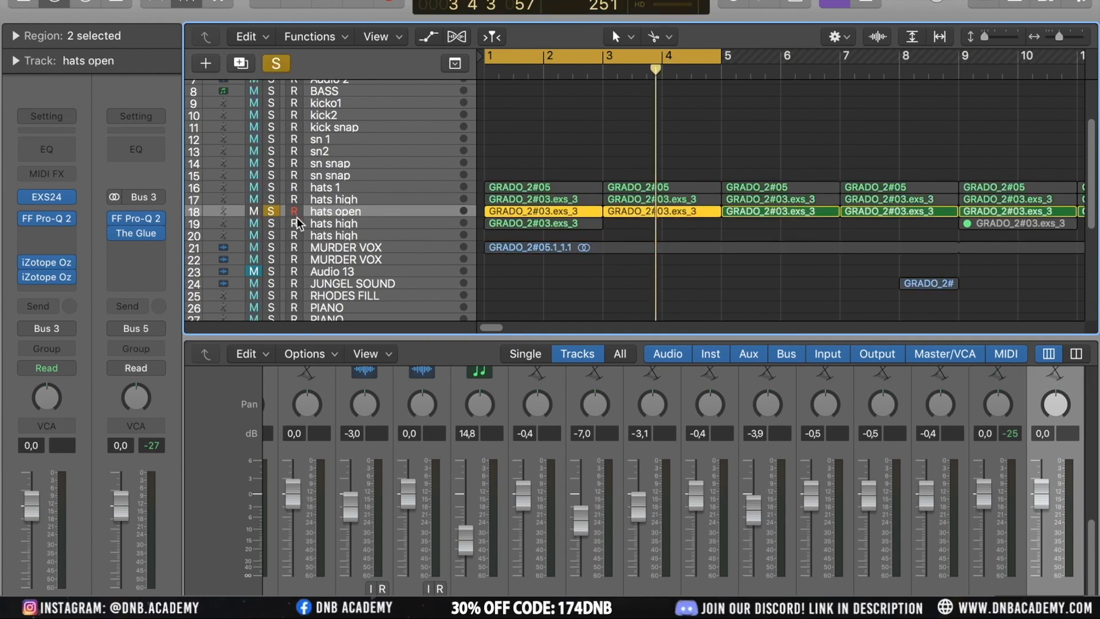
{"action": "left_click", "coordinate": [324, 200]}
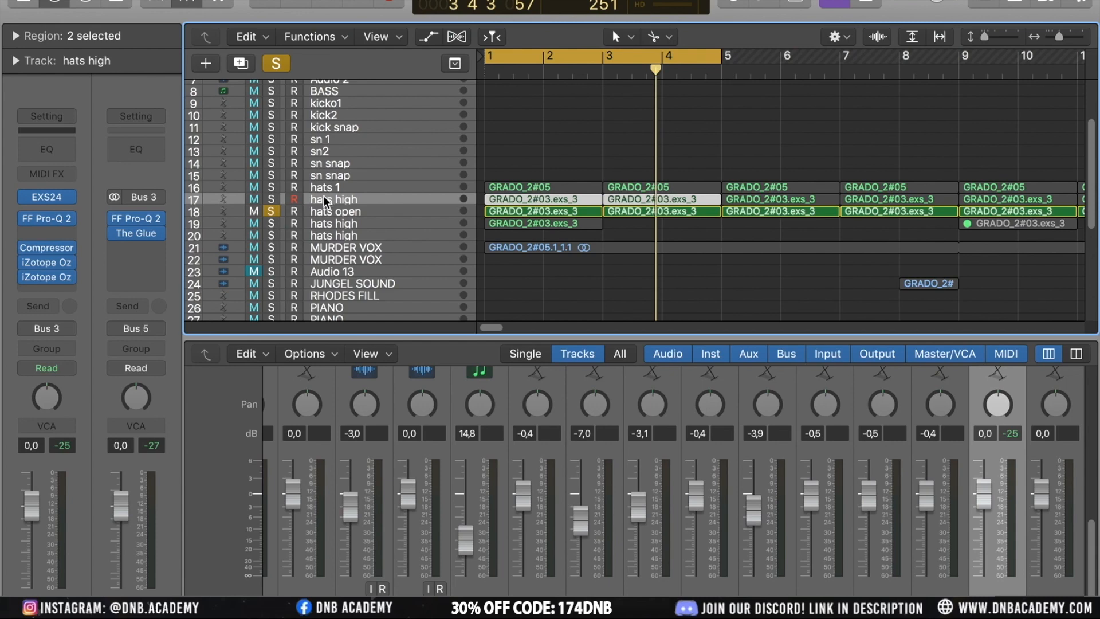
Open the Compressor on hats high and audition it during playback
{"action": "left_click", "coordinate": [52, 252]}
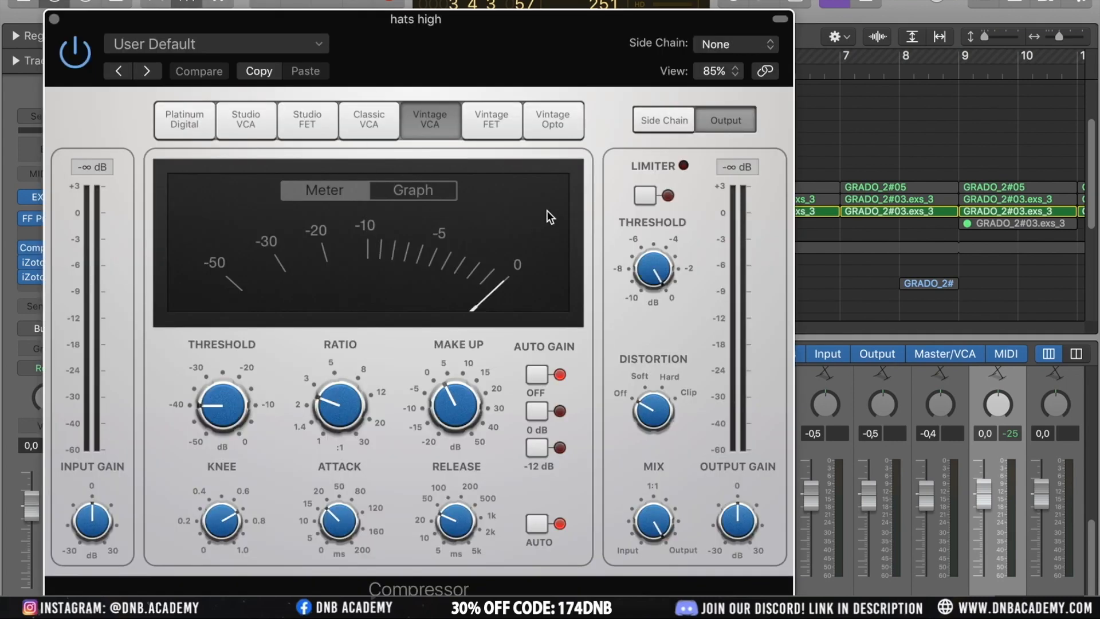
{"action": "key", "text": "space"}
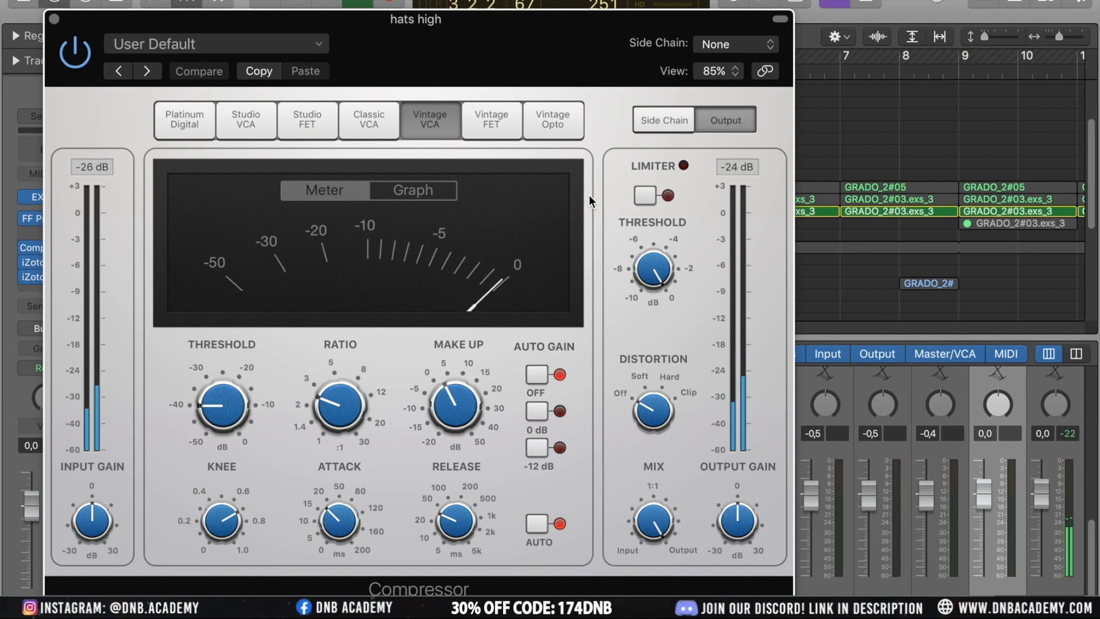
{"action": "left_click", "coordinate": [53, 19]}
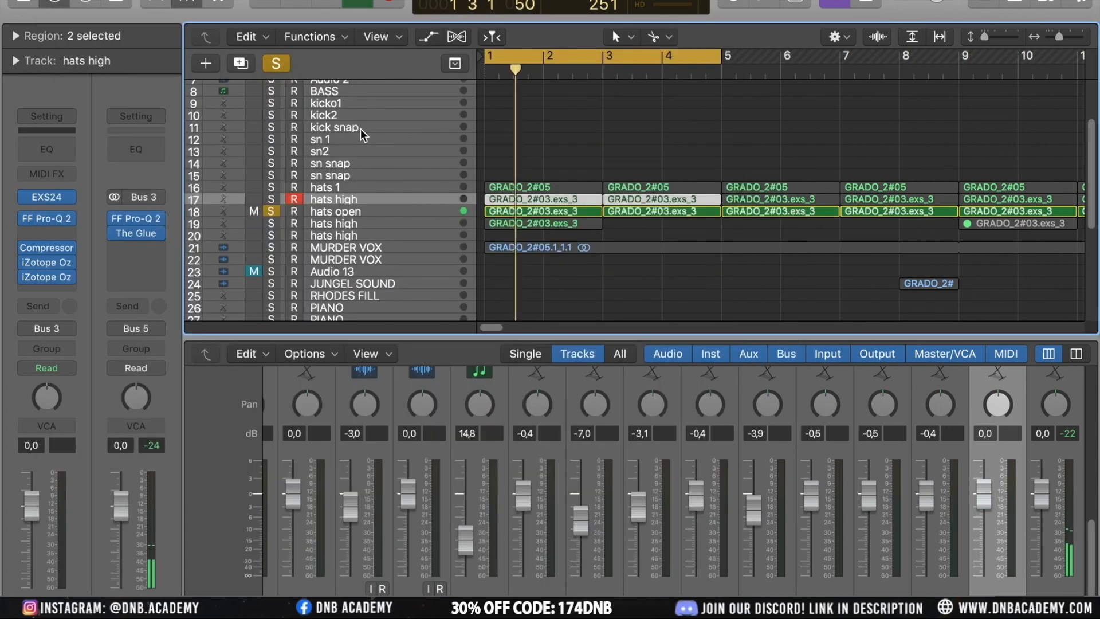
Solo both hats high and hats open and reopen the hats high Compressor
{"action": "left_click", "coordinate": [272, 201]}
{"action": "left_click", "coordinate": [273, 211]}
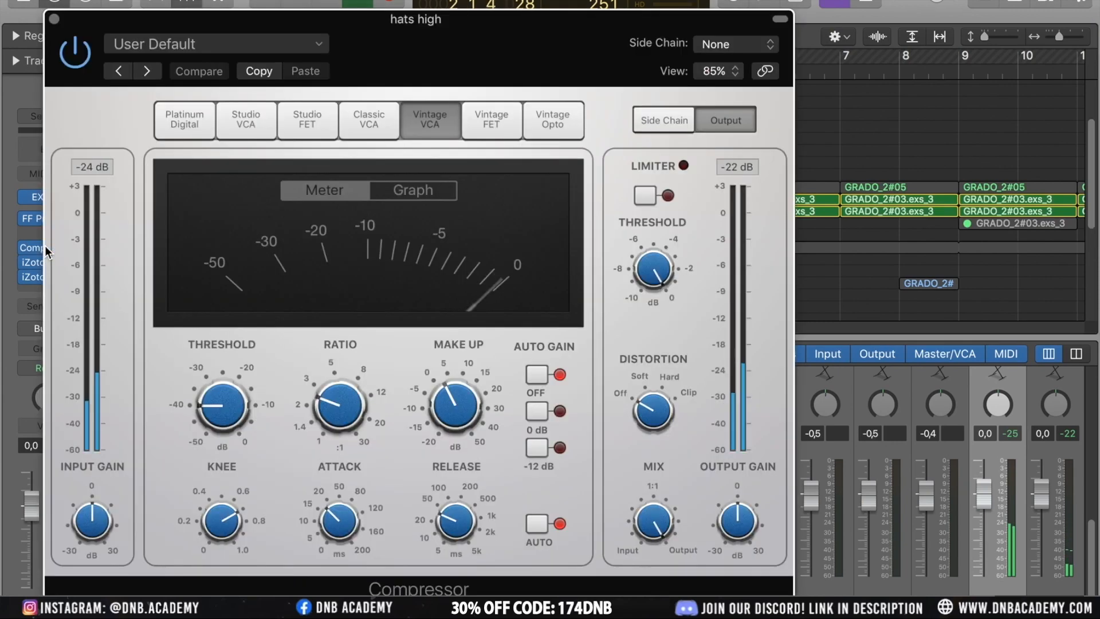
{"action": "left_click", "coordinate": [48, 250]}
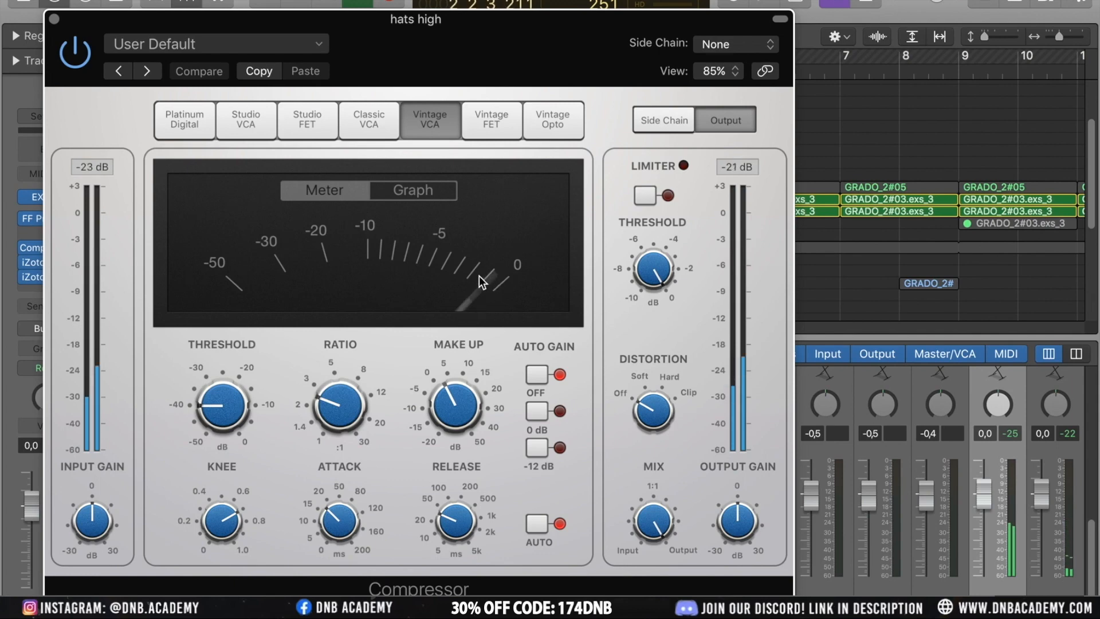
Examine the two iZotope Ozone instances on hats high, viewing their exciter and stereo imaging modules
{"action": "left_click", "coordinate": [54, 19]}
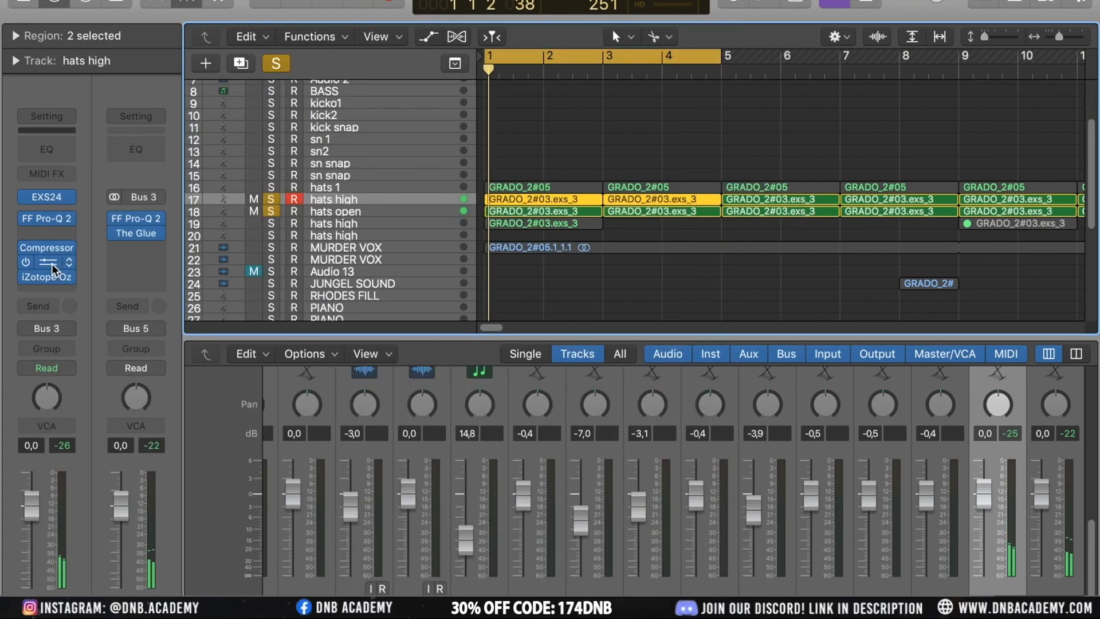
{"action": "left_click", "coordinate": [51, 270]}
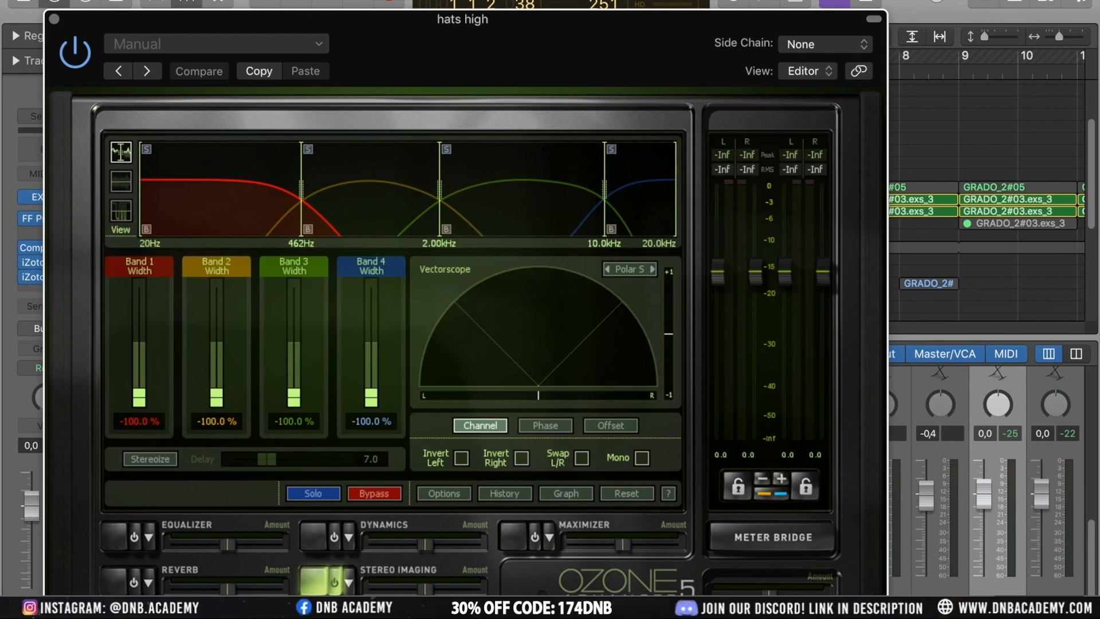
{"action": "left_click", "coordinate": [115, 617]}
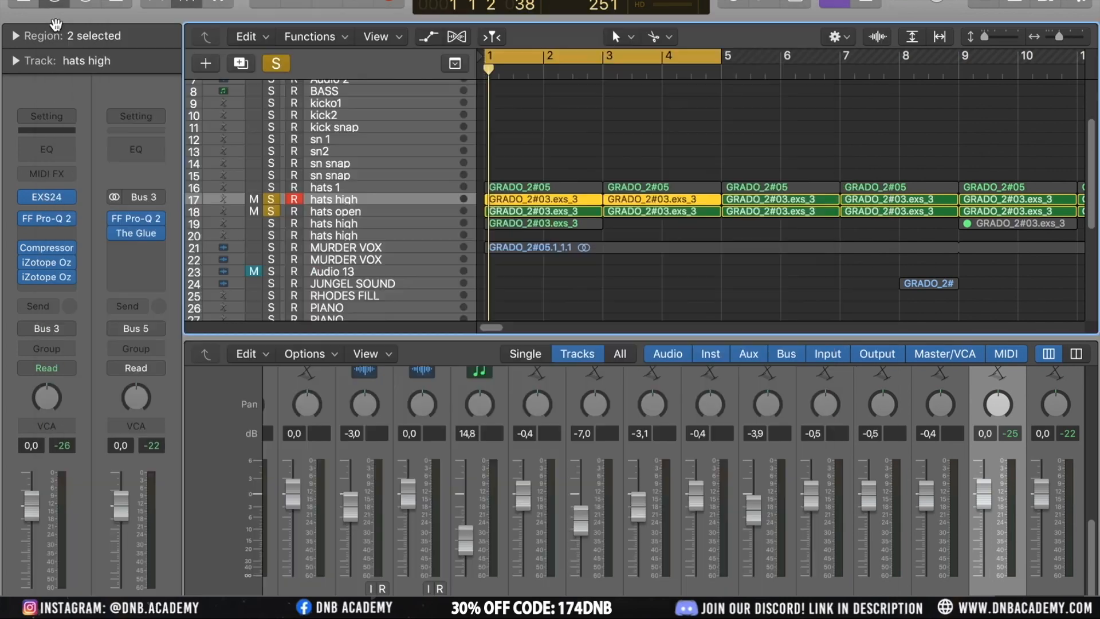
{"action": "left_click", "coordinate": [54, 19]}
{"action": "mouse_move", "coordinate": [50, 280]}
{"action": "left_click", "coordinate": [50, 280]}
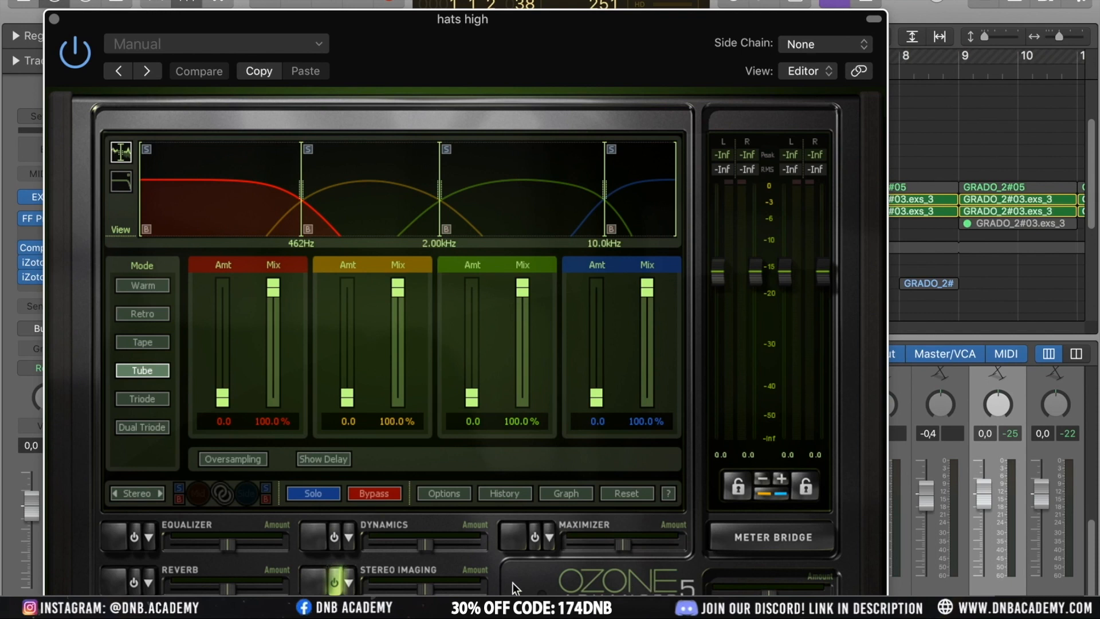
{"action": "left_click", "coordinate": [314, 584]}
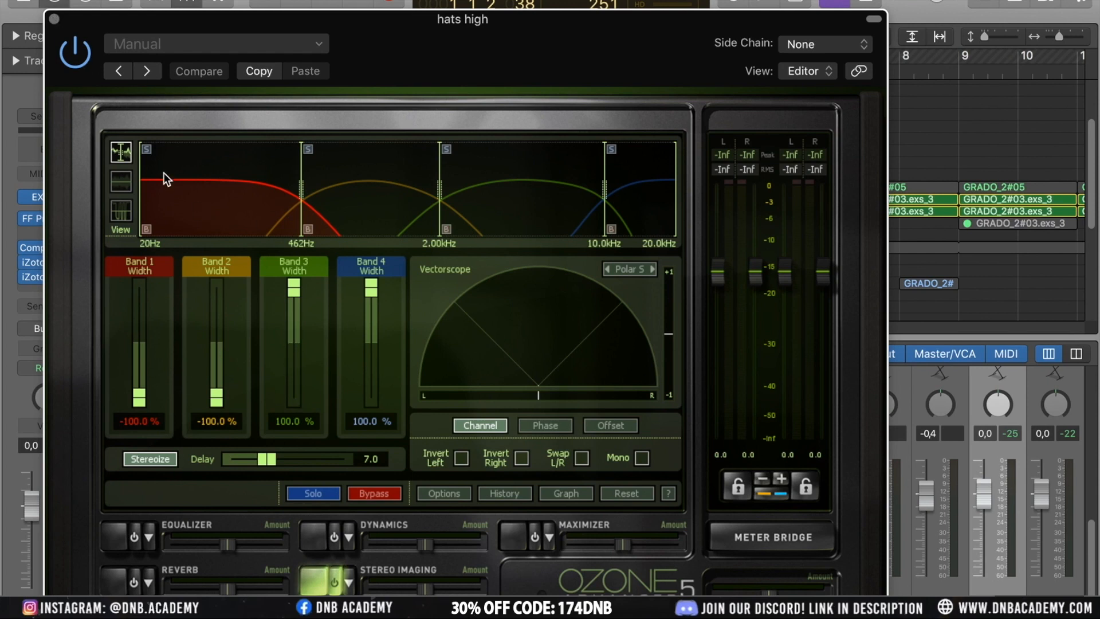
{"action": "left_click", "coordinate": [54, 19]}
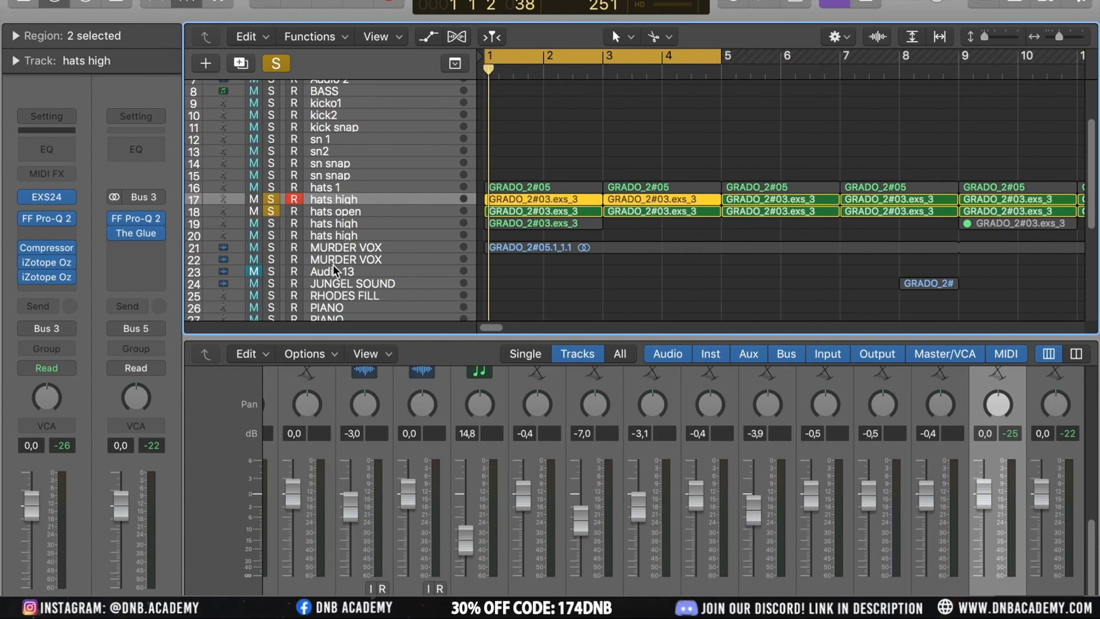
Unsolo hats high, select hats open and inspect its Pro-Q 2 EQ
{"action": "left_click", "coordinate": [279, 203]}
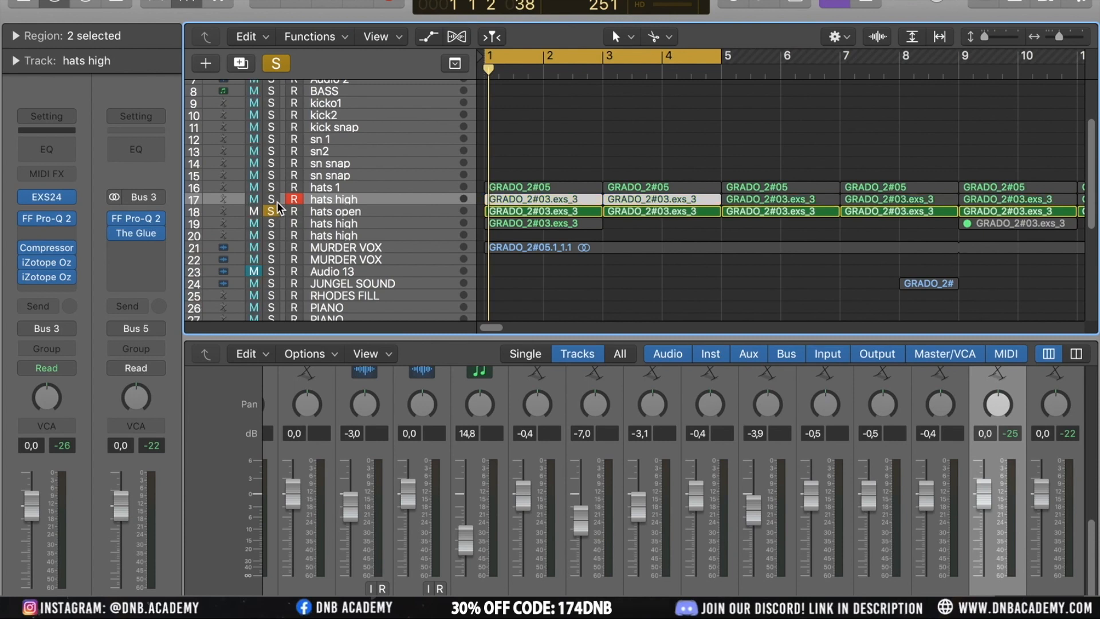
{"action": "left_click", "coordinate": [320, 213]}
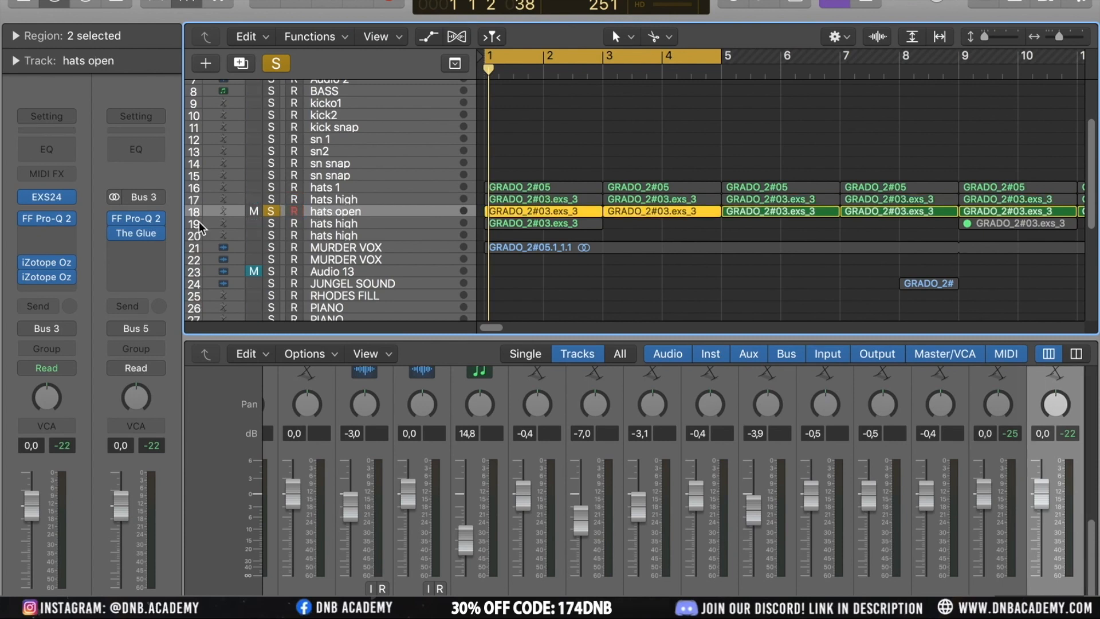
{"action": "mouse_move", "coordinate": [65, 228]}
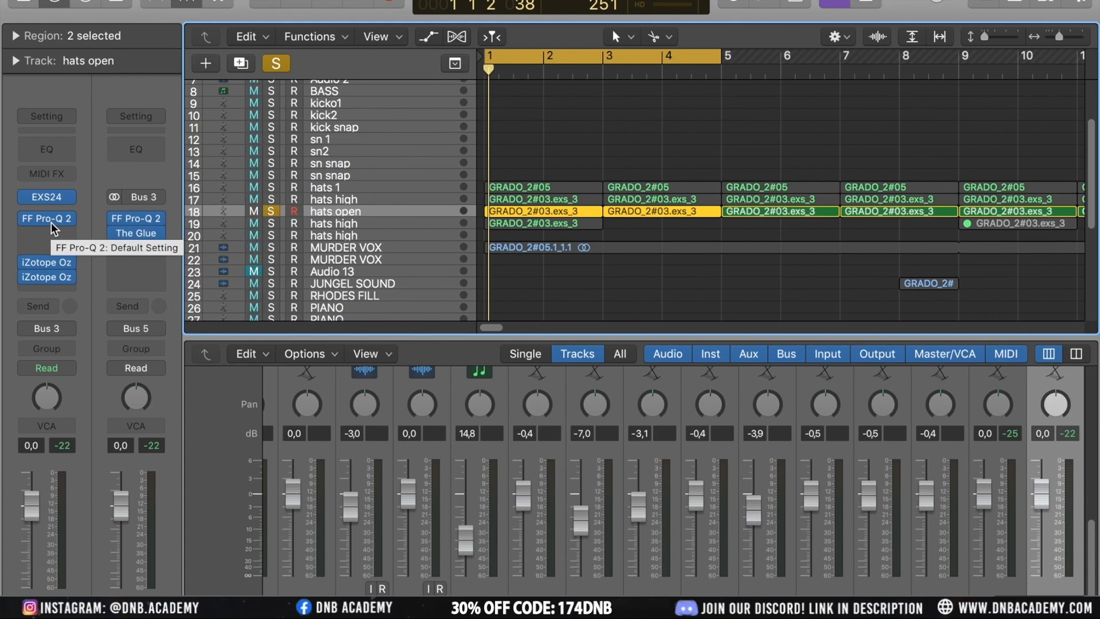
{"action": "left_click", "coordinate": [51, 223]}
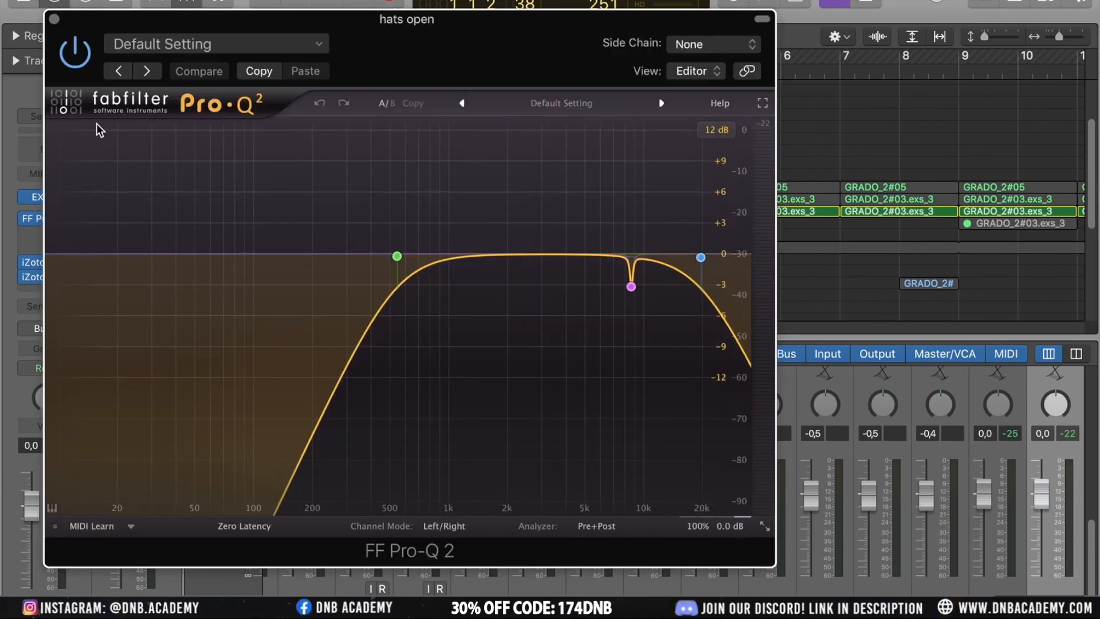
{"action": "left_click", "coordinate": [54, 20]}
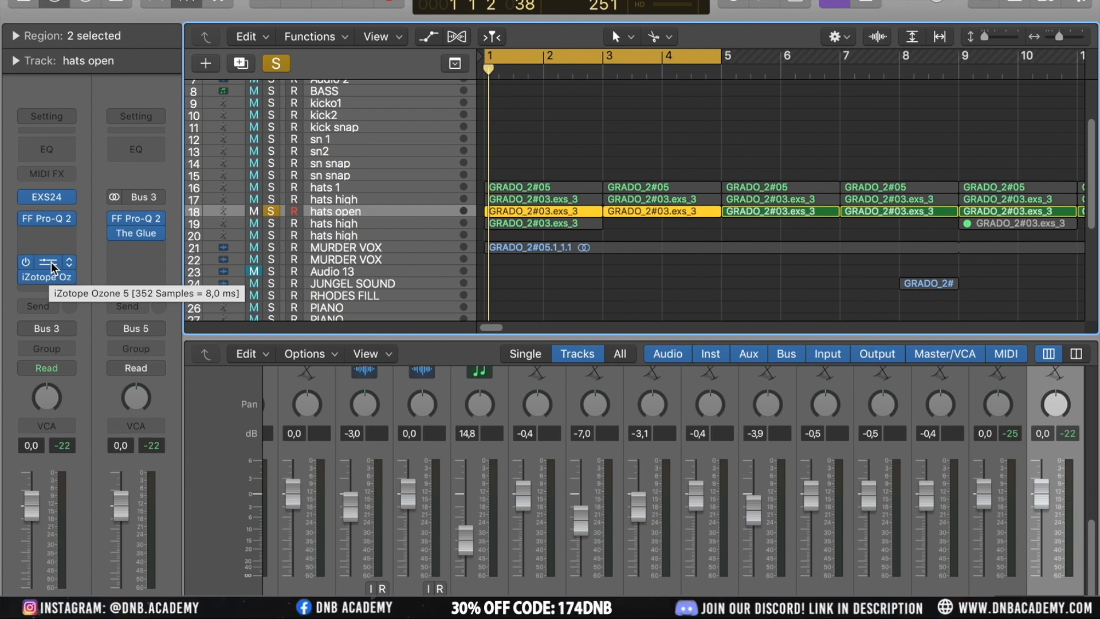
During playback, switch the solo from hats open to the second hats high track
{"action": "key", "text": "space"}
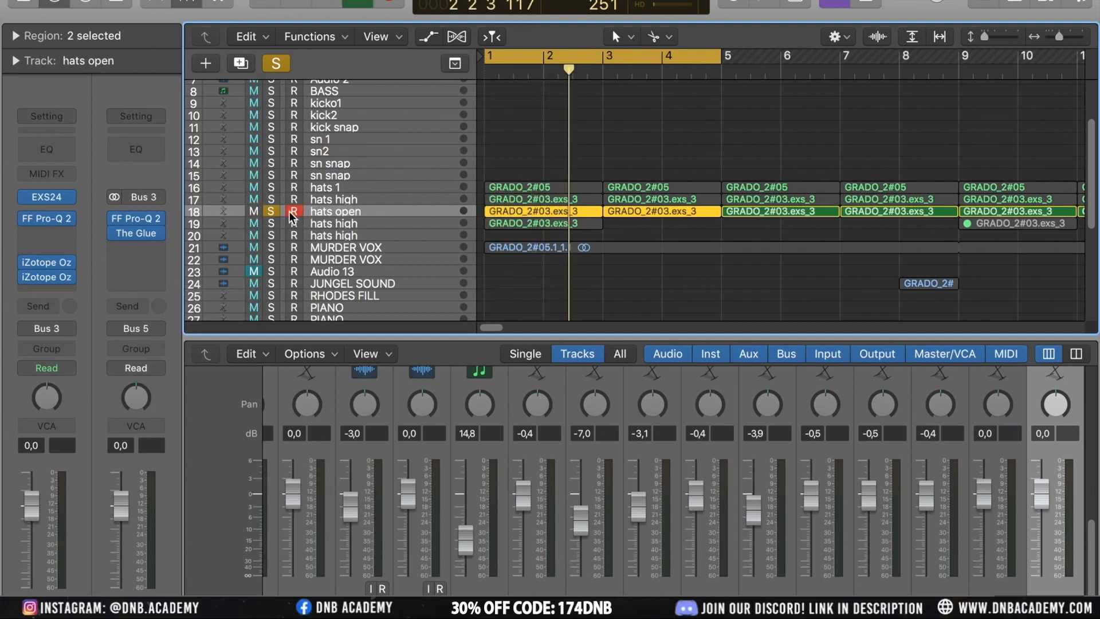
{"action": "left_click", "coordinate": [274, 212]}
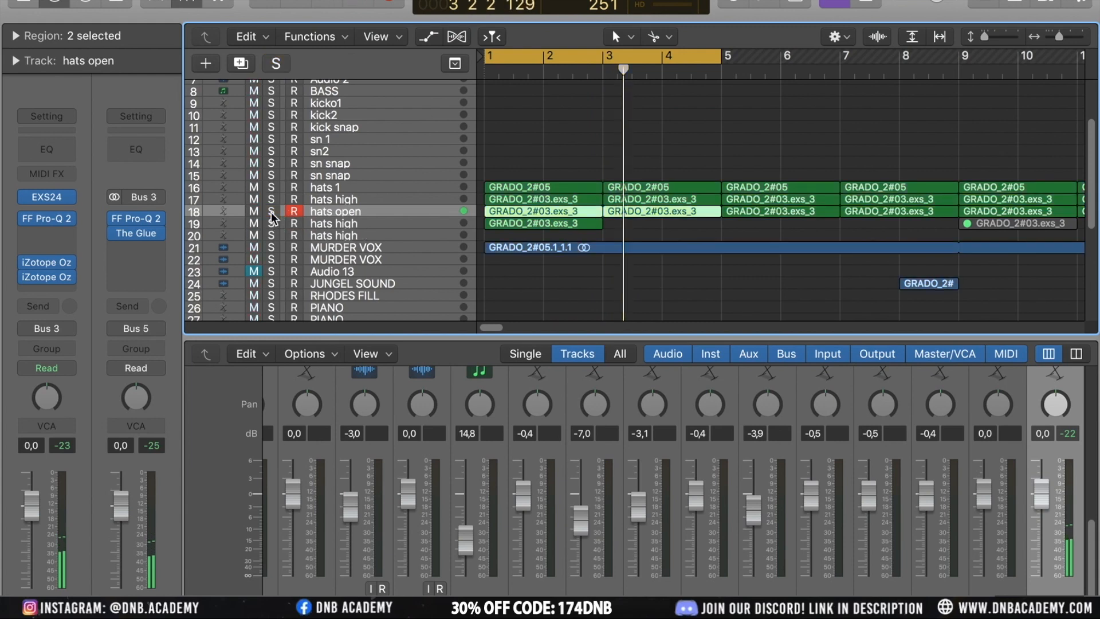
{"action": "left_click", "coordinate": [271, 223]}
{"action": "key", "text": "space"}
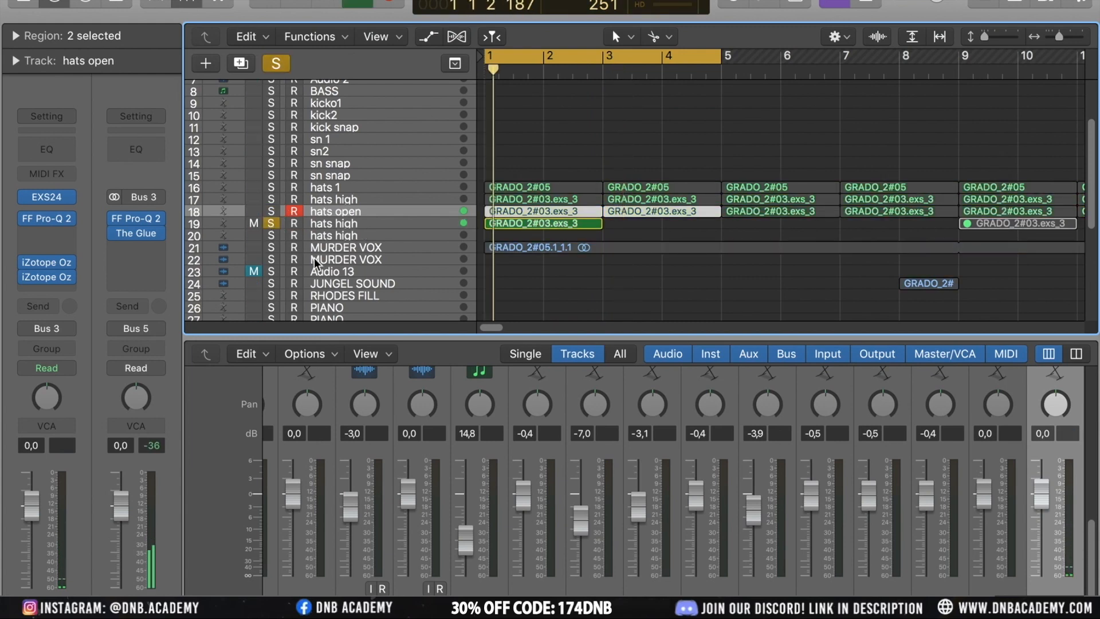
Select the second hats high track, play it and inspect its AutoFilter settings
{"action": "left_click", "coordinate": [340, 224]}
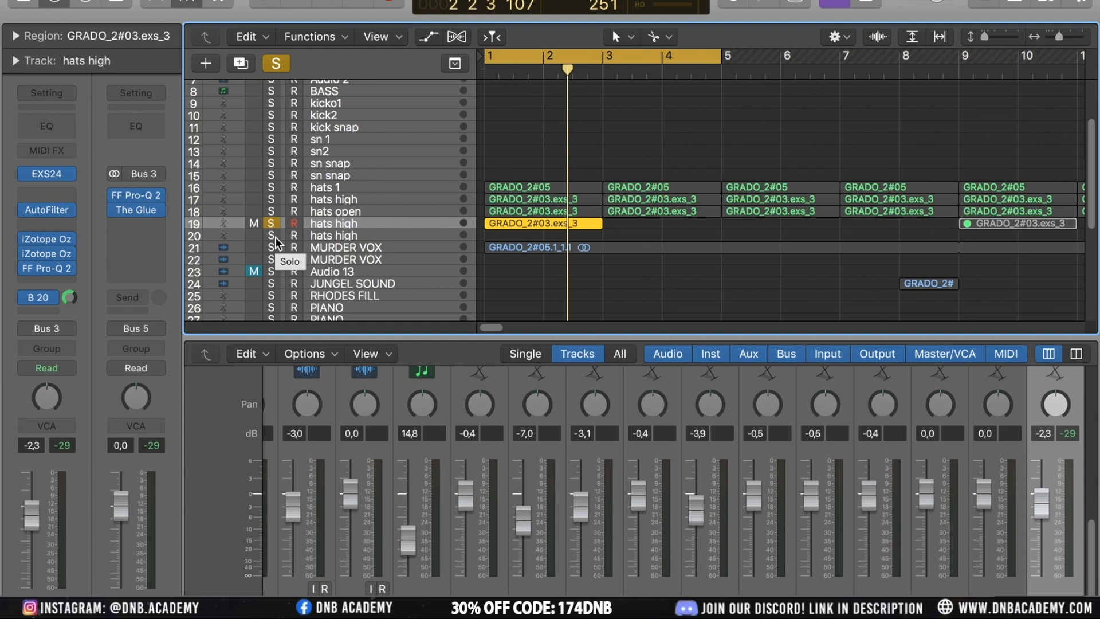
{"action": "left_click", "coordinate": [47, 299]}
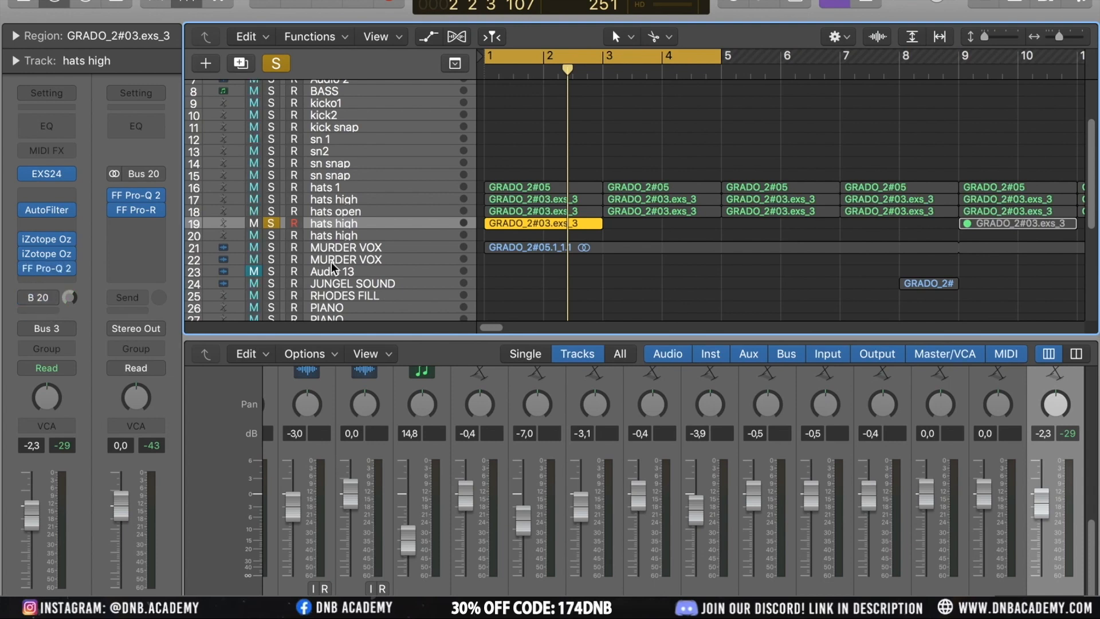
{"action": "key", "text": "space"}
{"action": "mouse_move", "coordinate": [43, 216]}
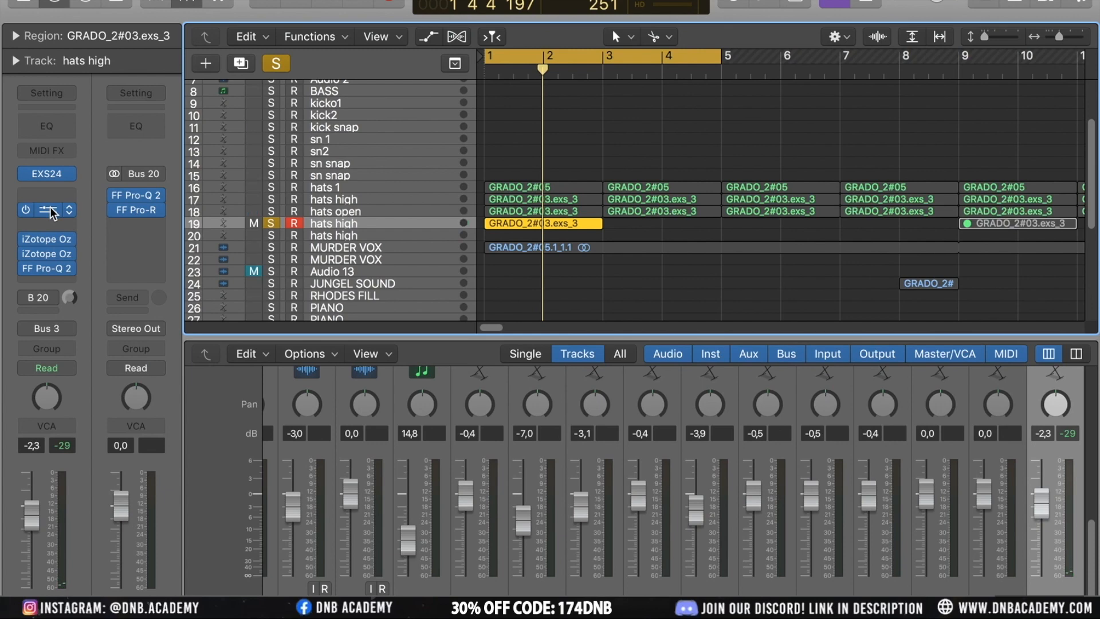
{"action": "left_click", "coordinate": [50, 212]}
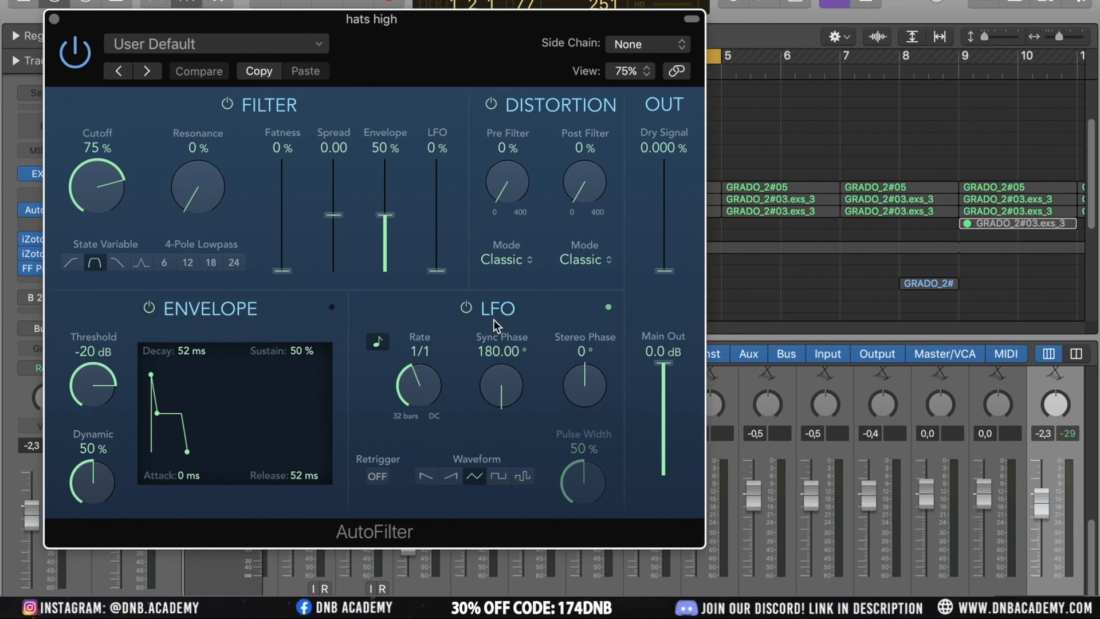
{"action": "left_click", "coordinate": [54, 20]}
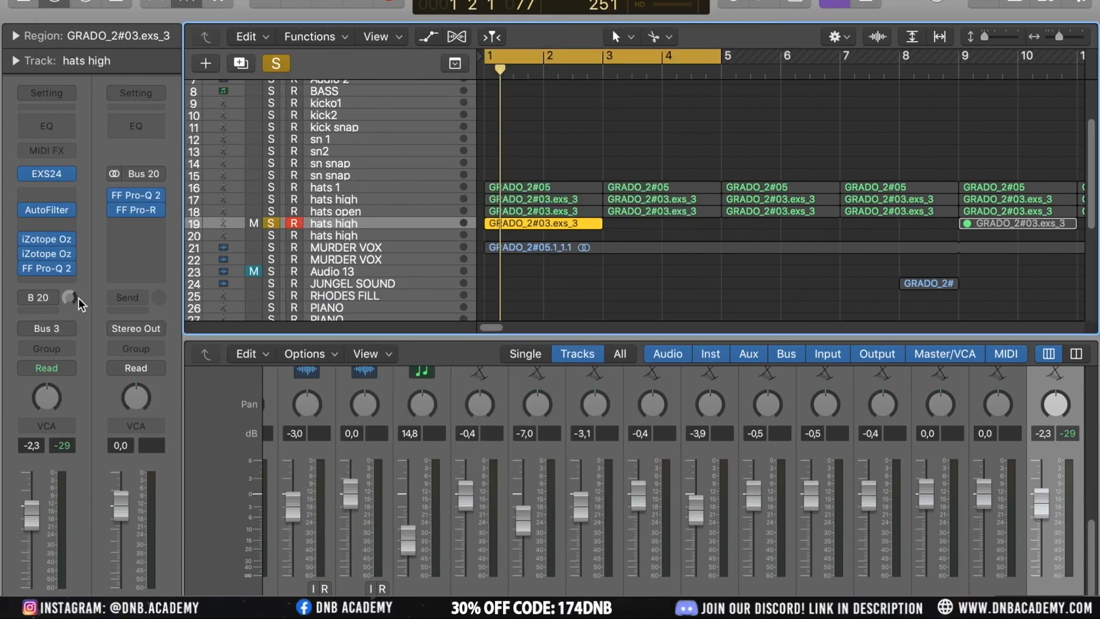
Insert a stereo FabFilter Pro-R on the second hats high track and adjust its mix
{"action": "mouse_move", "coordinate": [71, 247]}
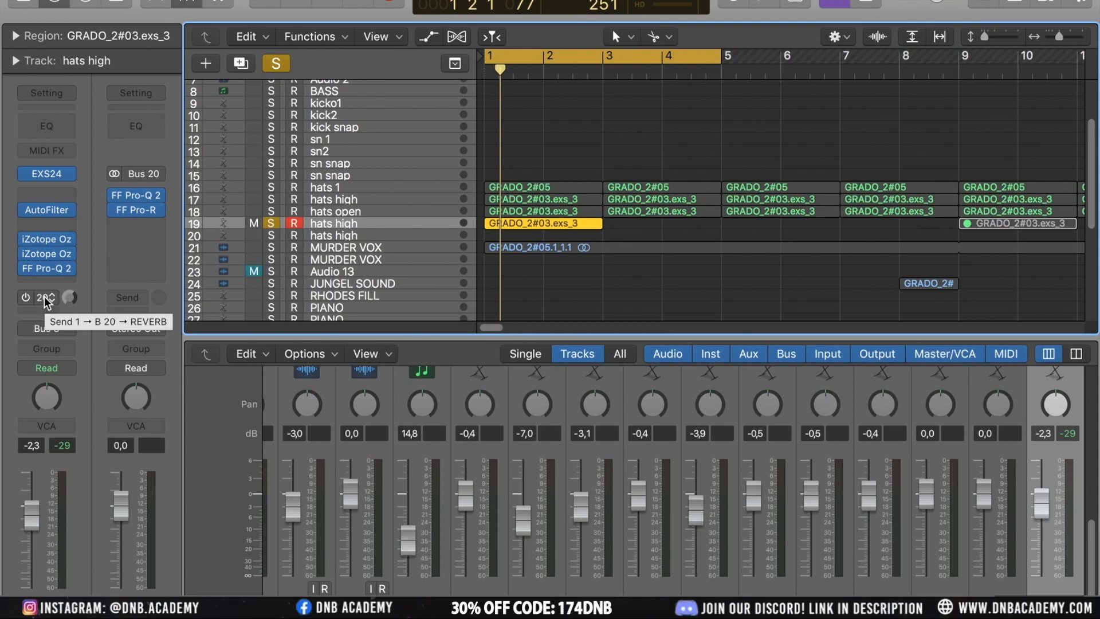
{"action": "left_click", "coordinate": [46, 277]}
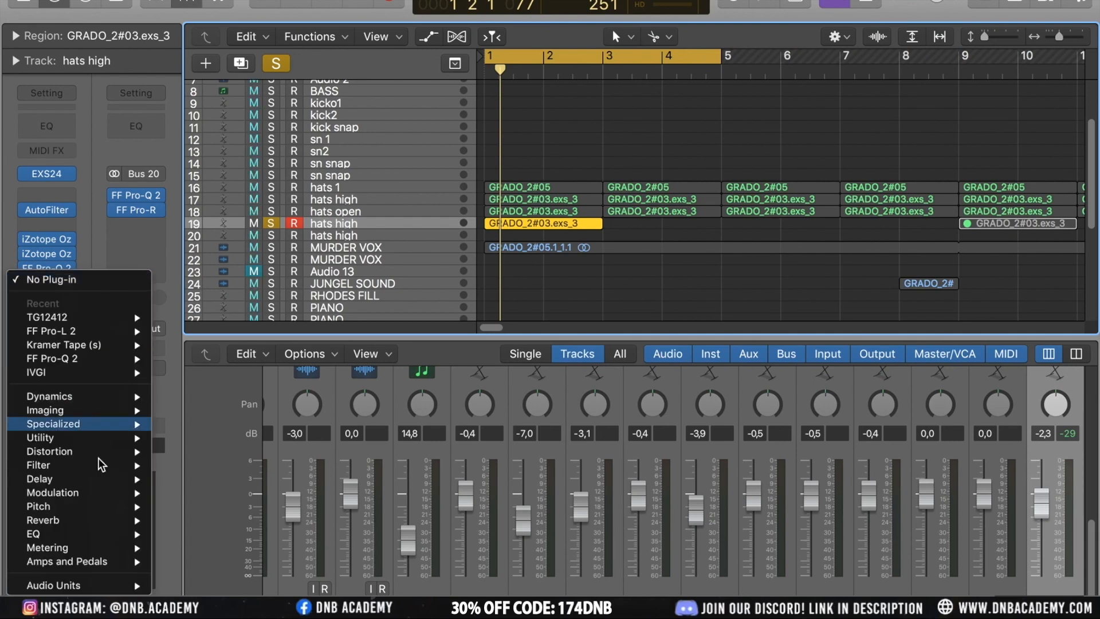
{"action": "mouse_move", "coordinate": [93, 582]}
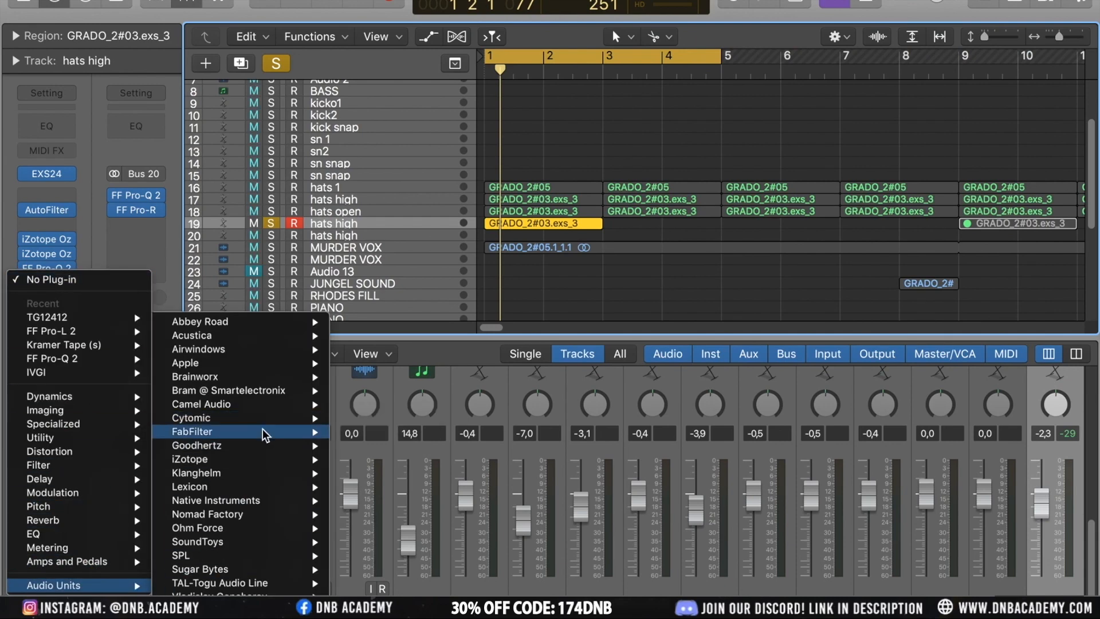
{"action": "mouse_move", "coordinate": [263, 431]}
{"action": "mouse_move", "coordinate": [467, 557]}
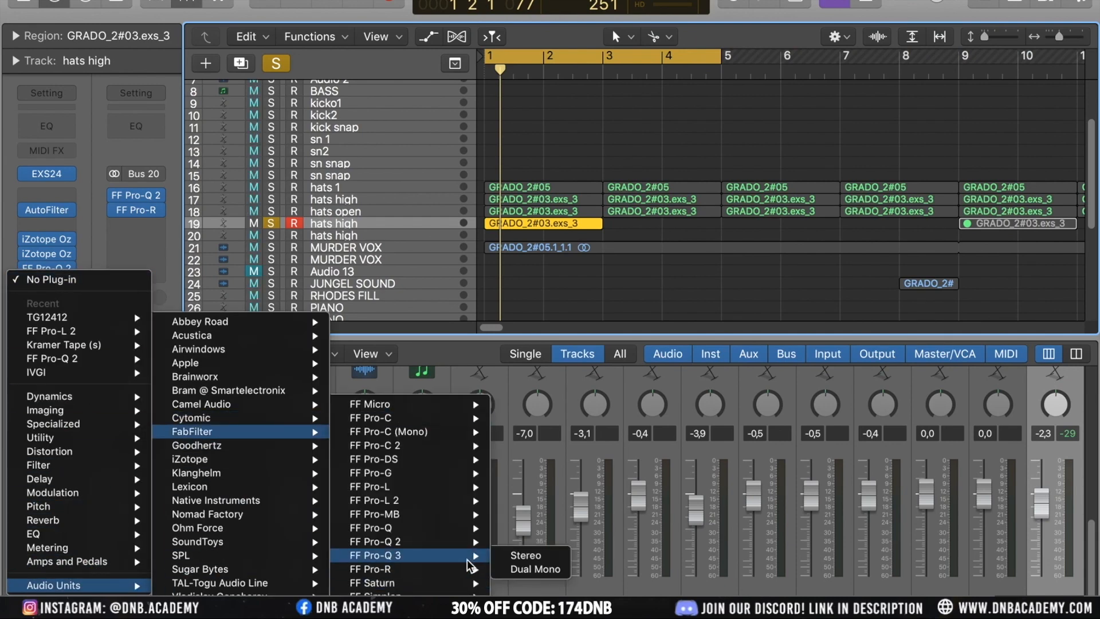
{"action": "left_click", "coordinate": [548, 572]}
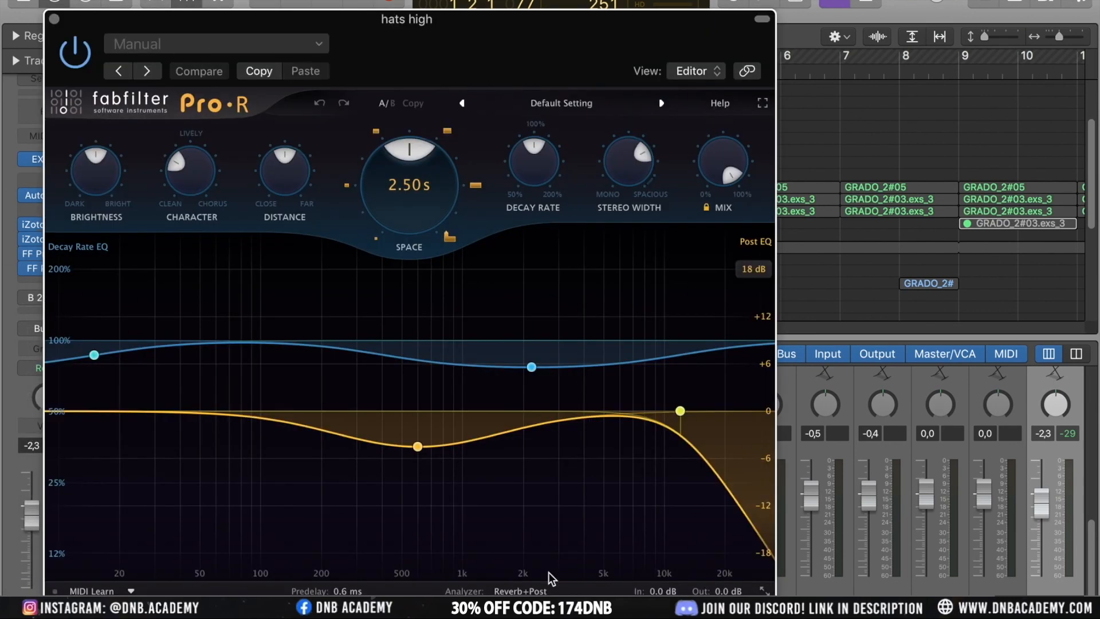
{"action": "left_click_drag", "start_coordinate": [733, 172], "coordinate": [749, 201]}
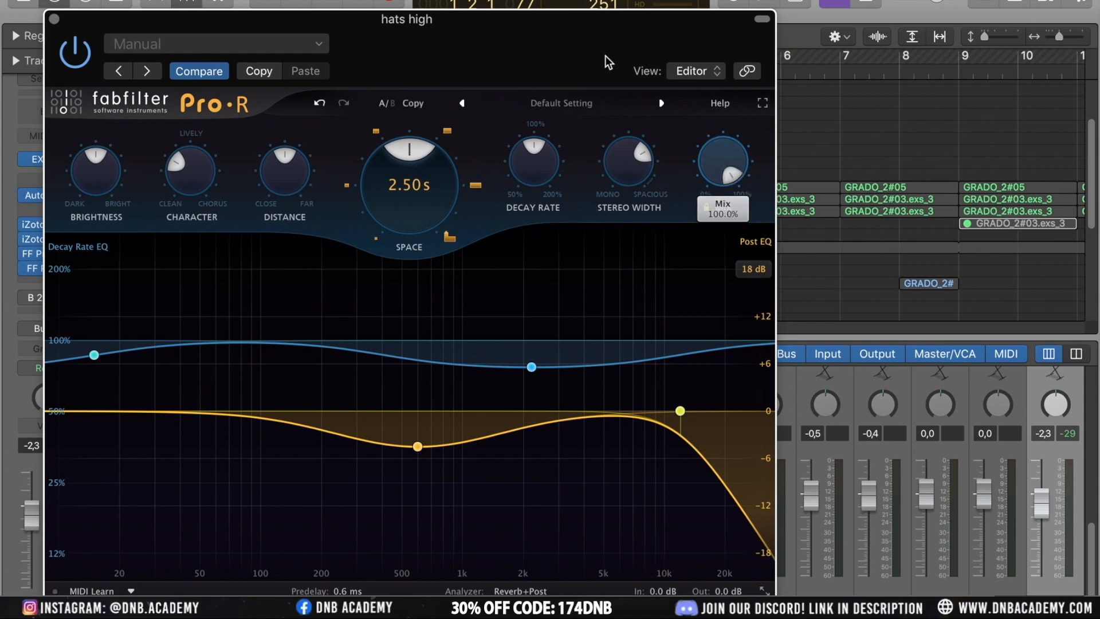
{"action": "left_click", "coordinate": [54, 19]}
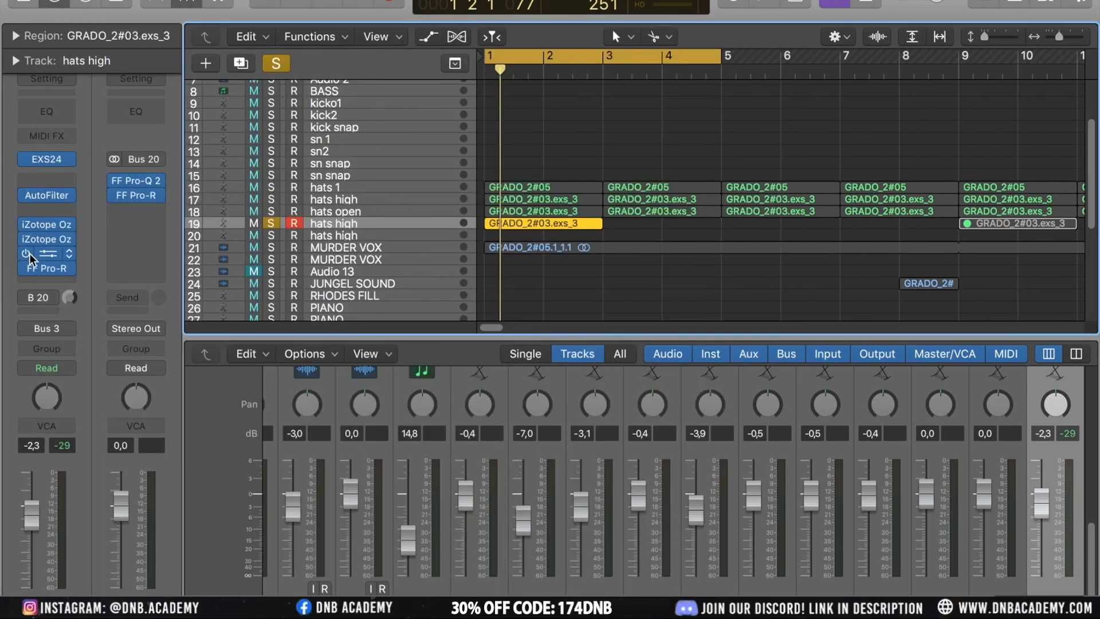
Bypass the Pro-R insert on the second hats high track
{"action": "mouse_move", "coordinate": [29, 270]}
{"action": "left_click", "coordinate": [26, 269]}
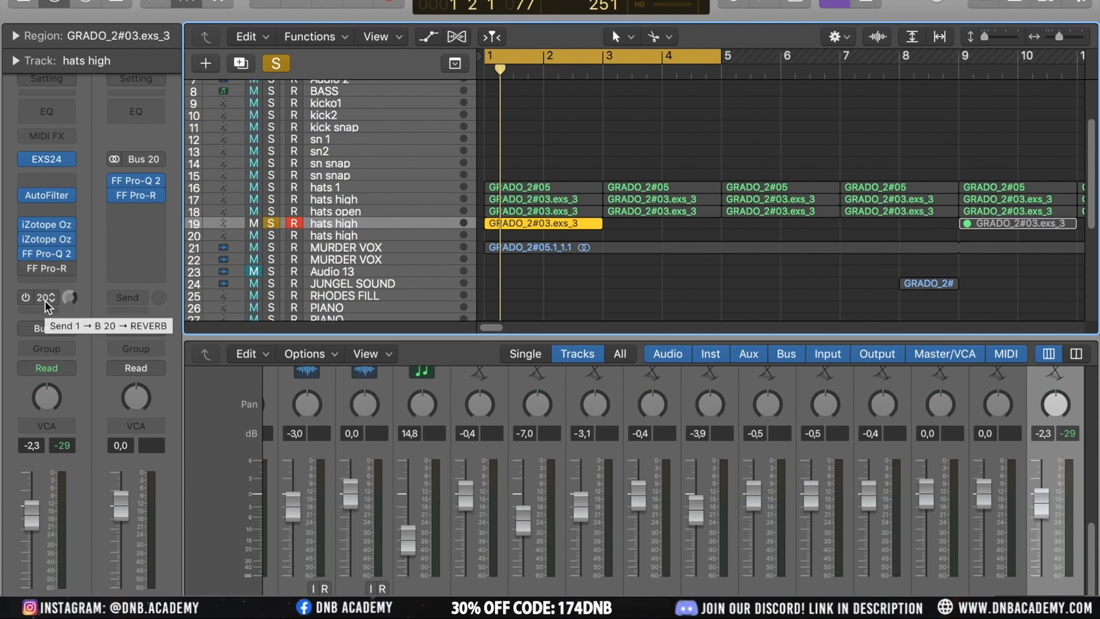
{"action": "mouse_move", "coordinate": [48, 269]}
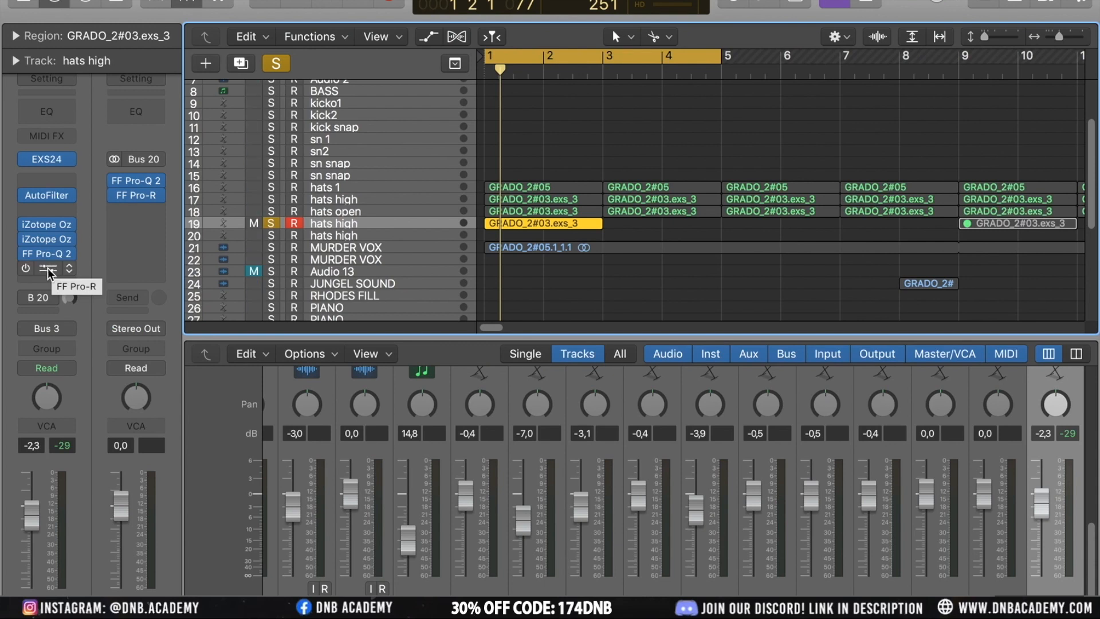
{"action": "mouse_move", "coordinate": [44, 297]}
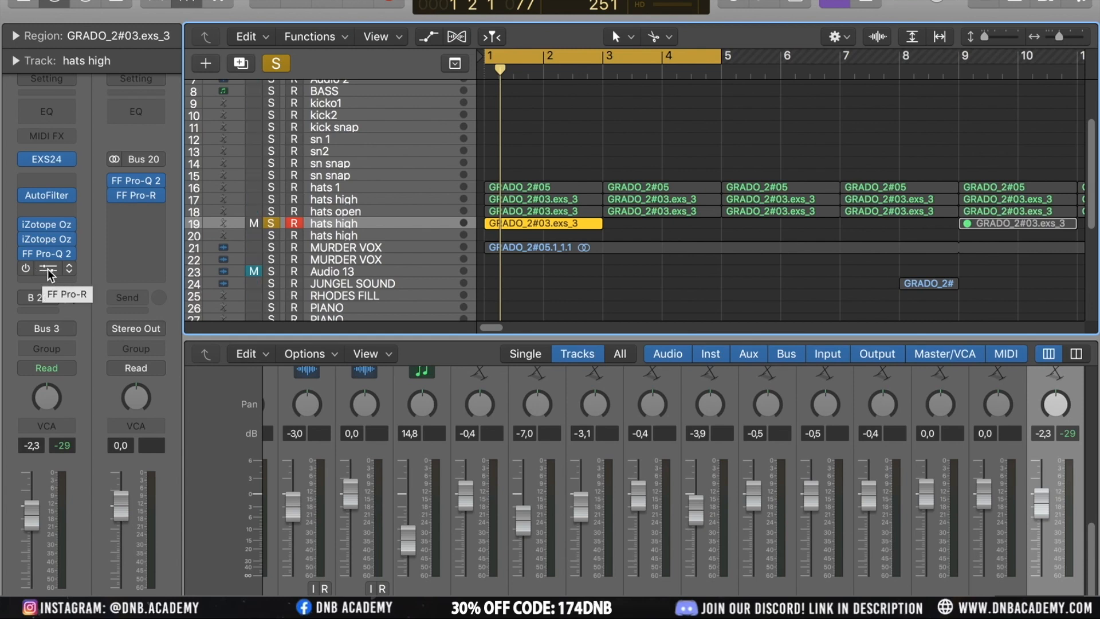
Route the second hats high track's first send to Bus 20, the REVERB bus
{"action": "left_click", "coordinate": [28, 301]}
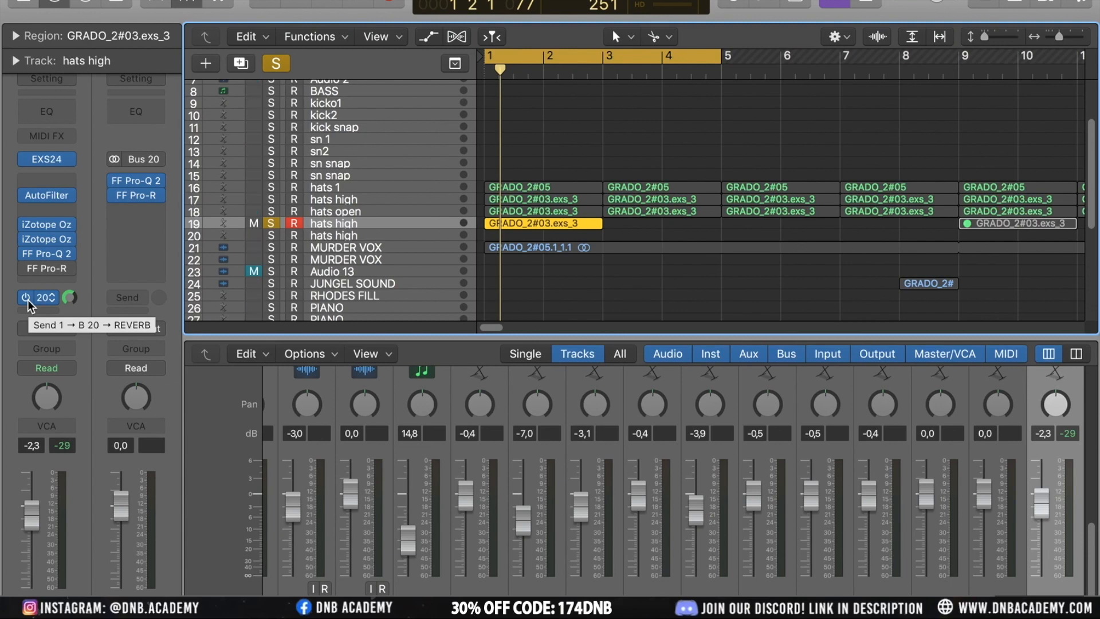
{"action": "left_click", "coordinate": [43, 312]}
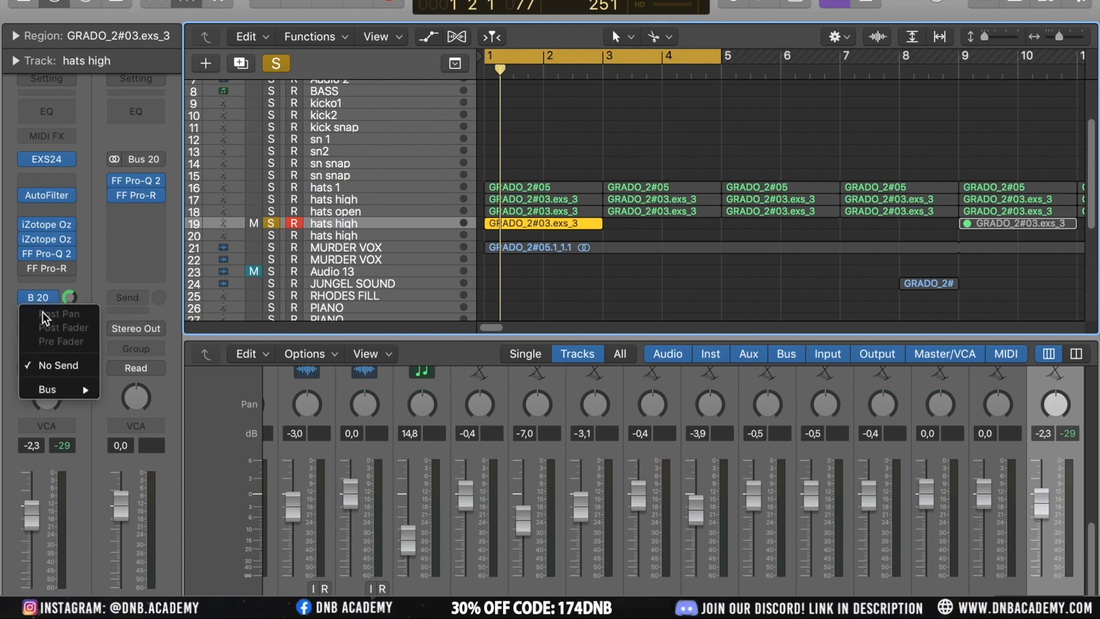
{"action": "mouse_move", "coordinate": [84, 389]}
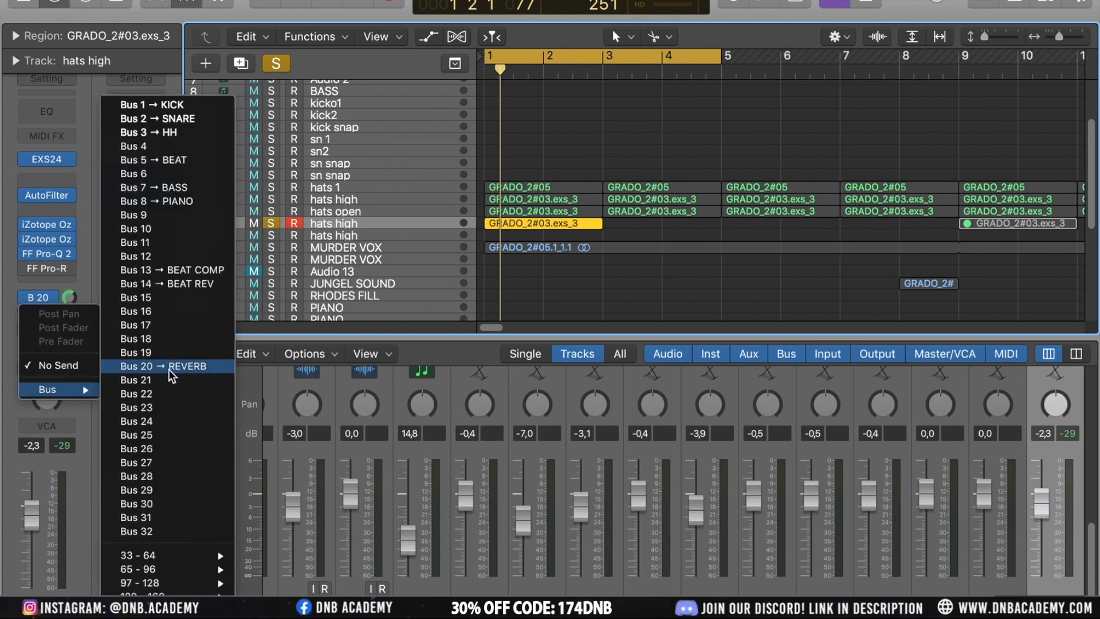
{"action": "left_click", "coordinate": [169, 371]}
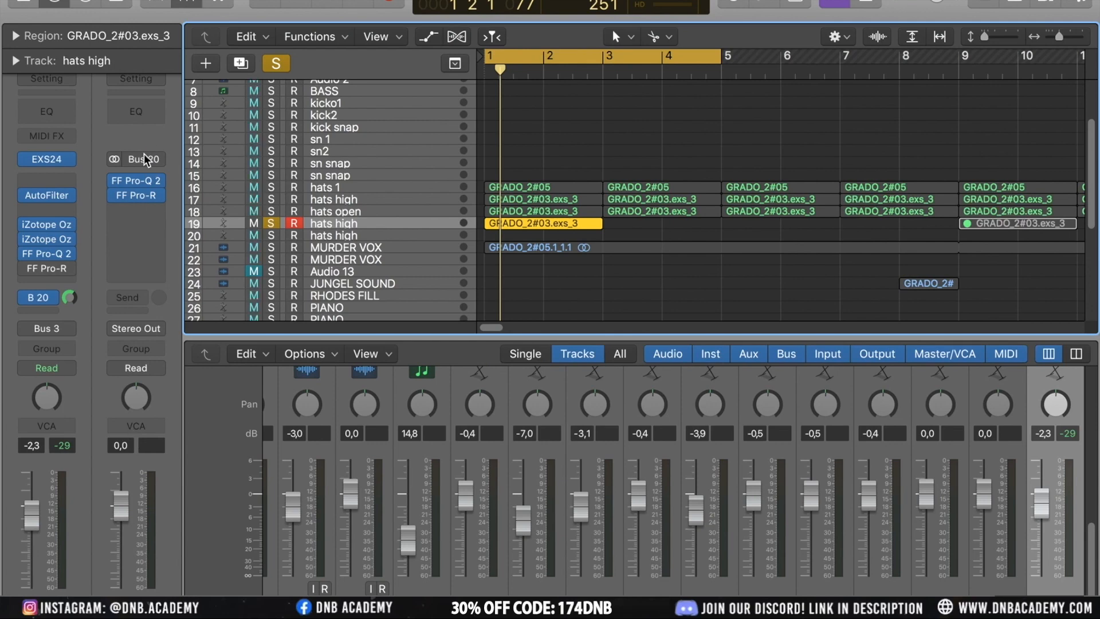
{"action": "left_click", "coordinate": [39, 311]}
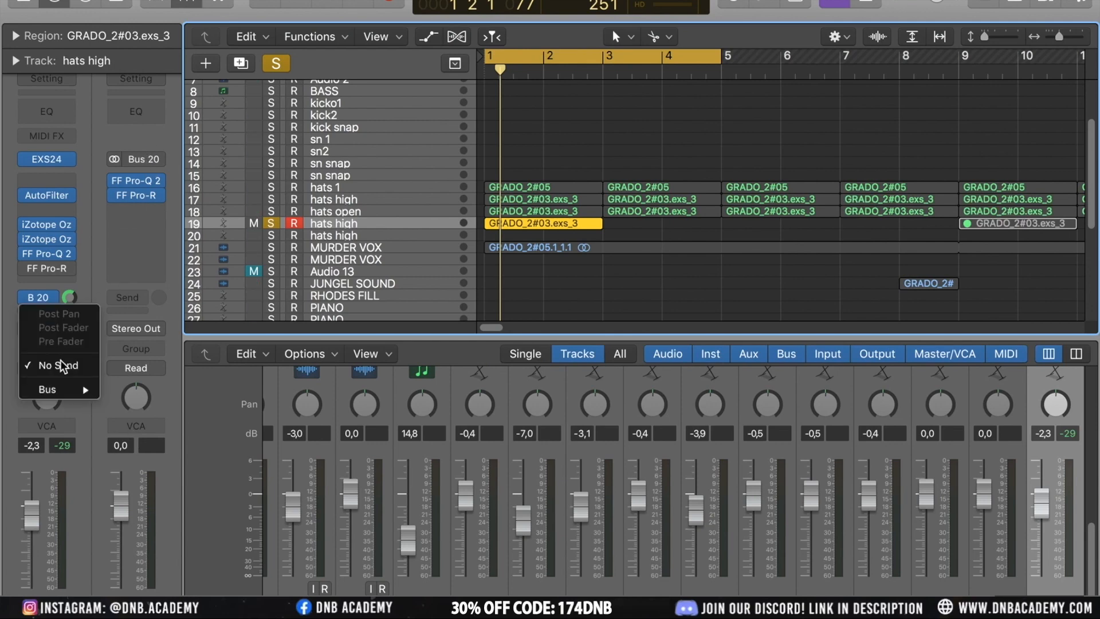
{"action": "mouse_move", "coordinate": [47, 390]}
{"action": "left_click", "coordinate": [162, 384]}
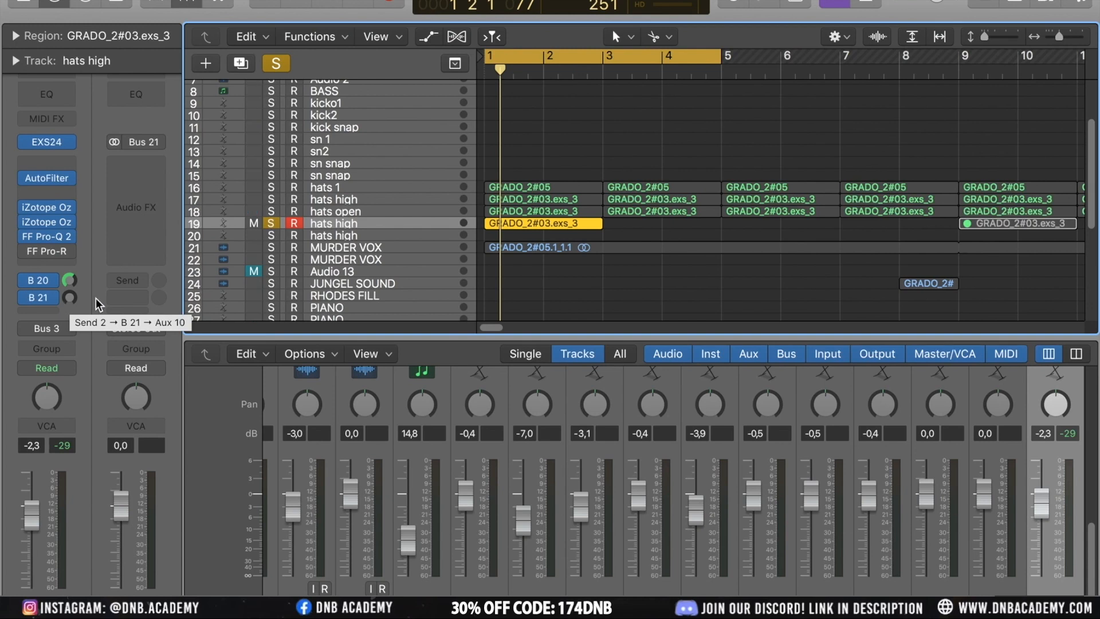
{"action": "left_click", "coordinate": [52, 294]}
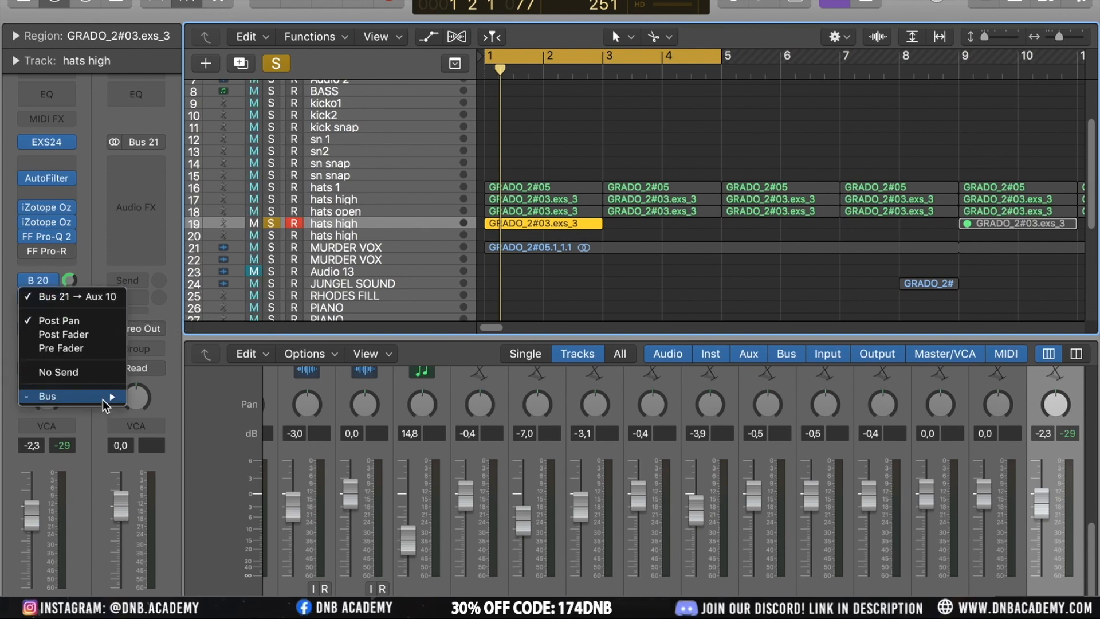
{"action": "mouse_move", "coordinate": [102, 397]}
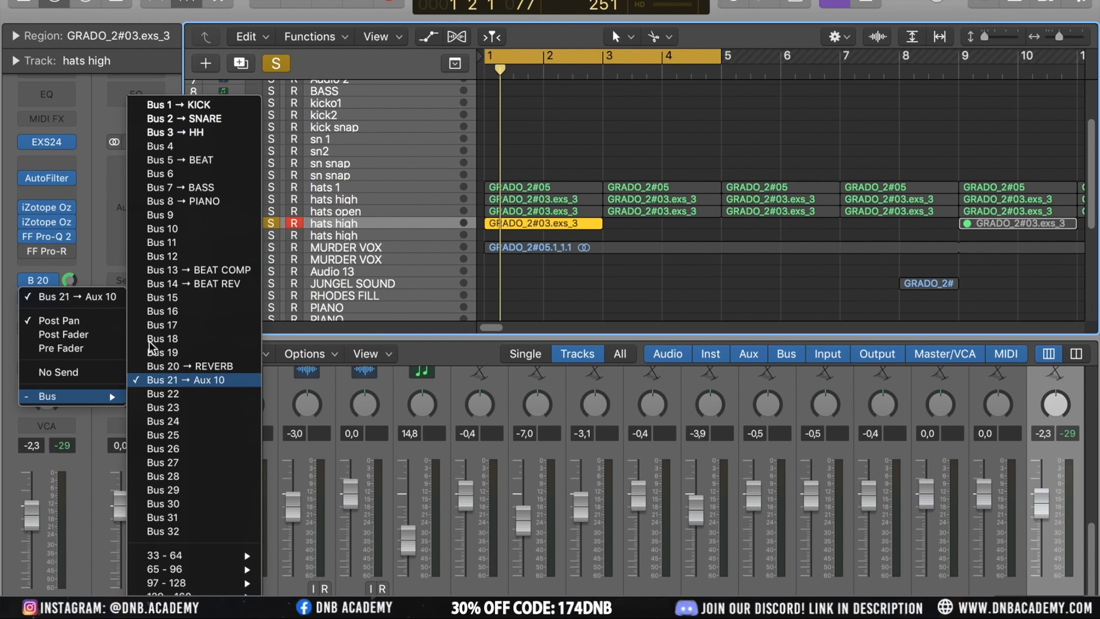
{"action": "left_click", "coordinate": [180, 380]}
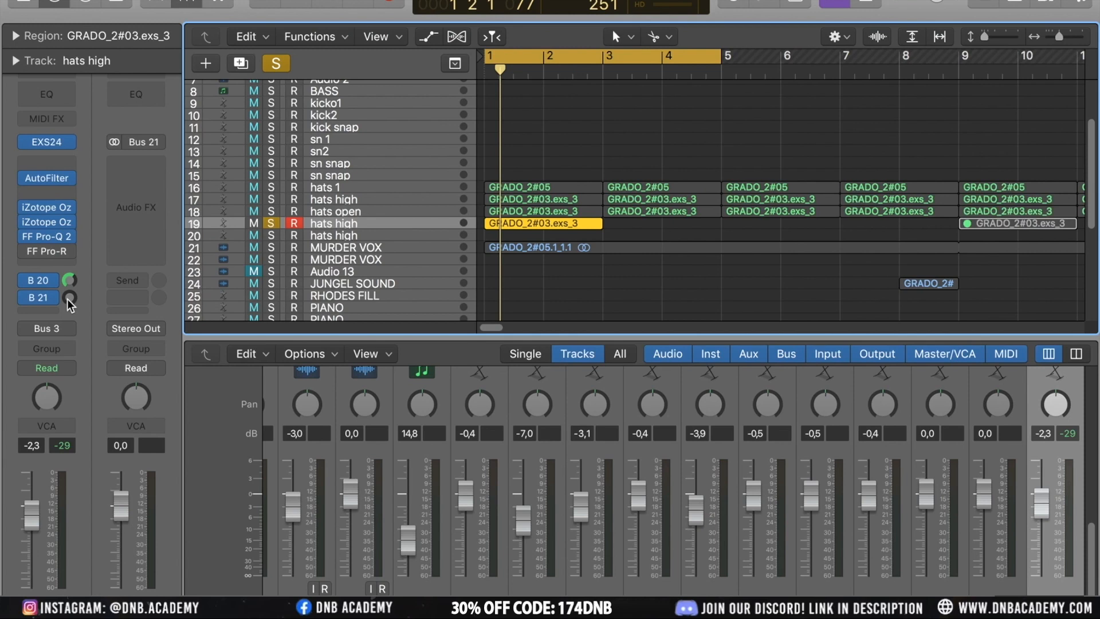
{"action": "mouse_move", "coordinate": [67, 298]}
{"action": "left_mouse_down"}
{"action": "mouse_move", "coordinate": [69, 287]}
{"action": "mouse_move", "coordinate": [79, 298]}
{"action": "left_mouse_up"}
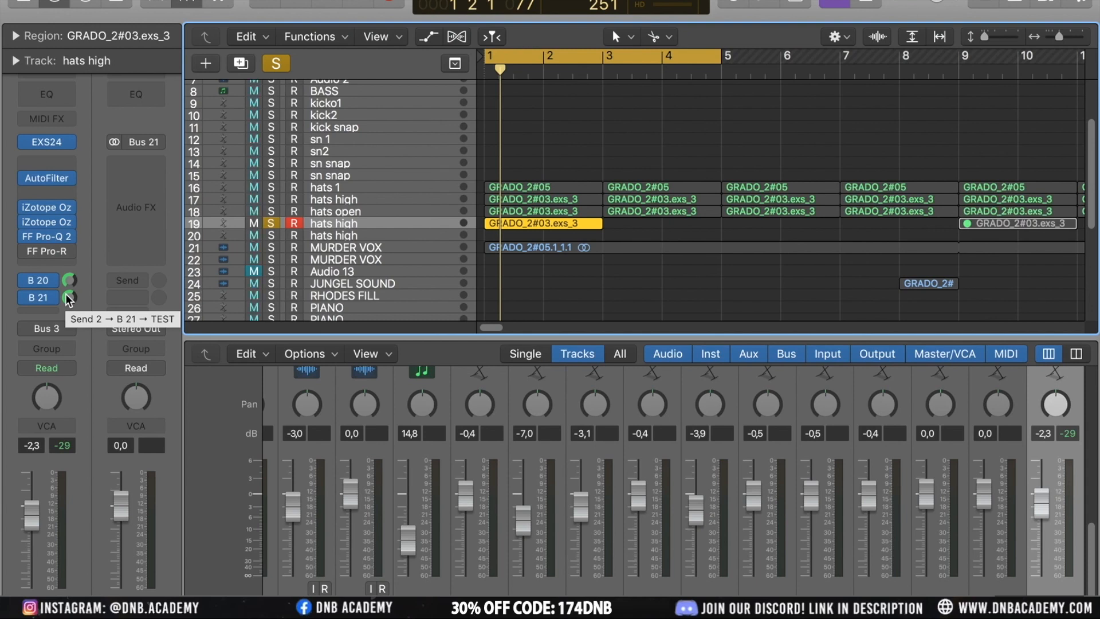
{"action": "left_click_drag", "start_coordinate": [68, 303], "coordinate": [34, 303]}
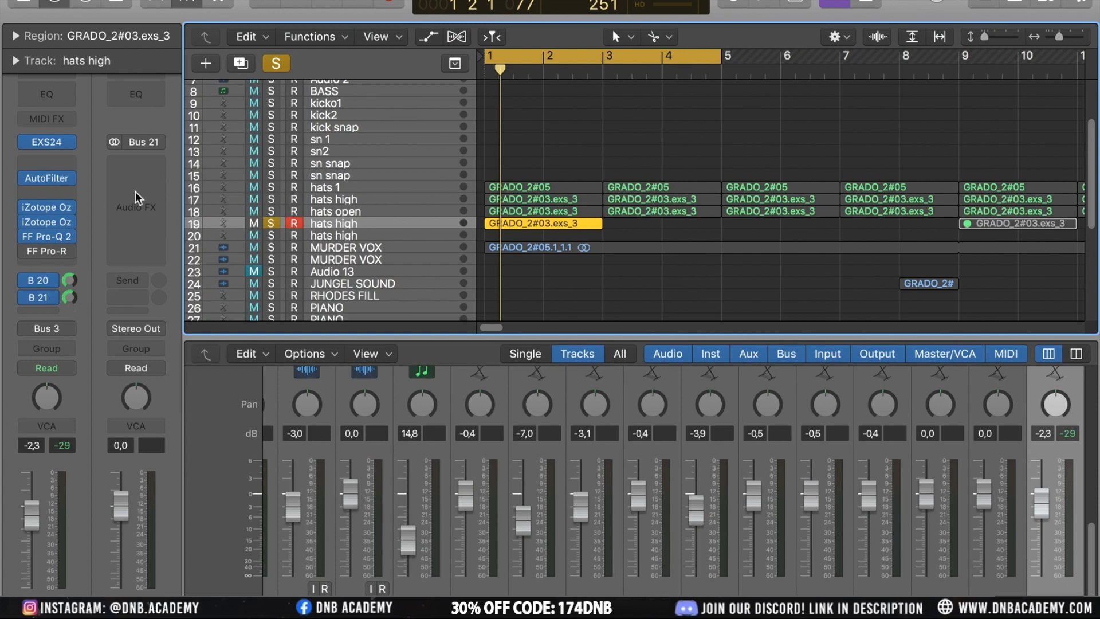
{"action": "left_click", "coordinate": [51, 295]}
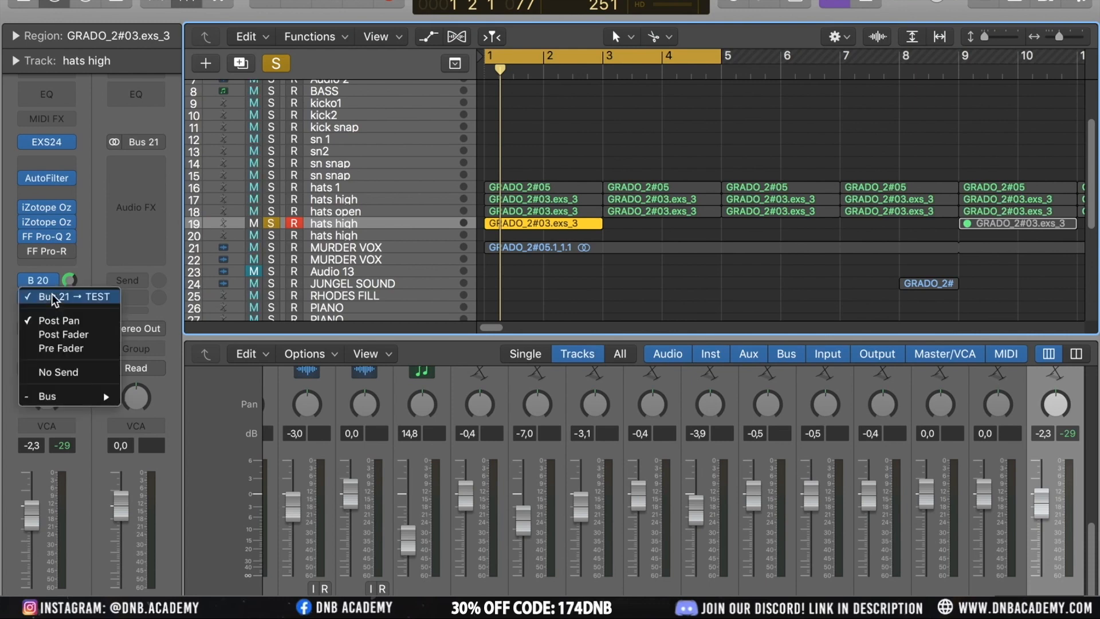
{"action": "left_click", "coordinate": [70, 373]}
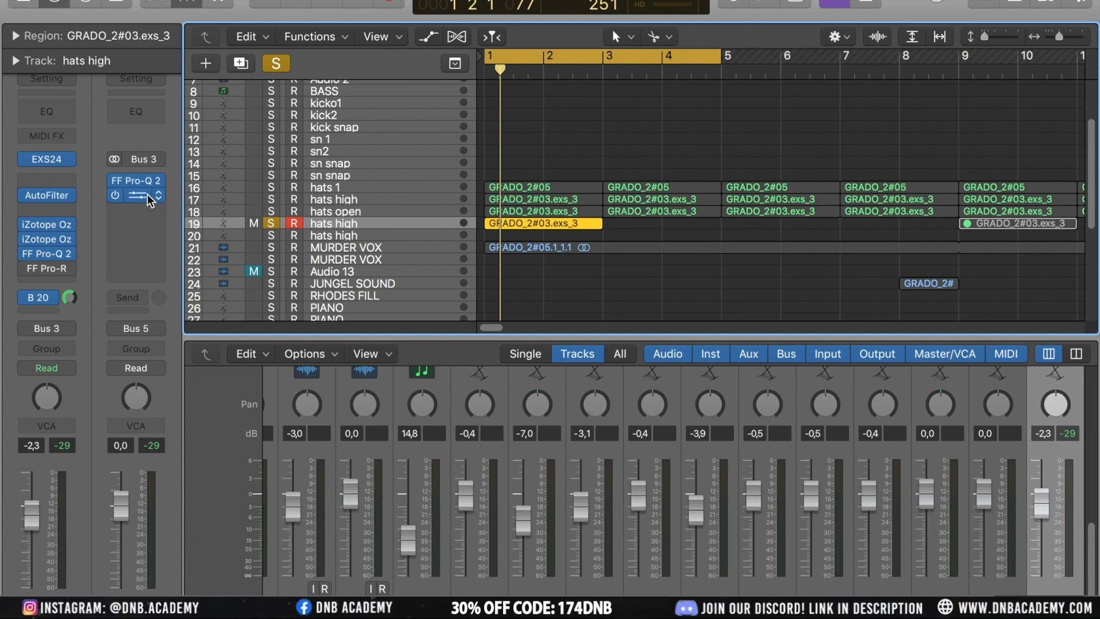
Open the REVERB bus from the send and inspect its Pro-Q 2 EQ curve
{"action": "left_click", "coordinate": [51, 299]}
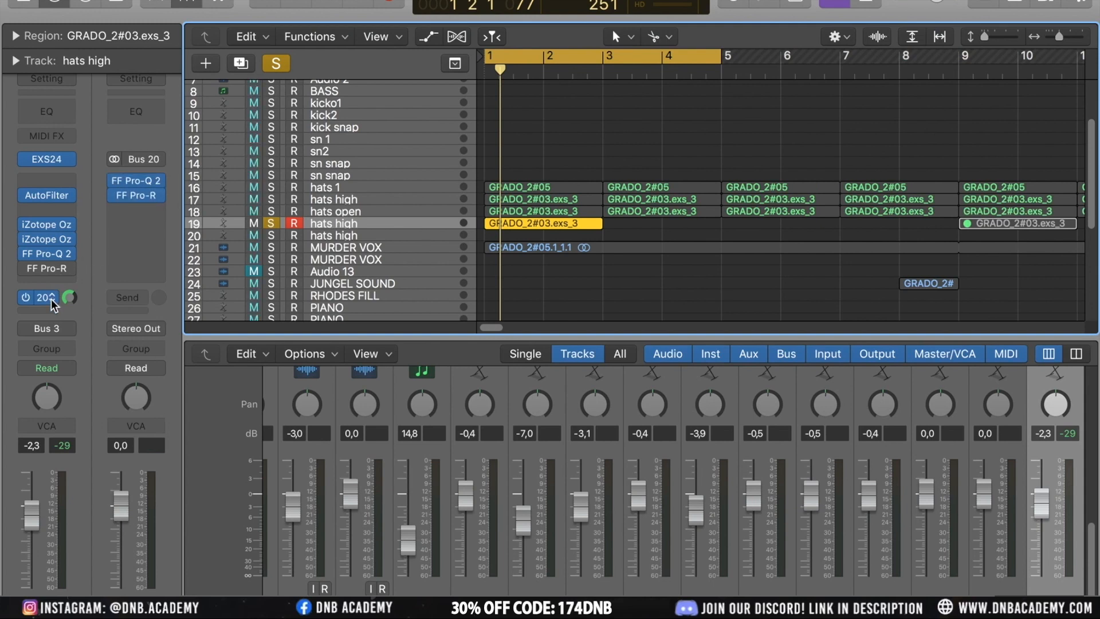
{"action": "left_click", "coordinate": [143, 179]}
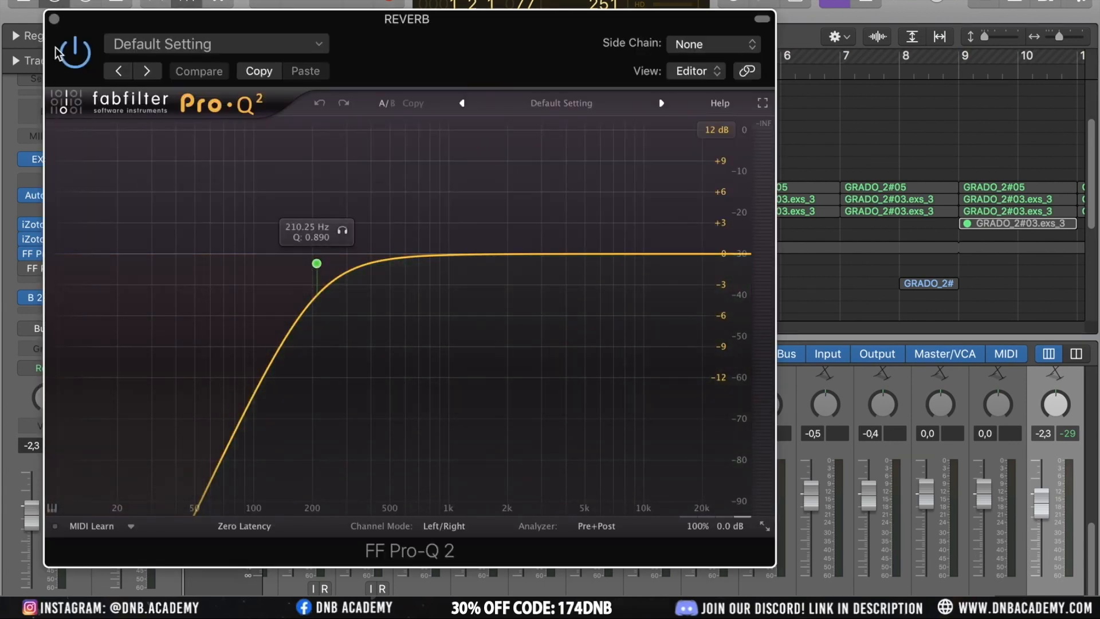
{"action": "left_click", "coordinate": [54, 19]}
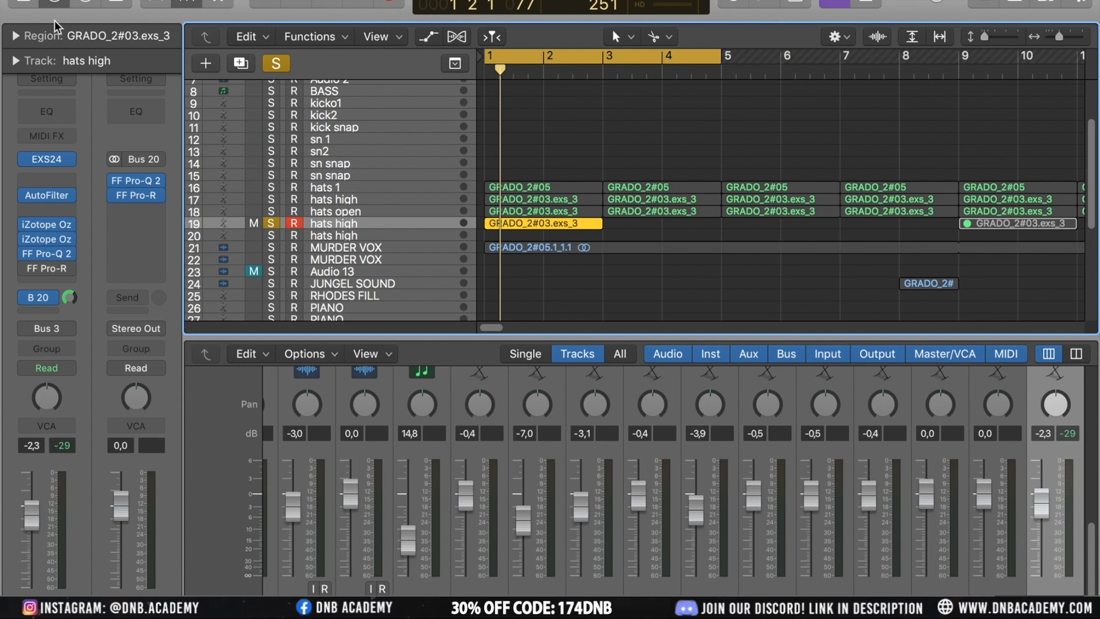
Open the REVERB bus's Pro-R and set its Space to about 2.46 s
{"action": "left_click", "coordinate": [143, 198]}
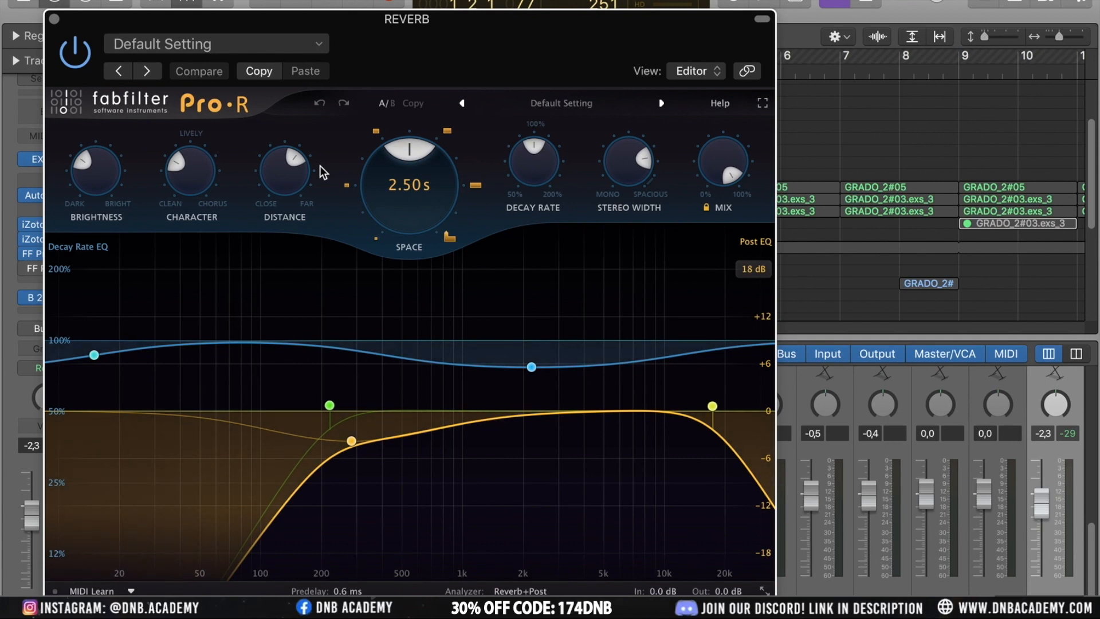
{"action": "mouse_move", "coordinate": [395, 159]}
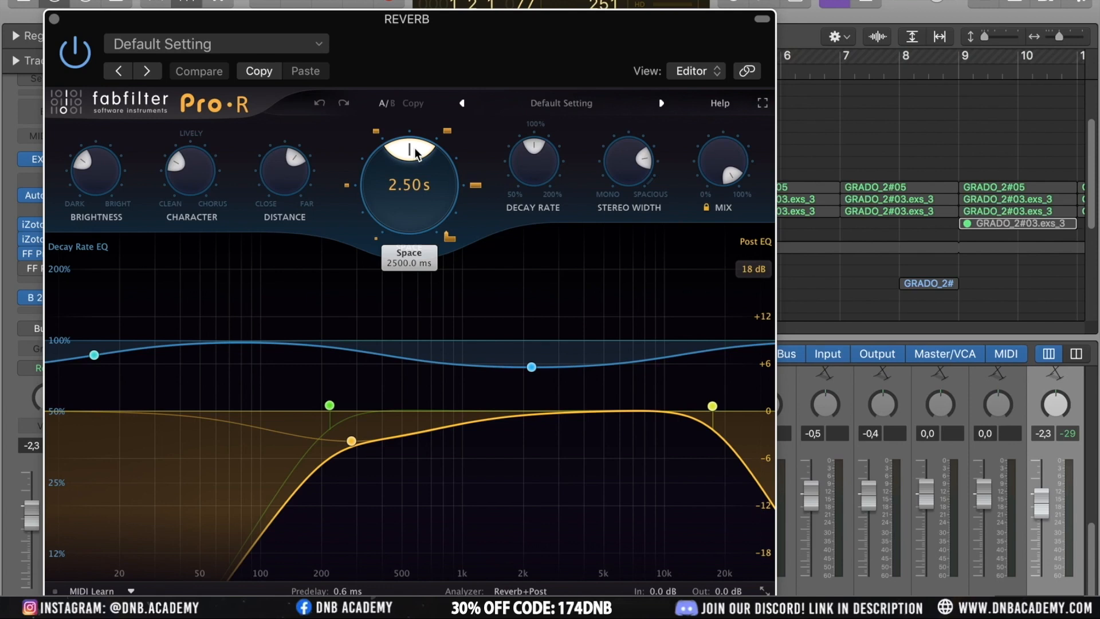
{"action": "mouse_move", "coordinate": [414, 154]}
{"action": "left_mouse_down"}
{"action": "mouse_move", "coordinate": [377, 166]}
{"action": "mouse_move", "coordinate": [368, 221]}
{"action": "mouse_move", "coordinate": [367, 167]}
{"action": "mouse_move", "coordinate": [441, 148]}
{"action": "mouse_move", "coordinate": [487, 190]}
{"action": "mouse_move", "coordinate": [414, 140]}
{"action": "left_mouse_up"}
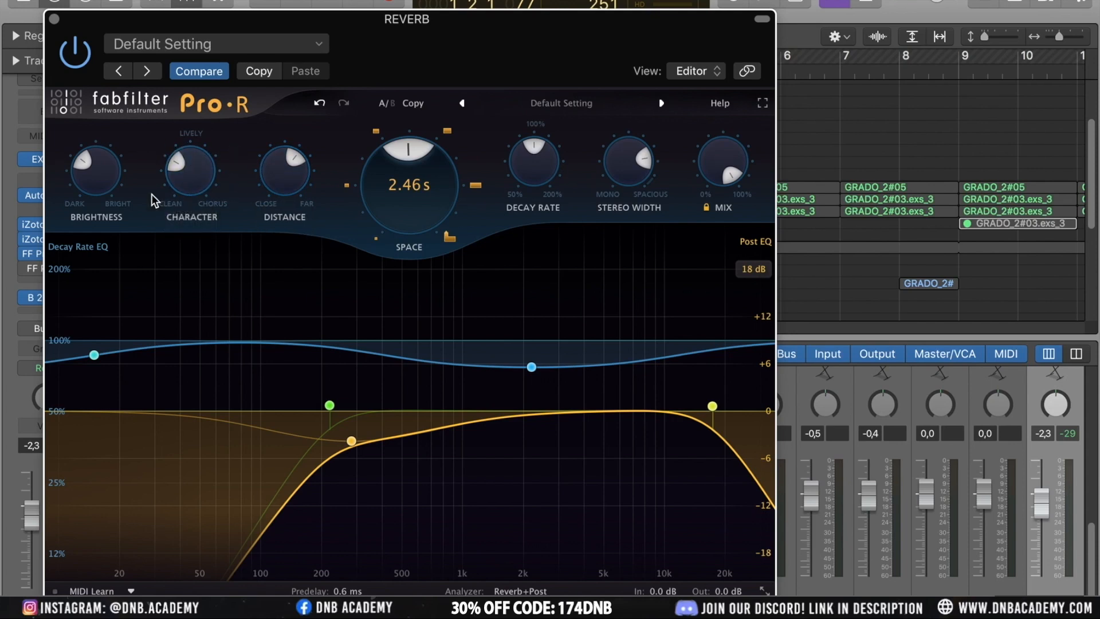
{"action": "mouse_move", "coordinate": [106, 182]}
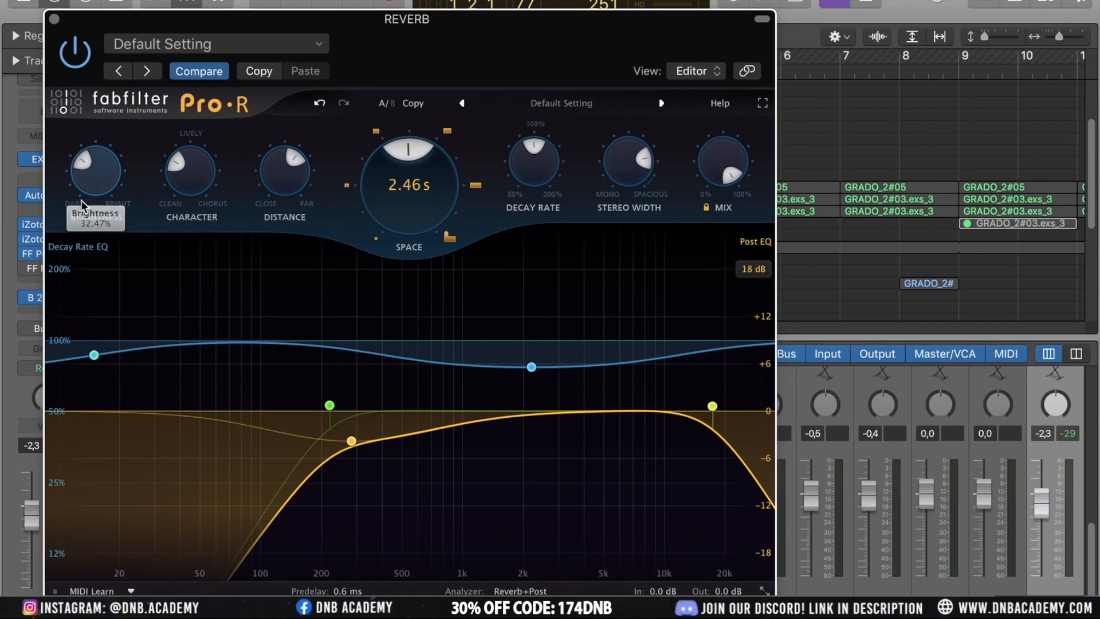
{"action": "mouse_move", "coordinate": [386, 164]}
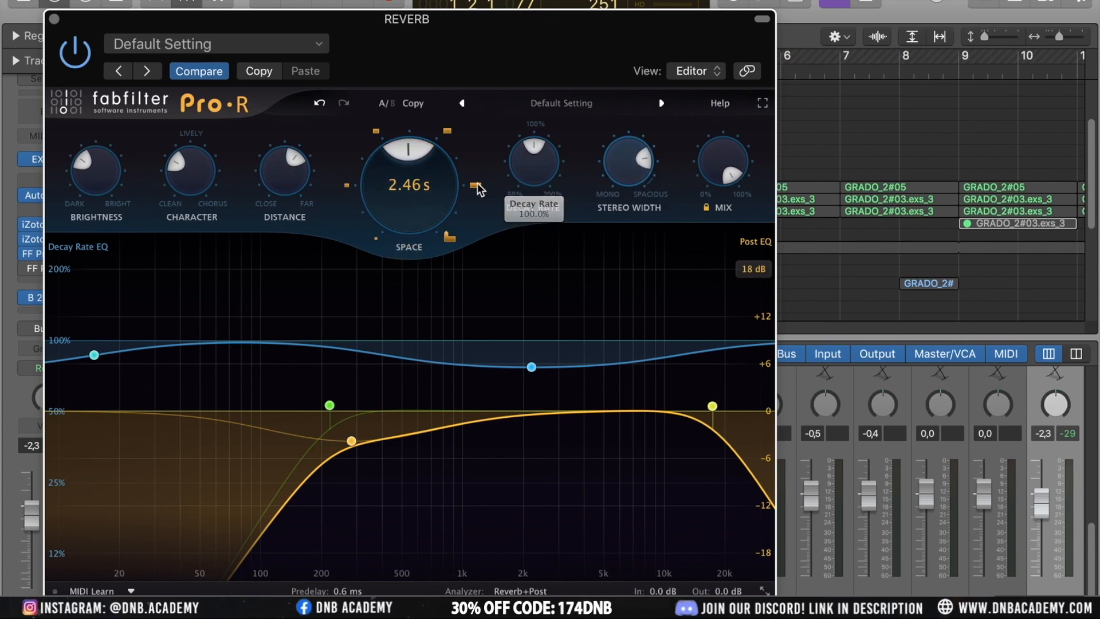
{"action": "left_click", "coordinate": [54, 19]}
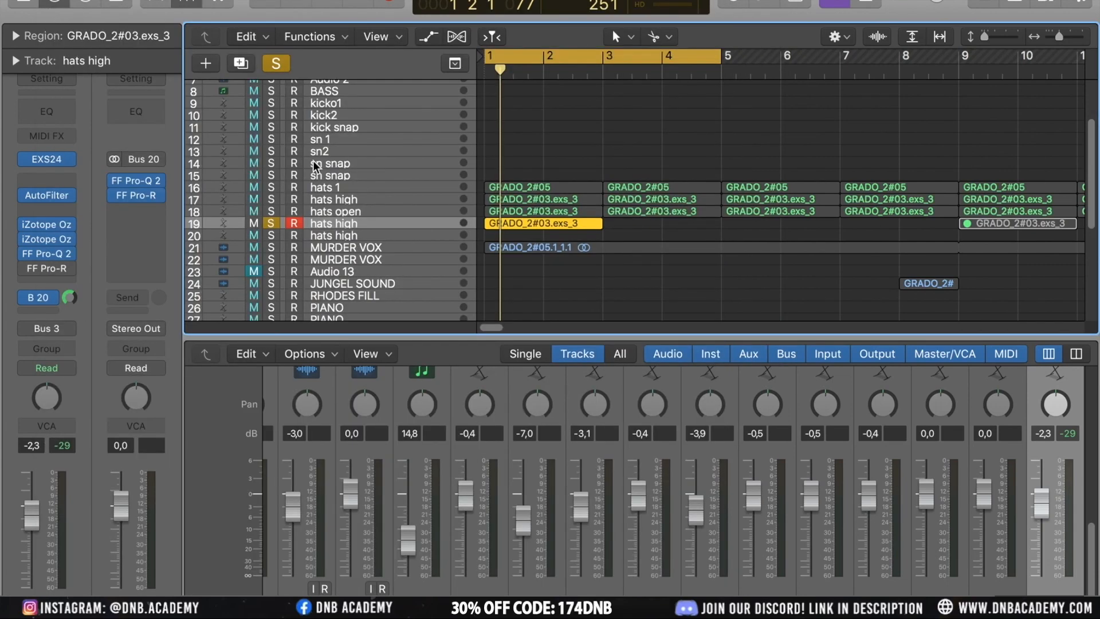
Play the arrangement and solo the REVERB bus to hear the hats reverb alone
{"action": "key", "text": "space"}
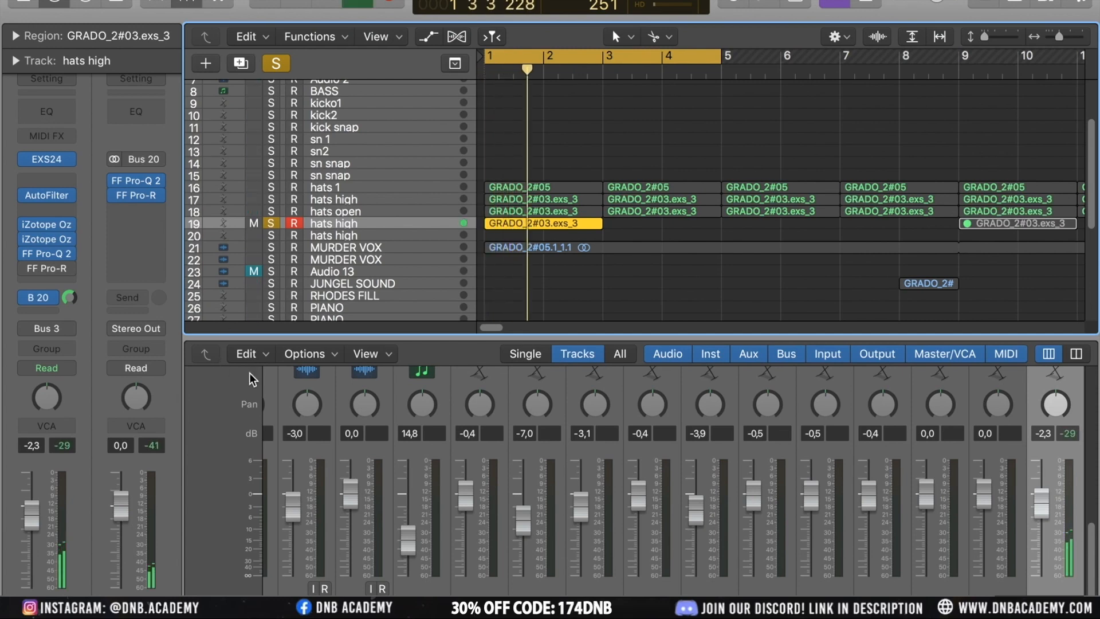
{"action": "key", "text": "space"}
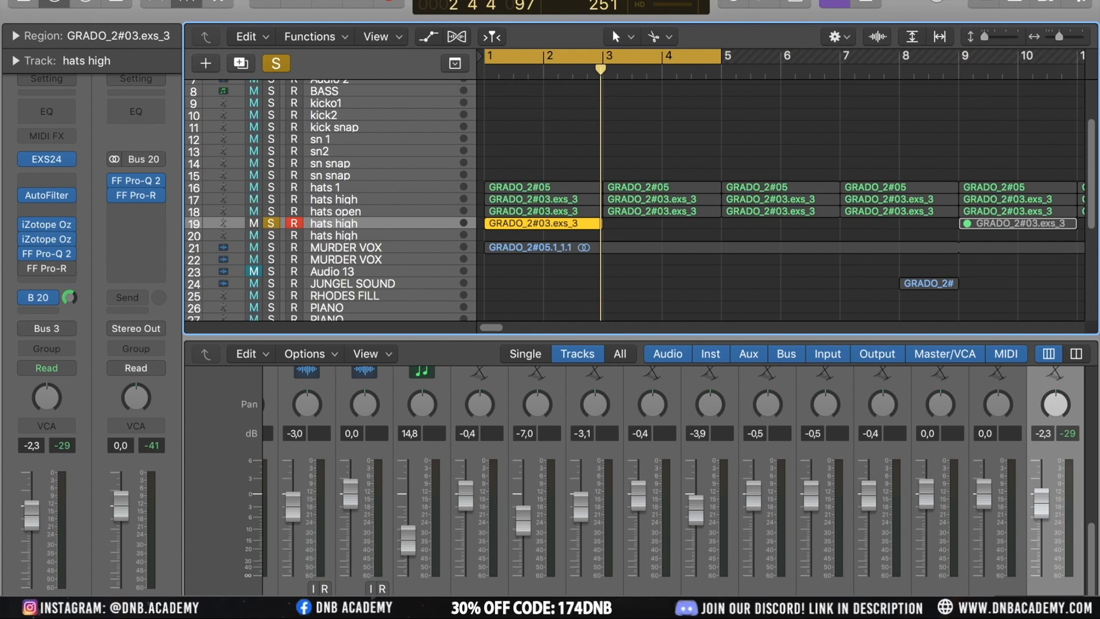
{"action": "left_click", "coordinate": [153, 607]}
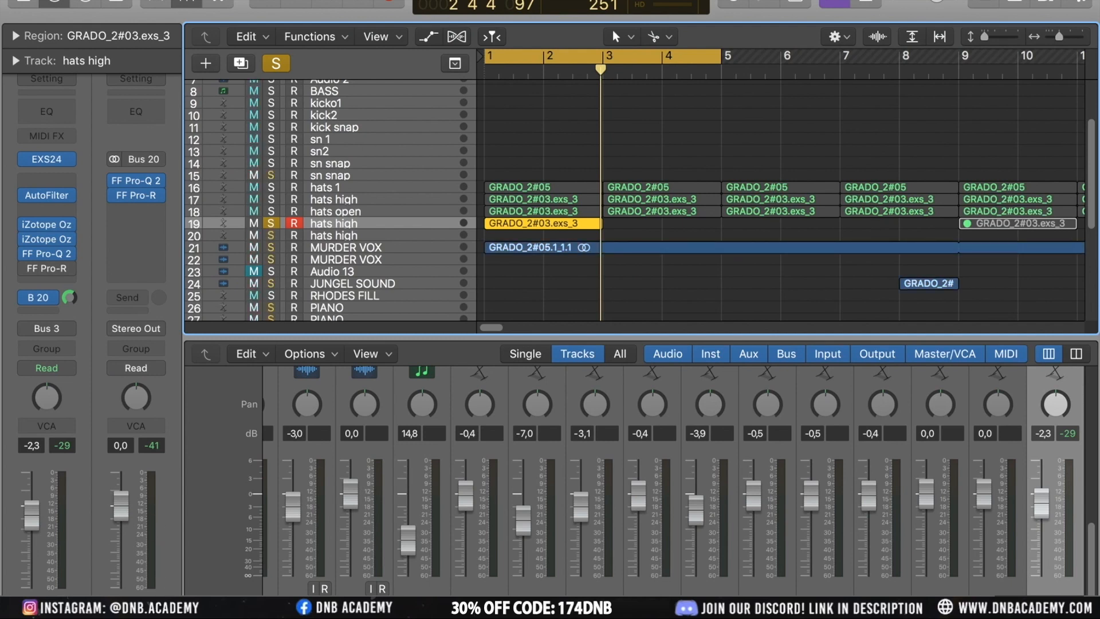
{"action": "key", "text": "space"}
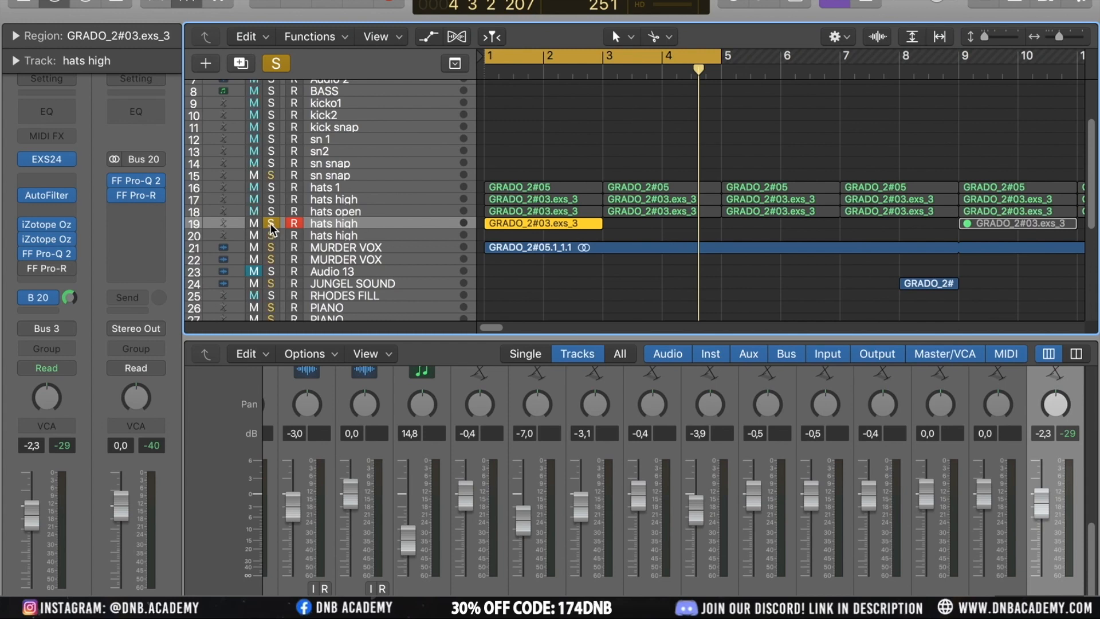
Insert a Tape Delay on the REVERB bus, setting Wet to 69% and Low Cut to 320 Hz
{"action": "left_click", "coordinate": [140, 208]}
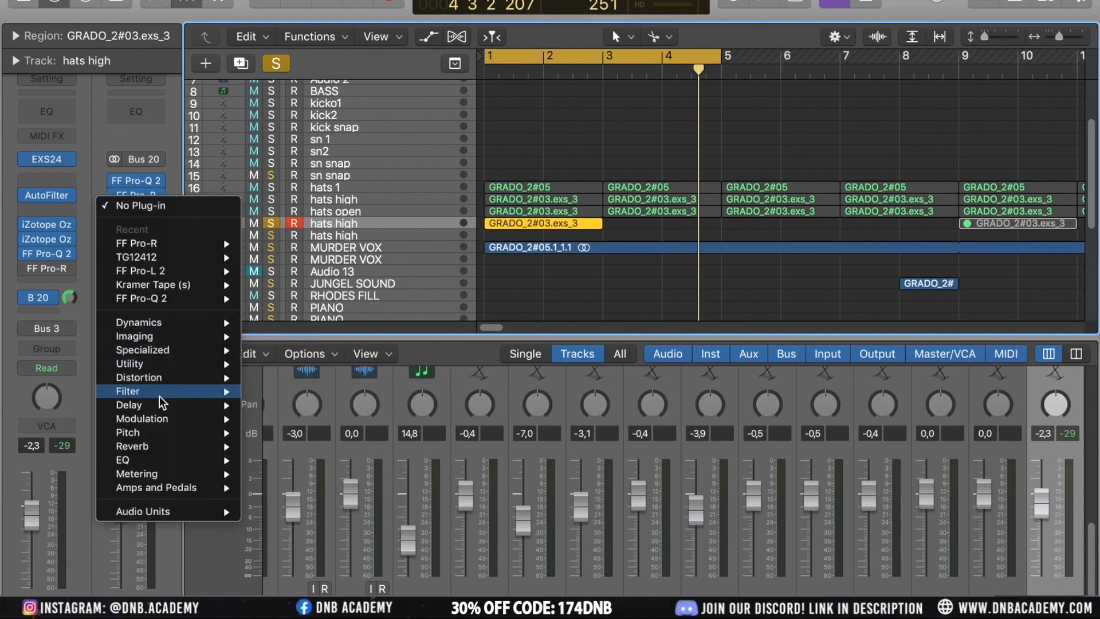
{"action": "mouse_move", "coordinate": [184, 404]}
{"action": "left_click", "coordinate": [302, 459]}
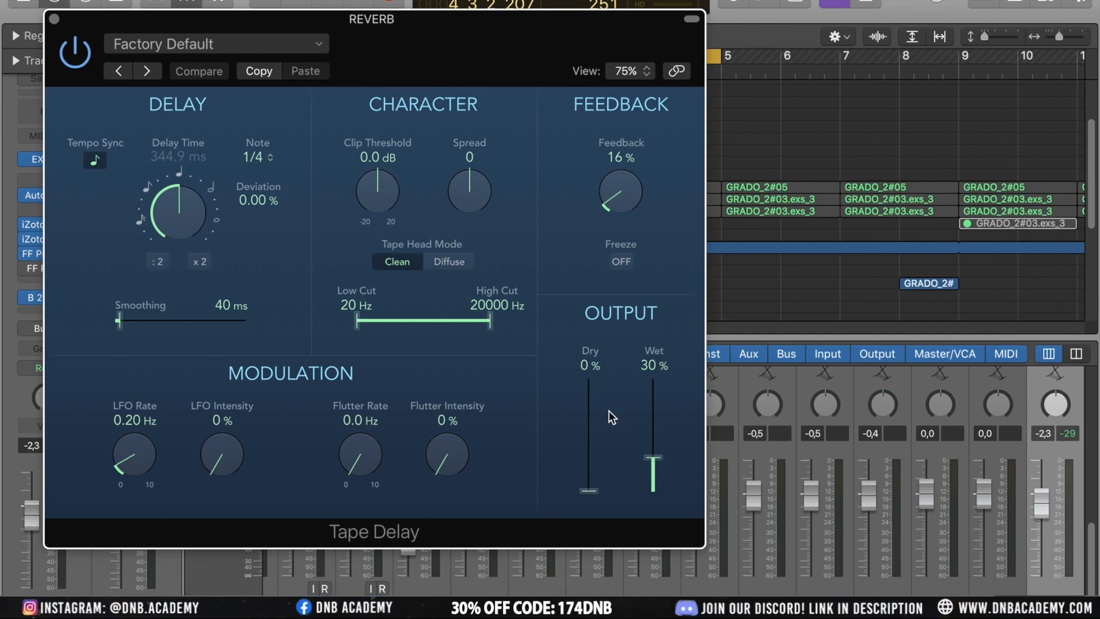
{"action": "left_click_drag", "start_coordinate": [654, 455], "coordinate": [651, 411]}
{"action": "left_click_drag", "start_coordinate": [356, 319], "coordinate": [411, 320]}
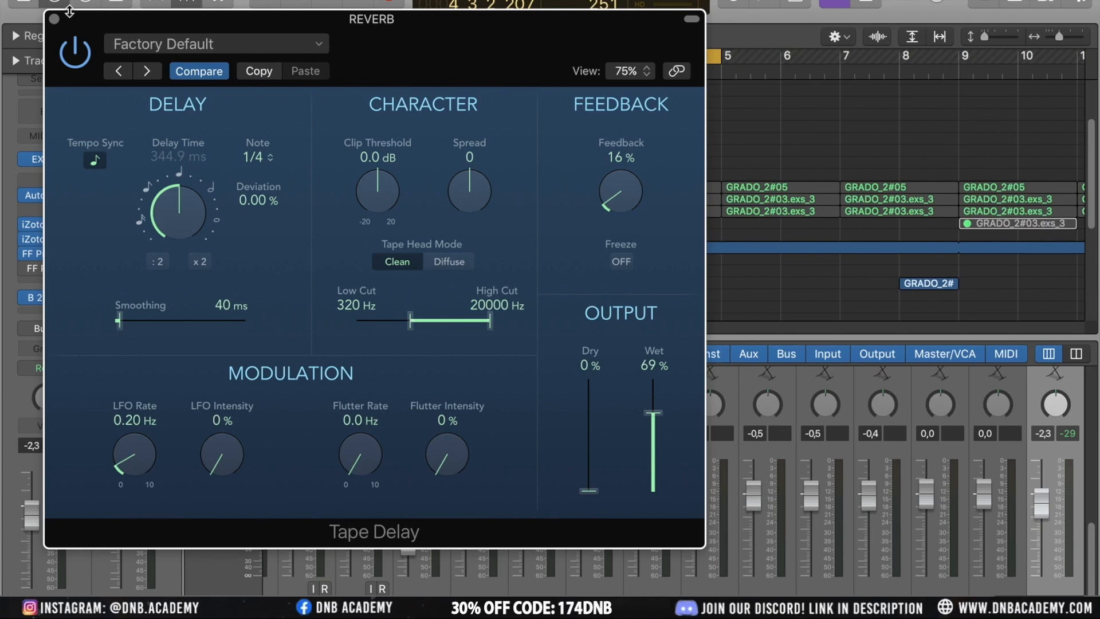
{"action": "left_click", "coordinate": [54, 19]}
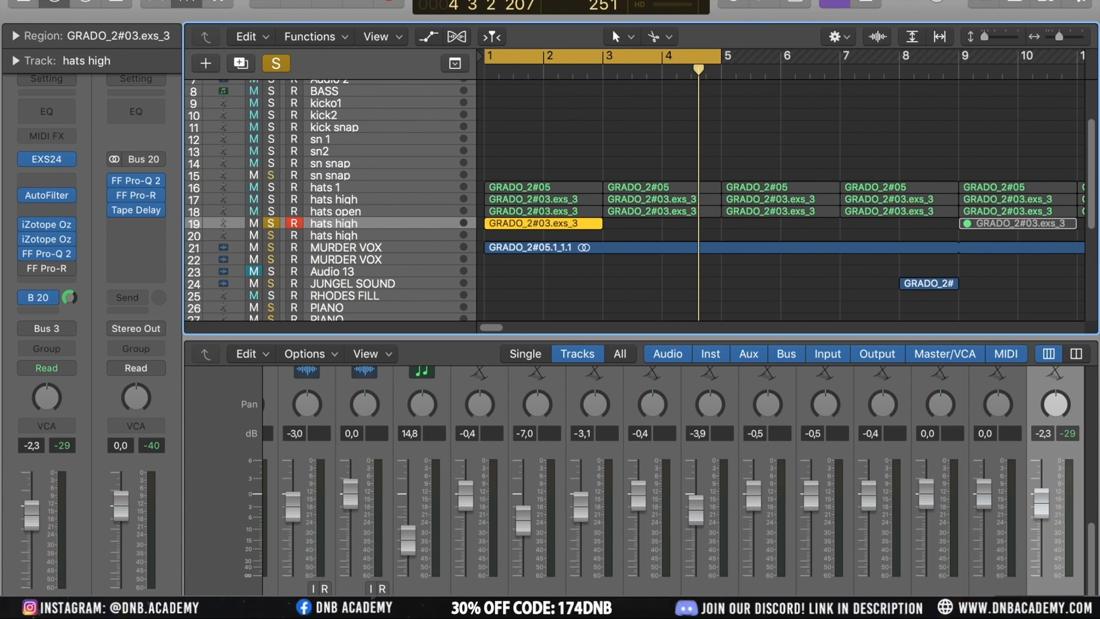
Clear all track solos in the project
{"action": "mouse_move", "coordinate": [118, 211]}
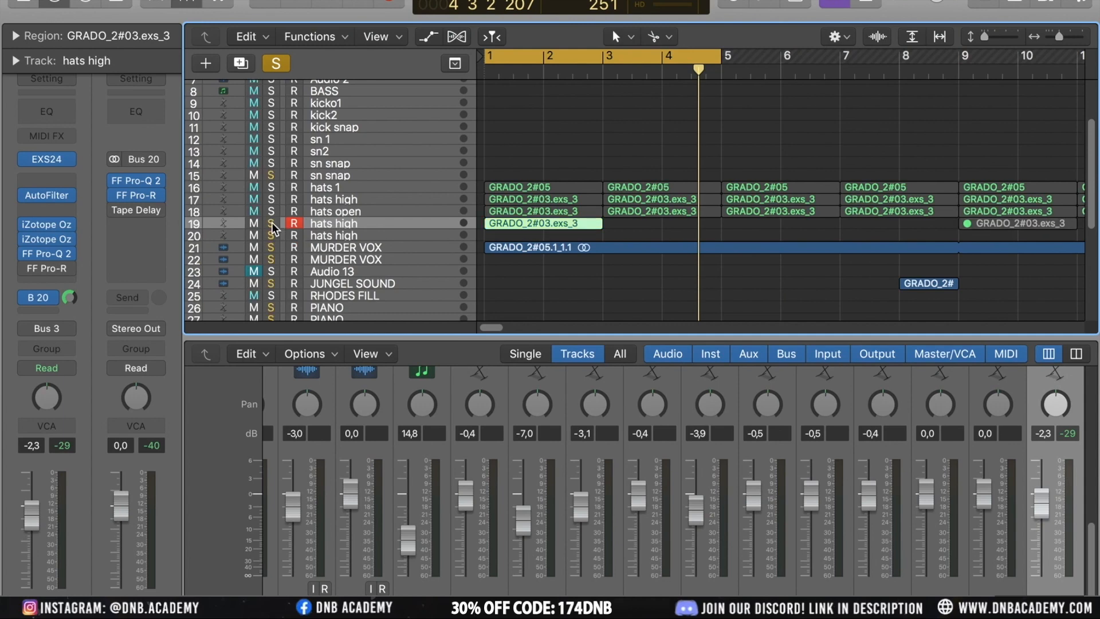
{"action": "scroll", "coordinate": [281, 198], "scroll_direction": "up", "scroll_amount": 5}
{"action": "scroll", "coordinate": [281, 198], "scroll_direction": "down", "scroll_amount": 8}
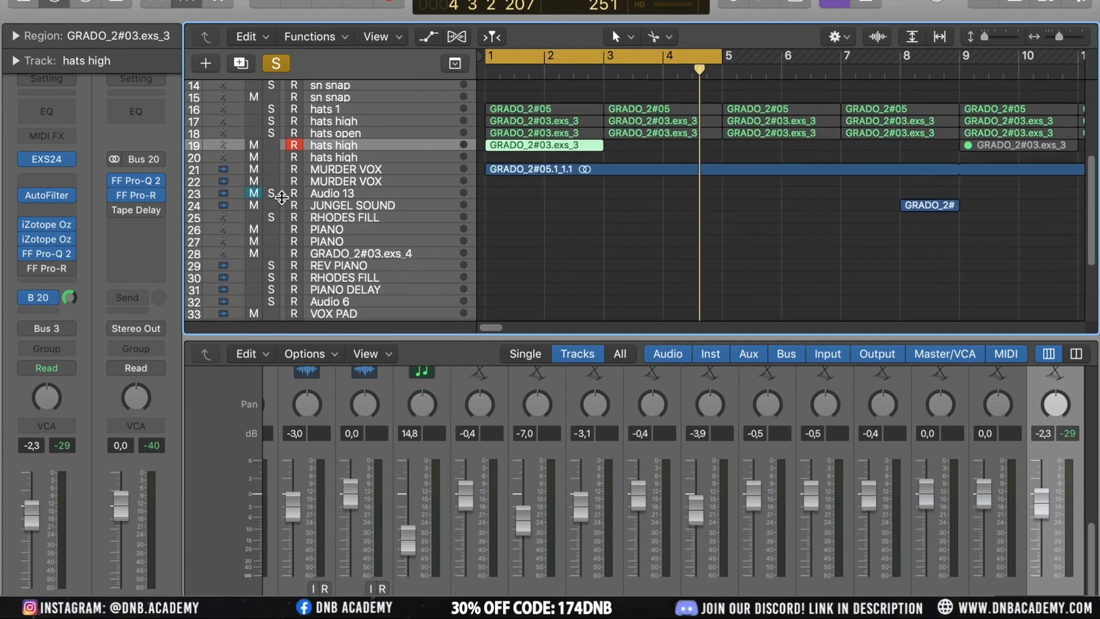
{"action": "scroll", "coordinate": [281, 197], "scroll_direction": "up", "scroll_amount": 8}
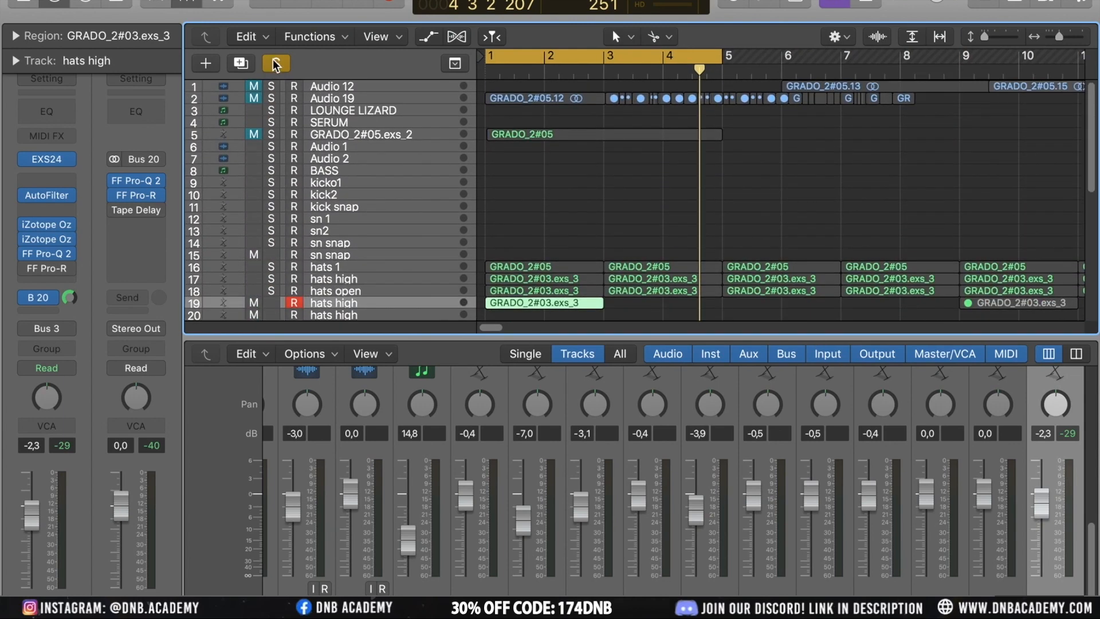
{"action": "left_click", "coordinate": [274, 61]}
Select the hats open track
{"action": "left_click", "coordinate": [551, 196]}
{"action": "scroll", "coordinate": [551, 196], "scroll_direction": "down", "scroll_amount": 5}
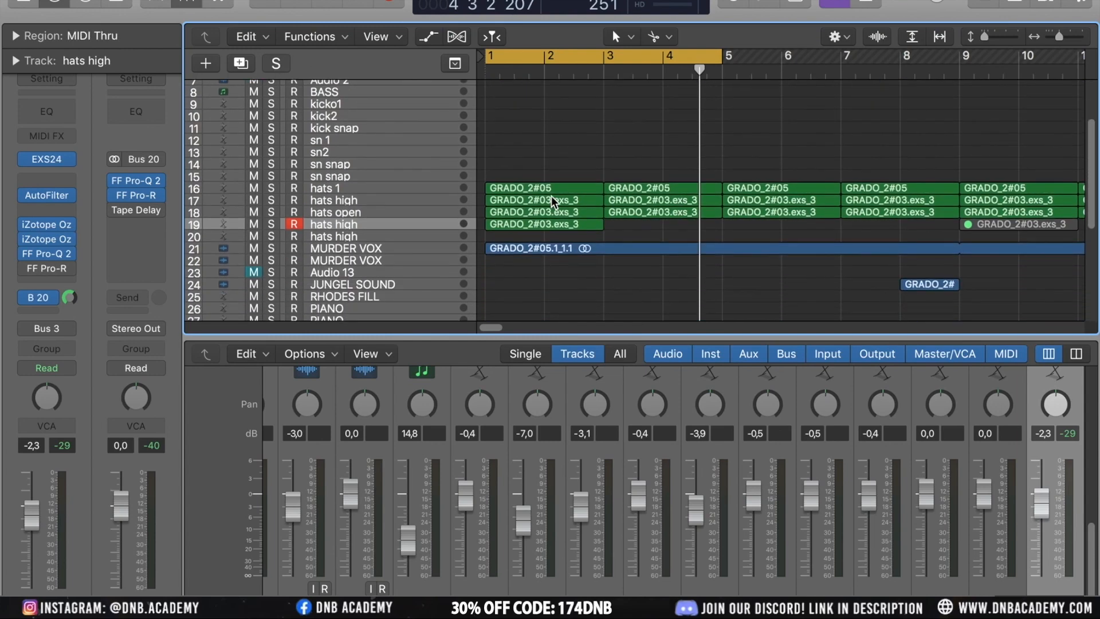
{"action": "left_click", "coordinate": [334, 211]}
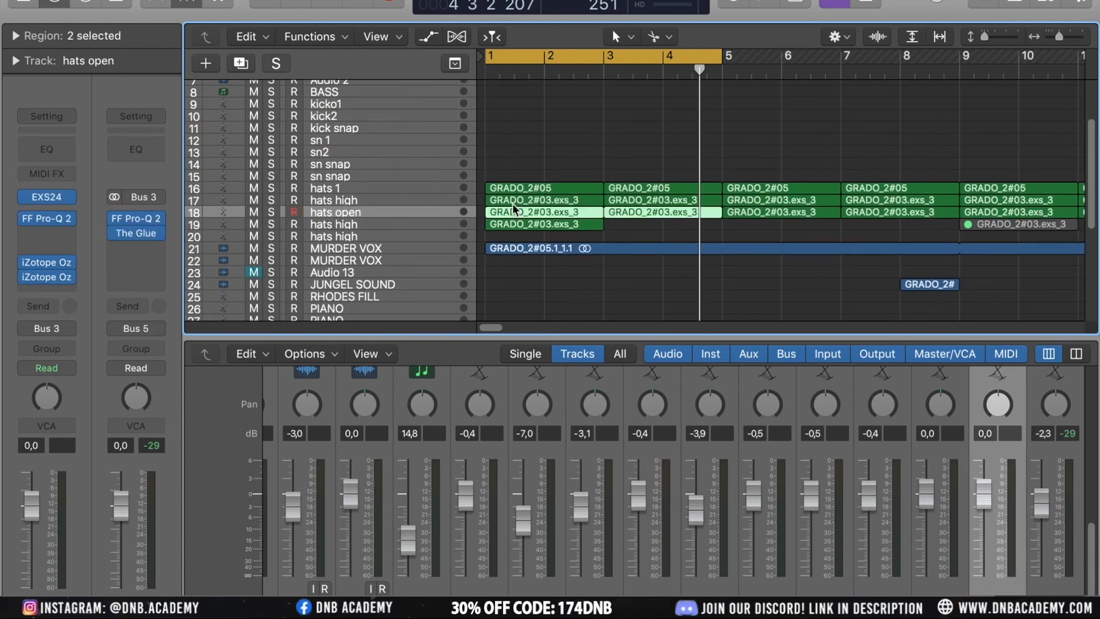
Extend the cycle range to cover bars 1 to 9 and select the MURDER VOX region
{"action": "scroll", "coordinate": [616, 181], "scroll_direction": "down", "scroll_amount": 1}
{"action": "scroll", "coordinate": [616, 181], "scroll_direction": "down", "scroll_amount": 4}
{"action": "scroll", "coordinate": [616, 181], "scroll_direction": "down", "scroll_amount": 3}
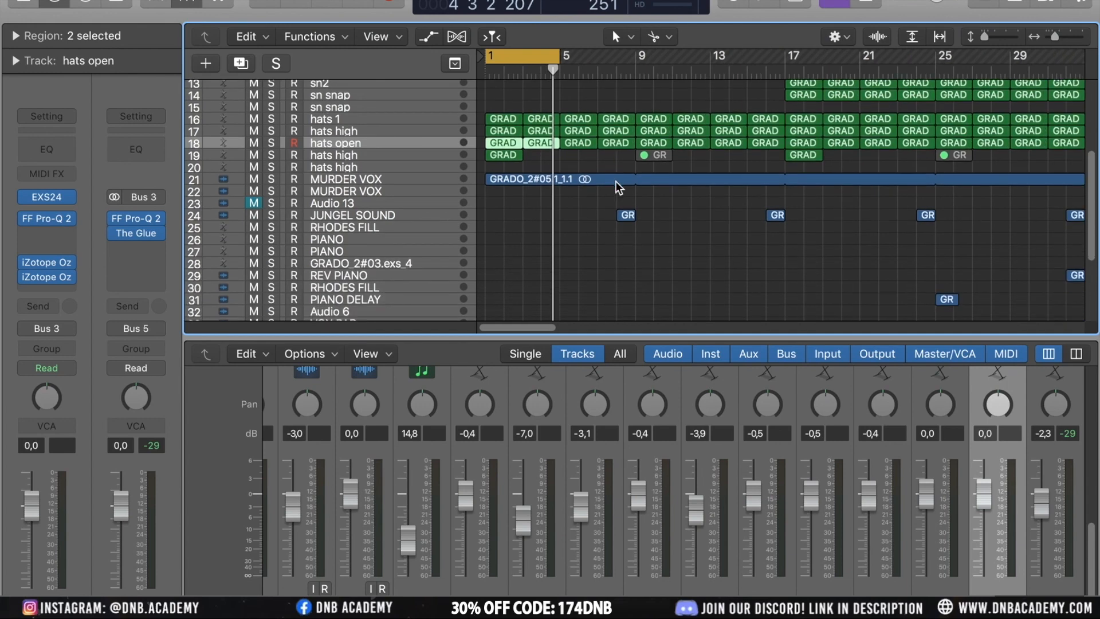
{"action": "left_click", "coordinate": [410, 179]}
{"action": "scroll", "coordinate": [661, 239], "scroll_direction": "up", "scroll_amount": 5}
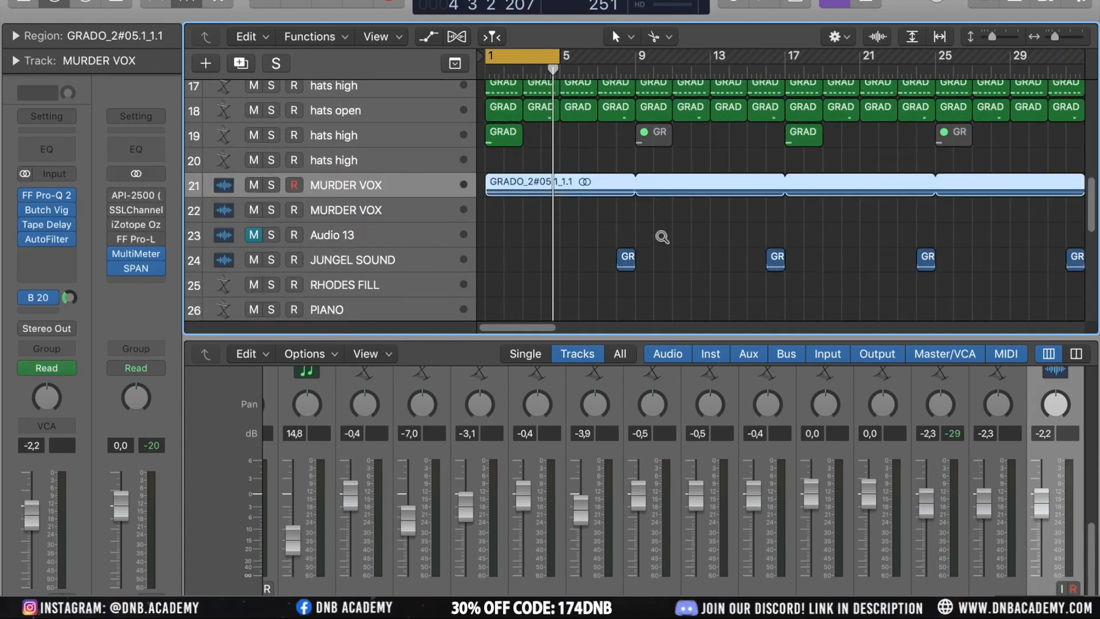
{"action": "scroll", "coordinate": [583, 148], "scroll_direction": "up", "scroll_amount": 4}
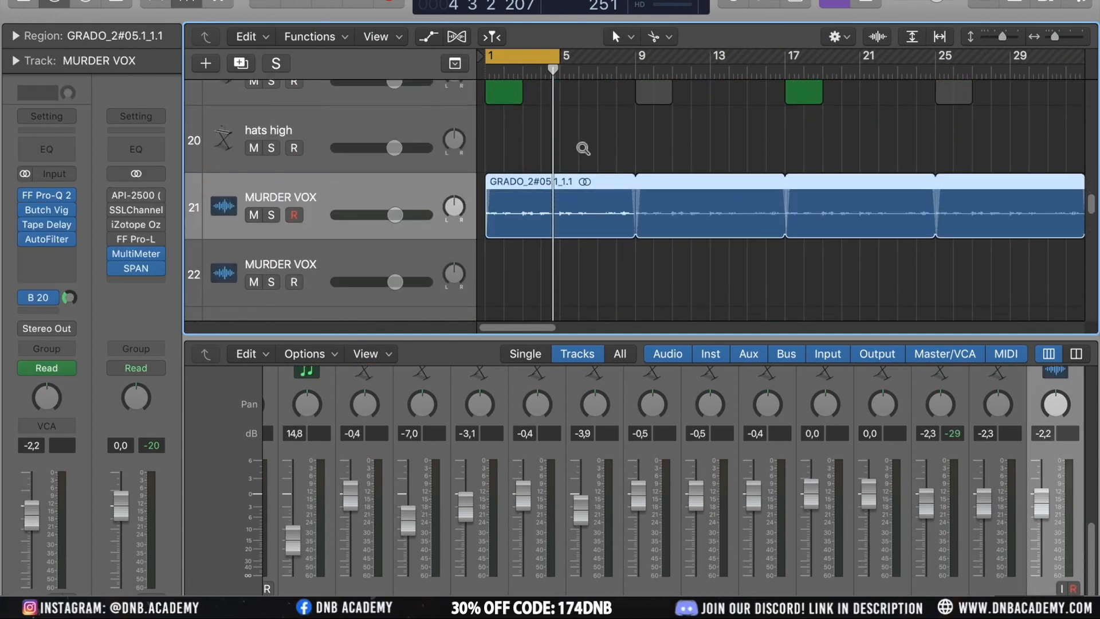
{"action": "left_click_drag", "start_coordinate": [558, 57], "coordinate": [638, 99]}
{"action": "left_click", "coordinate": [599, 110]}
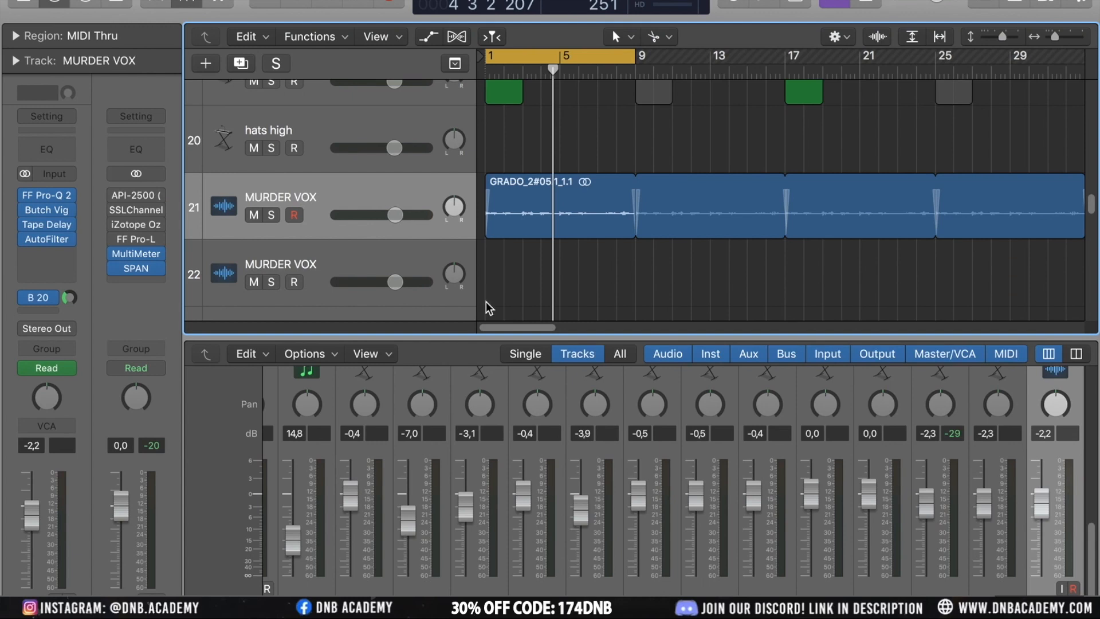
{"action": "left_click", "coordinate": [580, 209]}
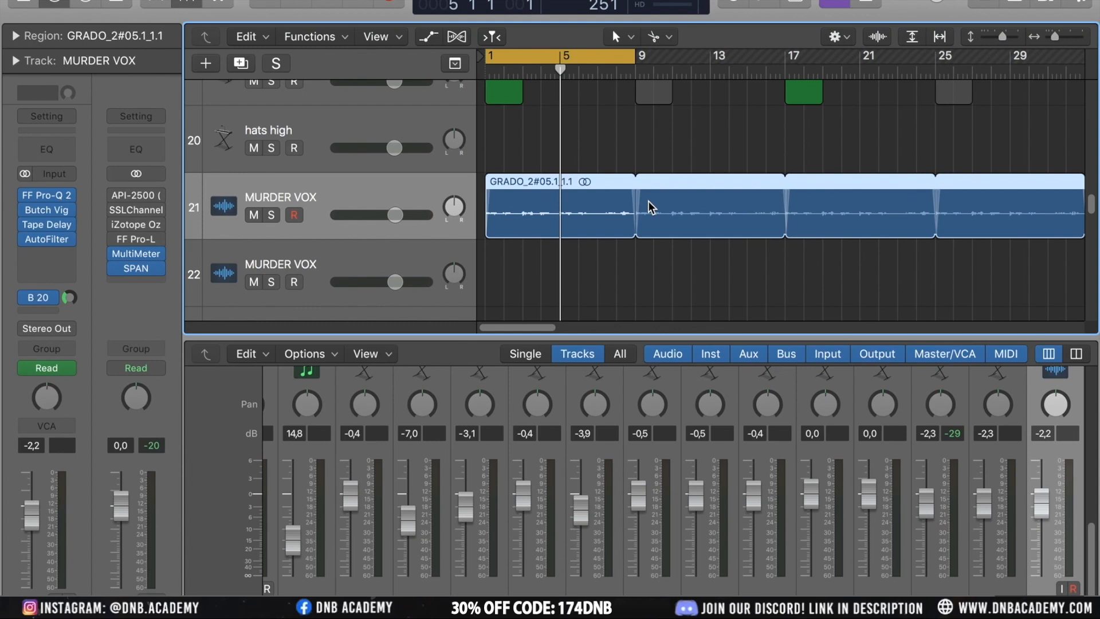
Solo the MURDER VOX track and play it from the start
{"action": "left_click", "coordinate": [271, 215]}
{"action": "key", "text": "Return"}
{"action": "key", "text": "space"}
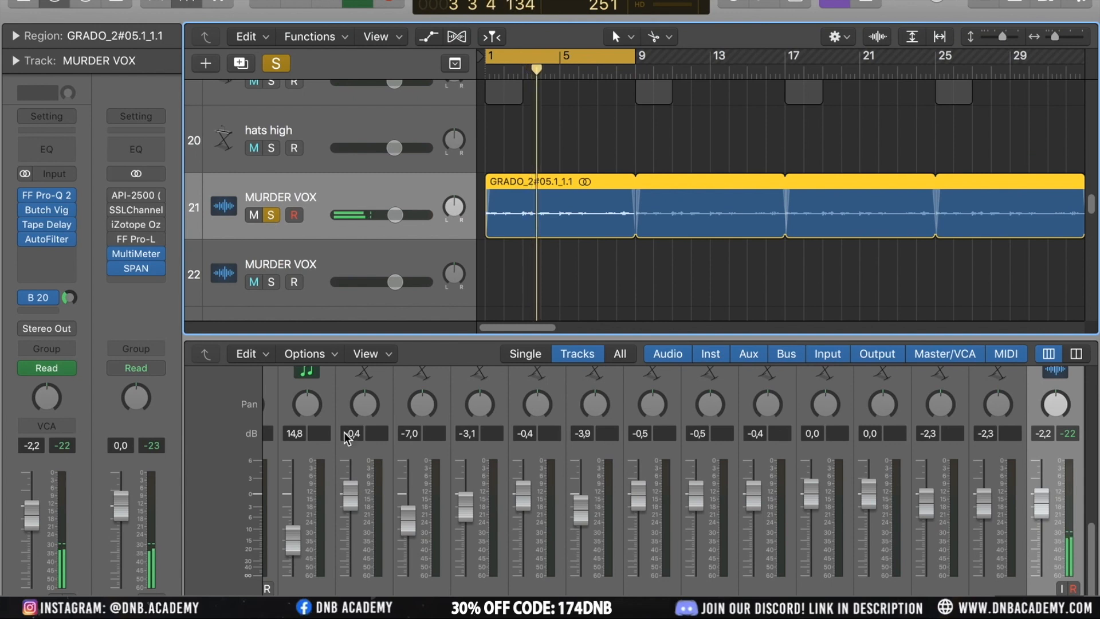
{"action": "scroll", "coordinate": [753, 435], "scroll_direction": "right", "scroll_amount": 5}
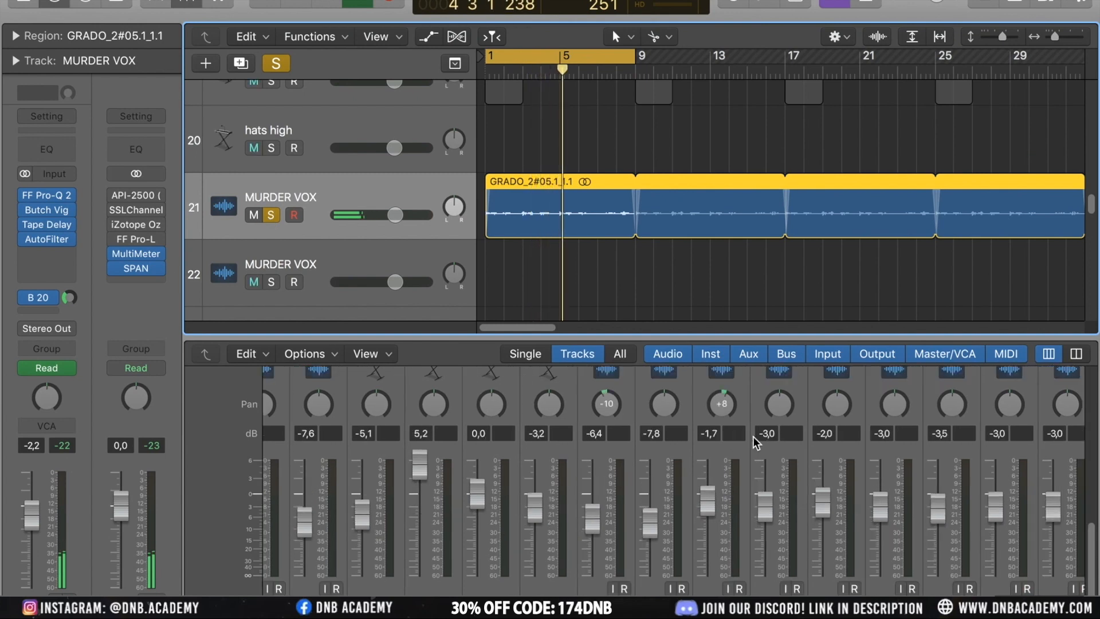
{"action": "scroll", "coordinate": [753, 436], "scroll_direction": "right", "scroll_amount": 5}
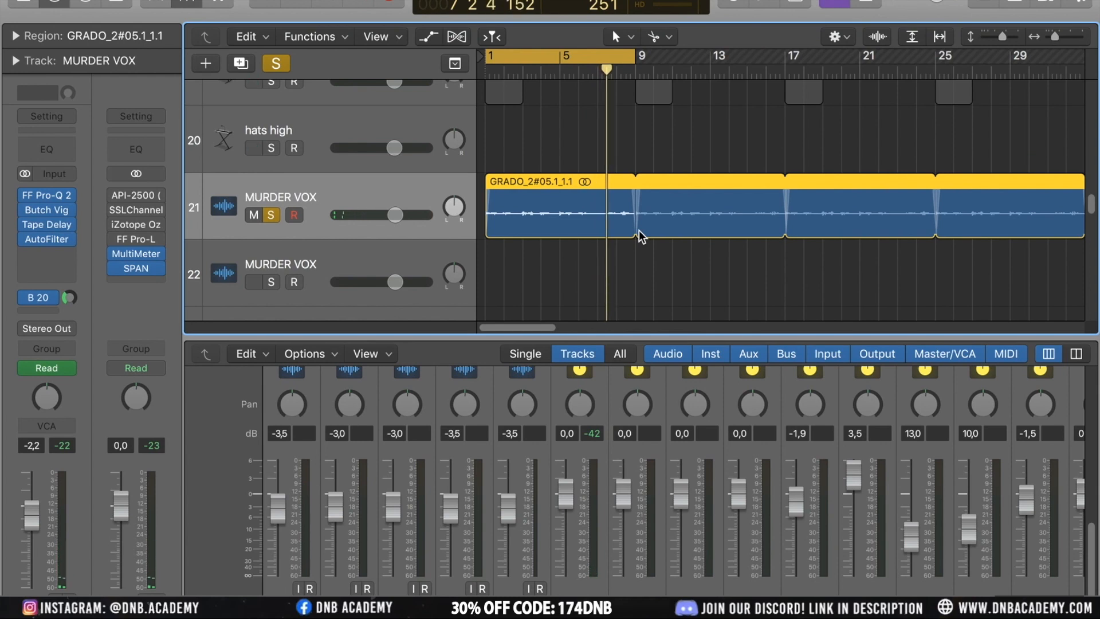
Examine the MURDER VOX plugins Pro-Q 2, Butch Vig Vocals (toggling its bypass) and Tape Delay
{"action": "left_click", "coordinate": [53, 190]}
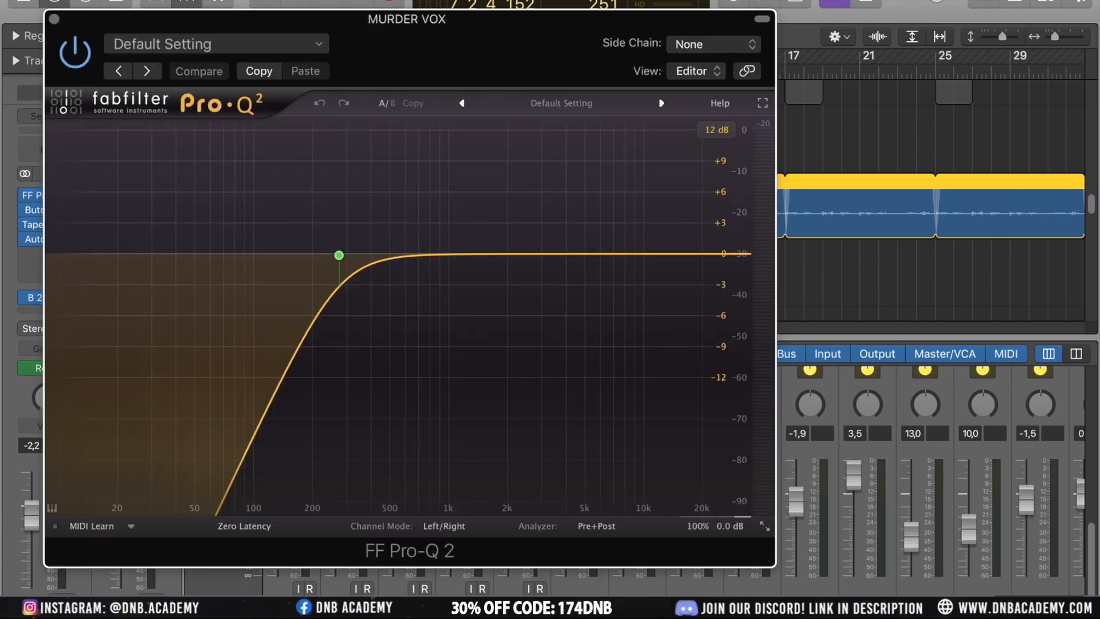
{"action": "left_click", "coordinate": [55, 19]}
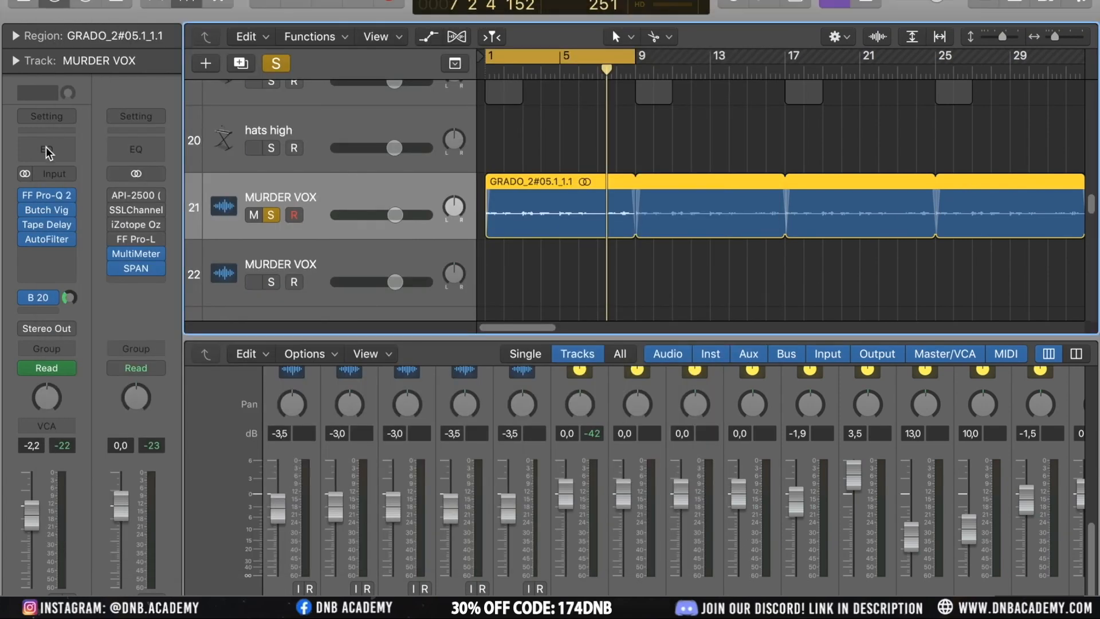
{"action": "left_click", "coordinate": [53, 208]}
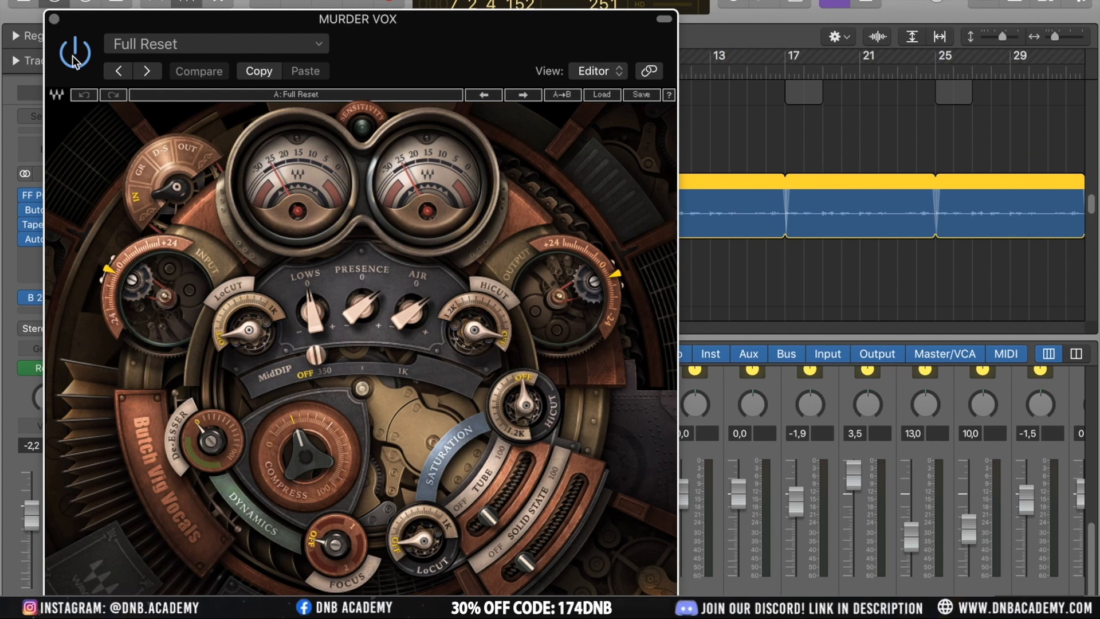
{"action": "key", "text": "space"}
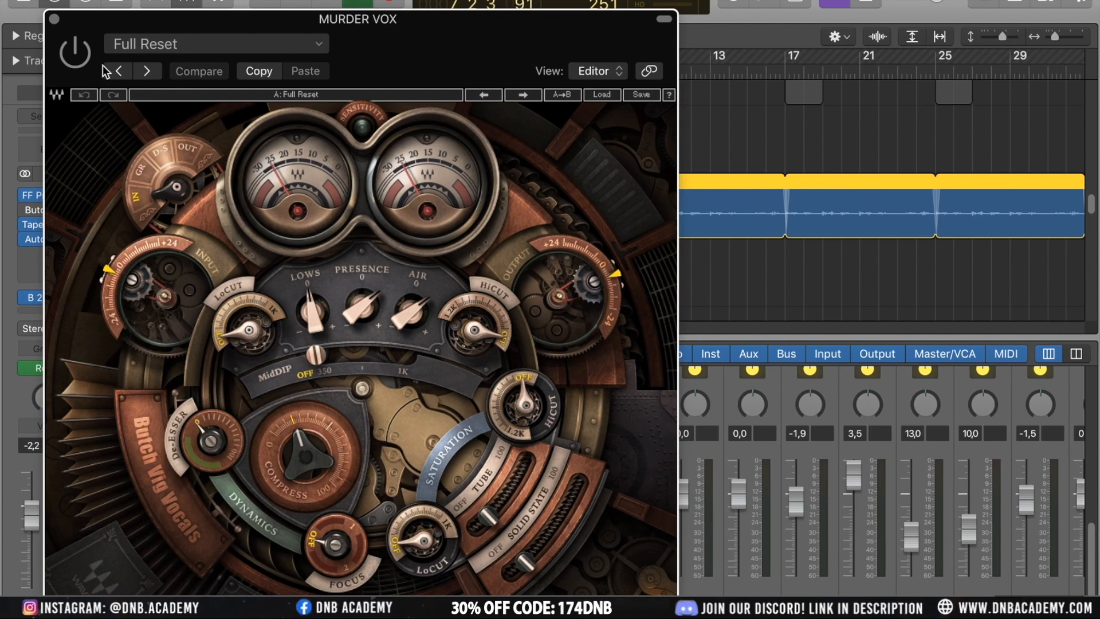
{"action": "left_click", "coordinate": [73, 56]}
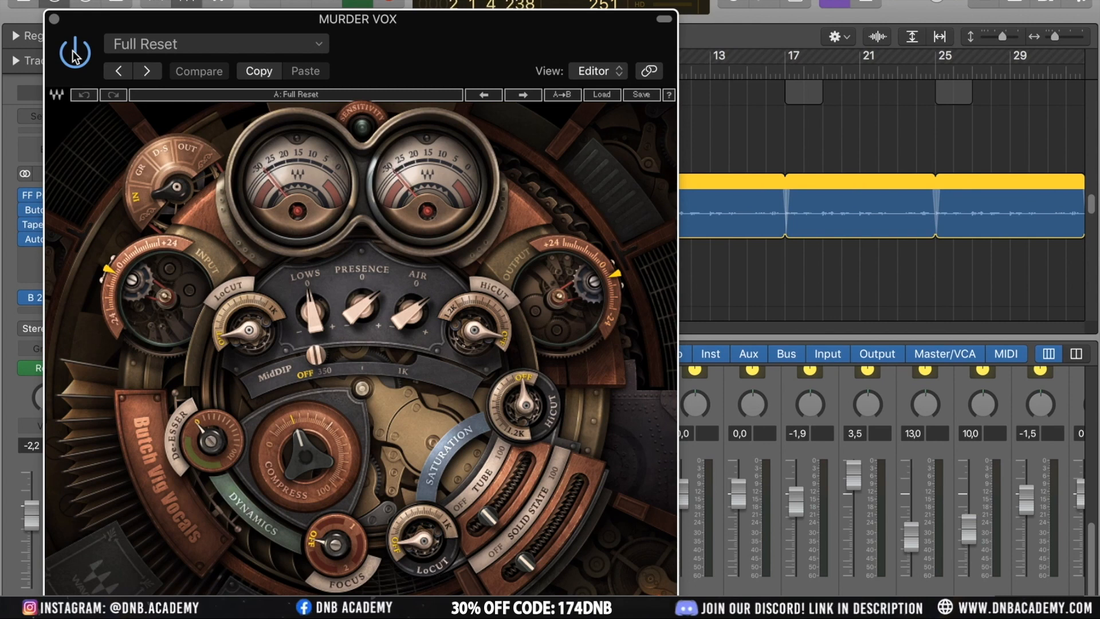
{"action": "left_click", "coordinate": [54, 21]}
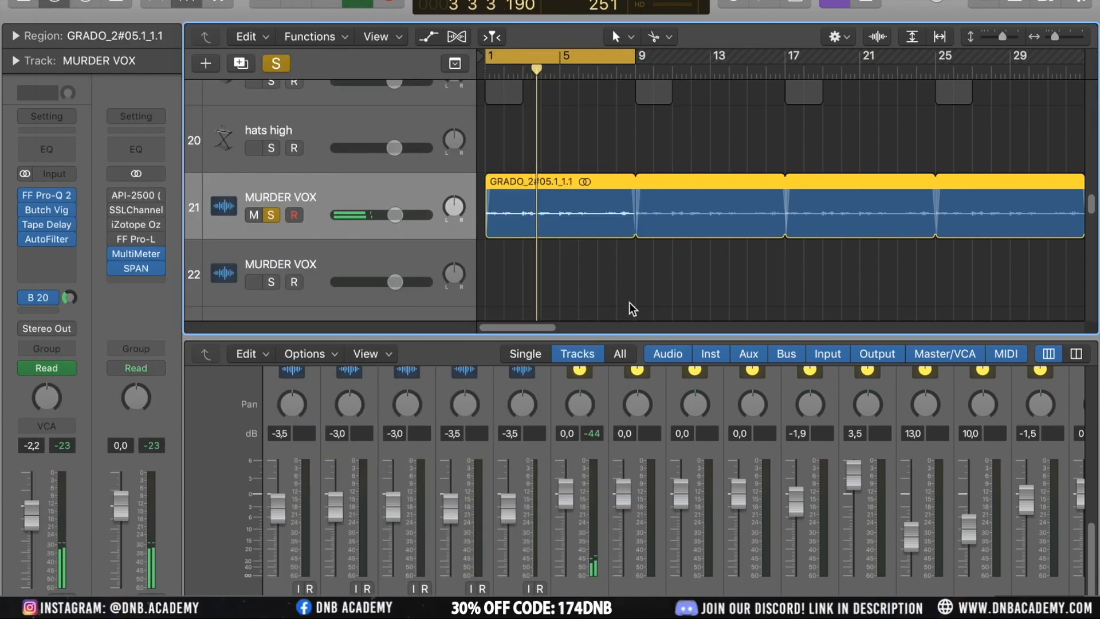
{"action": "mouse_move", "coordinate": [56, 227]}
{"action": "left_click", "coordinate": [54, 227]}
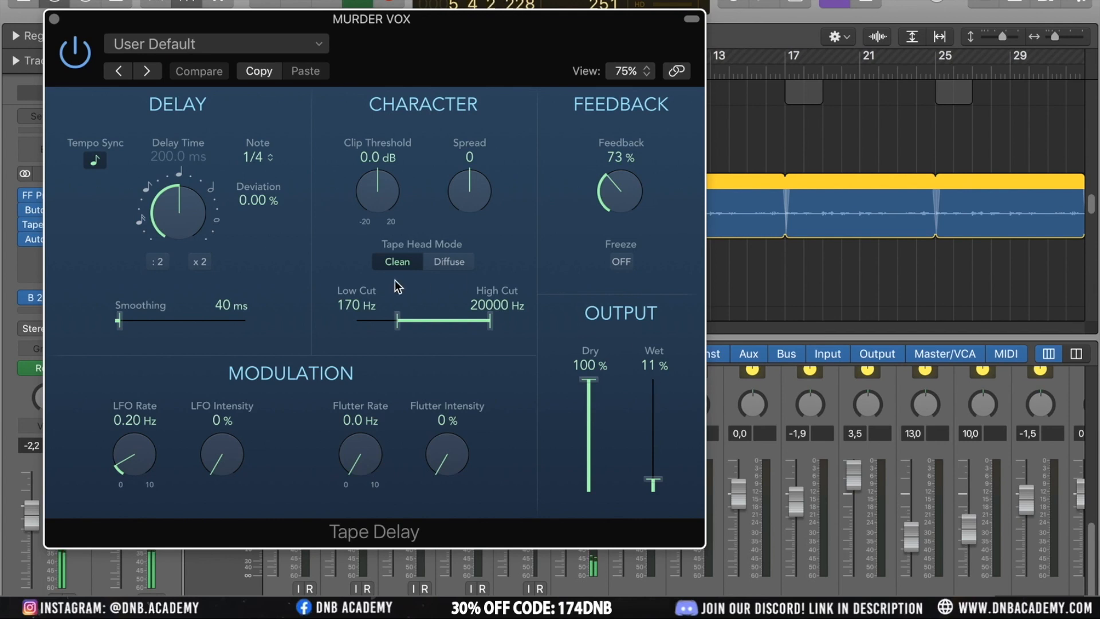
{"action": "left_click", "coordinate": [55, 19]}
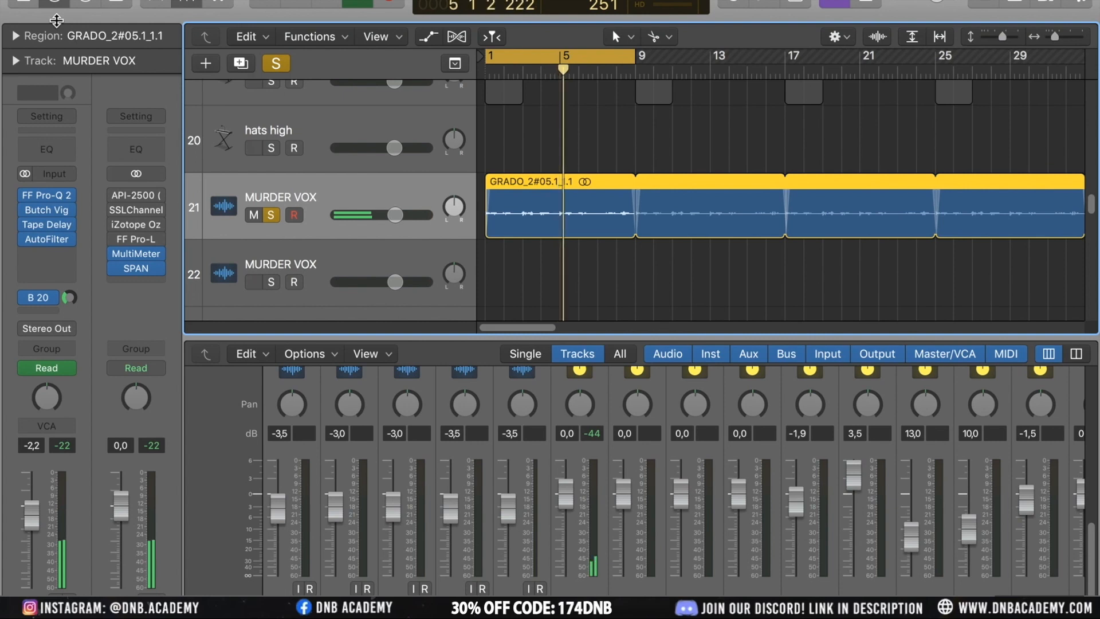
Move the solo from MURDER VOX to the JUNGEL SOUND track and play it
{"action": "left_click", "coordinate": [272, 215]}
{"action": "scroll", "coordinate": [356, 230], "scroll_direction": "down", "scroll_amount": 5}
{"action": "scroll", "coordinate": [359, 232], "scroll_direction": "up", "scroll_amount": 5}
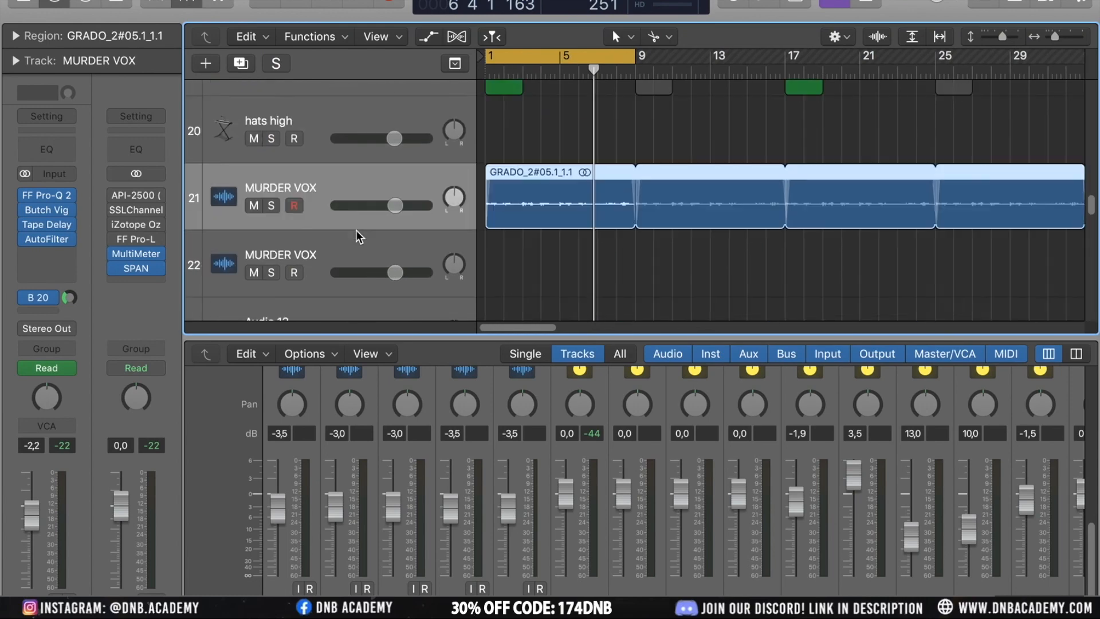
{"action": "scroll", "coordinate": [358, 233], "scroll_direction": "down", "scroll_amount": 6}
{"action": "left_click", "coordinate": [322, 156]}
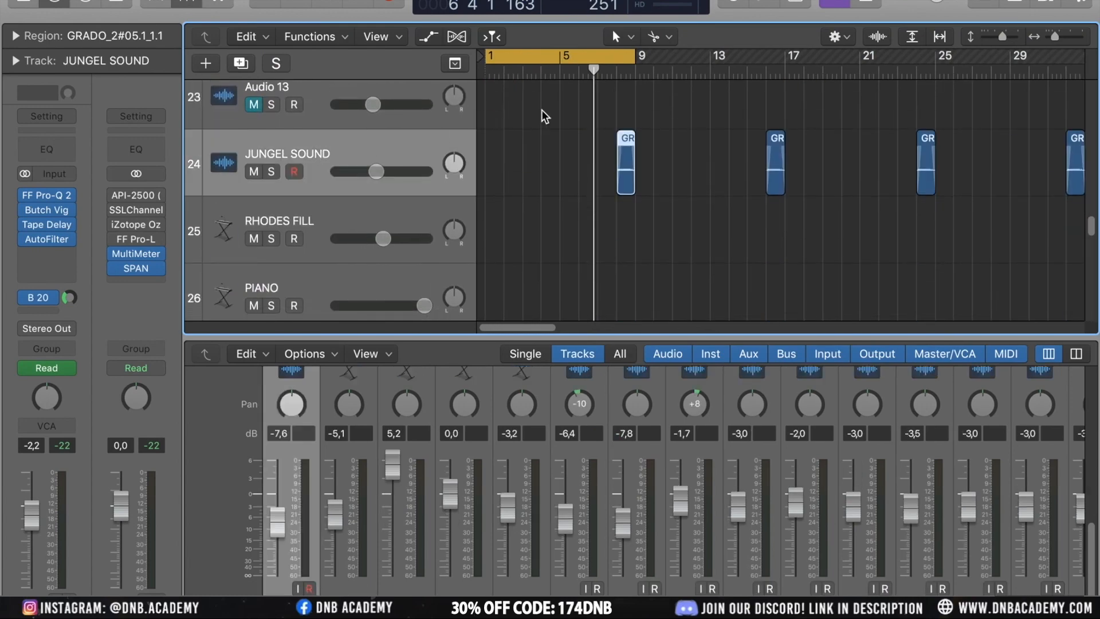
{"action": "left_click", "coordinate": [269, 173]}
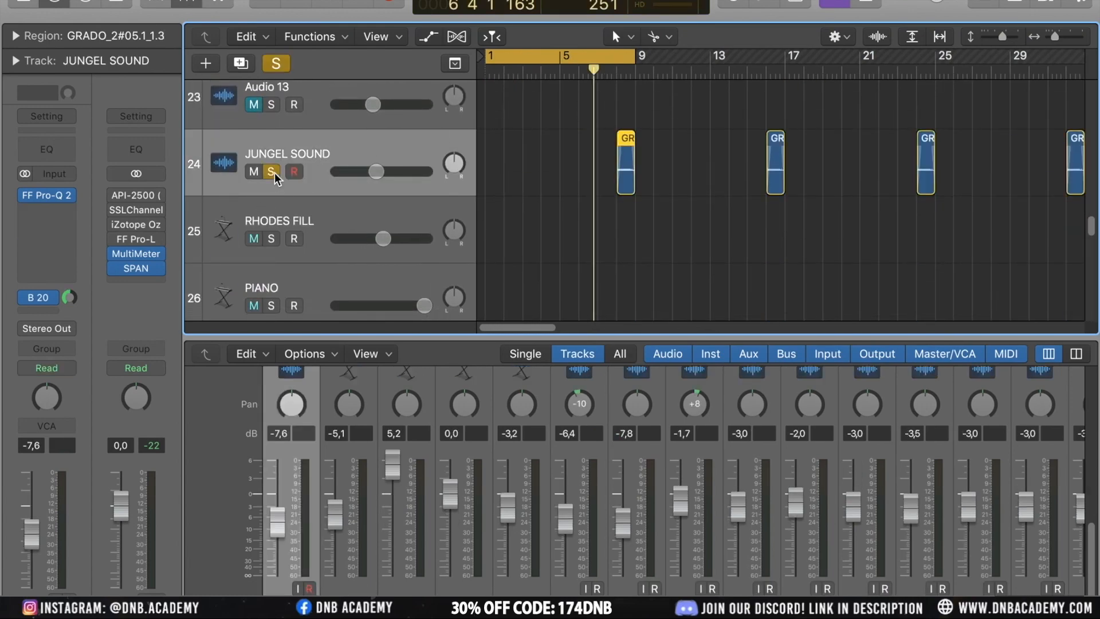
{"action": "left_click", "coordinate": [608, 74]}
{"action": "key", "text": "space"}
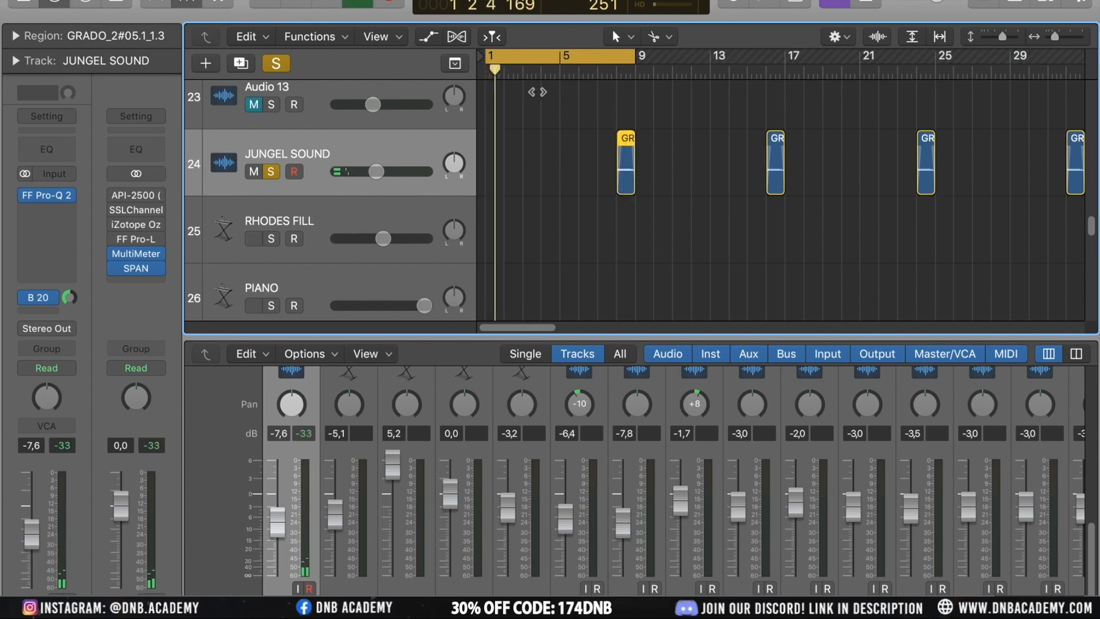
Replay JUNGEL SOUND and open the Bus 20 return strip fed by its send
{"action": "scroll", "coordinate": [515, 120], "scroll_direction": "up", "scroll_amount": 6}
{"action": "scroll", "coordinate": [514, 119], "scroll_direction": "down", "scroll_amount": 6}
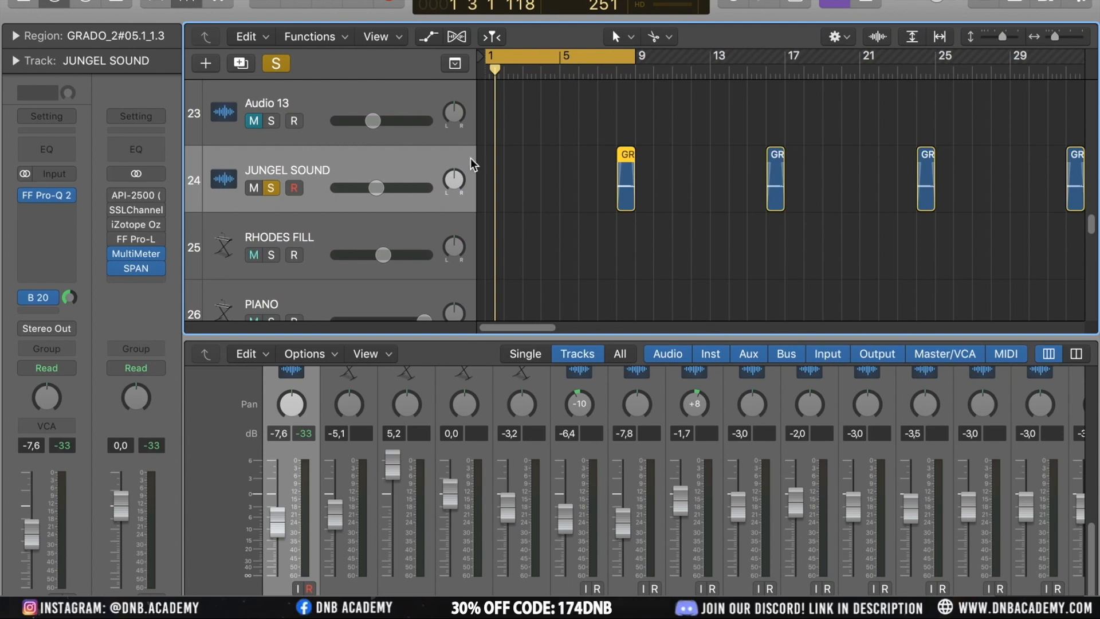
{"action": "key", "text": "XF86AudioLowerVolume"}
{"action": "left_click", "coordinate": [585, 73]}
{"action": "key", "text": "space"}
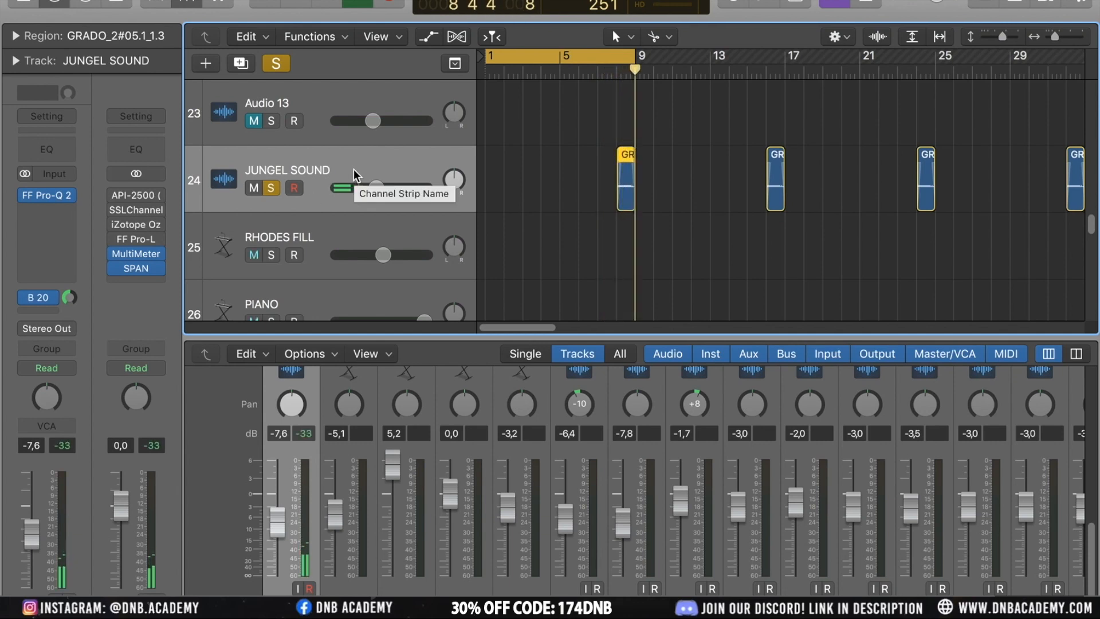
{"action": "key", "text": "space"}
{"action": "left_click", "coordinate": [49, 298]}
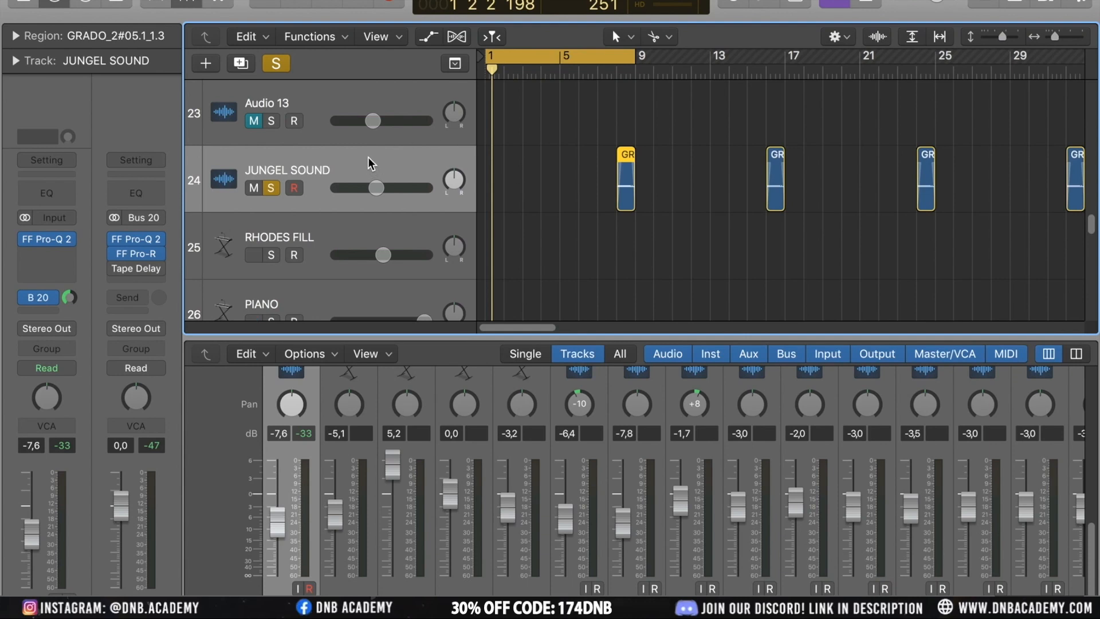
Set a 16-bar cycle range and move it to start at bar 17
{"action": "left_click_drag", "start_coordinate": [634, 62], "coordinate": [786, 69]}
{"action": "left_click", "coordinate": [695, 122]}
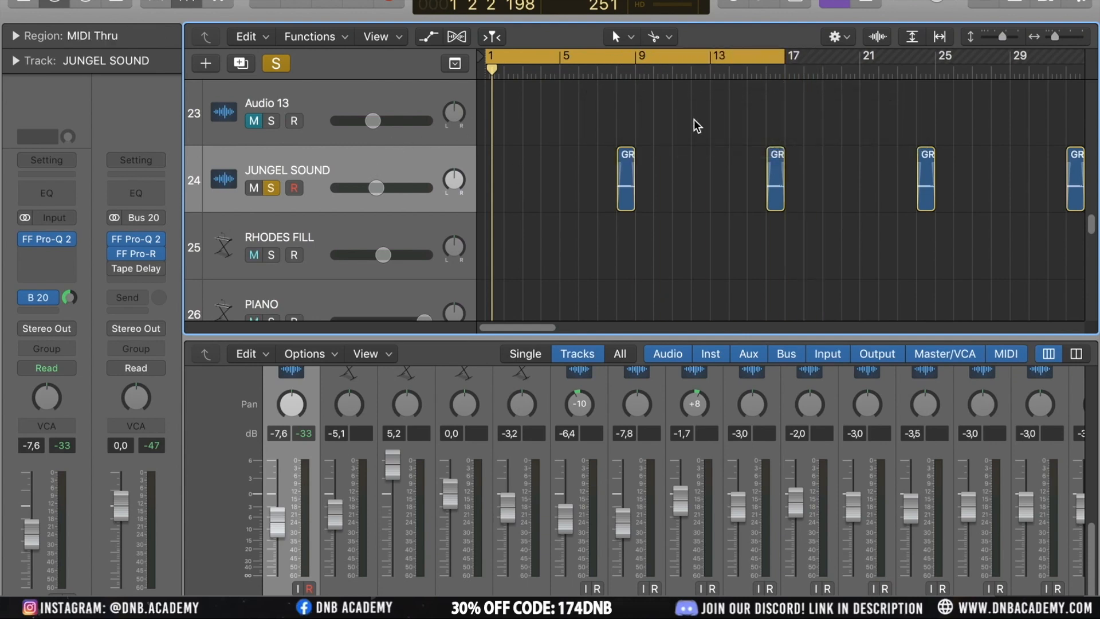
{"action": "scroll", "coordinate": [539, 122], "scroll_direction": "down", "scroll_amount": 2}
{"action": "scroll", "coordinate": [539, 121], "scroll_direction": "down", "scroll_amount": 4}
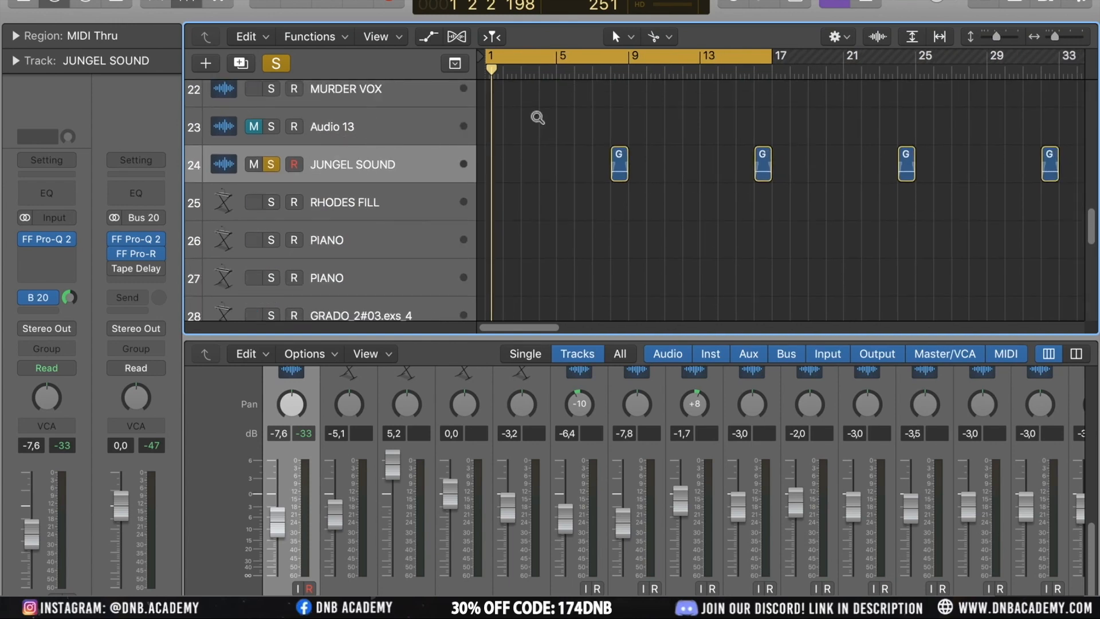
{"action": "scroll", "coordinate": [539, 121], "scroll_direction": "down", "scroll_amount": 4}
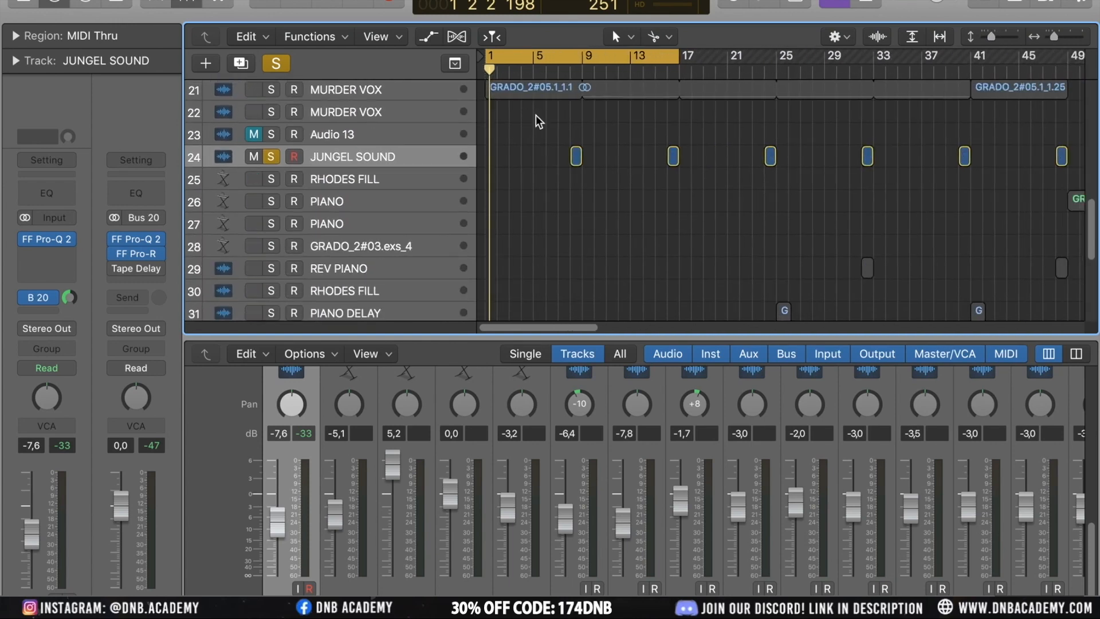
{"action": "scroll", "coordinate": [539, 121], "scroll_direction": "down", "scroll_amount": 2}
{"action": "scroll", "coordinate": [535, 115], "scroll_direction": "up", "scroll_amount": 3}
{"action": "left_click", "coordinate": [271, 166]}
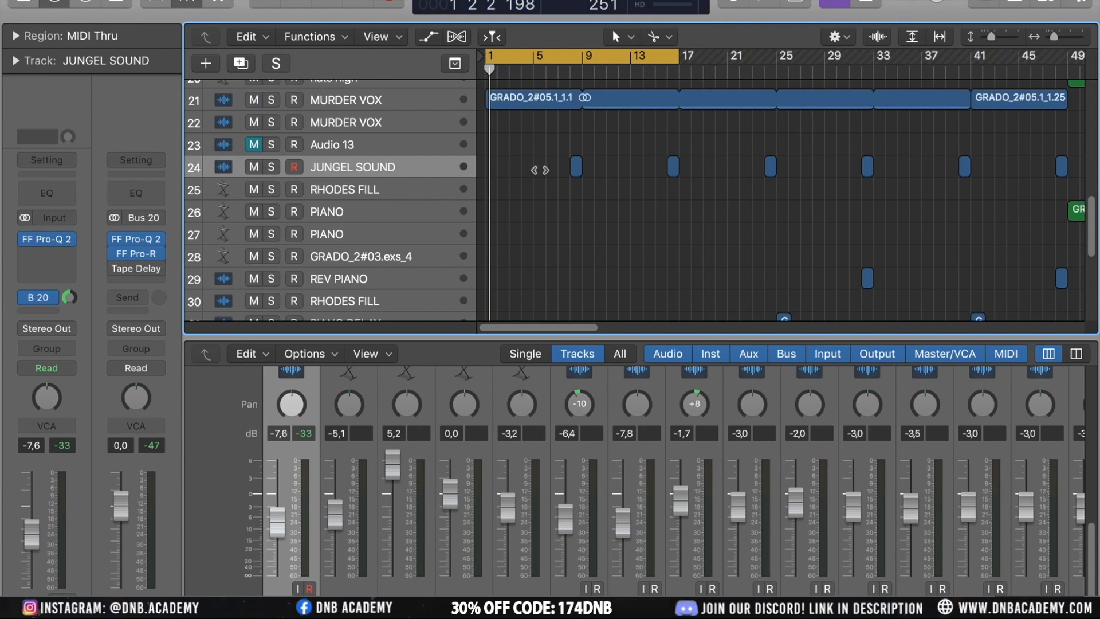
{"action": "scroll", "coordinate": [598, 185], "scroll_direction": "down", "scroll_amount": 5}
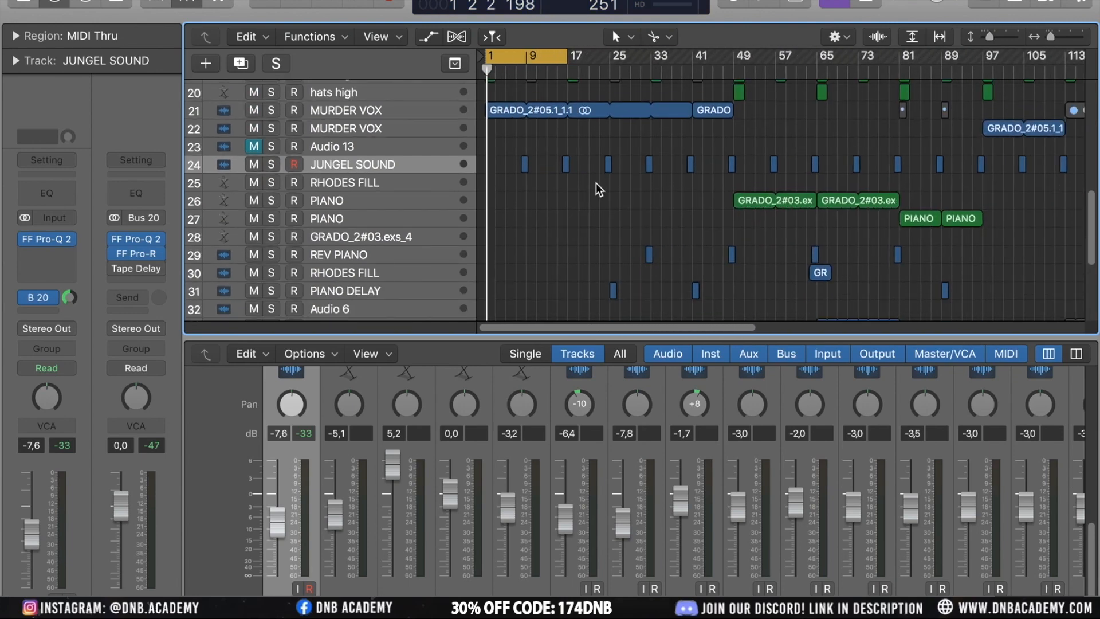
{"action": "scroll", "coordinate": [599, 189], "scroll_direction": "down", "scroll_amount": 3}
{"action": "scroll", "coordinate": [596, 189], "scroll_direction": "down", "scroll_amount": 2}
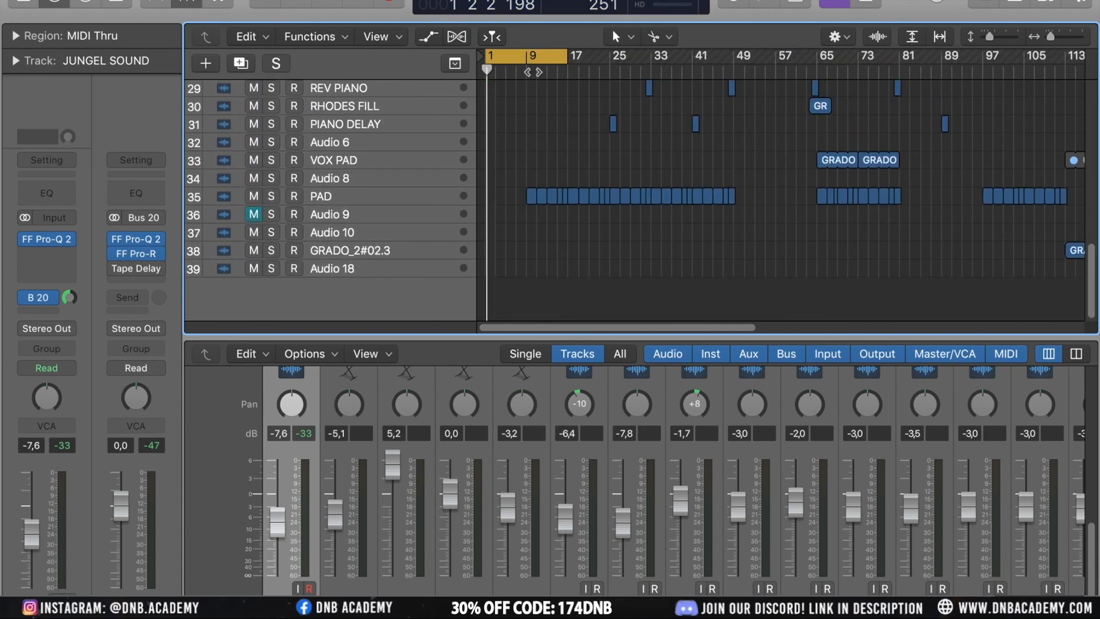
{"action": "left_click_drag", "start_coordinate": [503, 55], "coordinate": [585, 56]}
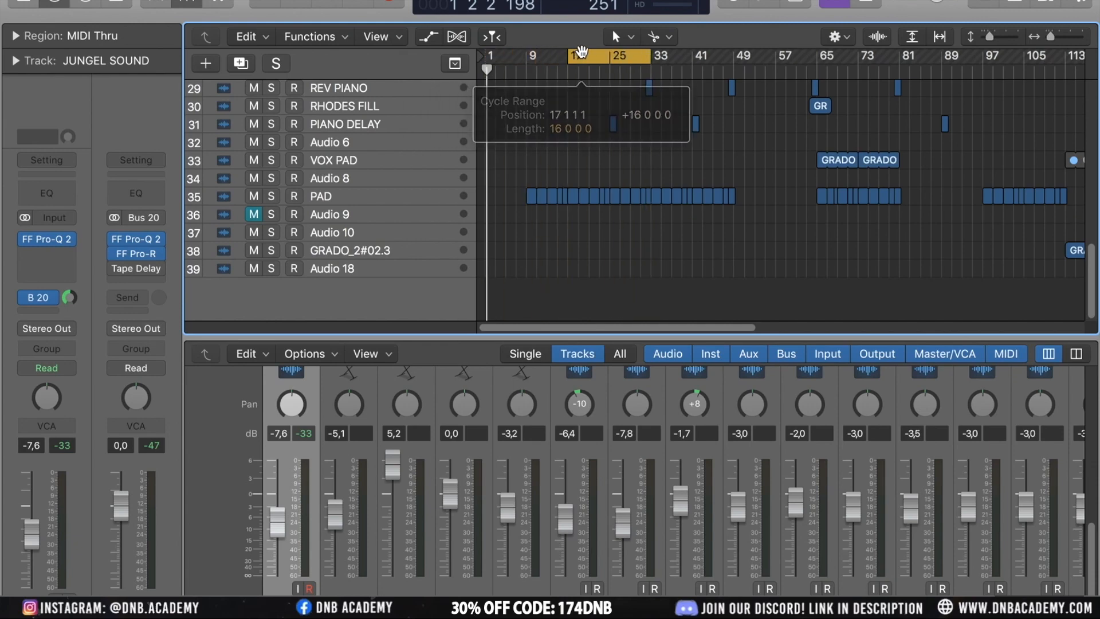
Select and solo the PAD track and play it within the cycle range
{"action": "left_click", "coordinate": [348, 192]}
{"action": "scroll", "coordinate": [579, 281], "scroll_direction": "up", "scroll_amount": 3}
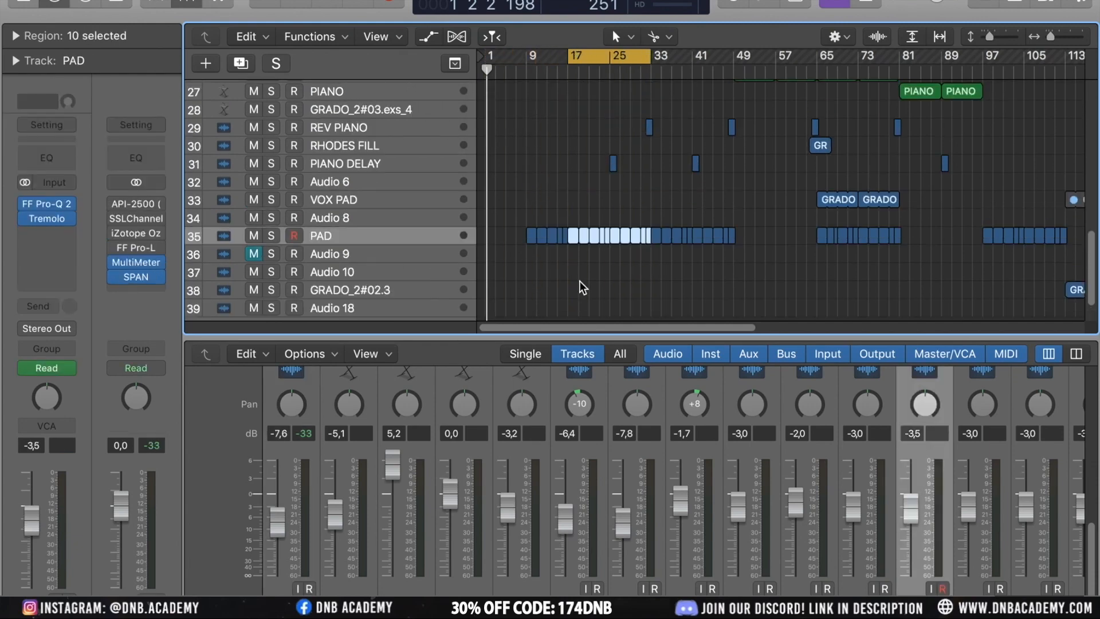
{"action": "scroll", "coordinate": [579, 281], "scroll_direction": "down", "scroll_amount": 3}
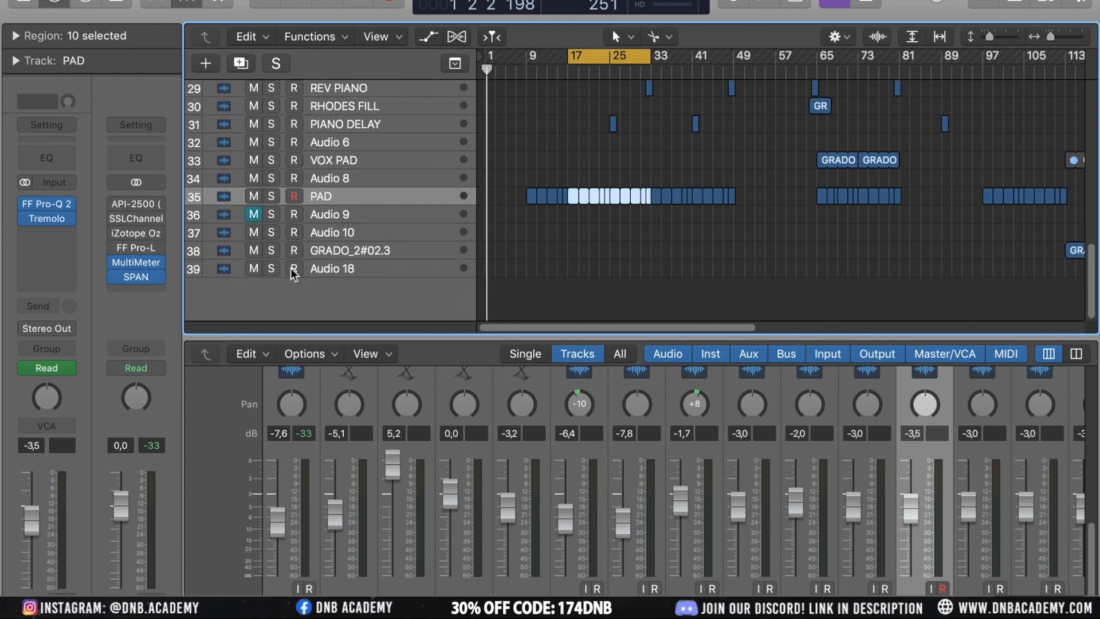
{"action": "left_click", "coordinate": [270, 198]}
{"action": "key", "text": "space"}
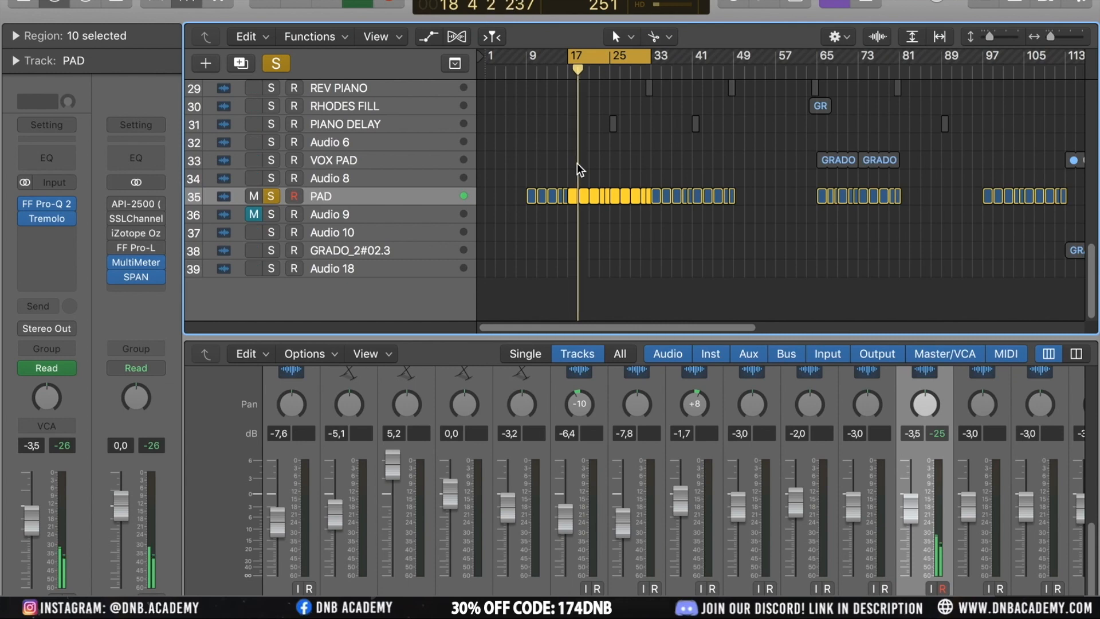
{"action": "key", "text": "super+Right"}
{"action": "key", "text": "super+Right"}
{"action": "key", "text": "super+Right"}
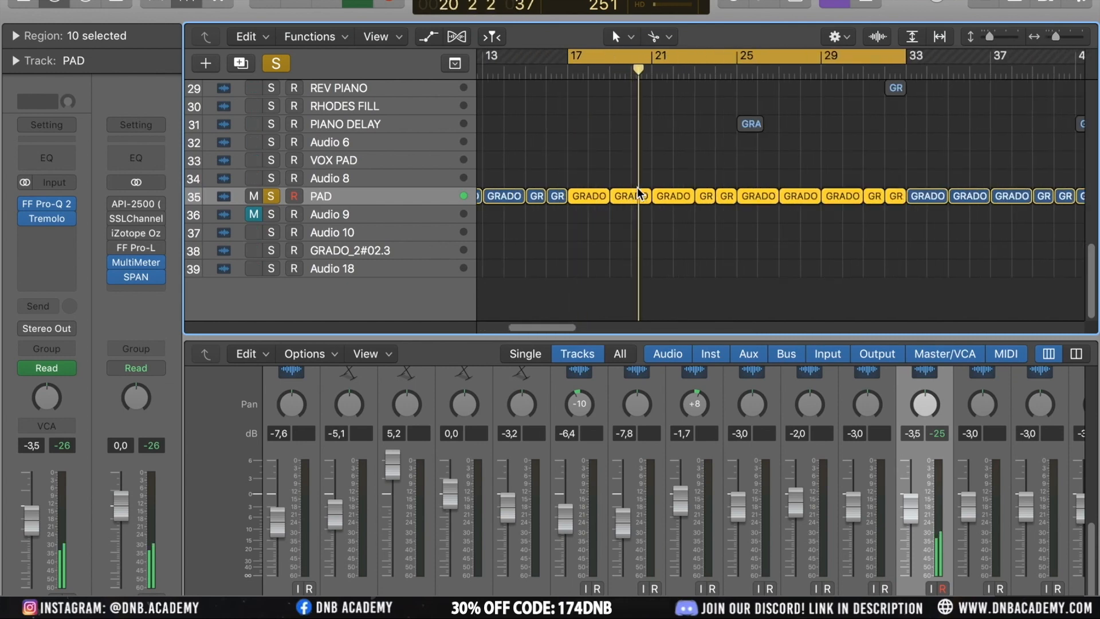
{"action": "key", "text": "super+Right"}
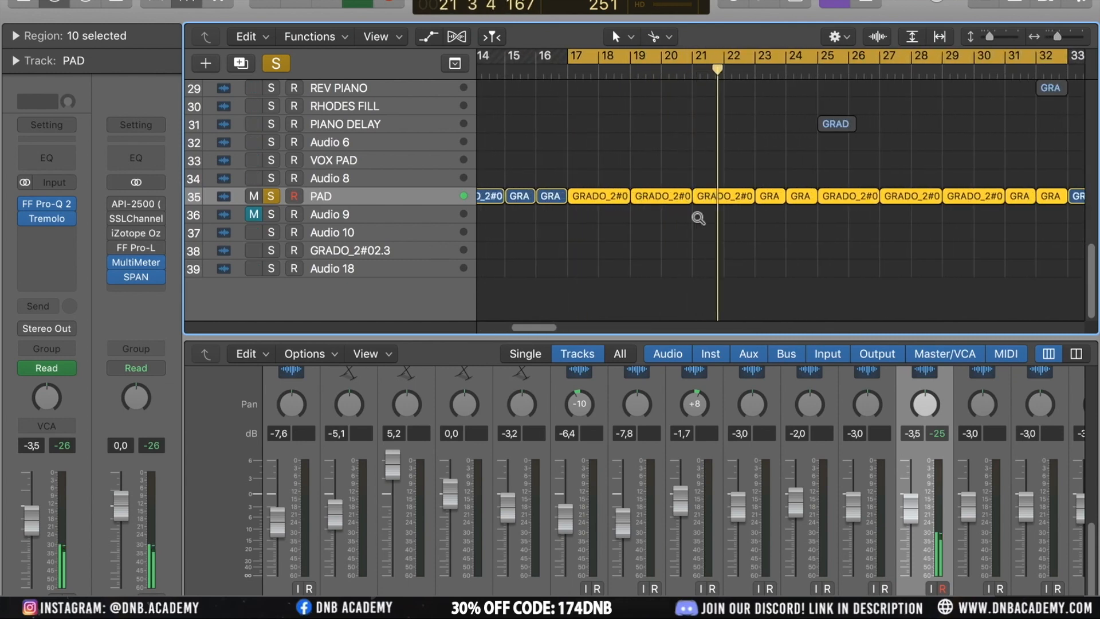
Select a pad slice on the PAD track and create a new track with duplicate settings below it
{"action": "key", "text": "super+Down"}
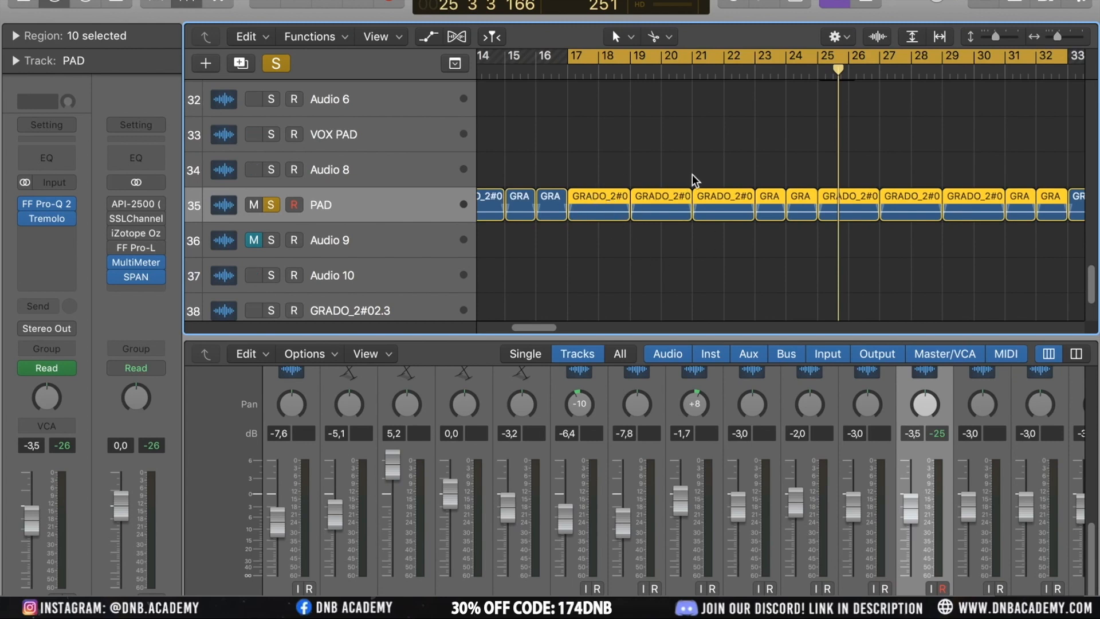
{"action": "left_click", "coordinate": [607, 197]}
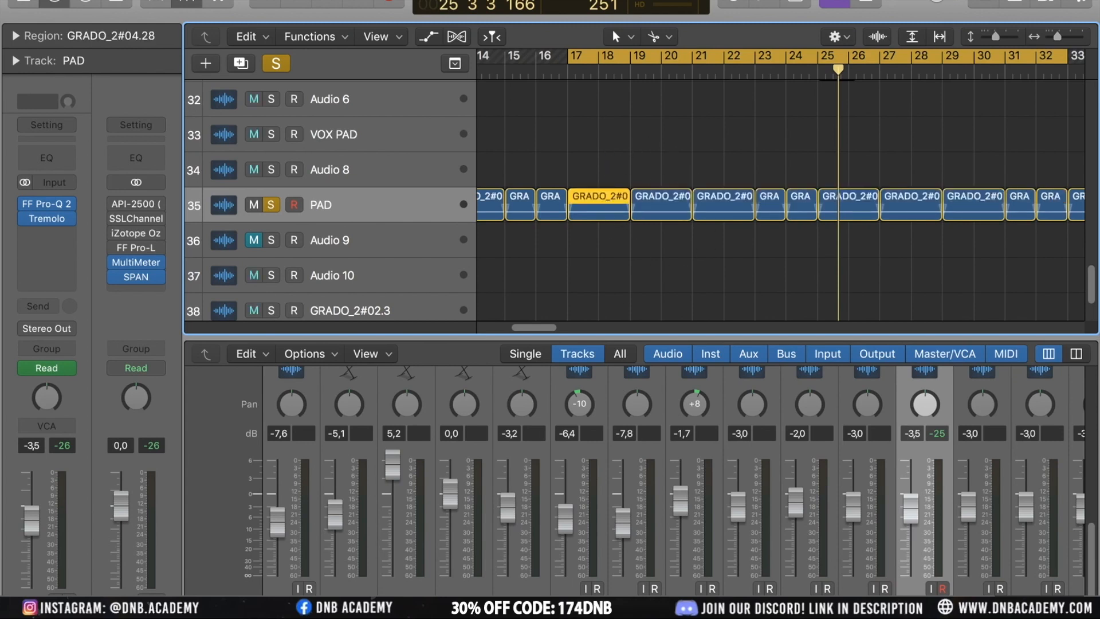
{"action": "scroll", "coordinate": [640, 286], "scroll_direction": "down", "scroll_amount": 10}
{"action": "scroll", "coordinate": [640, 286], "scroll_direction": "down", "scroll_amount": 5}
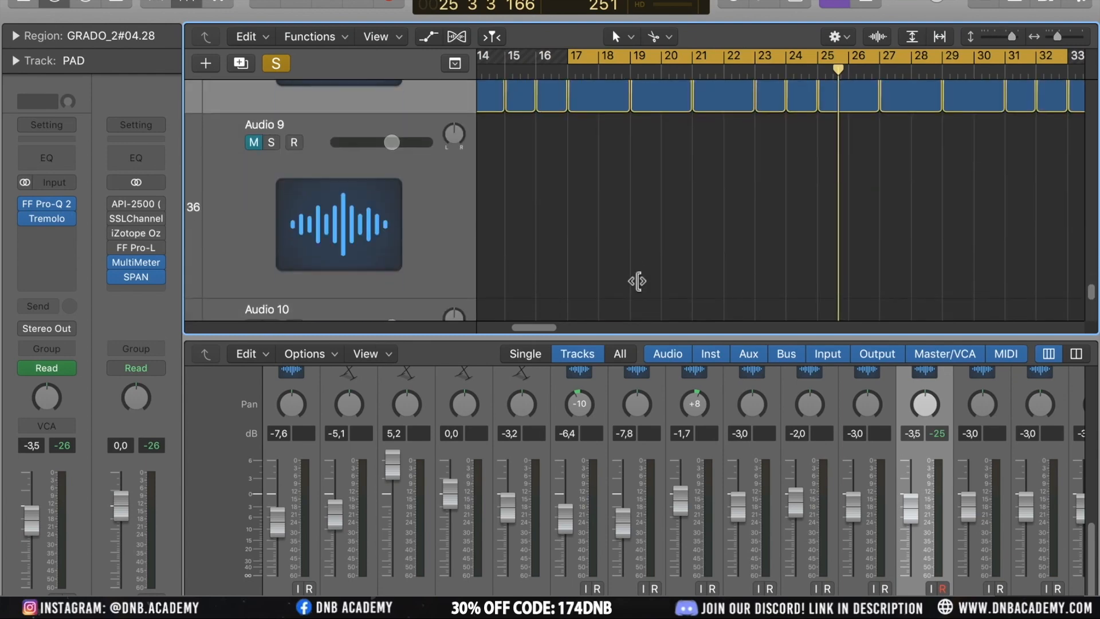
{"action": "scroll", "coordinate": [640, 286], "scroll_direction": "up", "scroll_amount": 4}
{"action": "left_click", "coordinate": [240, 65]}
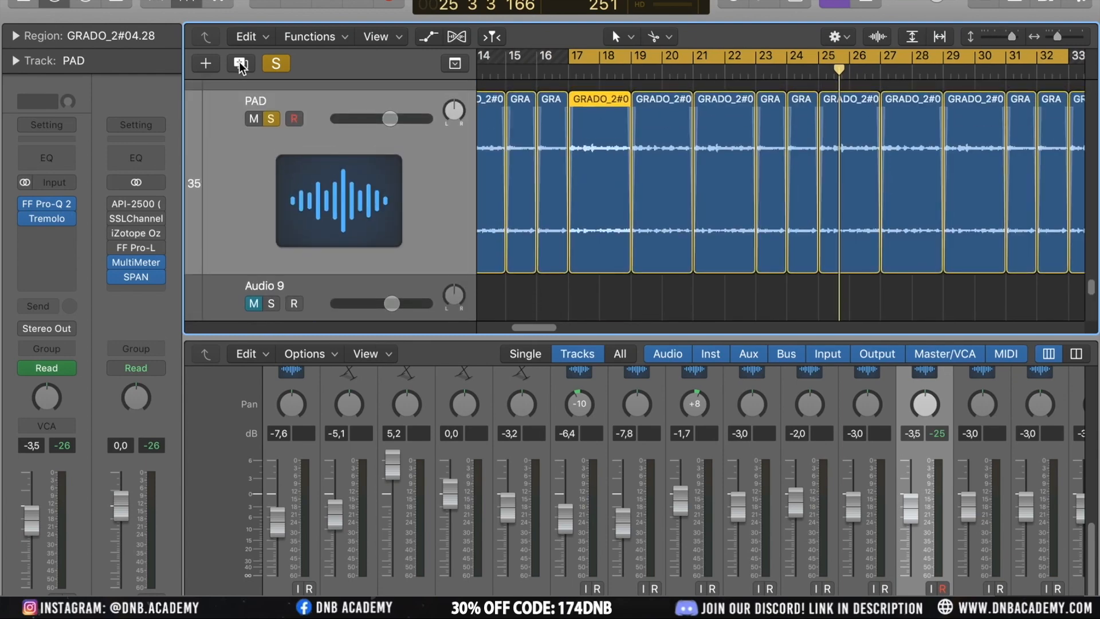
Copy a GRADO pad slice down onto the new PAD track and stretch its end much longer
{"action": "scroll", "coordinate": [696, 202], "scroll_direction": "down", "scroll_amount": 4}
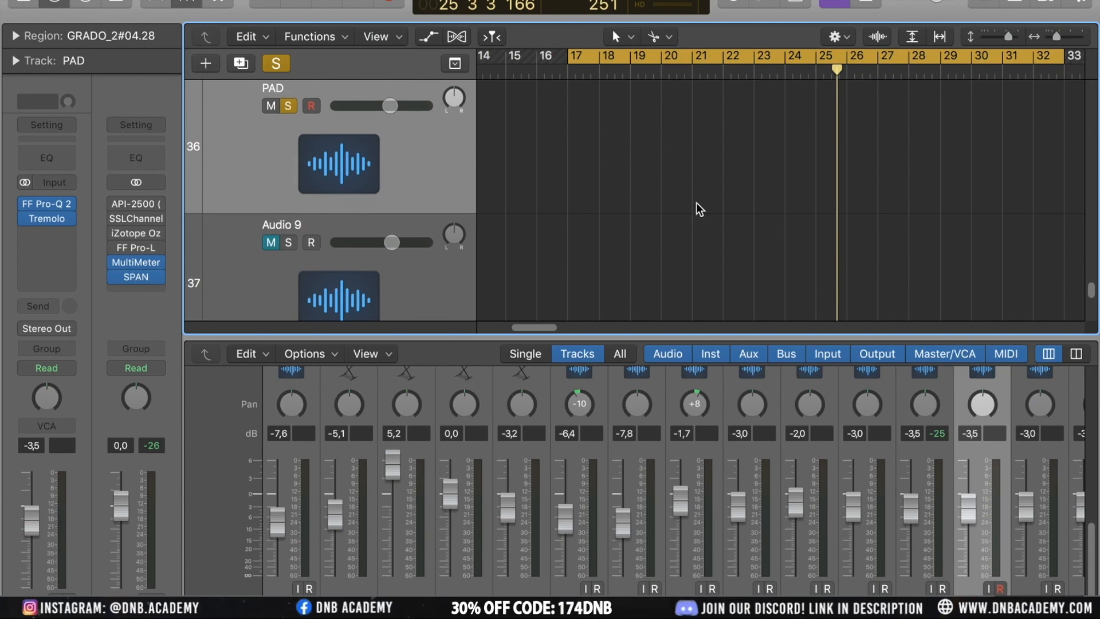
{"action": "scroll", "coordinate": [697, 202], "scroll_direction": "up", "scroll_amount": 5}
{"action": "scroll", "coordinate": [697, 202], "scroll_direction": "down", "scroll_amount": 3}
{"action": "scroll", "coordinate": [697, 203], "scroll_direction": "down", "scroll_amount": 5}
{"action": "left_click", "coordinate": [684, 201]}
{"action": "scroll", "coordinate": [685, 201], "scroll_direction": "up", "scroll_amount": 2}
{"action": "left_click_drag", "start_coordinate": [589, 114], "coordinate": [589, 198]}
{"action": "key", "text": "alt"}
{"action": "left_click_drag", "start_coordinate": [616, 239], "coordinate": [1089, 243]}
Extend the copied region on the new PAD track to span roughly bars 13 to 57
{"action": "scroll", "coordinate": [933, 235], "scroll_direction": "down", "scroll_amount": 5}
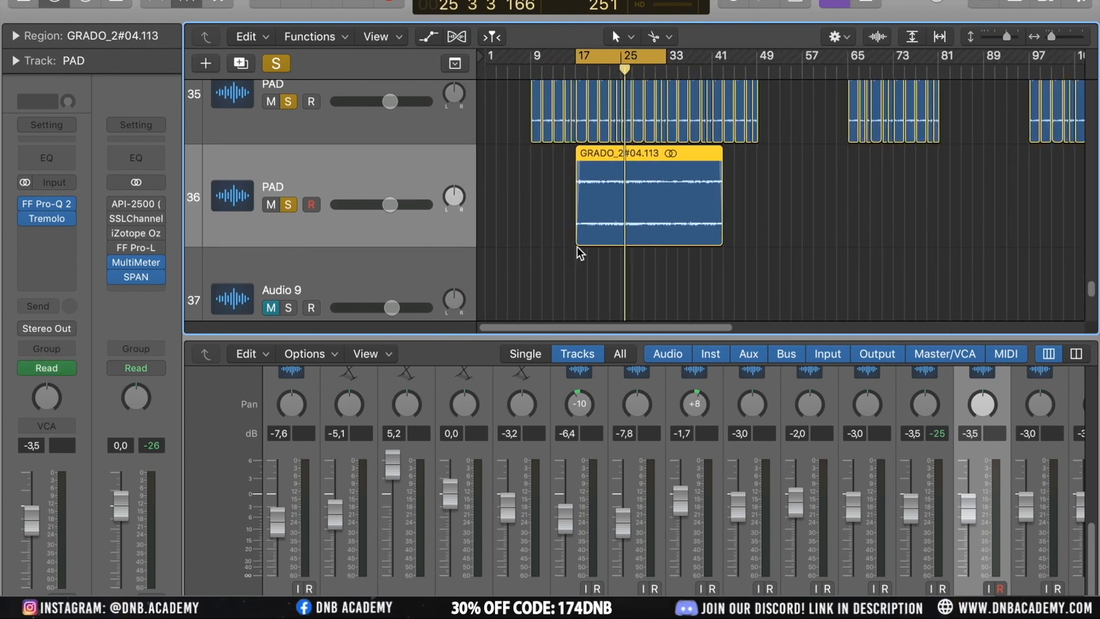
{"action": "left_click_drag", "start_coordinate": [583, 237], "coordinate": [443, 238]}
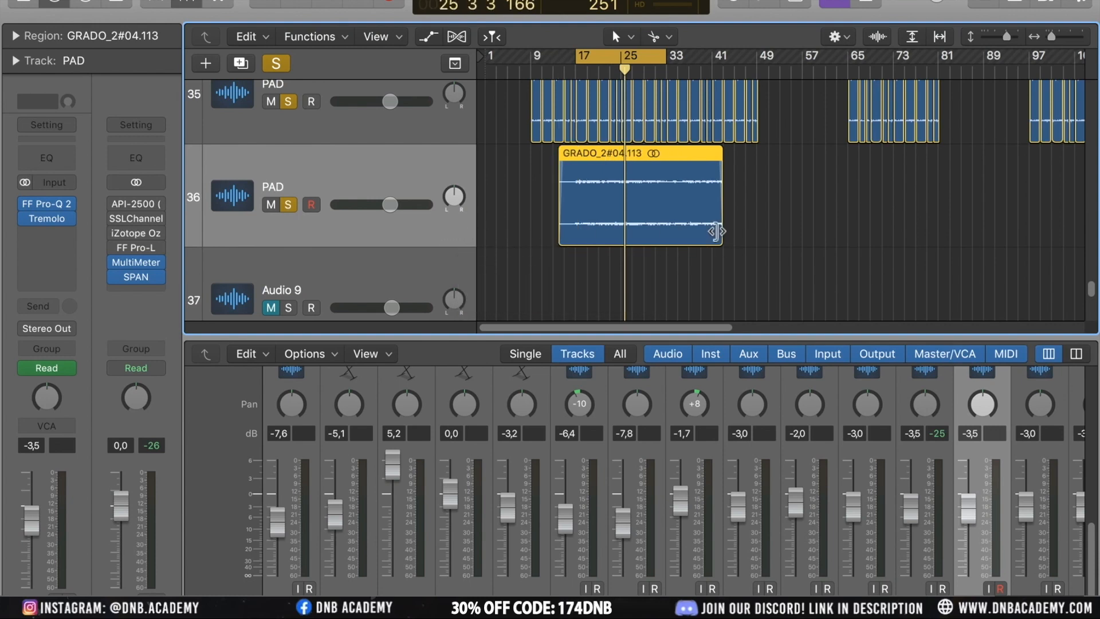
{"action": "left_click_drag", "start_coordinate": [717, 235], "coordinate": [913, 253]}
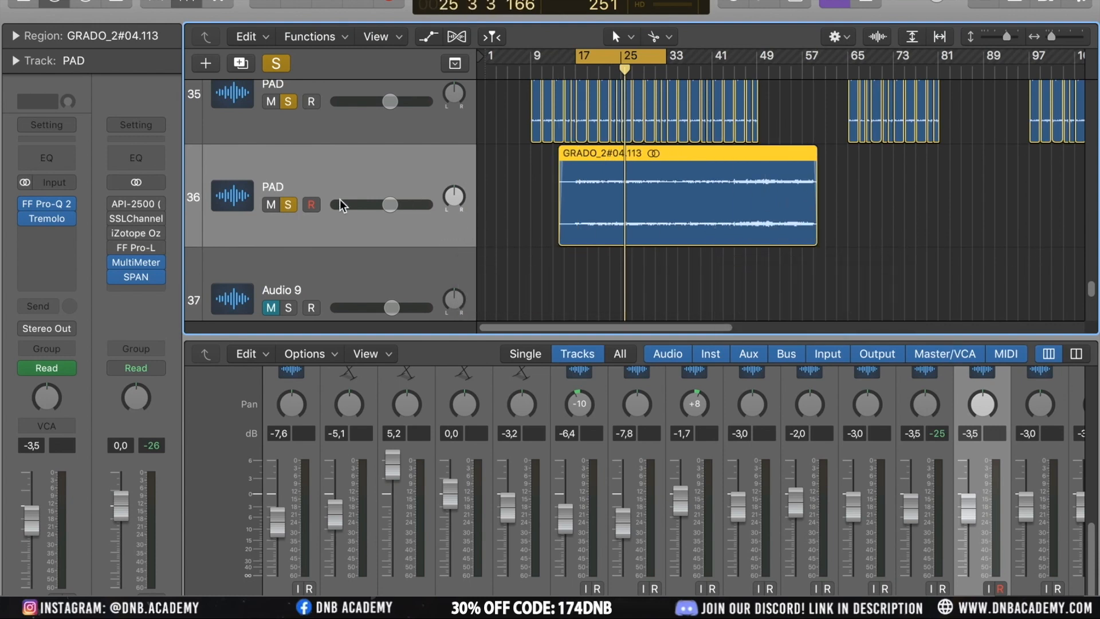
Unsolo the original PAD track and toggle its mute
{"action": "scroll", "coordinate": [309, 171], "scroll_direction": "up", "scroll_amount": 3}
{"action": "left_click", "coordinate": [288, 172]}
{"action": "left_click", "coordinate": [270, 172]}
Bypass the Tremolo plugin on the new PAD track and play from around bar 25
{"action": "mouse_move", "coordinate": [67, 219]}
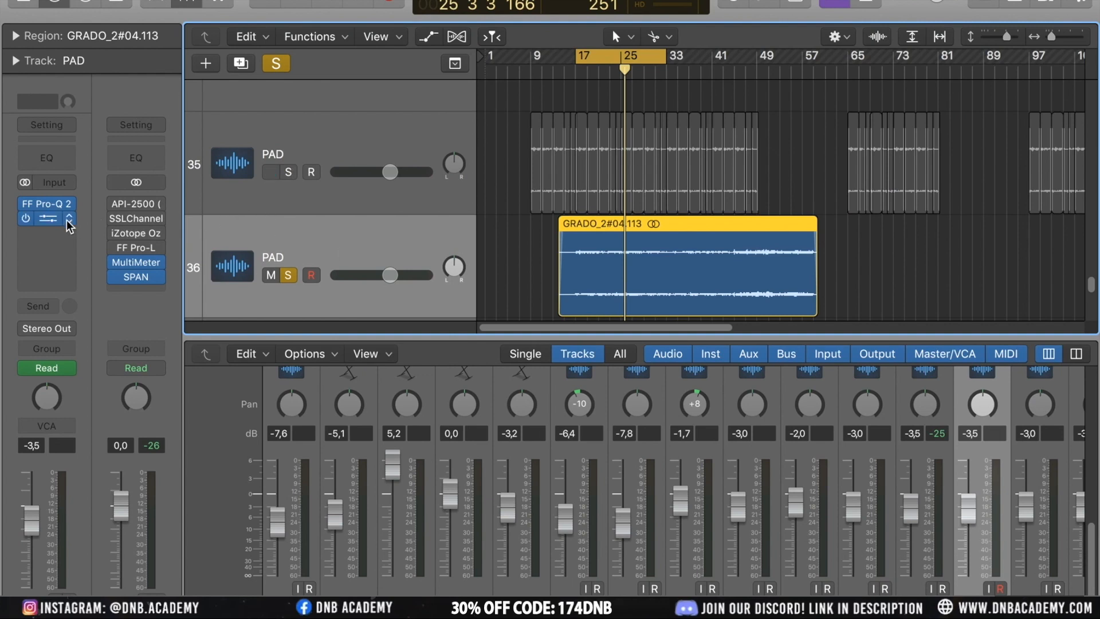
{"action": "left_click", "coordinate": [25, 217]}
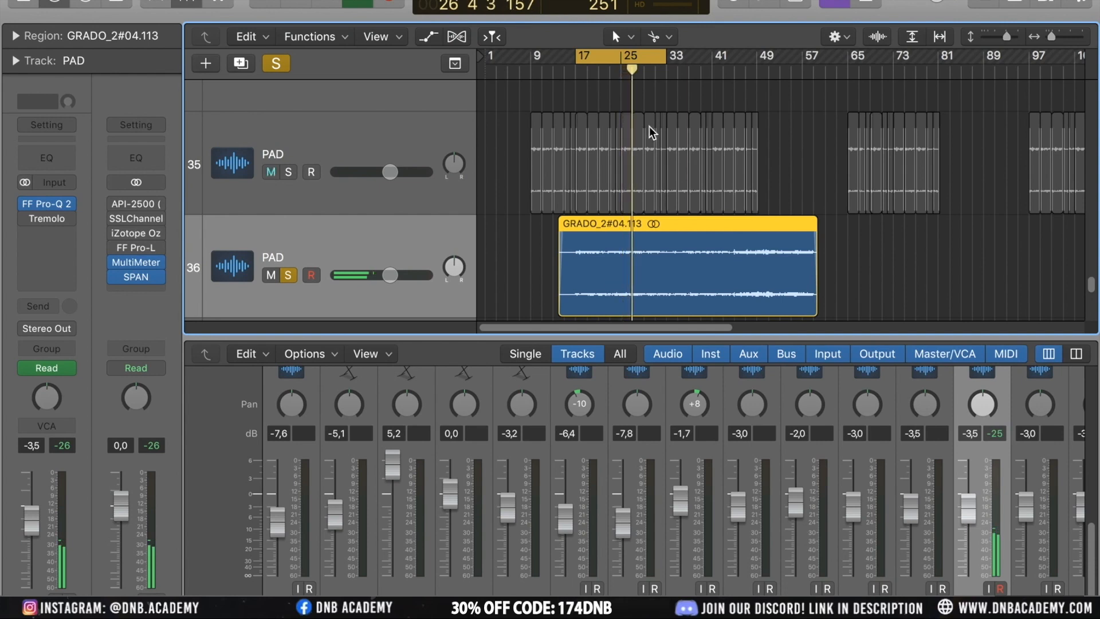
{"action": "left_click", "coordinate": [653, 57]}
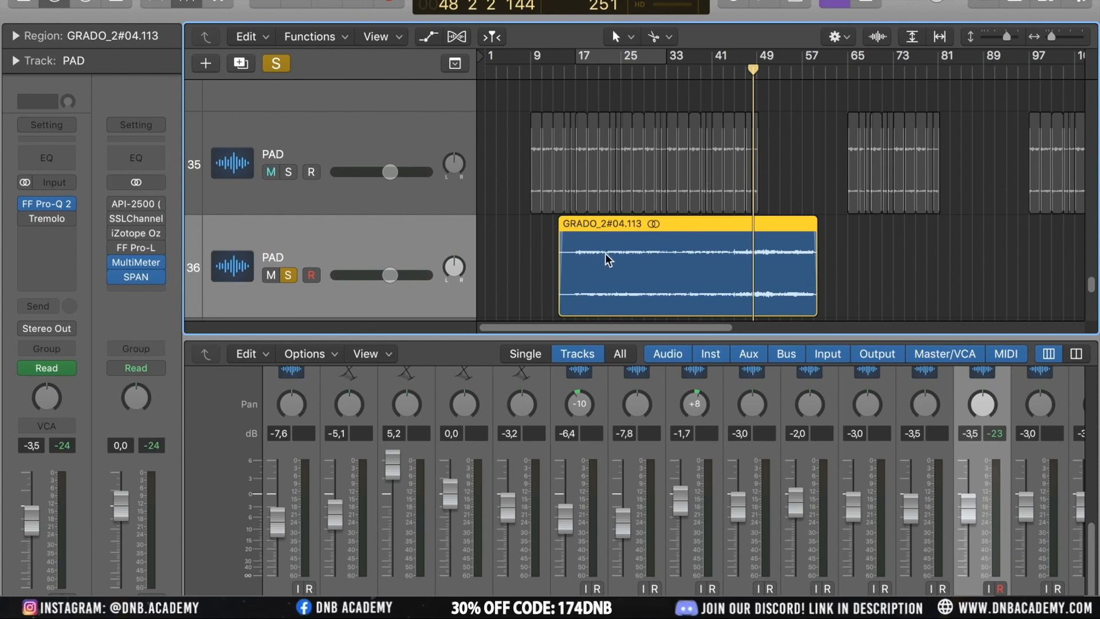
Zoom and scroll around the stretched pad region on the new PAD track while it plays
{"action": "scroll", "coordinate": [605, 253], "scroll_direction": "up", "scroll_amount": 3}
{"action": "scroll", "coordinate": [606, 253], "scroll_direction": "down", "scroll_amount": 5}
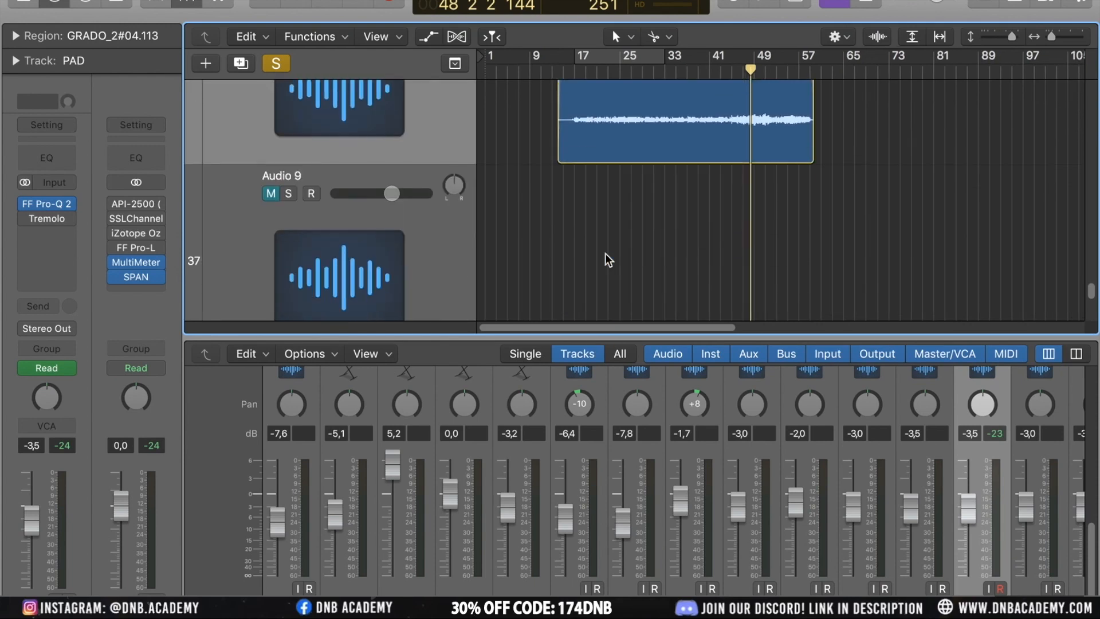
{"action": "scroll", "coordinate": [605, 254], "scroll_direction": "up", "scroll_amount": 5}
{"action": "scroll", "coordinate": [605, 253], "scroll_direction": "down", "scroll_amount": 1}
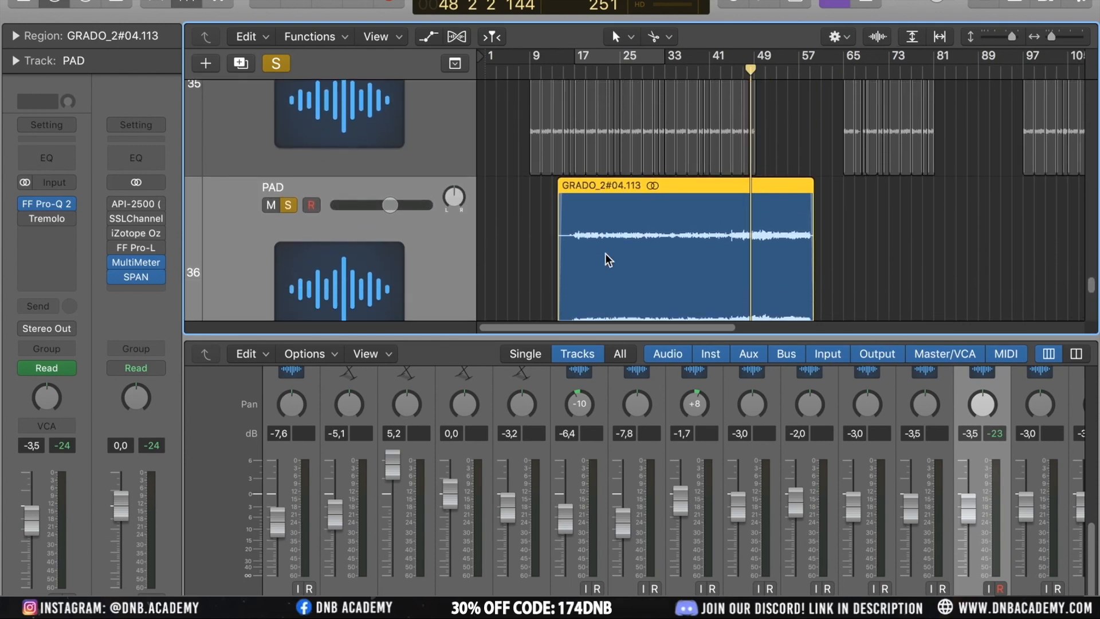
{"action": "scroll", "coordinate": [605, 254], "scroll_direction": "up", "scroll_amount": 5}
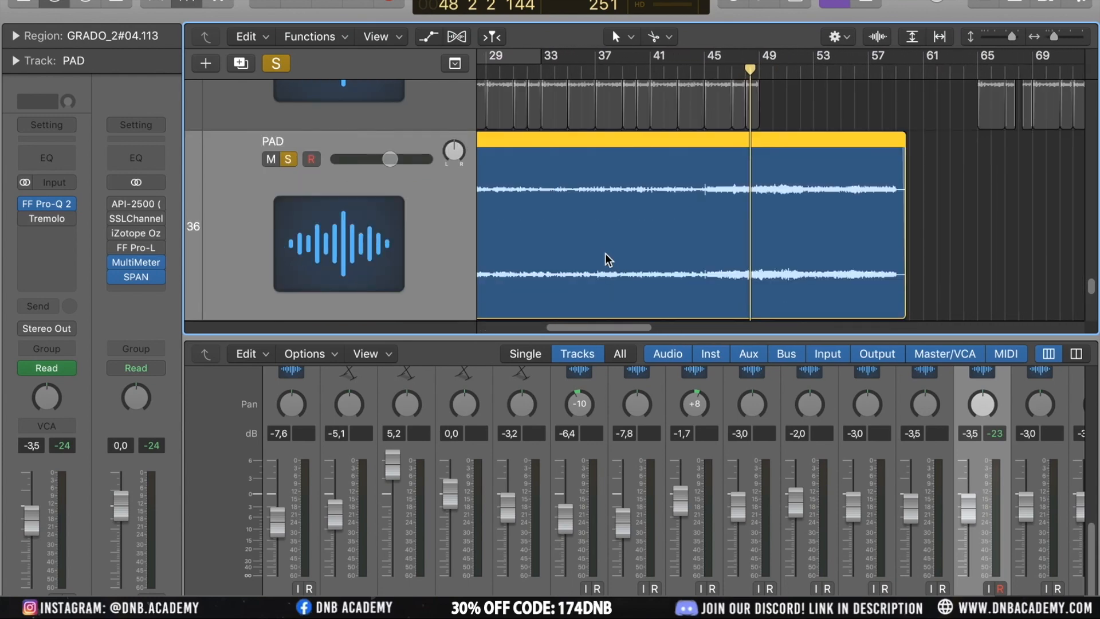
{"action": "scroll", "coordinate": [605, 254], "scroll_direction": "up", "scroll_amount": 2}
{"action": "scroll", "coordinate": [606, 254], "scroll_direction": "left", "scroll_amount": 5}
{"action": "scroll", "coordinate": [606, 253], "scroll_direction": "up", "scroll_amount": 5}
{"action": "scroll", "coordinate": [605, 253], "scroll_direction": "down", "scroll_amount": 5}
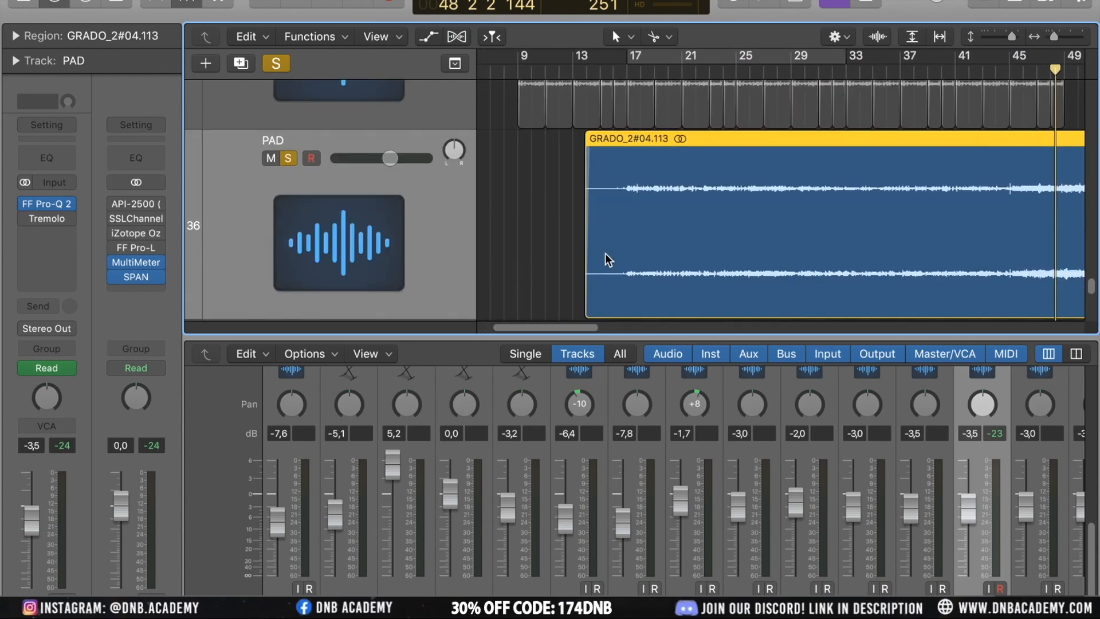
Mute and unsolo the new PAD track, then play the original sliced PAD track again
{"action": "left_click", "coordinate": [537, 222]}
{"action": "left_click", "coordinate": [271, 160]}
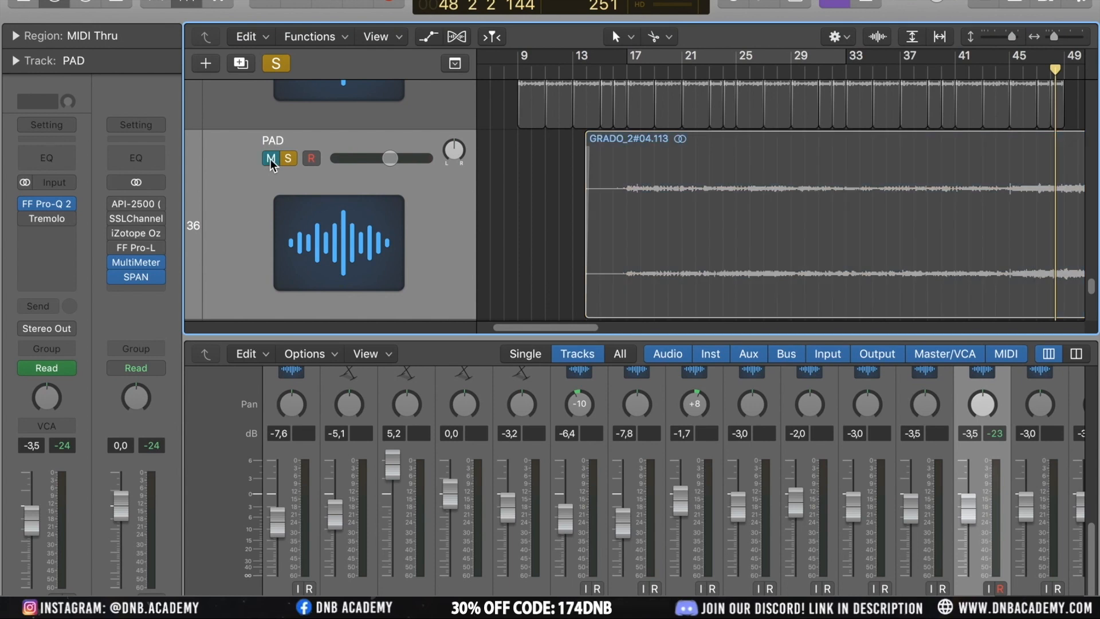
{"action": "left_click", "coordinate": [291, 159]}
{"action": "scroll", "coordinate": [499, 199], "scroll_direction": "up", "scroll_amount": 5}
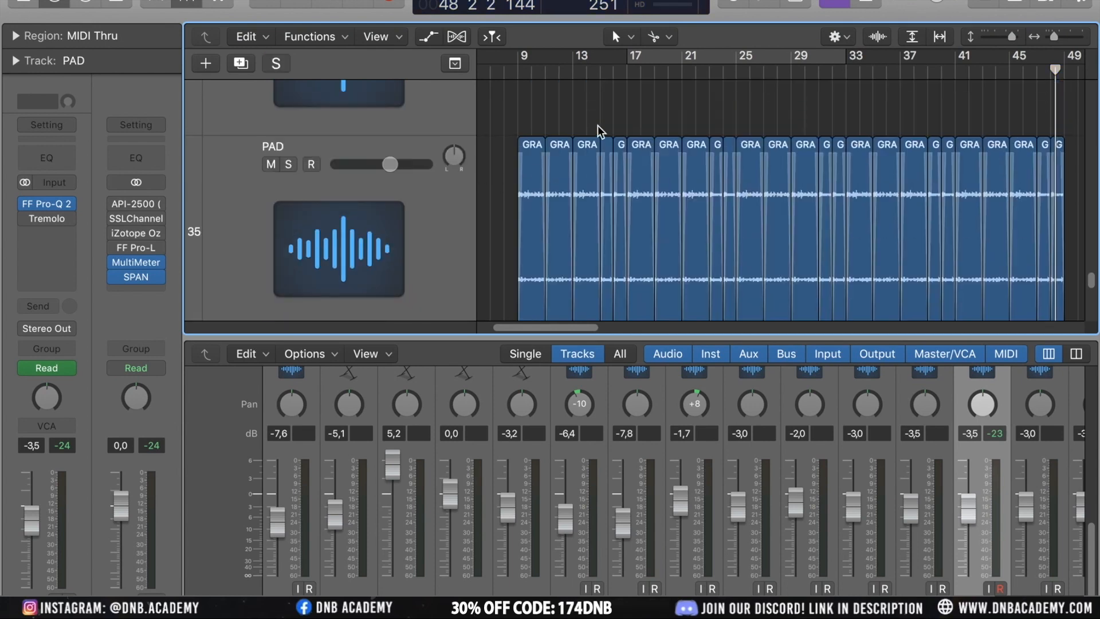
{"action": "double_click", "coordinate": [626, 70]}
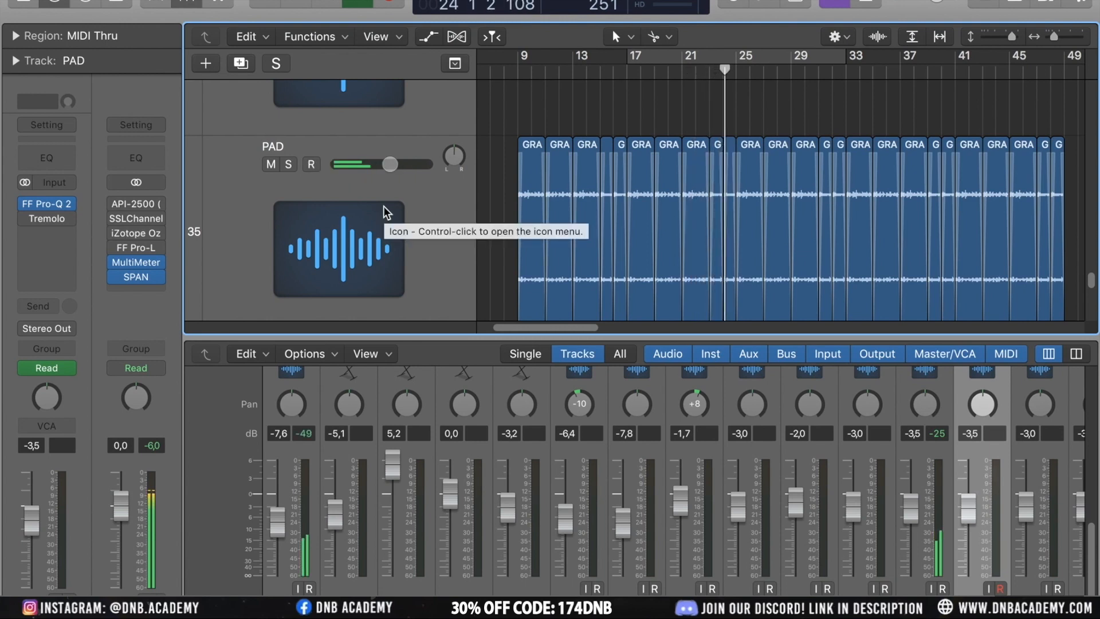
{"action": "scroll", "coordinate": [544, 208], "scroll_direction": "down", "scroll_amount": 3}
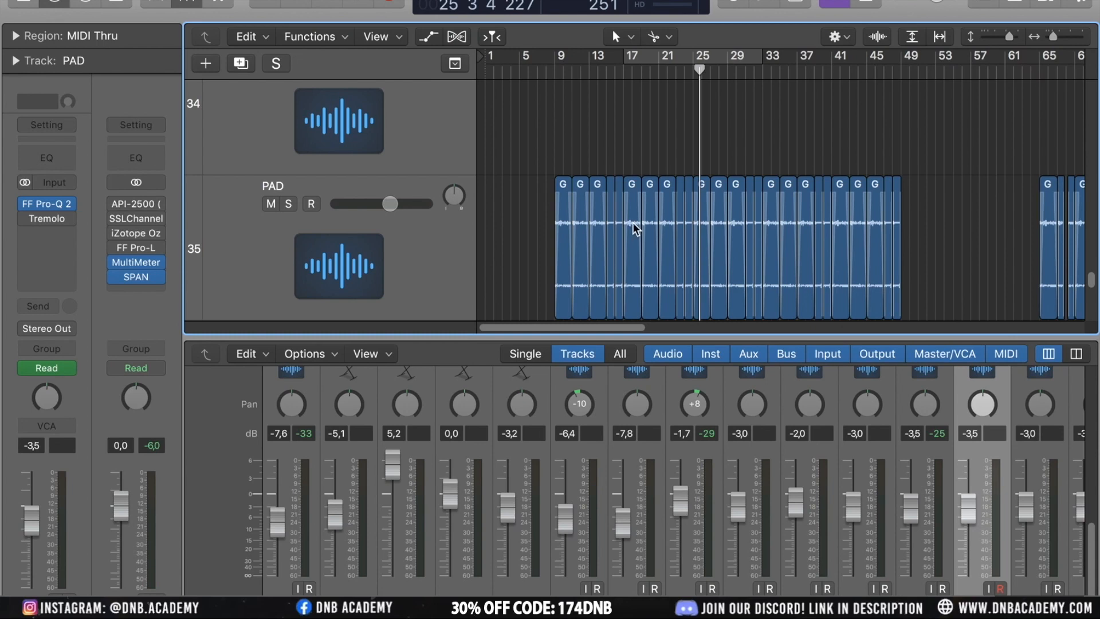
{"action": "left_click_drag", "start_coordinate": [632, 160], "coordinate": [703, 219]}
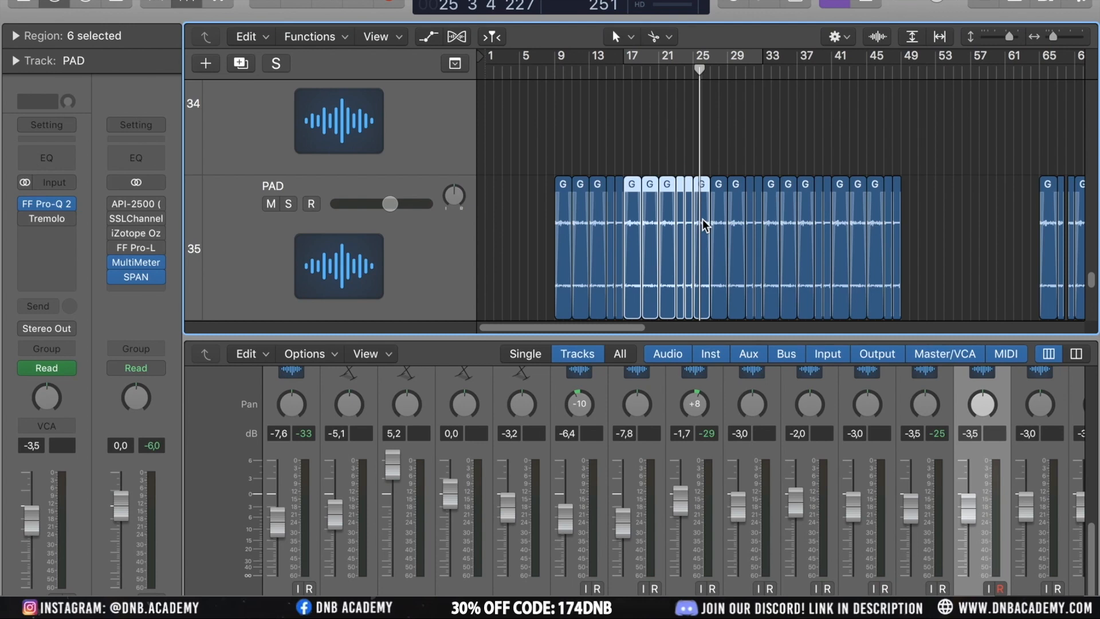
{"action": "left_click", "coordinate": [674, 150]}
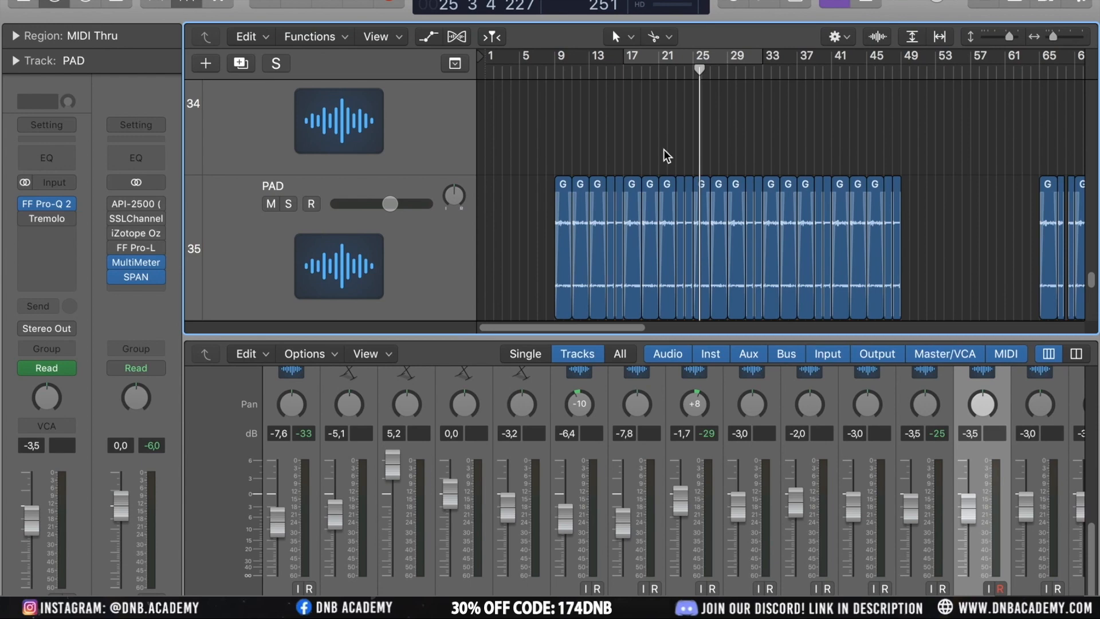
Zoom in and out around the PAD track slices to inspect them
{"action": "scroll", "coordinate": [663, 149], "scroll_direction": "down", "scroll_amount": 2}
{"action": "key", "text": "super+Left"}
{"action": "key", "text": "super+Up"}
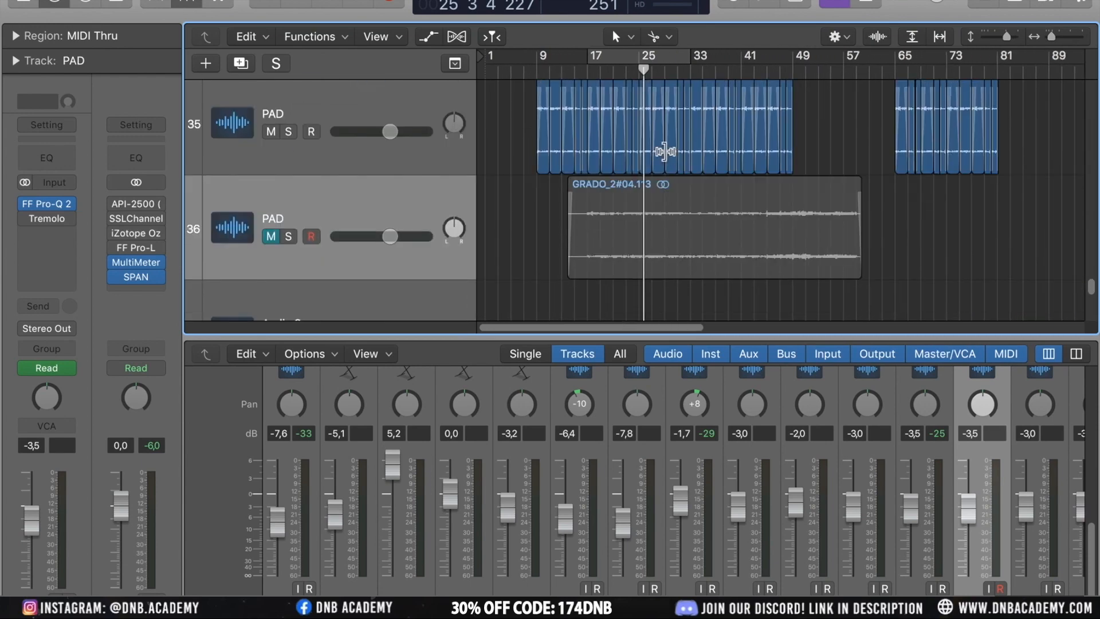
{"action": "key", "text": "super+Up"}
{"action": "key", "text": "super+Left"}
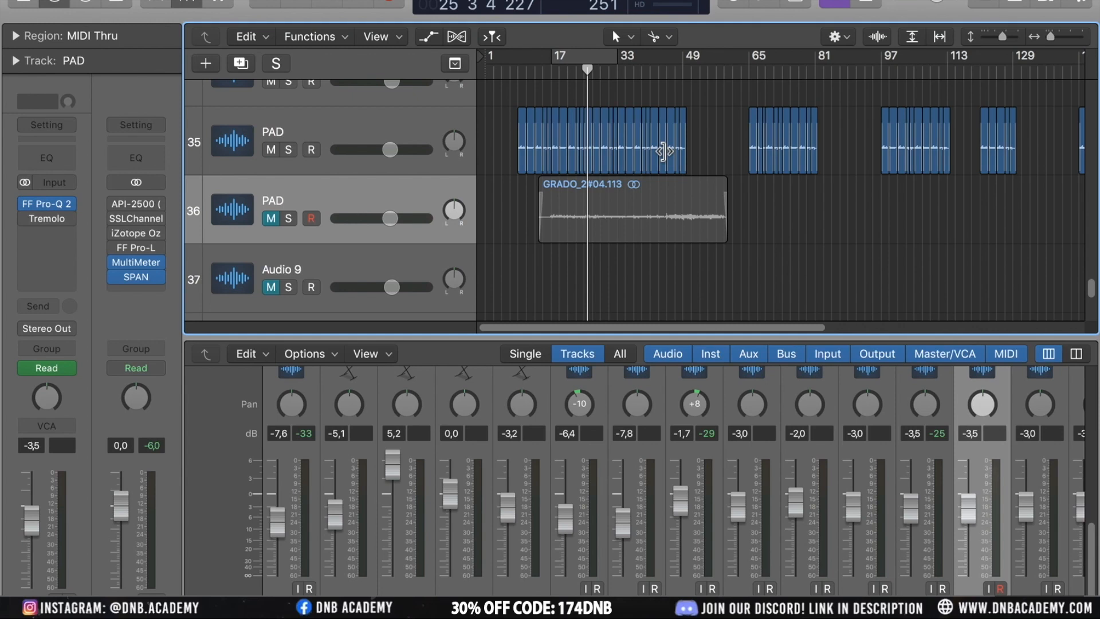
{"action": "left_click", "coordinate": [603, 120]}
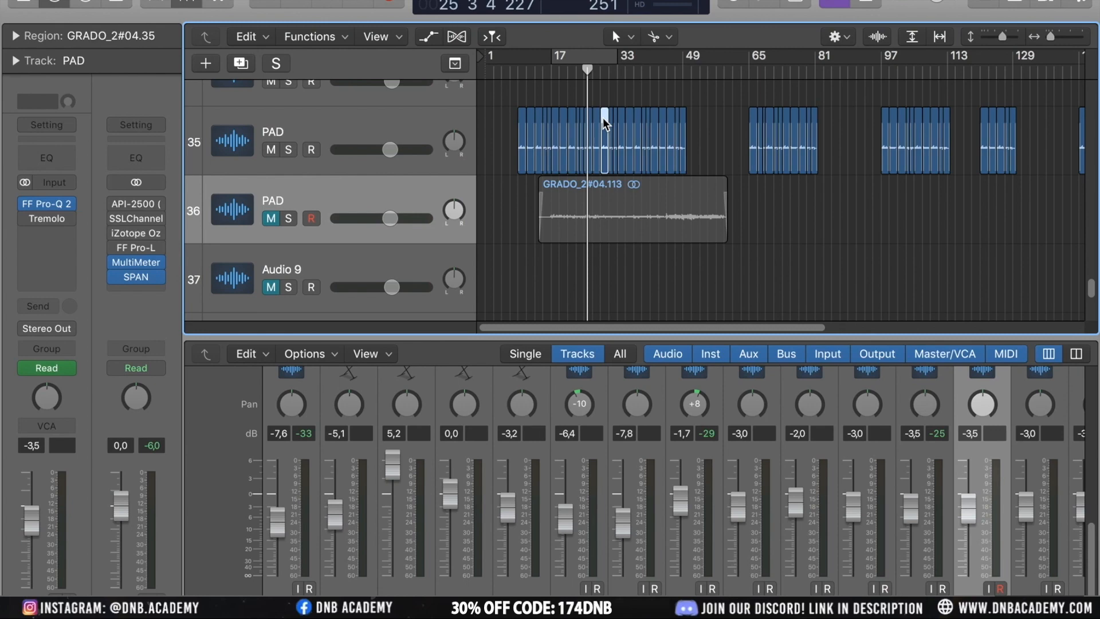
{"action": "key", "text": "super+Down"}
{"action": "key", "text": "super+Down"}
{"action": "key", "text": "super+Down"}
{"action": "key", "text": "super+Right"}
{"action": "key", "text": "super+Right"}
{"action": "key", "text": "super+Right"}
{"action": "key", "text": "super+Right"}
{"action": "key", "text": "super+Right"}
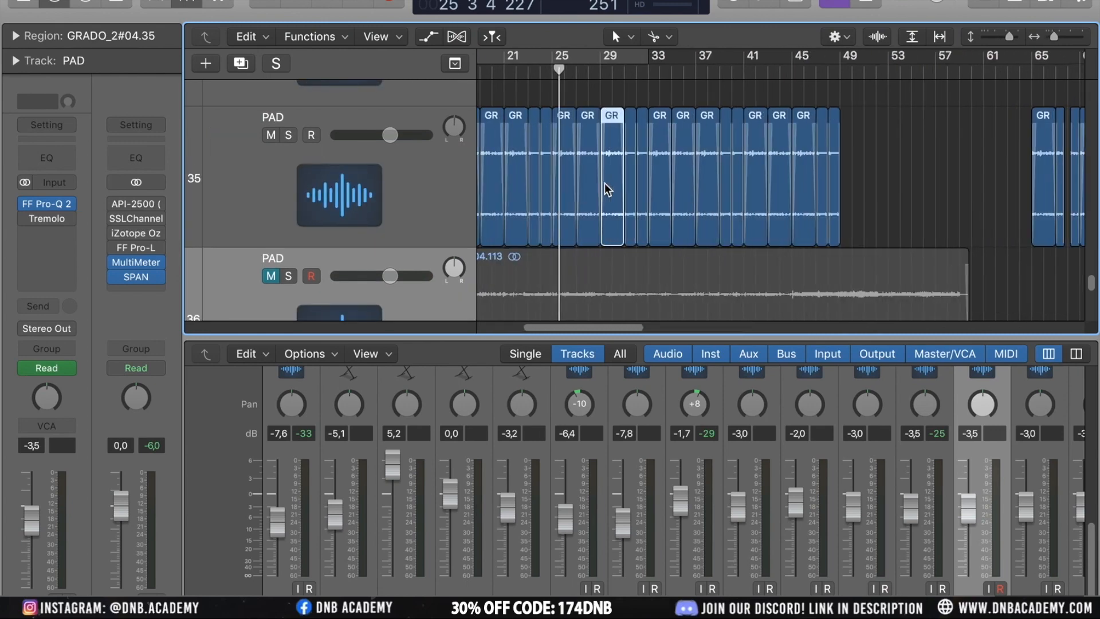
{"action": "key", "text": "super+Left"}
{"action": "key", "text": "super+Left"}
{"action": "key", "text": "super+Left"}
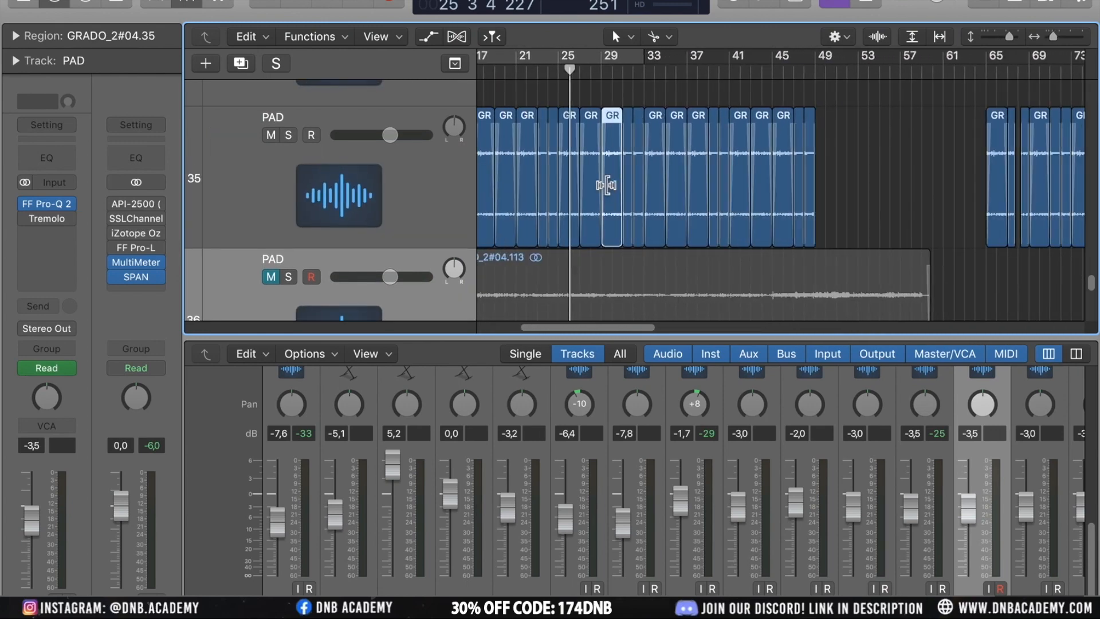
{"action": "key", "text": "super+Down"}
{"action": "key", "text": "super+Down"}
{"action": "key", "text": "super+Left"}
{"action": "key", "text": "super+Up"}
{"action": "key", "text": "super+Up"}
{"action": "key", "text": "super+Up"}
{"action": "key", "text": "super+Up"}
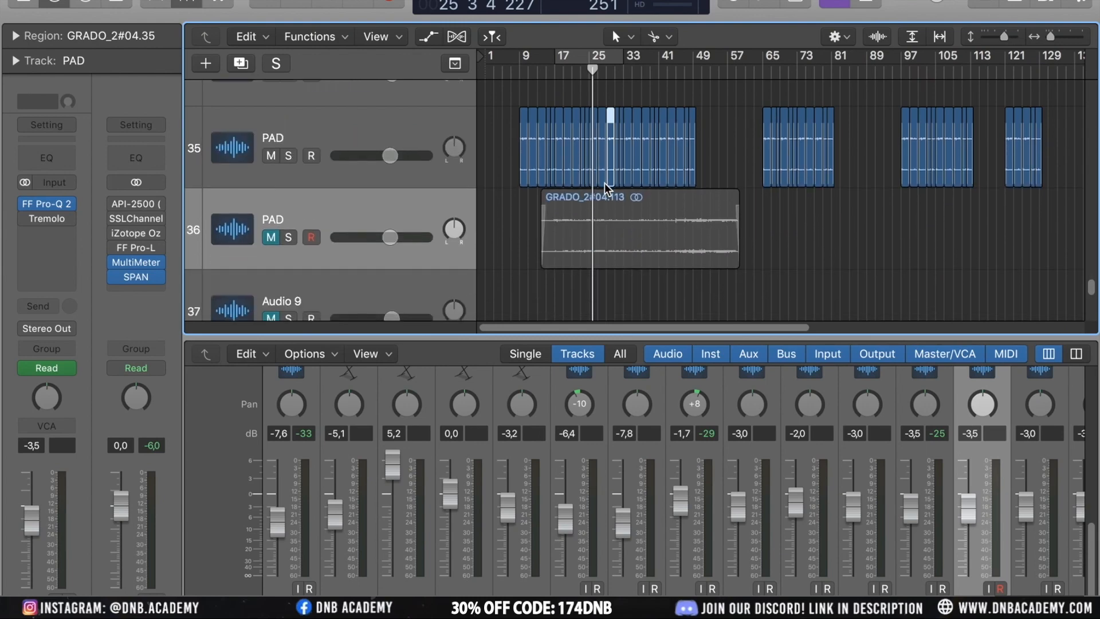
Delete the stretched pad region from the new PAD track
{"action": "scroll", "coordinate": [604, 184], "scroll_direction": "down", "scroll_amount": 3}
{"action": "left_click", "coordinate": [604, 183]}
{"action": "key", "text": "Delete"}
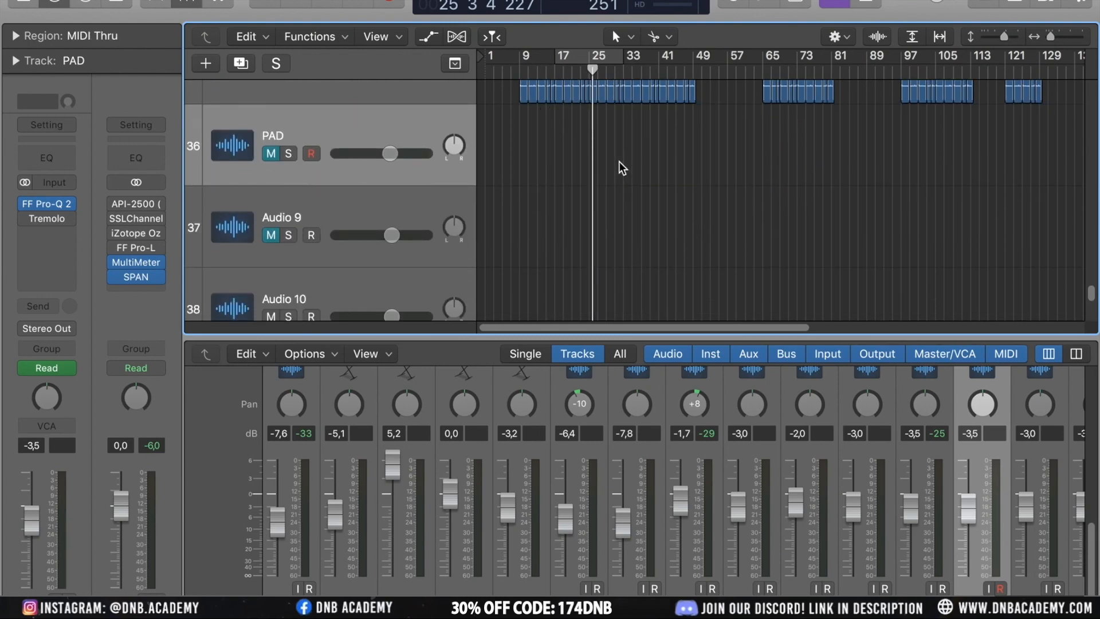
Select the GRADO_2#04.34 slice on the original PAD track and expand the region inspector
{"action": "scroll", "coordinate": [619, 160], "scroll_direction": "up", "scroll_amount": 3}
{"action": "left_click", "coordinate": [599, 184]}
{"action": "key", "text": "super+Right"}
{"action": "key", "text": "super+Right"}
{"action": "left_click", "coordinate": [16, 35]}
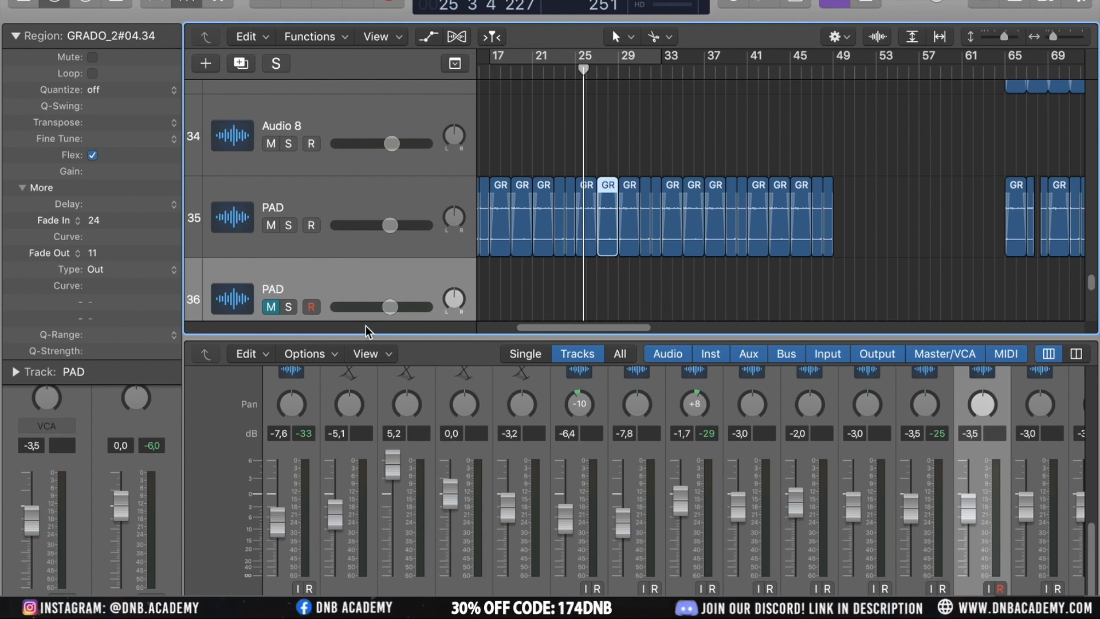
{"action": "left_click", "coordinate": [622, 137]}
{"action": "left_click", "coordinate": [609, 184]}
Browse the fade-in and fade-out mode options in the region inspector
{"action": "left_click_drag", "start_coordinate": [113, 172], "coordinate": [125, 201]}
{"action": "left_click", "coordinate": [79, 221]}
{"action": "left_click", "coordinate": [73, 219]}
{"action": "left_click", "coordinate": [70, 254]}
{"action": "left_click", "coordinate": [87, 230]}
{"action": "left_click", "coordinate": [78, 221]}
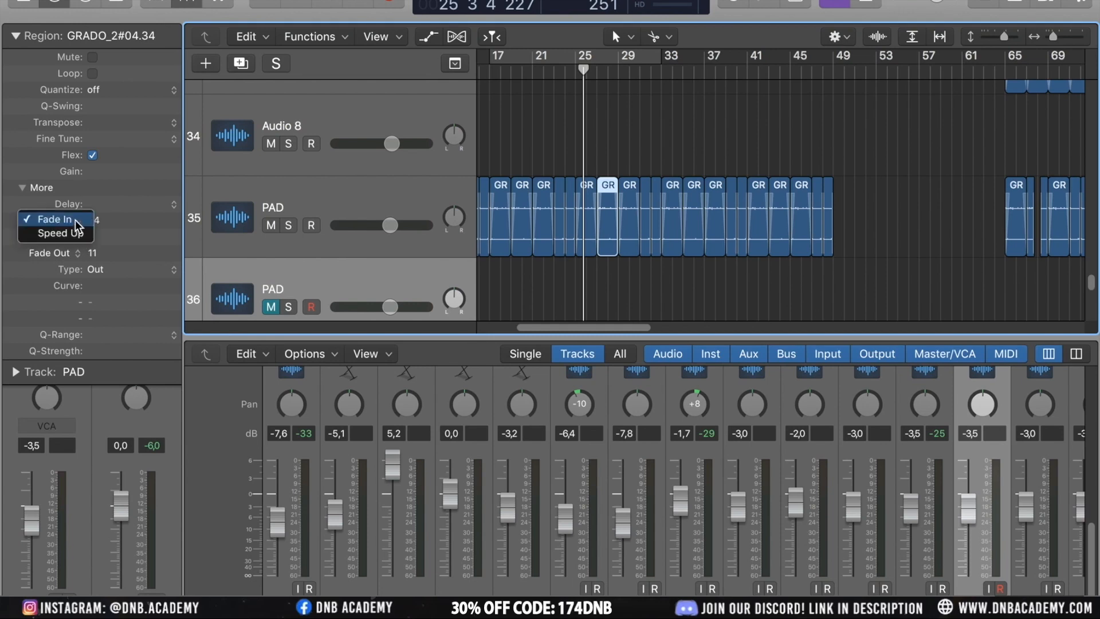
{"action": "left_click", "coordinate": [58, 219]}
{"action": "left_click", "coordinate": [77, 253]}
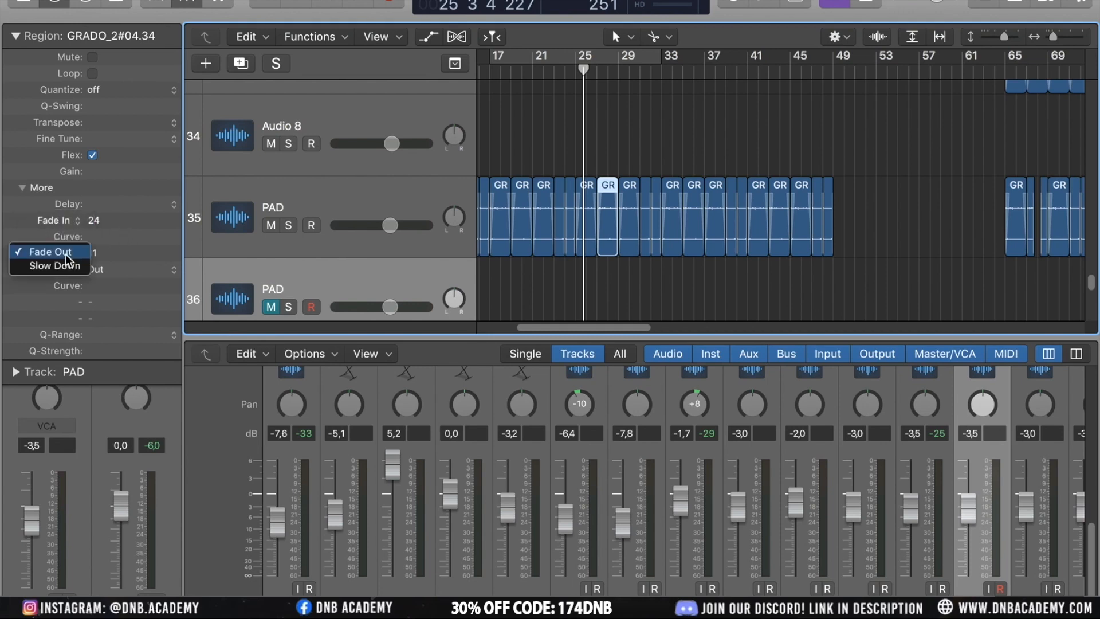
{"action": "left_click", "coordinate": [107, 244]}
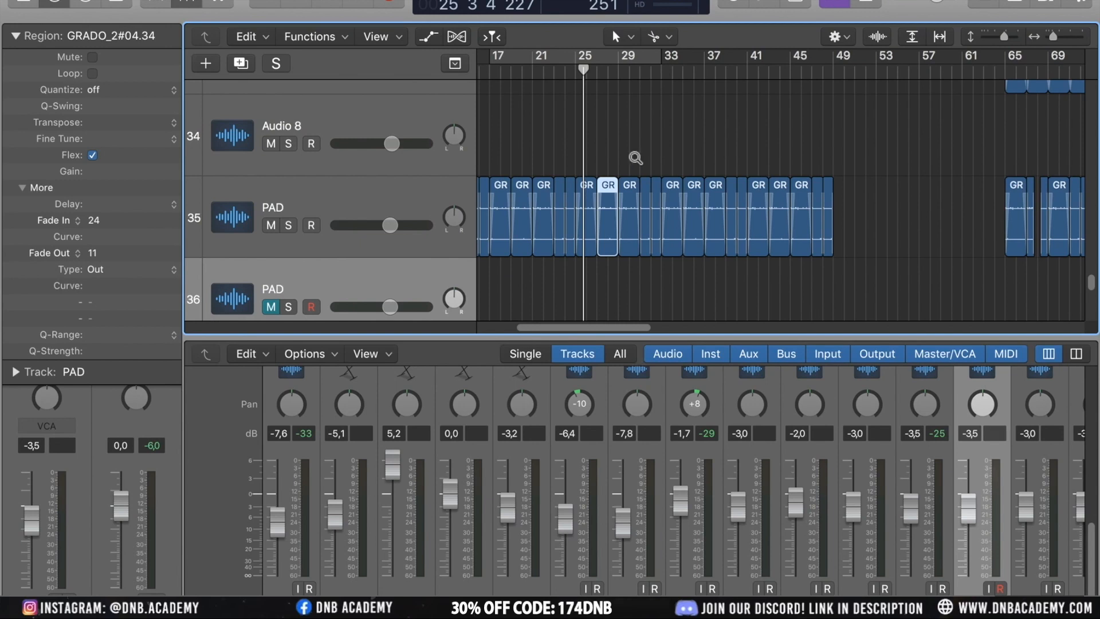
Switch the slice's fade-out to Slow Down and set it to 1500
{"action": "scroll", "coordinate": [635, 157], "scroll_direction": "up", "scroll_amount": 5}
{"action": "scroll", "coordinate": [635, 158], "scroll_direction": "up", "scroll_amount": 2}
{"action": "scroll", "coordinate": [634, 157], "scroll_direction": "right", "scroll_amount": 3}
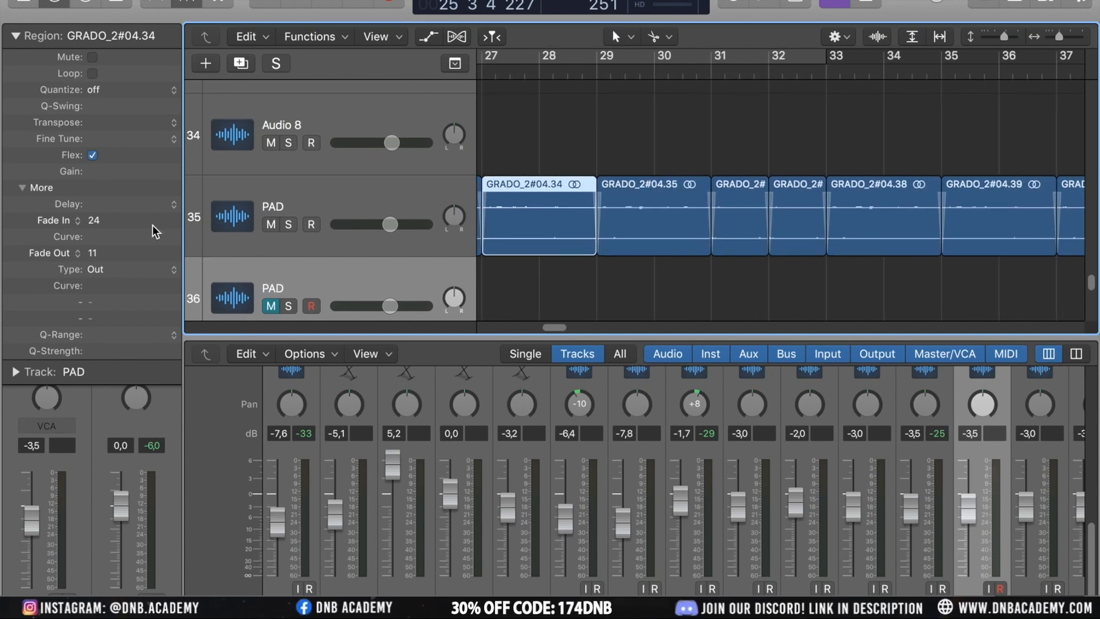
{"action": "left_click", "coordinate": [65, 243]}
{"action": "left_click", "coordinate": [65, 267]}
{"action": "double_click", "coordinate": [129, 257]}
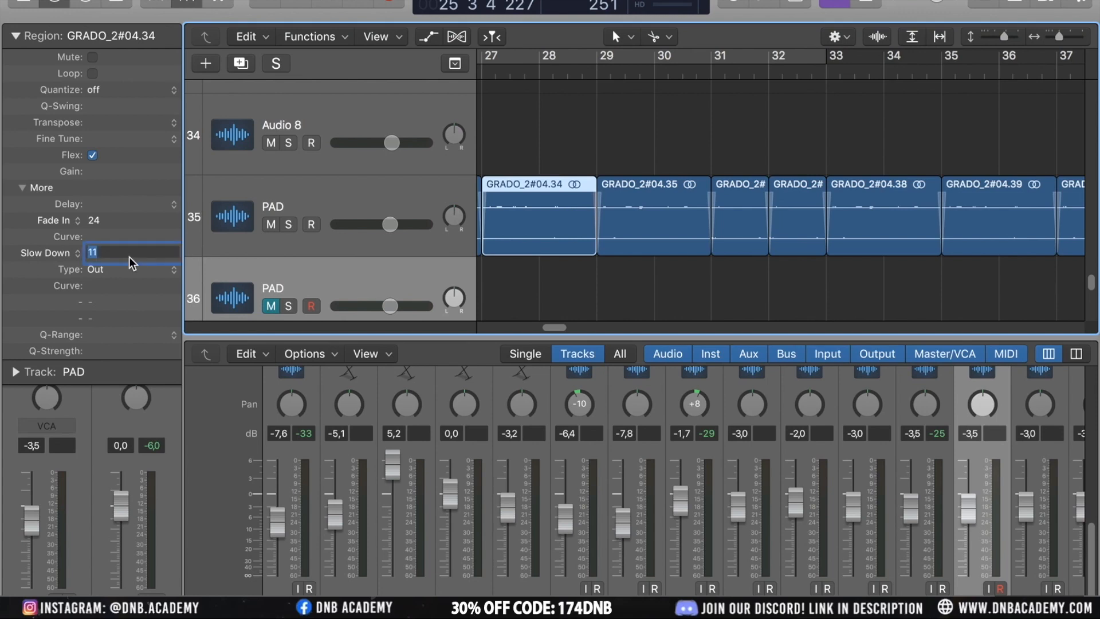
{"action": "type", "text": "1500"}
{"action": "key", "text": "Return"}
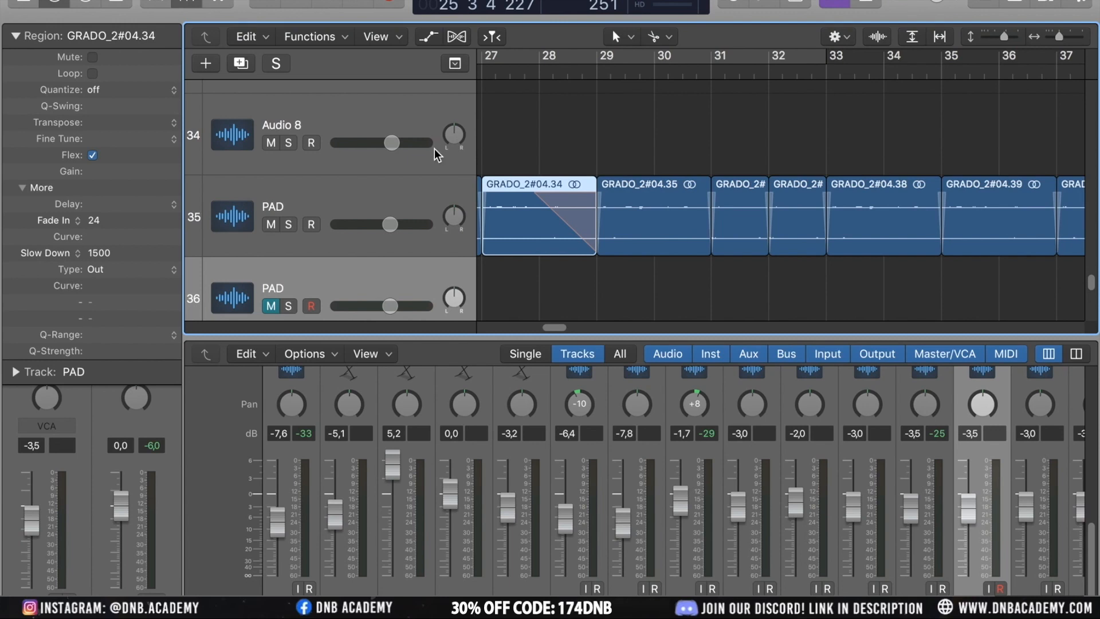
Solo the PAD track and play back the faded GRADO_2#04.34 slice
{"action": "left_click", "coordinate": [288, 224]}
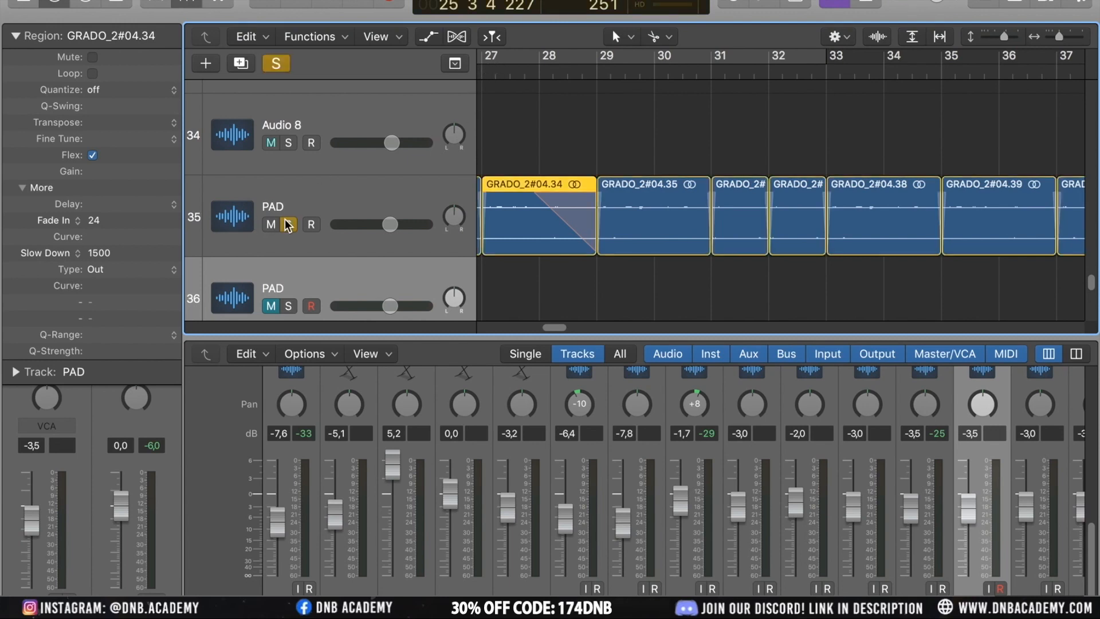
{"action": "left_click", "coordinate": [483, 70]}
{"action": "key", "text": "space"}
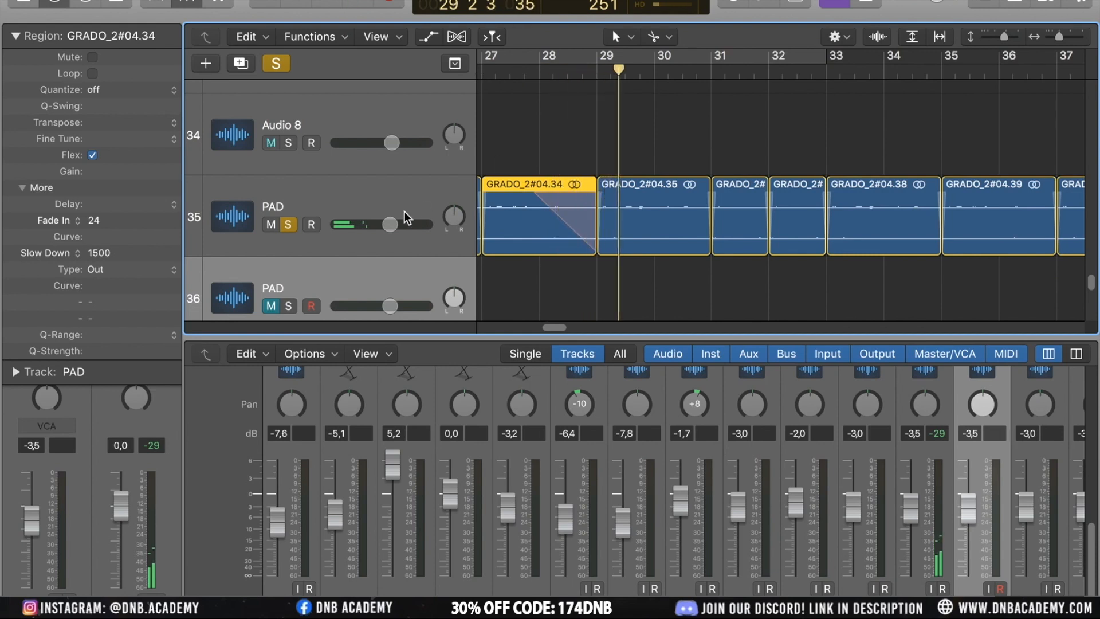
{"action": "left_click", "coordinate": [370, 204]}
{"action": "left_click", "coordinate": [545, 158]}
{"action": "left_click", "coordinate": [539, 189]}
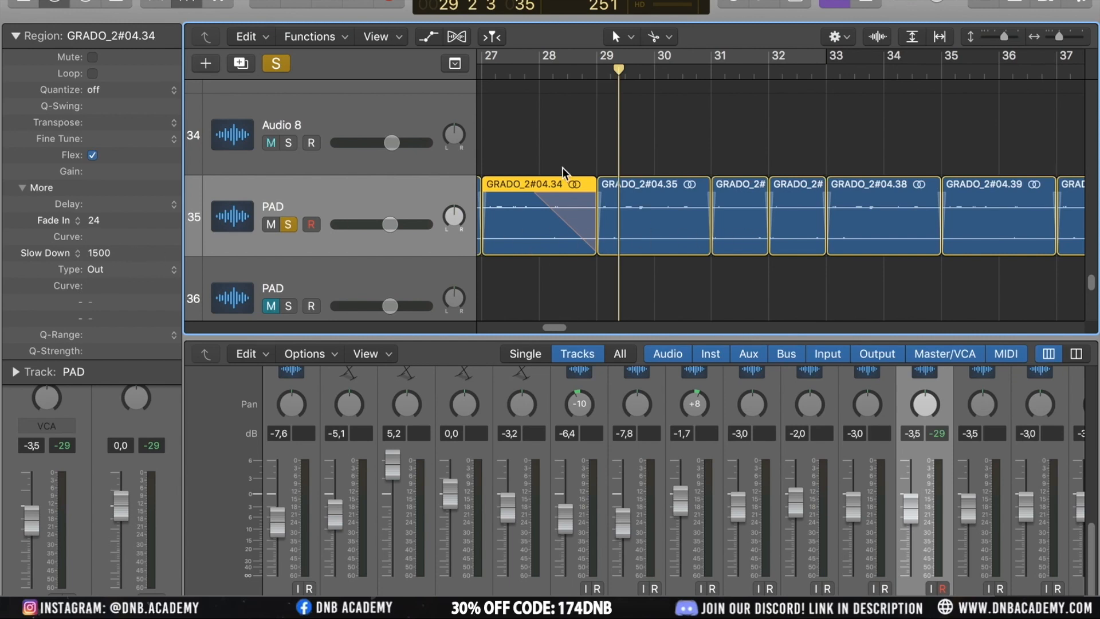
Switch the slice's fade-out mode back to Fade Out and set it to 30
{"action": "left_click", "coordinate": [64, 253]}
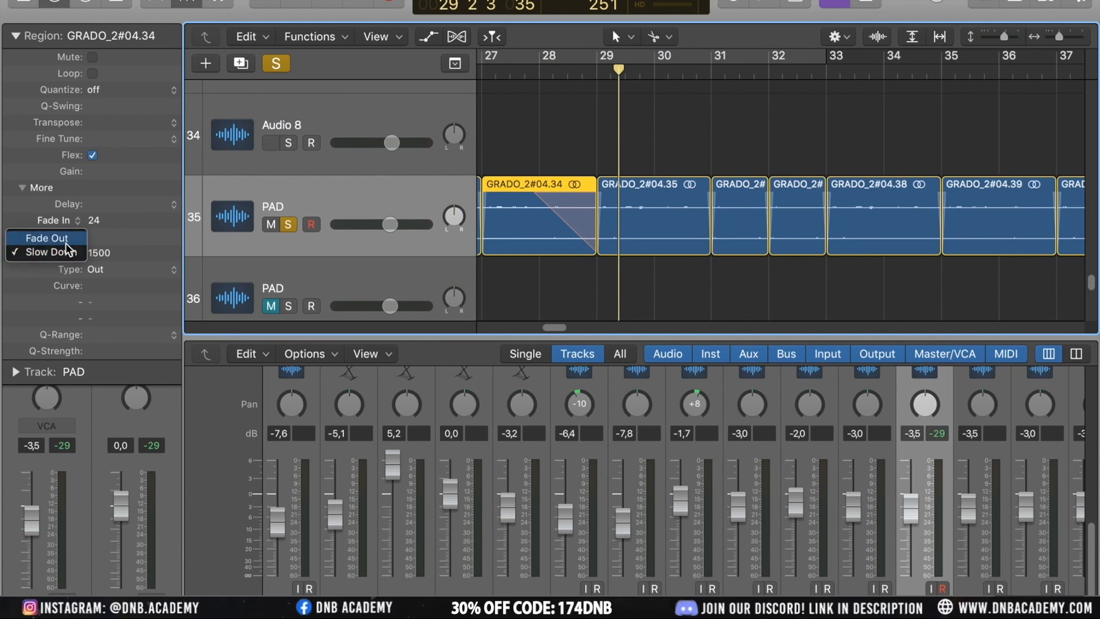
{"action": "left_click", "coordinate": [65, 243]}
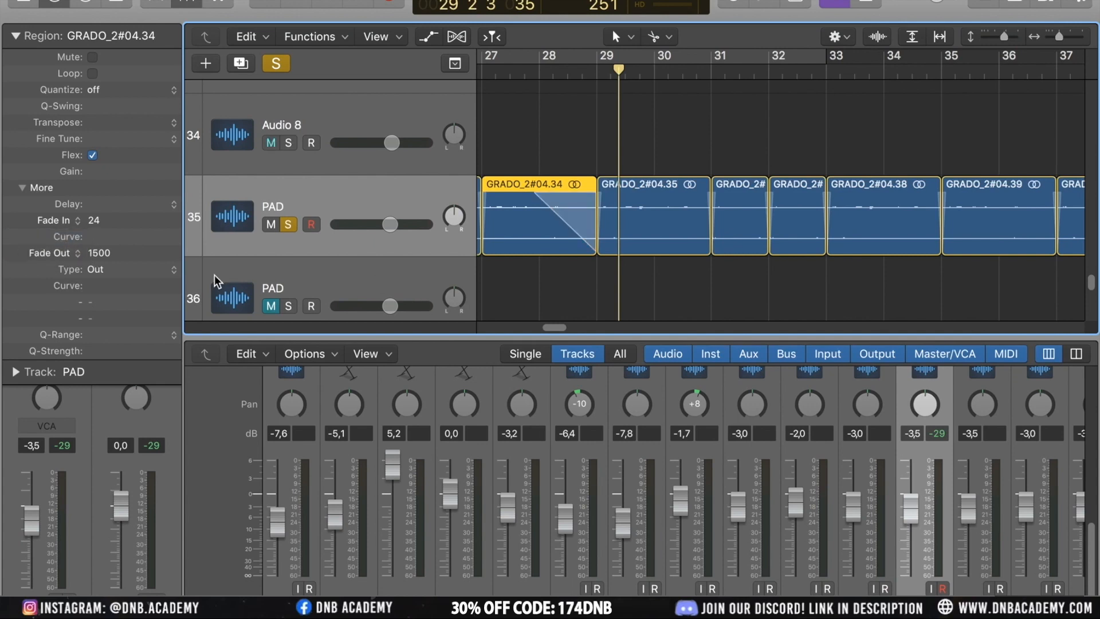
{"action": "double_click", "coordinate": [106, 252]}
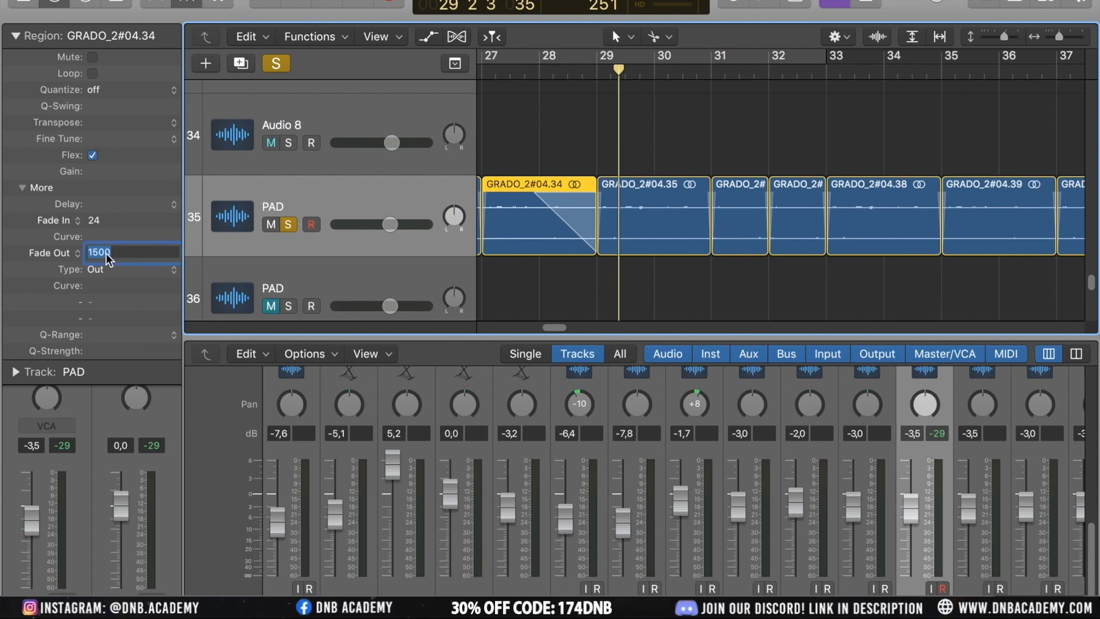
{"action": "type", "text": "30"}
{"action": "key", "text": "Return"}
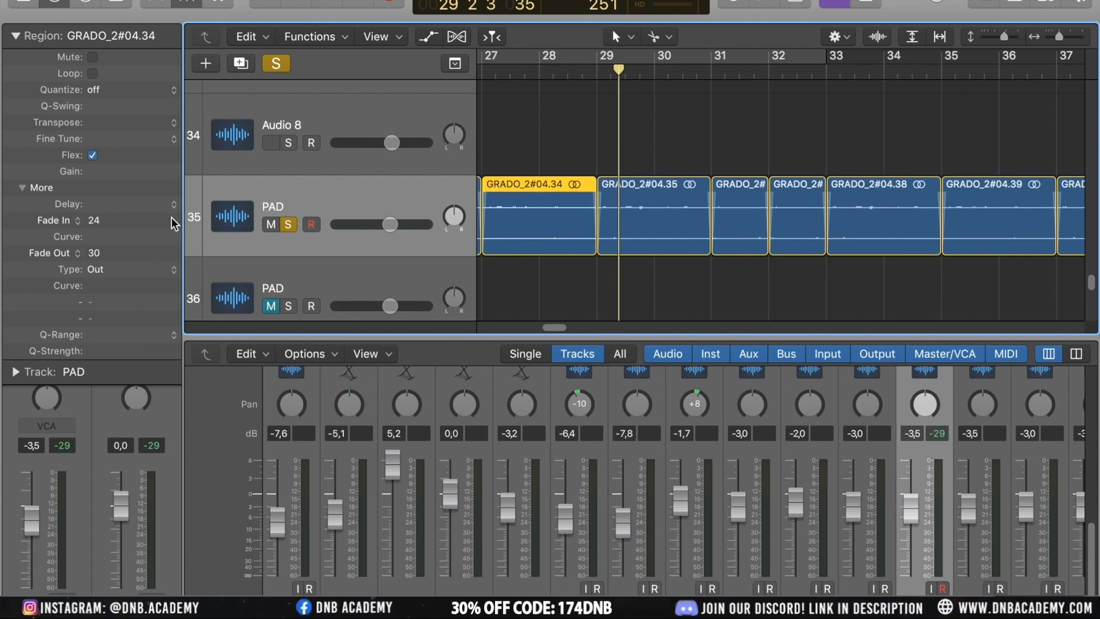
Try to set the slice's fade-out curve to 6
{"action": "left_click", "coordinate": [100, 235]}
{"action": "type", "text": "6"}
{"action": "left_click_drag", "start_coordinate": [118, 240], "coordinate": [122, 269]}
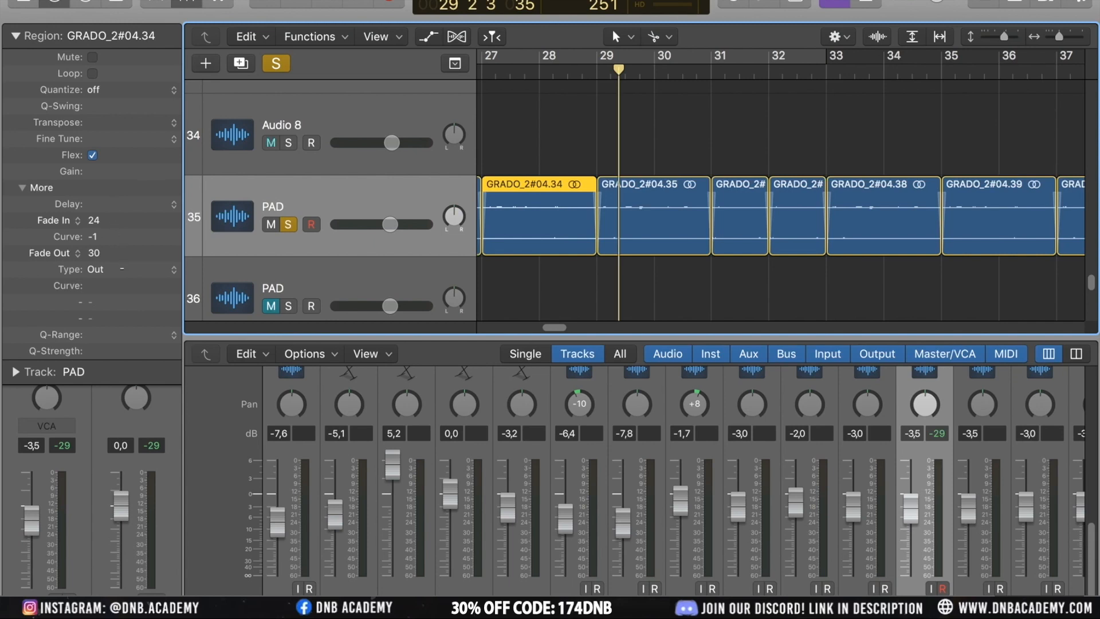
{"action": "left_click", "coordinate": [126, 270]}
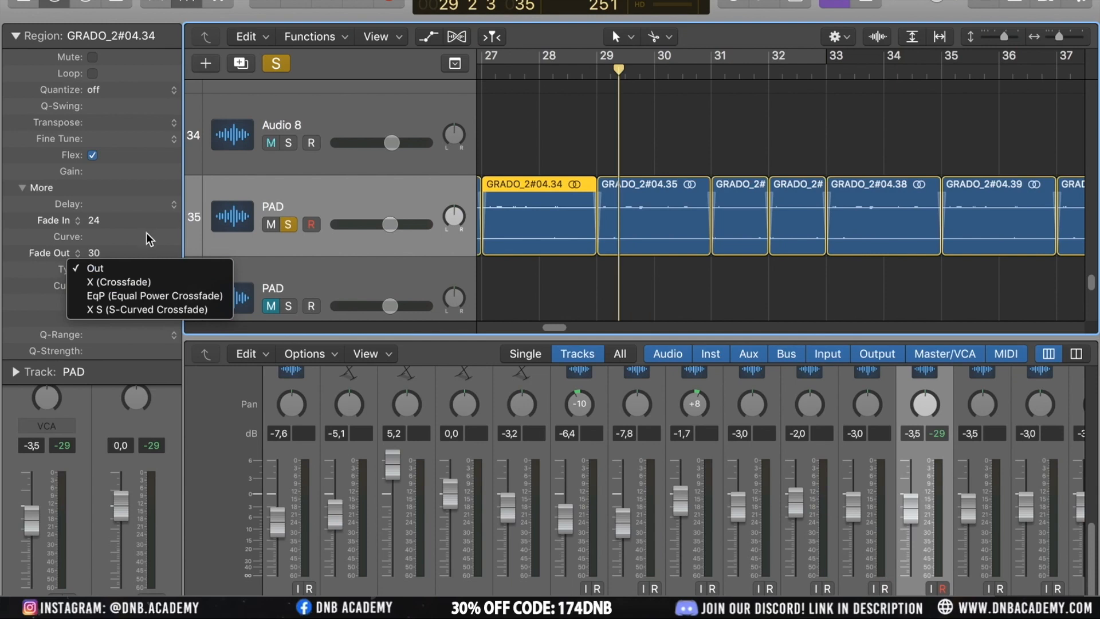
{"action": "left_click", "coordinate": [148, 231]}
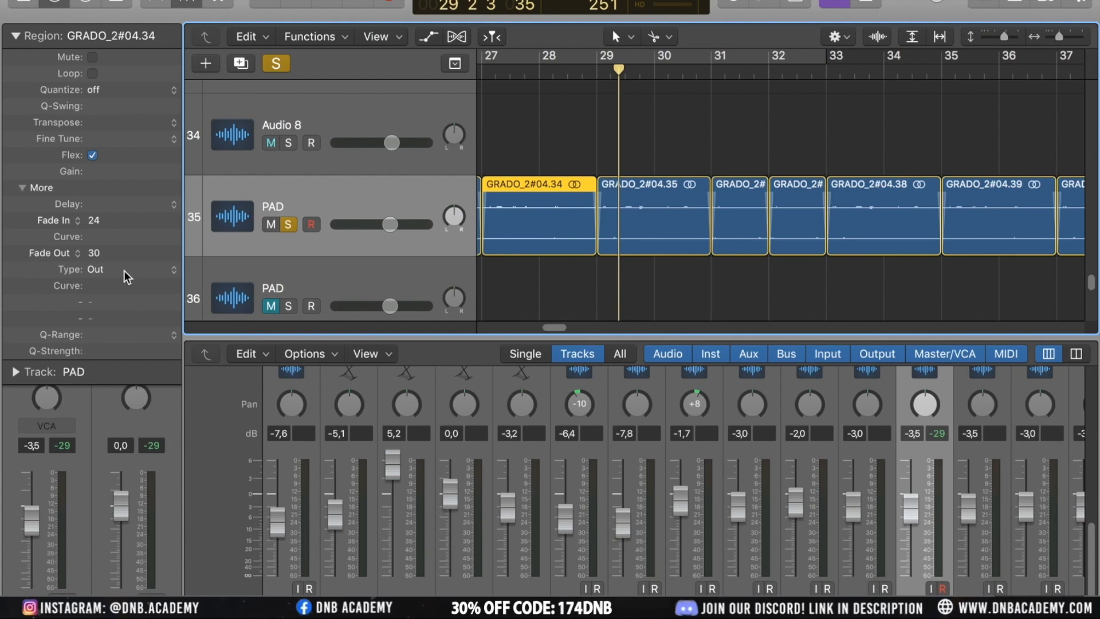
Try the X (Crossfade) fade type on the slice, then restore the type to Out
{"action": "left_click", "coordinate": [119, 271]}
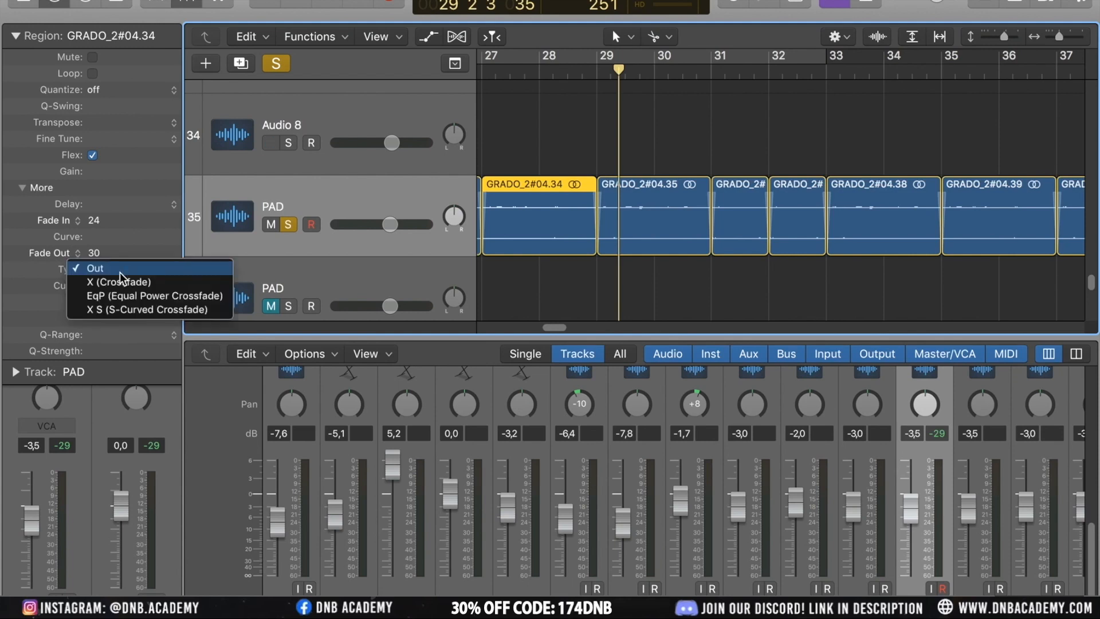
{"action": "left_click", "coordinate": [120, 278]}
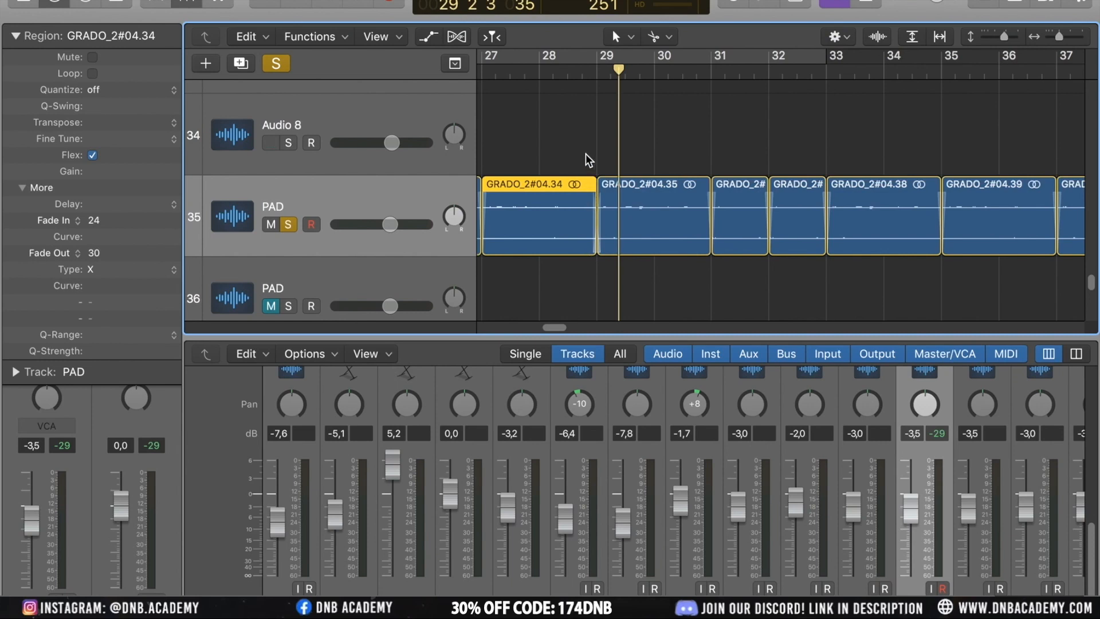
{"action": "left_click", "coordinate": [622, 245], "text": "shift"}
{"action": "left_click", "coordinate": [563, 150]}
{"action": "left_click", "coordinate": [563, 235]}
{"action": "left_click", "coordinate": [106, 272]}
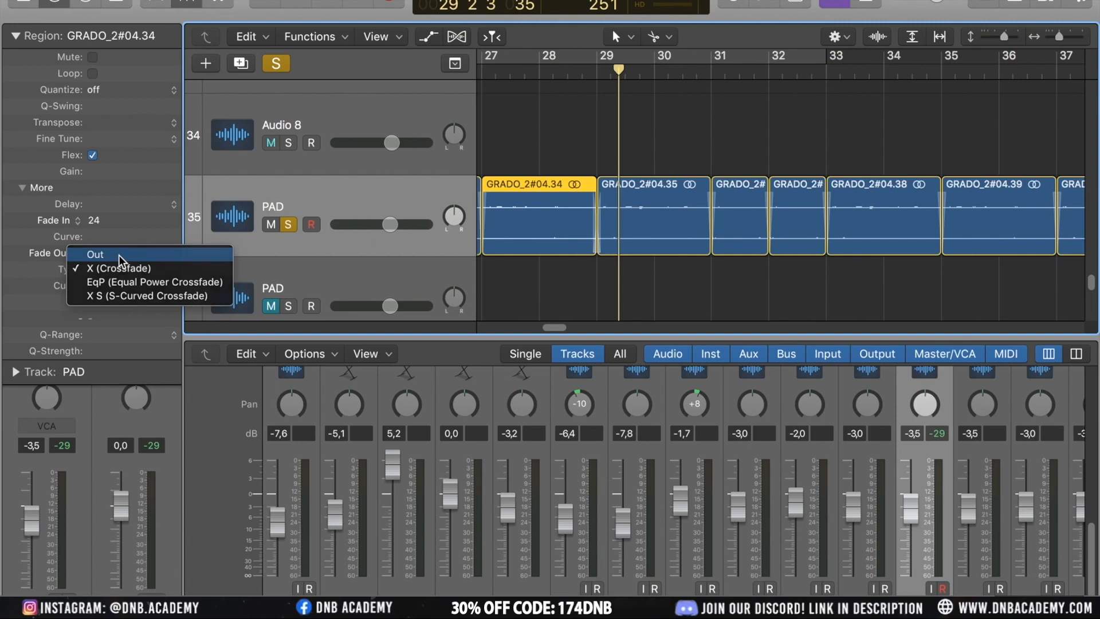
{"action": "left_click", "coordinate": [118, 256]}
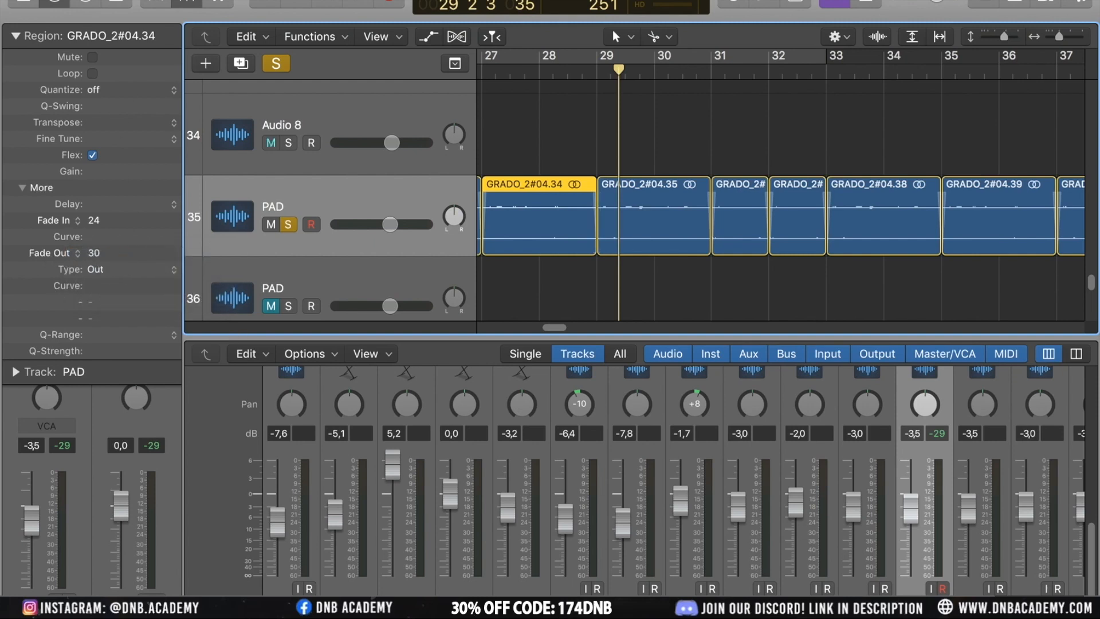
Set the slice's delay to +6 ticks
{"action": "left_click", "coordinate": [588, 129]}
{"action": "left_click", "coordinate": [561, 246]}
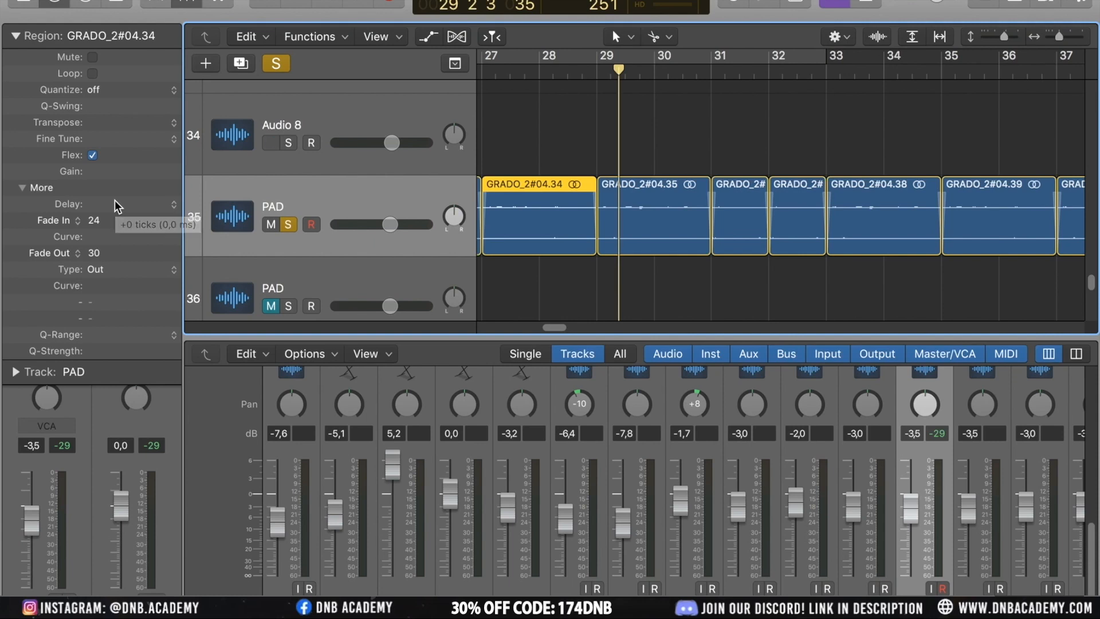
{"action": "mouse_move", "coordinate": [112, 201]}
{"action": "left_mouse_down"}
{"action": "mouse_move", "coordinate": [116, 177]}
{"action": "mouse_move", "coordinate": [125, 197]}
{"action": "left_mouse_up"}
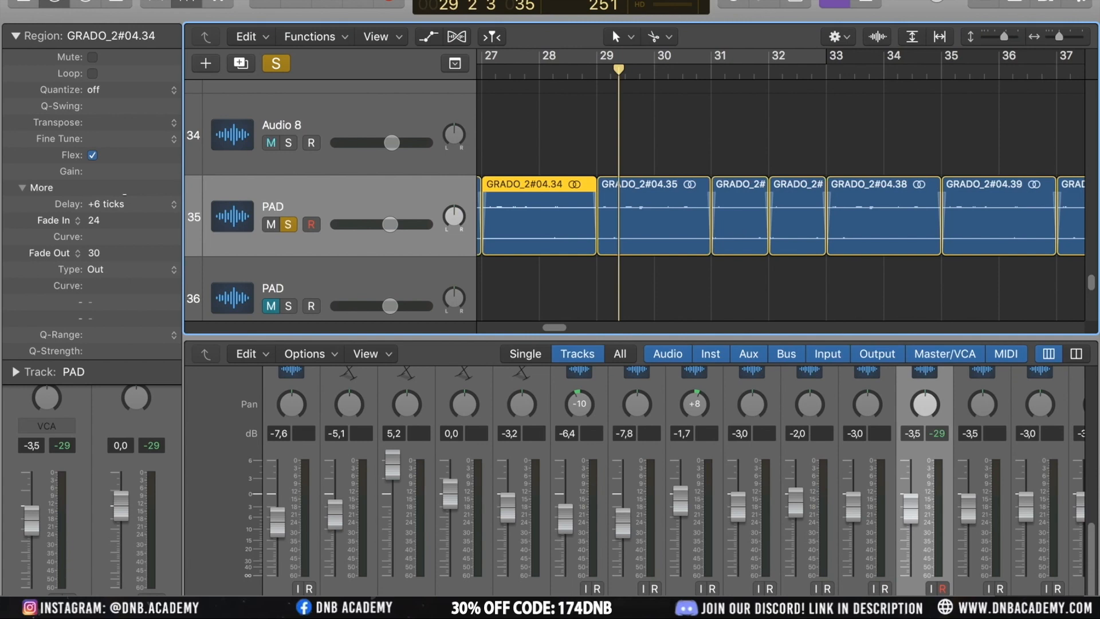
{"action": "left_click_drag", "start_coordinate": [118, 202], "coordinate": [119, 200]}
Select all regions on the PAD track and nudge their shared delay value
{"action": "left_click", "coordinate": [532, 168]}
{"action": "left_click", "coordinate": [373, 201]}
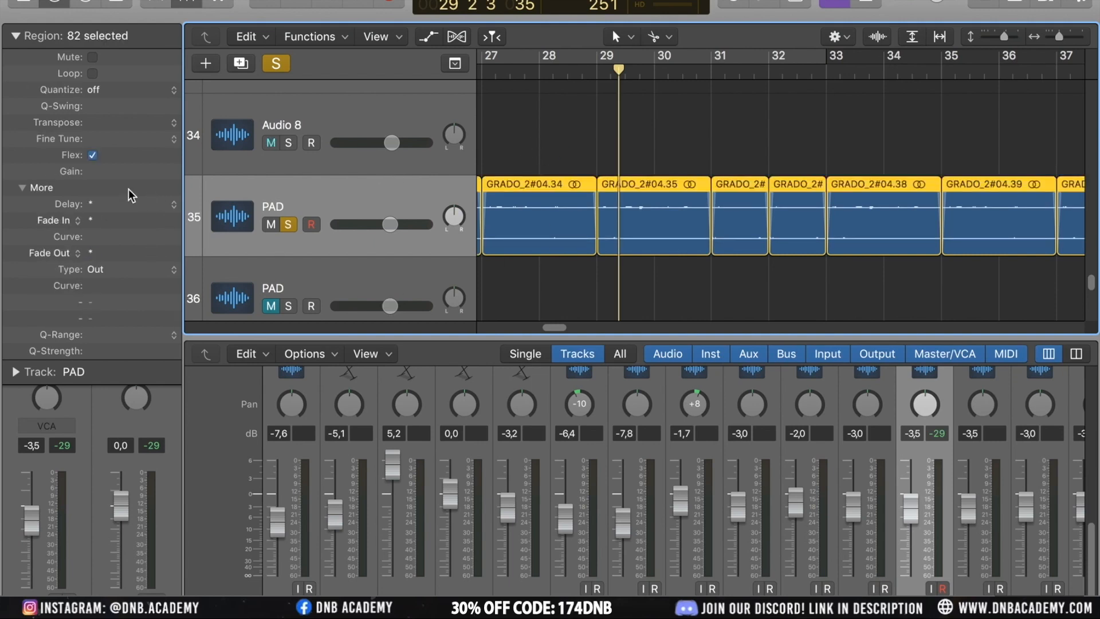
{"action": "mouse_move", "coordinate": [116, 208]}
{"action": "left_mouse_down"}
{"action": "mouse_move", "coordinate": [119, 185]}
{"action": "mouse_move", "coordinate": [123, 201]}
{"action": "left_mouse_up"}
{"action": "mouse_move", "coordinate": [123, 201]}
Unsolo the PAD track
{"action": "scroll", "coordinate": [559, 263], "scroll_direction": "down", "scroll_amount": 10}
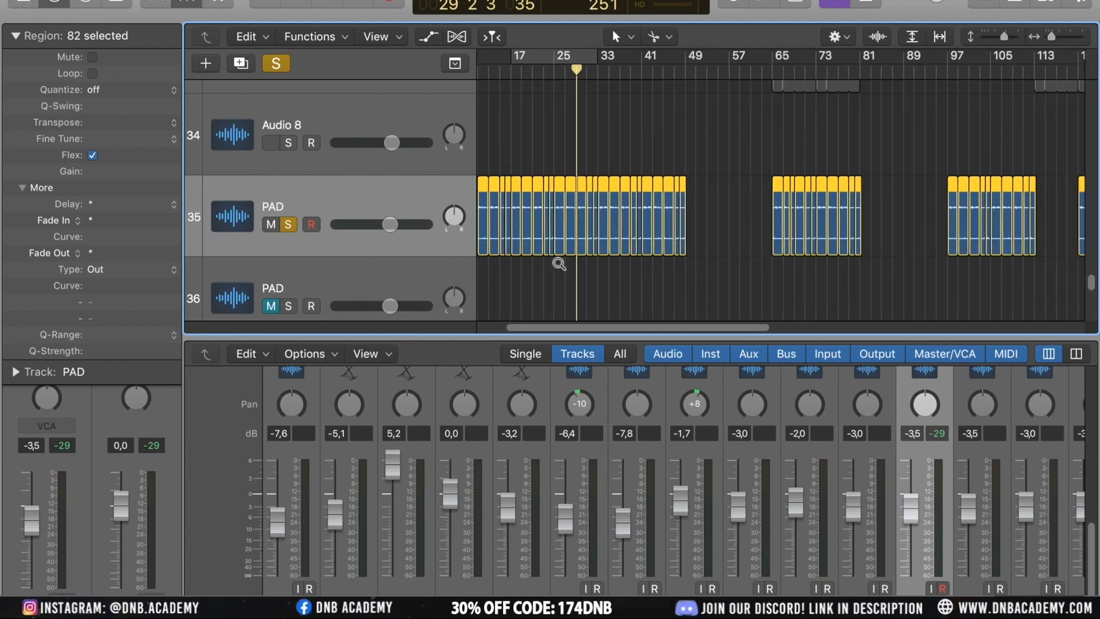
{"action": "scroll", "coordinate": [560, 263], "scroll_direction": "down", "scroll_amount": 10}
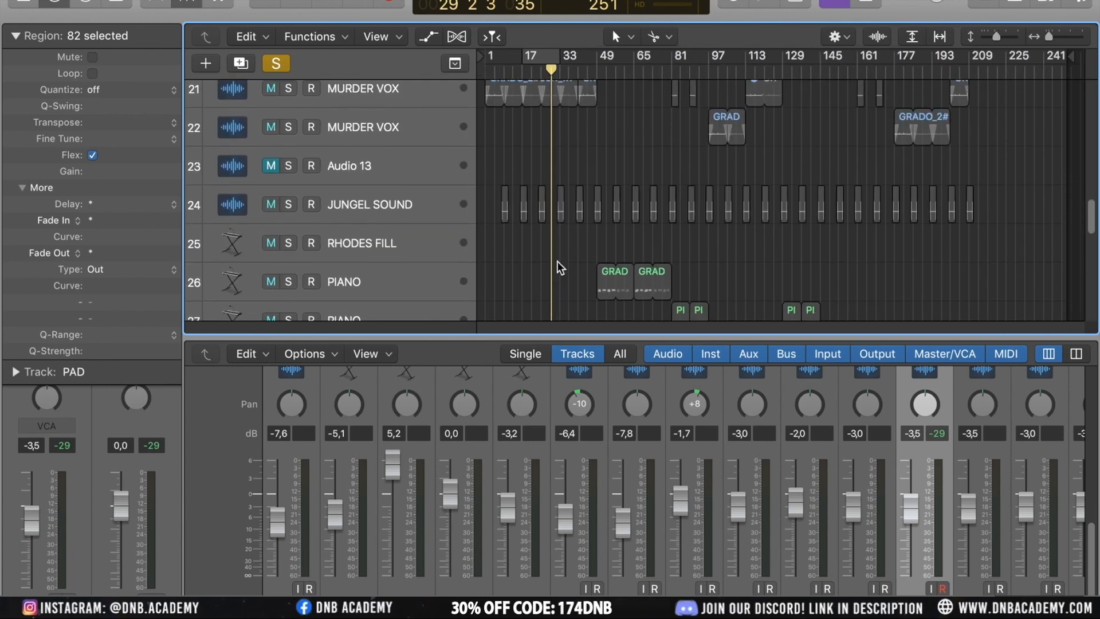
{"action": "scroll", "coordinate": [559, 264], "scroll_direction": "down", "scroll_amount": 10}
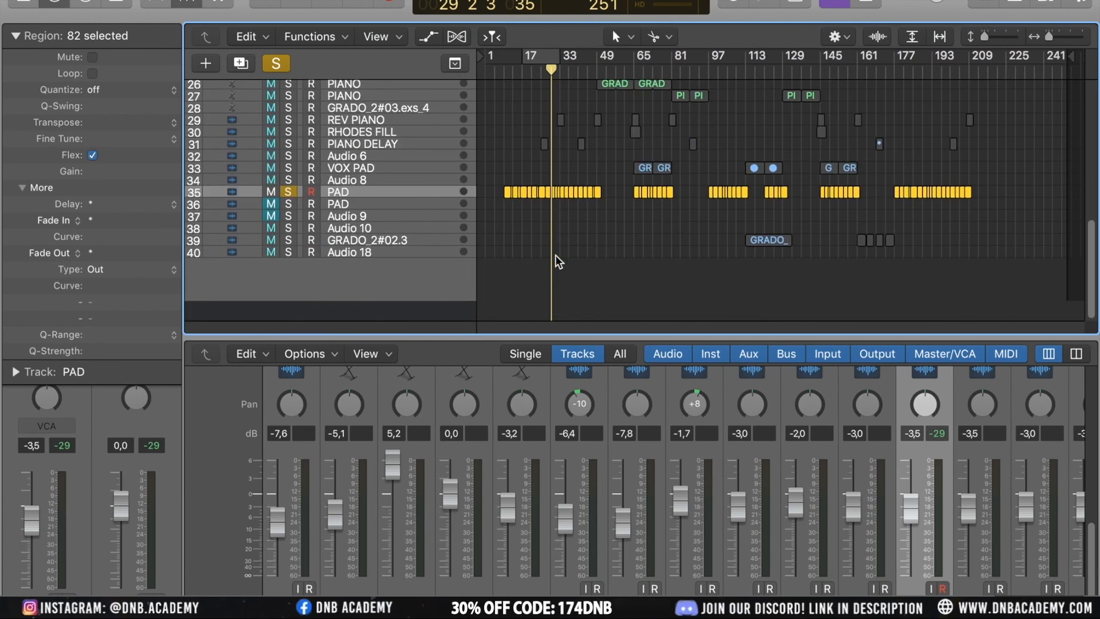
{"action": "left_click", "coordinate": [289, 212]}
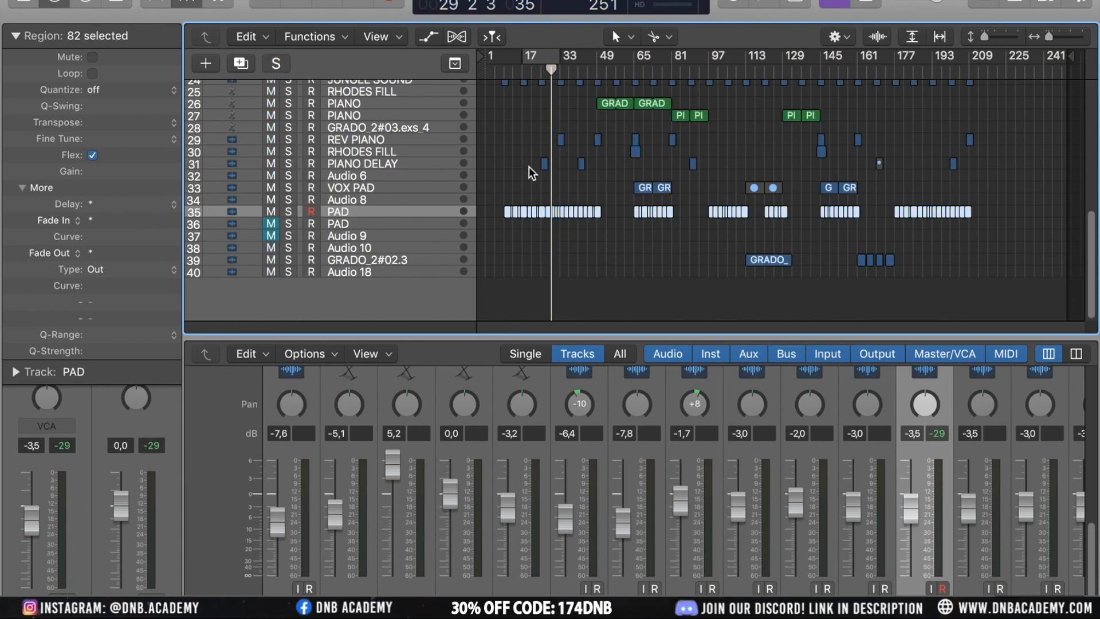
Return the playhead to the project start and play the arrangement
{"action": "scroll", "coordinate": [638, 217], "scroll_direction": "up", "scroll_amount": 5}
{"action": "scroll", "coordinate": [638, 214], "scroll_direction": "up", "scroll_amount": 2}
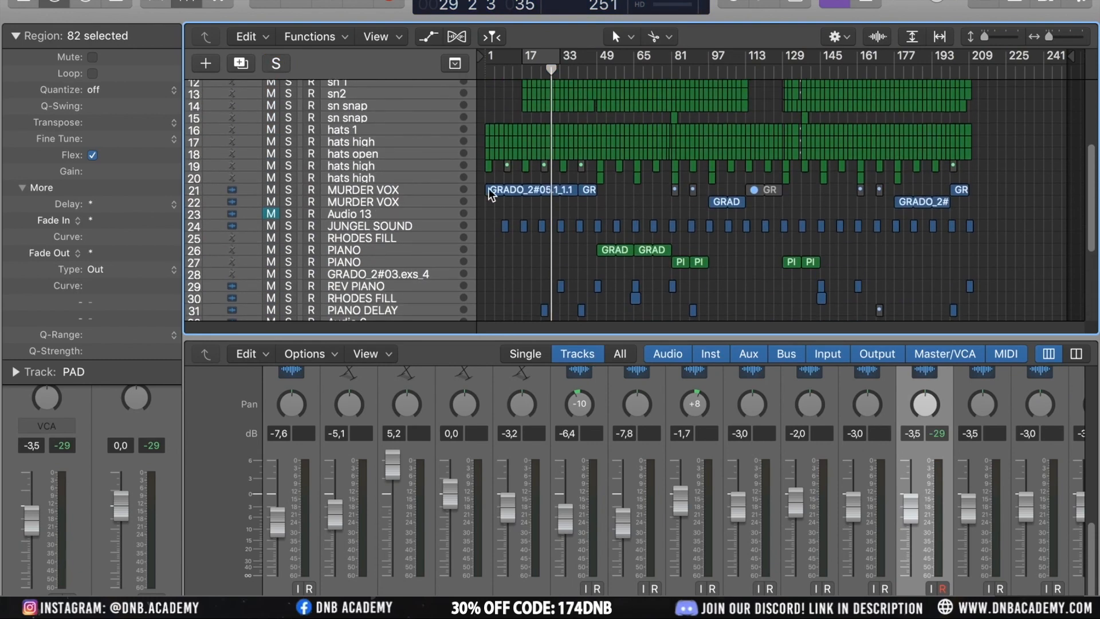
{"action": "key", "text": "Return"}
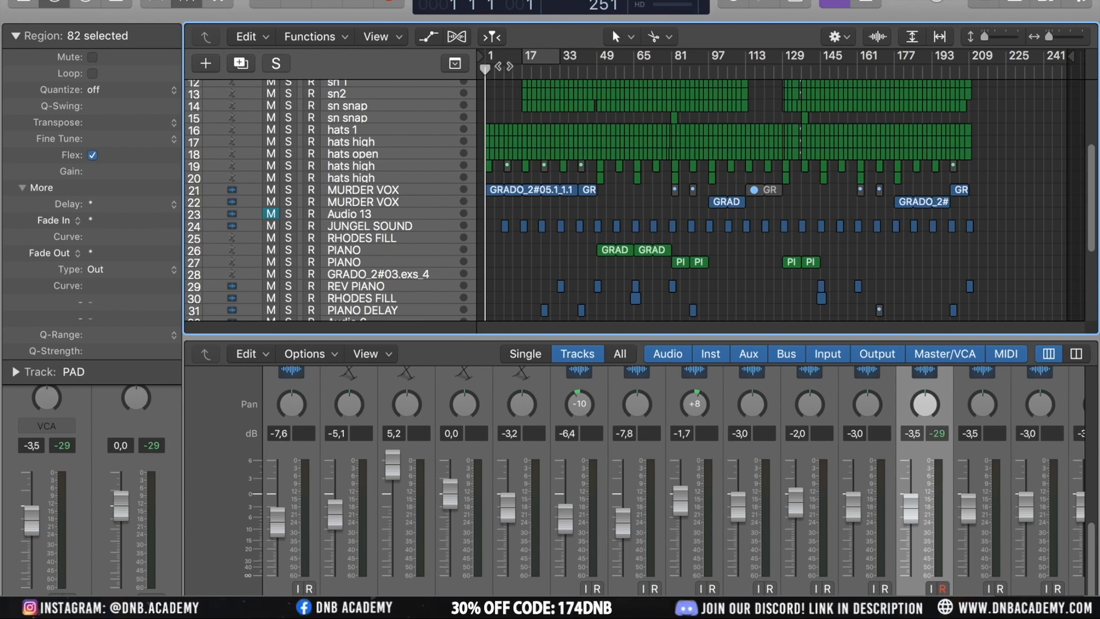
{"action": "scroll", "coordinate": [638, 200], "scroll_direction": "up", "scroll_amount": 5}
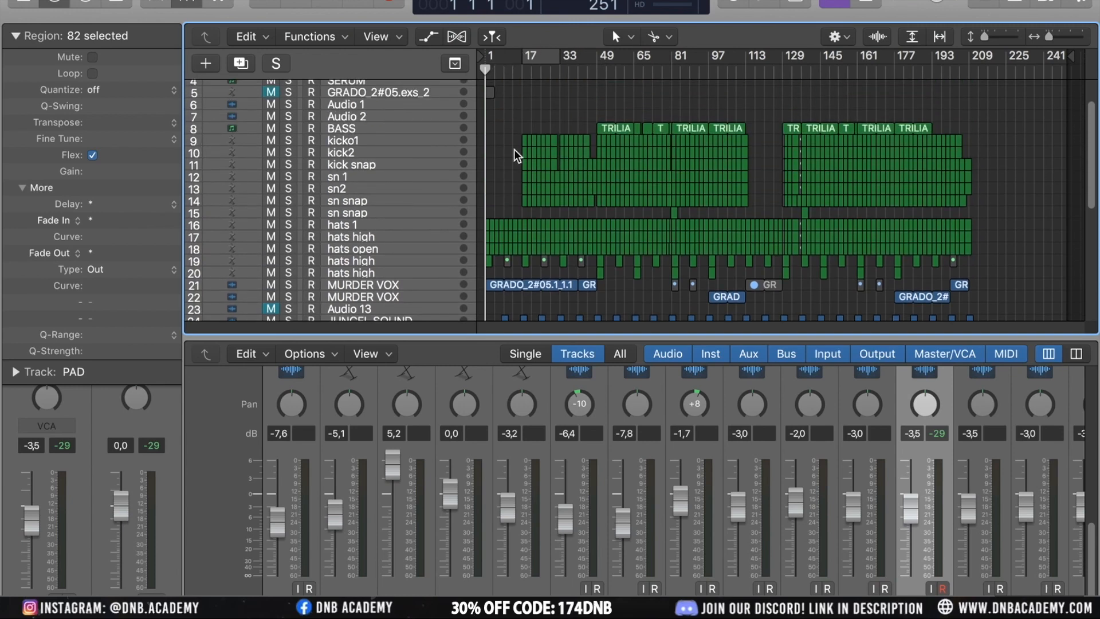
{"action": "key", "text": "space"}
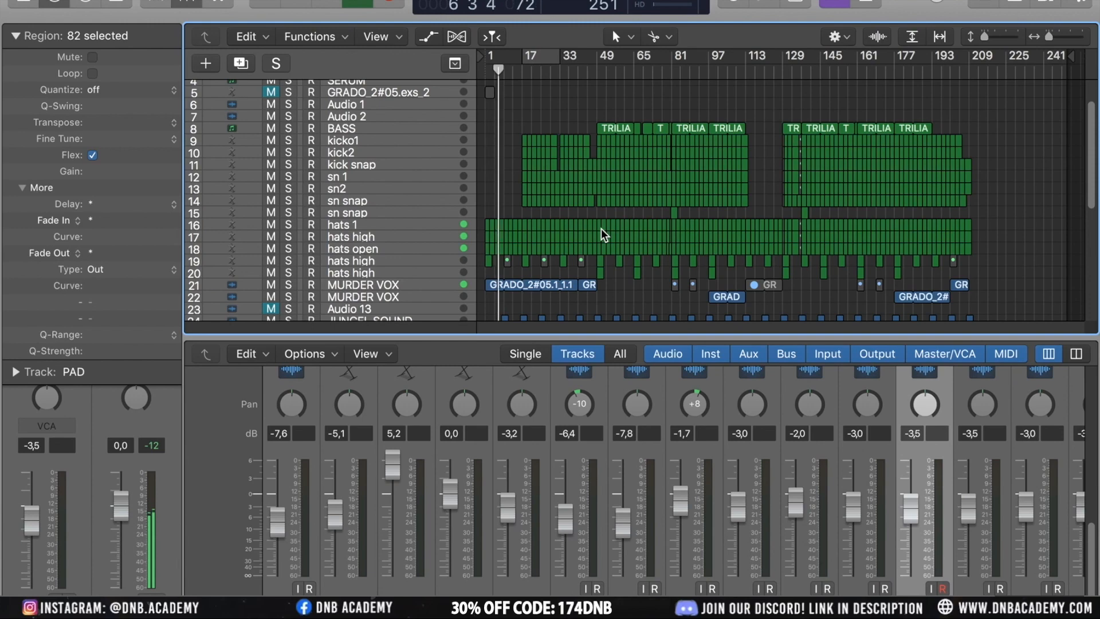
Select the JUNGEL SOUND track during playback
{"action": "scroll", "coordinate": [600, 229], "scroll_direction": "down", "scroll_amount": 1}
{"action": "scroll", "coordinate": [600, 229], "scroll_direction": "down", "scroll_amount": 5}
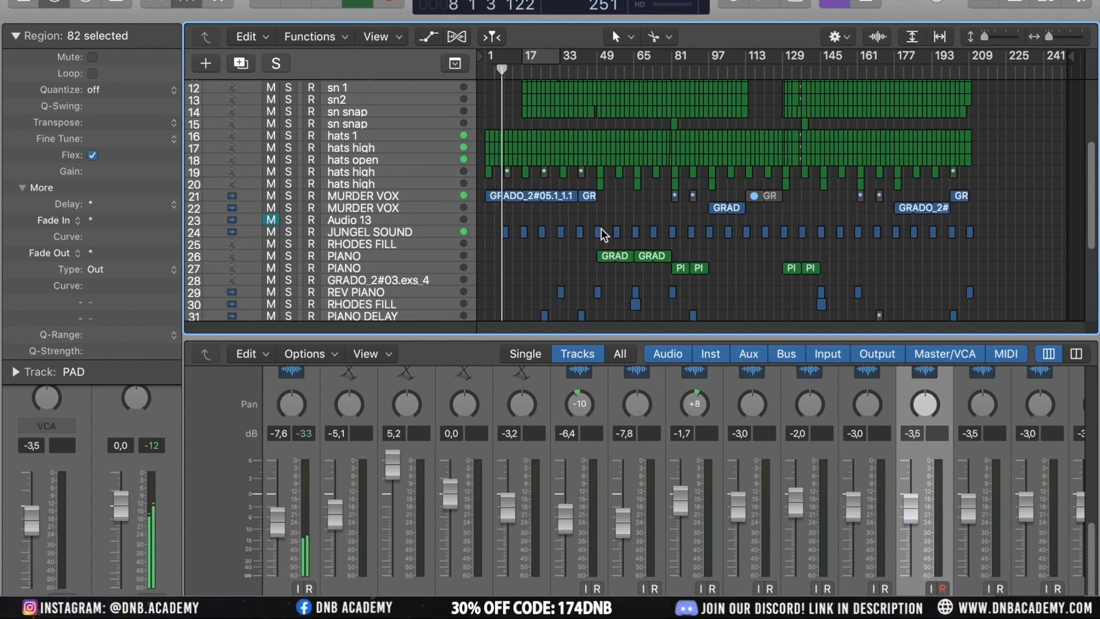
{"action": "left_click", "coordinate": [422, 232]}
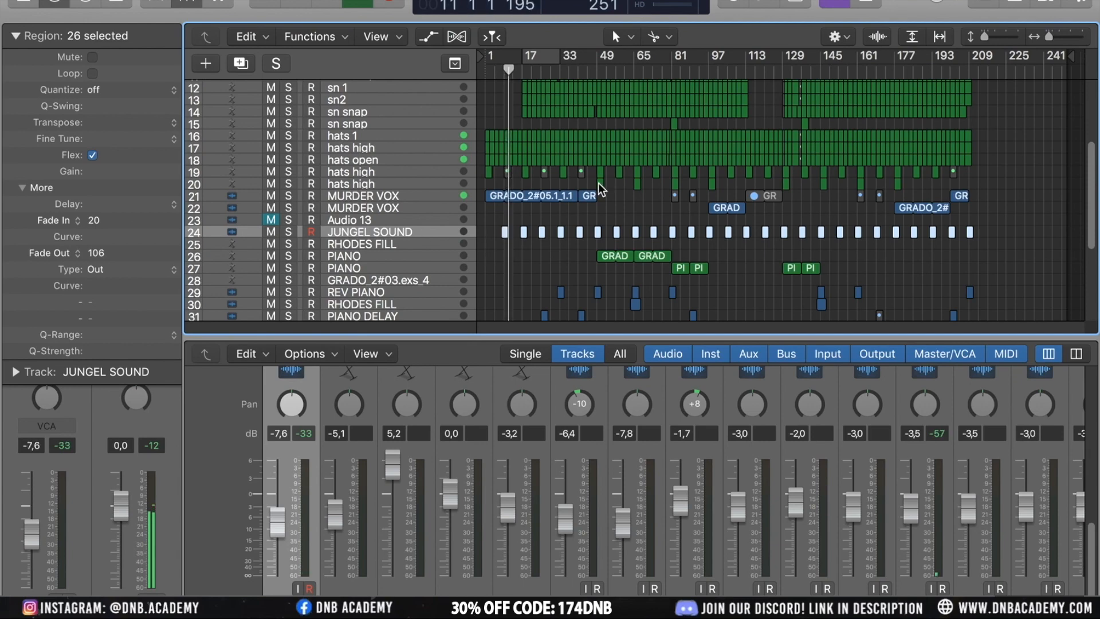
Select the PAD track and show its automation lanes at a taller track height
{"action": "scroll", "coordinate": [598, 183], "scroll_direction": "down", "scroll_amount": 7}
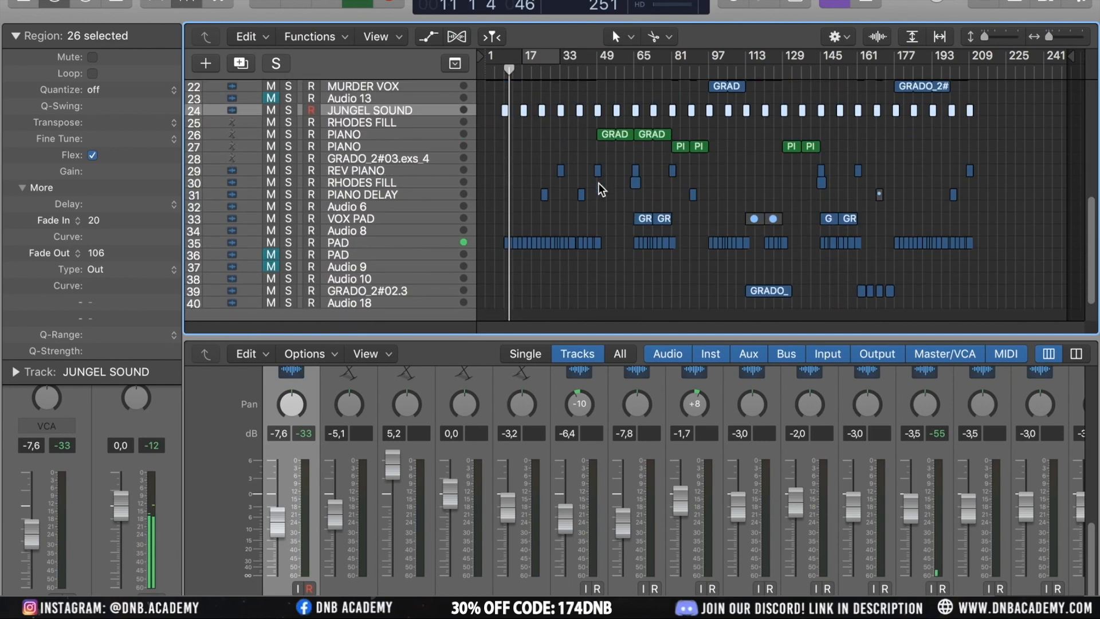
{"action": "left_click", "coordinate": [386, 243]}
{"action": "key", "text": "a"}
{"action": "key", "text": "super+Down"}
{"action": "key", "text": "super+Down"}
{"action": "key", "text": "super+Down"}
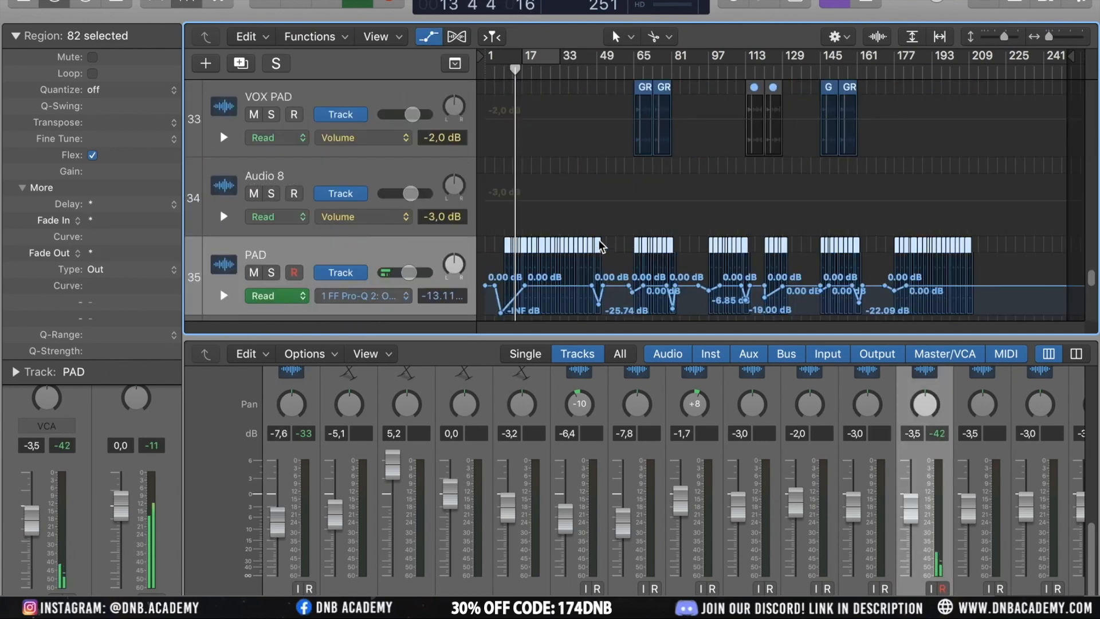
Browse the PAD track's automation parameters for the FF Pro-Q 2 plug-in
{"action": "scroll", "coordinate": [599, 242], "scroll_direction": "down", "scroll_amount": 4}
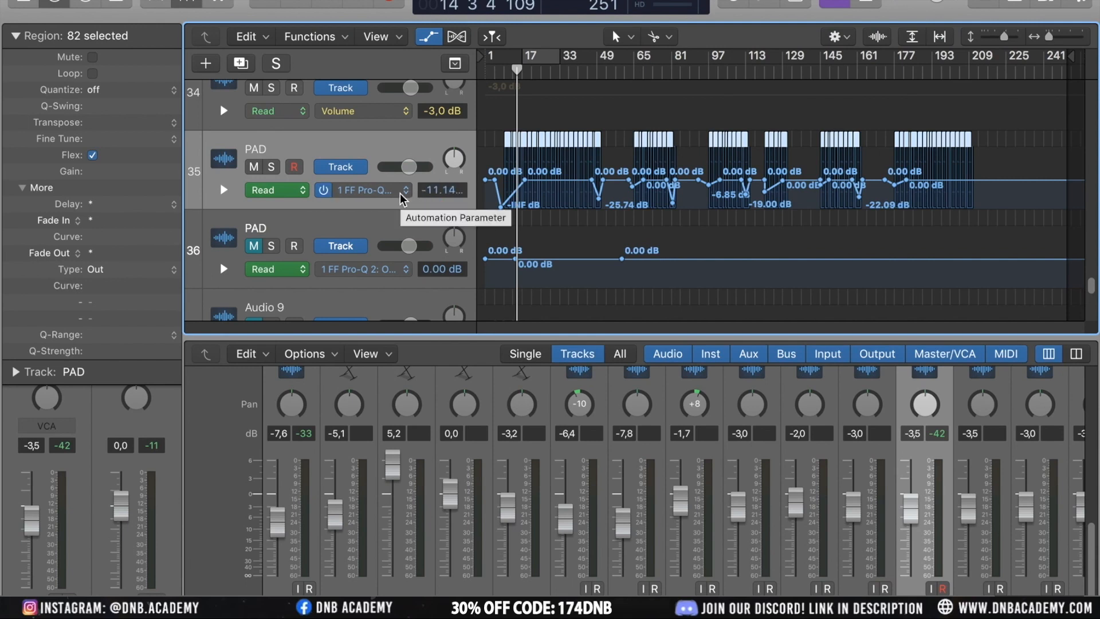
{"action": "key", "text": "a"}
{"action": "key", "text": "a"}
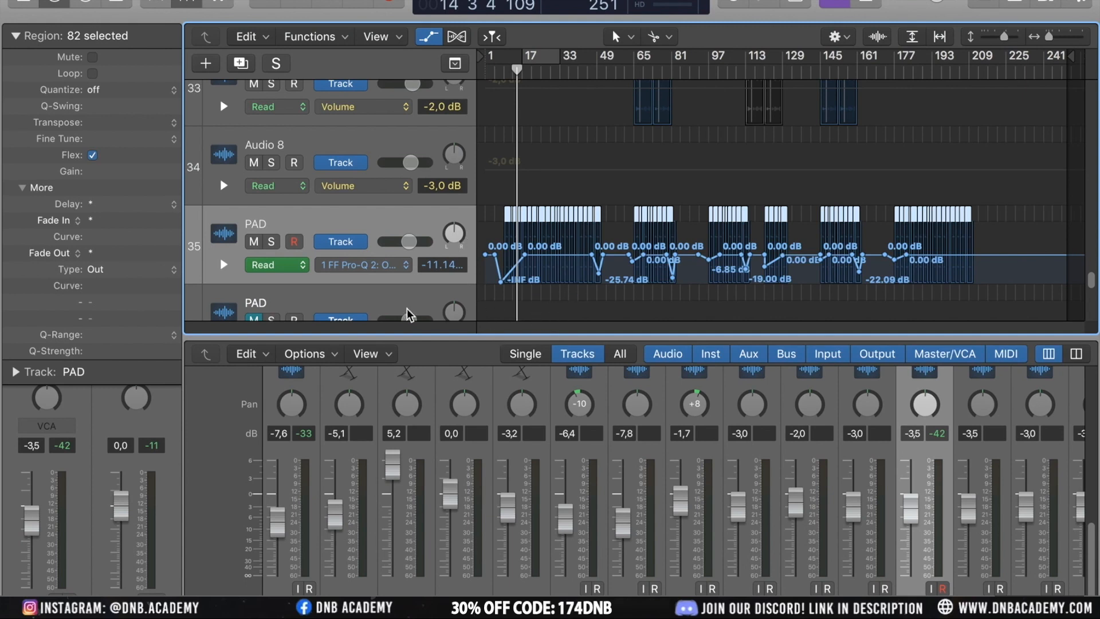
{"action": "left_click", "coordinate": [401, 265]}
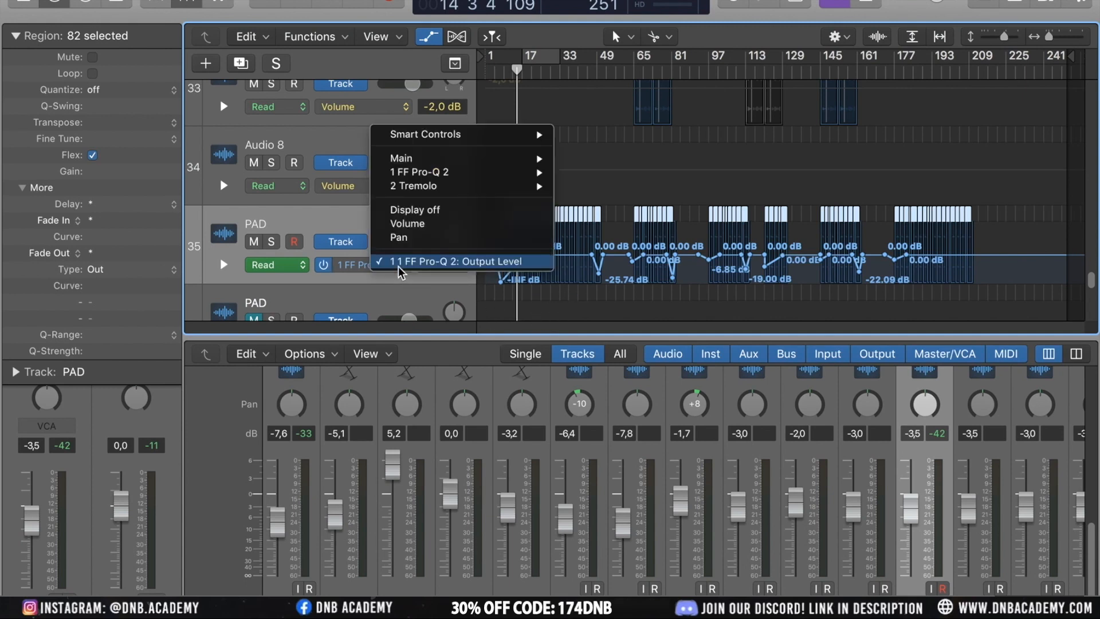
{"action": "mouse_move", "coordinate": [464, 178]}
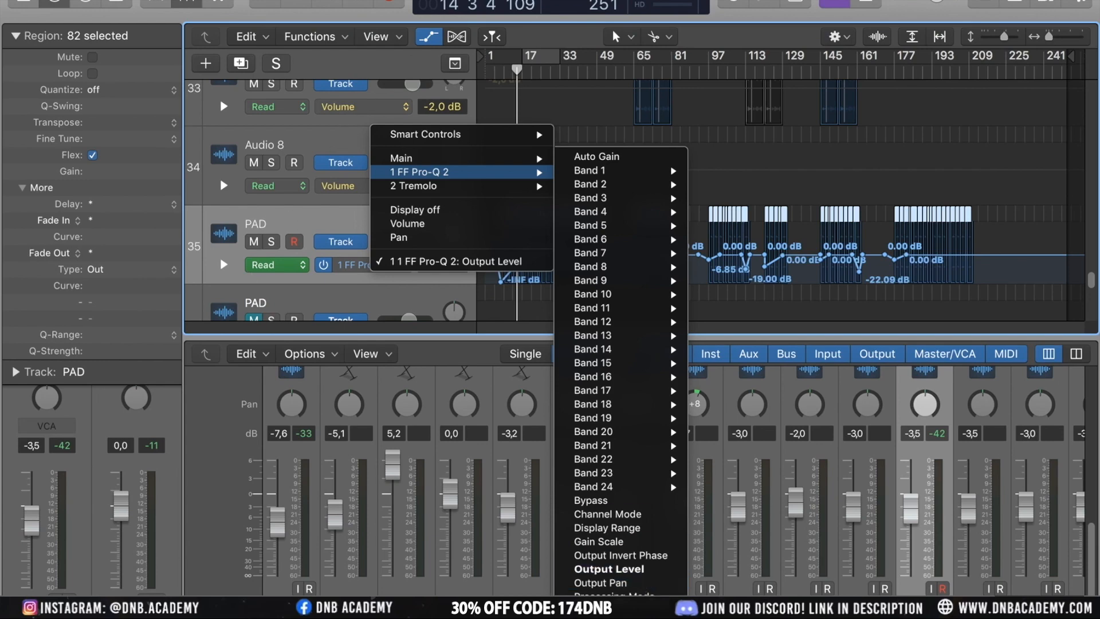
{"action": "left_click", "coordinate": [520, 118]}
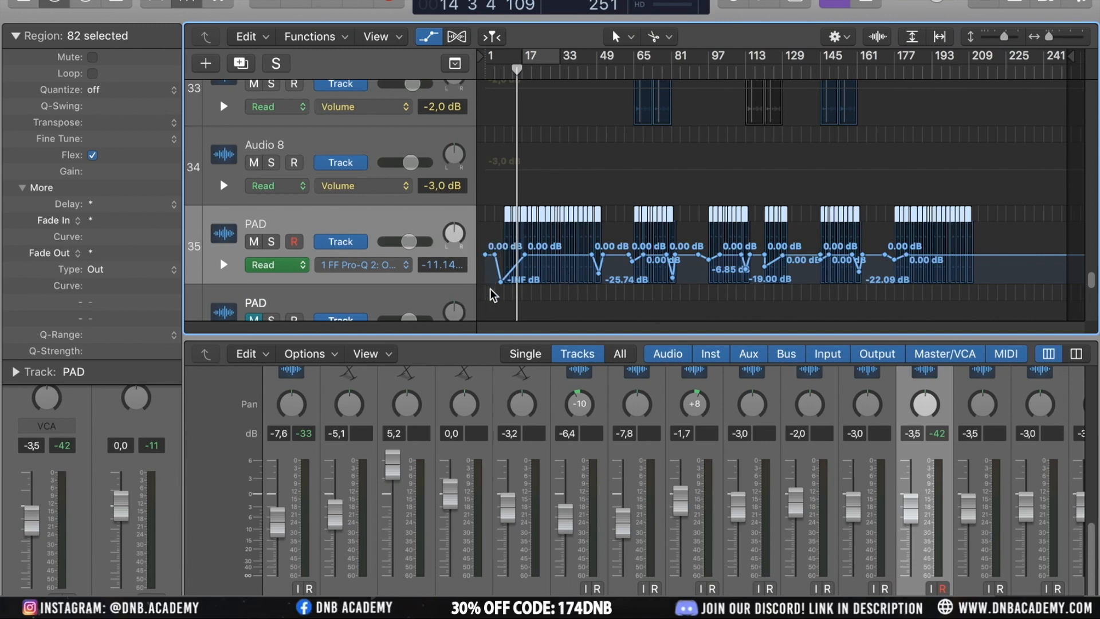
Add automation points to shape the PAD track's Pro-Q 2 ramp between bars 9 and 17
{"action": "key", "text": "super+Right"}
{"action": "key", "text": "super+Right"}
{"action": "key", "text": "super+Right"}
{"action": "key", "text": "super+Right"}
{"action": "key", "text": "super+Right"}
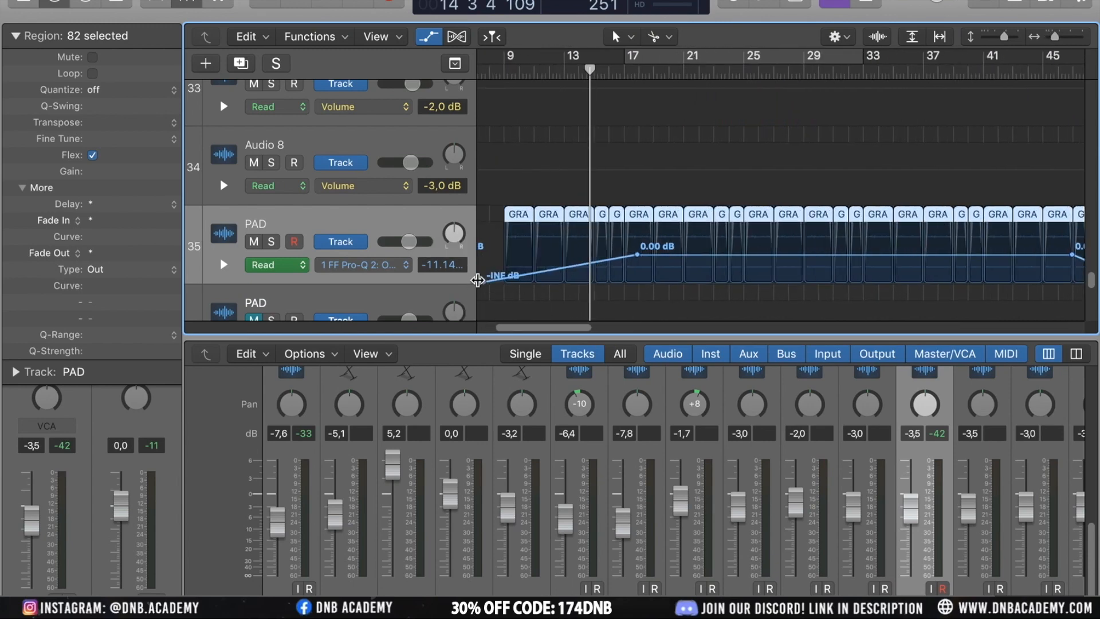
{"action": "scroll", "coordinate": [572, 259], "scroll_direction": "left", "scroll_amount": 2}
{"action": "scroll", "coordinate": [491, 280], "scroll_direction": "right", "scroll_amount": 2}
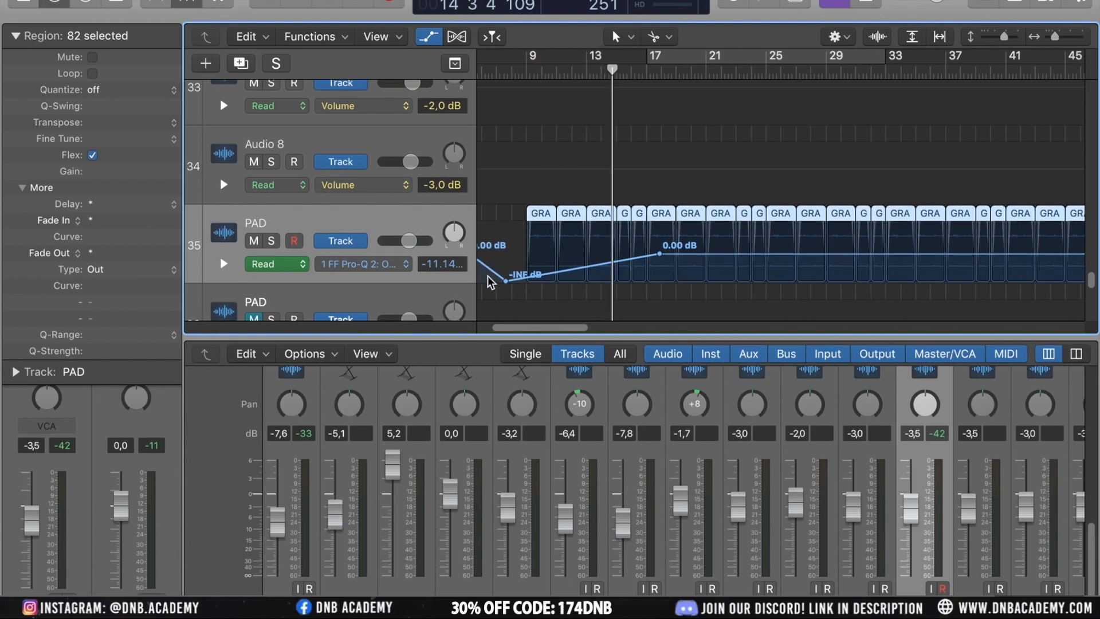
{"action": "scroll", "coordinate": [491, 281], "scroll_direction": "left", "scroll_amount": 2}
{"action": "left_click", "coordinate": [579, 264]}
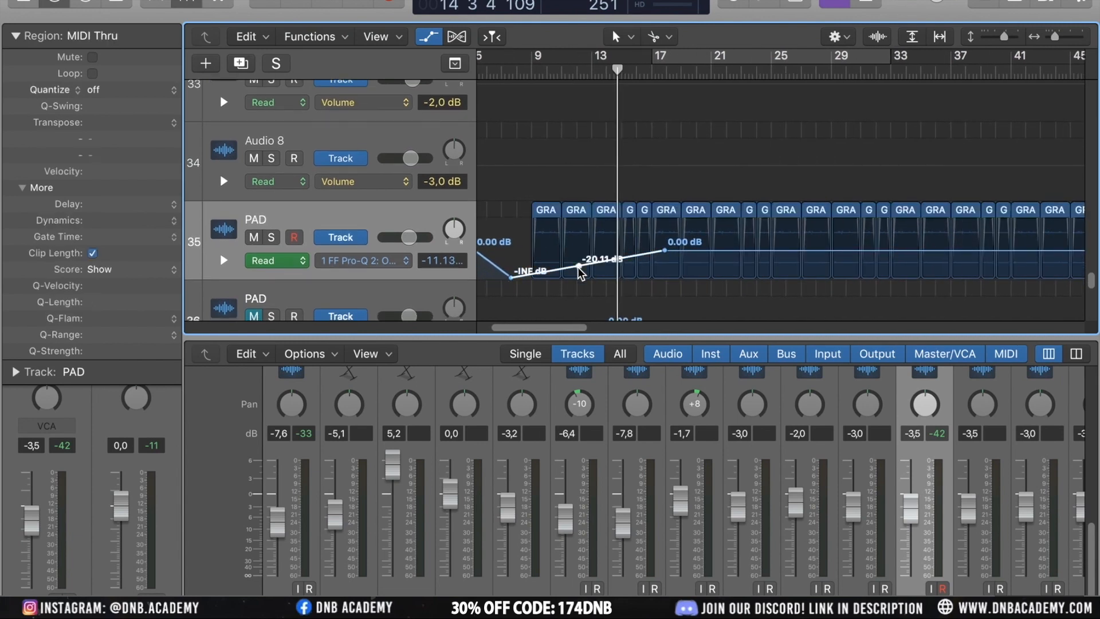
{"action": "left_click_drag", "start_coordinate": [580, 265], "coordinate": [633, 262]}
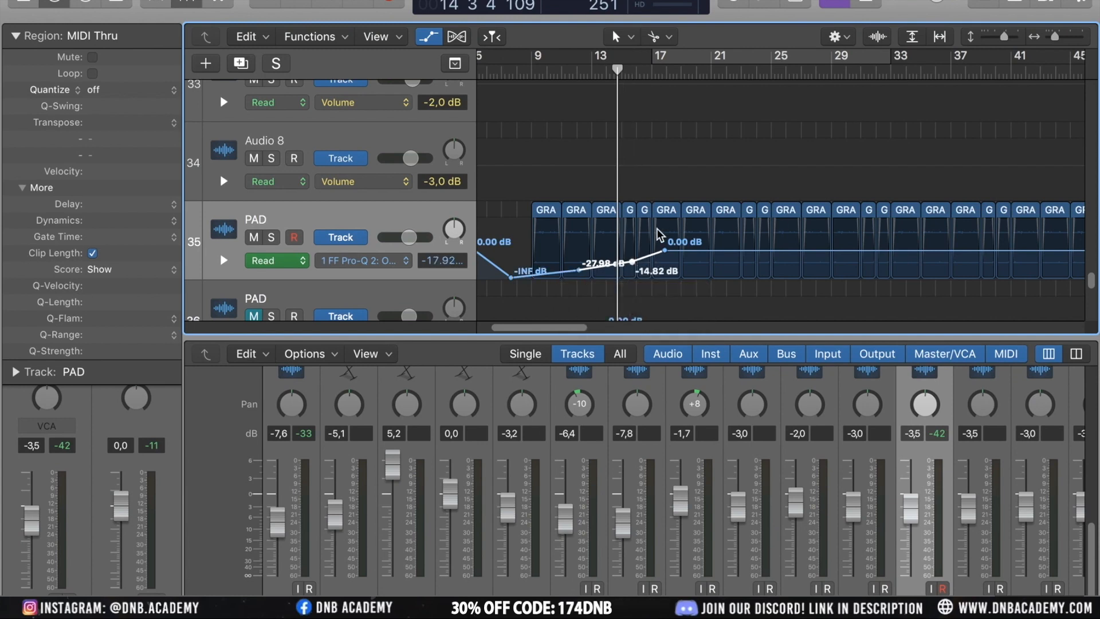
Zoom out to the whole arrangement and start playback
{"action": "key", "text": "super+Left"}
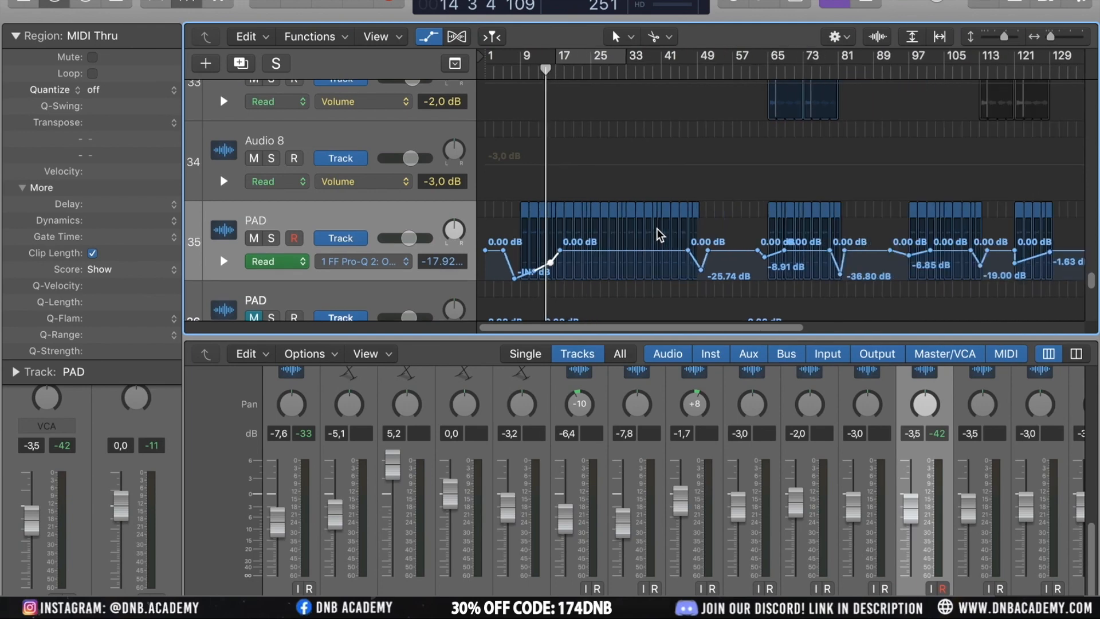
{"action": "key", "text": "super+Up"}
{"action": "key", "text": "super+Up"}
{"action": "key", "text": "super+Left"}
{"action": "key", "text": "super+Left"}
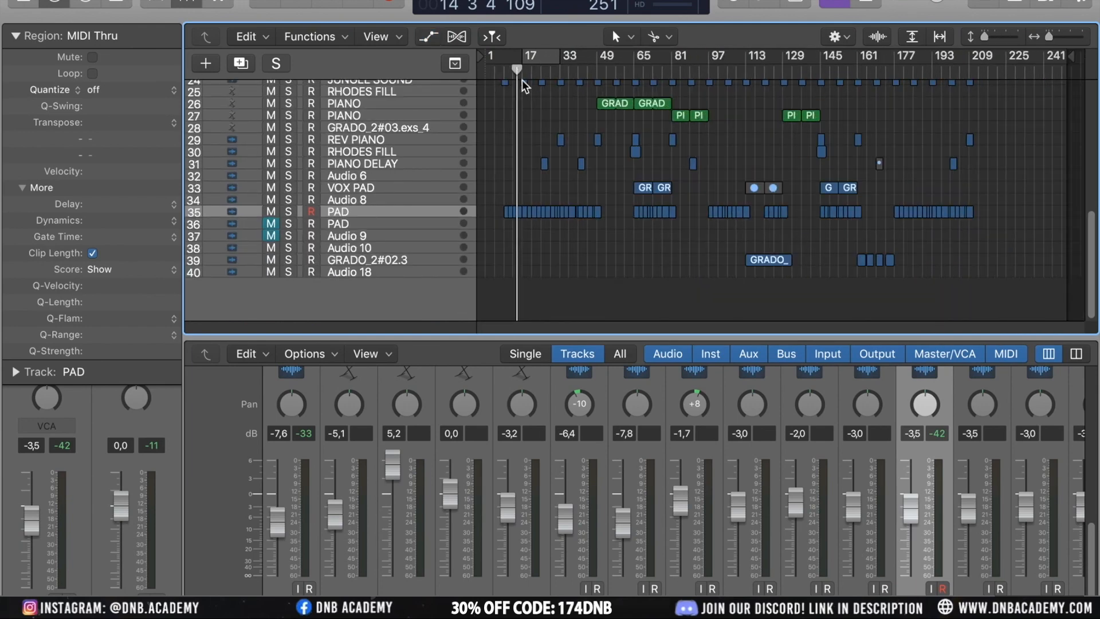
{"action": "key", "text": "space"}
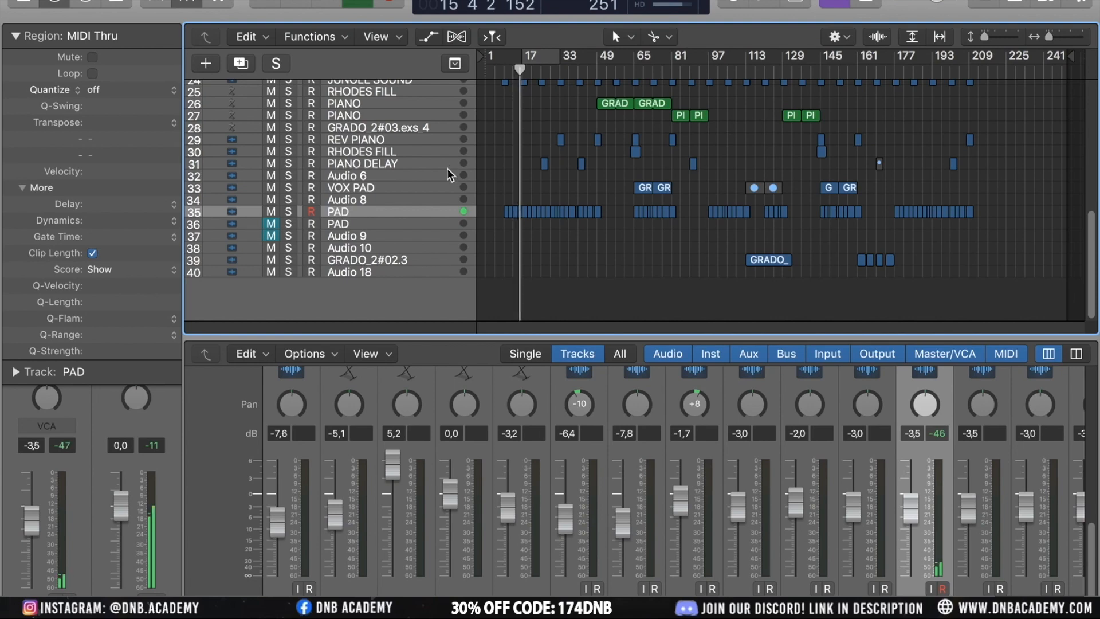
Select the sn 1 track and inspect its regions among the drum tracks
{"action": "scroll", "coordinate": [447, 167], "scroll_direction": "up", "scroll_amount": 5}
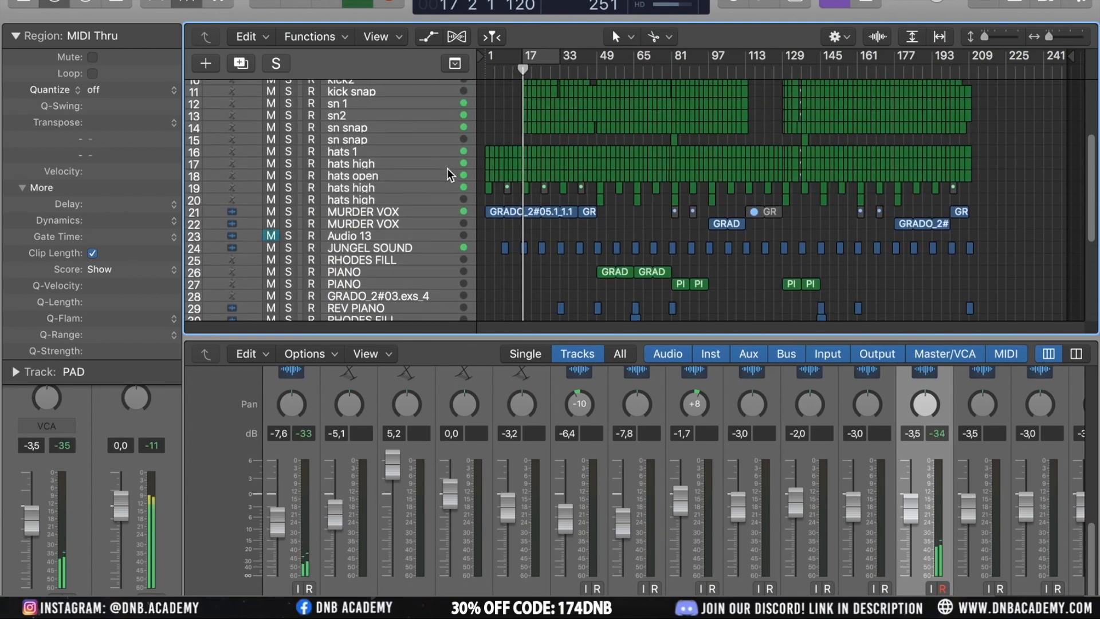
{"action": "scroll", "coordinate": [447, 167], "scroll_direction": "up", "scroll_amount": 3}
{"action": "left_click", "coordinate": [380, 198]}
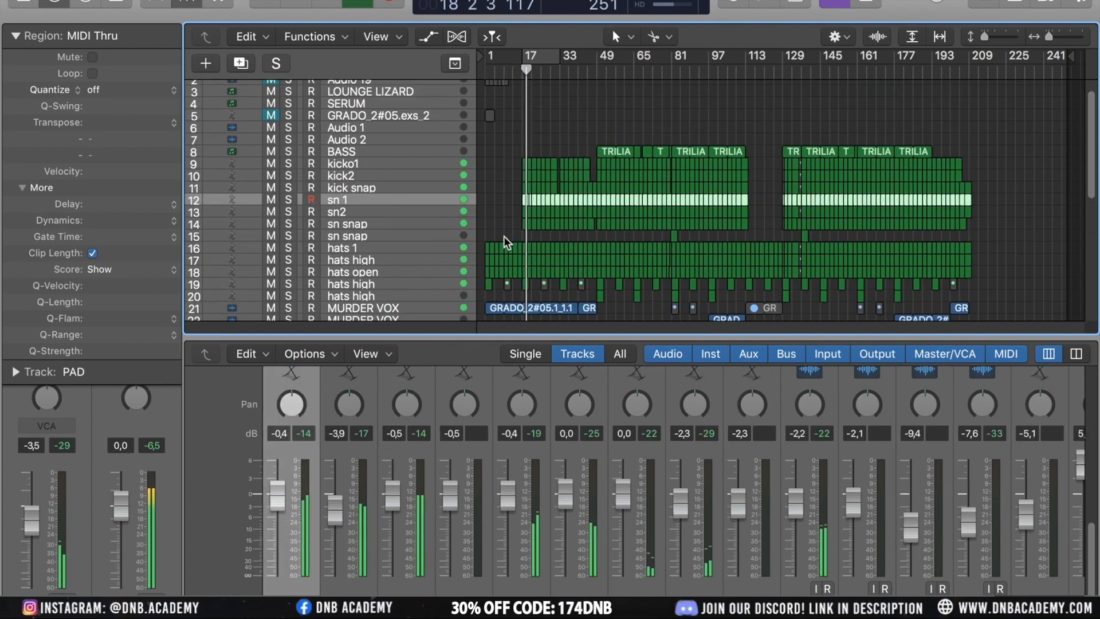
{"action": "left_click", "coordinate": [15, 36]}
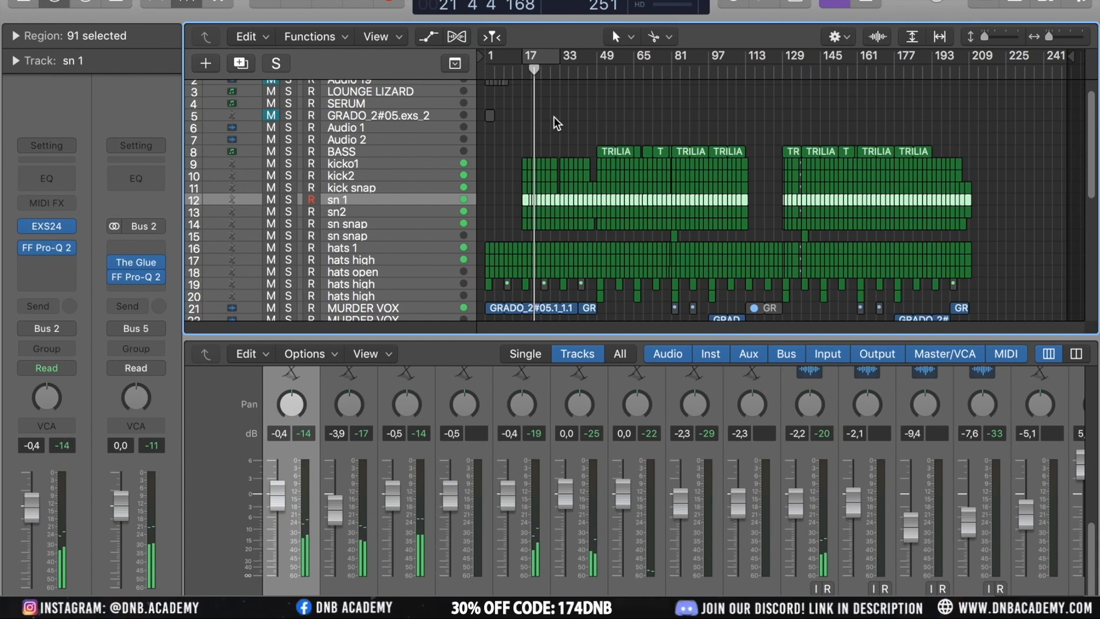
{"action": "scroll", "coordinate": [586, 149], "scroll_direction": "up", "scroll_amount": 5}
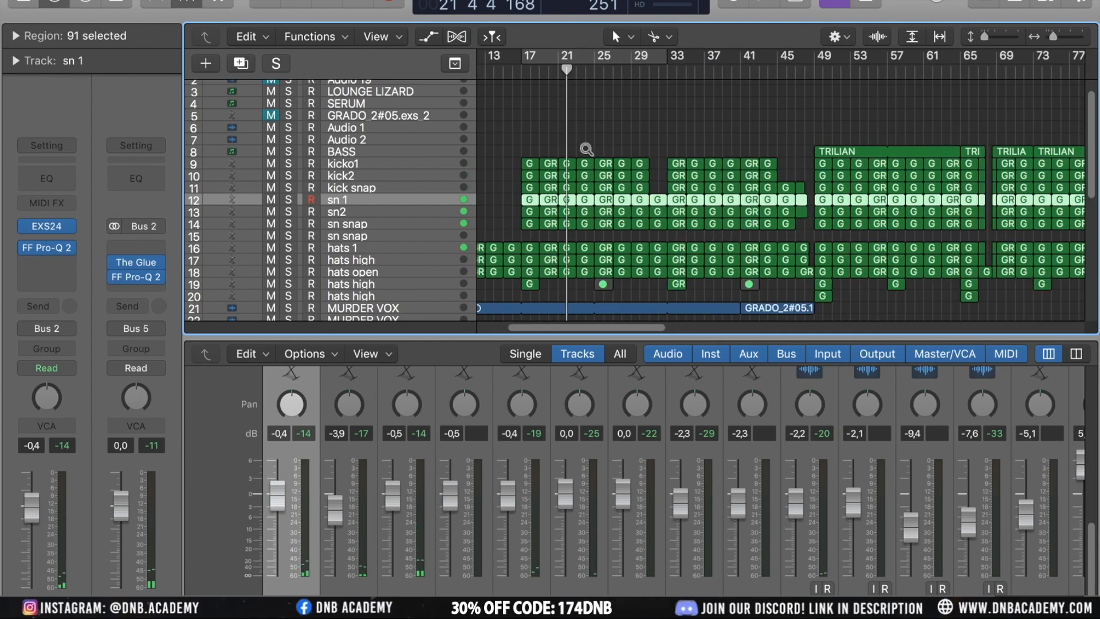
{"action": "scroll", "coordinate": [585, 149], "scroll_direction": "up", "scroll_amount": 2}
{"action": "scroll", "coordinate": [585, 149], "scroll_direction": "up", "scroll_amount": 6}
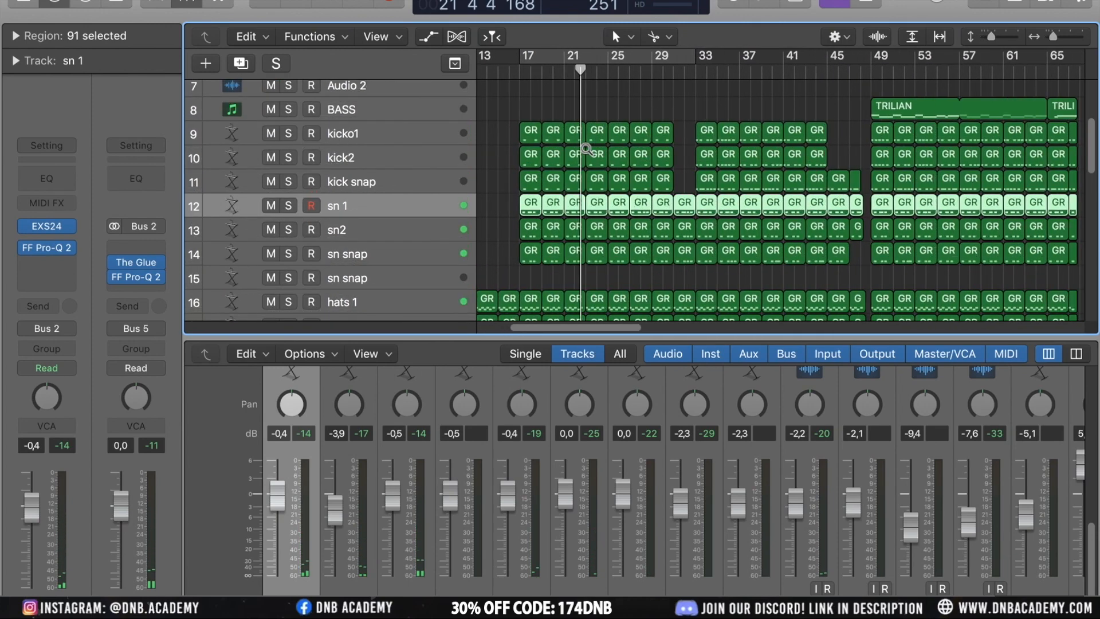
{"action": "left_click", "coordinate": [500, 196]}
{"action": "left_click", "coordinate": [538, 204]}
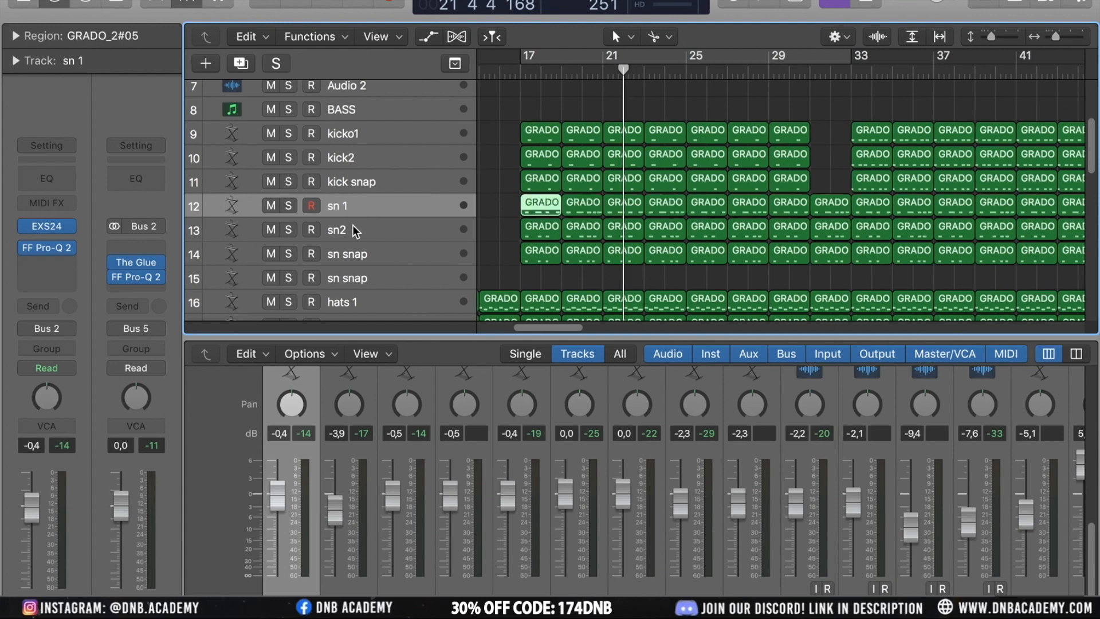
{"action": "left_click", "coordinate": [375, 233]}
{"action": "left_click", "coordinate": [378, 197]}
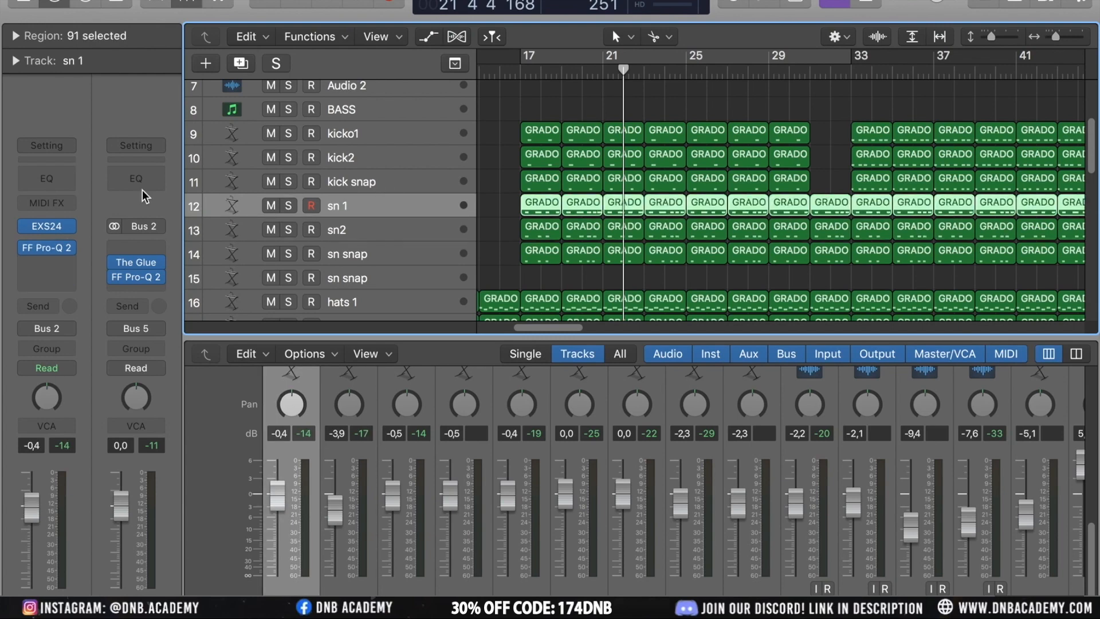
Open the sn 1 track's EXS24 sampler, solo the track and close the plug-in window
{"action": "left_click", "coordinate": [46, 228]}
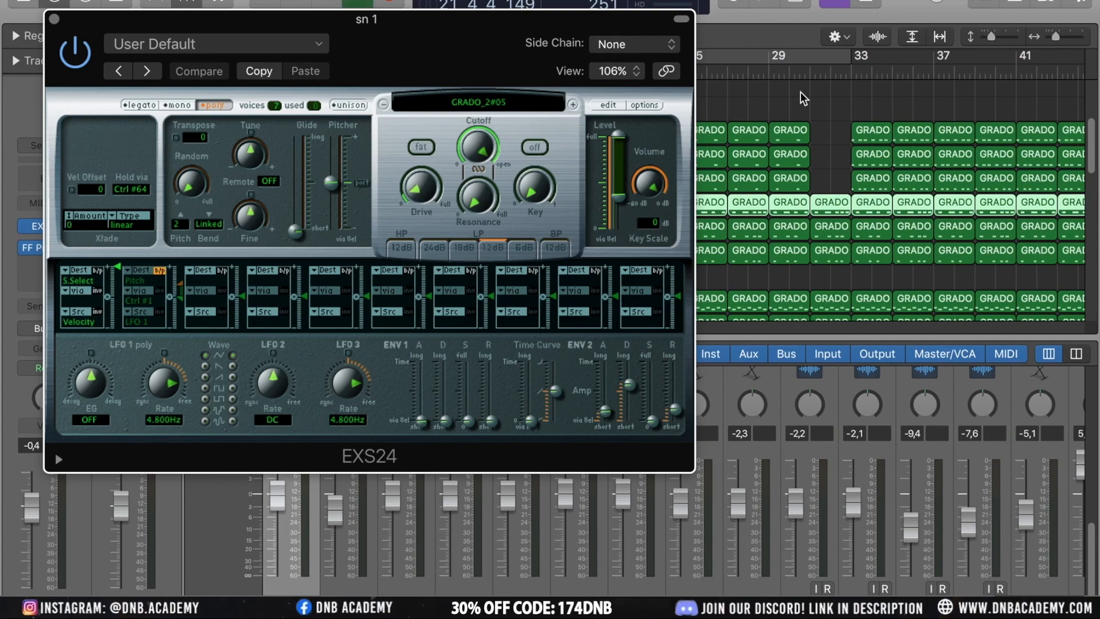
{"action": "left_click_drag", "start_coordinate": [562, 32], "coordinate": [664, 142]}
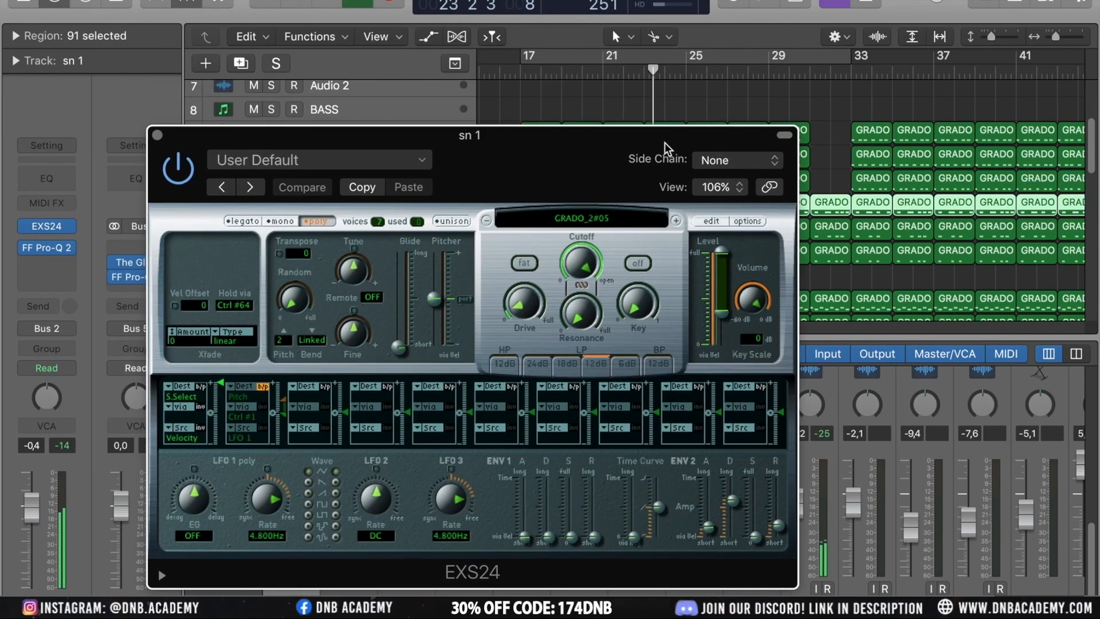
{"action": "left_click", "coordinate": [568, 56]}
{"action": "left_click_drag", "start_coordinate": [470, 155], "coordinate": [510, 25]}
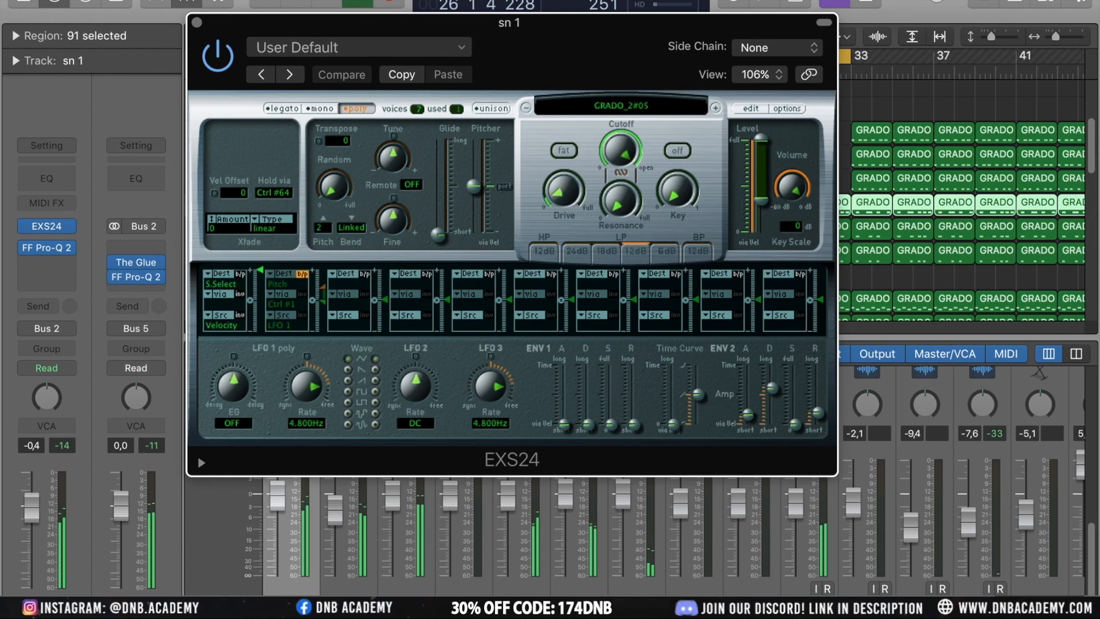
{"action": "key", "text": "s"}
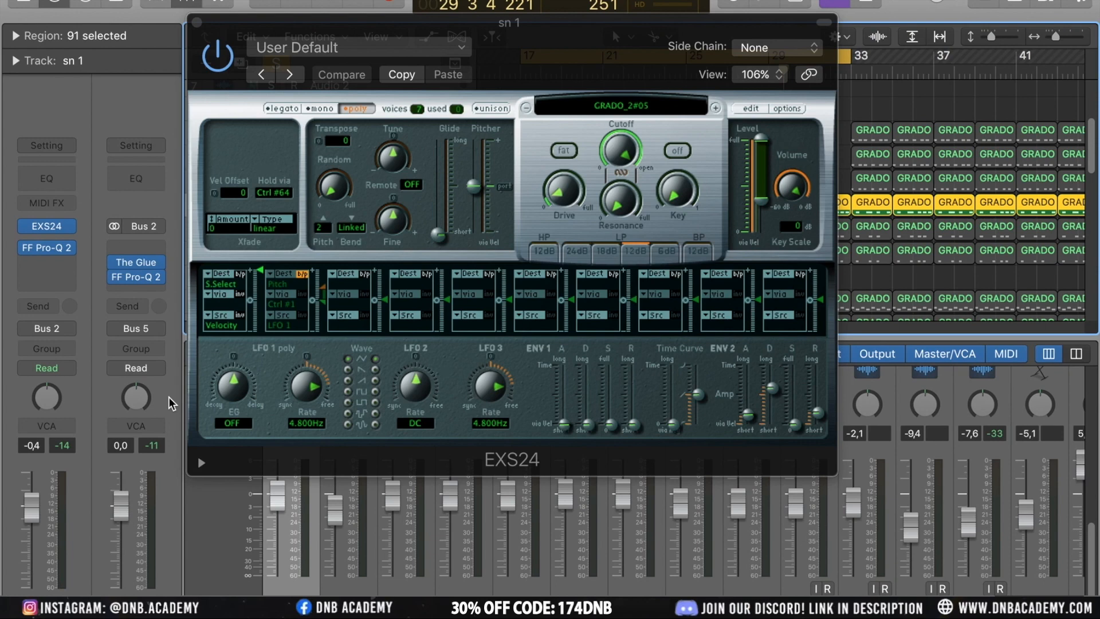
{"action": "left_click", "coordinate": [196, 22]}
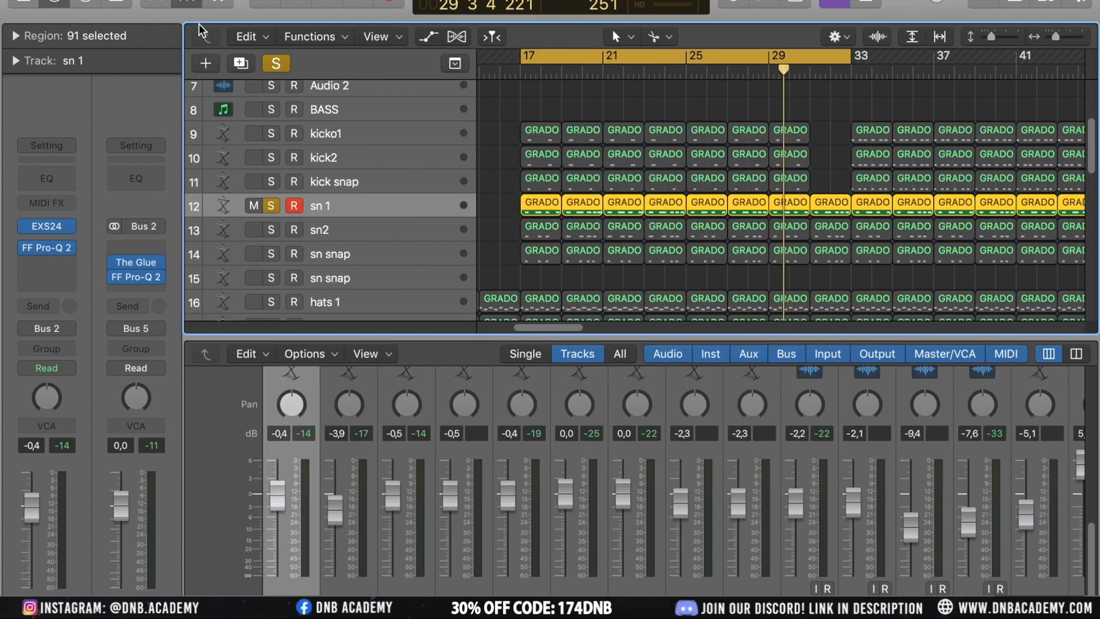
Open the first sn 1 region in the Piano Roll, close it and unsolo sn 1
{"action": "left_click", "coordinate": [542, 210]}
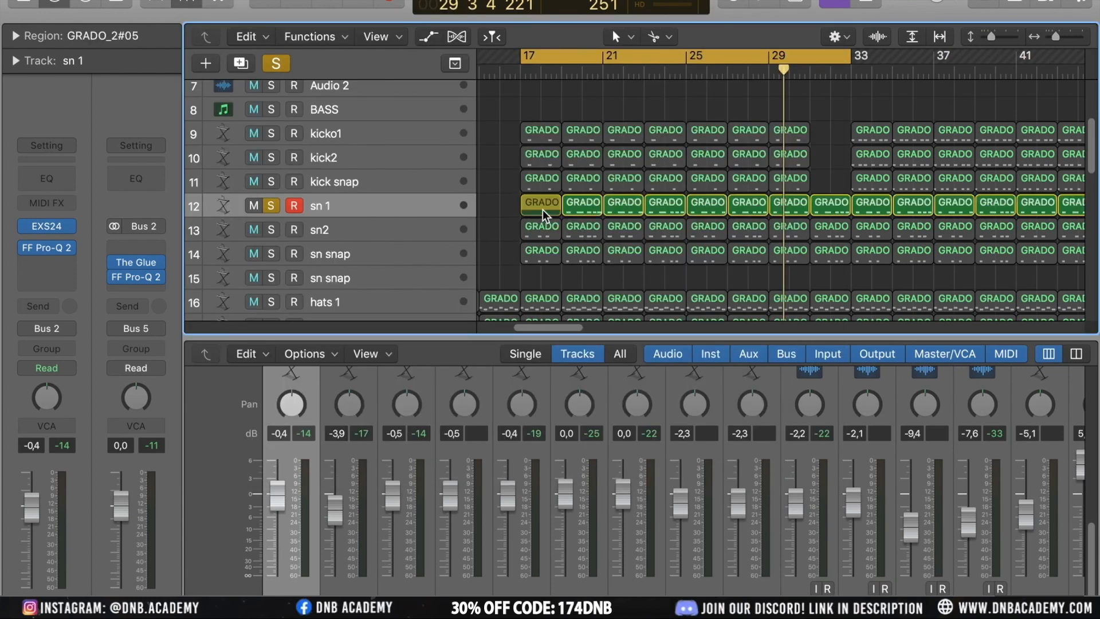
{"action": "double_click", "coordinate": [542, 209]}
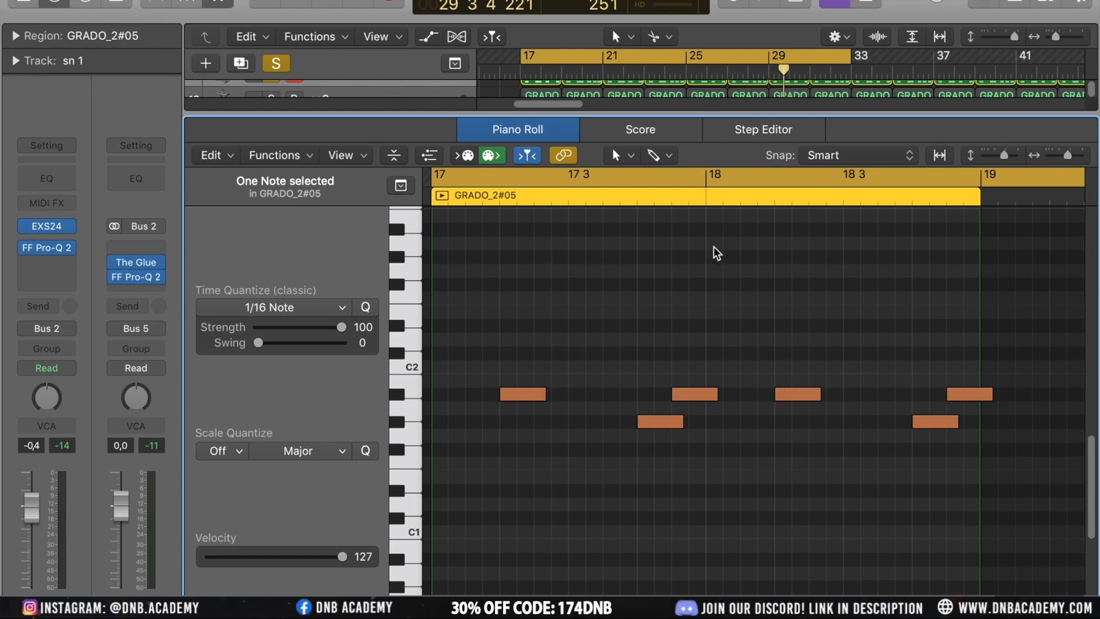
{"action": "key", "text": "x"}
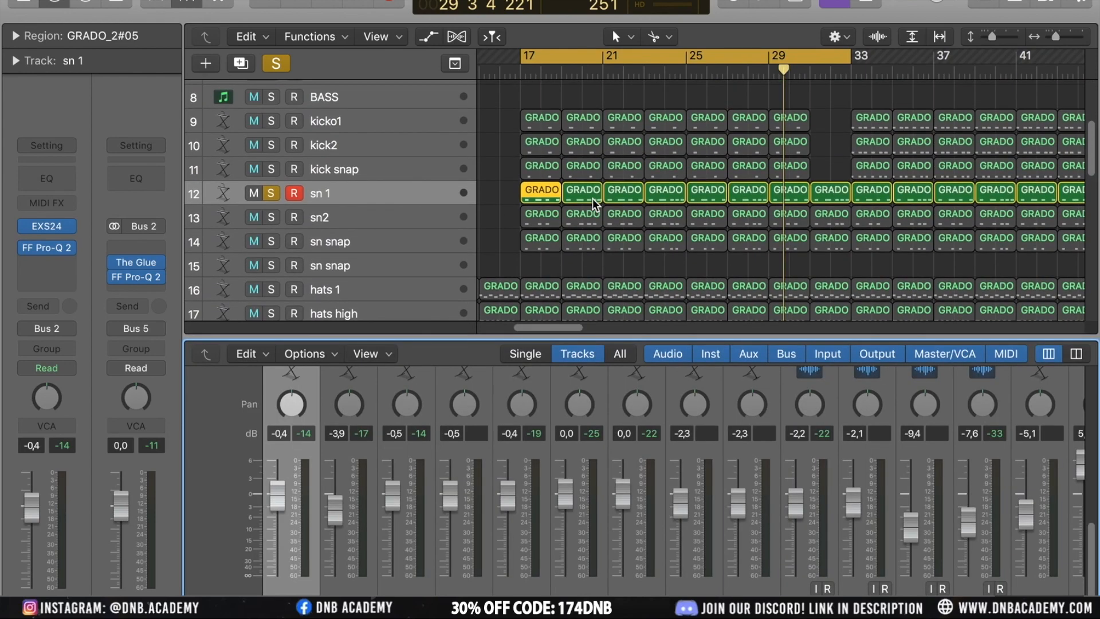
{"action": "left_click", "coordinate": [274, 194]}
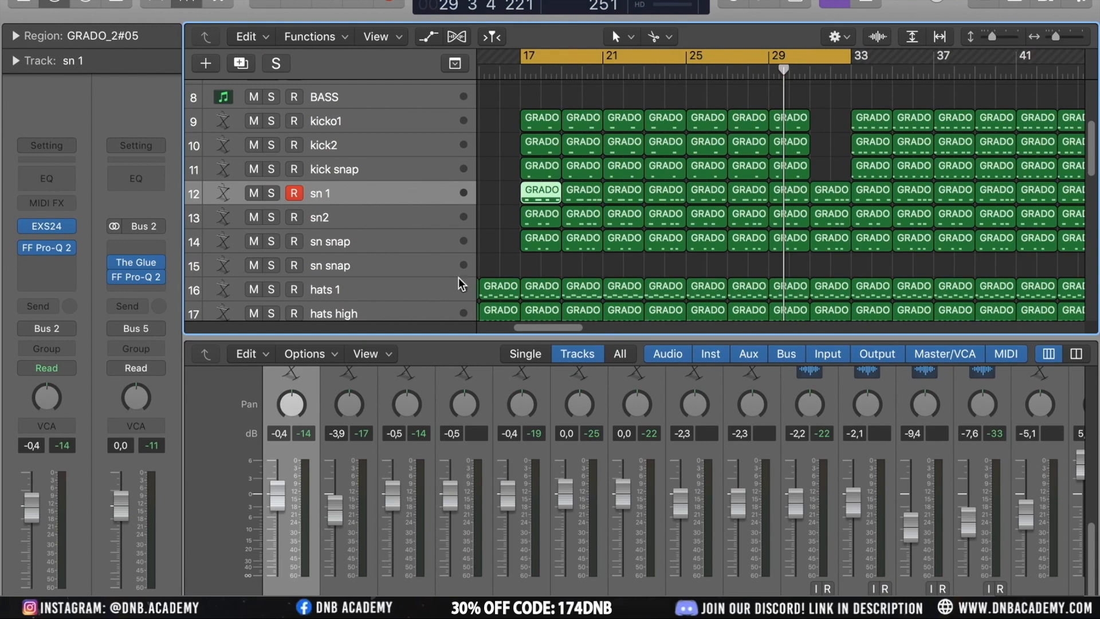
Select the sn snap track, solo it and play it back
{"action": "left_click", "coordinate": [363, 219]}
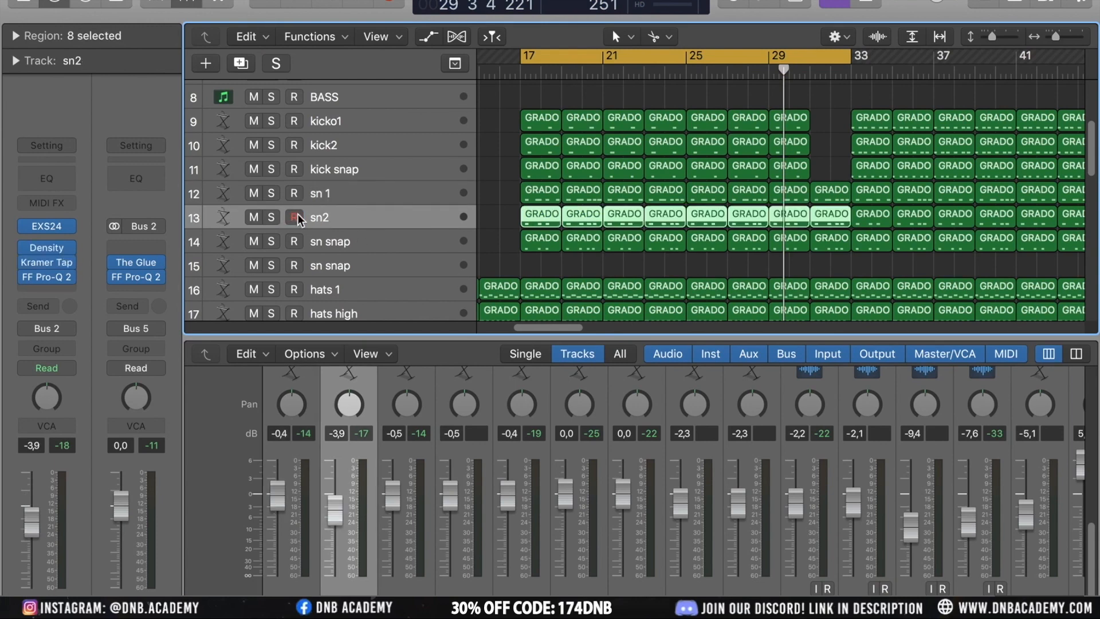
{"action": "left_click", "coordinate": [346, 197]}
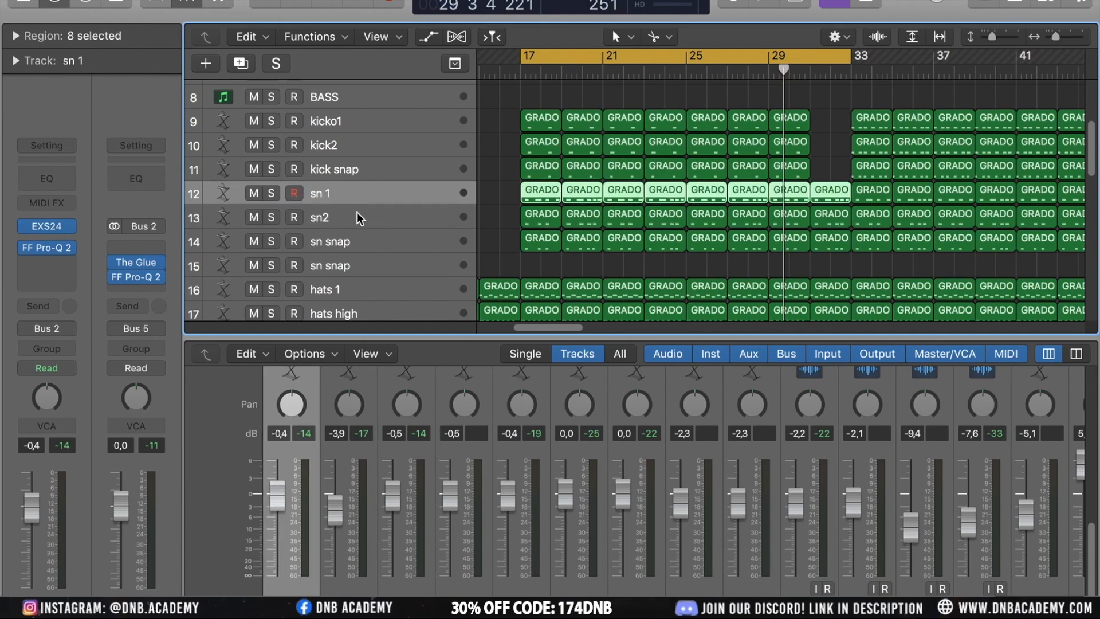
{"action": "left_click", "coordinate": [356, 217]}
{"action": "left_click", "coordinate": [373, 241]}
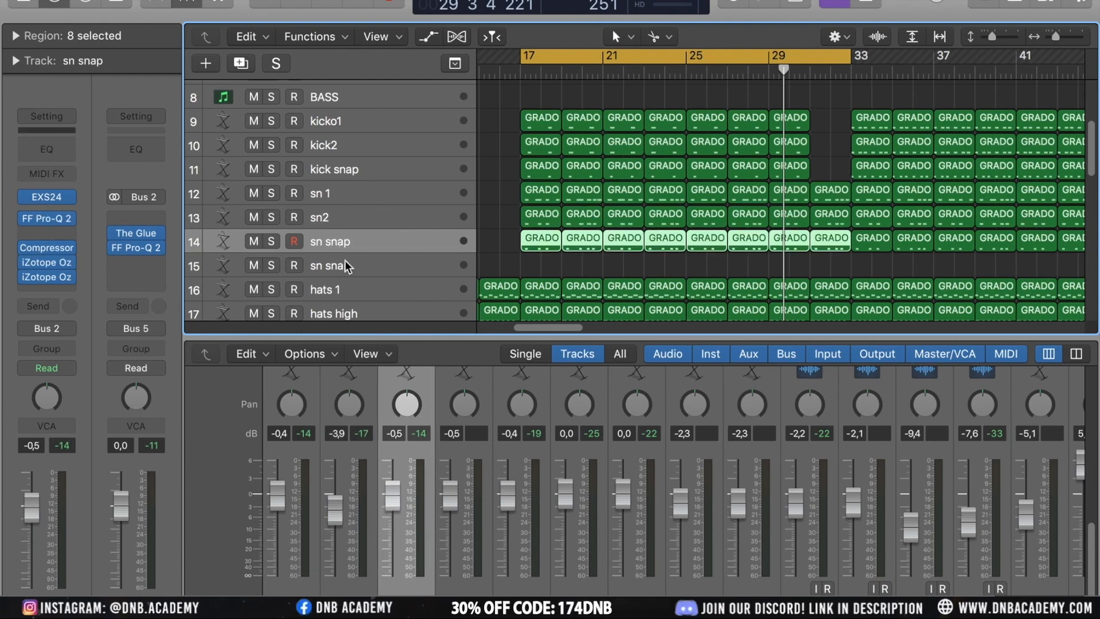
{"action": "left_click", "coordinate": [294, 241]}
{"action": "left_click", "coordinate": [271, 241]}
{"action": "key", "text": "space"}
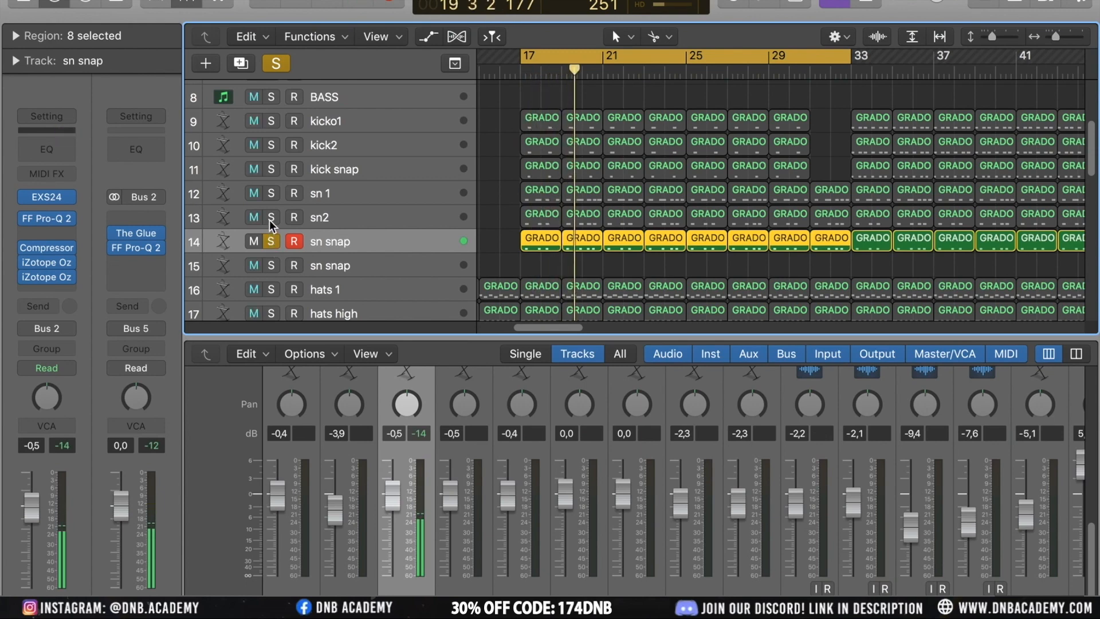
Switch the solo from sn snap to sn2 and audition it
{"action": "left_click", "coordinate": [271, 217]}
{"action": "left_click", "coordinate": [270, 240]}
{"action": "key", "text": "space"}
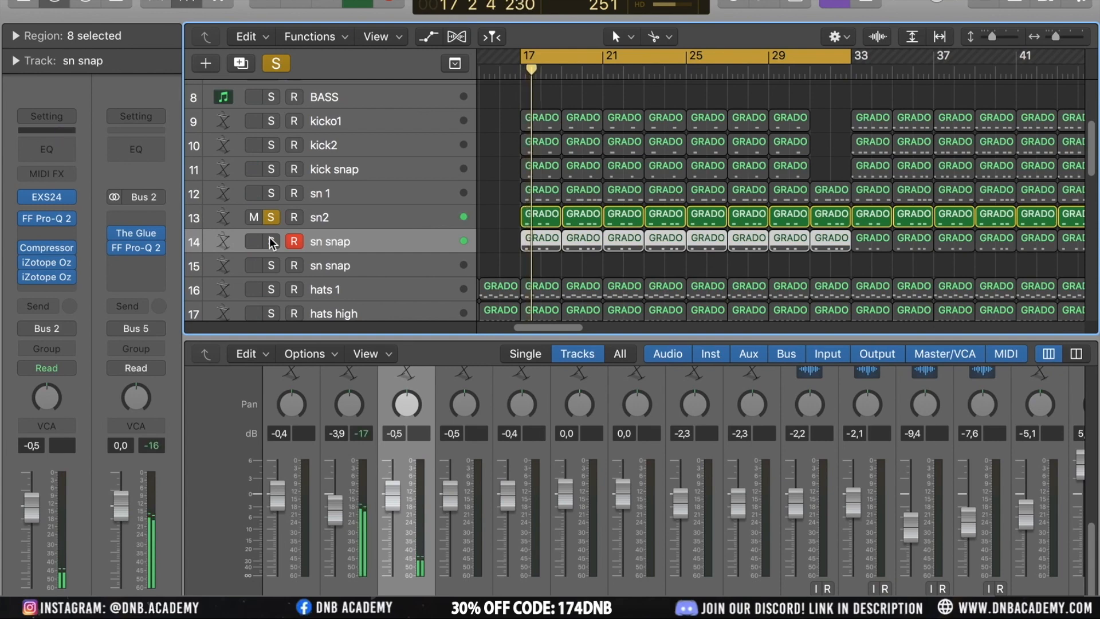
{"action": "left_click", "coordinate": [269, 221]}
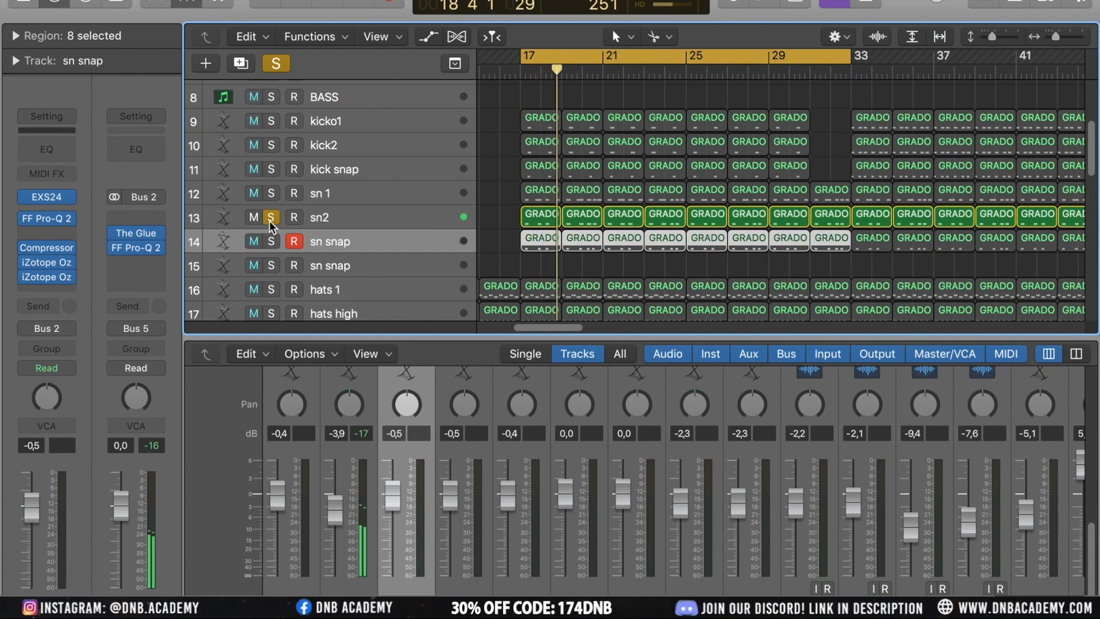
Audition the kick snap and kick2 tracks in solo during playback
{"action": "left_click", "coordinate": [273, 170]}
{"action": "left_click", "coordinate": [326, 167]}
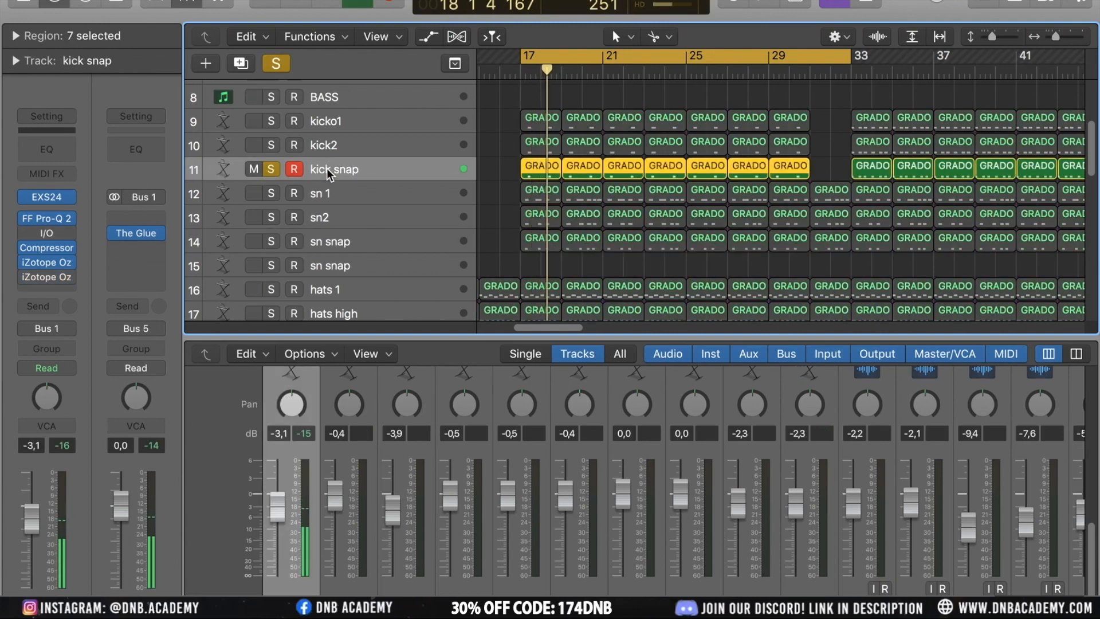
{"action": "left_click", "coordinate": [272, 168]}
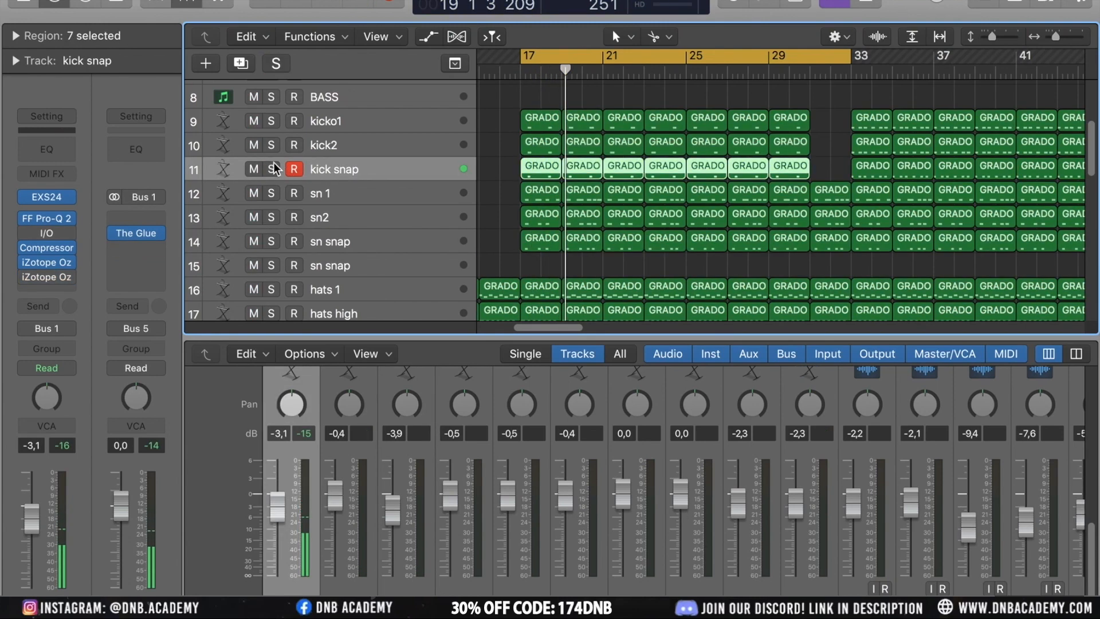
{"action": "left_click", "coordinate": [274, 147]}
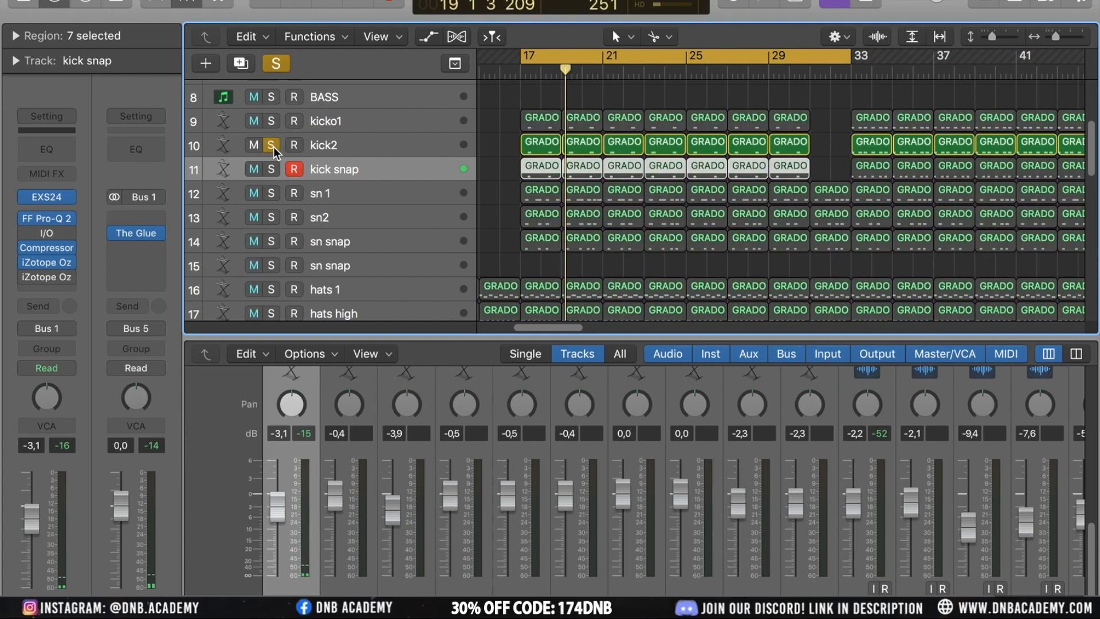
{"action": "key", "text": "space"}
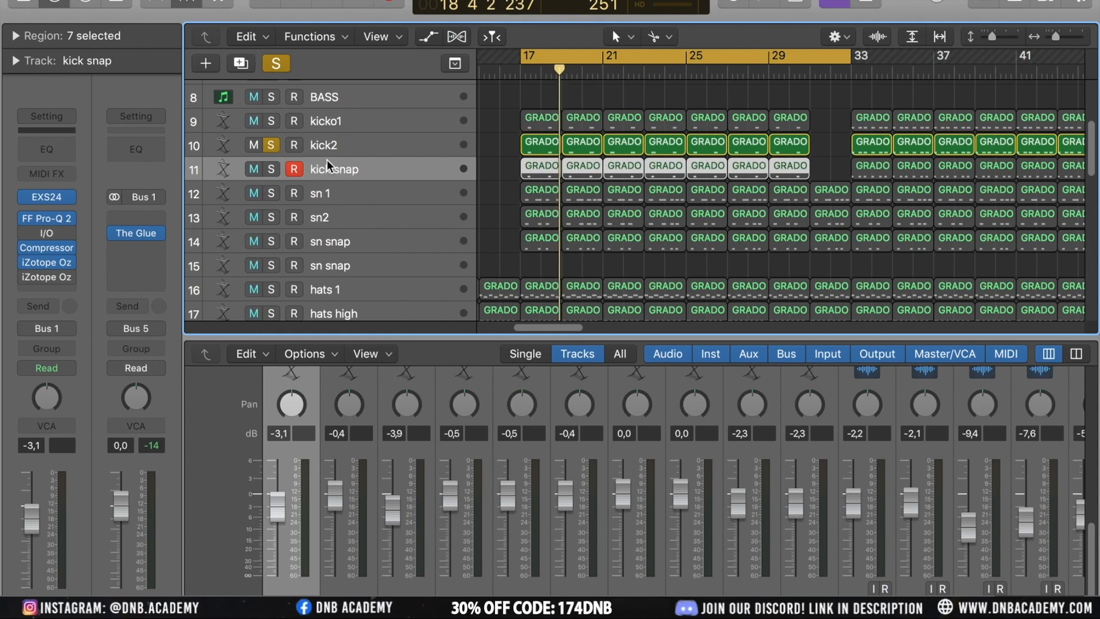
Select kick2 and move the solo to the kicko1 track
{"action": "left_click", "coordinate": [328, 148]}
{"action": "left_click", "coordinate": [272, 121]}
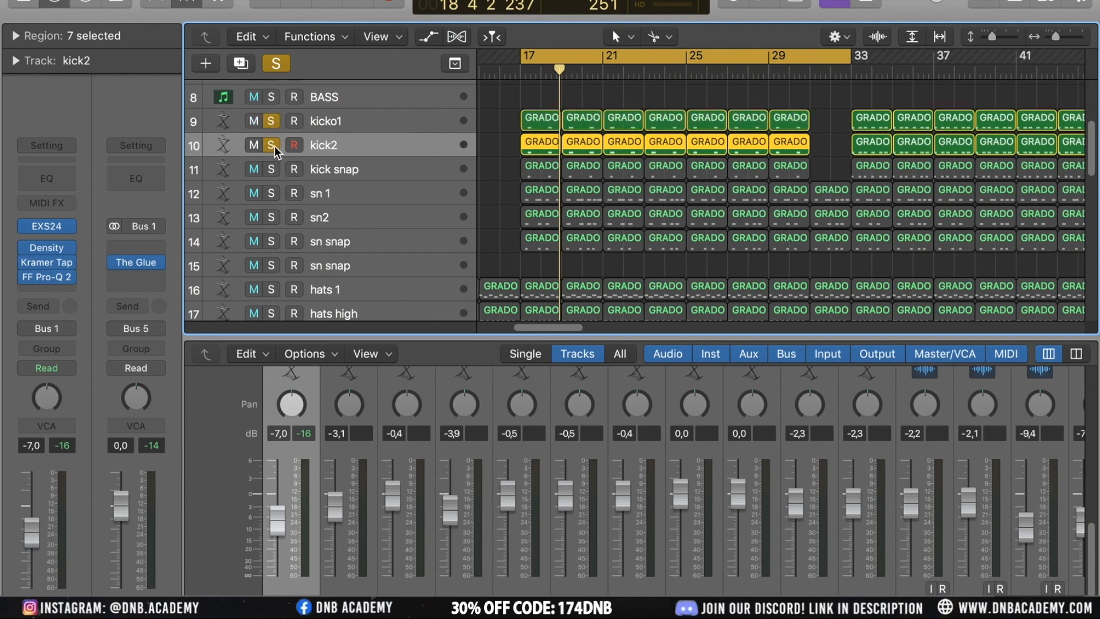
{"action": "left_click", "coordinate": [272, 145]}
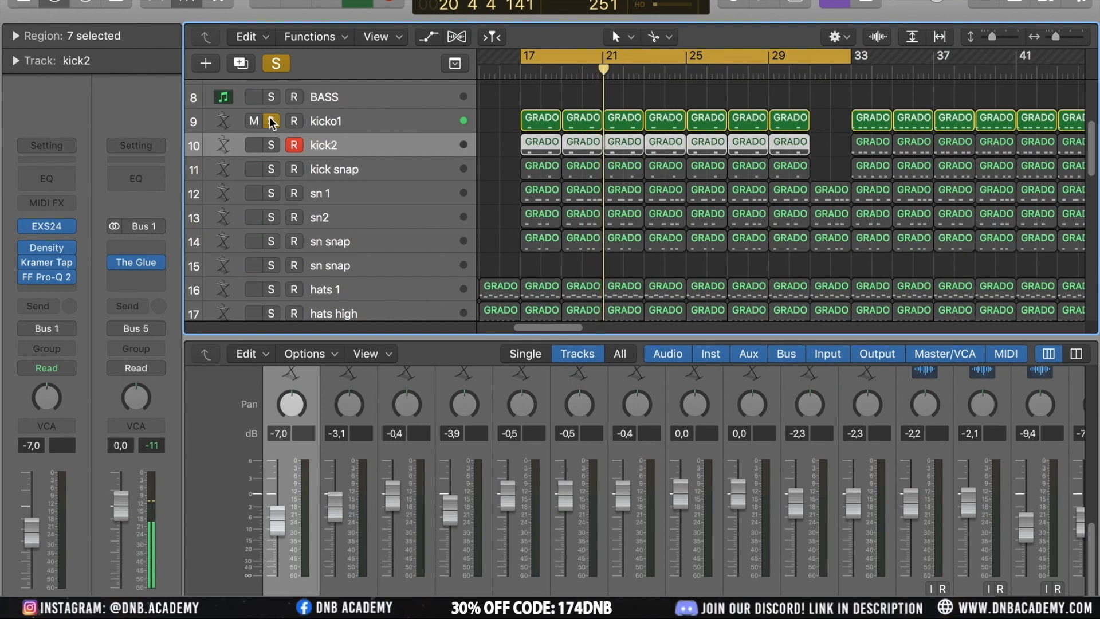
Unsolo the kicko1 track and set a cycle range from bar 33 to about bar 45
{"action": "left_click", "coordinate": [270, 119]}
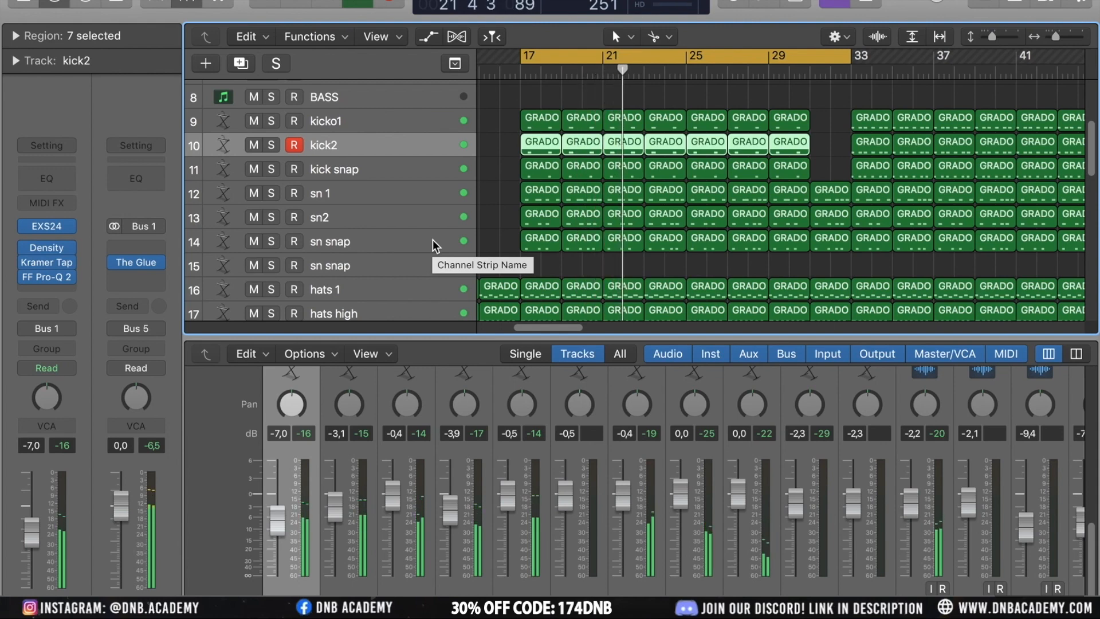
{"action": "key", "text": "super+Left"}
{"action": "key", "text": "super+Left"}
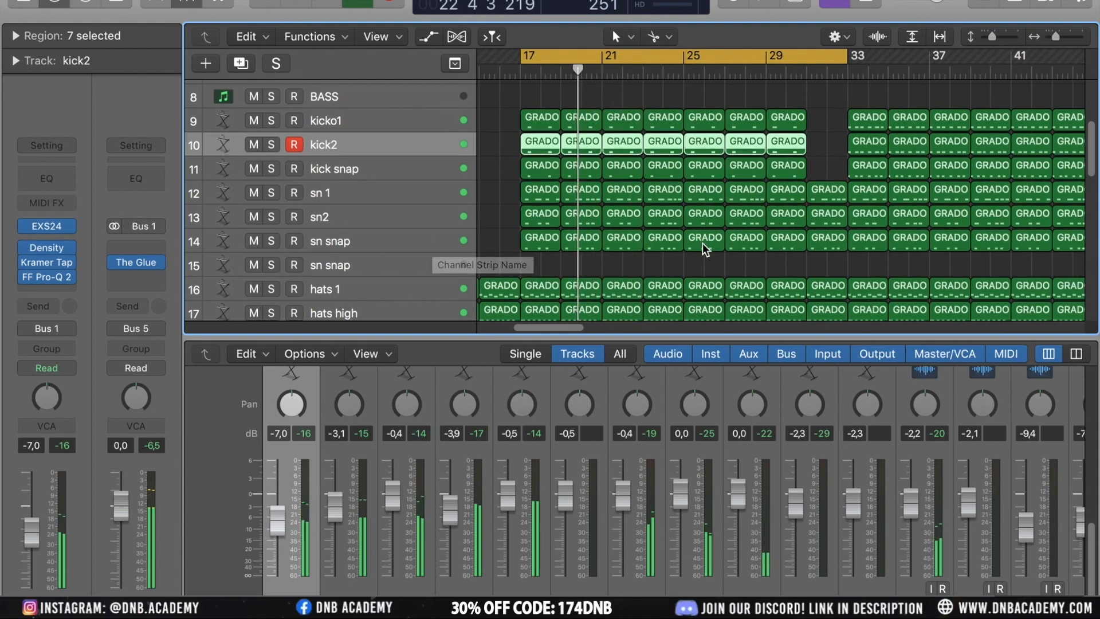
{"action": "key", "text": "super+Up"}
{"action": "scroll", "coordinate": [703, 243], "scroll_direction": "up", "scroll_amount": 2}
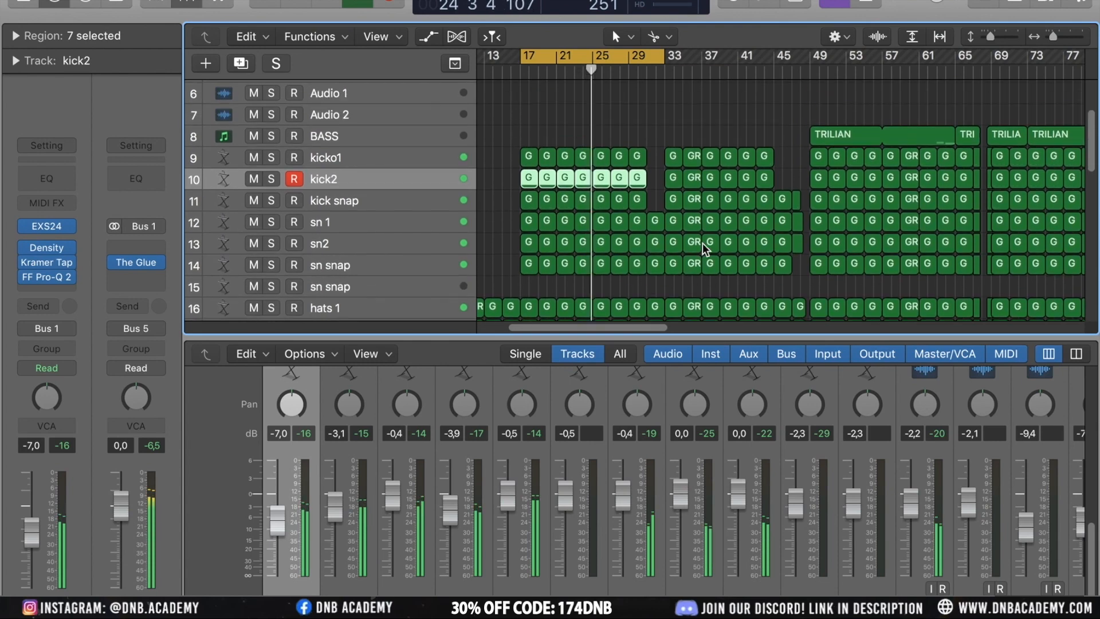
{"action": "scroll", "coordinate": [586, 95], "scroll_direction": "down", "scroll_amount": 10}
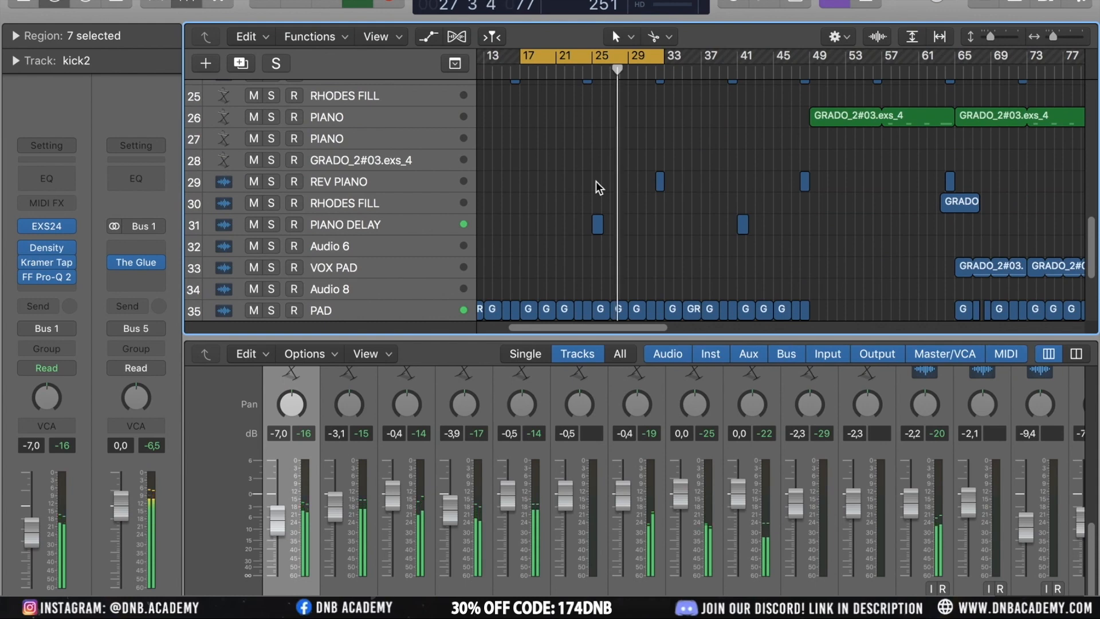
{"action": "scroll", "coordinate": [596, 182], "scroll_direction": "up", "scroll_amount": 10}
{"action": "left_click_drag", "start_coordinate": [569, 69], "coordinate": [706, 57]}
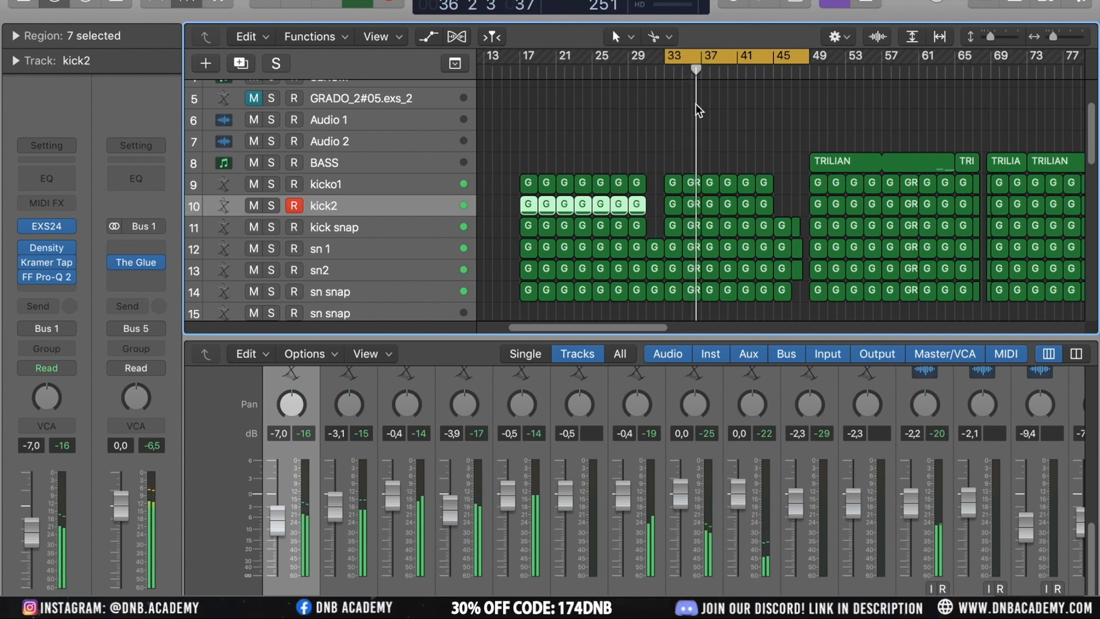
Examine the kick regions in the cycle range and select the kicko1 region at bar 33
{"action": "left_click", "coordinate": [681, 125]}
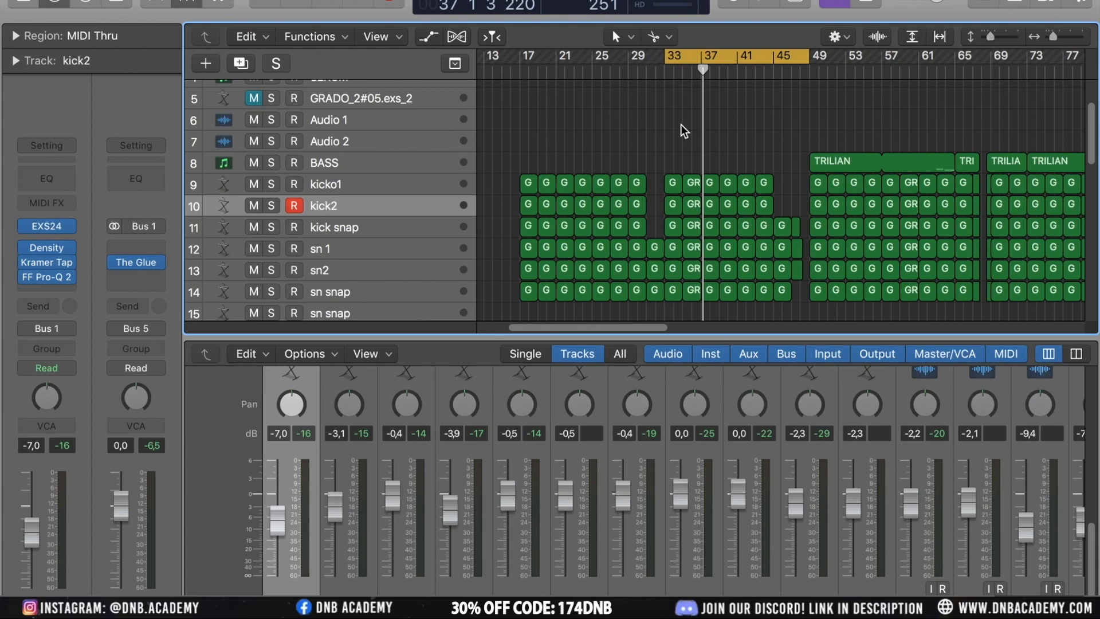
{"action": "left_click", "coordinate": [693, 182]}
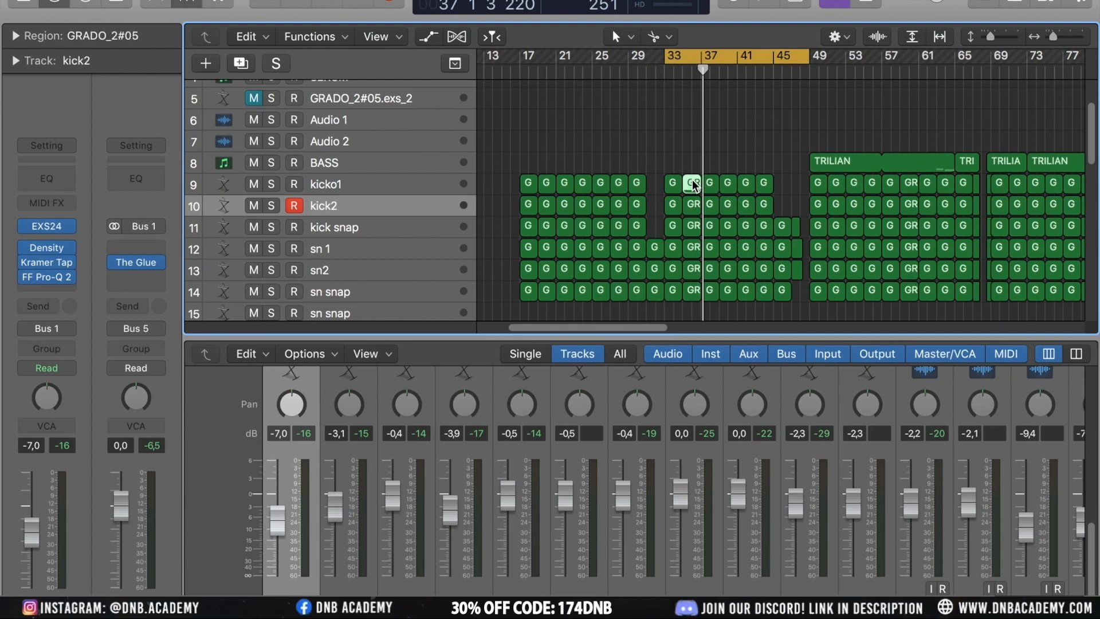
{"action": "scroll", "coordinate": [770, 240], "scroll_direction": "right", "scroll_amount": 5}
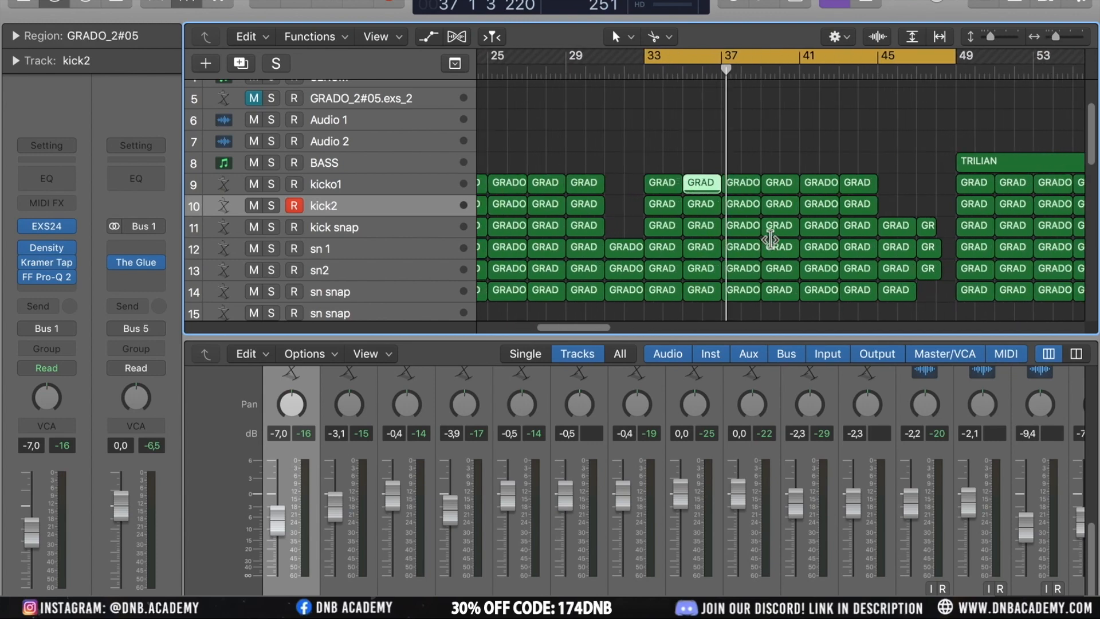
{"action": "scroll", "coordinate": [771, 239], "scroll_direction": "up", "scroll_amount": 5}
{"action": "scroll", "coordinate": [771, 240], "scroll_direction": "left", "scroll_amount": 3}
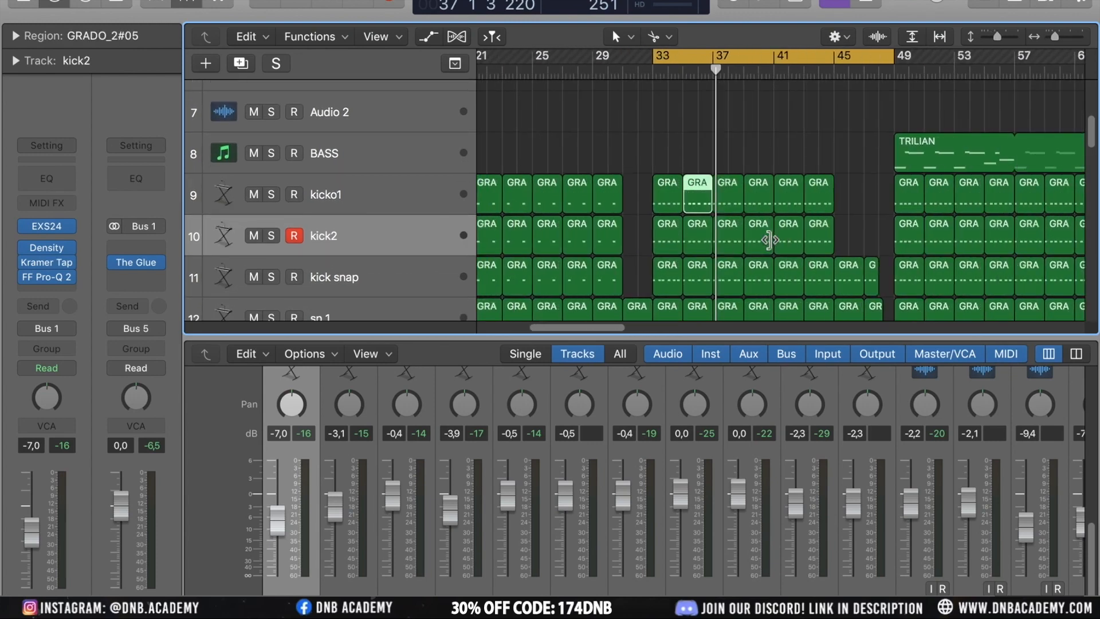
{"action": "left_click", "coordinate": [661, 145]}
{"action": "right_click", "coordinate": [662, 144]}
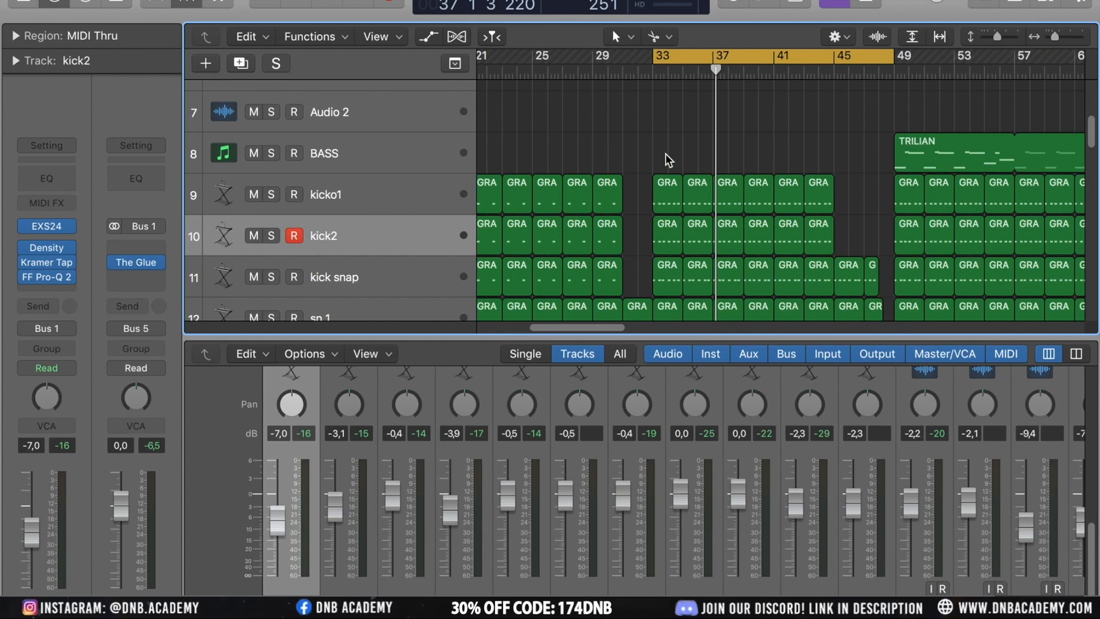
{"action": "left_click_drag", "start_coordinate": [652, 146], "coordinate": [834, 159]}
{"action": "left_click", "coordinate": [671, 197]}
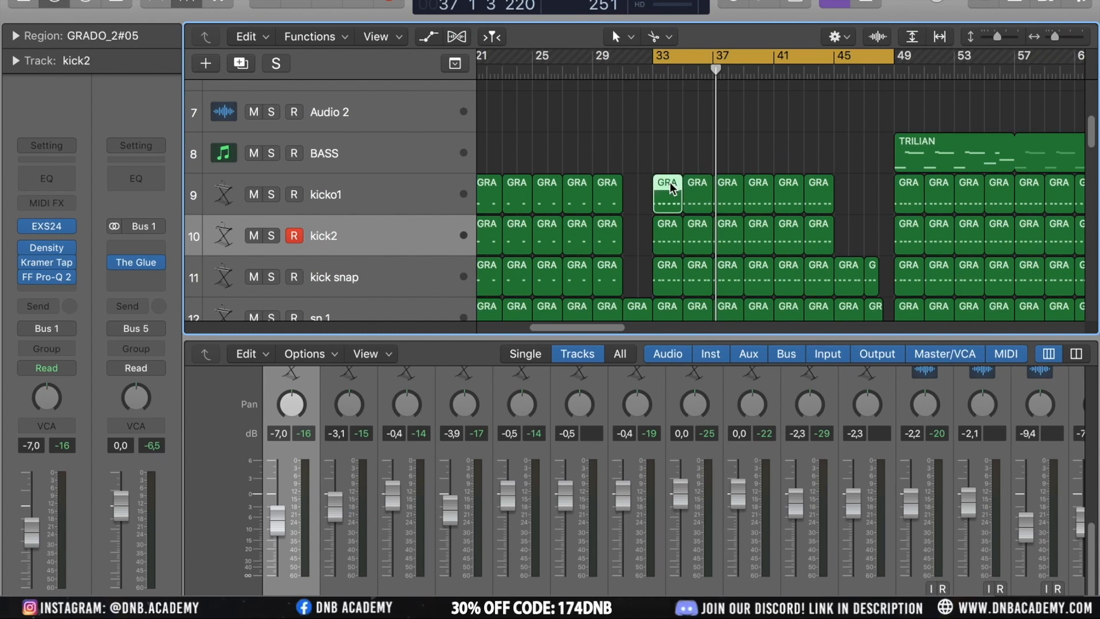
Inspect kick2's EXS24 instrument, its zone editor and instrument options, cancel the Save Instrument As dialog and close the plugin
{"action": "left_click", "coordinate": [51, 229]}
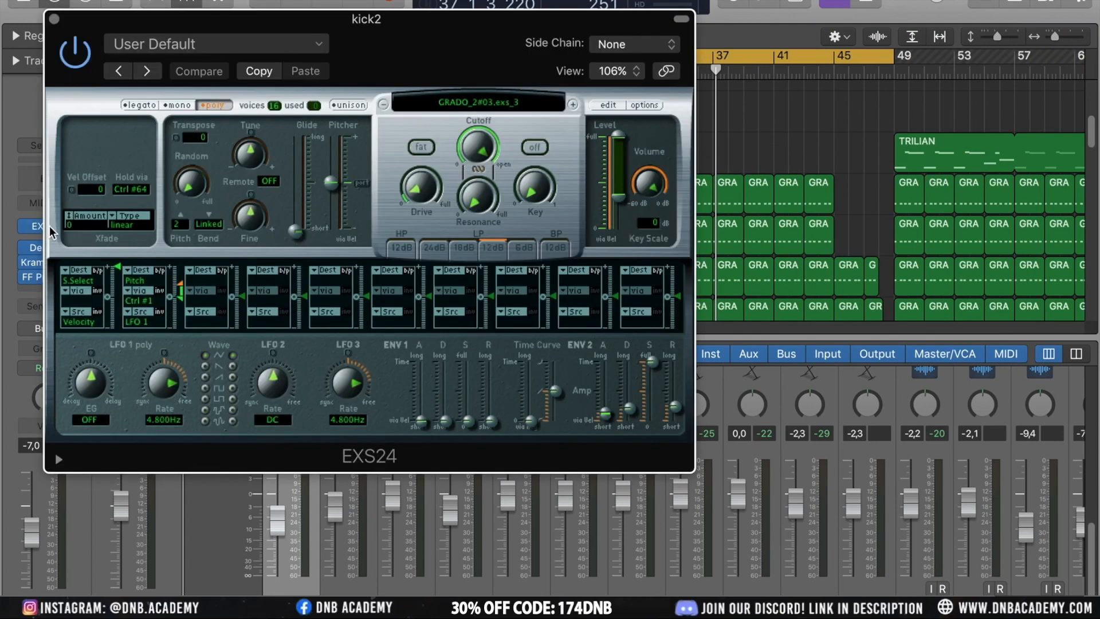
{"action": "left_click", "coordinate": [607, 106]}
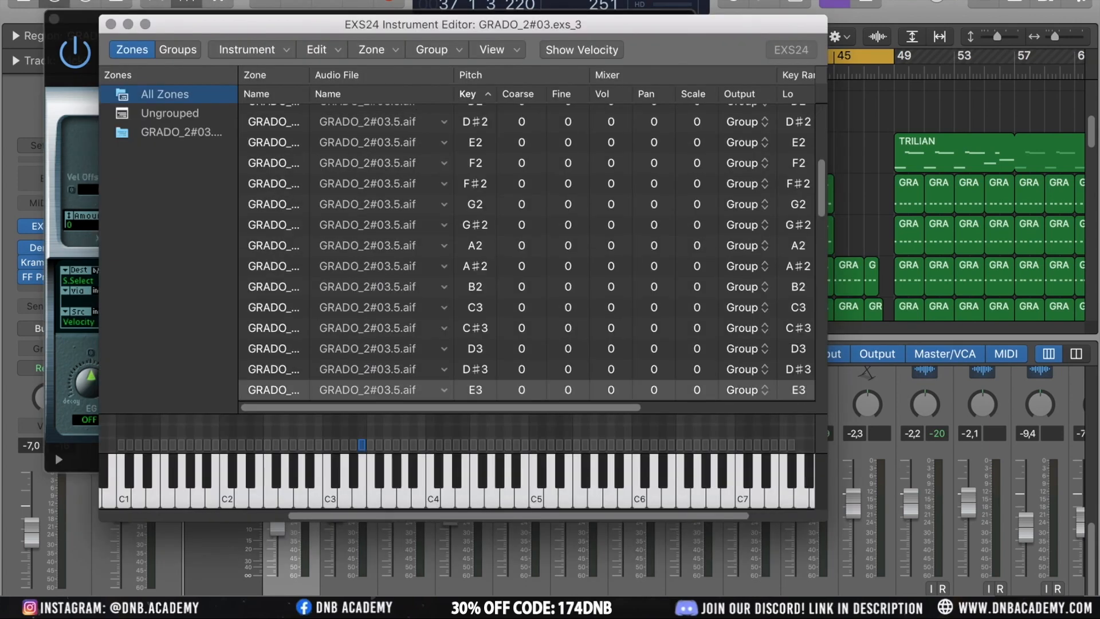
{"action": "left_click", "coordinate": [111, 25]}
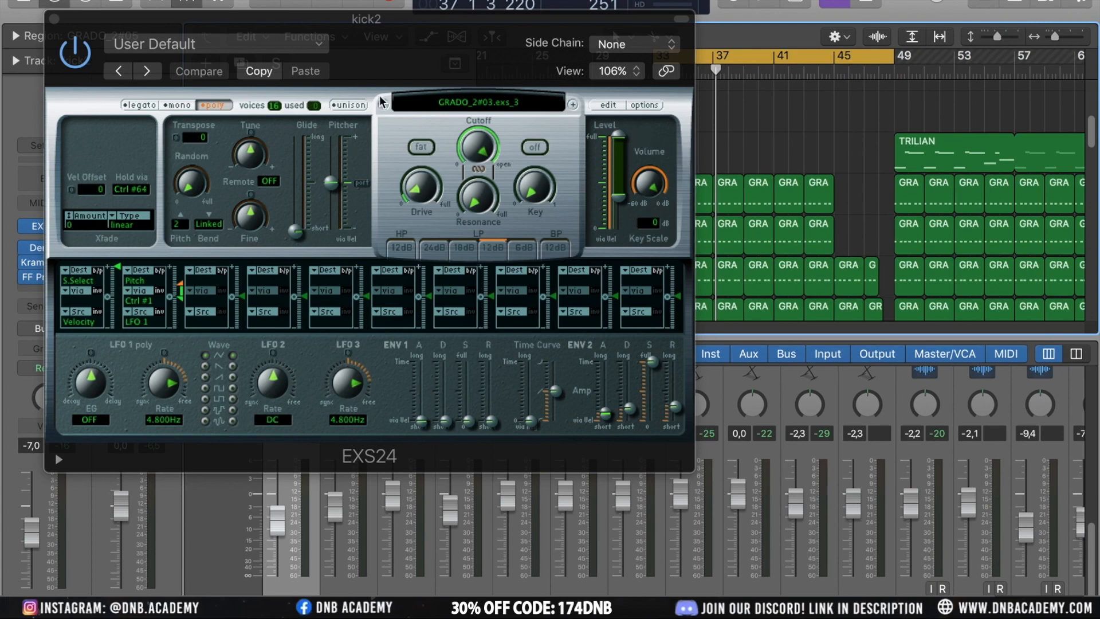
{"action": "left_click", "coordinate": [486, 103]}
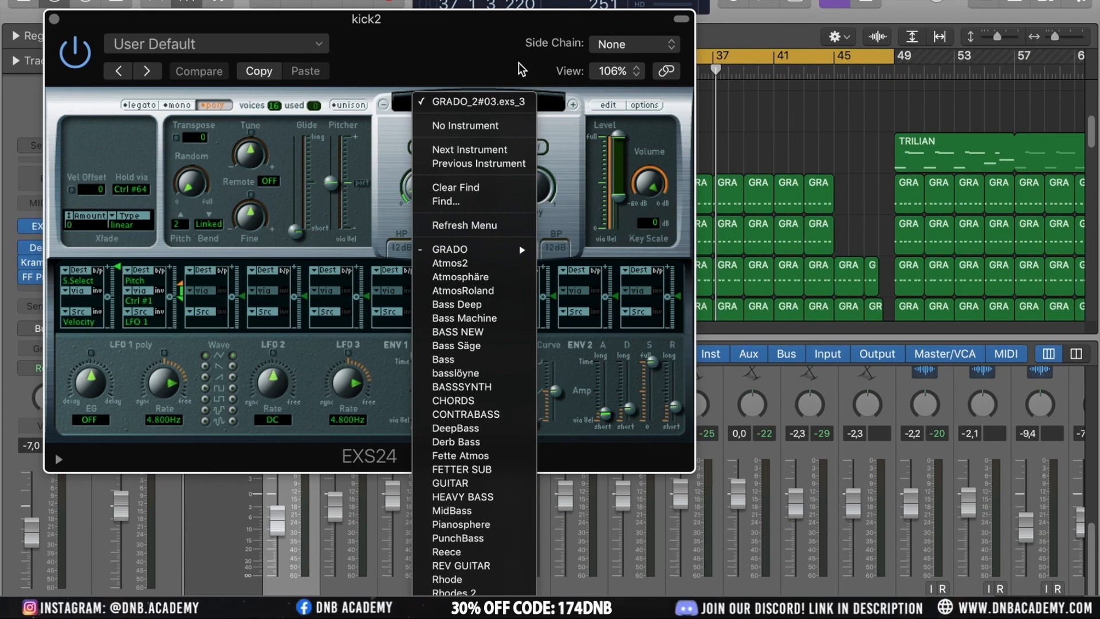
{"action": "left_click", "coordinate": [495, 58]}
{"action": "left_click", "coordinate": [644, 105]}
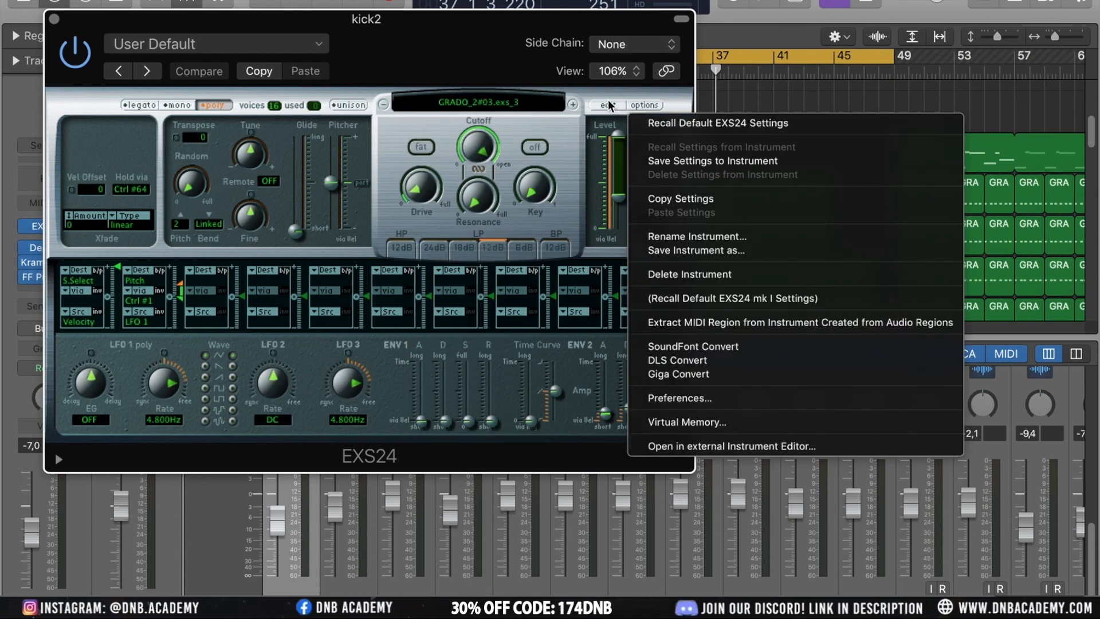
{"action": "left_click", "coordinate": [718, 255]}
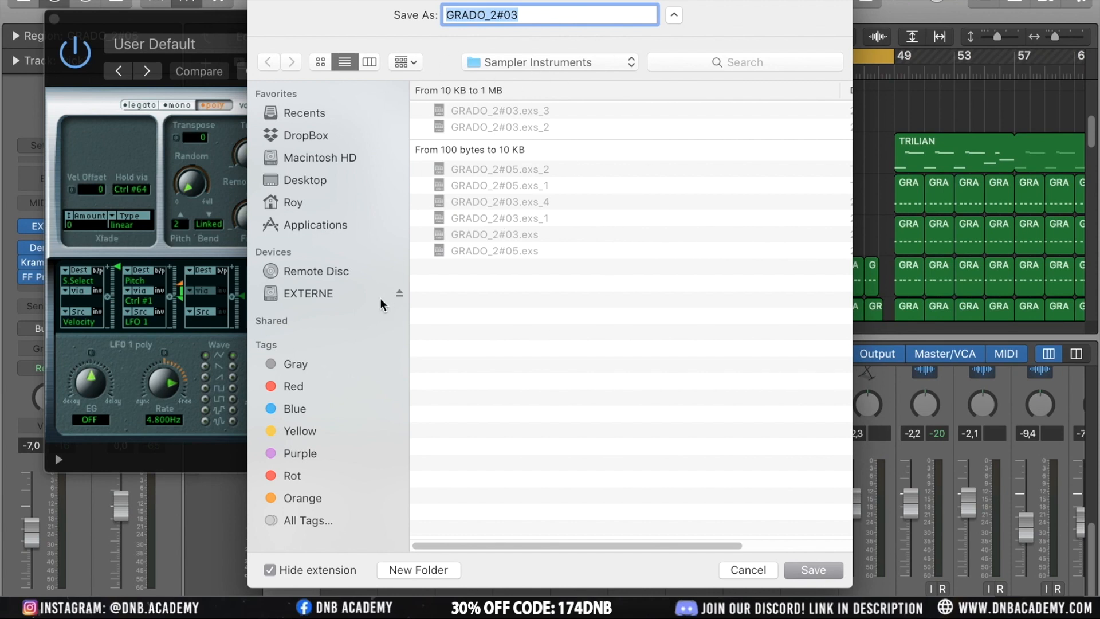
{"action": "left_click", "coordinate": [750, 570]}
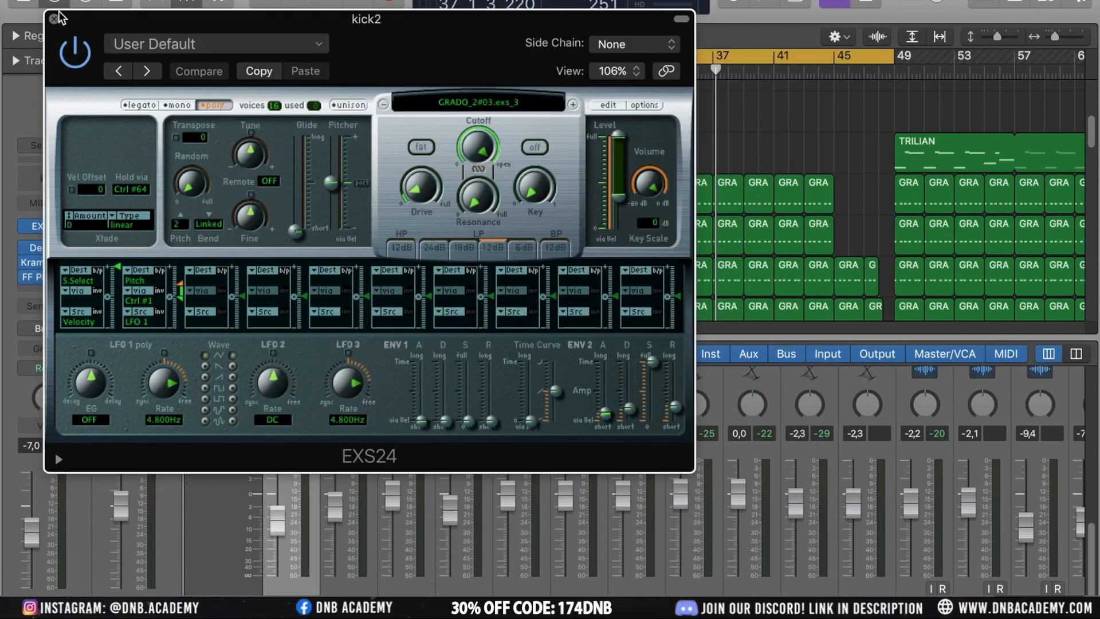
{"action": "left_click", "coordinate": [54, 18]}
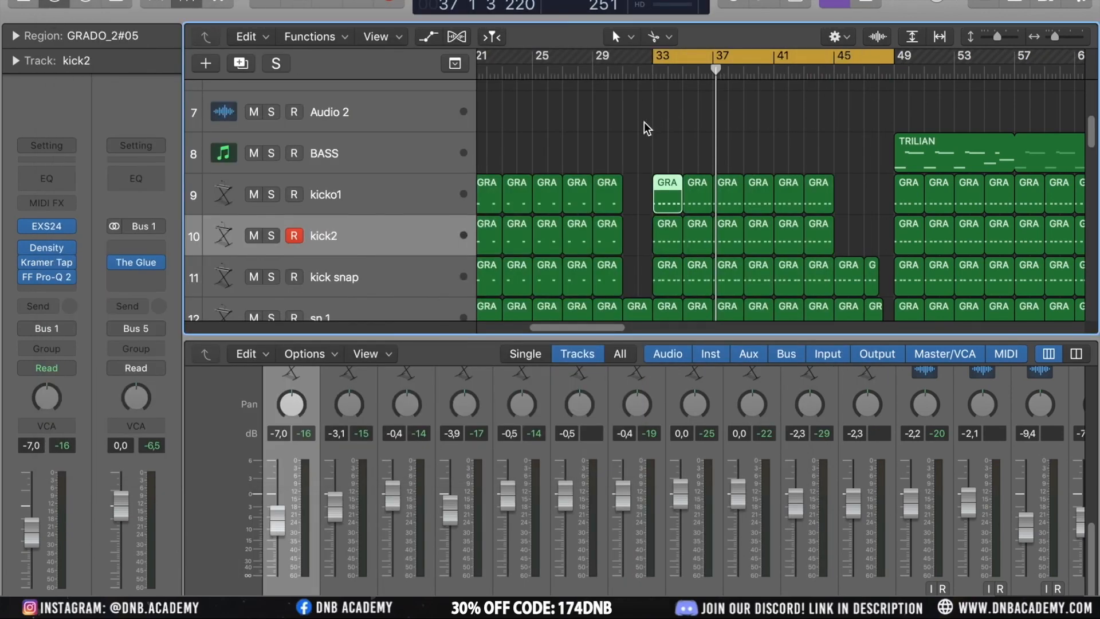
Deselect the regions and play back the cycle range from bar 33
{"action": "left_click", "coordinate": [644, 152]}
{"action": "scroll", "coordinate": [662, 150], "scroll_direction": "down", "scroll_amount": 2}
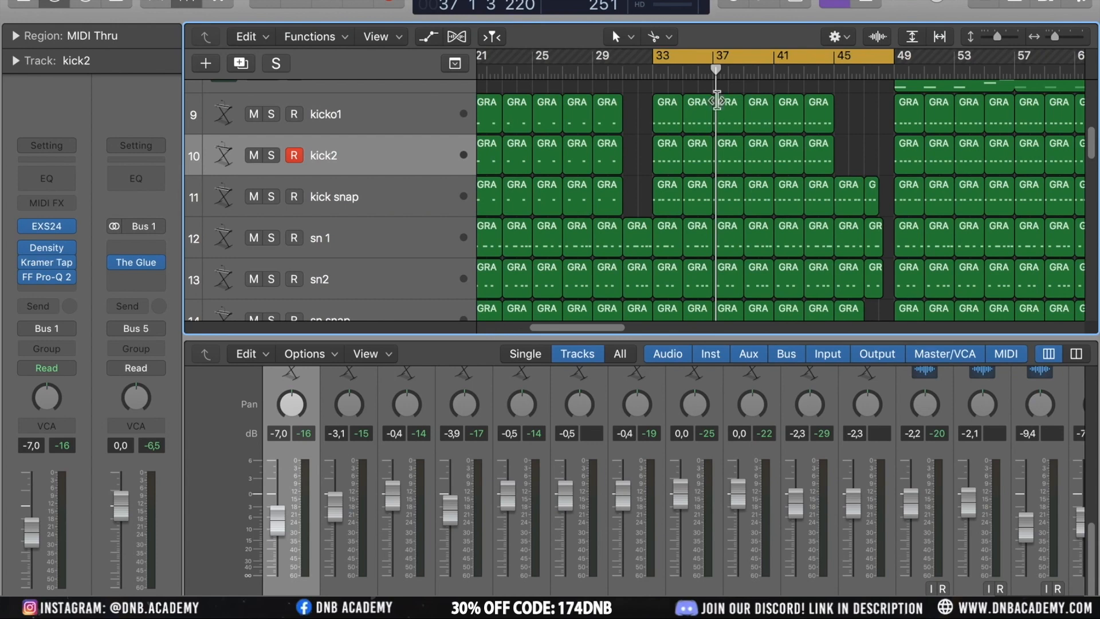
{"action": "scroll", "coordinate": [640, 124], "scroll_direction": "down", "scroll_amount": 5}
{"action": "scroll", "coordinate": [639, 123], "scroll_direction": "down", "scroll_amount": 5}
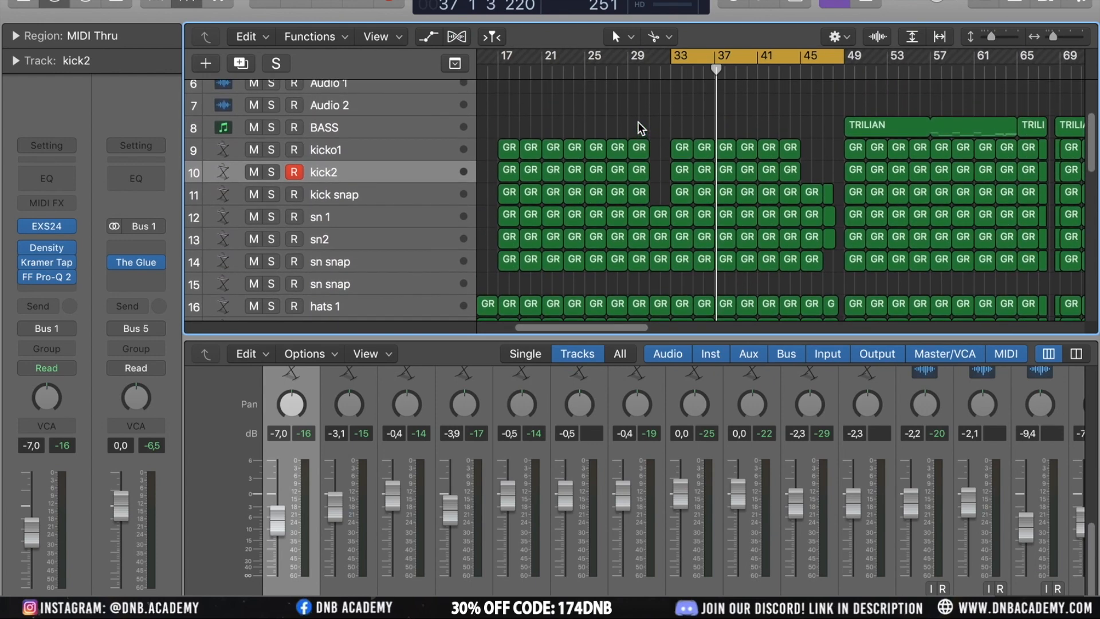
{"action": "scroll", "coordinate": [637, 121], "scroll_direction": "down", "scroll_amount": 4}
{"action": "key", "text": "space"}
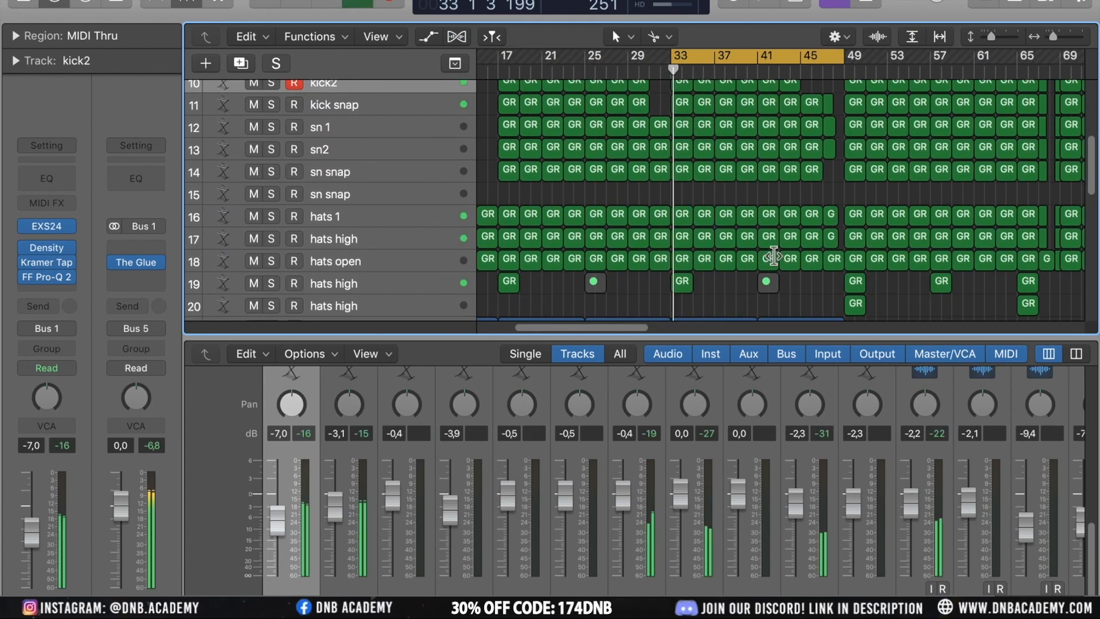
{"action": "left_click", "coordinate": [767, 57]}
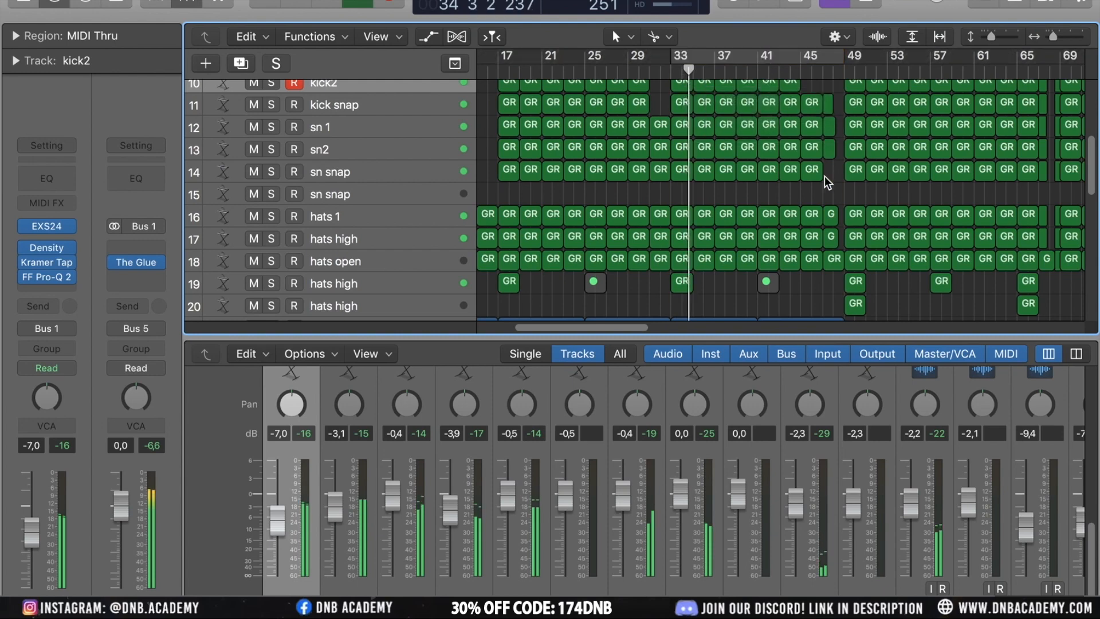
Select the PIANO DELAY track
{"action": "scroll", "coordinate": [825, 176], "scroll_direction": "down", "scroll_amount": 5}
{"action": "scroll", "coordinate": [825, 178], "scroll_direction": "down", "scroll_amount": 5}
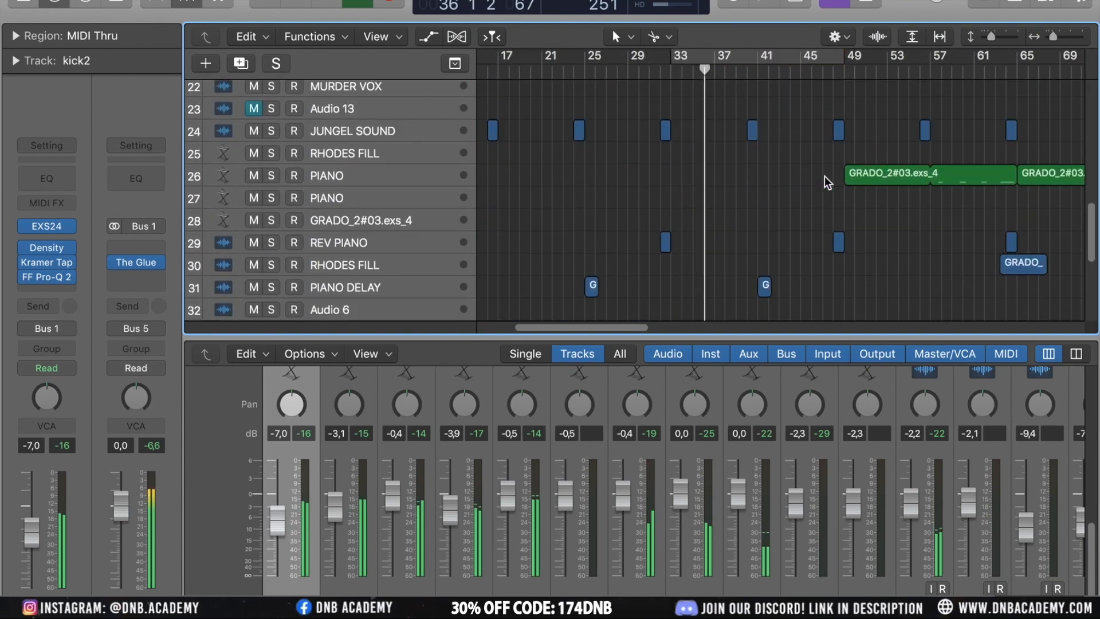
{"action": "scroll", "coordinate": [825, 178], "scroll_direction": "down", "scroll_amount": 4}
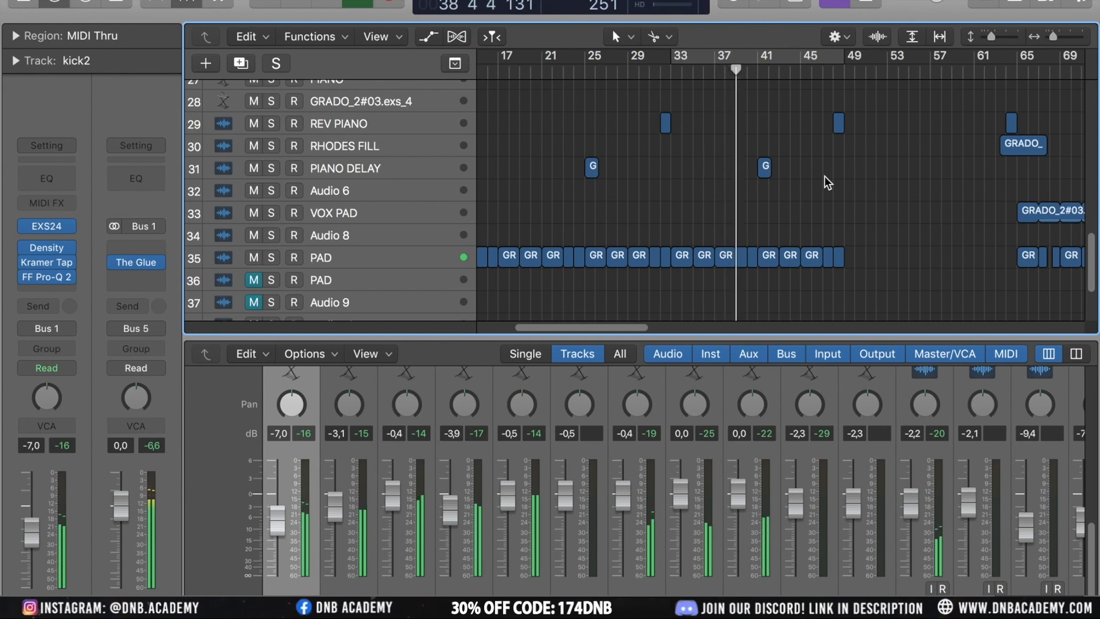
{"action": "left_click", "coordinate": [346, 168]}
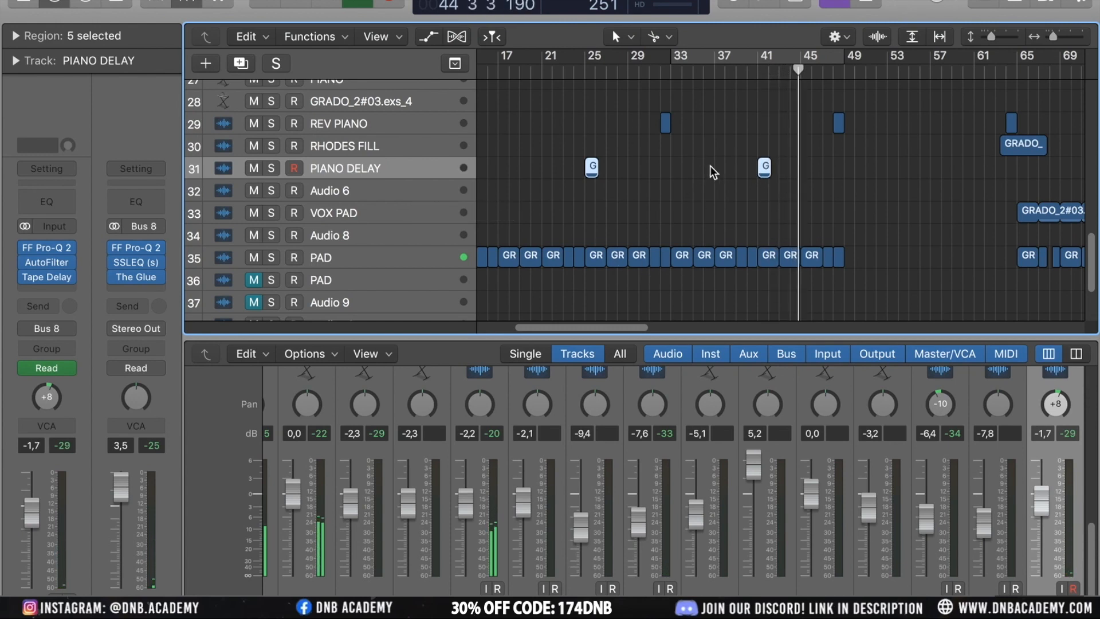
{"action": "left_click", "coordinate": [647, 173]}
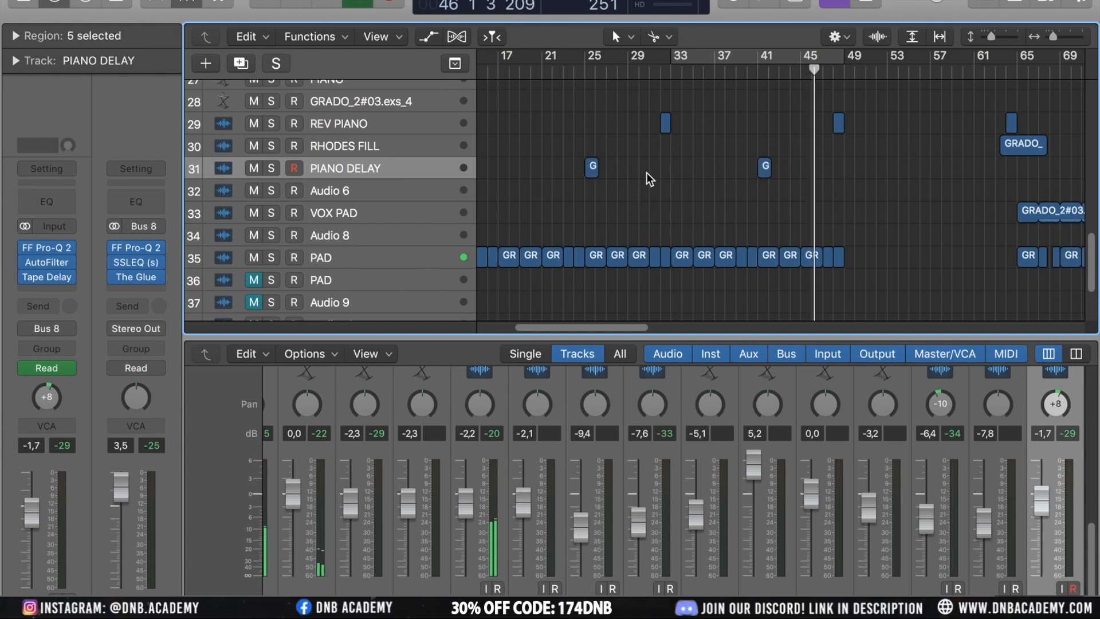
Set a new cycle range from bar 49 to bar 61
{"action": "scroll", "coordinate": [725, 165], "scroll_direction": "up", "scroll_amount": 5}
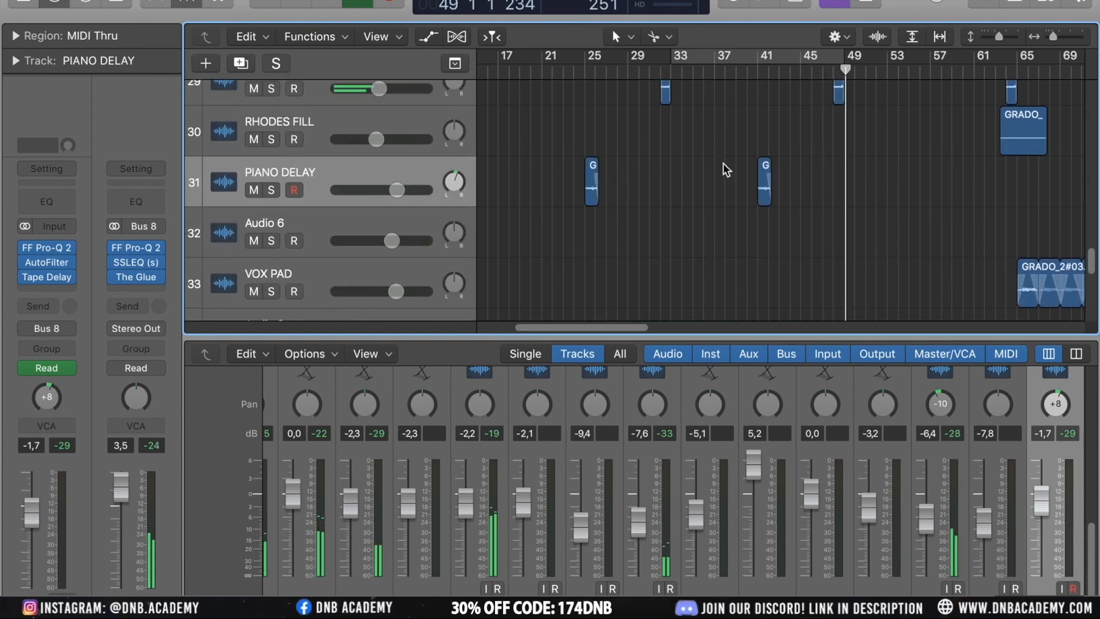
{"action": "scroll", "coordinate": [830, 186], "scroll_direction": "up", "scroll_amount": 2}
{"action": "scroll", "coordinate": [830, 186], "scroll_direction": "right", "scroll_amount": 3}
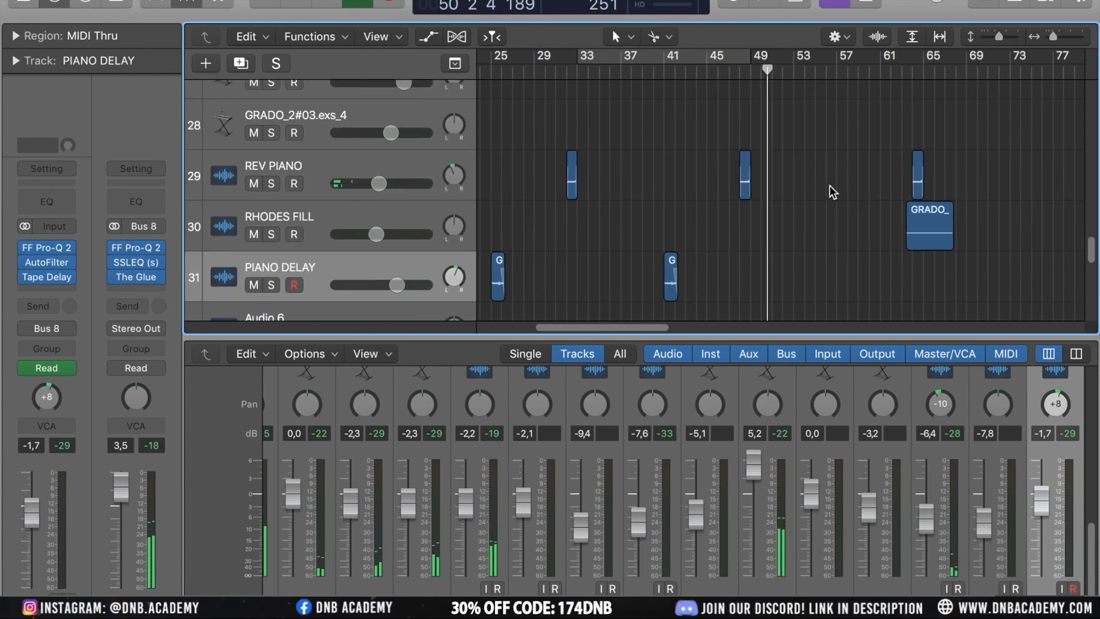
{"action": "scroll", "coordinate": [830, 185], "scroll_direction": "up", "scroll_amount": 5}
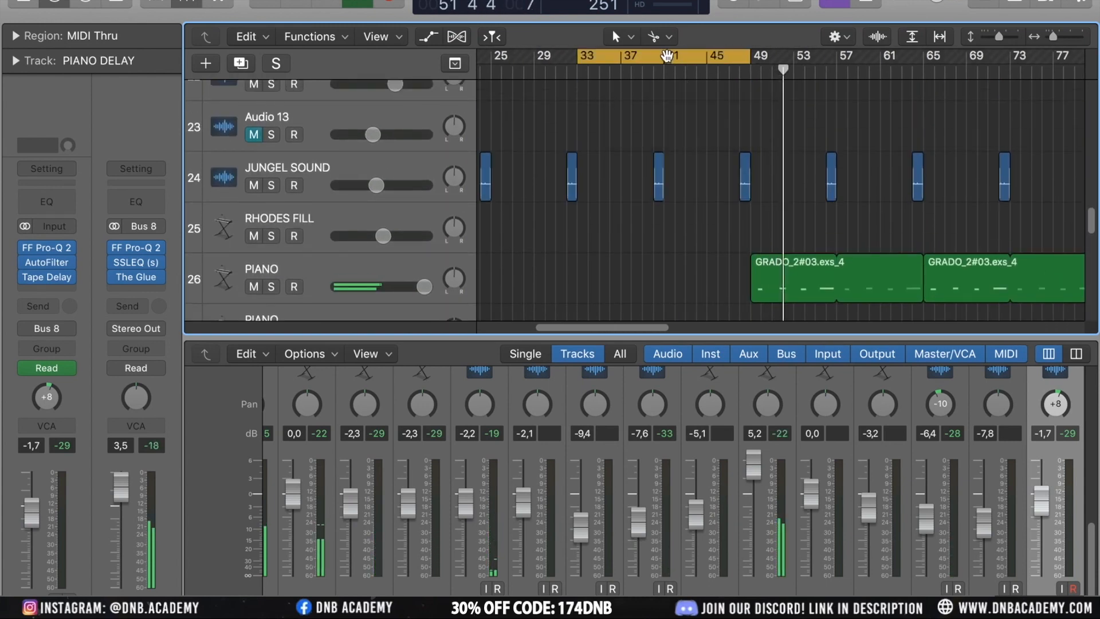
{"action": "left_click_drag", "start_coordinate": [631, 60], "coordinate": [806, 86]}
Select the PIANO DELAY region at bar 41 and zoom in on it
{"action": "scroll", "coordinate": [769, 190], "scroll_direction": "down", "scroll_amount": 2}
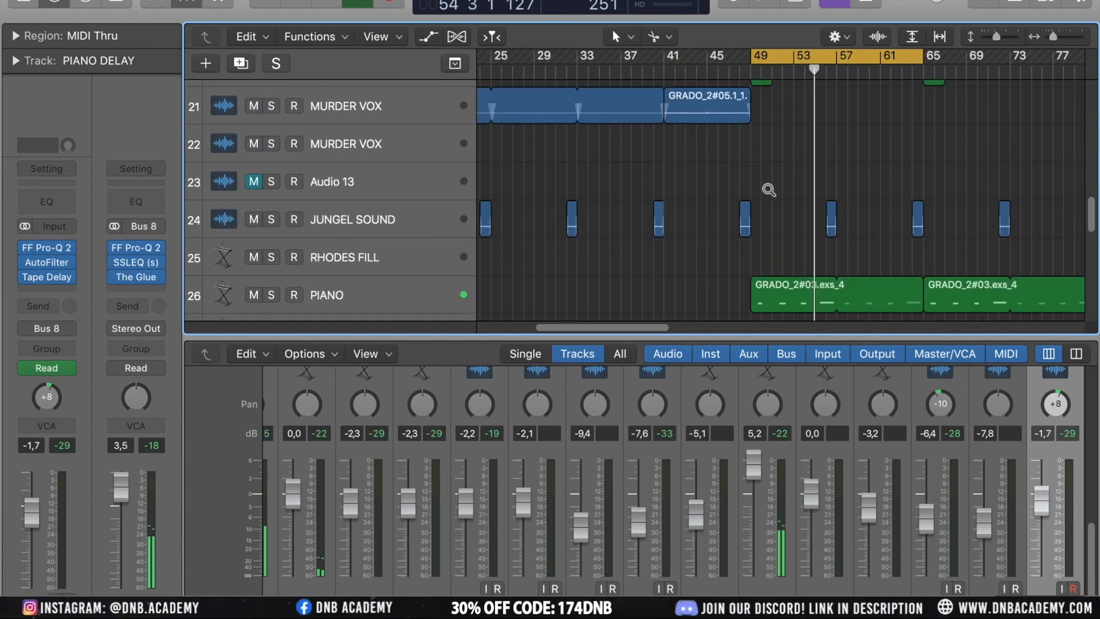
{"action": "scroll", "coordinate": [769, 190], "scroll_direction": "left", "scroll_amount": 2}
{"action": "scroll", "coordinate": [769, 190], "scroll_direction": "down", "scroll_amount": 2}
{"action": "scroll", "coordinate": [769, 189], "scroll_direction": "right", "scroll_amount": 3}
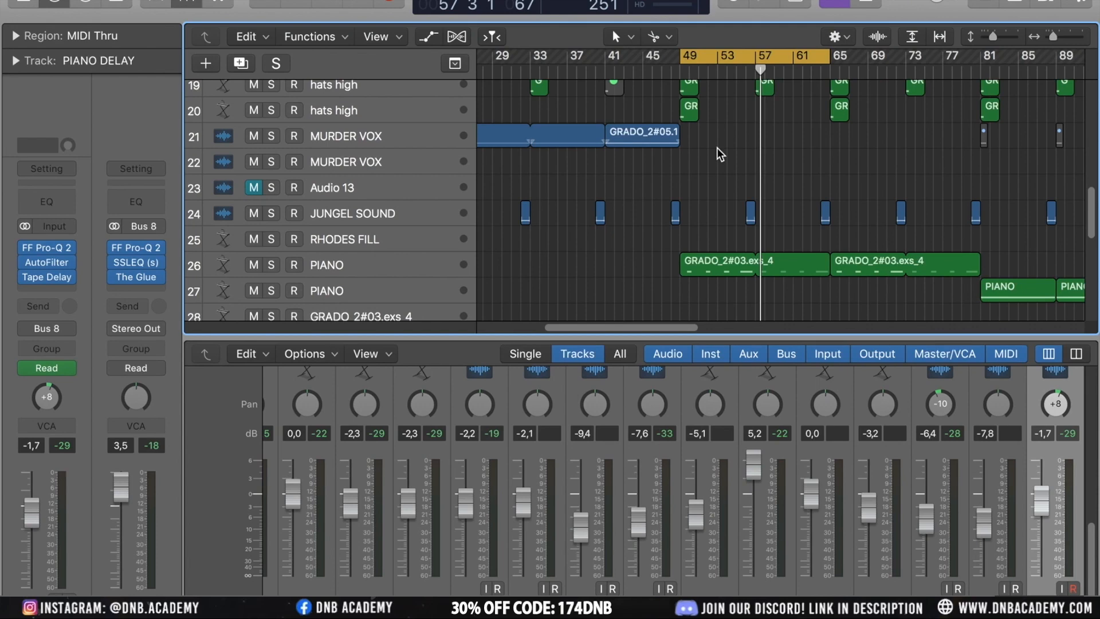
{"action": "scroll", "coordinate": [616, 167], "scroll_direction": "down", "scroll_amount": 5}
{"action": "scroll", "coordinate": [615, 167], "scroll_direction": "left", "scroll_amount": 4}
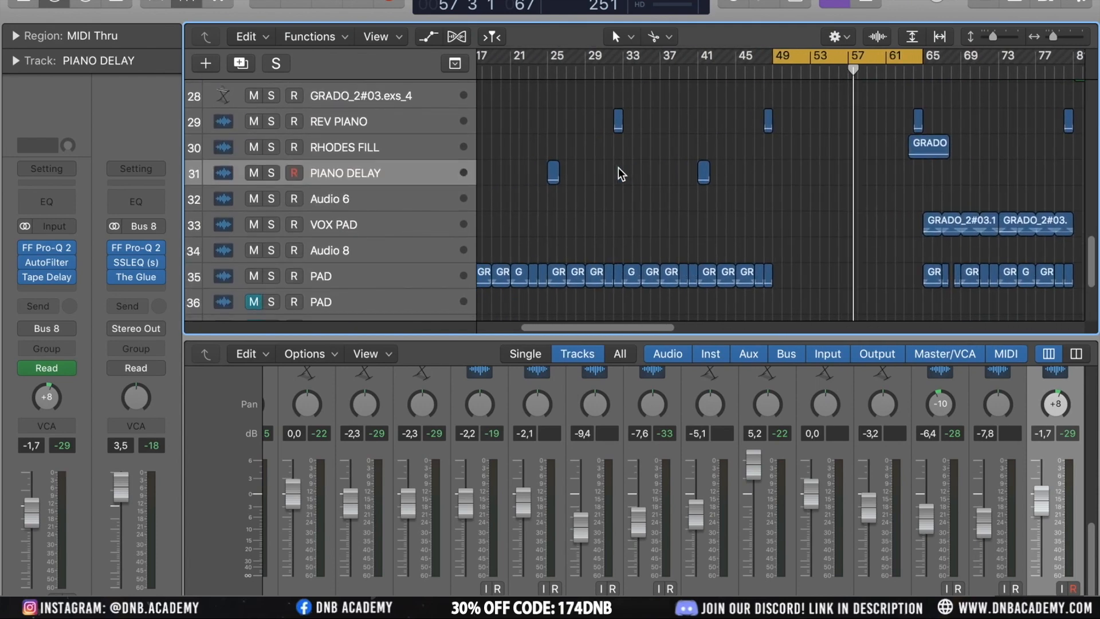
{"action": "left_click_drag", "start_coordinate": [717, 170], "coordinate": [717, 170]}
{"action": "key", "text": "z"}
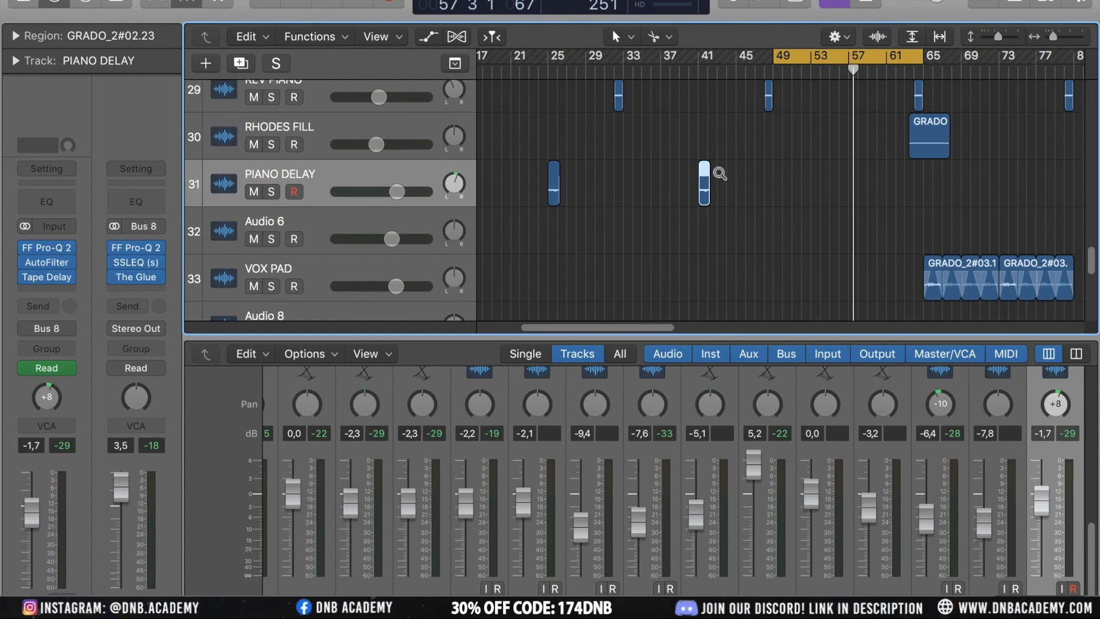
{"action": "left_click_drag", "start_coordinate": [731, 198], "coordinate": [1029, 247]}
{"action": "left_click_drag", "start_coordinate": [703, 200], "coordinate": [478, 197]}
Solo the PIANO DELAY track and play it back from bar 34
{"action": "left_click", "coordinate": [273, 193]}
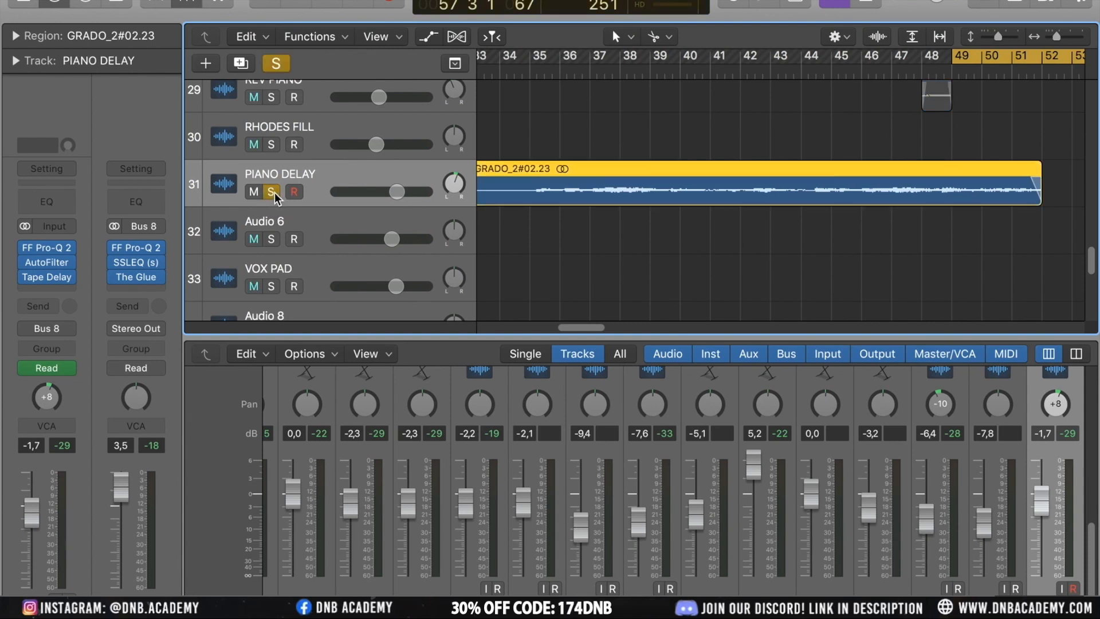
{"action": "mouse_move", "coordinate": [34, 277]}
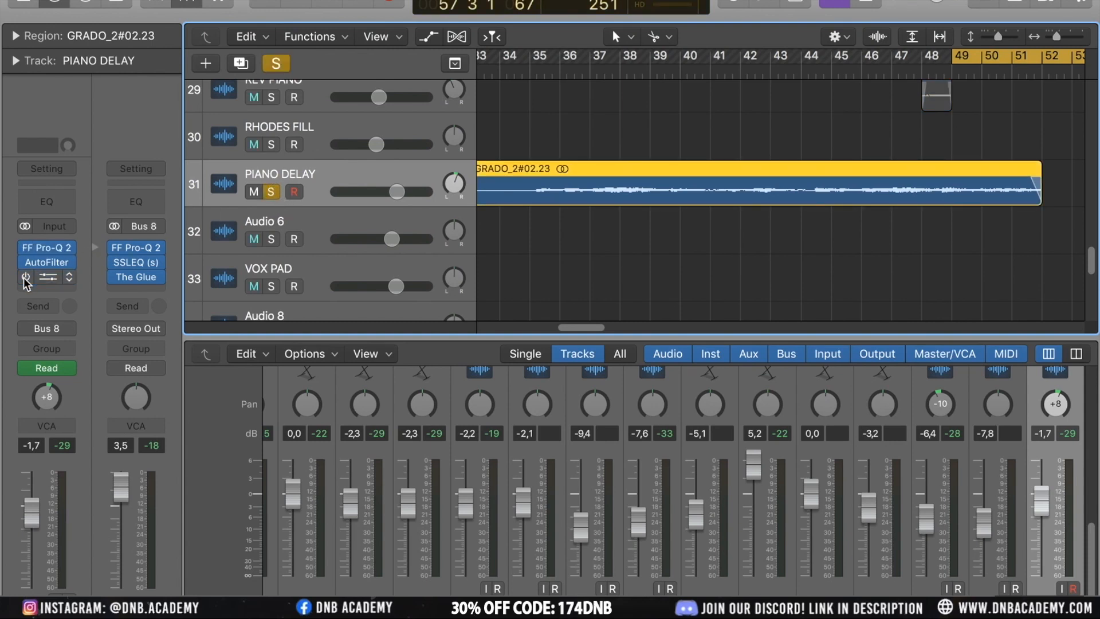
{"action": "left_click", "coordinate": [500, 70]}
{"action": "key", "text": "space"}
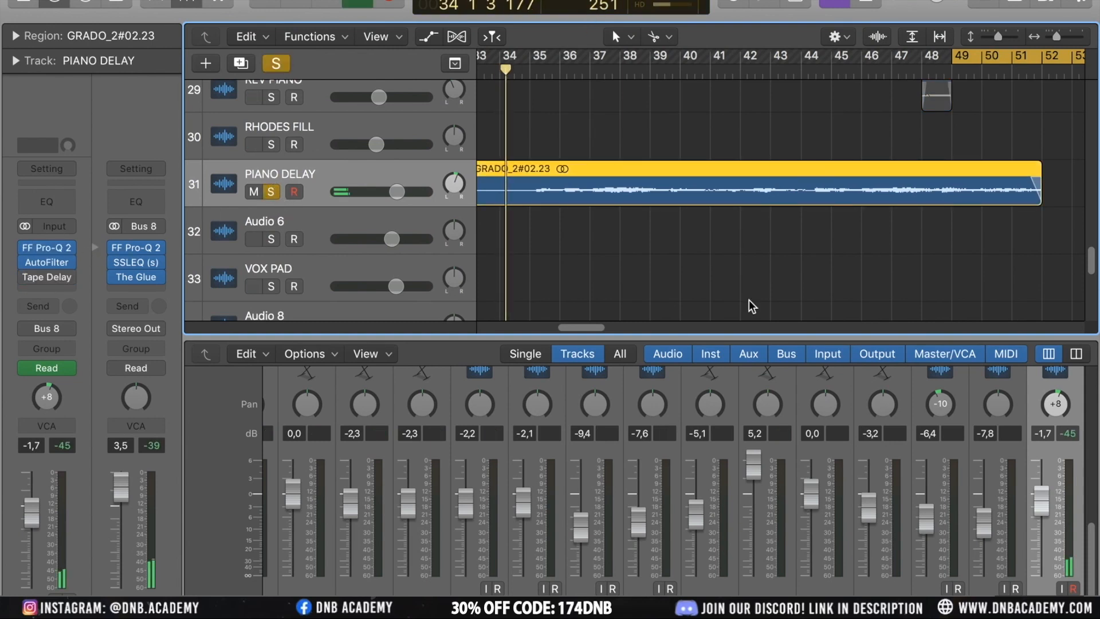
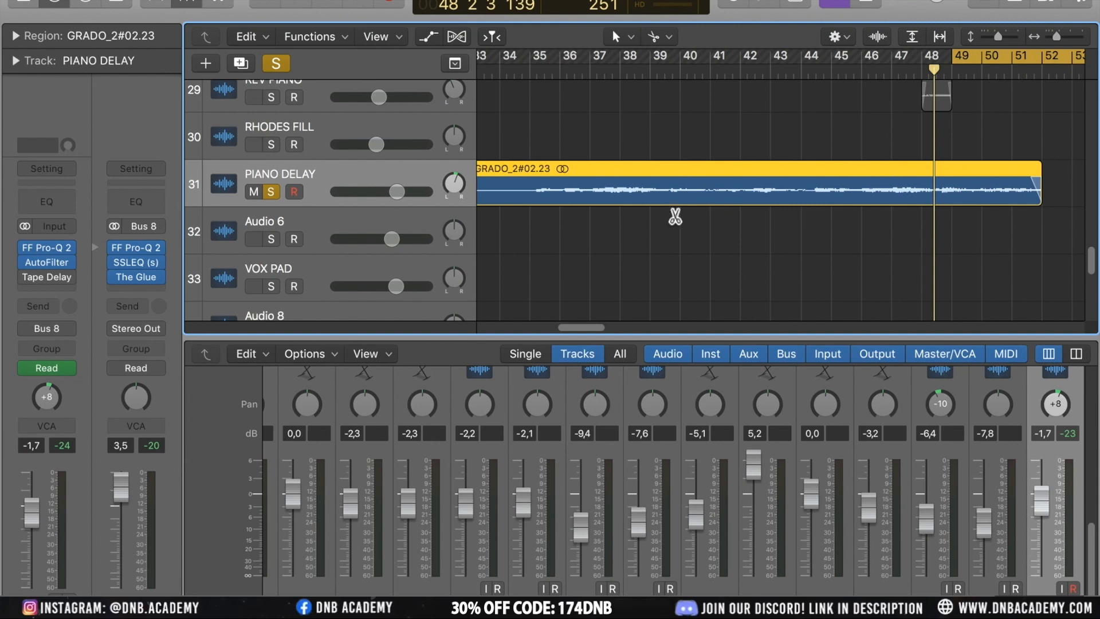
Undo the zoom on the PIANO DELAY region and turn off soloing on the PIANO DELAY track
{"action": "key", "text": "super+z"}
{"action": "key", "text": "super+z"}
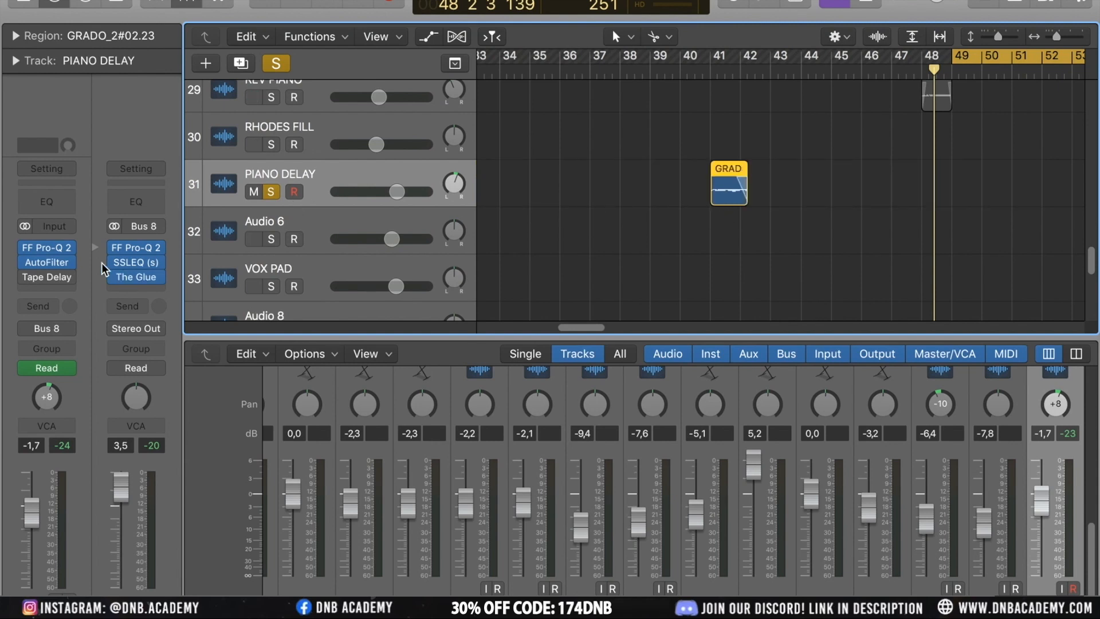
{"action": "left_click", "coordinate": [26, 279]}
{"action": "scroll", "coordinate": [867, 240], "scroll_direction": "up", "scroll_amount": 5}
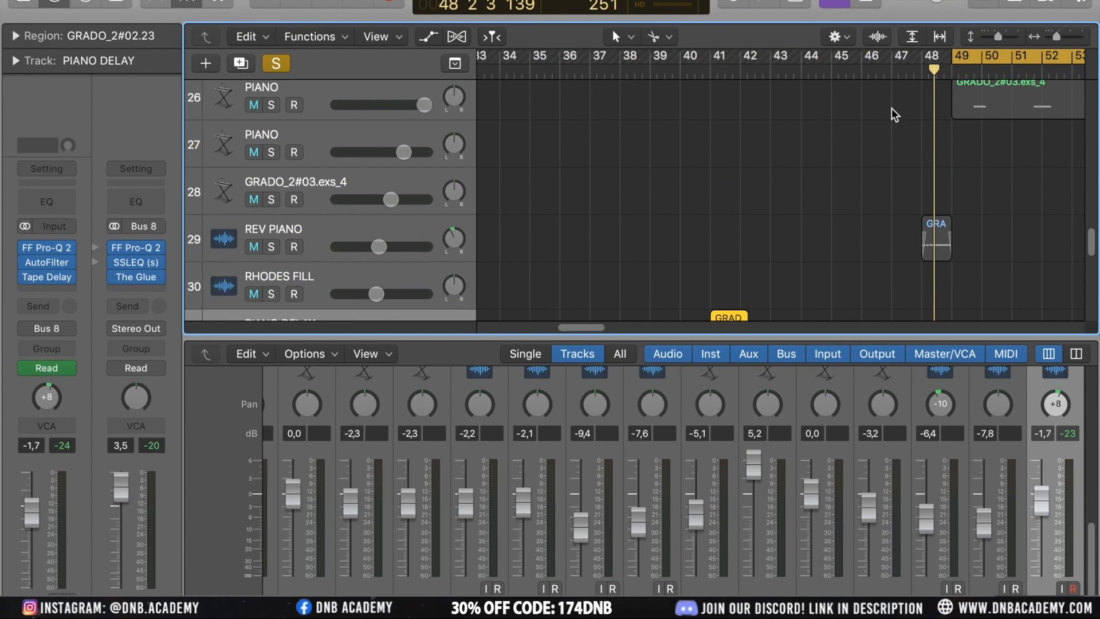
{"action": "left_click", "coordinate": [892, 70]}
{"action": "key", "text": "space"}
{"action": "scroll", "coordinate": [1016, 135], "scroll_direction": "up", "scroll_amount": 3}
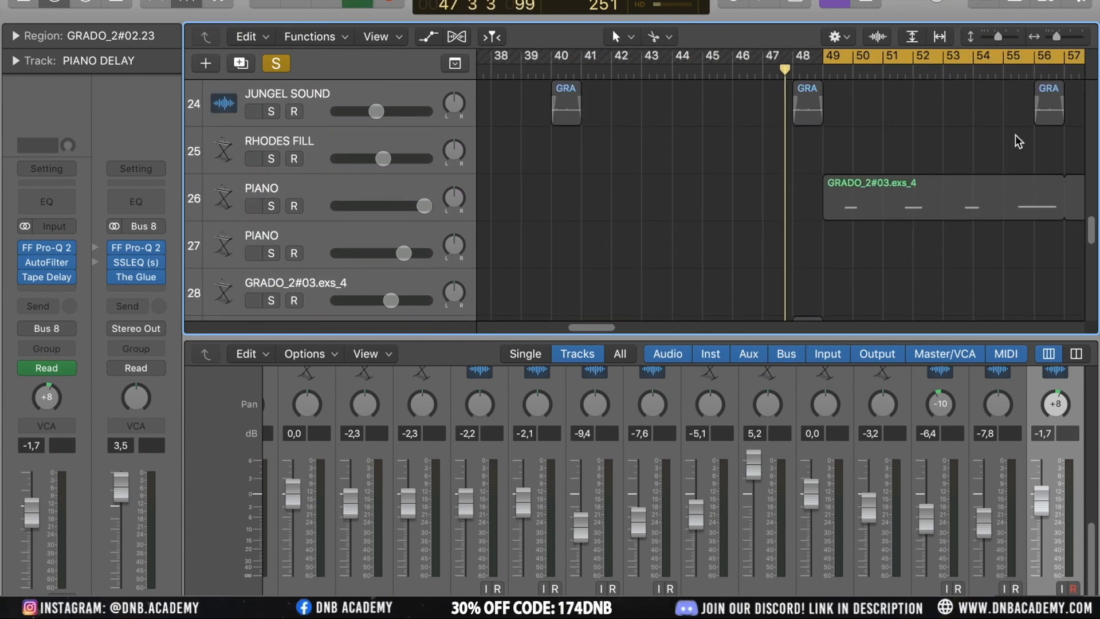
{"action": "left_click", "coordinate": [276, 63]}
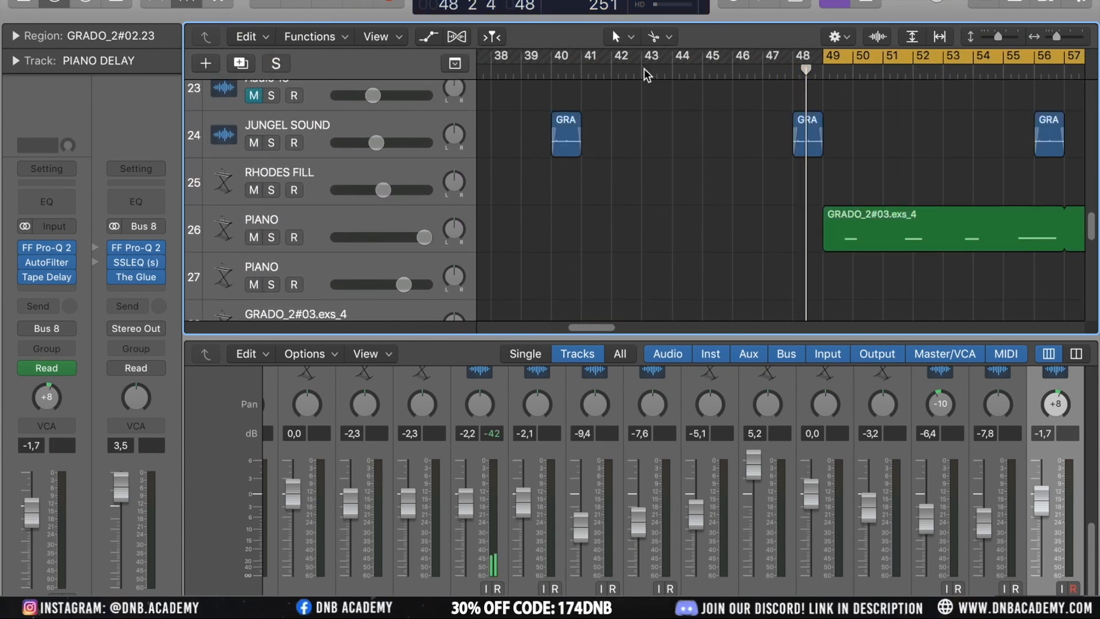
Select the BASS track and open its Trilian instrument plugin window
{"action": "scroll", "coordinate": [711, 116], "scroll_direction": "up", "scroll_amount": 4}
{"action": "scroll", "coordinate": [820, 153], "scroll_direction": "up", "scroll_amount": 4}
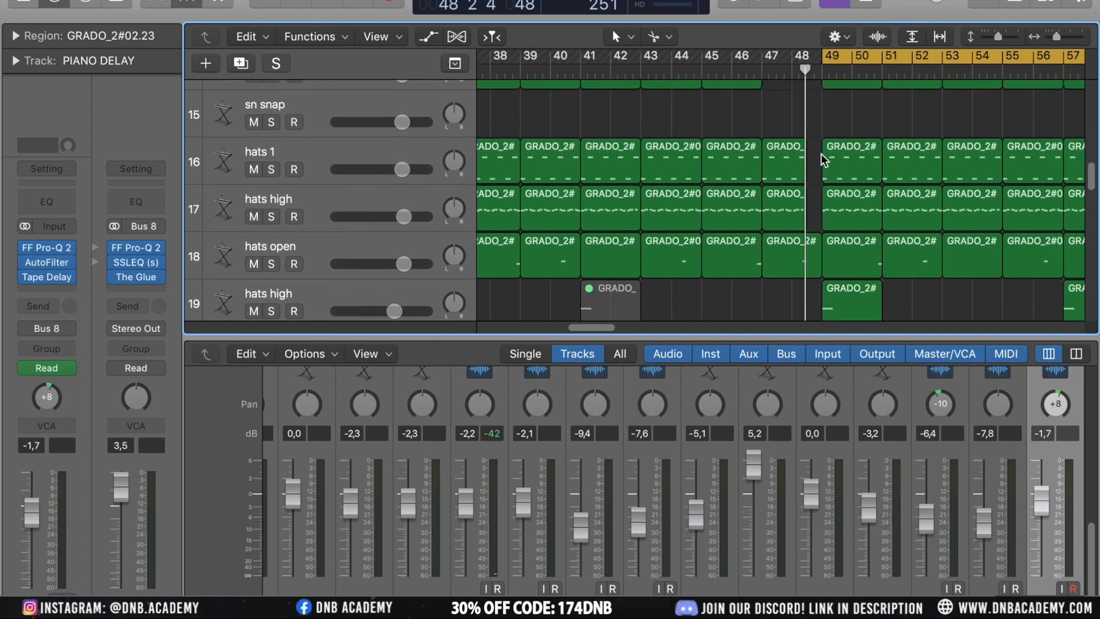
{"action": "scroll", "coordinate": [899, 226], "scroll_direction": "up", "scroll_amount": 10}
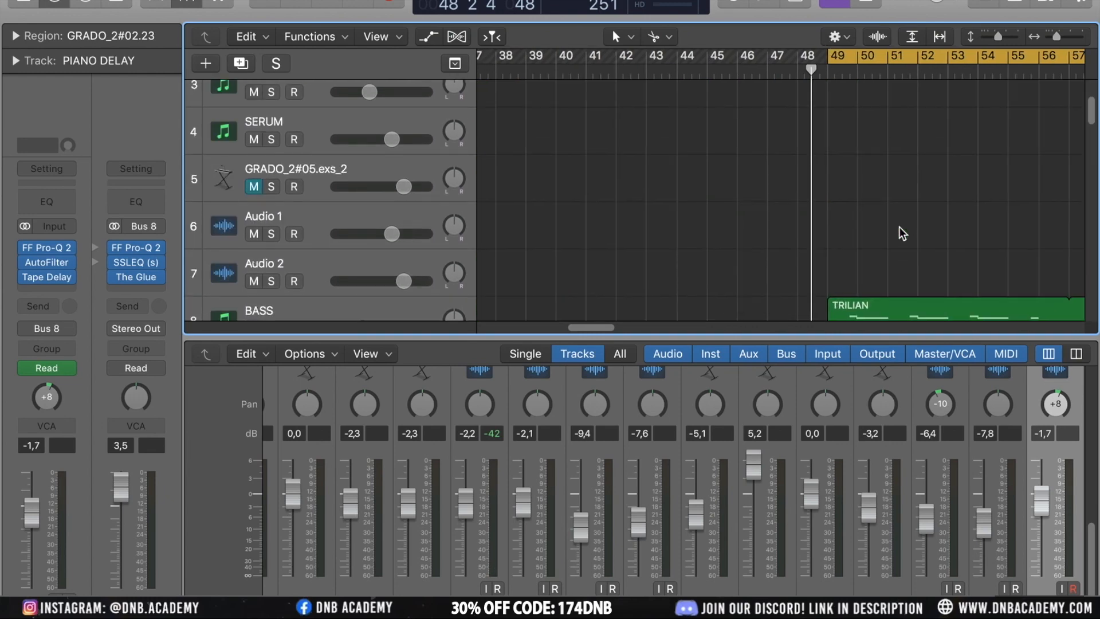
{"action": "scroll", "coordinate": [899, 225], "scroll_direction": "down", "scroll_amount": 1}
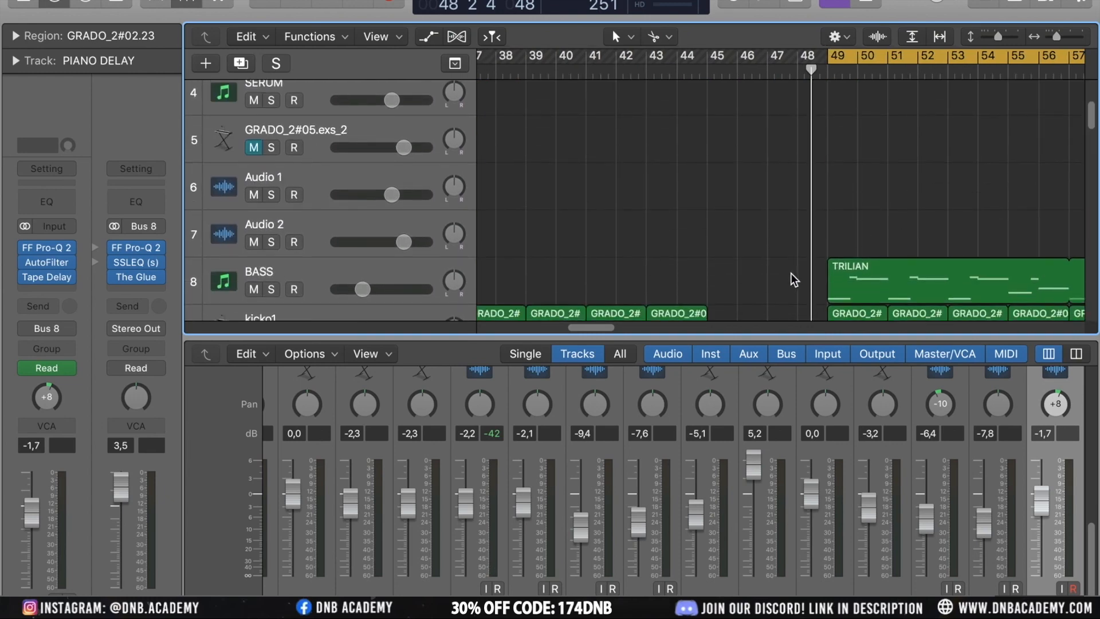
{"action": "left_click", "coordinate": [313, 267]}
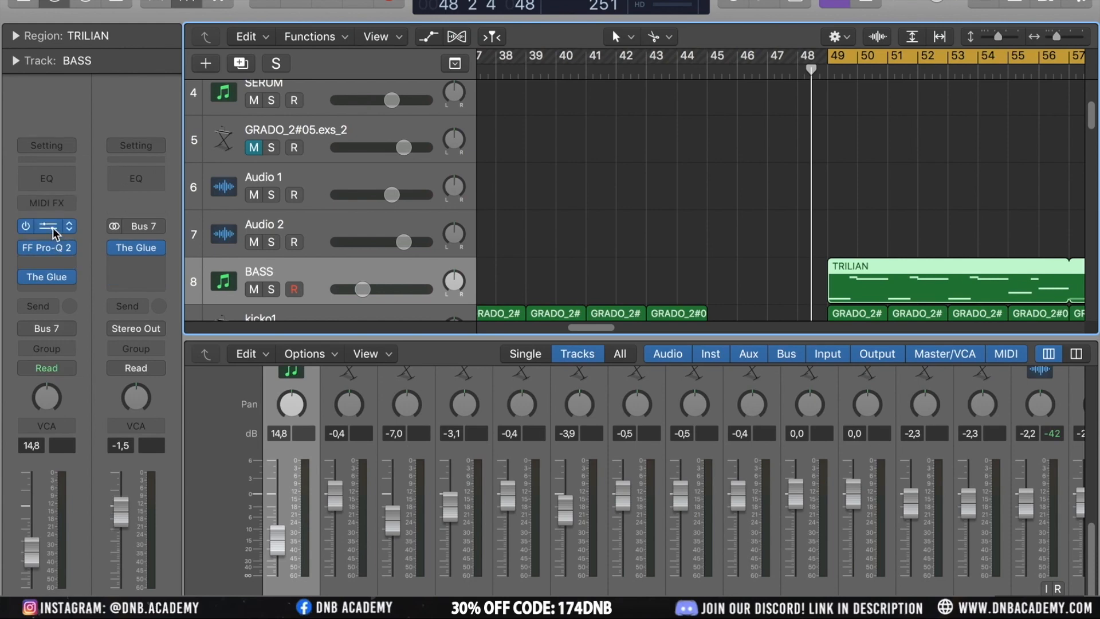
{"action": "left_click", "coordinate": [53, 228]}
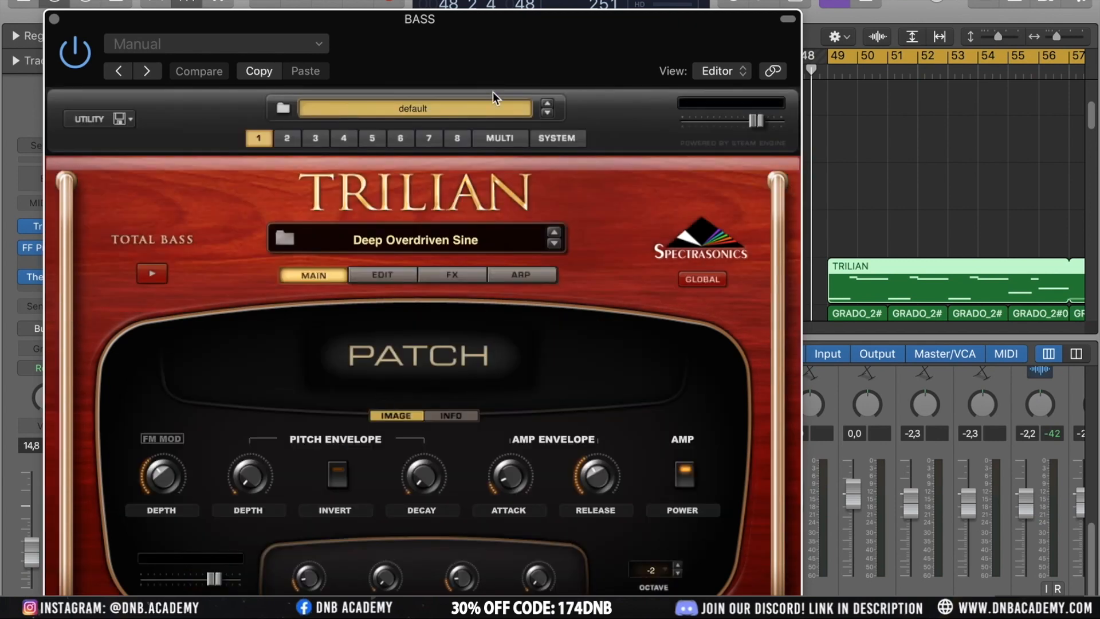
{"action": "left_click_drag", "start_coordinate": [489, 26], "coordinate": [484, 1]}
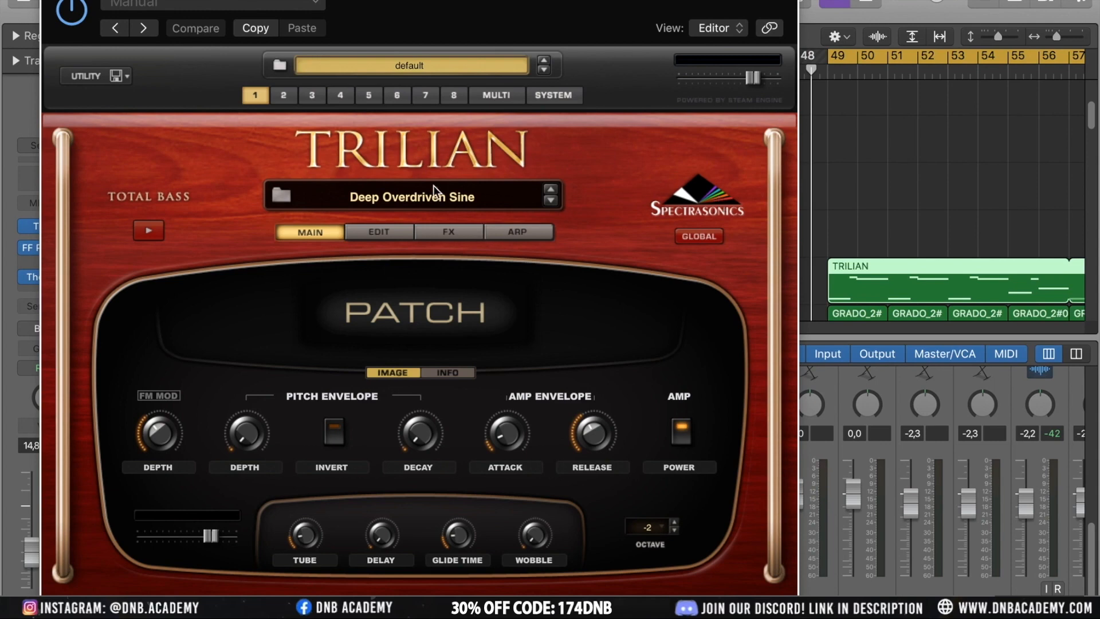
Open Trilian's patch browser and browse the Bass Instruments category patches
{"action": "left_click", "coordinate": [409, 200]}
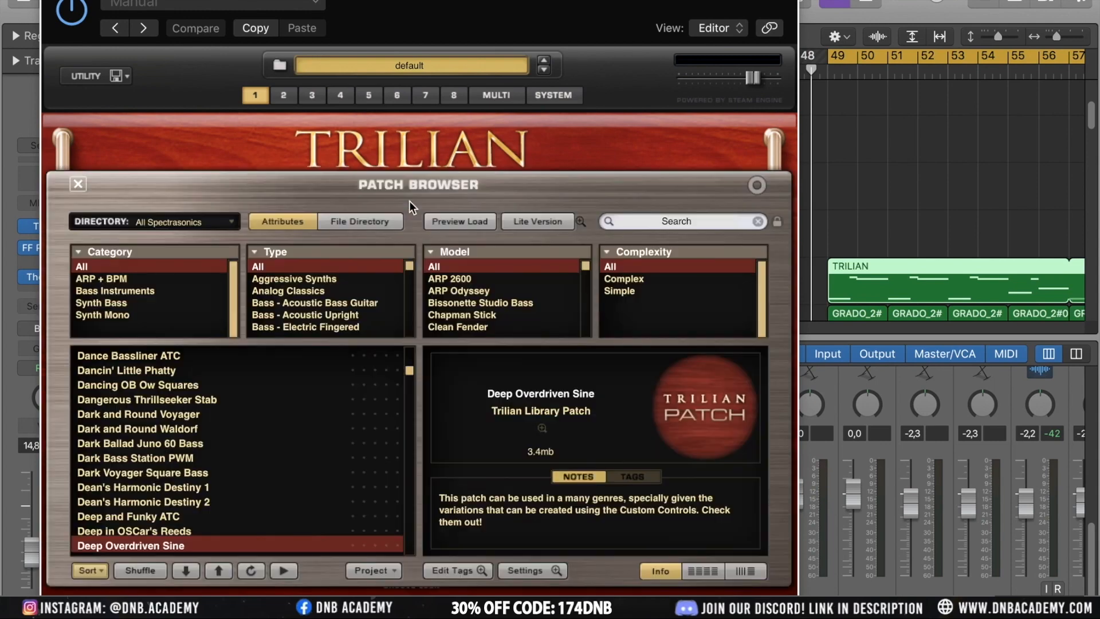
{"action": "left_click", "coordinate": [141, 290]}
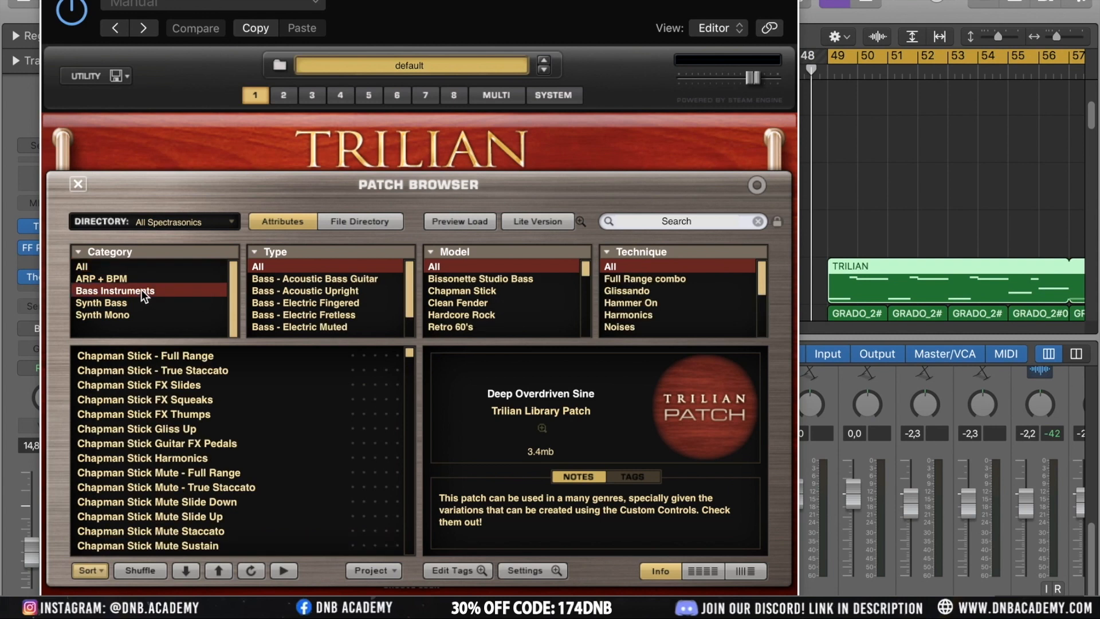
{"action": "scroll", "coordinate": [175, 353], "scroll_direction": "down", "scroll_amount": 5}
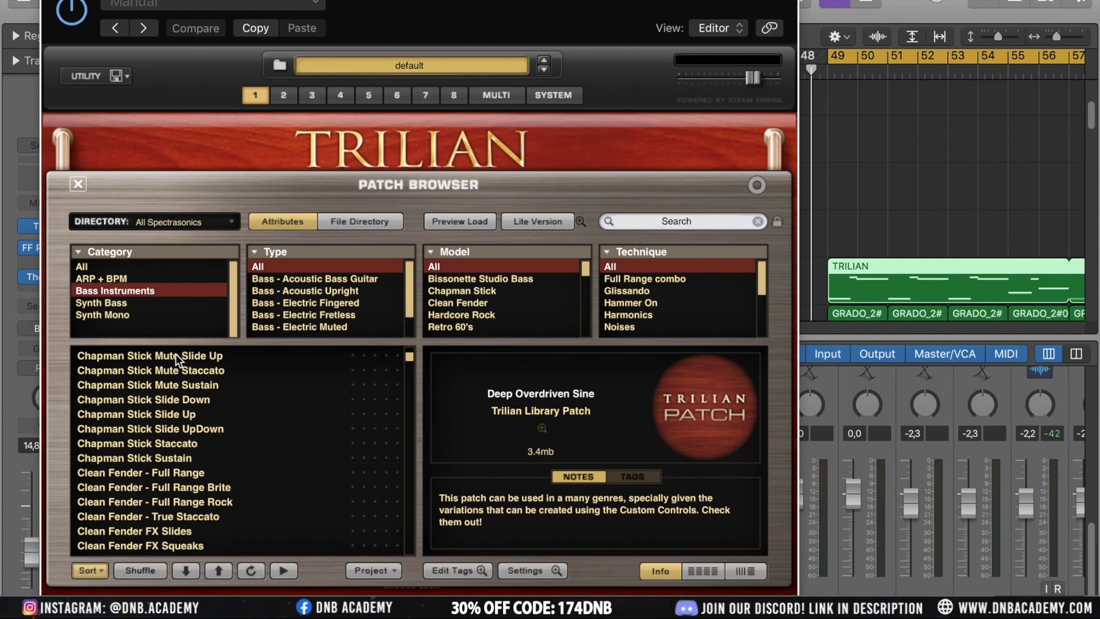
{"action": "scroll", "coordinate": [175, 353], "scroll_direction": "down", "scroll_amount": 3}
{"action": "scroll", "coordinate": [175, 353], "scroll_direction": "up", "scroll_amount": 3}
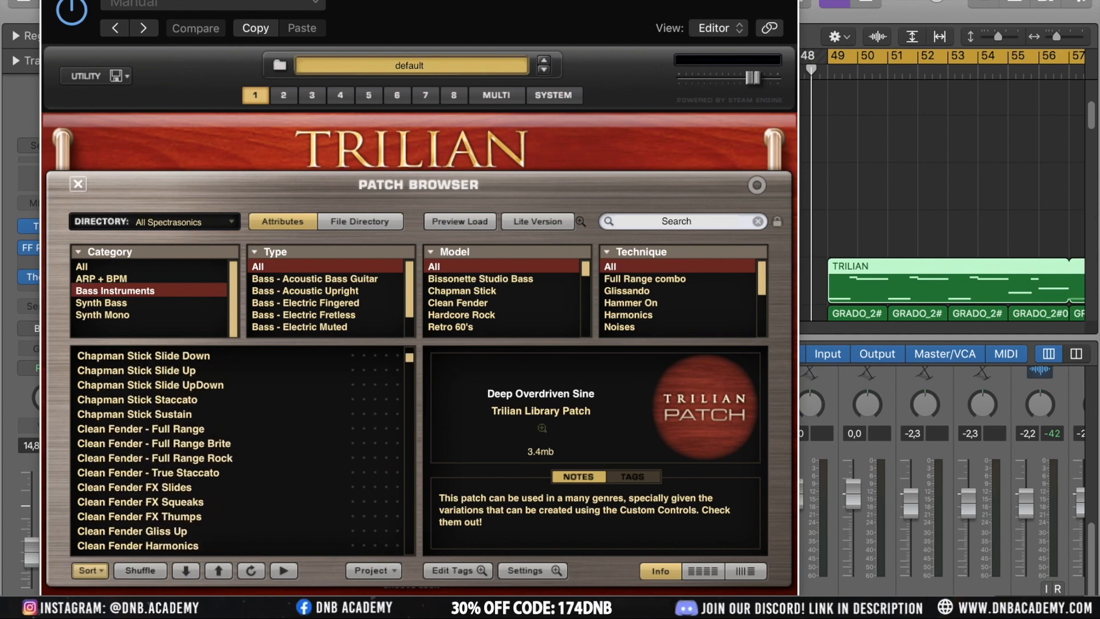
Close the Trilian window and briefly play back the bass line
{"action": "left_click", "coordinate": [50, 0]}
{"action": "key", "text": "space"}
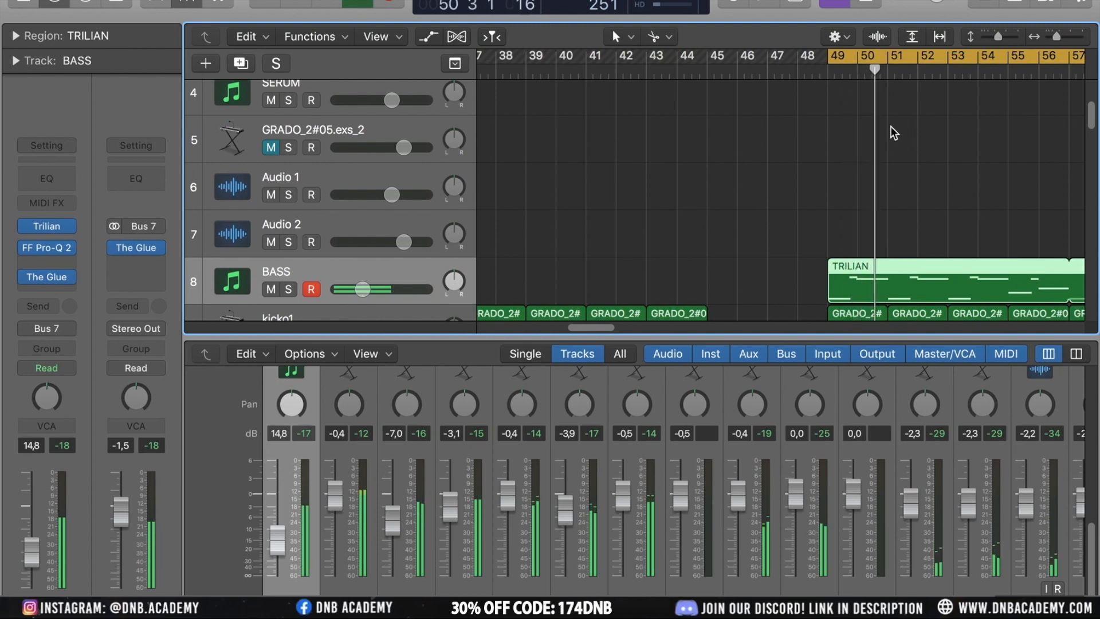
{"action": "key", "text": "space"}
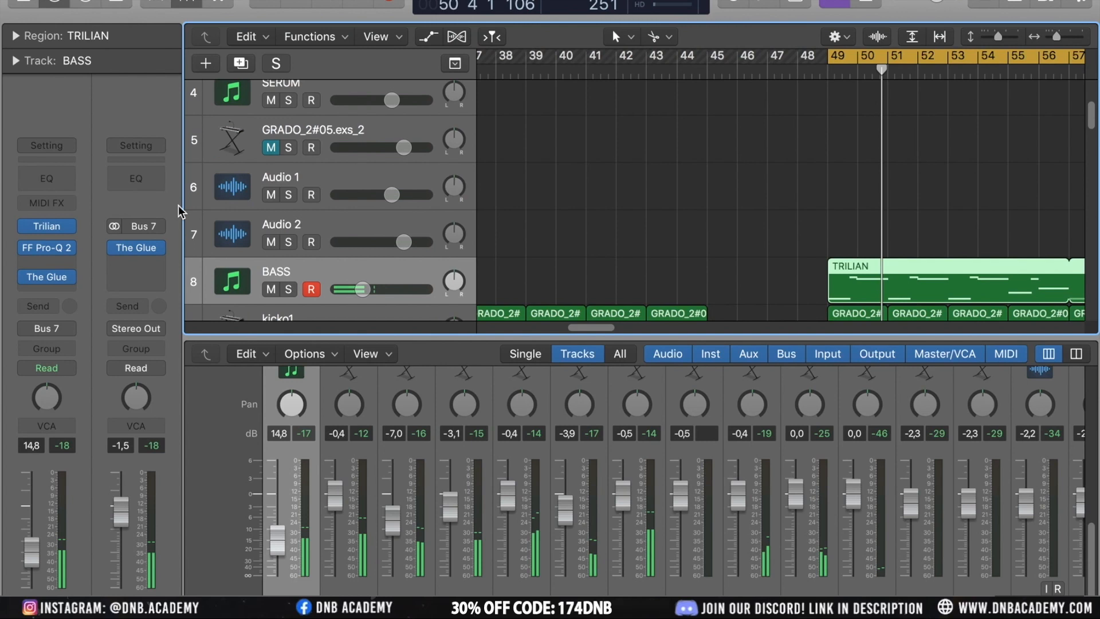
Duplicate the BASS track and load the Chapman Stick - Full Range patch in the copy's Trilian
{"action": "key", "text": "super+d"}
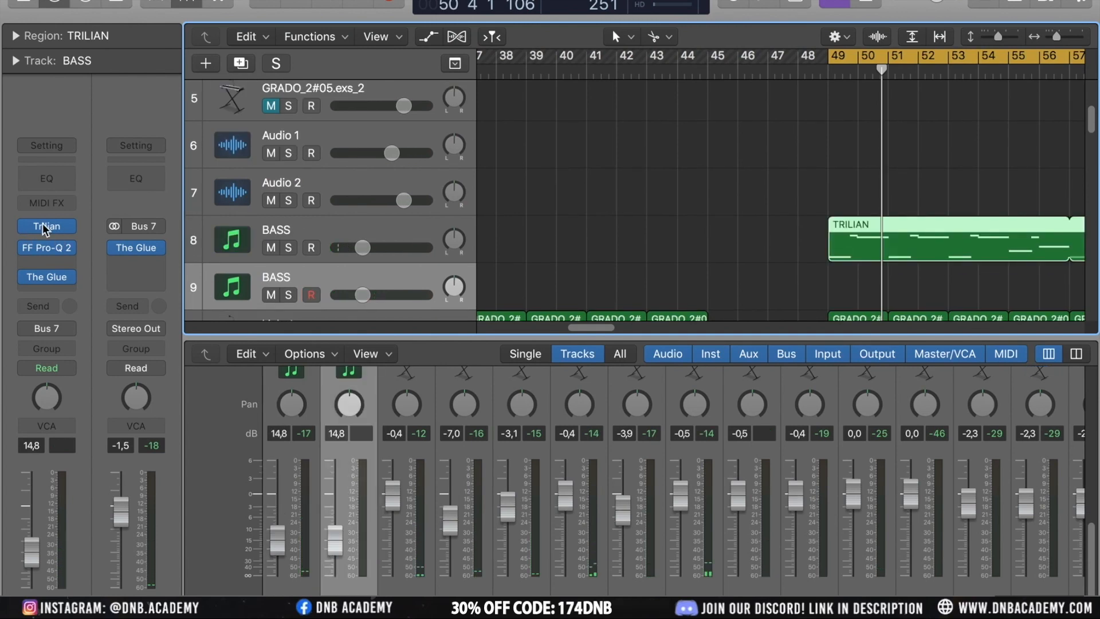
{"action": "left_click", "coordinate": [46, 228]}
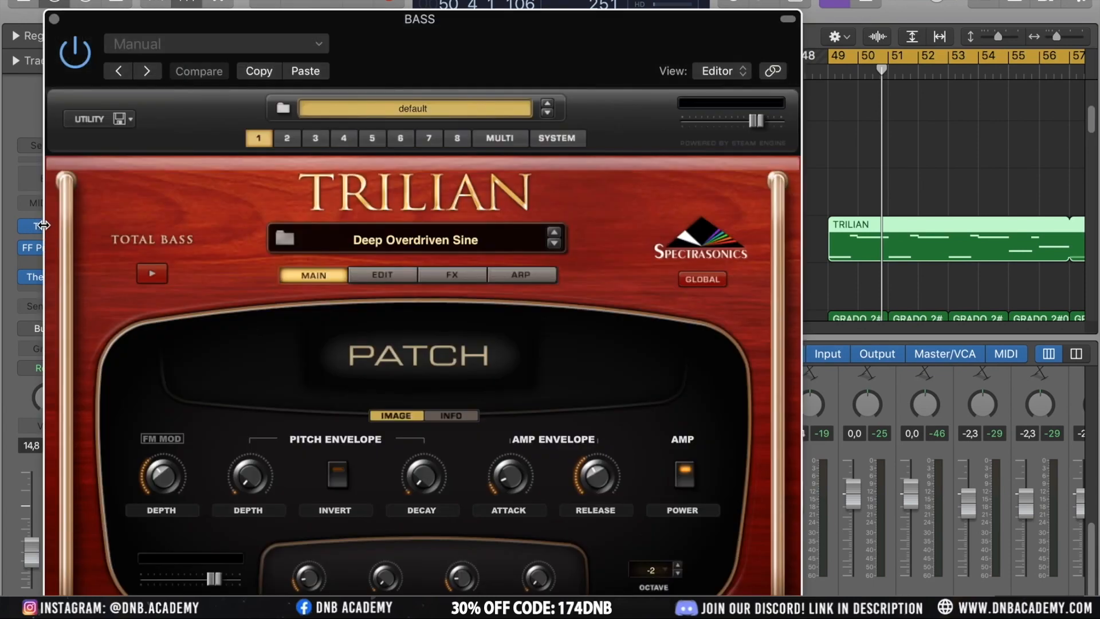
{"action": "left_click", "coordinate": [460, 239]}
{"action": "left_click", "coordinate": [126, 334]}
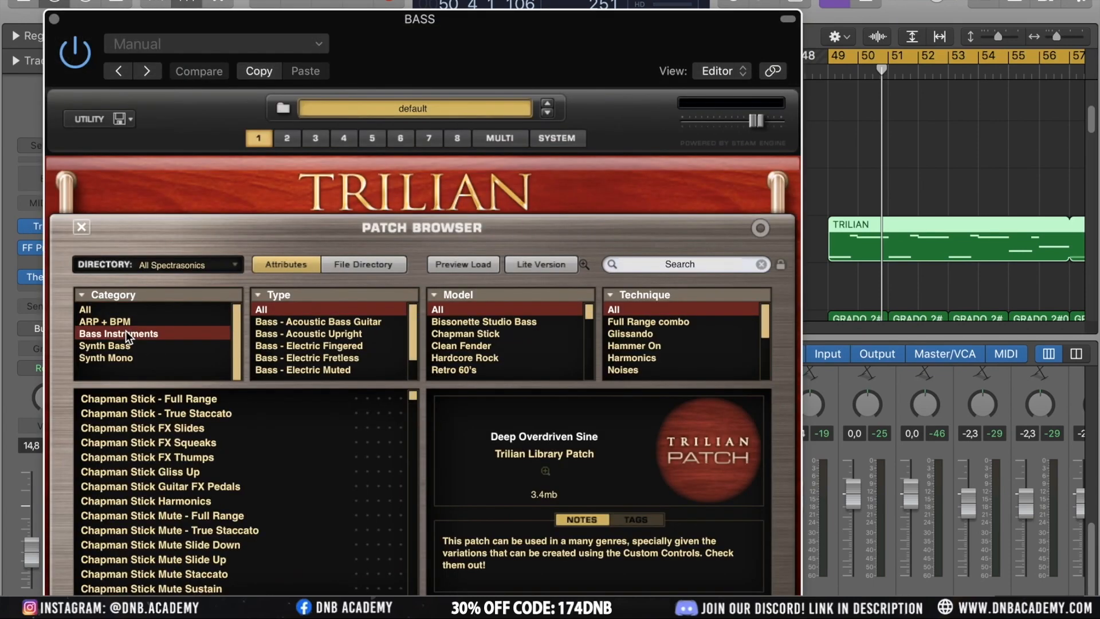
{"action": "left_click", "coordinate": [184, 401]}
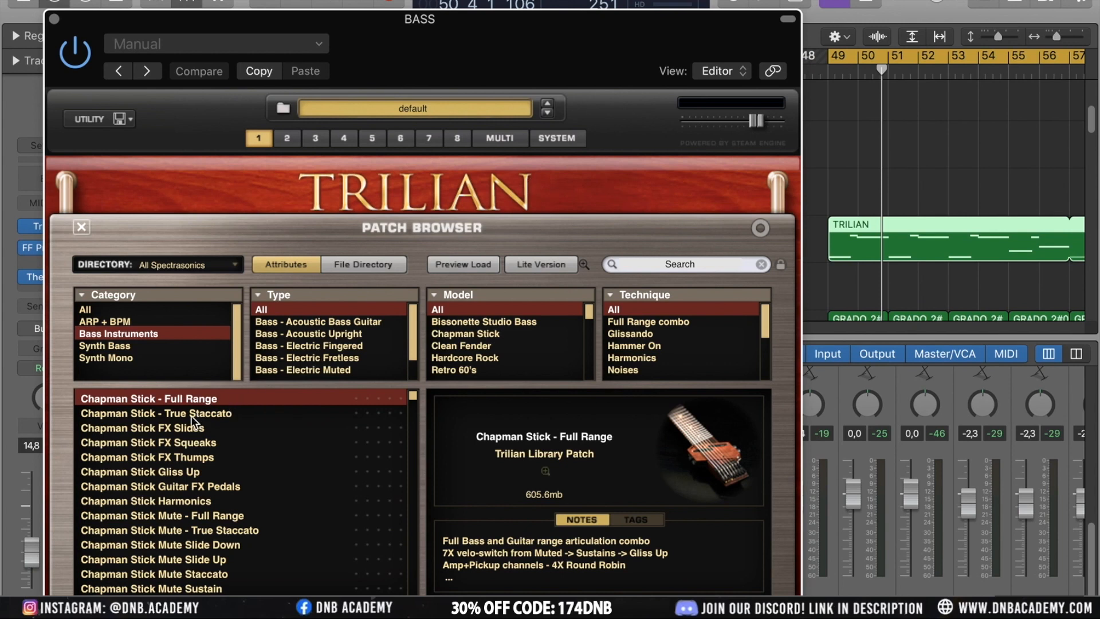
Load the Chapman Stick FX Slides patch and scroll through the Bass Instruments patch list
{"action": "left_click", "coordinate": [176, 427]}
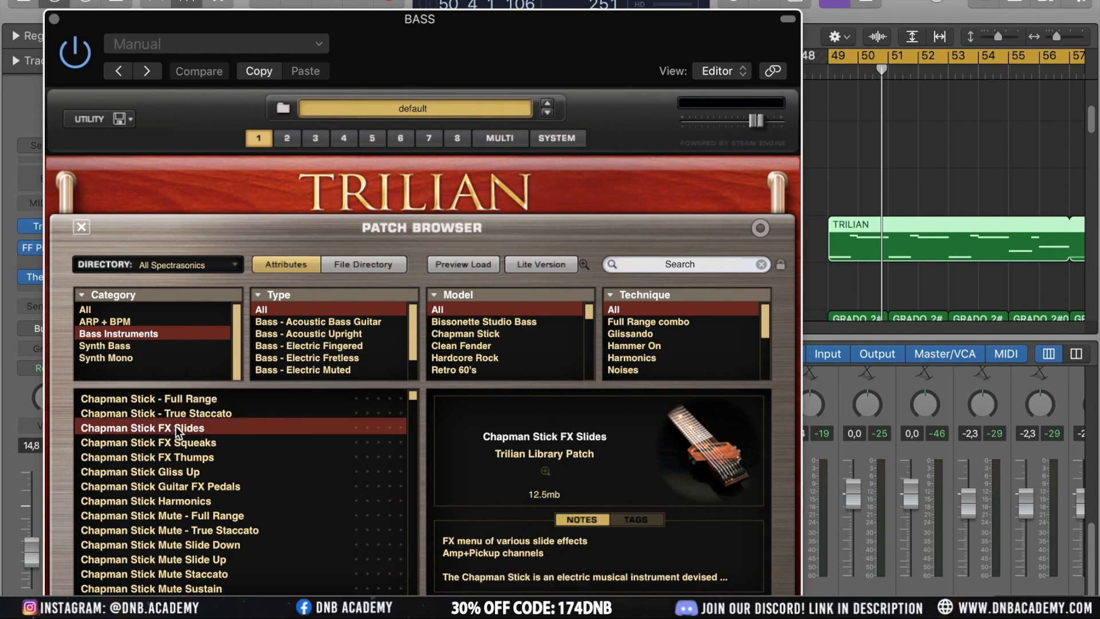
{"action": "scroll", "coordinate": [181, 503], "scroll_direction": "down", "scroll_amount": 10}
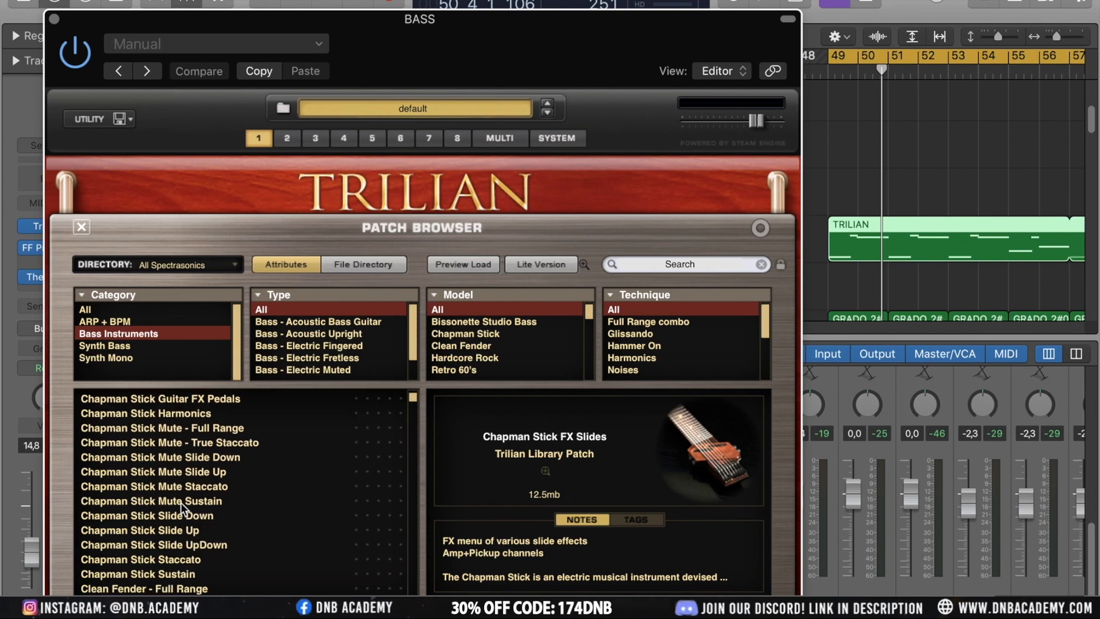
{"action": "scroll", "coordinate": [180, 504], "scroll_direction": "down", "scroll_amount": 15}
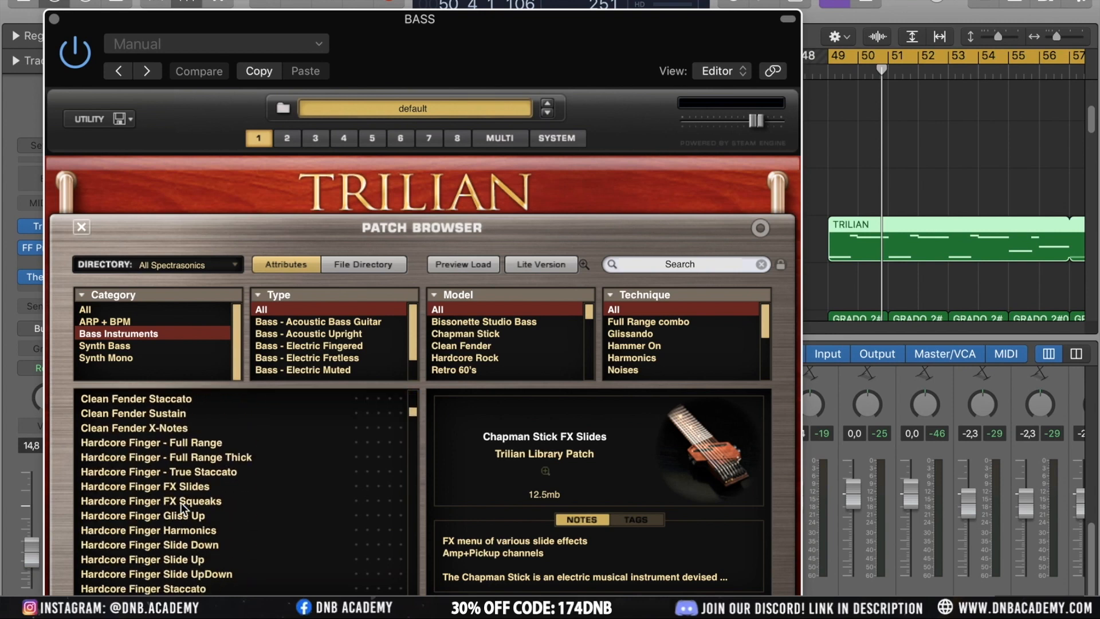
{"action": "scroll", "coordinate": [180, 503], "scroll_direction": "down", "scroll_amount": 15}
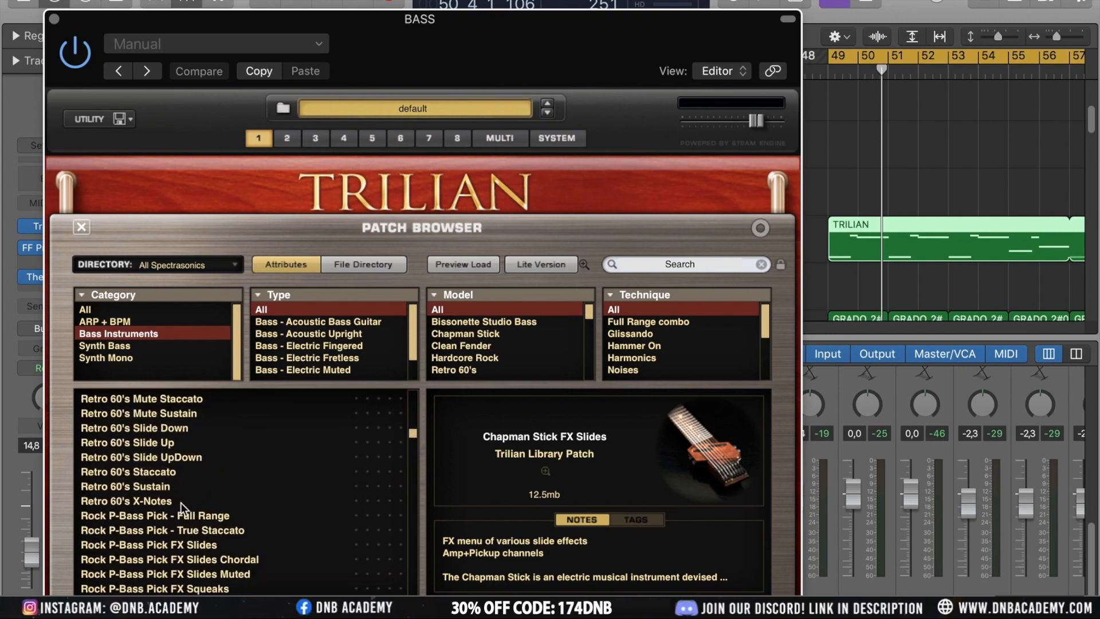
{"action": "scroll", "coordinate": [180, 504], "scroll_direction": "down", "scroll_amount": 15}
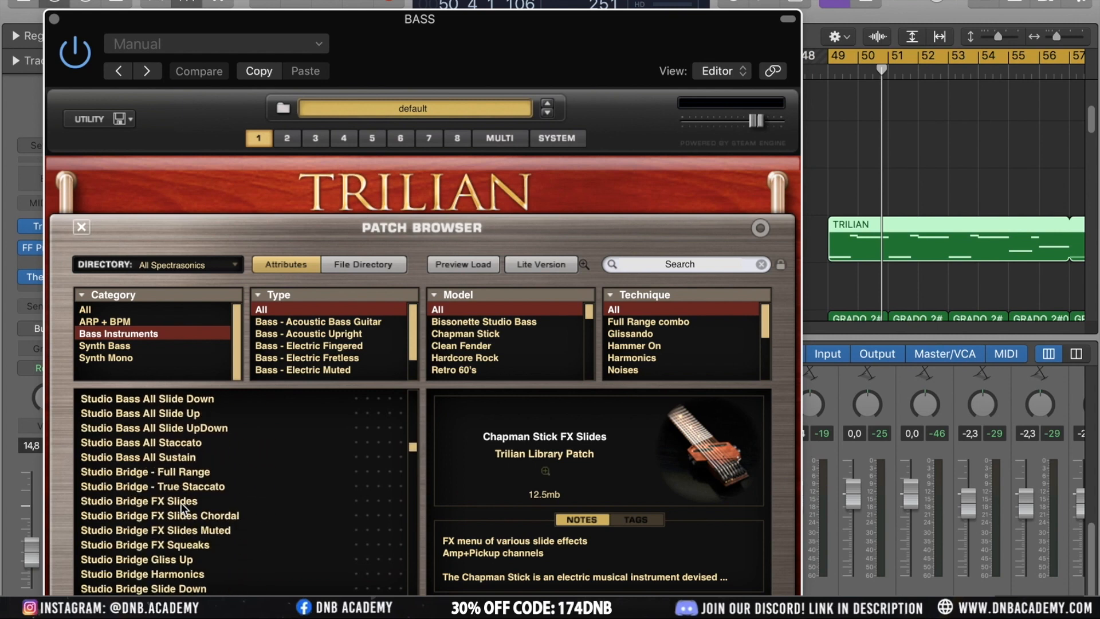
{"action": "scroll", "coordinate": [180, 503], "scroll_direction": "down", "scroll_amount": 15}
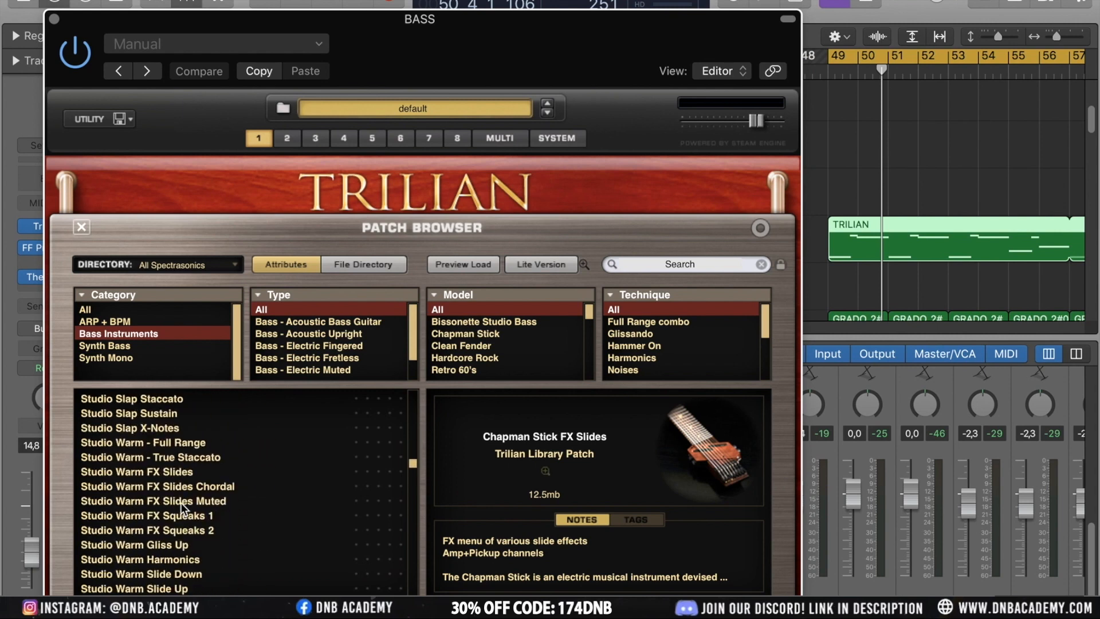
{"action": "left_click_drag", "start_coordinate": [410, 476], "coordinate": [418, 422]}
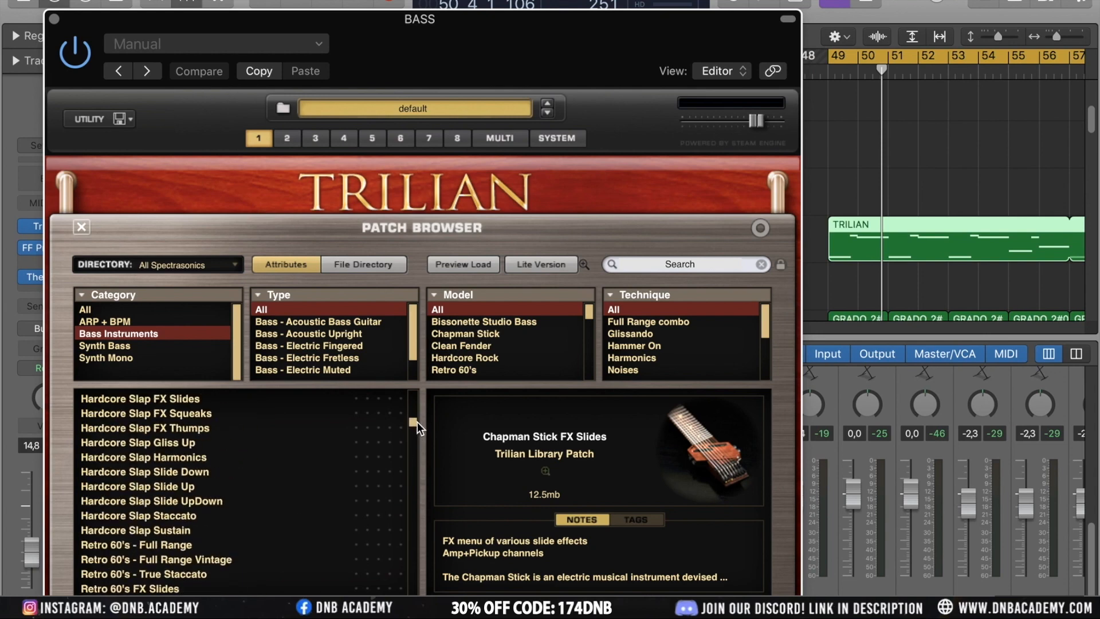
Filter by Bass - Acoustic Upright, load Trilian Ac 1 - Full Range All, and close the plugin
{"action": "left_click", "coordinate": [307, 335]}
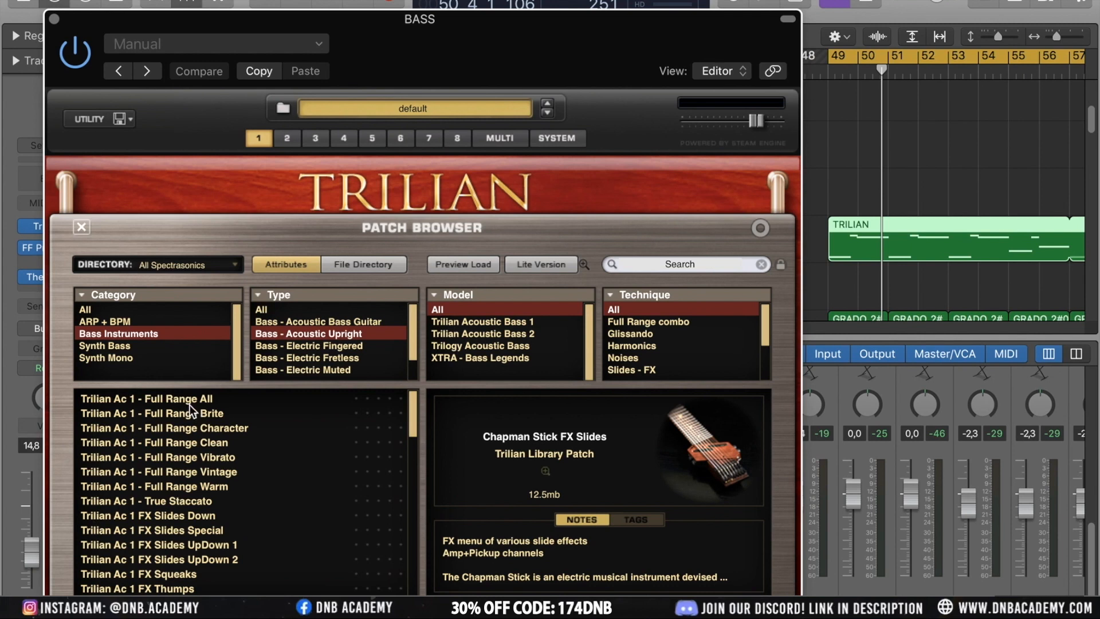
{"action": "left_click", "coordinate": [166, 402]}
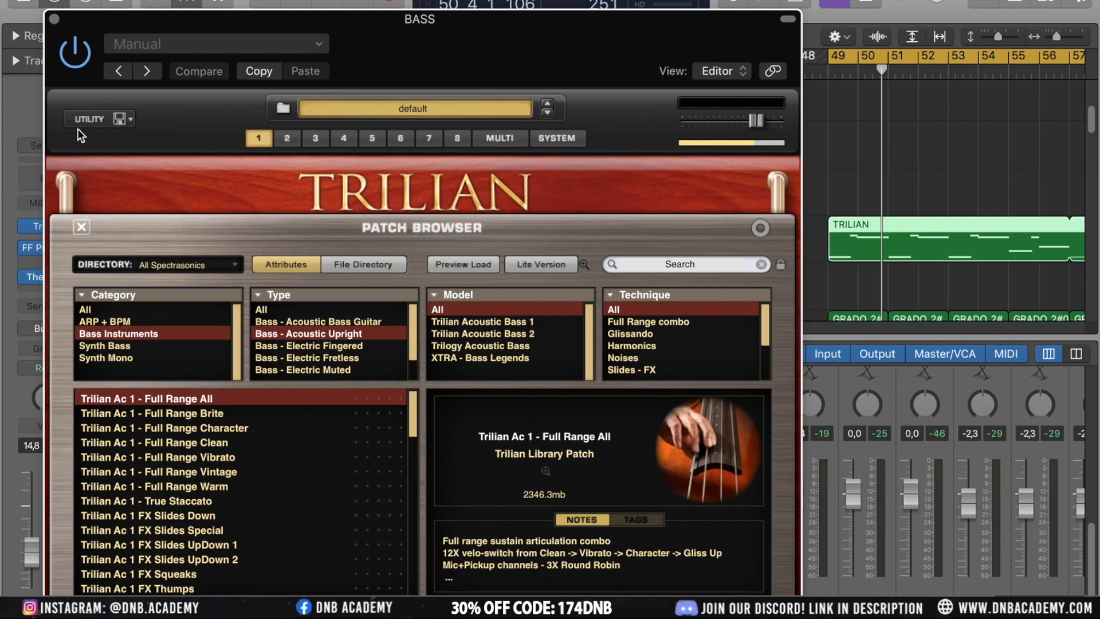
{"action": "left_click", "coordinate": [54, 19]}
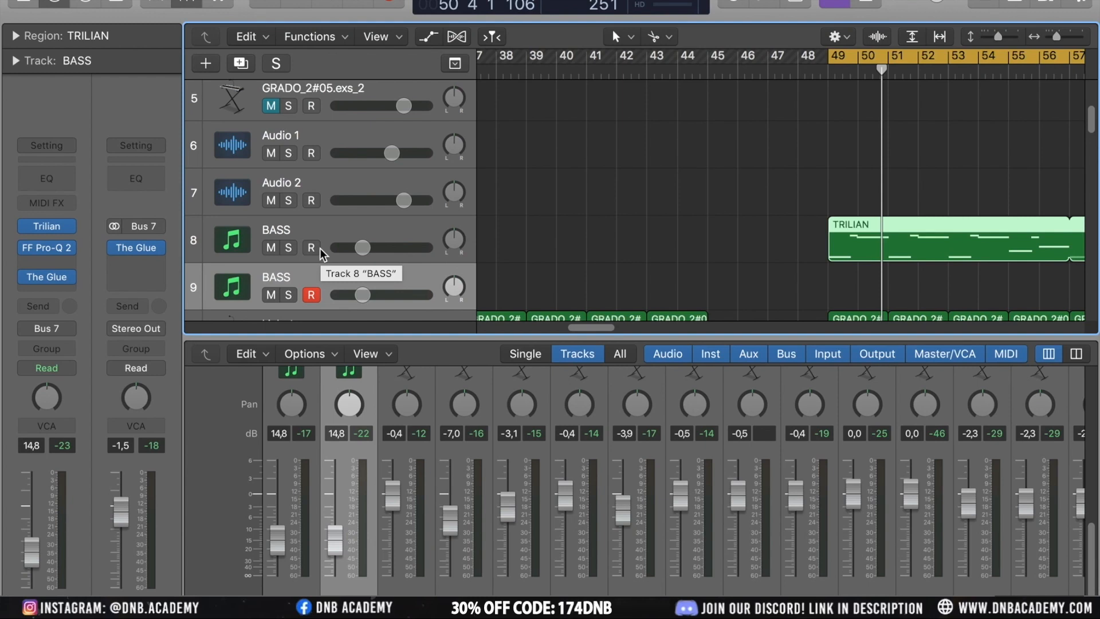
{"action": "key", "text": "Delete"}
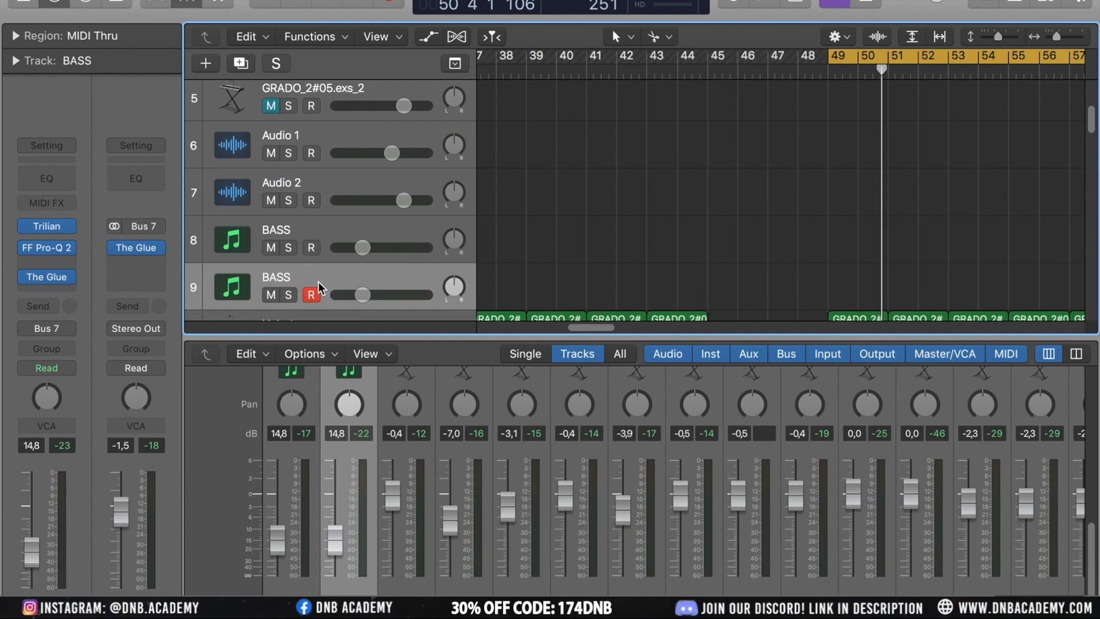
{"action": "key", "text": "super+z"}
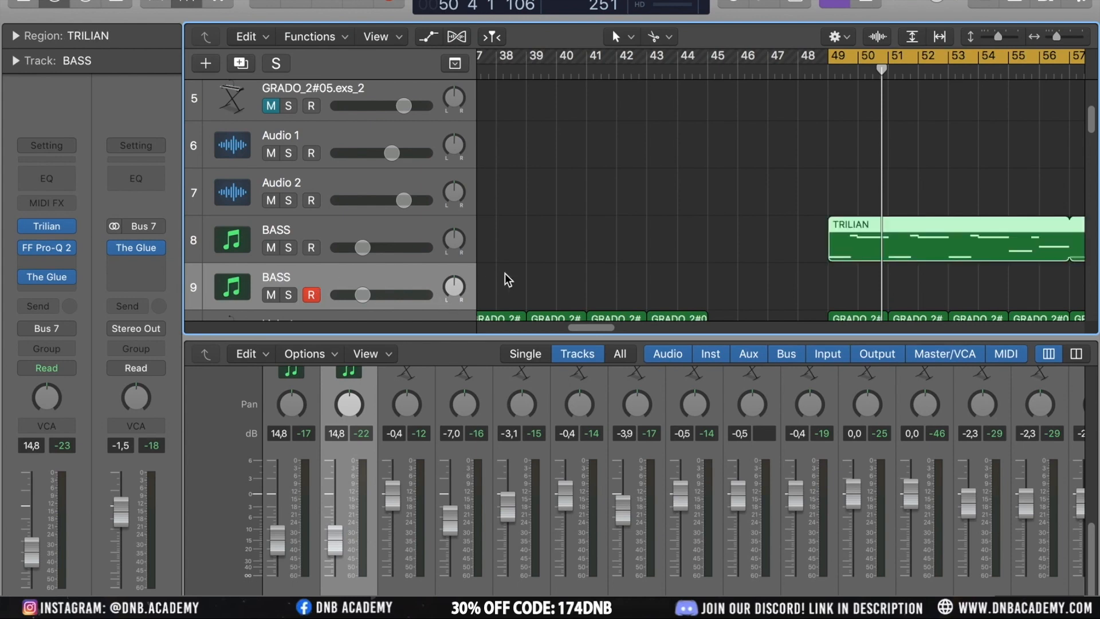
{"action": "left_click", "coordinate": [537, 263]}
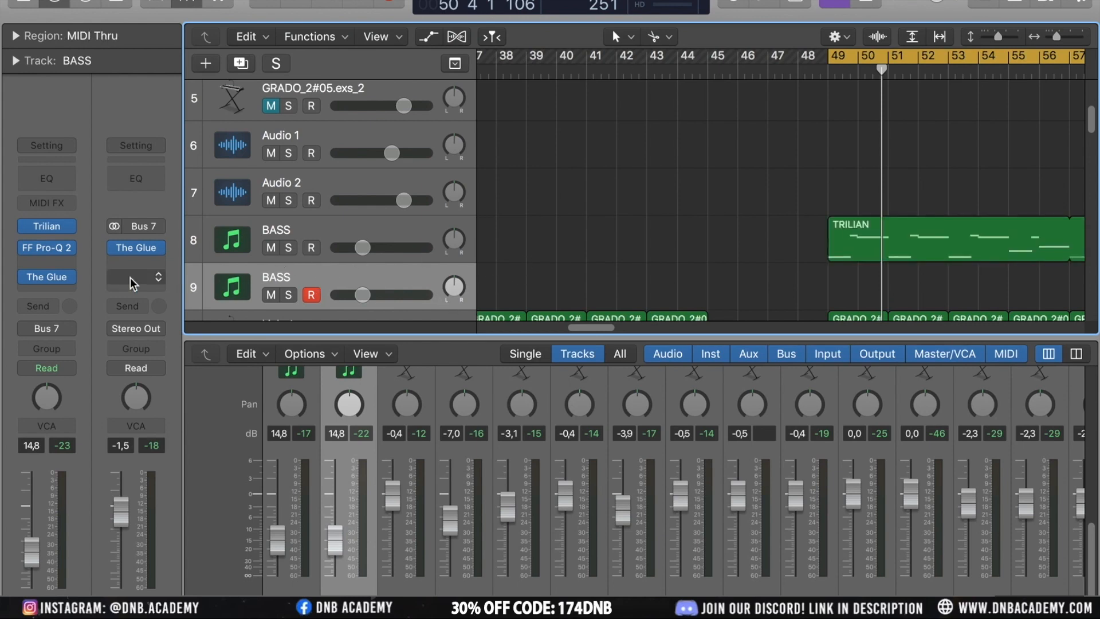
Replace the duplicate BASS track's Trilian instrument with Keyscape in stereo
{"action": "mouse_move", "coordinate": [71, 232]}
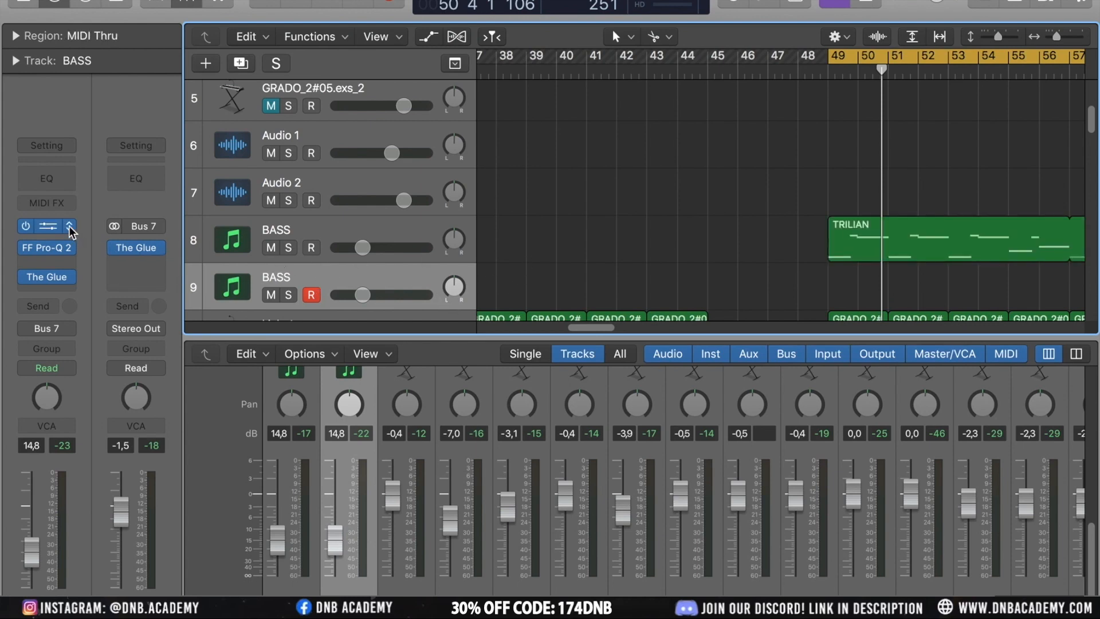
{"action": "left_click", "coordinate": [69, 228]}
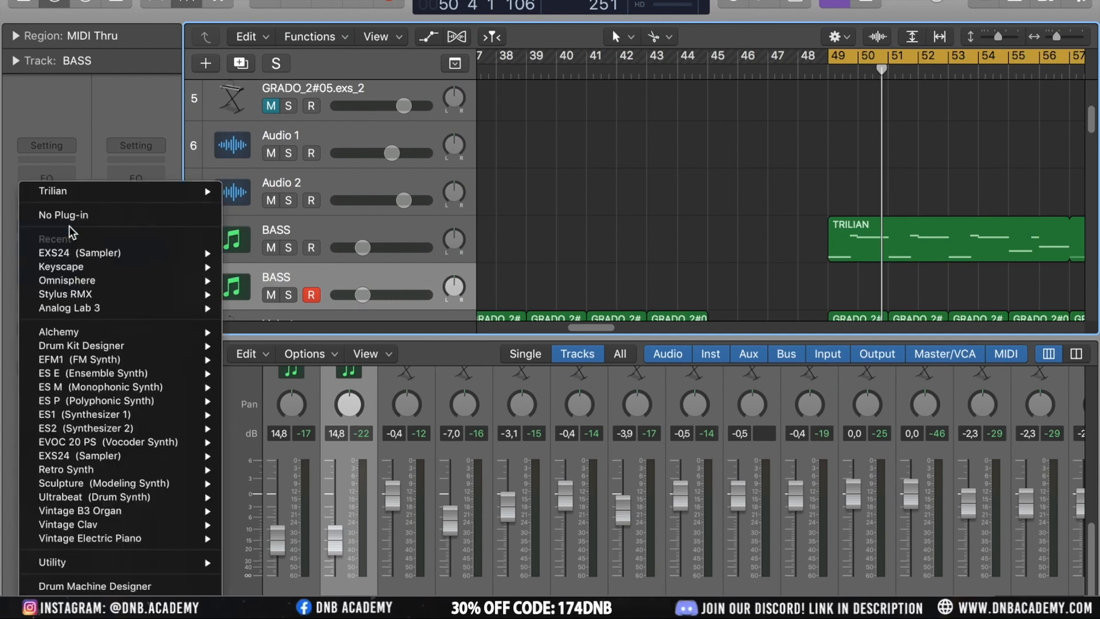
{"action": "mouse_move", "coordinate": [156, 610]}
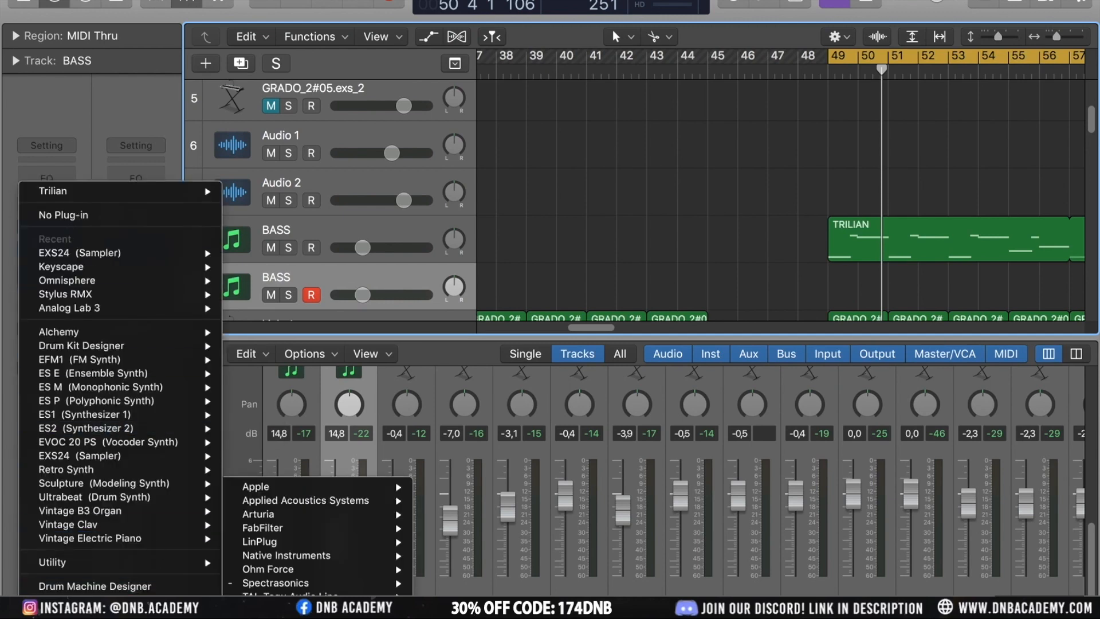
{"action": "mouse_move", "coordinate": [326, 583]}
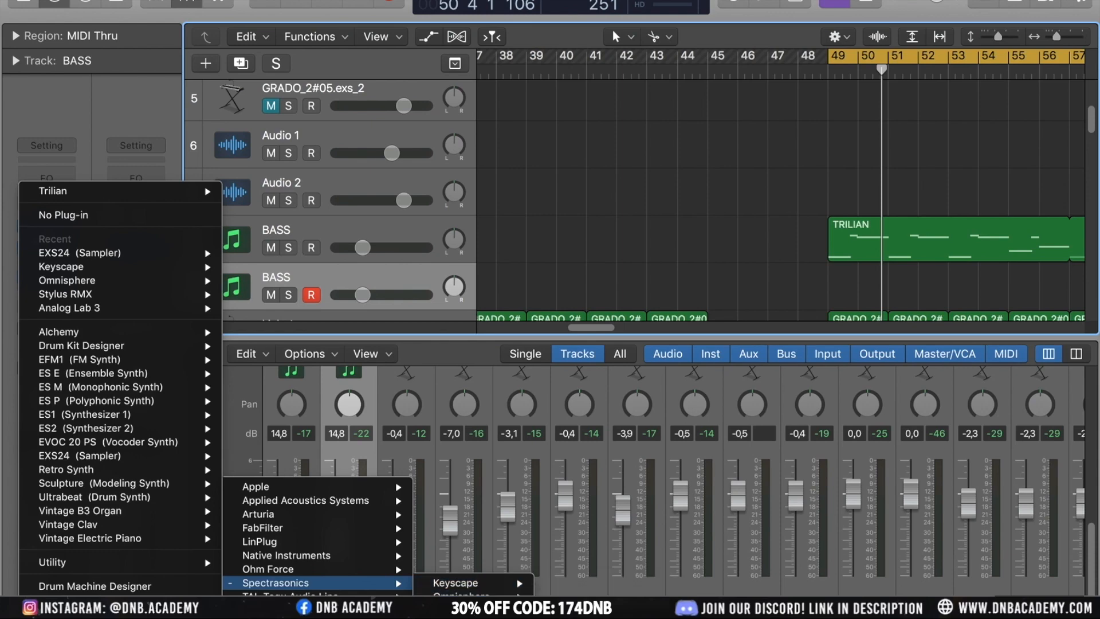
{"action": "mouse_move", "coordinate": [504, 583]}
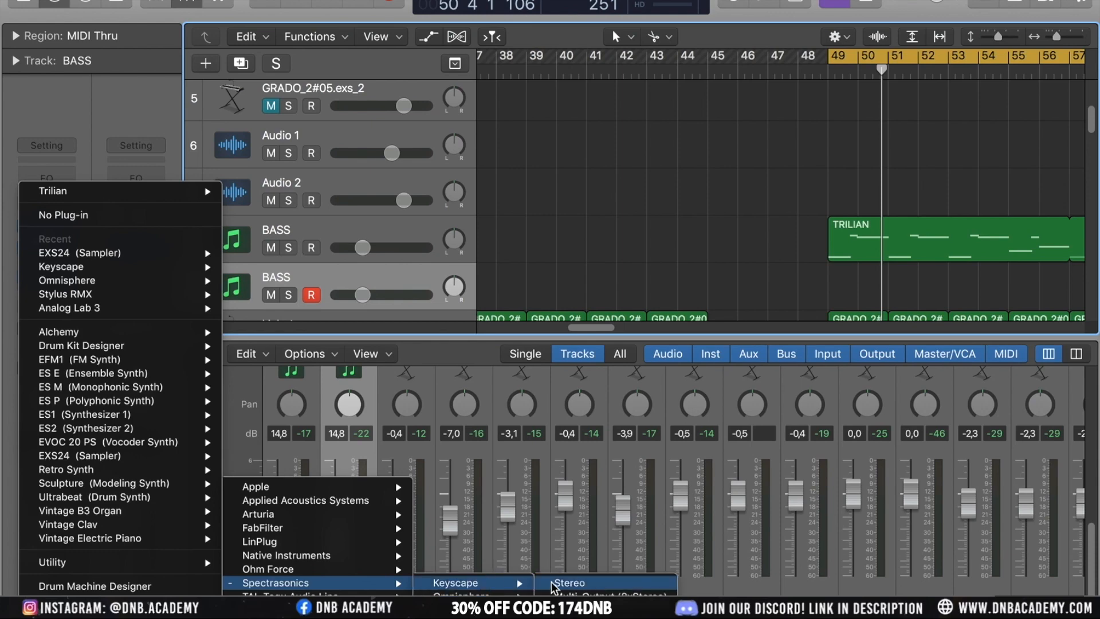
{"action": "left_click", "coordinate": [555, 583]}
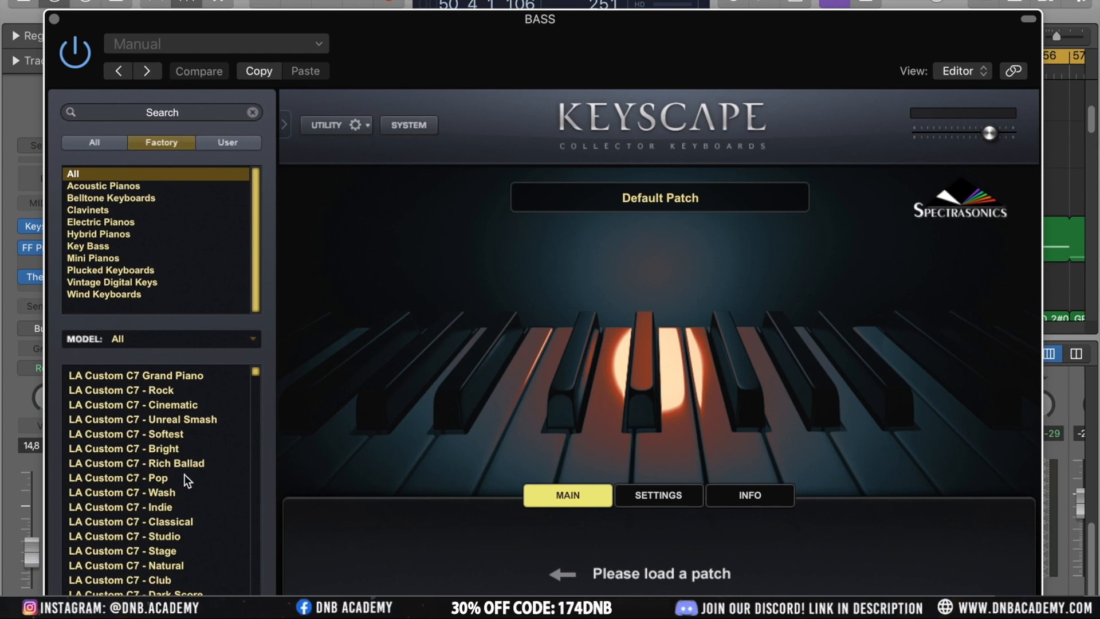
Load the LA Custom C7 Grand Piano patch and filter the Keyscape browser to Acoustic Pianos
{"action": "left_click", "coordinate": [162, 377]}
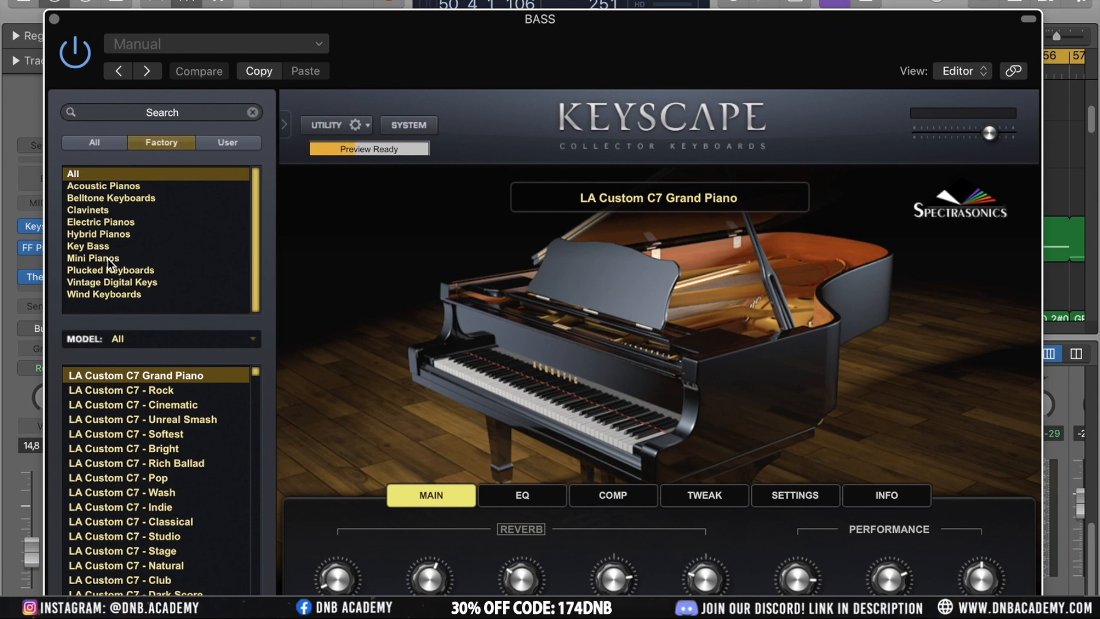
{"action": "left_click", "coordinate": [112, 185]}
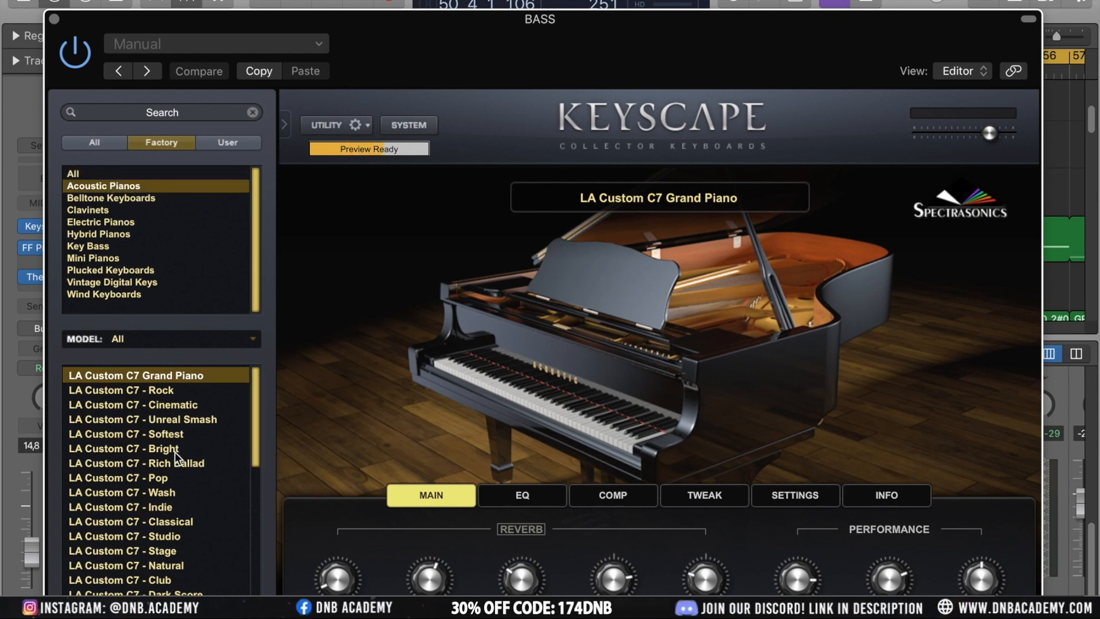
{"action": "scroll", "coordinate": [174, 452], "scroll_direction": "down", "scroll_amount": 10}
{"action": "scroll", "coordinate": [114, 401], "scroll_direction": "down", "scroll_amount": 3}
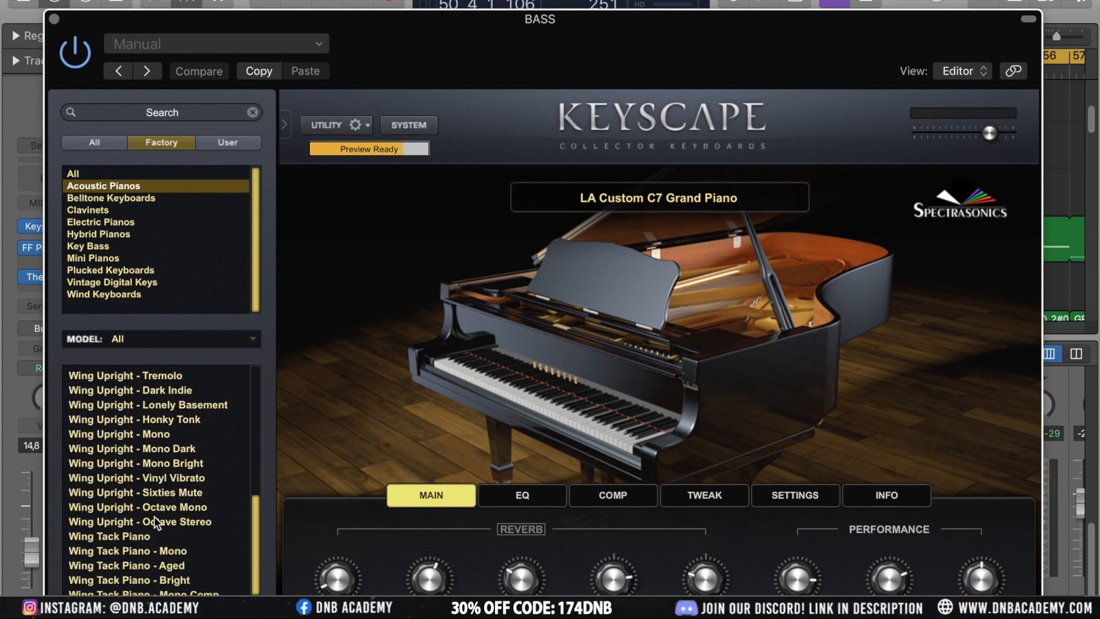
Load the Wing Tack Piano patch, dismiss the load notice, and scroll the patch list
{"action": "left_click", "coordinate": [120, 535]}
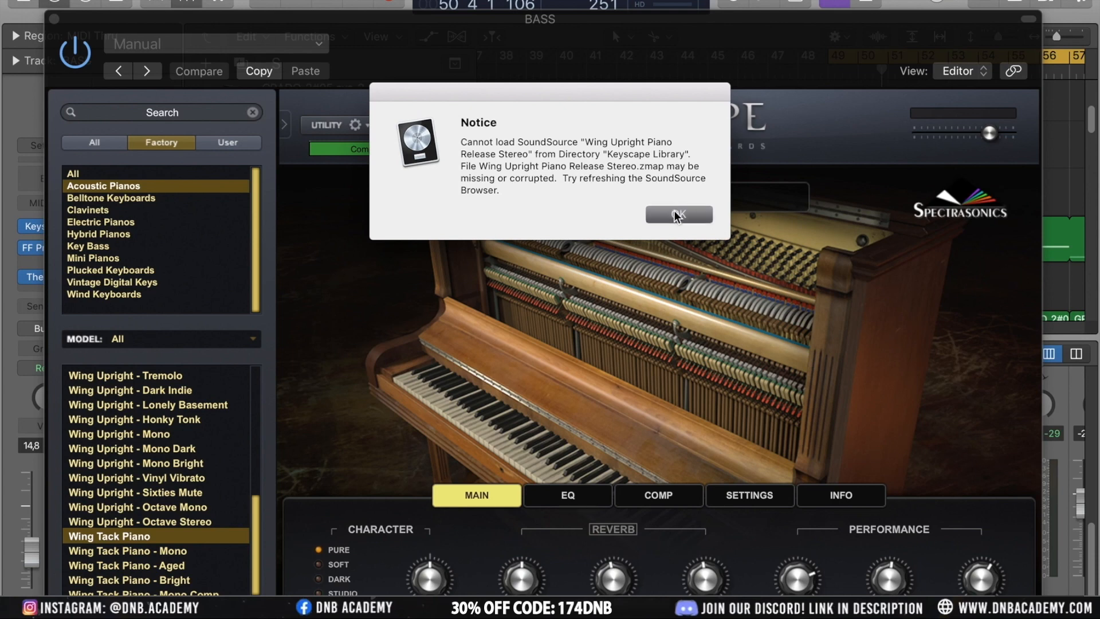
{"action": "left_click", "coordinate": [676, 215]}
{"action": "scroll", "coordinate": [165, 427], "scroll_direction": "down", "scroll_amount": 4}
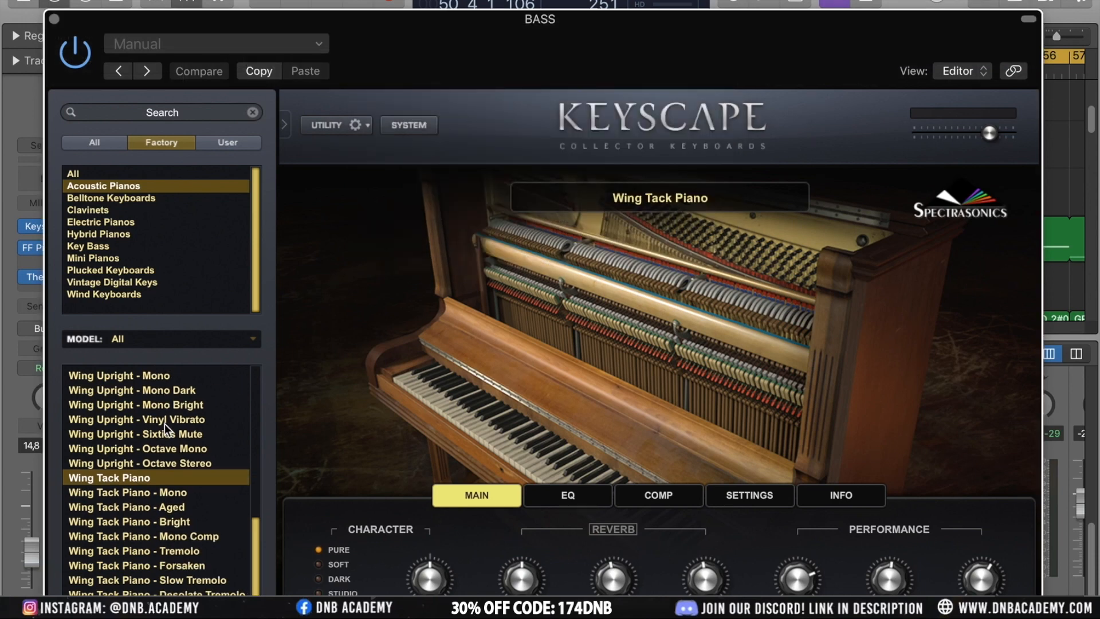
{"action": "scroll", "coordinate": [164, 424], "scroll_direction": "up", "scroll_amount": 10}
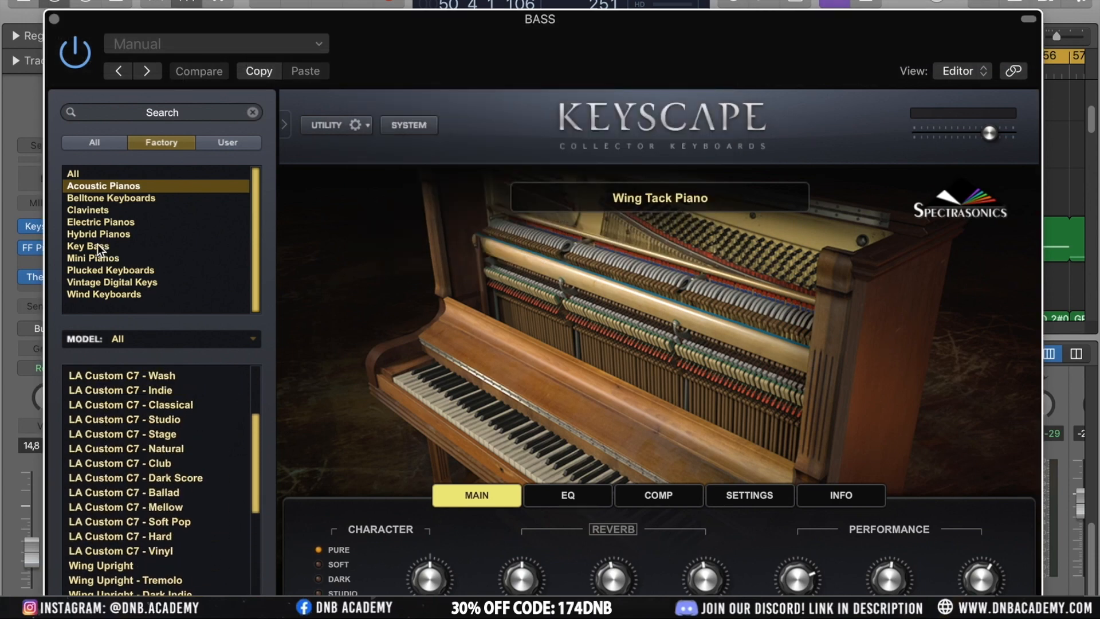
Filter by Electric Pianos, load Rhodes - LA Custom, and close the plugin window
{"action": "left_click", "coordinate": [100, 222]}
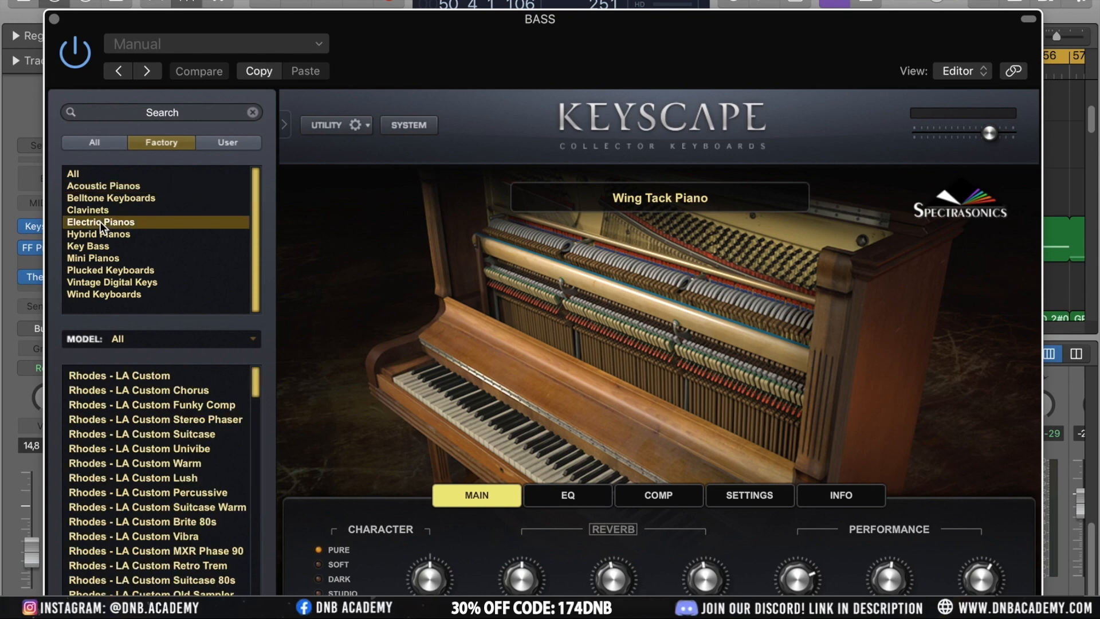
{"action": "left_click", "coordinate": [138, 374]}
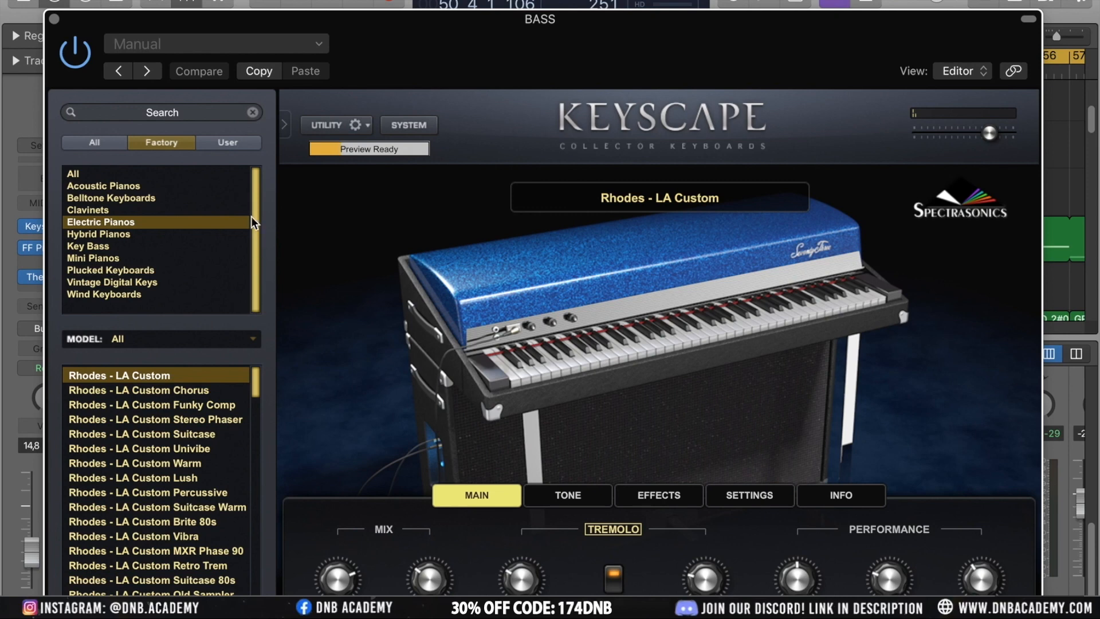
{"action": "left_click", "coordinate": [54, 20]}
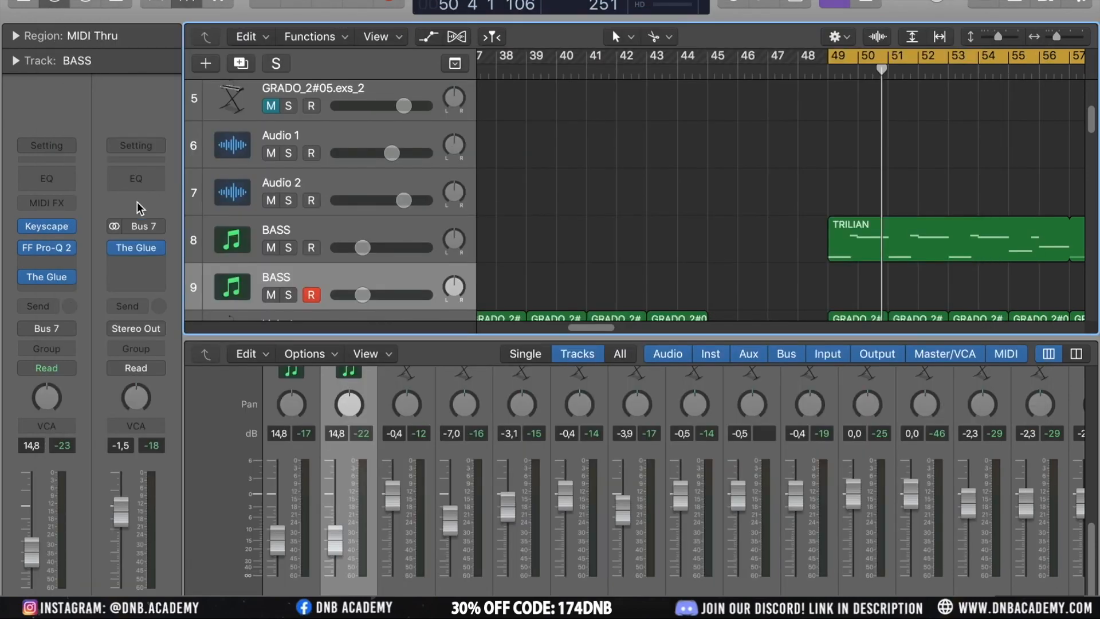
Replace Keyscape with Omnisphere on the duplicate BASS track's instrument slot
{"action": "mouse_move", "coordinate": [71, 231]}
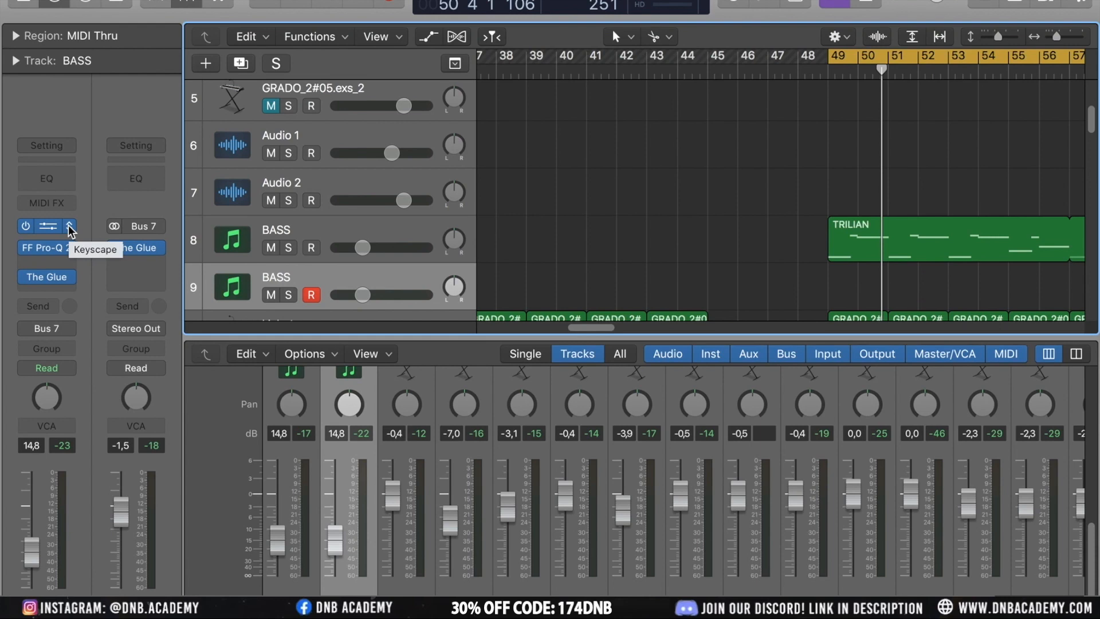
{"action": "left_click", "coordinate": [70, 229]}
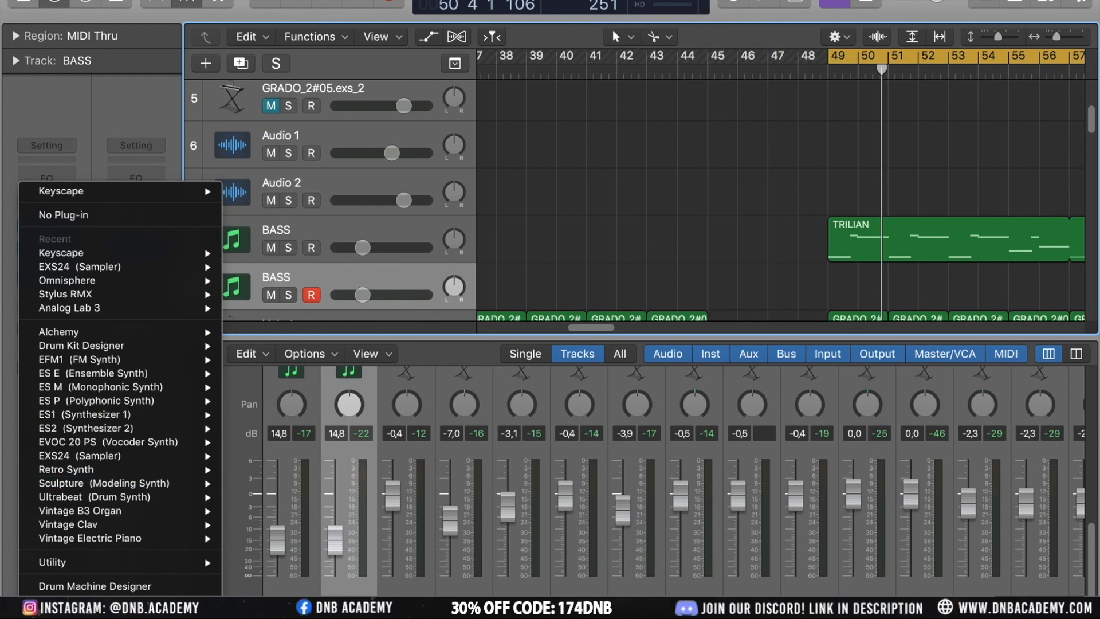
{"action": "mouse_move", "coordinate": [114, 602]}
{"action": "mouse_move", "coordinate": [363, 583]}
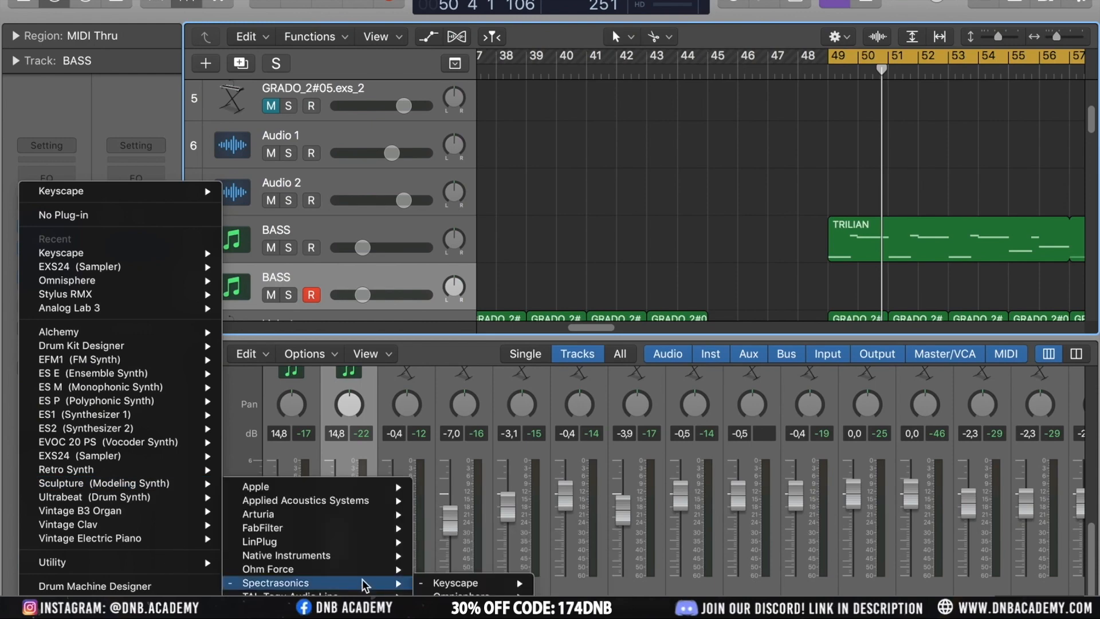
{"action": "mouse_move", "coordinate": [476, 596]}
{"action": "left_click", "coordinate": [569, 596]}
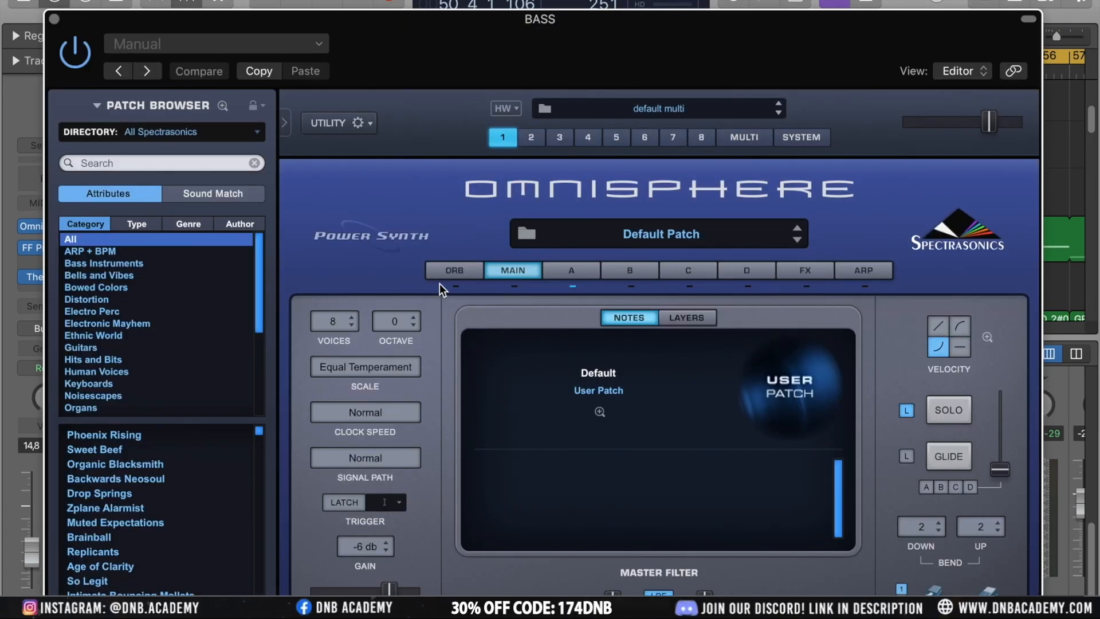
Audition Kick Me and Snare Me from Electro Perc, then load Nautilus Caves from Noisescapes in Omnisphere
{"action": "left_click", "coordinate": [119, 311]}
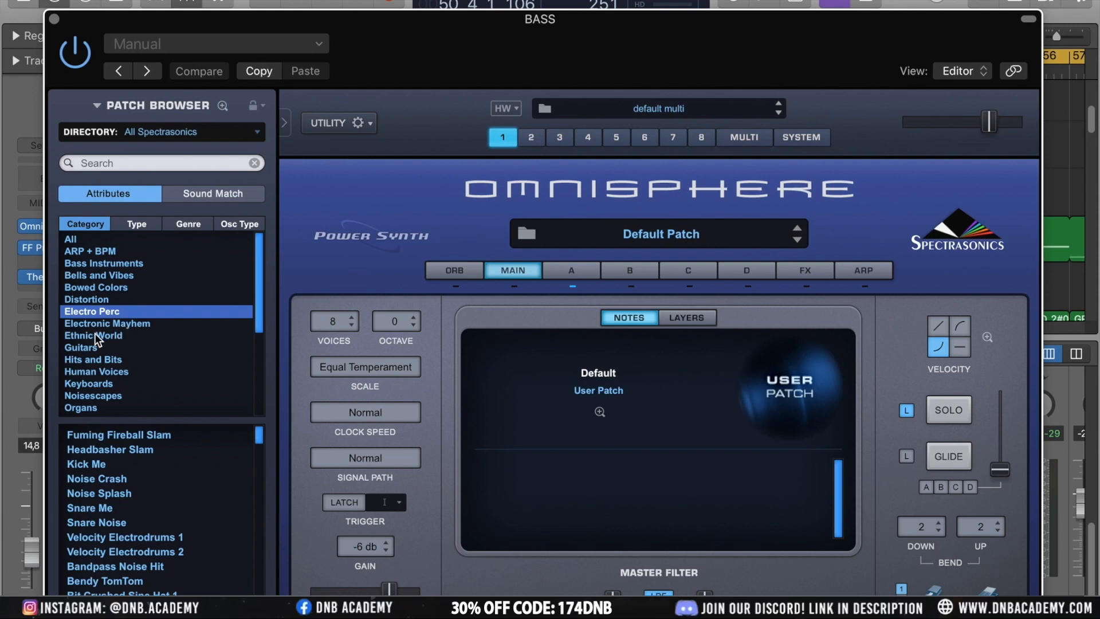
{"action": "left_click", "coordinate": [104, 462]}
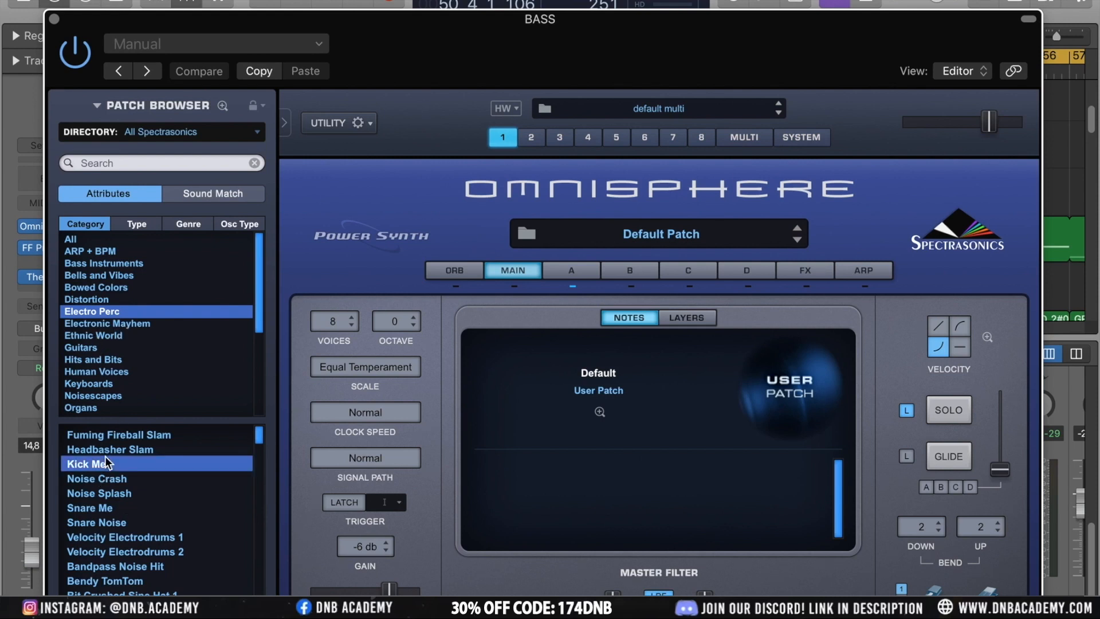
{"action": "left_click", "coordinate": [138, 510]}
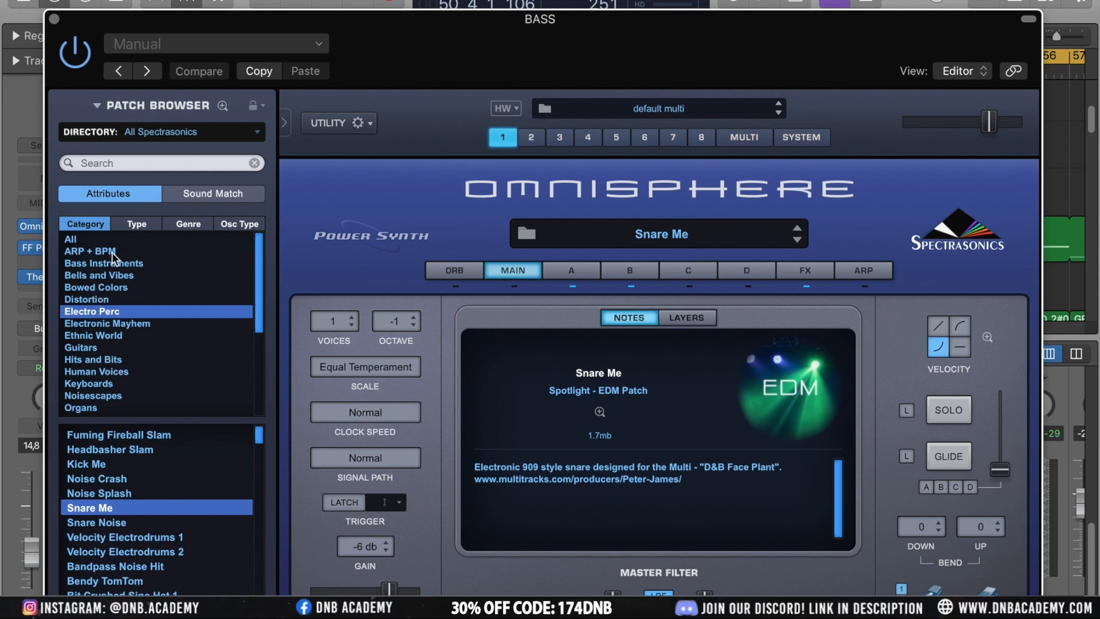
{"action": "left_click", "coordinate": [92, 395]}
{"action": "left_click", "coordinate": [118, 501]}
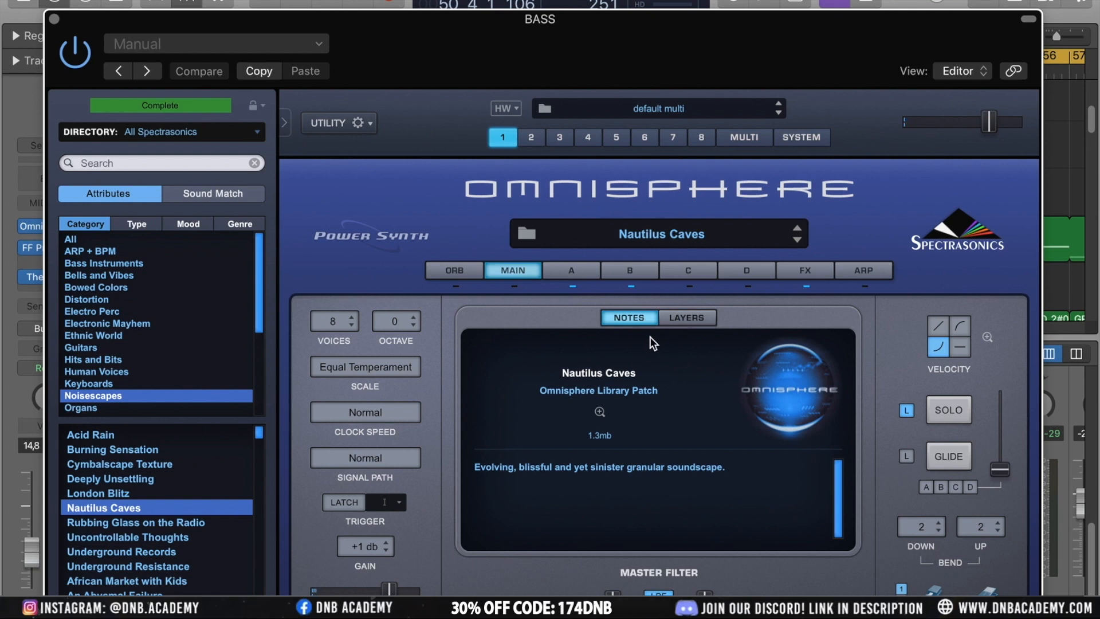
View the Nautilus Caves patch's A, B and FX pages, then close the Omnisphere window
{"action": "left_click", "coordinate": [571, 271]}
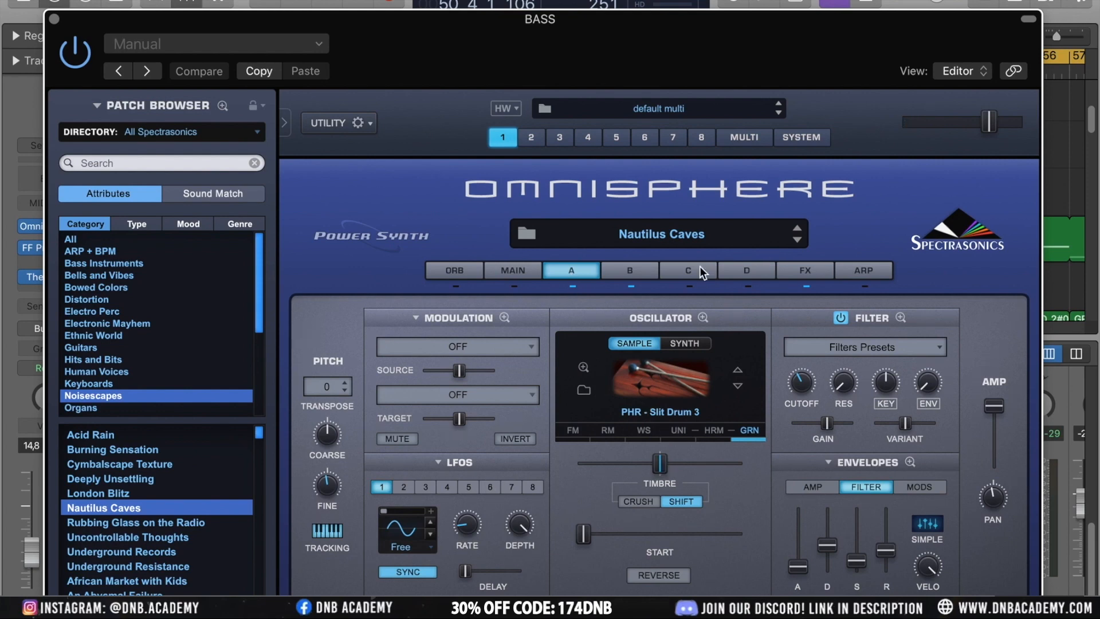
{"action": "left_click", "coordinate": [630, 273]}
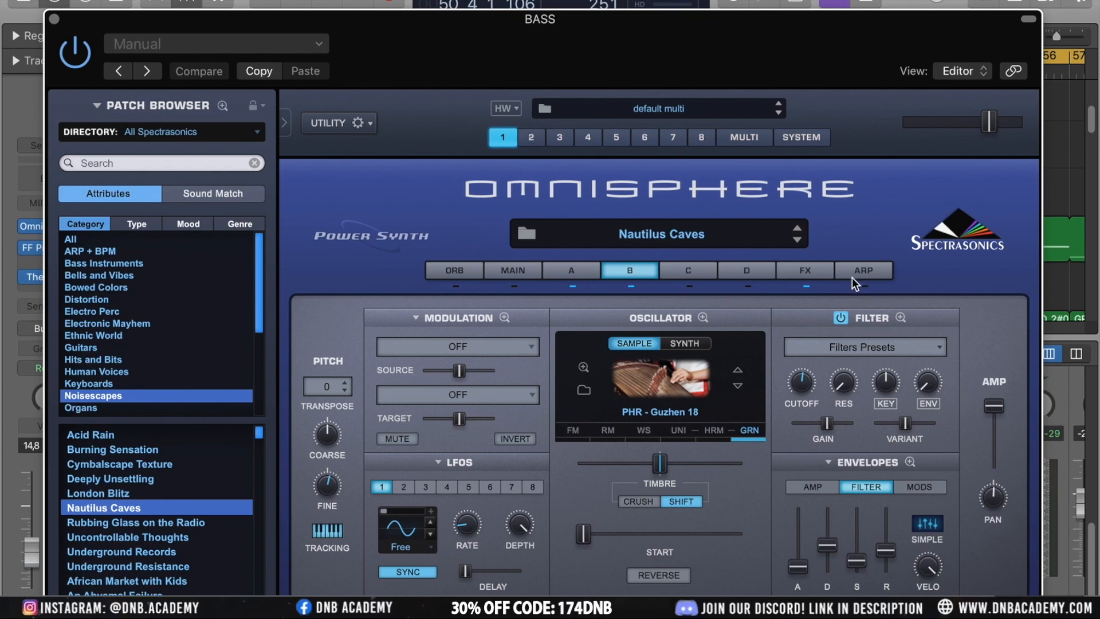
{"action": "left_click", "coordinate": [805, 274]}
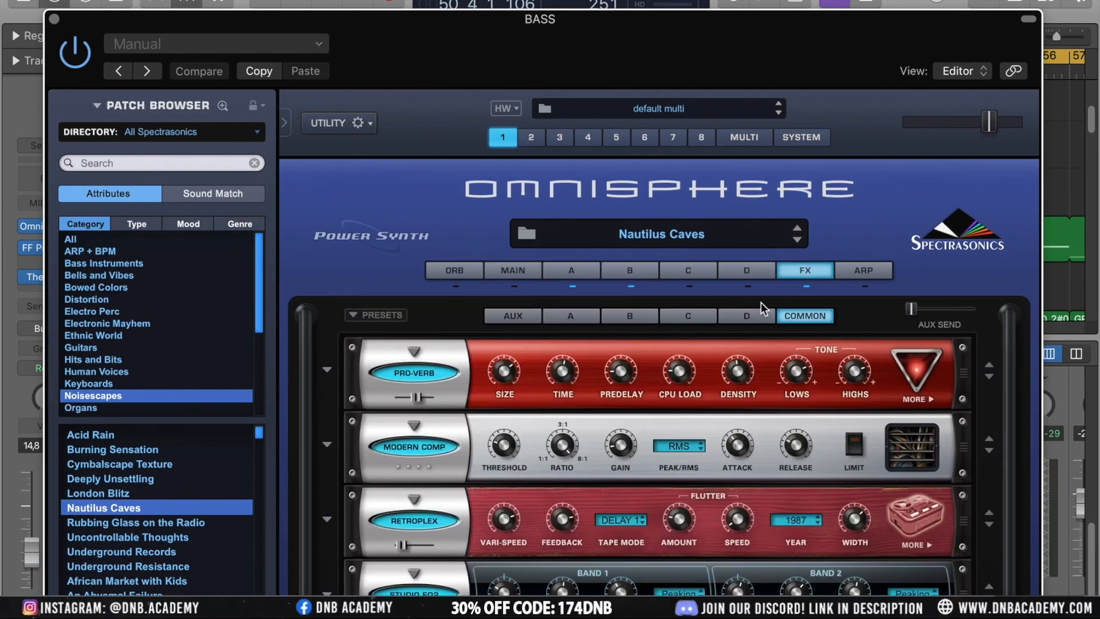
{"action": "left_click", "coordinate": [54, 19]}
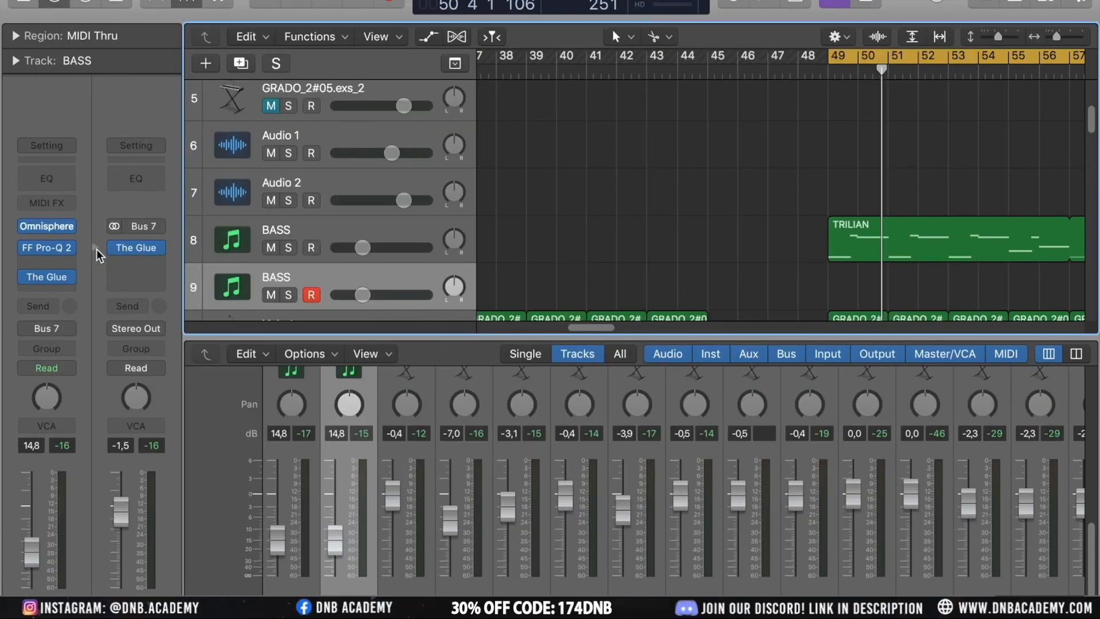
Delete the duplicate BASS track and deselect everything in the arrangement
{"action": "left_click", "coordinate": [339, 235]}
{"action": "left_click", "coordinate": [344, 278]}
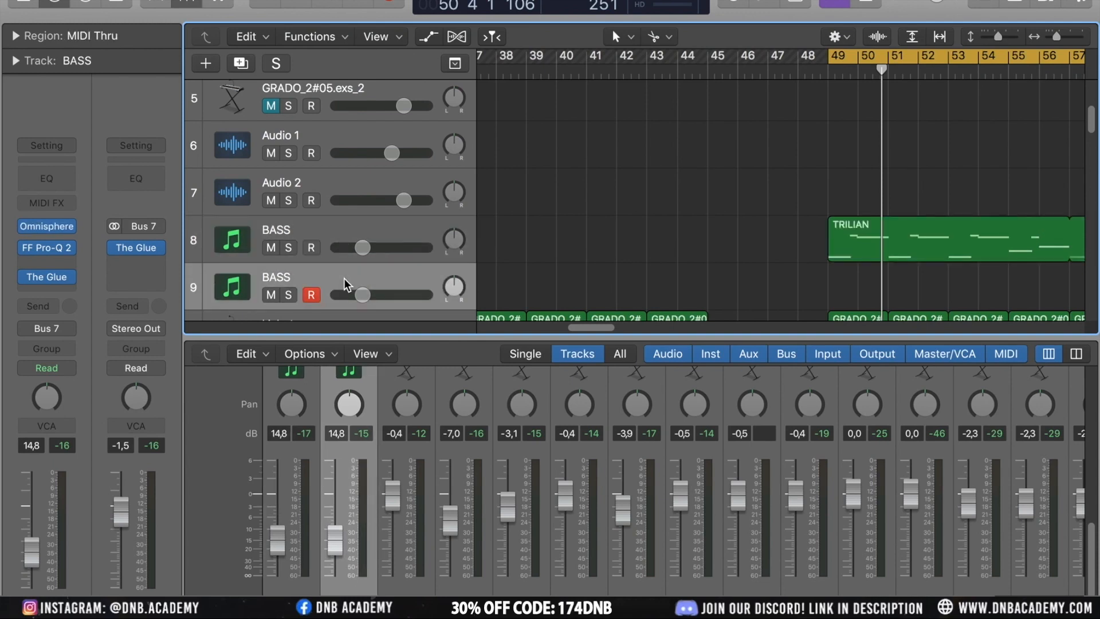
{"action": "key", "text": "super+BackSpace"}
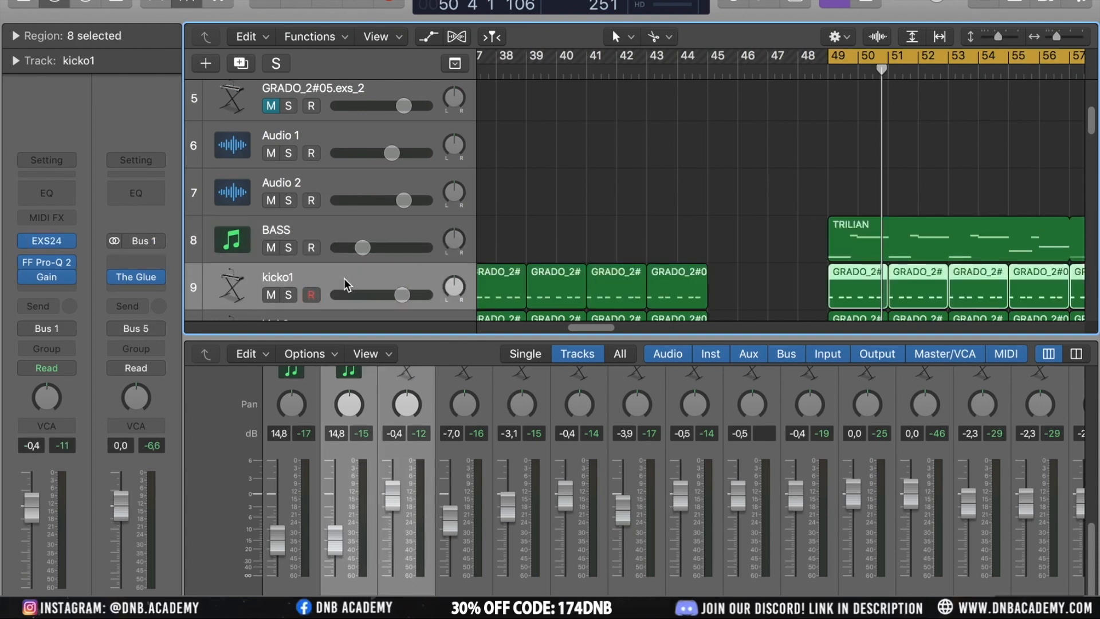
{"action": "left_click", "coordinate": [604, 220]}
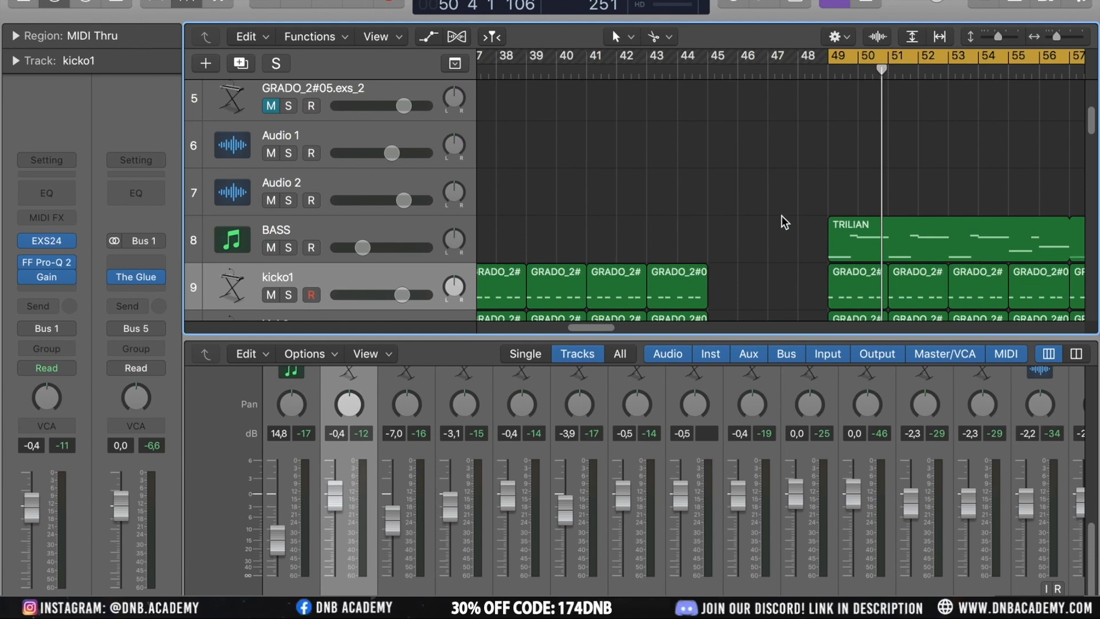
Scroll down the track list to review the vocal and piano tracks
{"action": "scroll", "coordinate": [782, 216], "scroll_direction": "down", "scroll_amount": 10}
{"action": "scroll", "coordinate": [782, 216], "scroll_direction": "down", "scroll_amount": 5}
{"action": "scroll", "coordinate": [782, 215], "scroll_direction": "up", "scroll_amount": 1}
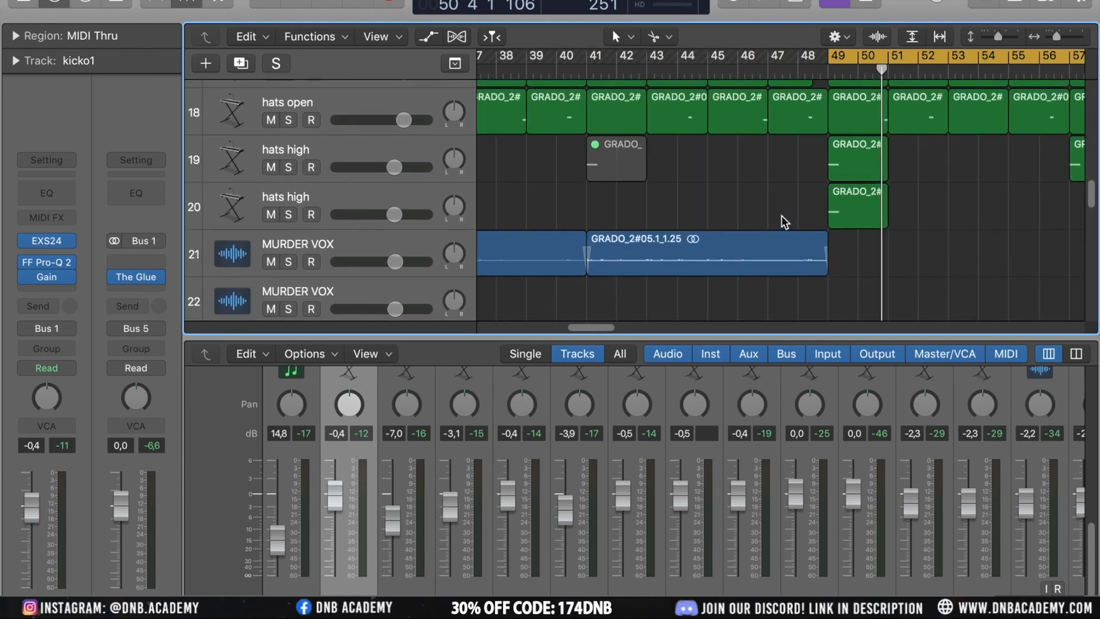
{"action": "scroll", "coordinate": [725, 164], "scroll_direction": "down", "scroll_amount": 5}
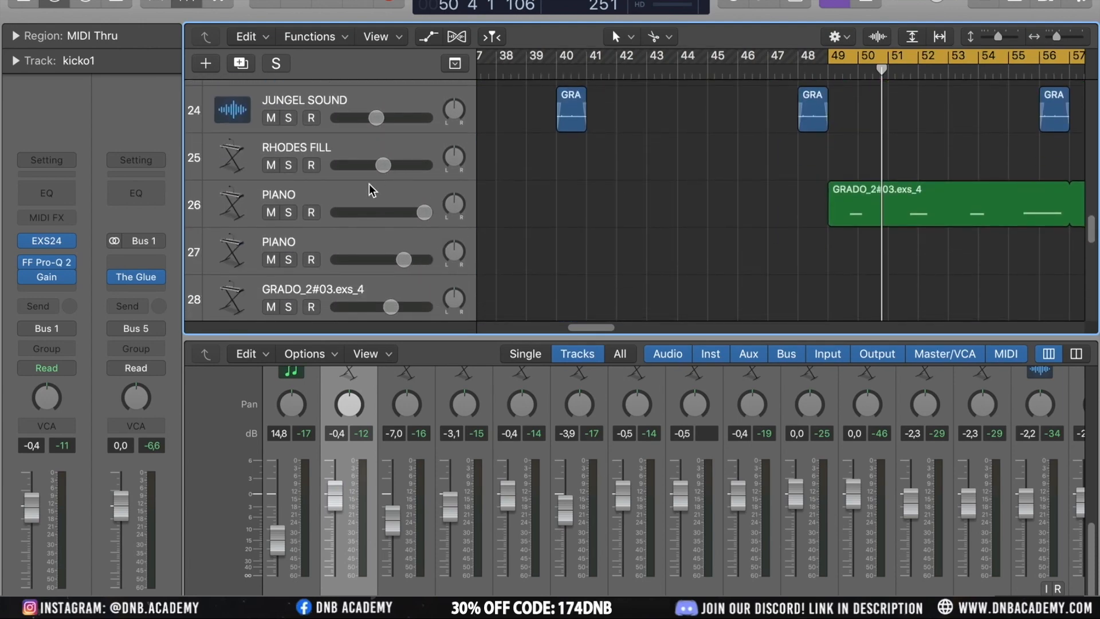
Select the first PIANO track, start playback and zoom out across the arrangement around bar 50
{"action": "left_click", "coordinate": [364, 192]}
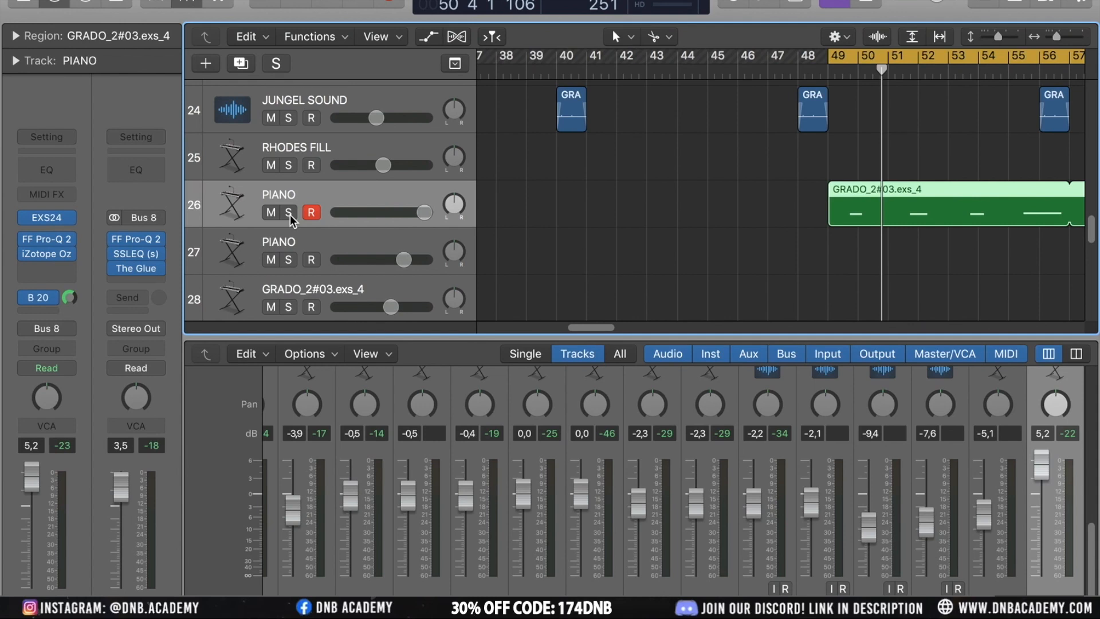
{"action": "key", "text": "space"}
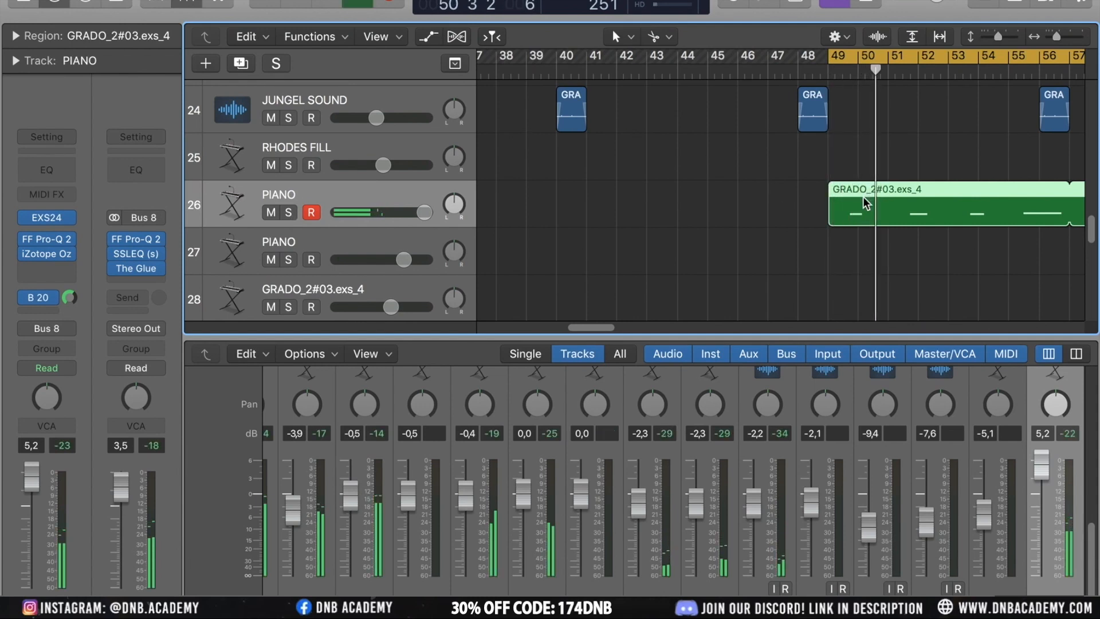
{"action": "key", "text": "super+Left"}
{"action": "key", "text": "super+Left"}
{"action": "key", "text": "super+Left"}
{"action": "scroll", "coordinate": [905, 187], "scroll_direction": "right", "scroll_amount": 1}
{"action": "scroll", "coordinate": [906, 187], "scroll_direction": "right", "scroll_amount": 2}
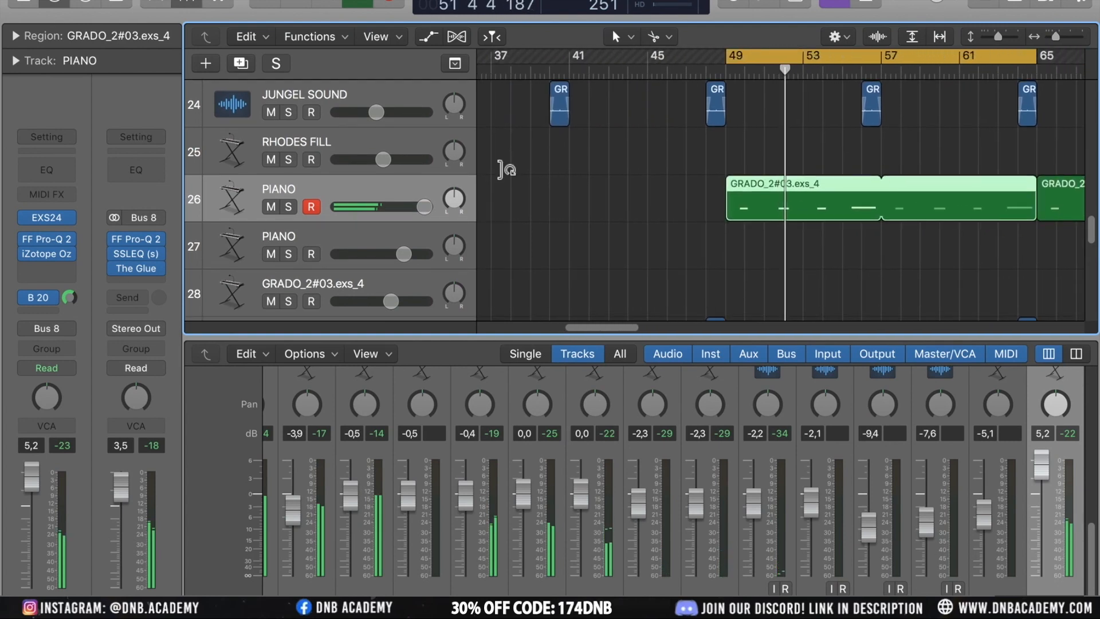
Inspect the PIANO track's Bus 20 send channel, zoom out further and dismiss the system overload alert
{"action": "mouse_move", "coordinate": [50, 294]}
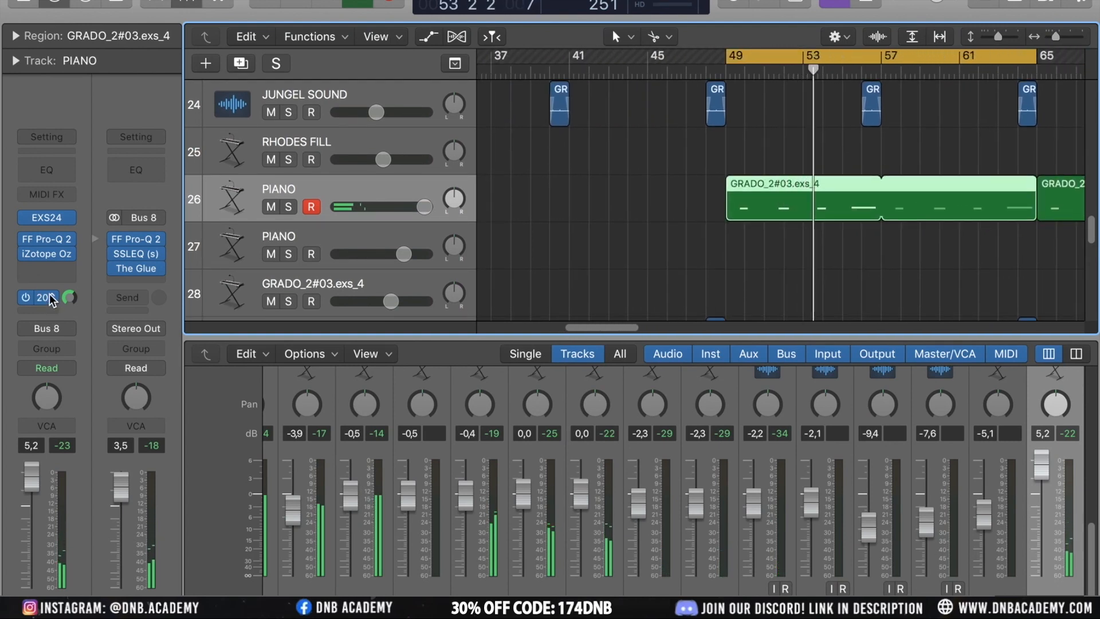
{"action": "left_click", "coordinate": [49, 294]}
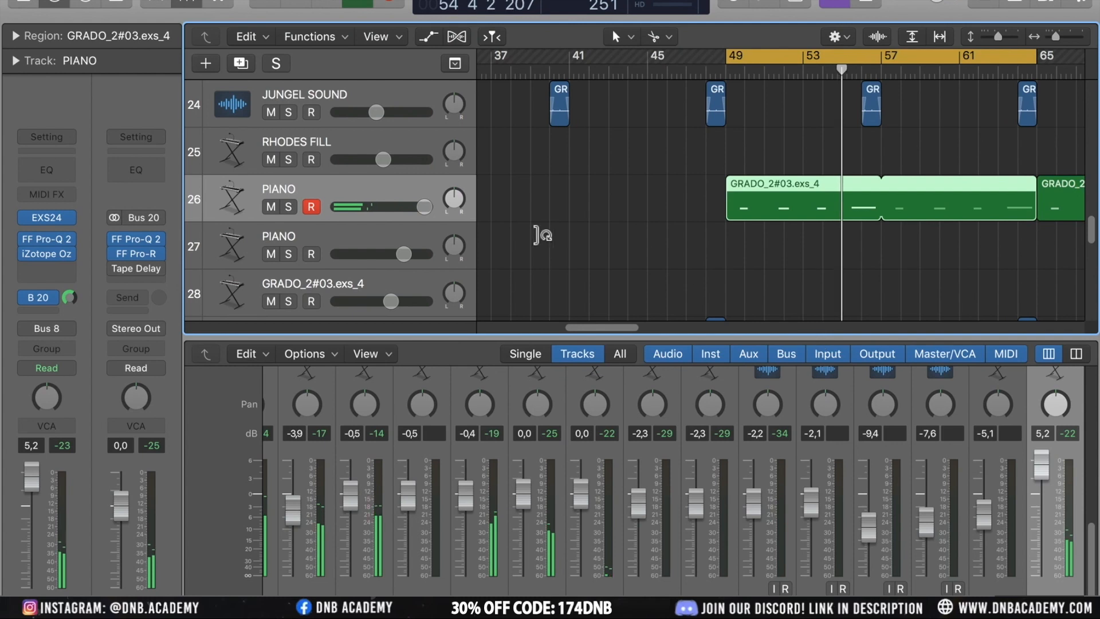
{"action": "scroll", "coordinate": [721, 173], "scroll_direction": "right", "scroll_amount": 4}
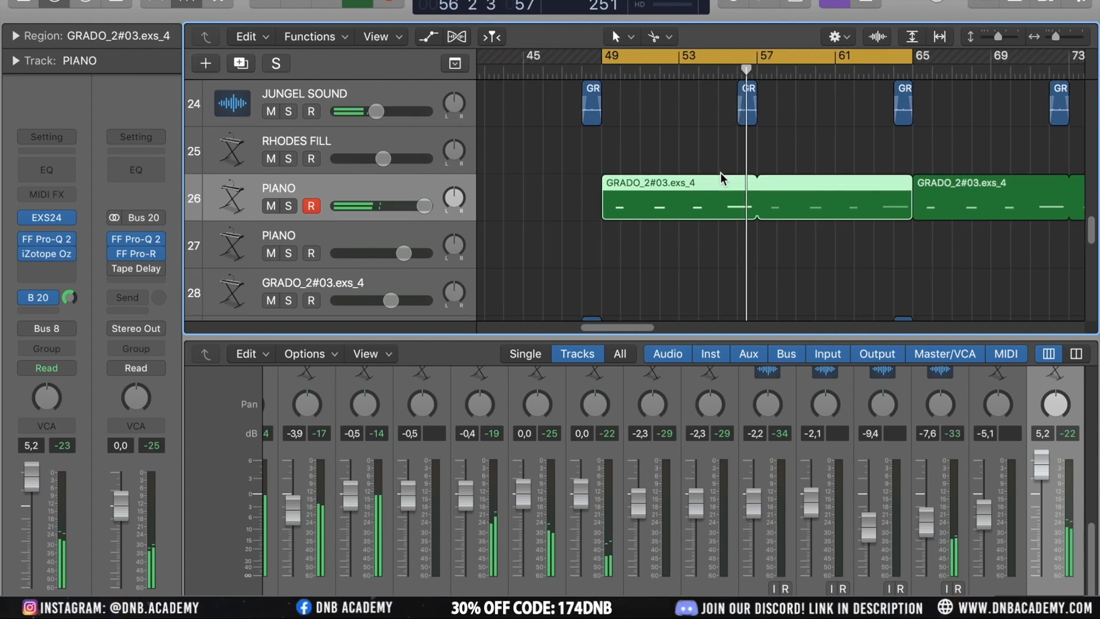
{"action": "left_click", "coordinate": [916, 158], "text": "ctrl+alt"}
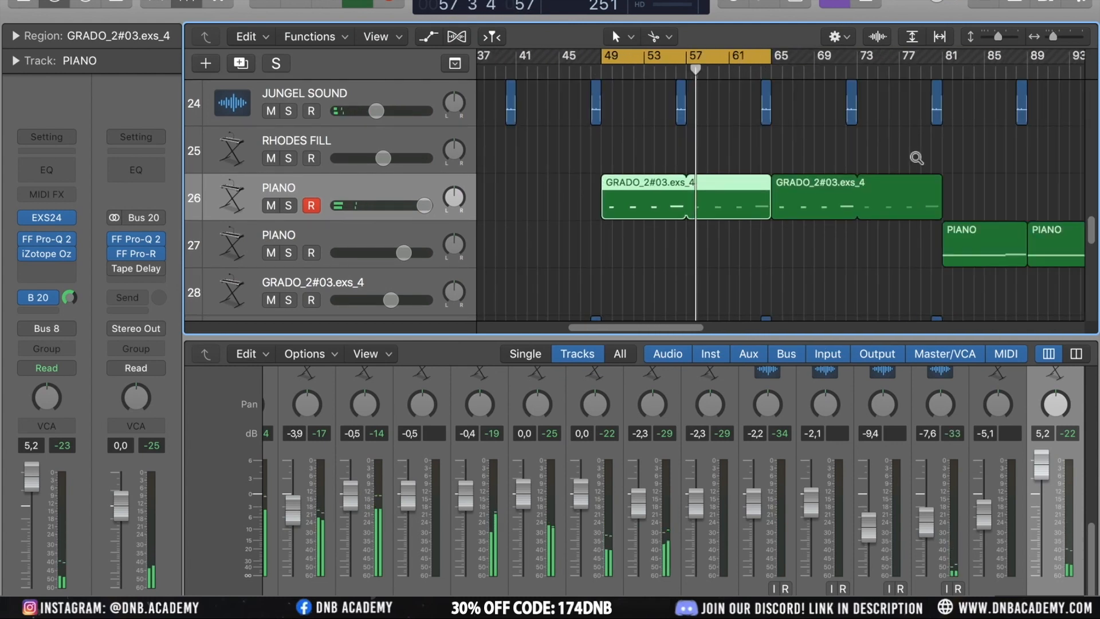
{"action": "scroll", "coordinate": [915, 155], "scroll_direction": "up", "scroll_amount": 2}
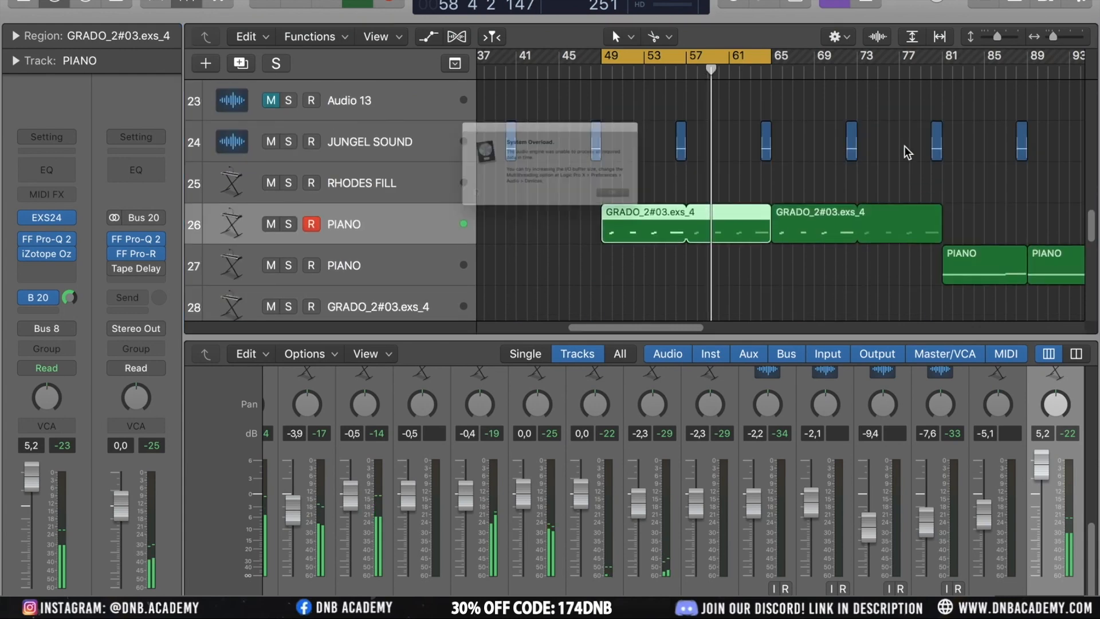
{"action": "left_click", "coordinate": [679, 223]}
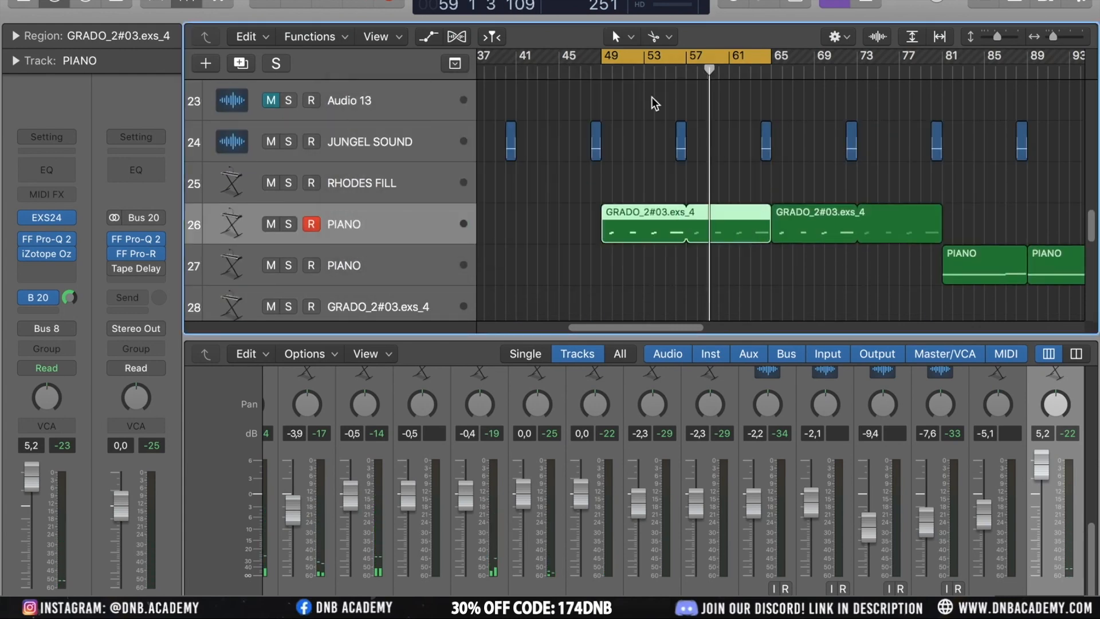
{"action": "left_click", "coordinate": [682, 115]}
Solo the JUNGEL SOUND track, play it from bar 56, then unsolo it
{"action": "left_click", "coordinate": [378, 152]}
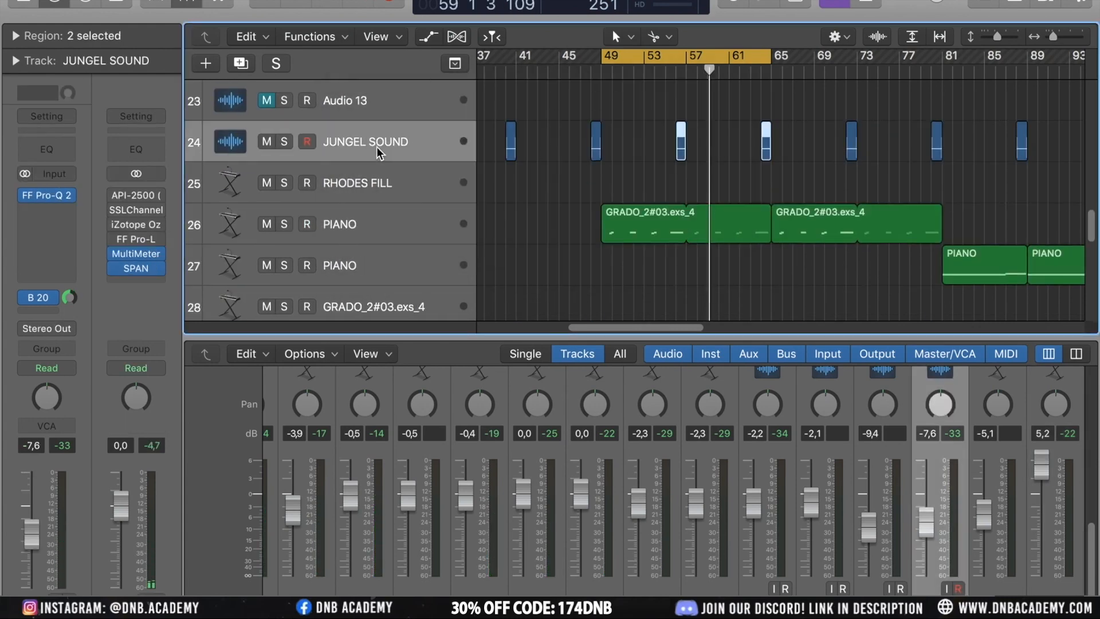
{"action": "left_click", "coordinate": [284, 141]}
{"action": "left_click", "coordinate": [692, 58]}
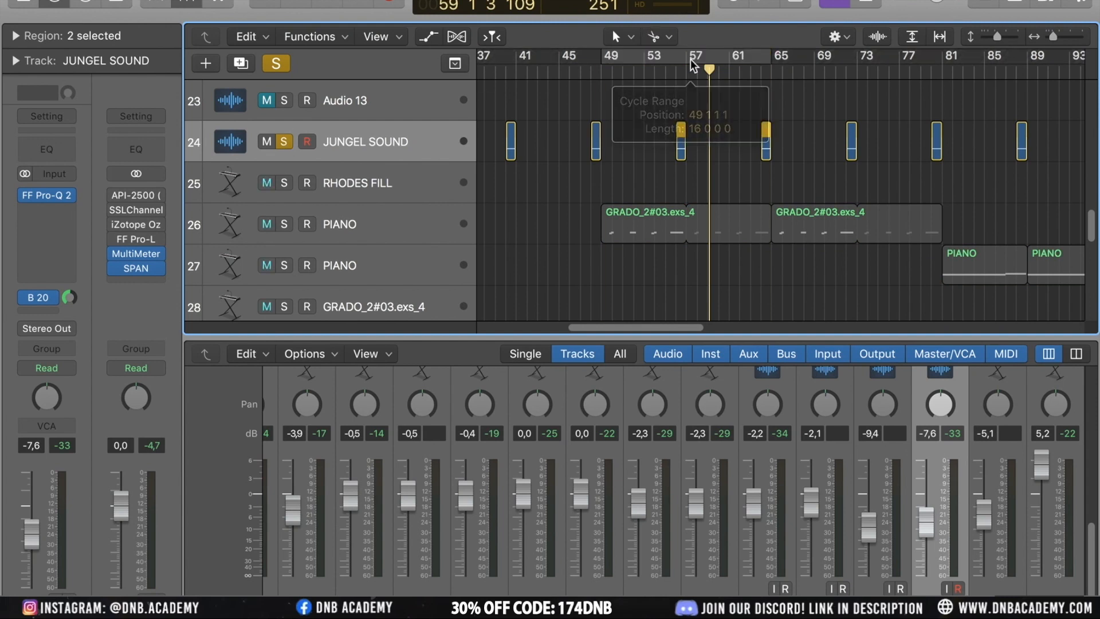
{"action": "left_click", "coordinate": [674, 73]}
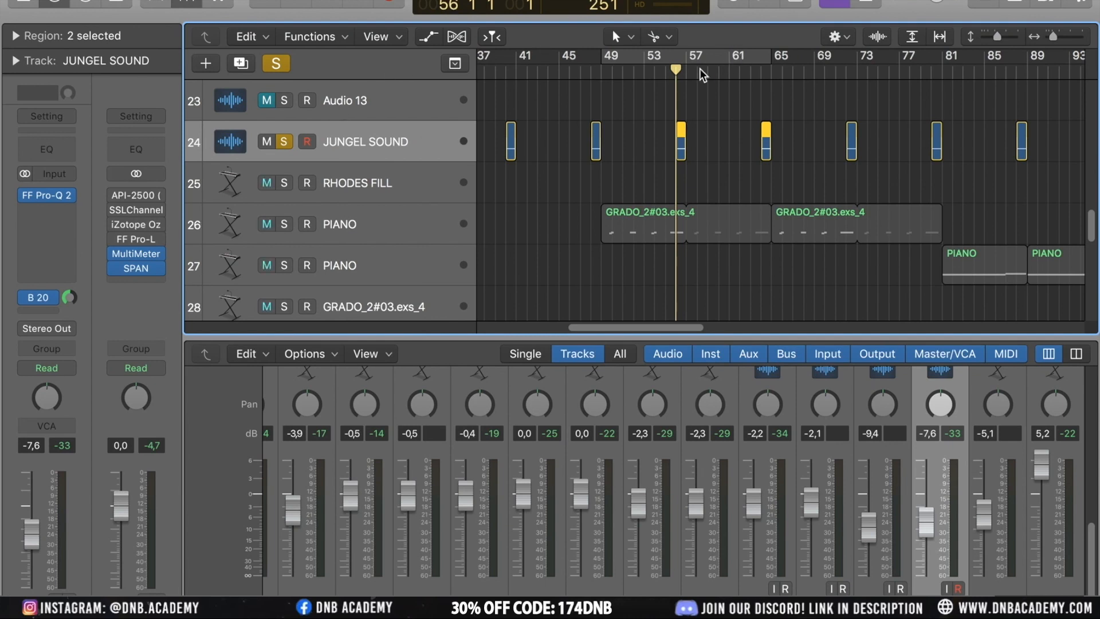
{"action": "left_click", "coordinate": [666, 78]}
{"action": "key", "text": "space"}
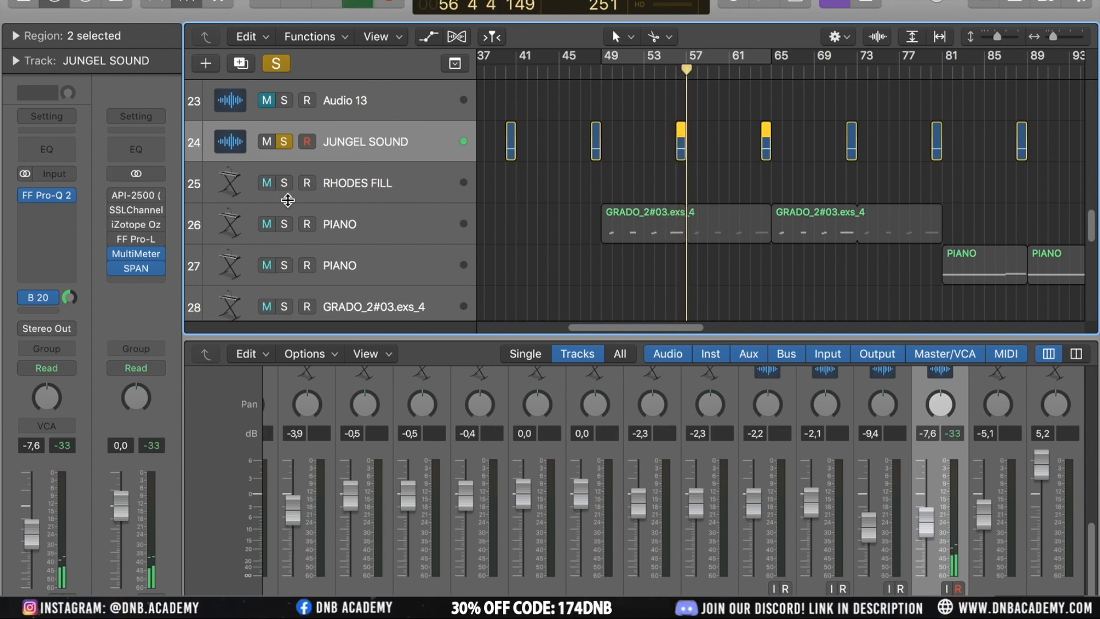
{"action": "left_click", "coordinate": [284, 141]}
Solo the REV PIANO track, play it from bar 48, then unsolo it
{"action": "scroll", "coordinate": [563, 184], "scroll_direction": "down", "scroll_amount": 5}
{"action": "scroll", "coordinate": [562, 184], "scroll_direction": "up", "scroll_amount": 2}
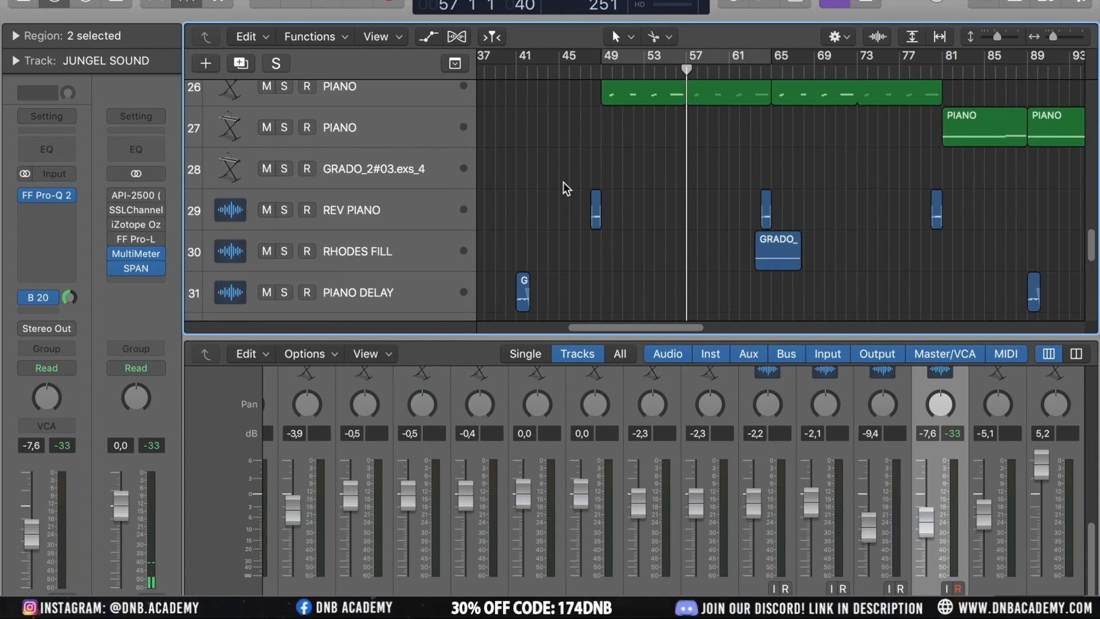
{"action": "left_click", "coordinate": [388, 223]}
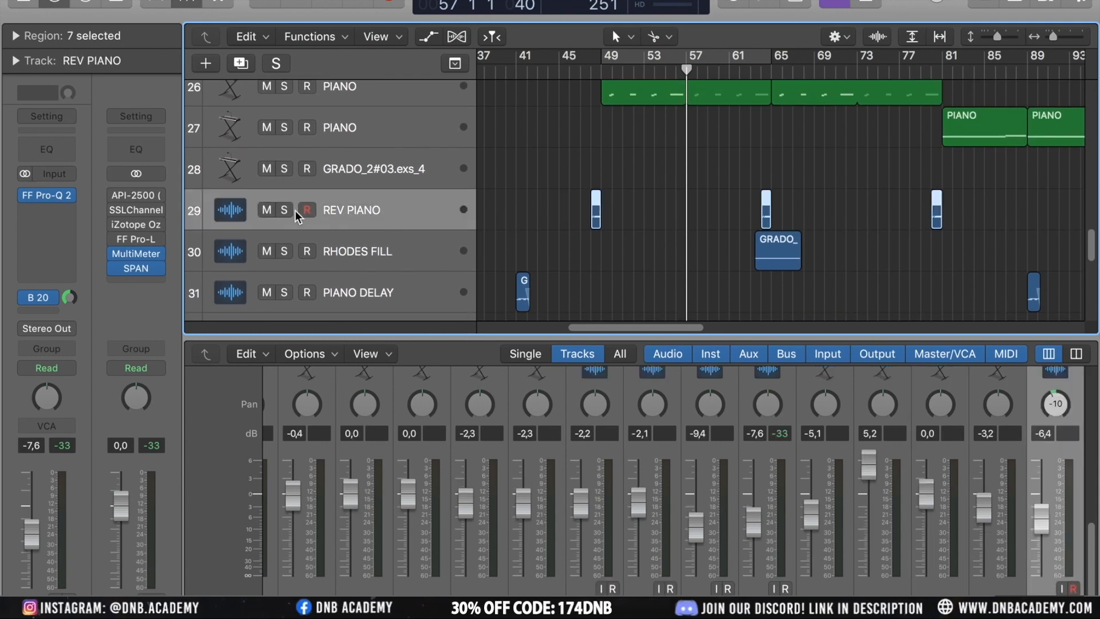
{"action": "left_click", "coordinate": [283, 210]}
{"action": "left_click", "coordinate": [586, 72]}
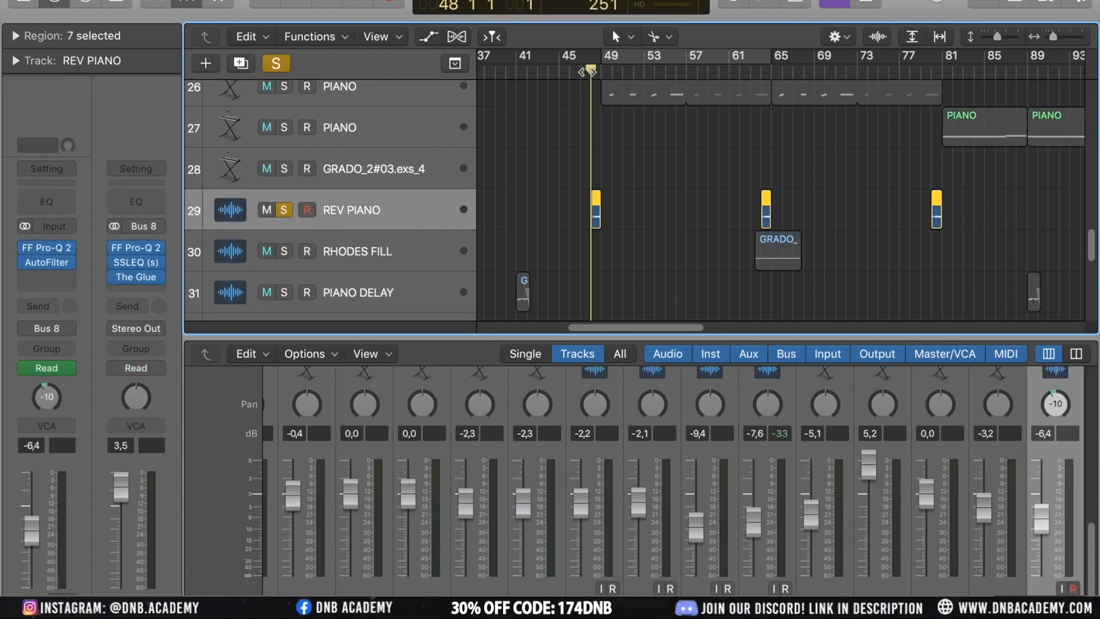
{"action": "key", "text": "space"}
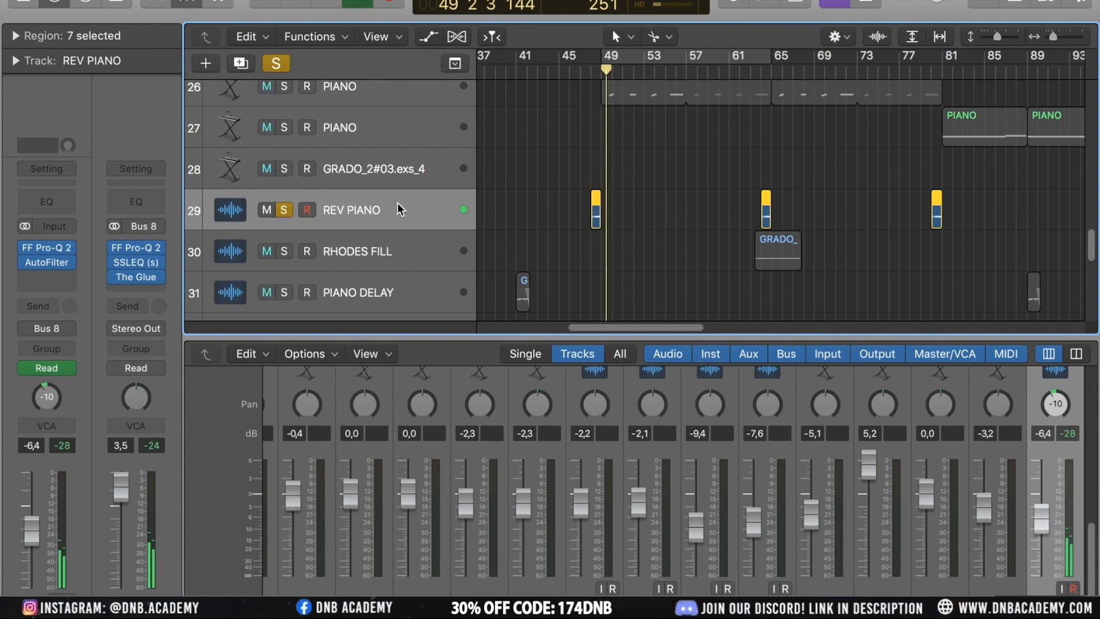
{"action": "left_click", "coordinate": [284, 209]}
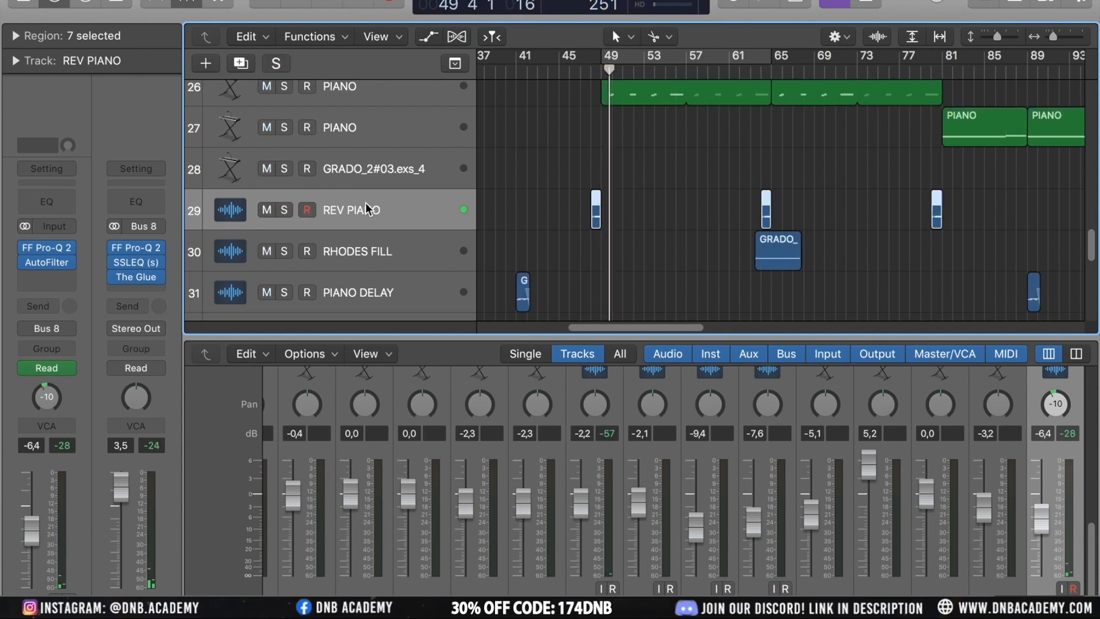
Open a REV PIANO region in the audio file editor, browse its Functions menu, then close the editor
{"action": "left_click", "coordinate": [524, 167]}
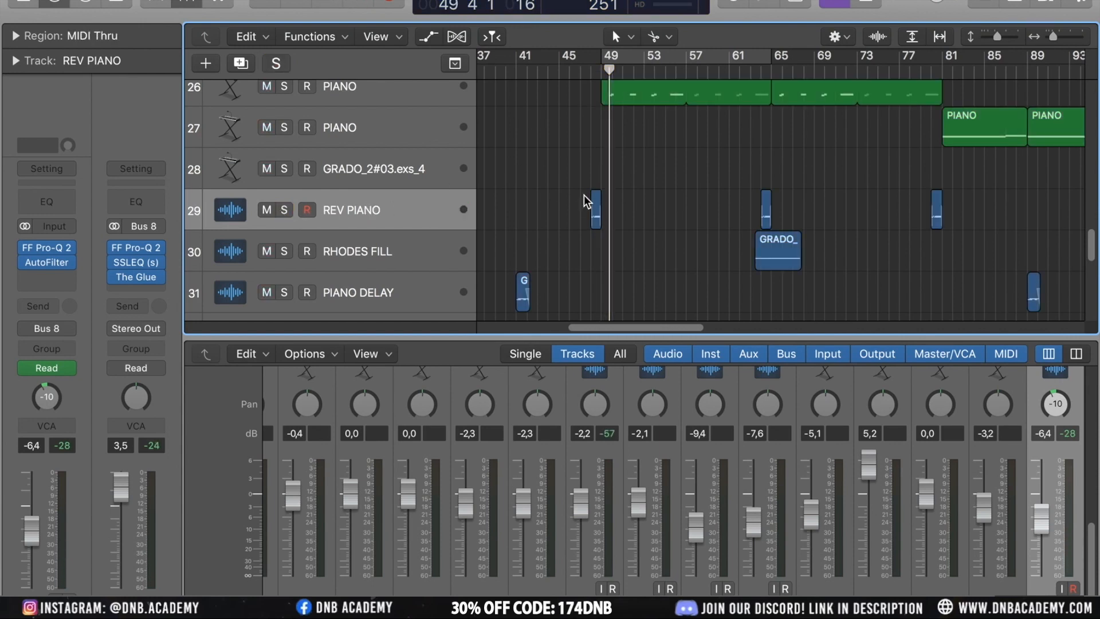
{"action": "double_click", "coordinate": [596, 211]}
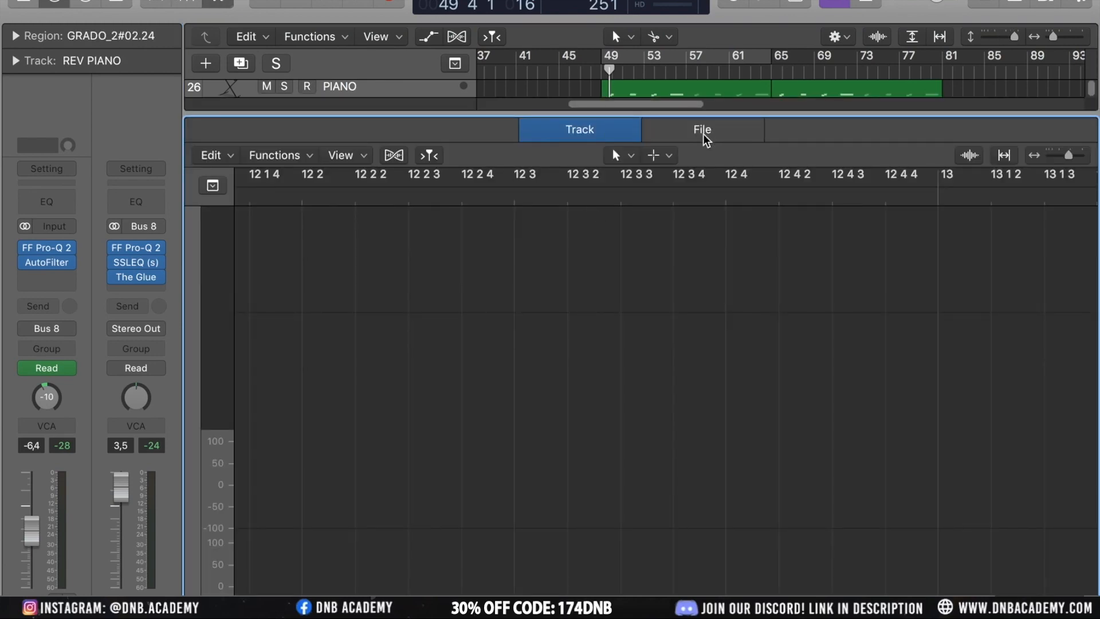
{"action": "left_click", "coordinate": [706, 139]}
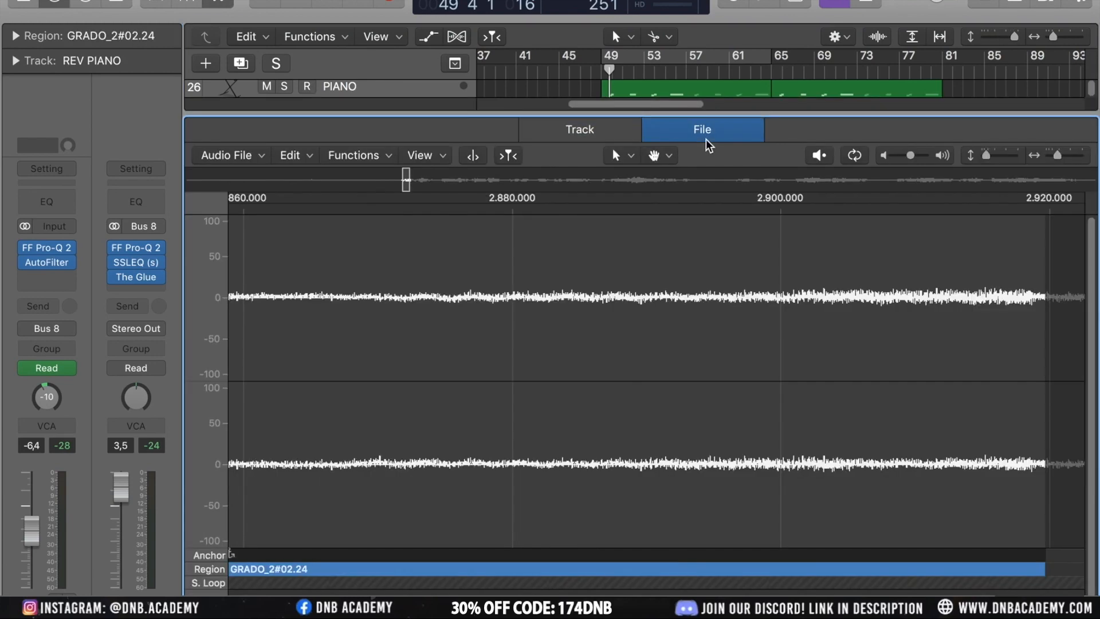
{"action": "left_click", "coordinate": [295, 159]}
{"action": "left_click", "coordinate": [355, 154]}
{"action": "left_click", "coordinate": [355, 154]}
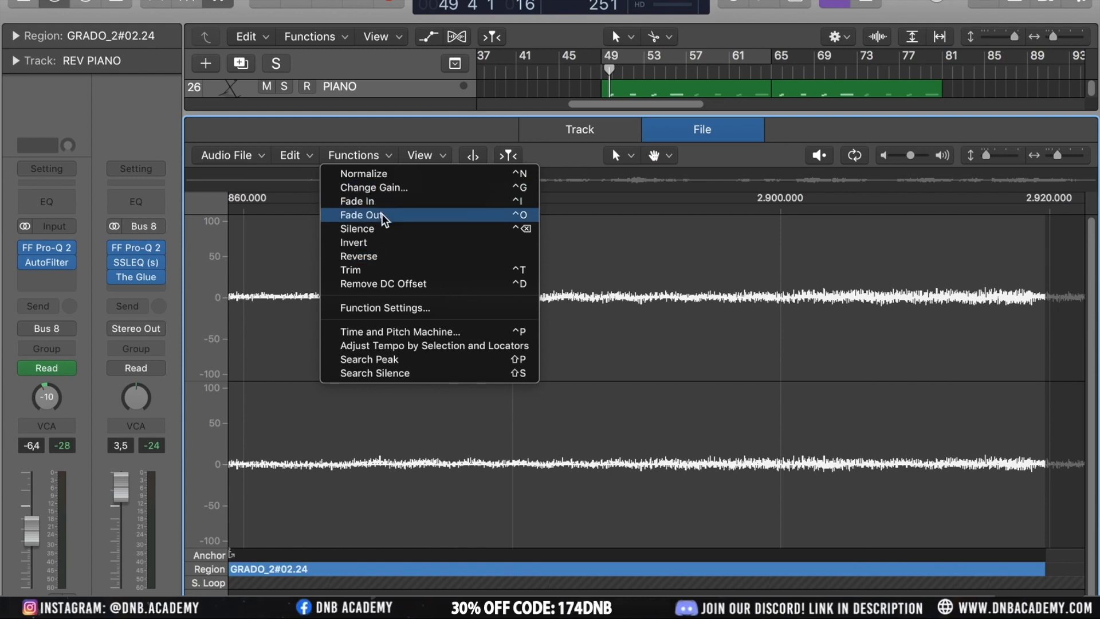
{"action": "left_click", "coordinate": [312, 140]}
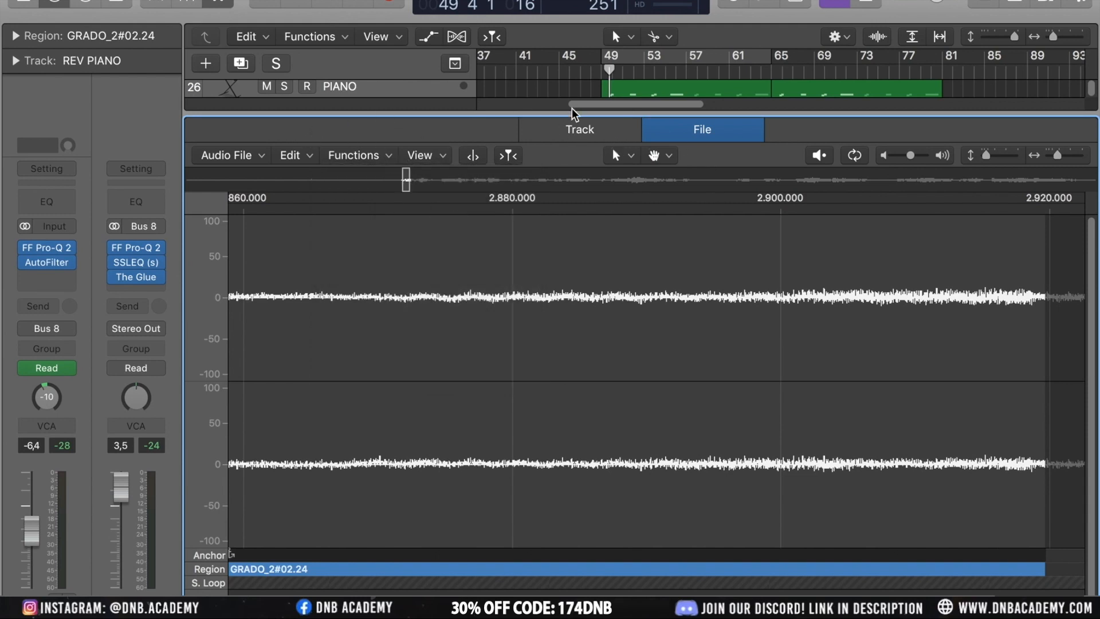
{"action": "key", "text": "e"}
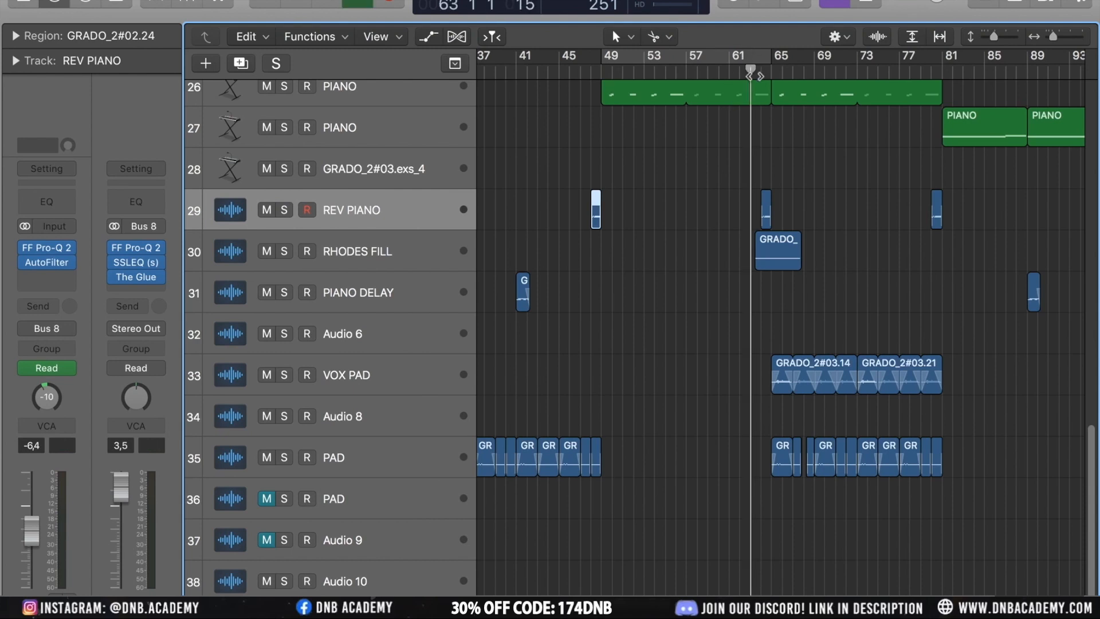
Solo the RHODES FILL track, play it from bar 63, then unsolo it
{"action": "left_click", "coordinate": [367, 260]}
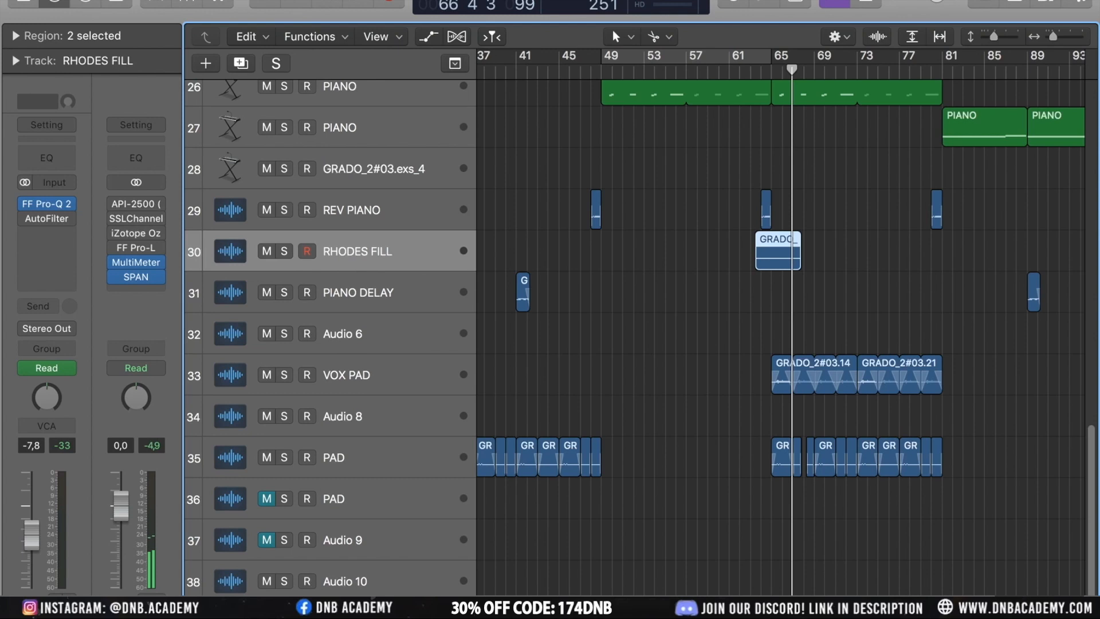
{"action": "key", "text": "s"}
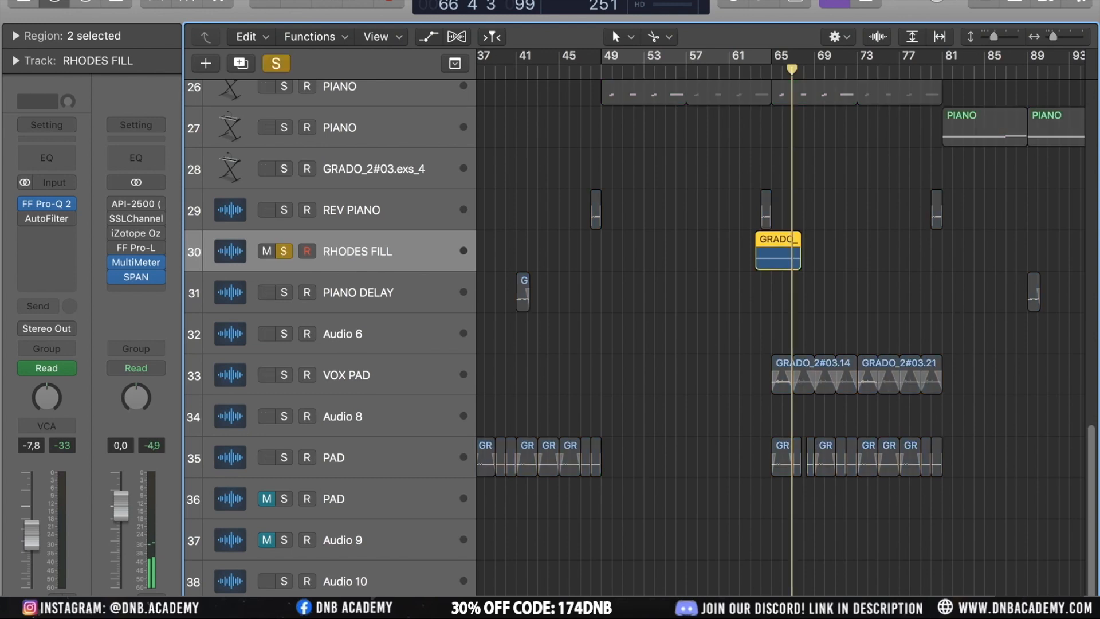
{"action": "left_click", "coordinate": [748, 72]}
{"action": "key", "text": "space"}
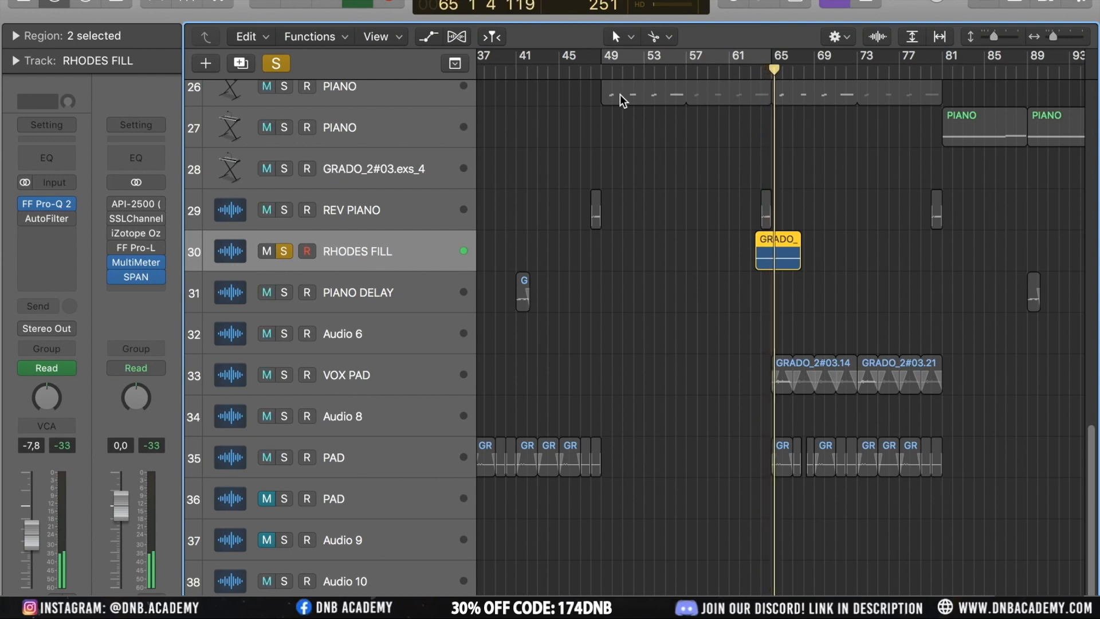
{"action": "left_click", "coordinate": [287, 254]}
Open and close the RHODES FILL track's FF Pro-Q 2 insert, then replay from bar 63
{"action": "mouse_move", "coordinate": [135, 211]}
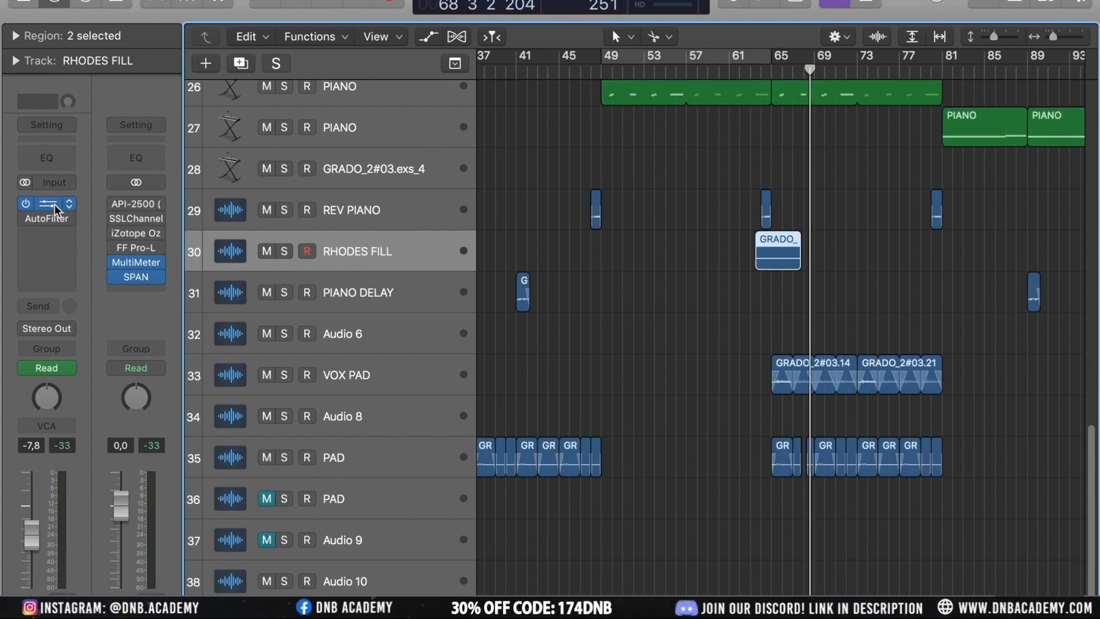
{"action": "left_click", "coordinate": [54, 205]}
{"action": "left_click", "coordinate": [55, 19]}
{"action": "left_click", "coordinate": [754, 70]}
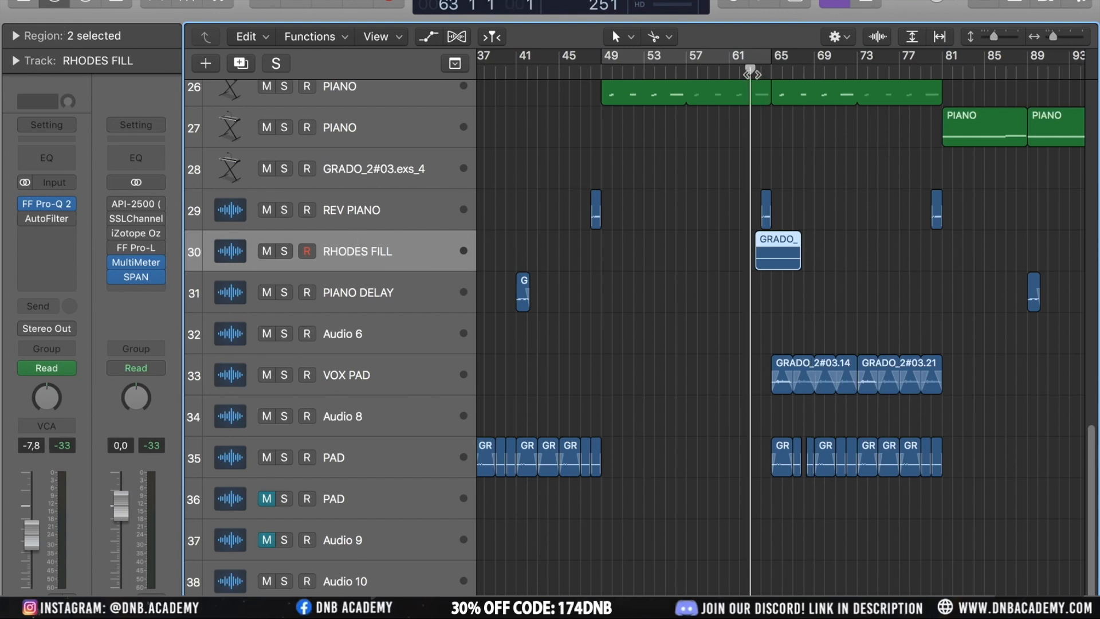
{"action": "key", "text": "space"}
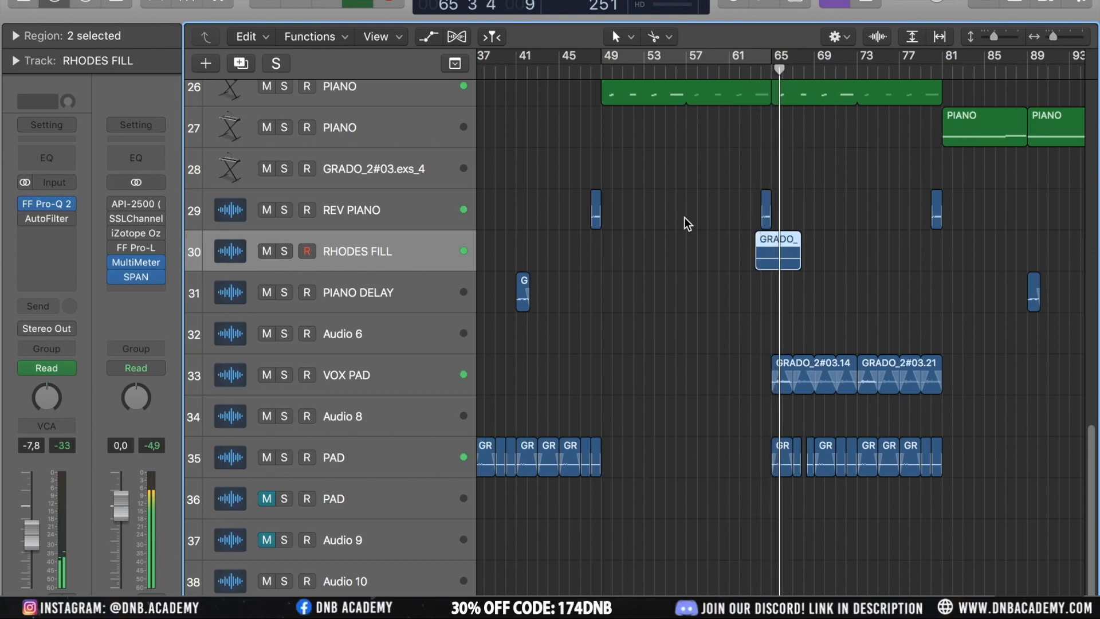
Select and solo the VOX PAD track during playback, zooming in on its regions
{"action": "left_click", "coordinate": [661, 236]}
{"action": "left_click", "coordinate": [695, 255], "text": "ctrl+alt"}
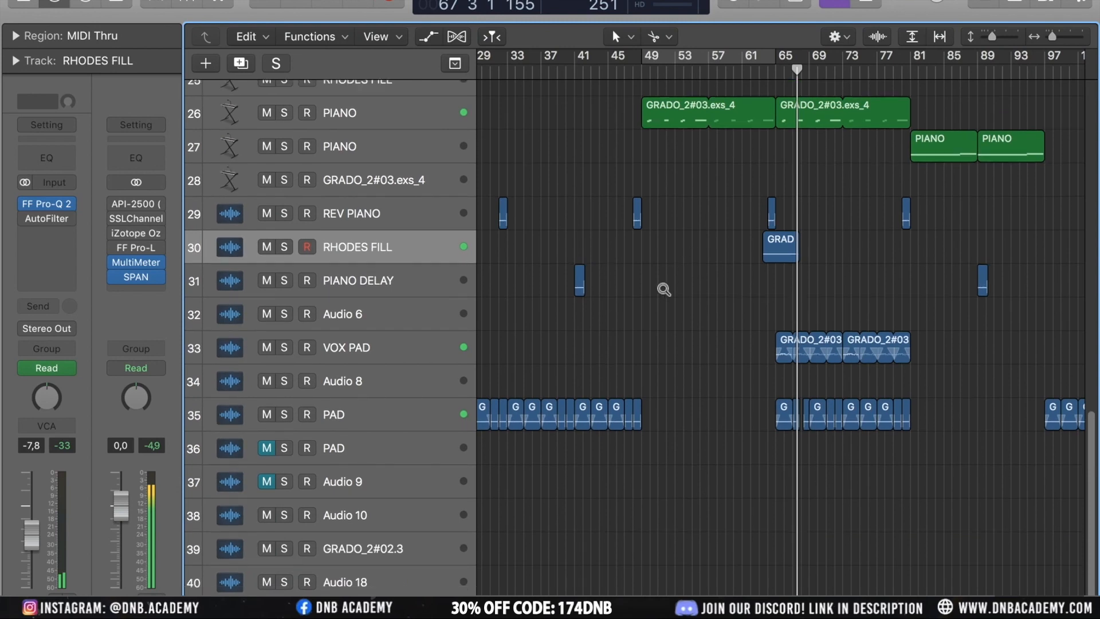
{"action": "left_click", "coordinate": [768, 241]}
{"action": "left_click", "coordinate": [659, 317]}
{"action": "left_click", "coordinate": [391, 348]}
{"action": "left_click", "coordinate": [639, 319]}
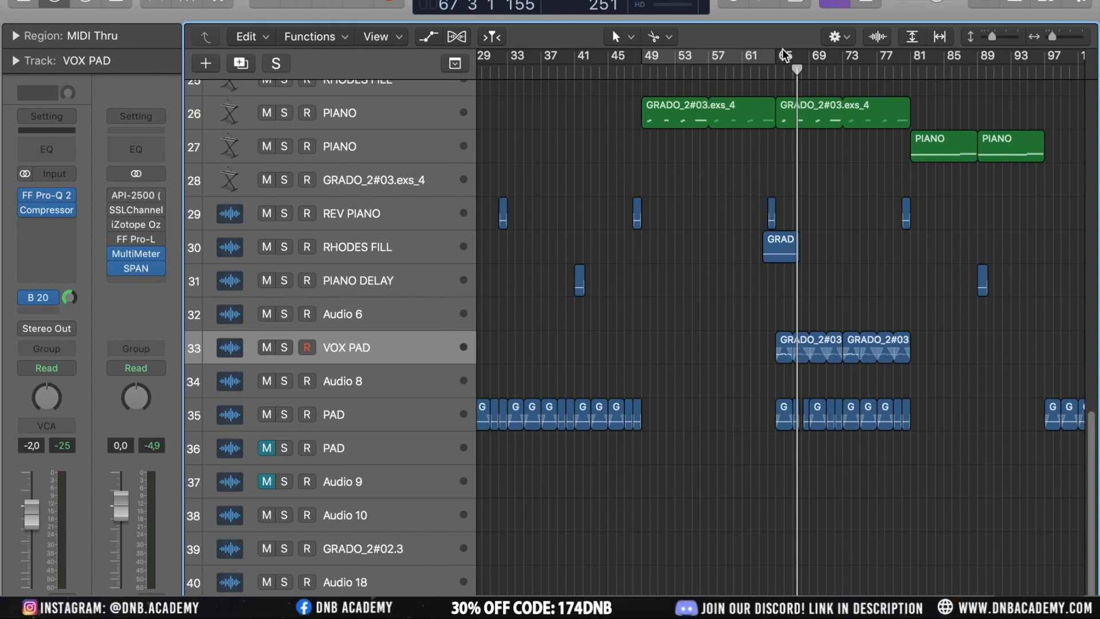
{"action": "key", "text": "space"}
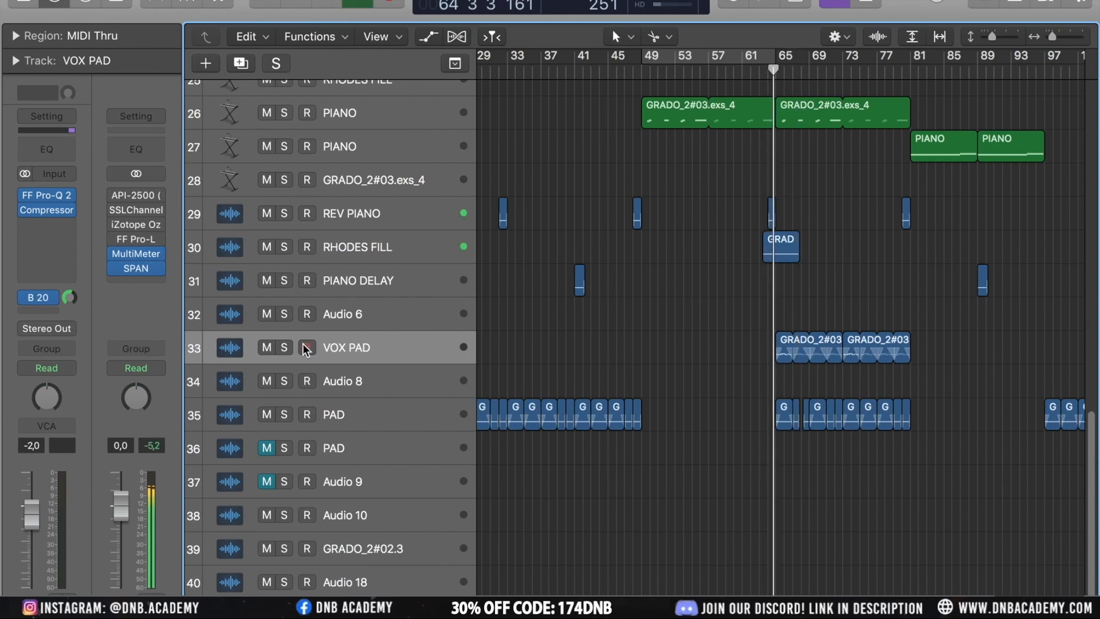
{"action": "left_click", "coordinate": [286, 348]}
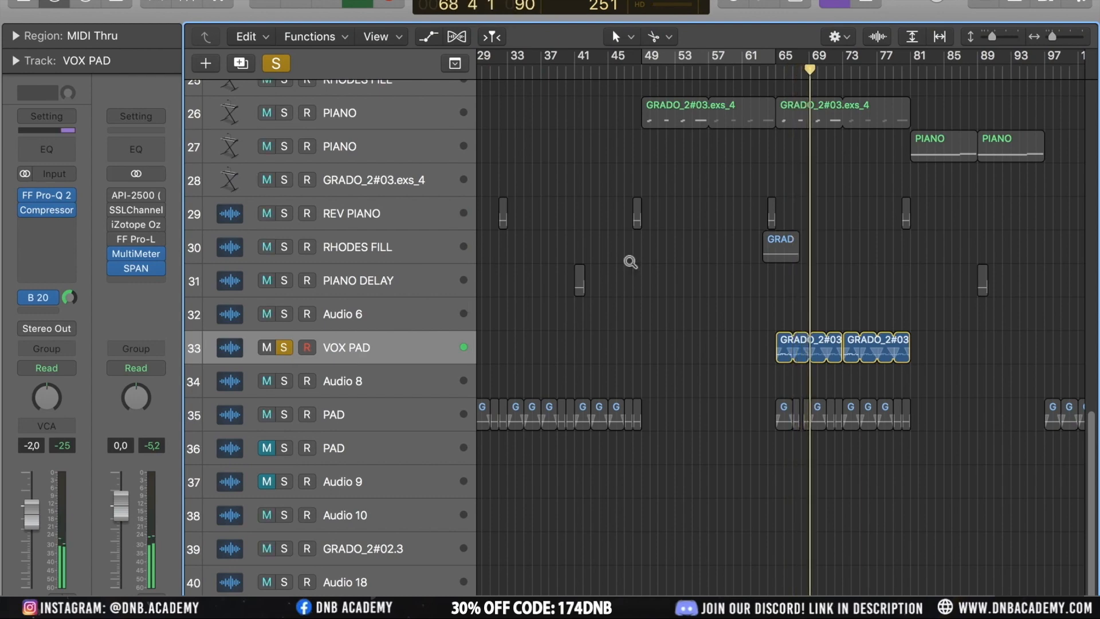
{"action": "scroll", "coordinate": [631, 262], "scroll_direction": "up", "scroll_amount": 3}
{"action": "scroll", "coordinate": [631, 262], "scroll_direction": "up", "scroll_amount": 3}
{"action": "scroll", "coordinate": [630, 262], "scroll_direction": "up", "scroll_amount": 4}
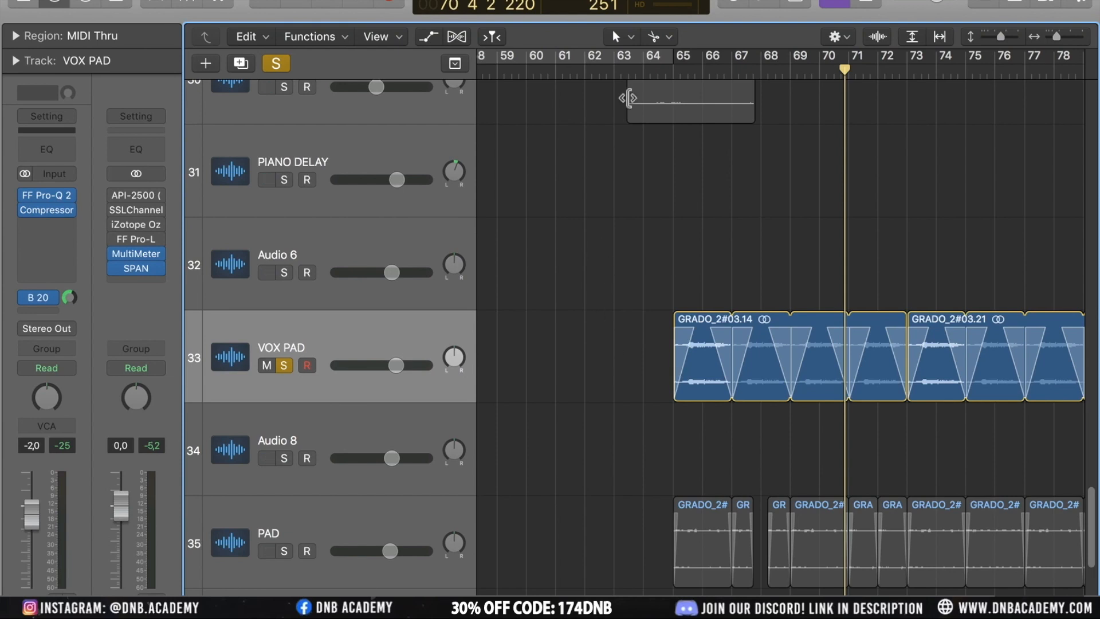
Play the arrangement from bar 64
{"action": "left_click", "coordinate": [651, 72]}
{"action": "key", "text": "space"}
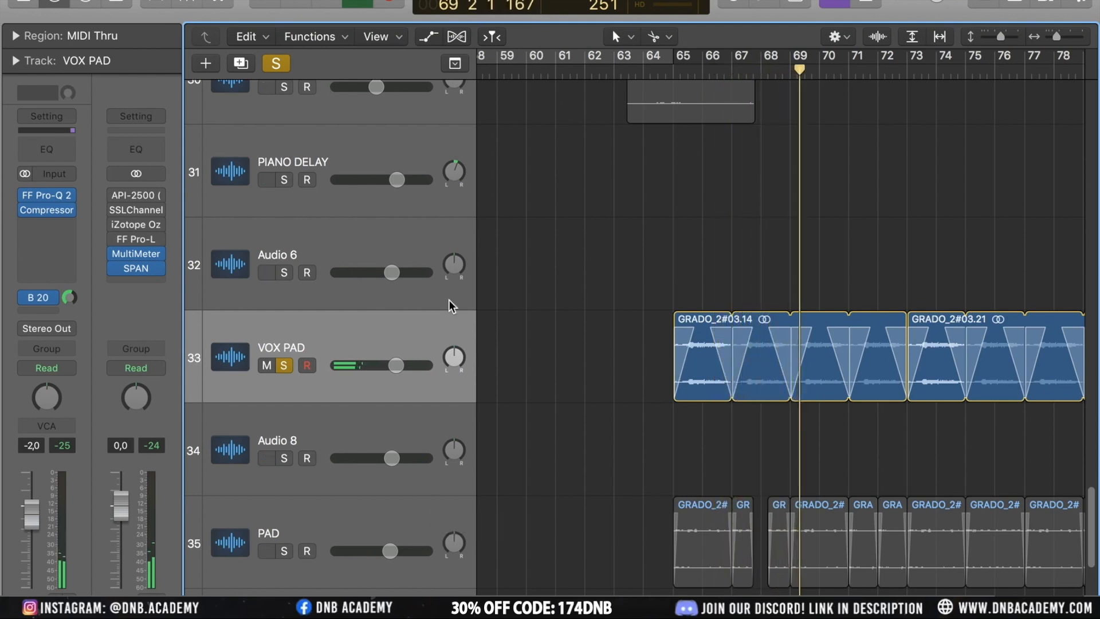
Open the VOX PAD Compressor insert and set its side chain source to kicko1 (Inst 4)
{"action": "mouse_move", "coordinate": [68, 212]}
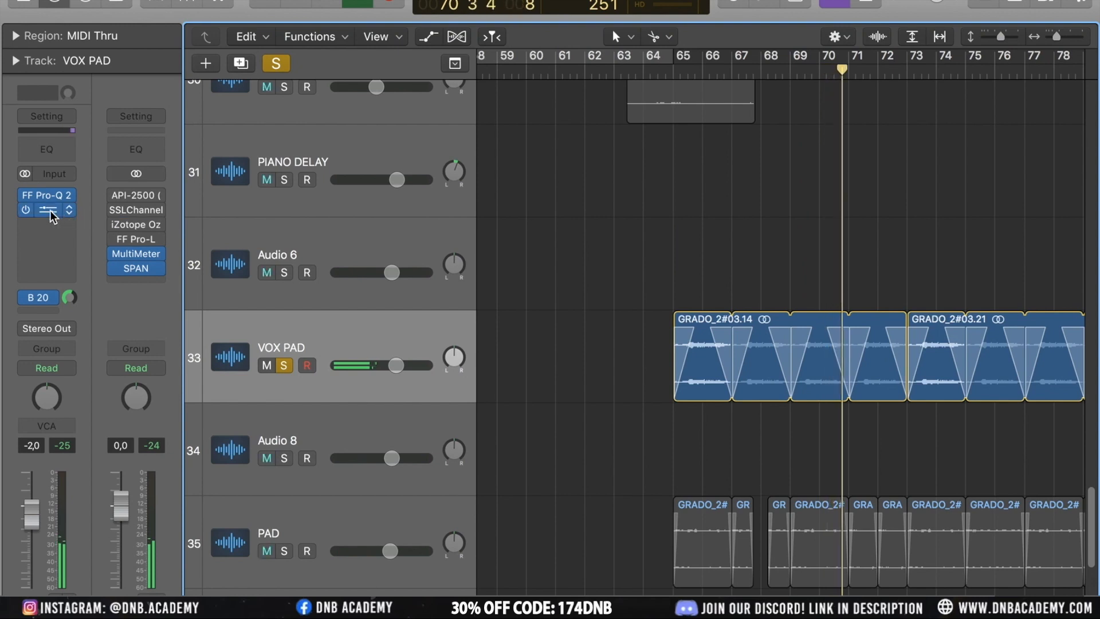
{"action": "left_click", "coordinate": [50, 211]}
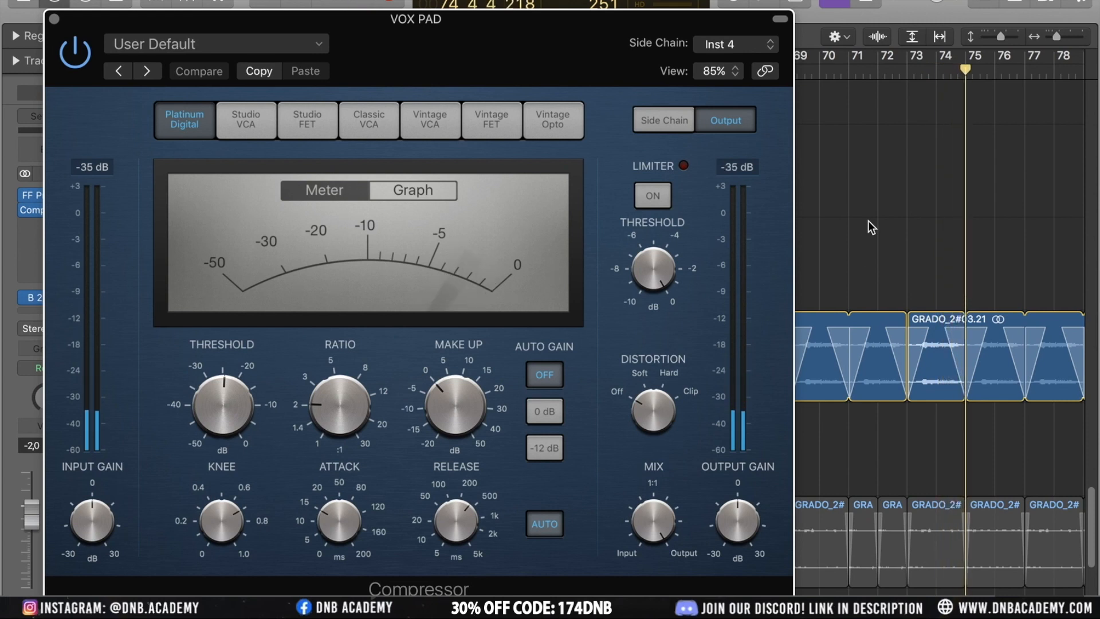
{"action": "left_click", "coordinate": [759, 45]}
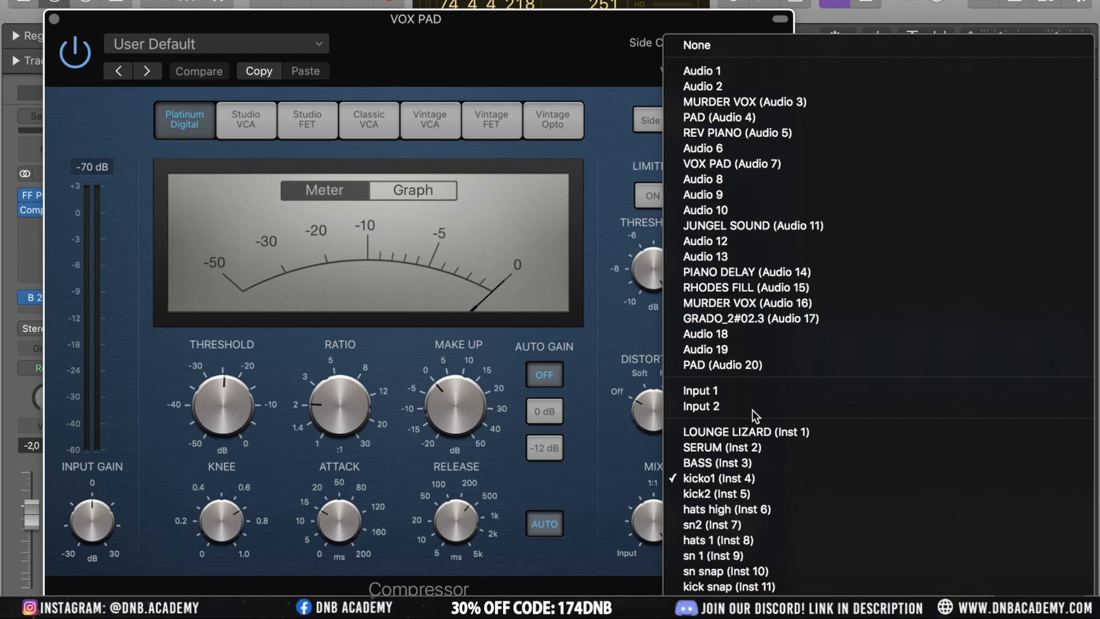
{"action": "left_click", "coordinate": [559, 68]}
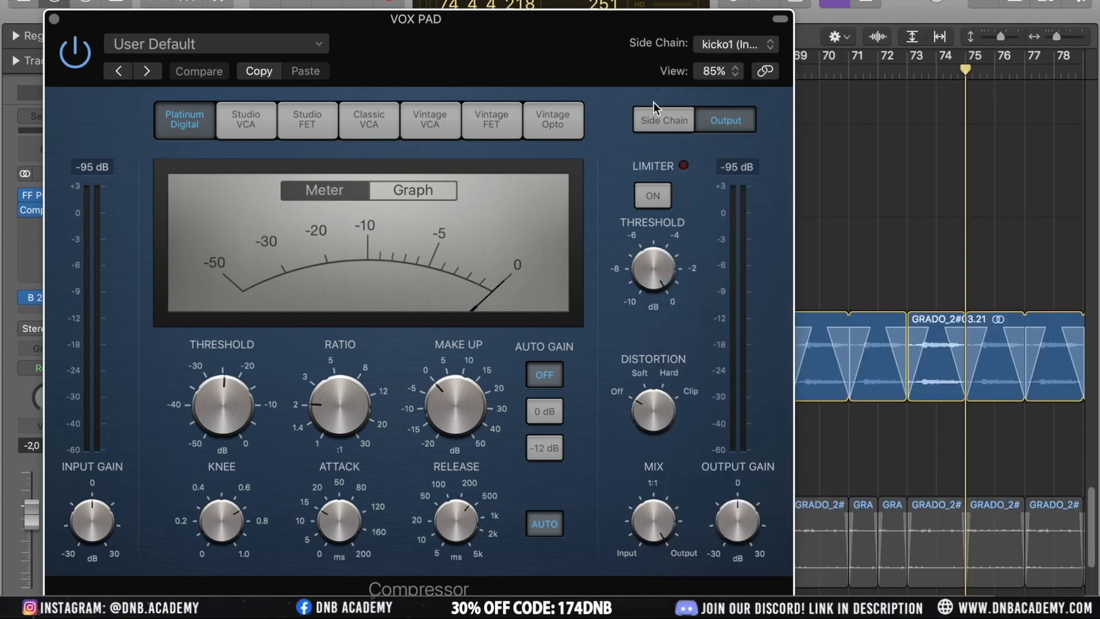
{"action": "left_click_drag", "start_coordinate": [242, 19], "coordinate": [381, 20]}
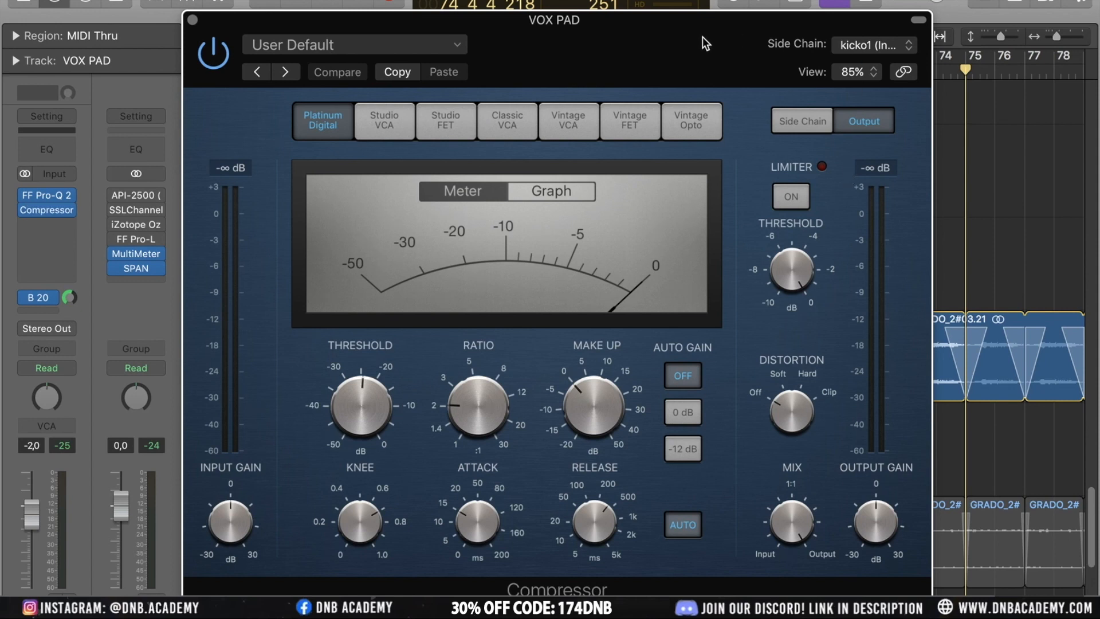
{"action": "left_click_drag", "start_coordinate": [696, 36], "coordinate": [565, 36]}
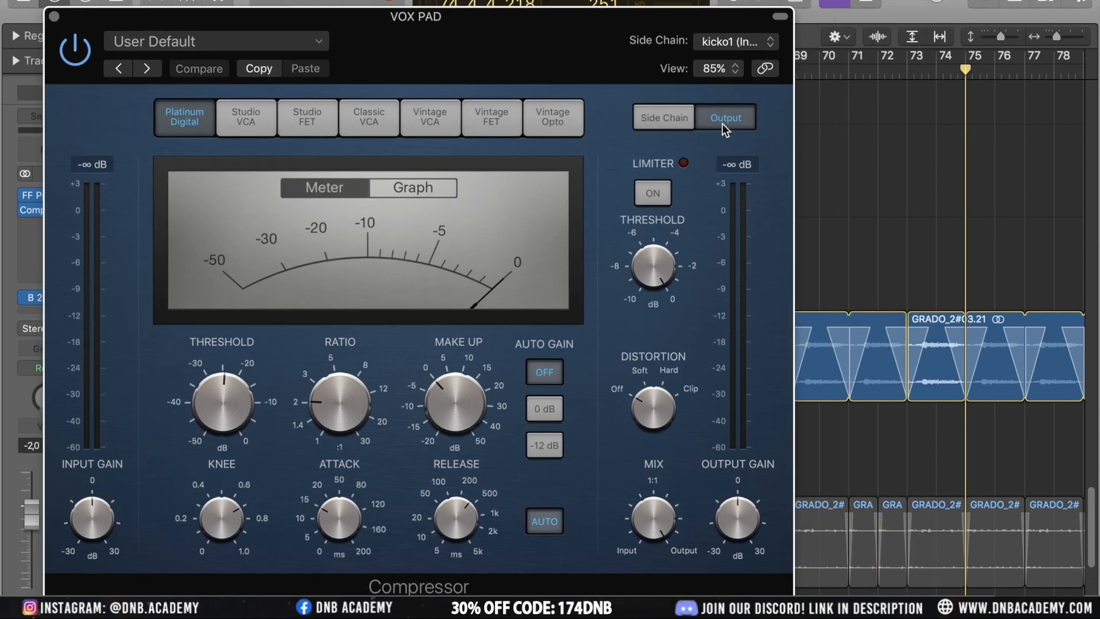
Review the Compressor's side chain source list, keep kicko1, and close the plugin window
{"action": "left_click", "coordinate": [730, 42]}
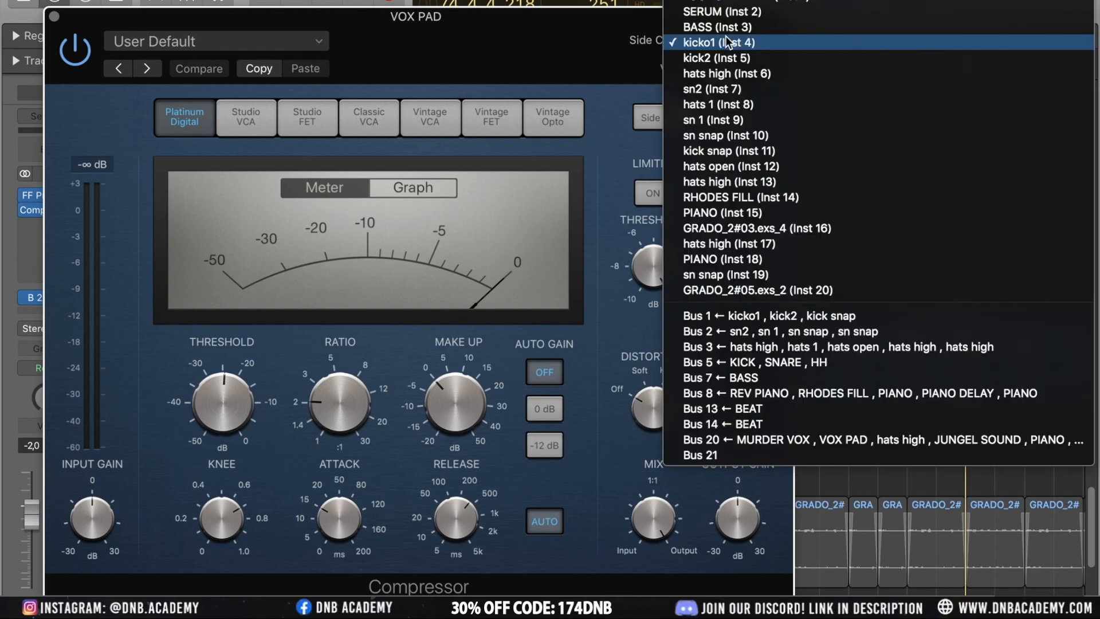
{"action": "left_click", "coordinate": [700, 41]}
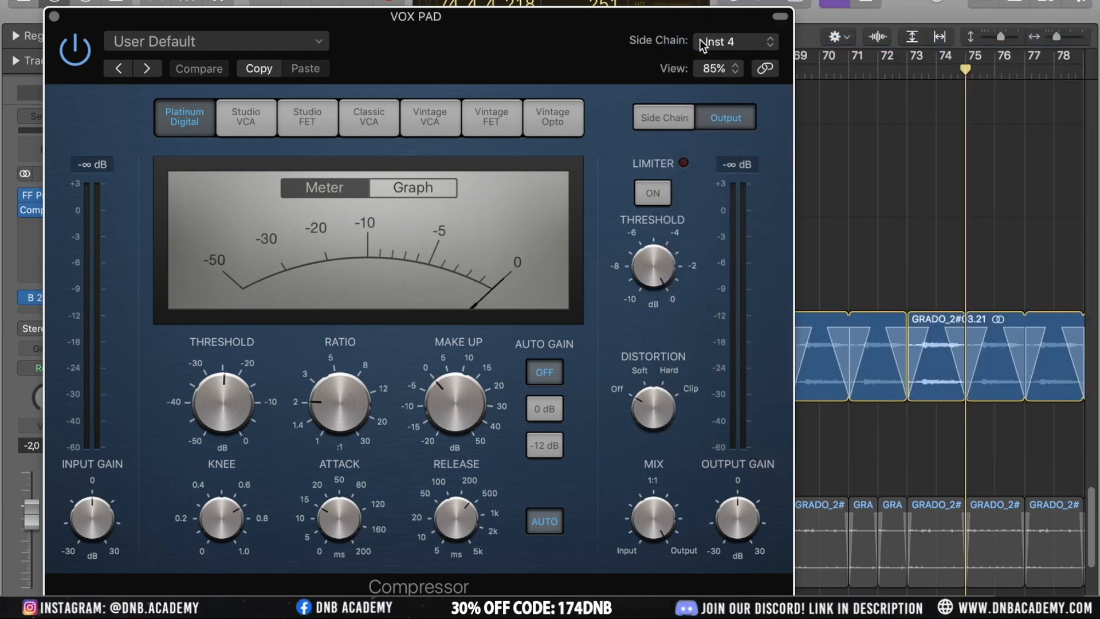
{"action": "left_click", "coordinate": [751, 40]}
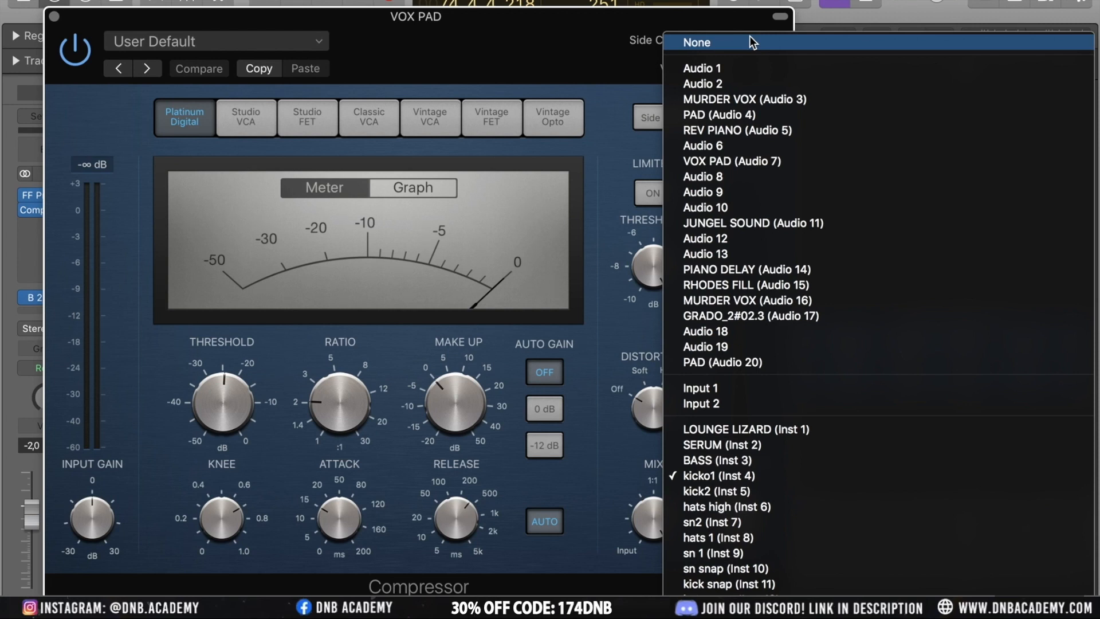
{"action": "left_click", "coordinate": [554, 43]}
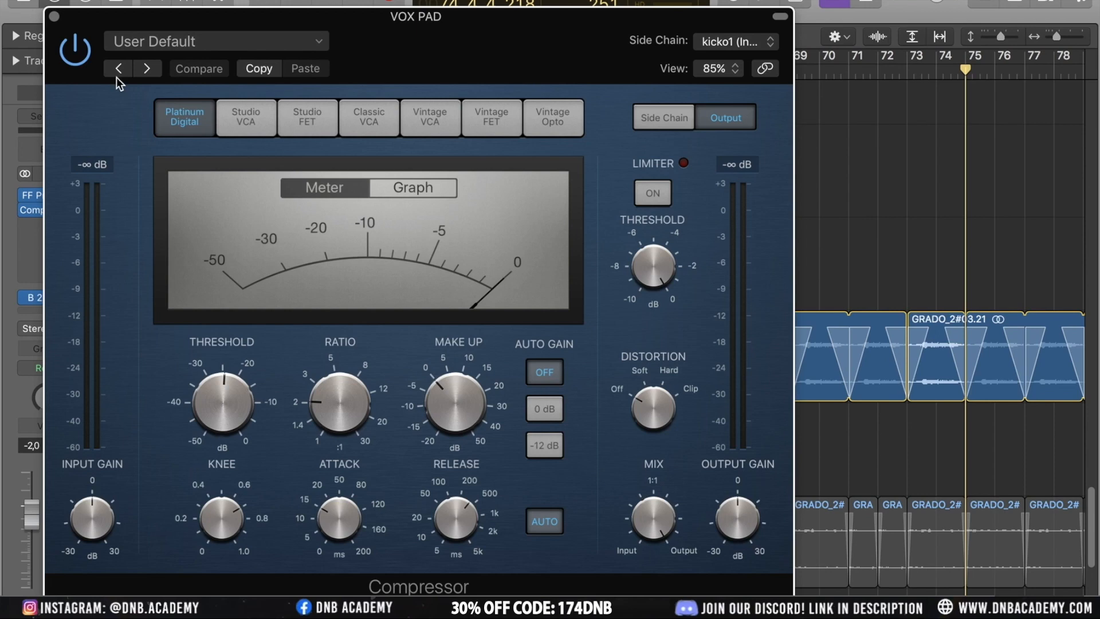
{"action": "left_click", "coordinate": [54, 17]}
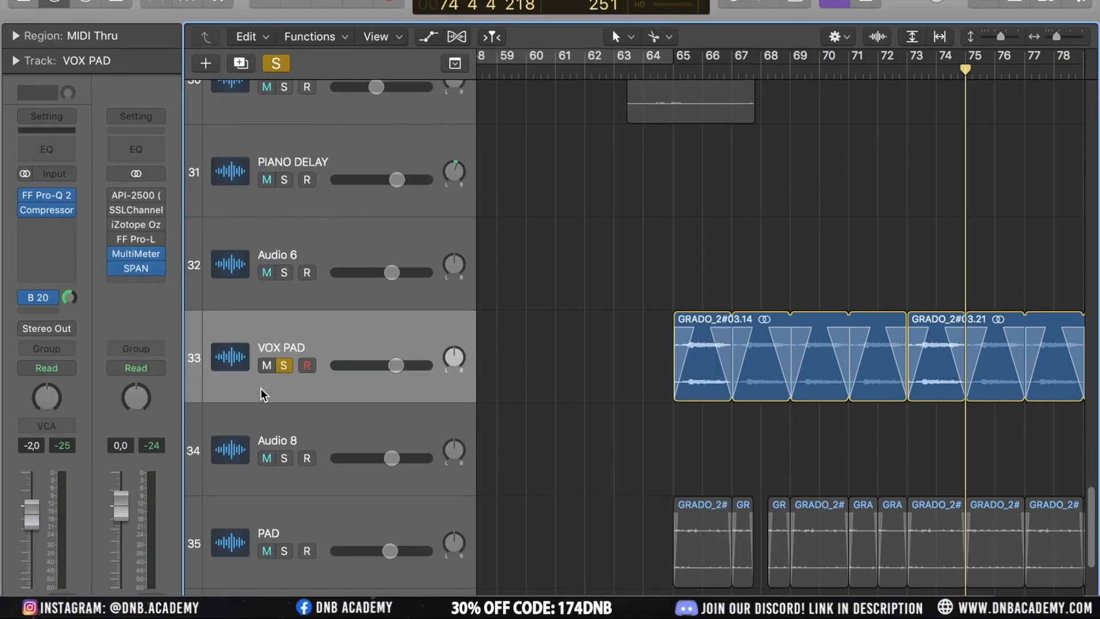
Unsolo the VOX PAD track and play the arrangement from about bar 75
{"action": "left_click", "coordinate": [287, 366]}
{"action": "left_click", "coordinate": [593, 423], "text": "ctrl+alt"}
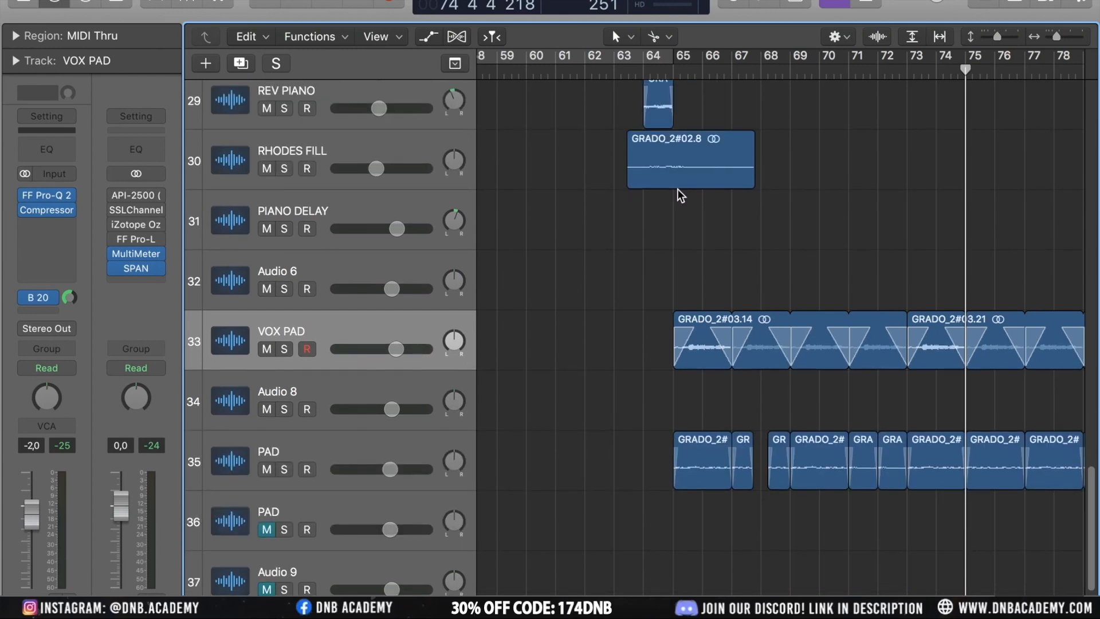
{"action": "scroll", "coordinate": [701, 181], "scroll_direction": "left", "scroll_amount": 10}
{"action": "scroll", "coordinate": [704, 185], "scroll_direction": "right", "scroll_amount": 3}
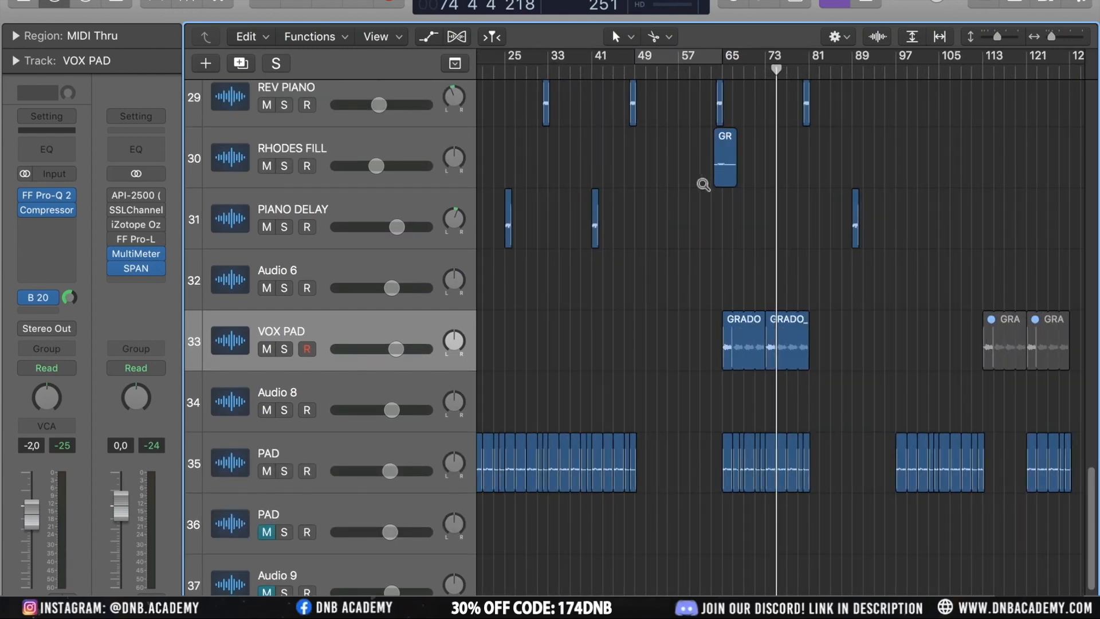
{"action": "scroll", "coordinate": [704, 185], "scroll_direction": "down", "scroll_amount": 3}
{"action": "scroll", "coordinate": [702, 181], "scroll_direction": "up", "scroll_amount": 3}
{"action": "left_click_drag", "start_coordinate": [784, 72], "coordinate": [792, 72]}
{"action": "key", "text": "space"}
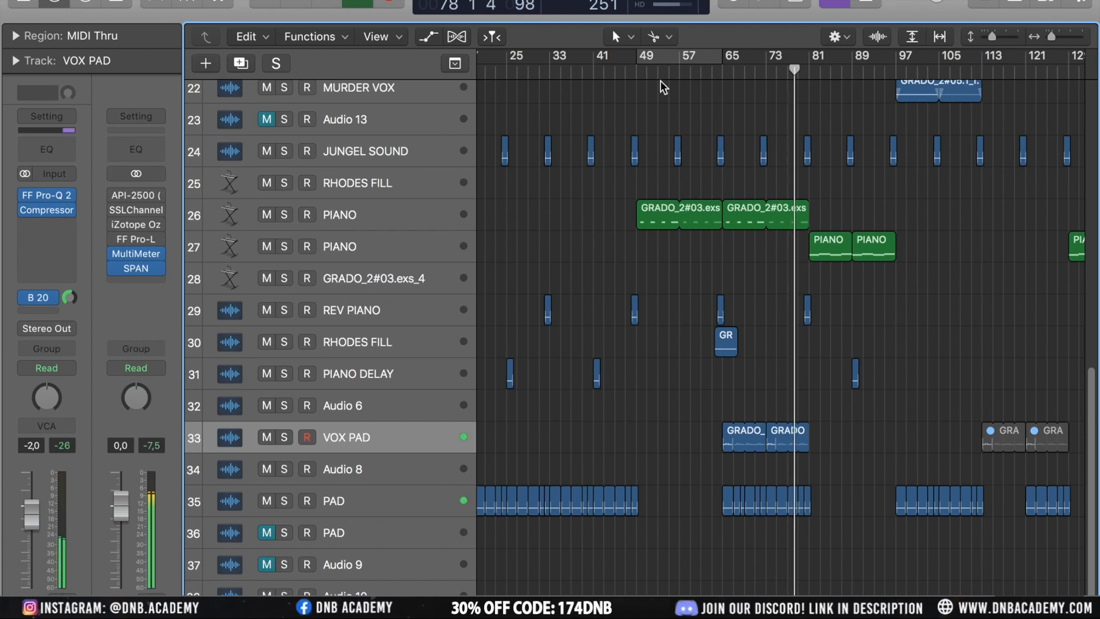
Select the PIANO track, then select a sn snap drum region near bar 81
{"action": "left_click", "coordinate": [339, 247]}
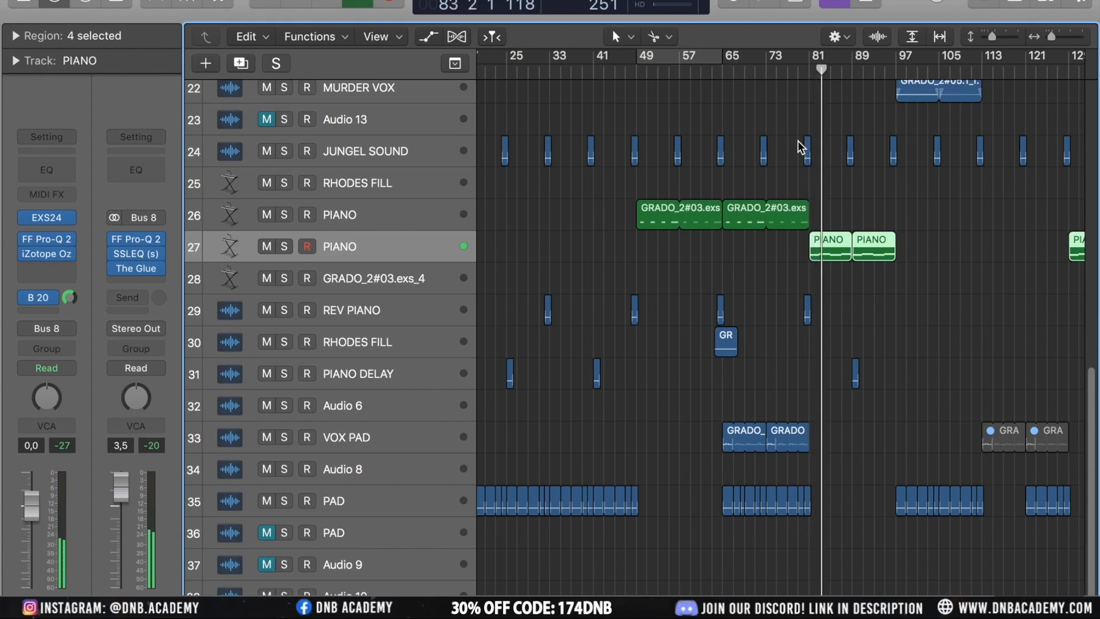
{"action": "scroll", "coordinate": [803, 149], "scroll_direction": "up", "scroll_amount": 5}
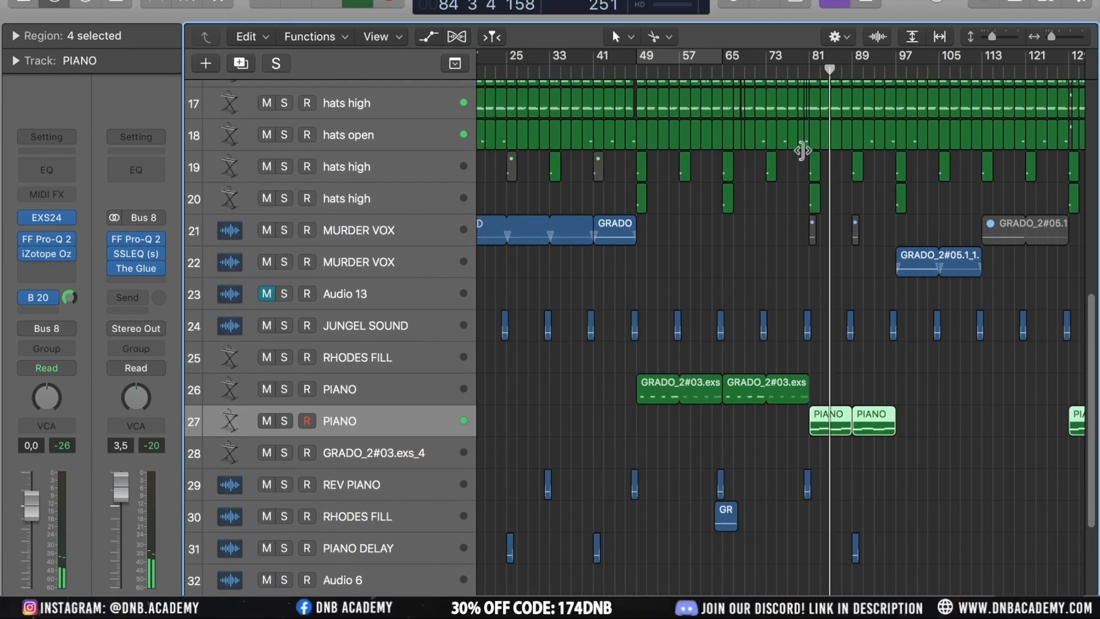
{"action": "scroll", "coordinate": [812, 169], "scroll_direction": "up", "scroll_amount": 10}
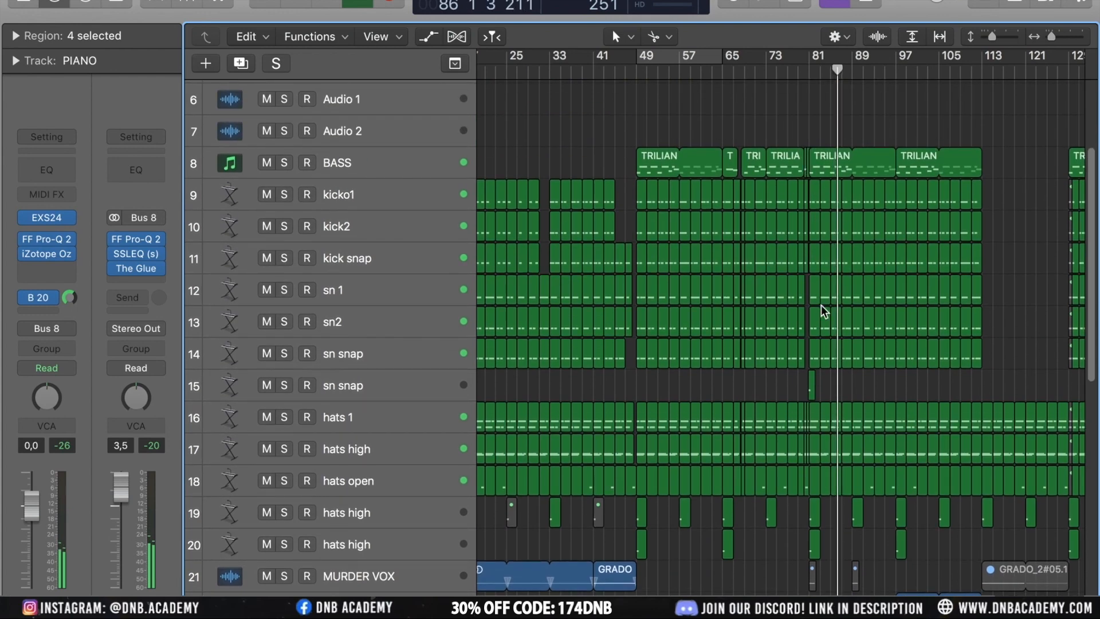
{"action": "left_click", "coordinate": [814, 344]}
{"action": "scroll", "coordinate": [814, 344], "scroll_direction": "up", "scroll_amount": 6}
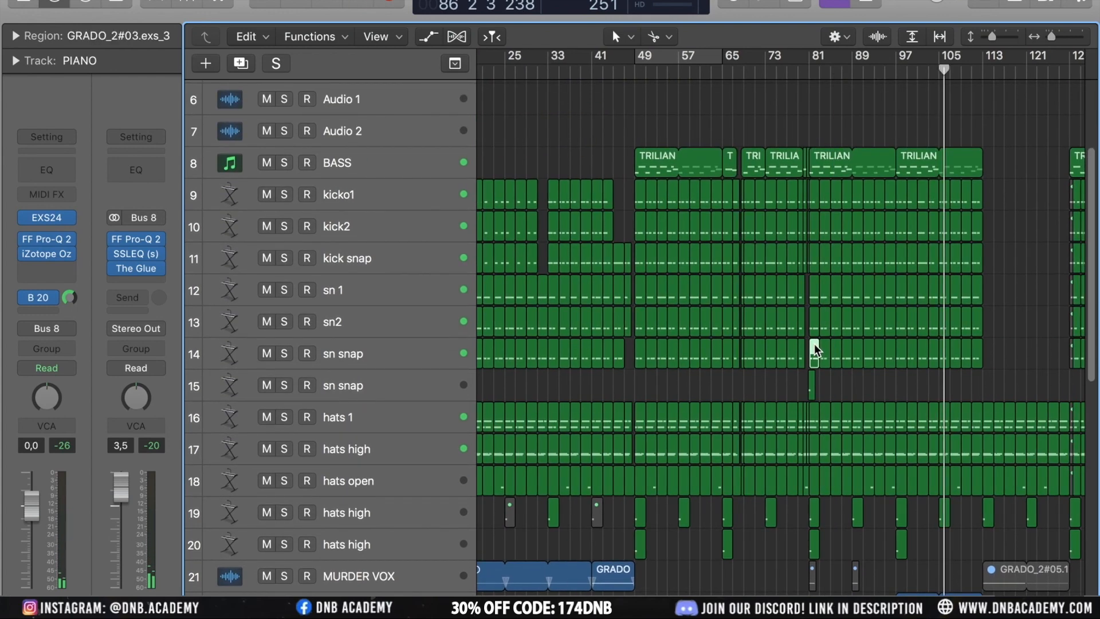
{"action": "scroll", "coordinate": [814, 344], "scroll_direction": "up", "scroll_amount": 4}
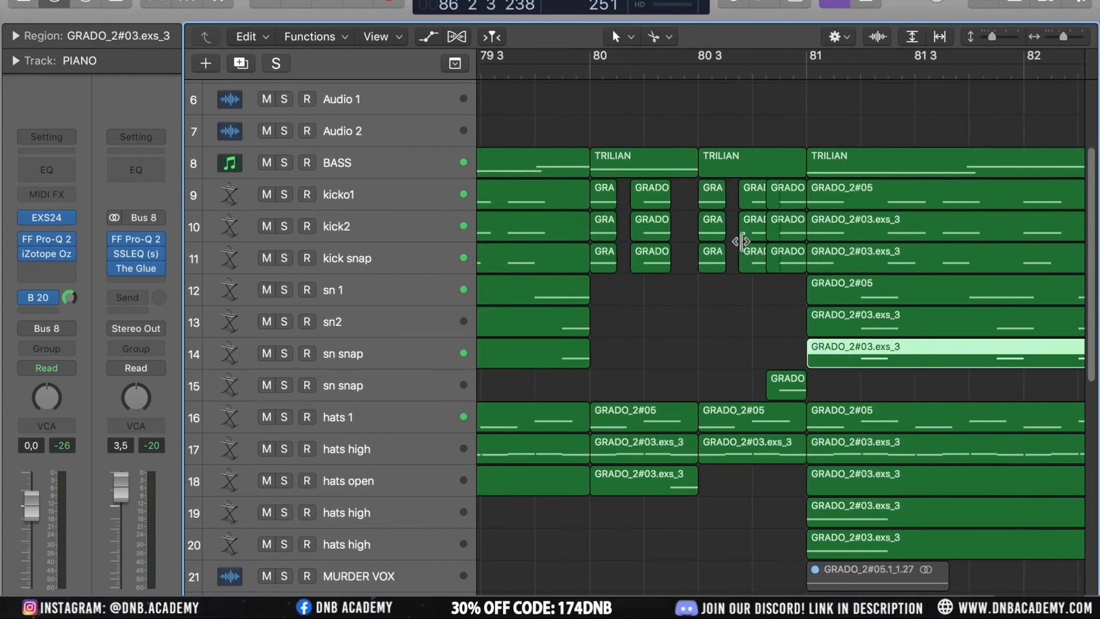
Solo the second sn snap track, audition it from around bar 79, then unsolo it
{"action": "left_click", "coordinate": [346, 383]}
{"action": "left_click", "coordinate": [271, 385]}
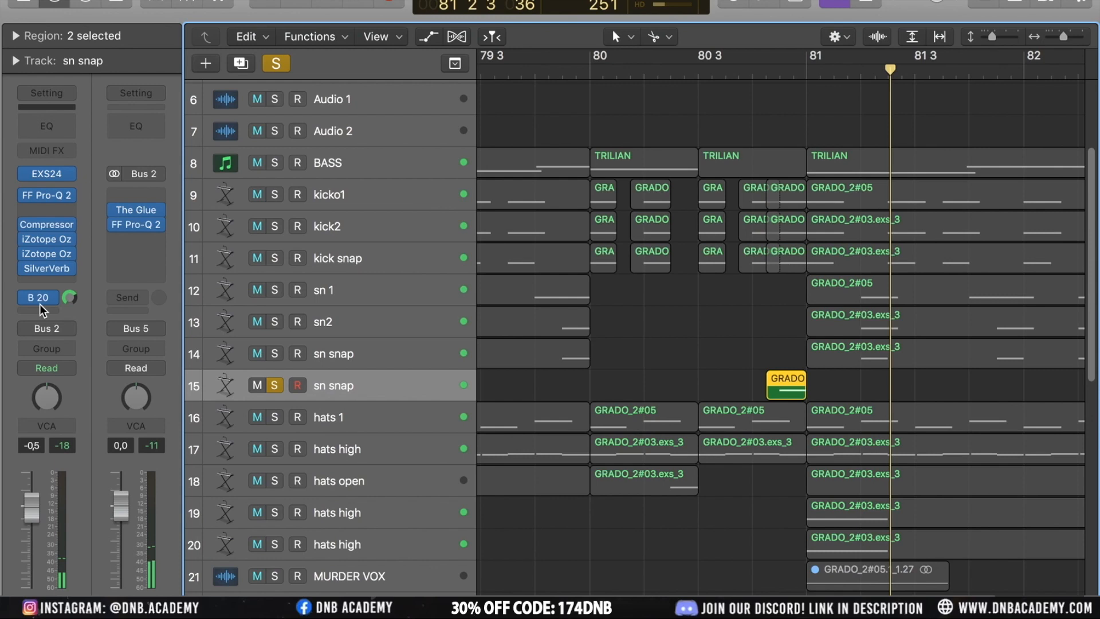
{"action": "left_click", "coordinate": [553, 76]}
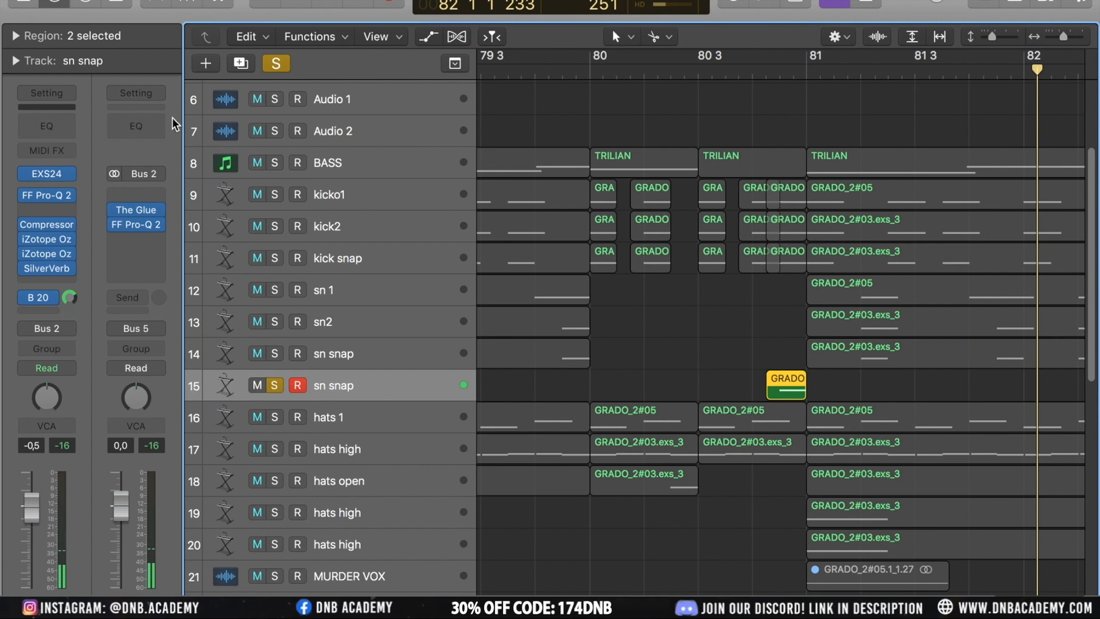
{"action": "left_click", "coordinate": [276, 64]}
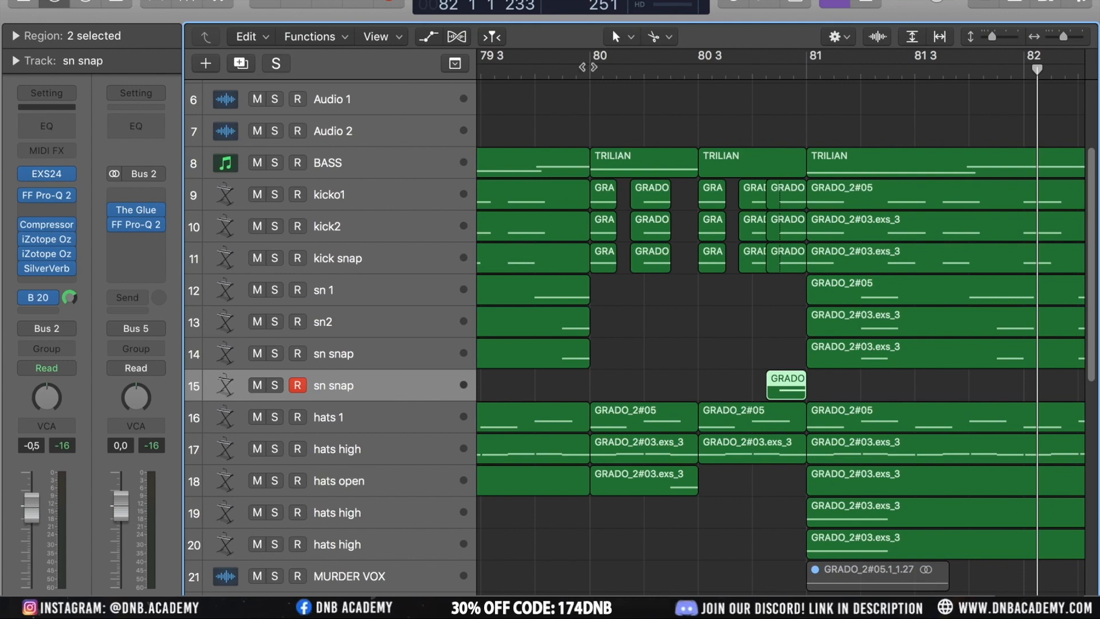
Play the arrangement from about bar 79
{"action": "scroll", "coordinate": [566, 94], "scroll_direction": "down", "scroll_amount": 5}
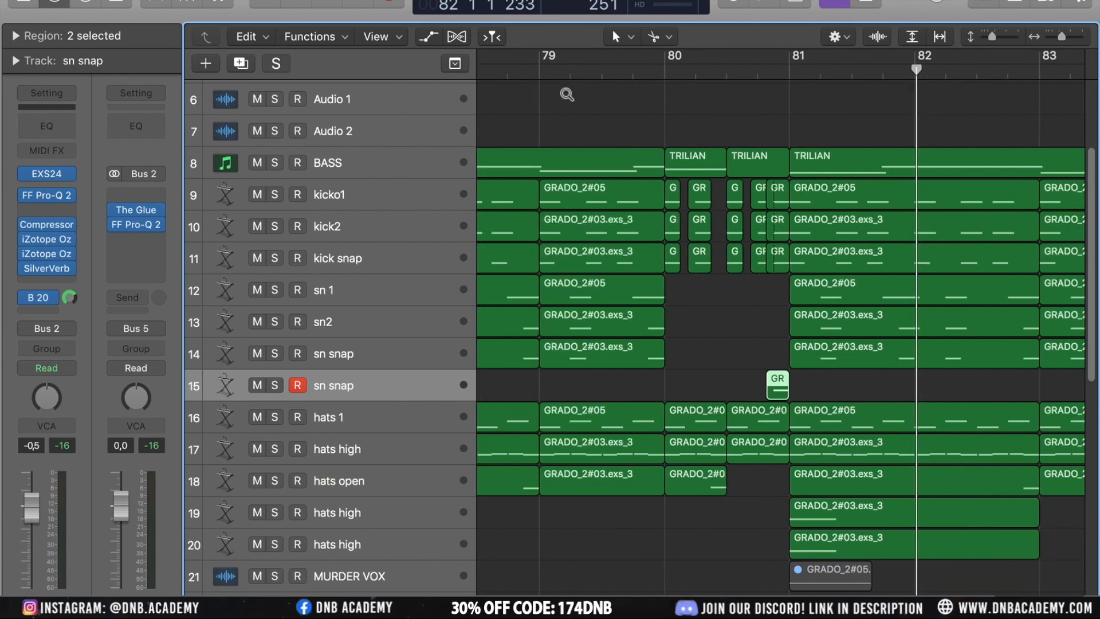
{"action": "left_click", "coordinate": [533, 72]}
{"action": "key", "text": "space"}
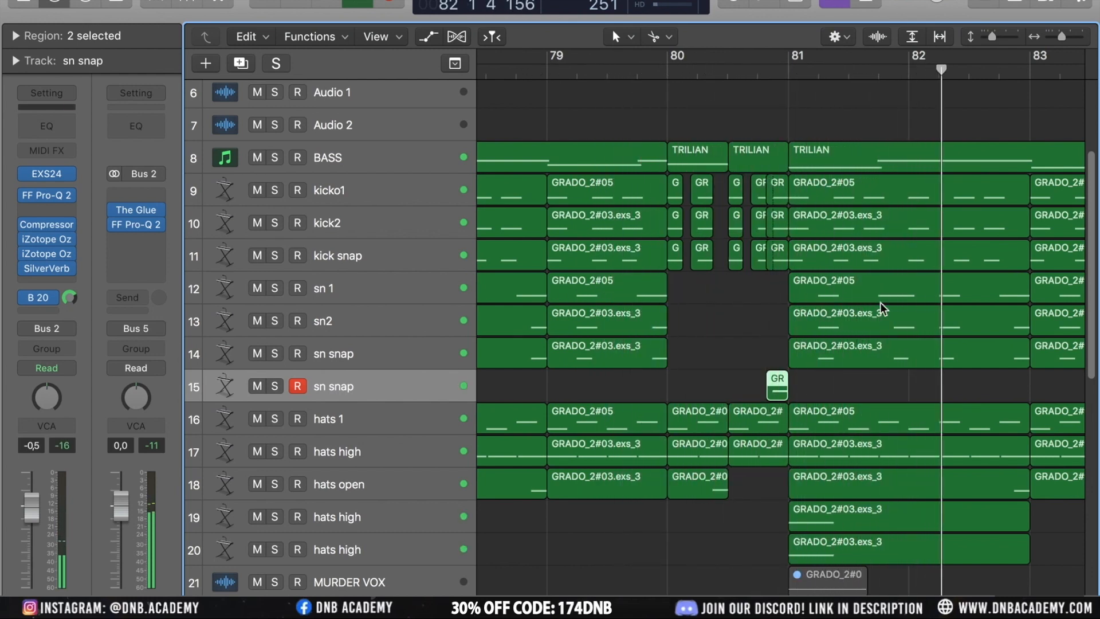
{"action": "key", "text": "super+Left"}
{"action": "key", "text": "super+Up"}
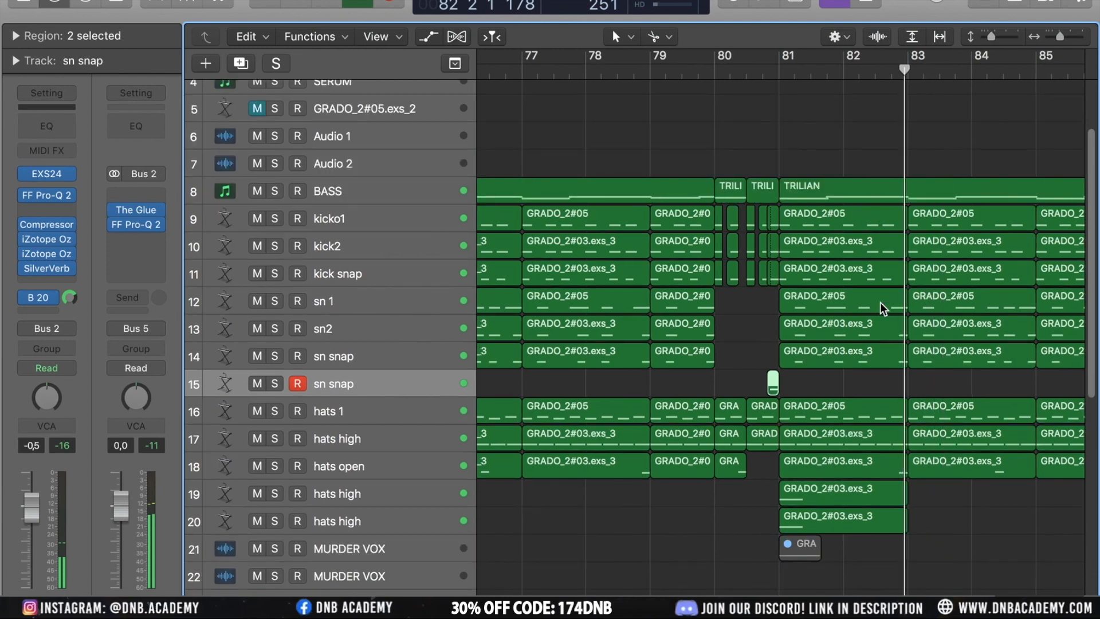
{"action": "key", "text": "super+Left"}
{"action": "scroll", "coordinate": [881, 303], "scroll_direction": "down", "scroll_amount": 1}
{"action": "scroll", "coordinate": [882, 303], "scroll_direction": "right", "scroll_amount": 7}
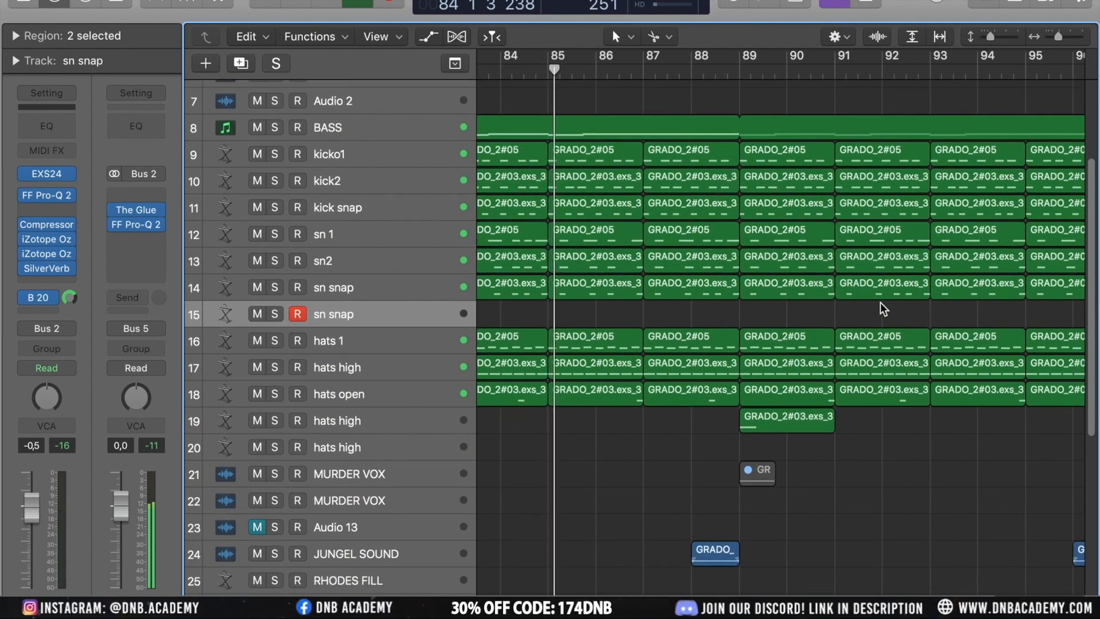
{"action": "key", "text": "super+Up"}
{"action": "key", "text": "super+Left"}
{"action": "key", "text": "super+Left"}
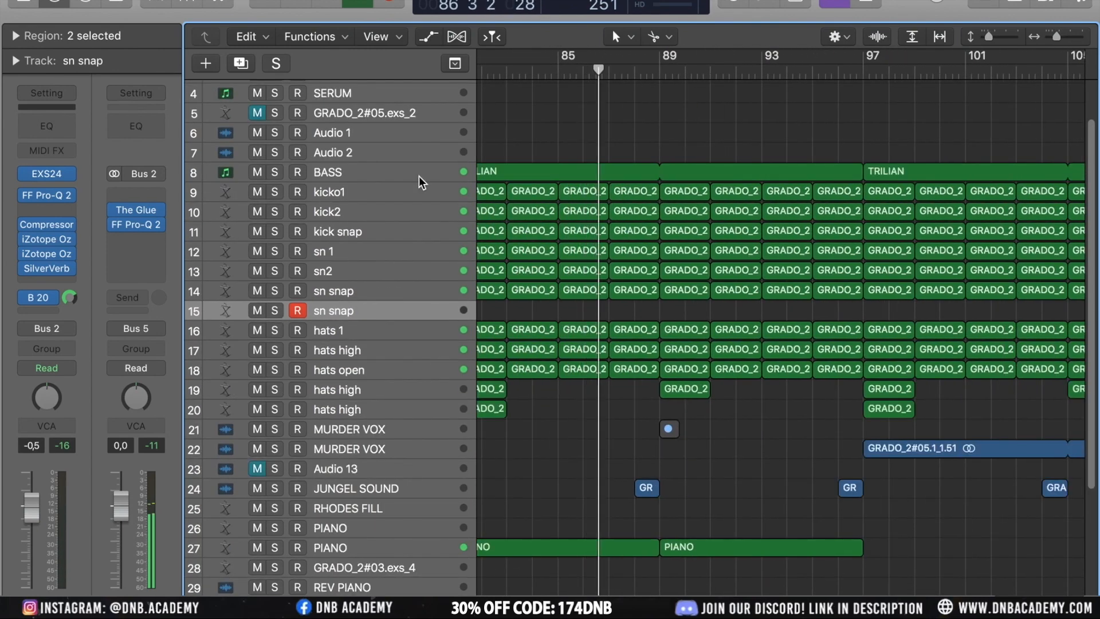
Select the BASS track, then the PIANO track, and play from about bar 94
{"action": "left_click", "coordinate": [401, 173]}
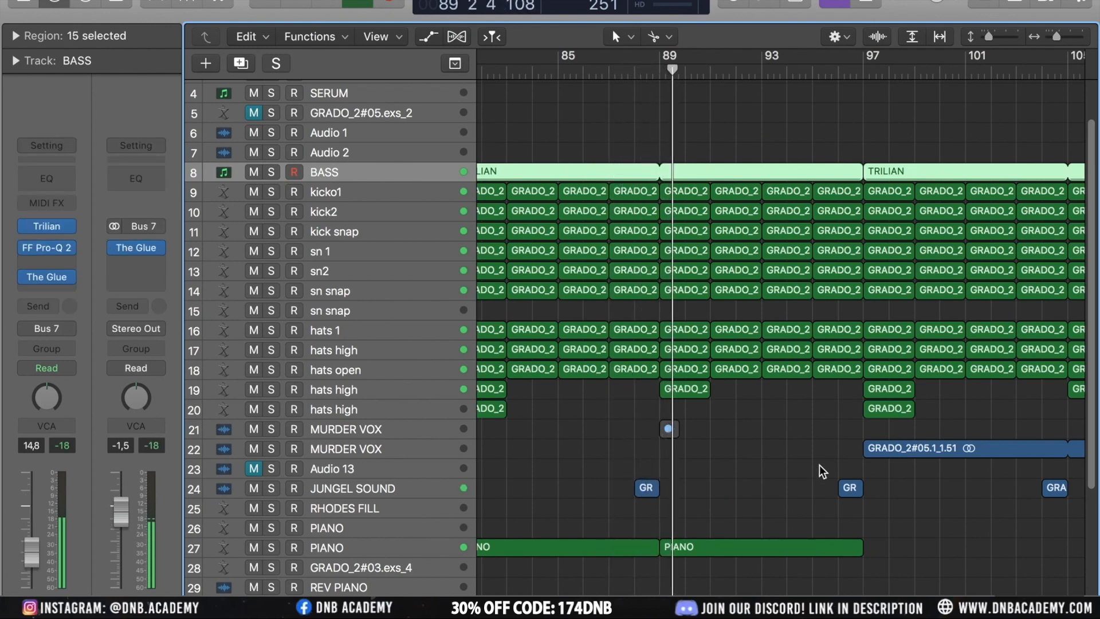
{"action": "scroll", "coordinate": [820, 465], "scroll_direction": "left", "scroll_amount": 3}
{"action": "scroll", "coordinate": [820, 465], "scroll_direction": "down", "scroll_amount": 3}
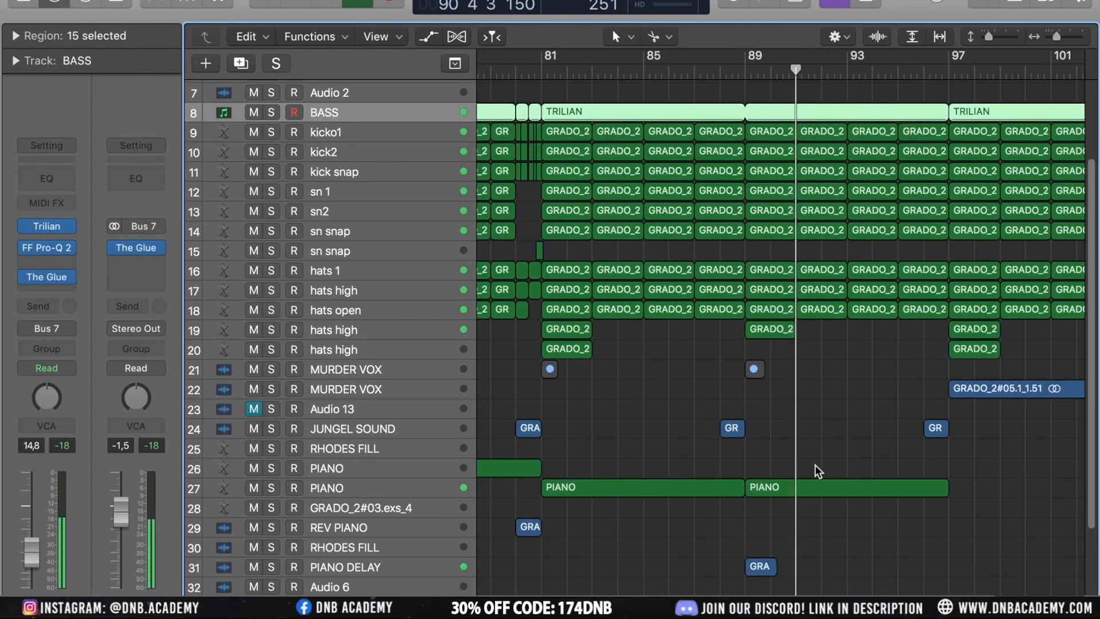
{"action": "left_click", "coordinate": [367, 490]}
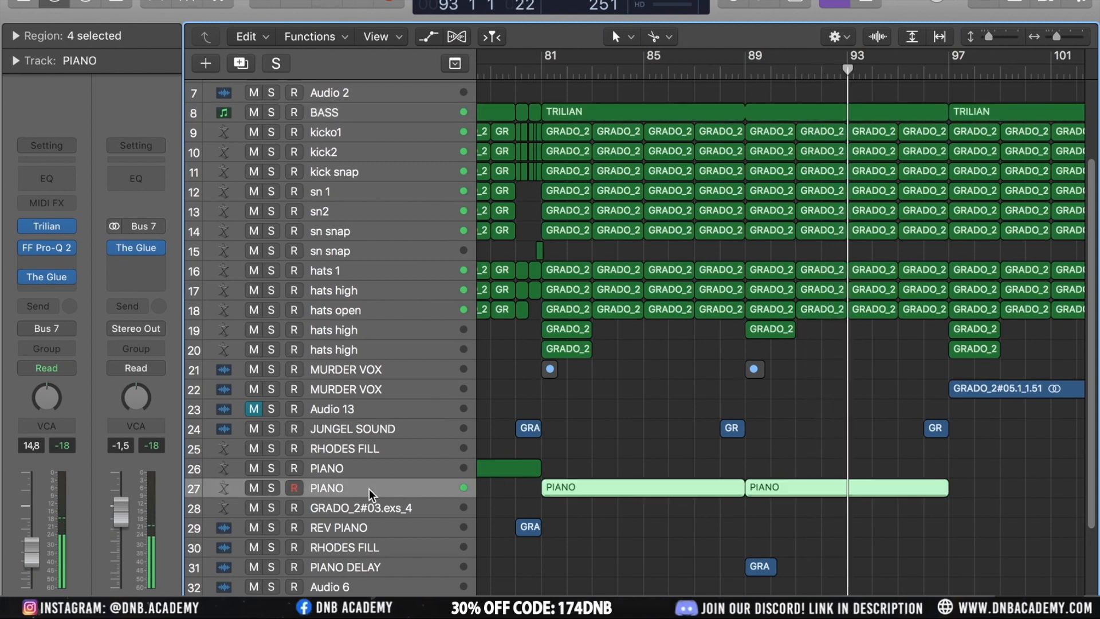
{"action": "scroll", "coordinate": [854, 538], "scroll_direction": "down", "scroll_amount": 3}
{"action": "scroll", "coordinate": [854, 538], "scroll_direction": "right", "scroll_amount": 2}
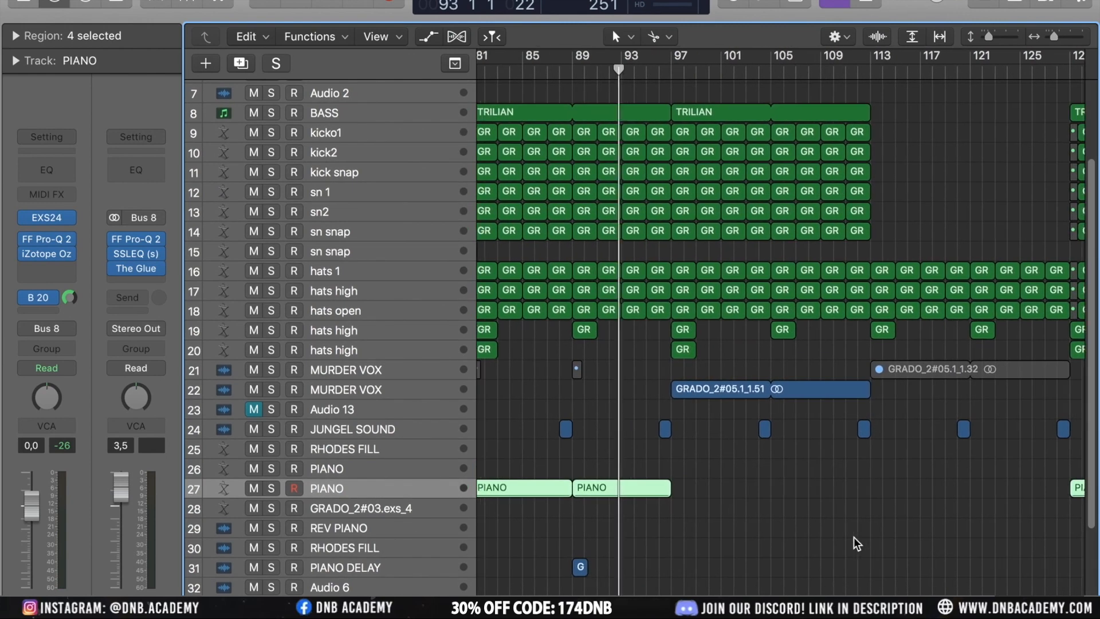
{"action": "scroll", "coordinate": [854, 538], "scroll_direction": "down", "scroll_amount": 6}
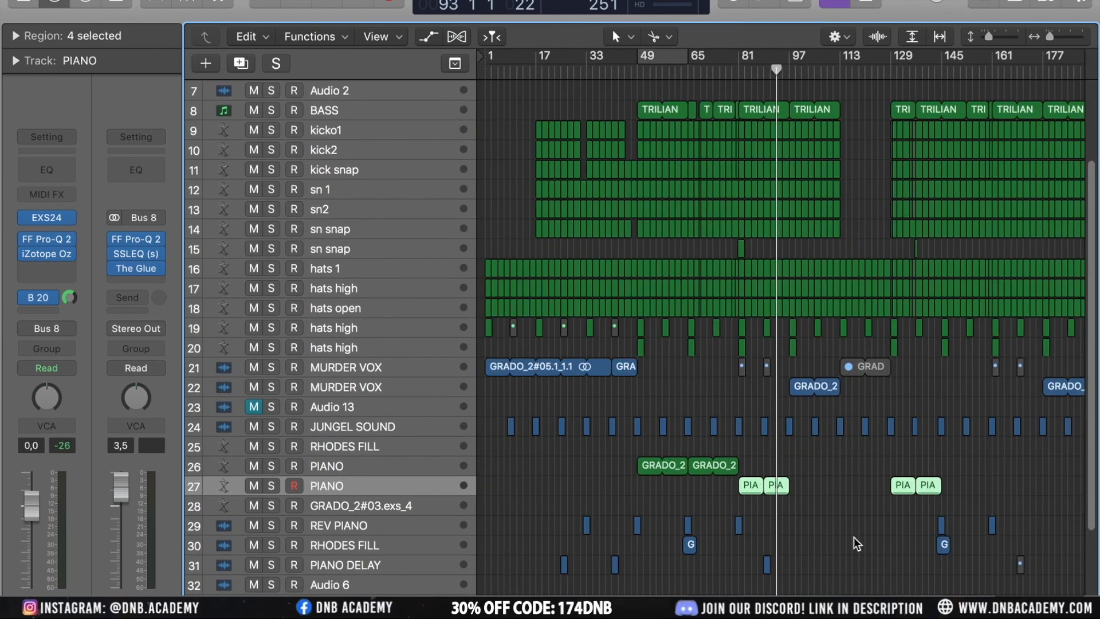
{"action": "scroll", "coordinate": [855, 540], "scroll_direction": "up", "scroll_amount": 4}
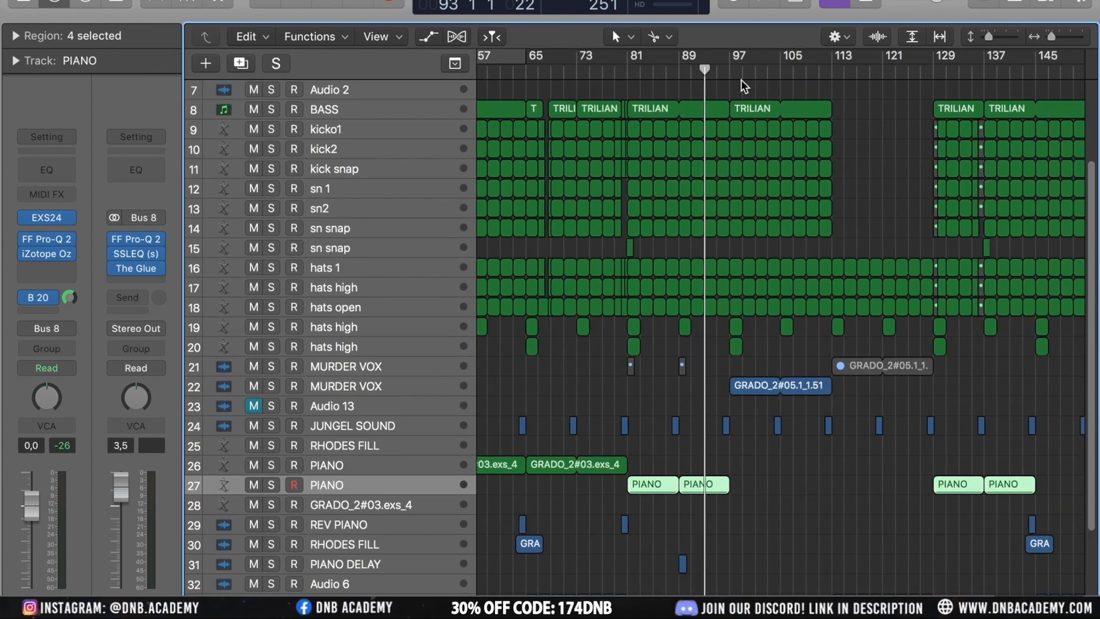
{"action": "left_click", "coordinate": [724, 73]}
{"action": "key", "text": "space"}
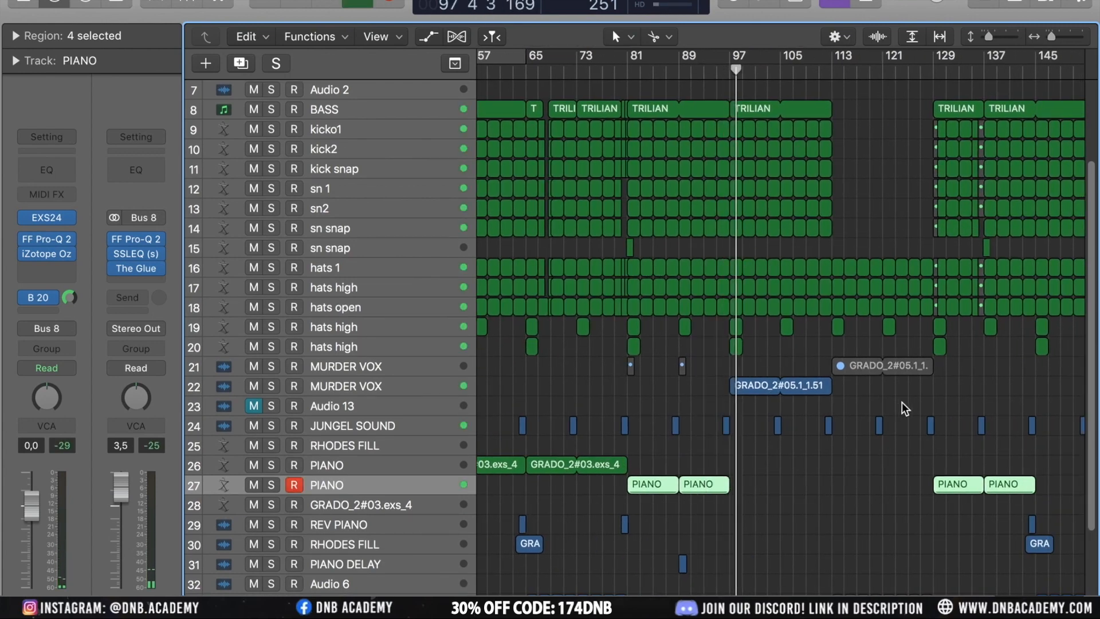
Select the two MURDER VOX tracks and play the arrangement from about bar 111
{"action": "scroll", "coordinate": [940, 447], "scroll_direction": "down", "scroll_amount": 3}
{"action": "scroll", "coordinate": [934, 515], "scroll_direction": "down", "scroll_amount": 1}
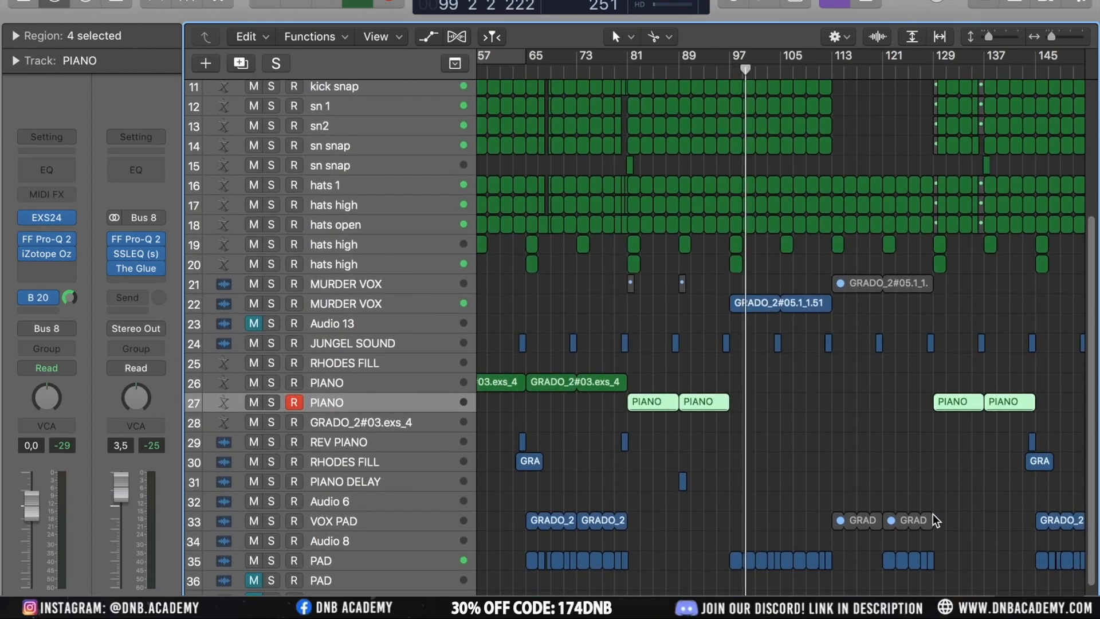
{"action": "left_click", "coordinate": [386, 304]}
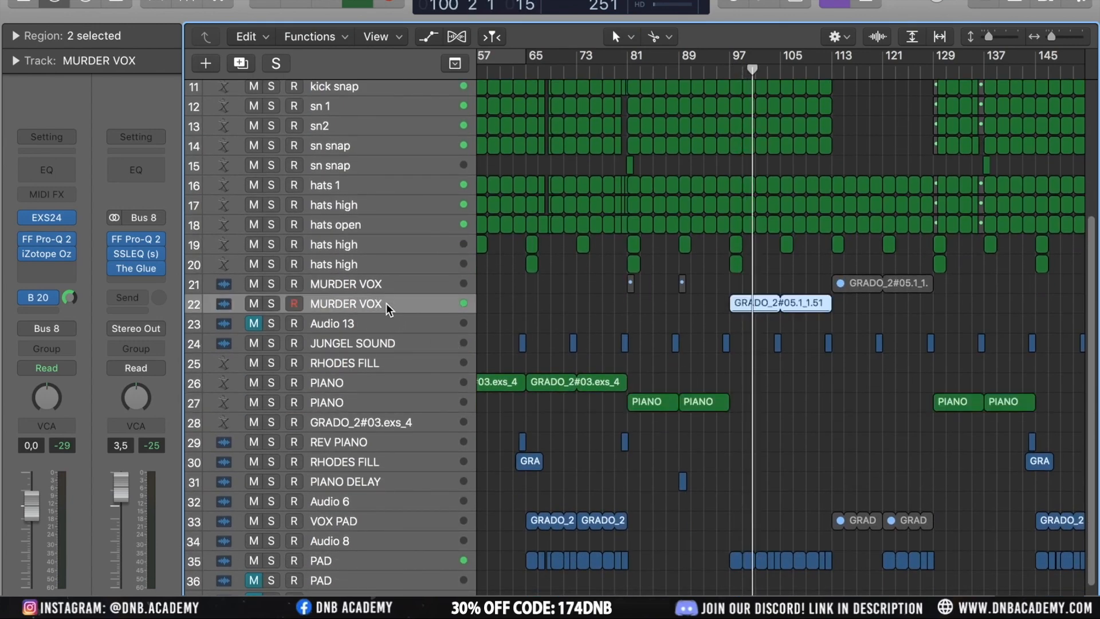
{"action": "left_click", "coordinate": [363, 284]}
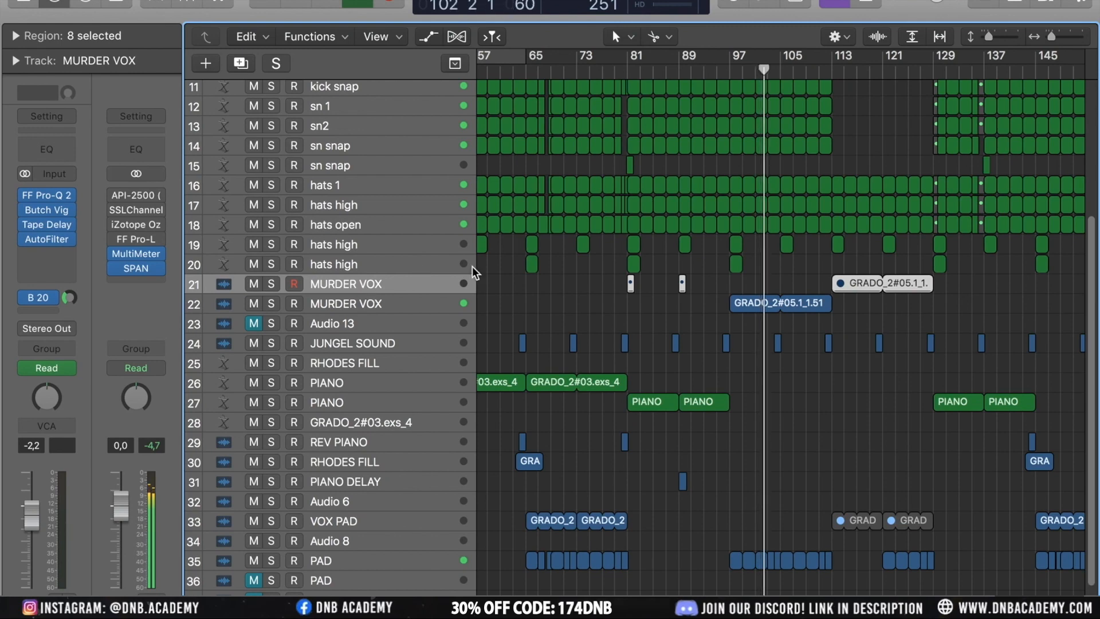
{"action": "left_click", "coordinate": [826, 71]}
{"action": "scroll", "coordinate": [904, 314], "scroll_direction": "down", "scroll_amount": 4}
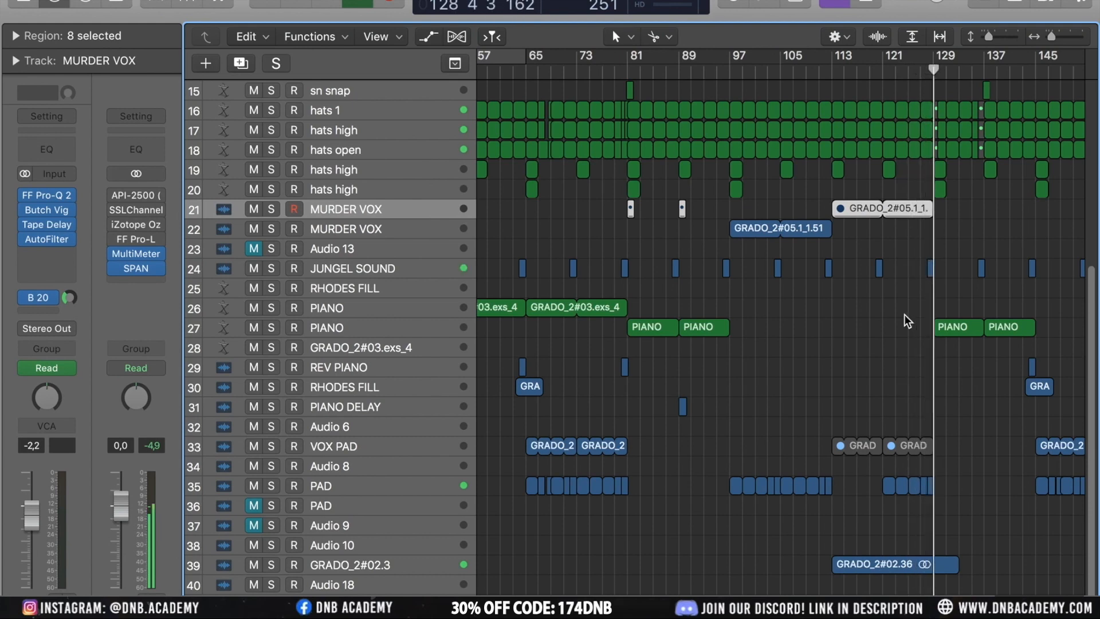
Select the GRADO_2#02.36 region on track 39 and inspect the enlarged tracks with their automation lanes
{"action": "left_click", "coordinate": [913, 565]}
{"action": "key", "text": "super+Down"}
{"action": "key", "text": "super+Down"}
{"action": "key", "text": "super+Down"}
{"action": "scroll", "coordinate": [913, 564], "scroll_direction": "down", "scroll_amount": 3}
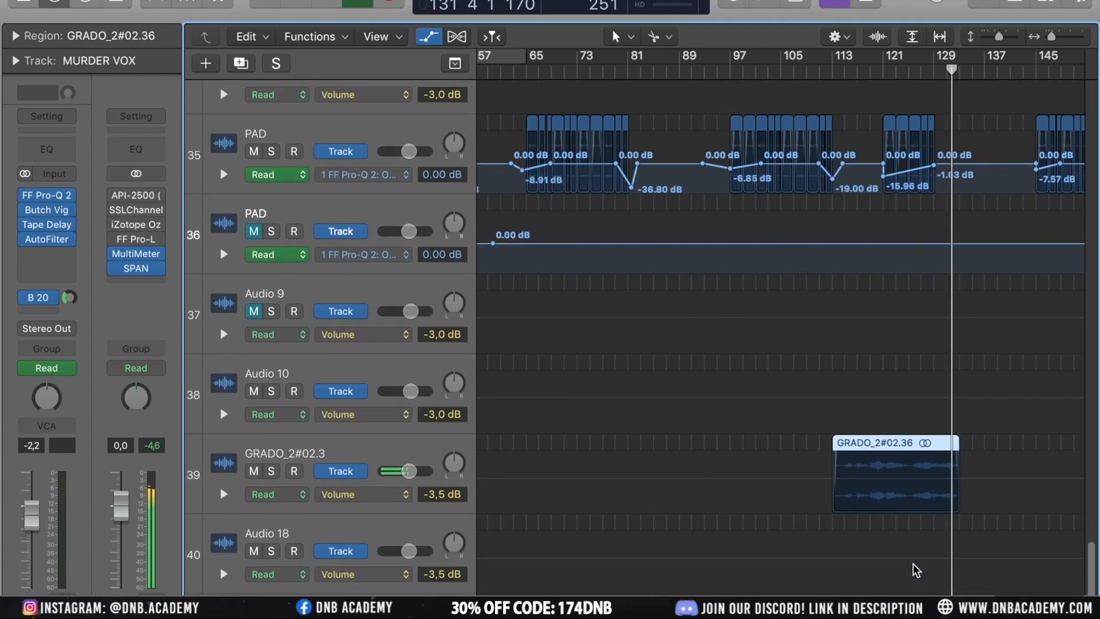
{"action": "scroll", "coordinate": [913, 565], "scroll_direction": "up", "scroll_amount": 5}
{"action": "scroll", "coordinate": [913, 565], "scroll_direction": "up", "scroll_amount": 2}
{"action": "key", "text": "a"}
{"action": "key", "text": "super+Up"}
{"action": "key", "text": "super+Up"}
{"action": "key", "text": "super+Up"}
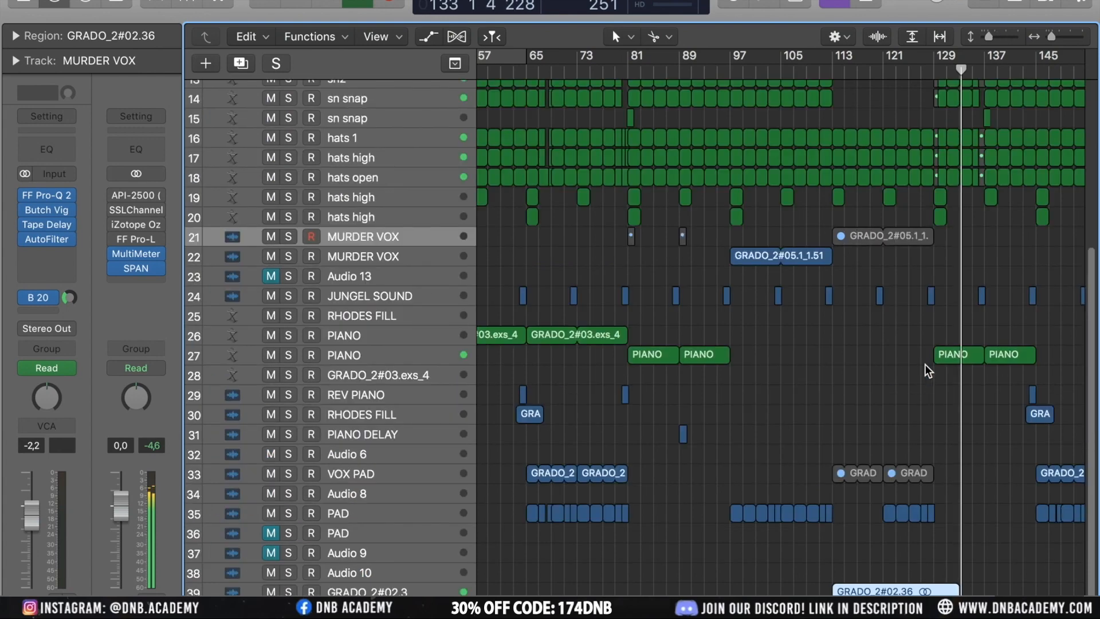
Zoom and scroll the arrangement to examine the PIANO and hats regions around bars 129 to 145
{"action": "key", "text": "ctrl+alt+Left"}
{"action": "key", "text": "ctrl+alt+Up"}
{"action": "key", "text": "ctrl+alt+Up"}
{"action": "key", "text": "ctrl+alt+Up"}
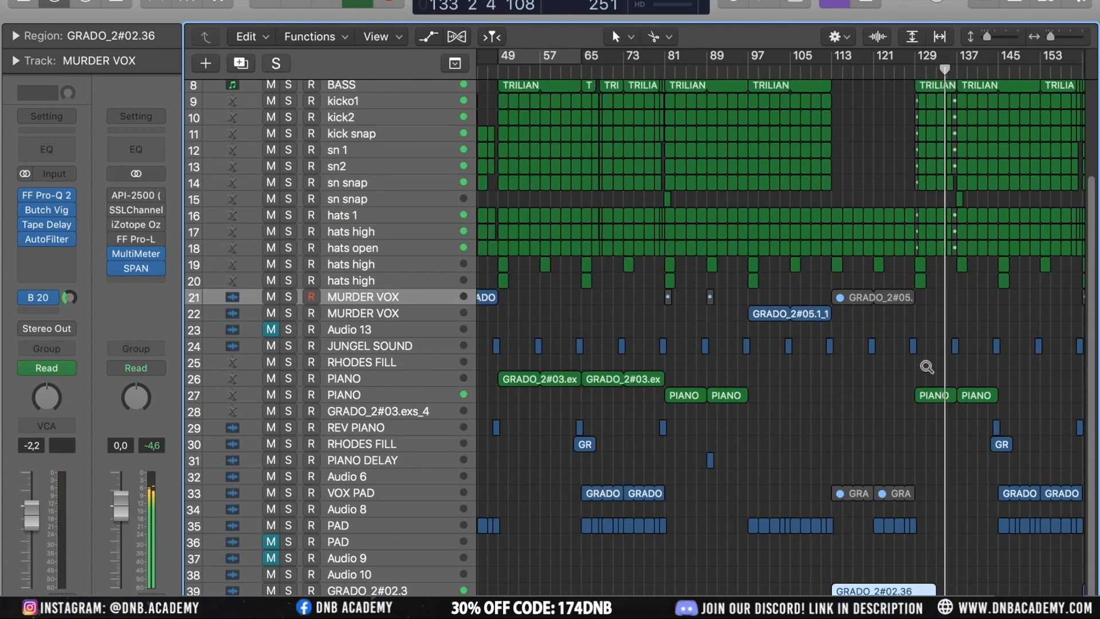
{"action": "key", "text": "ctrl+alt+Left"}
{"action": "key", "text": "ctrl+alt+Left"}
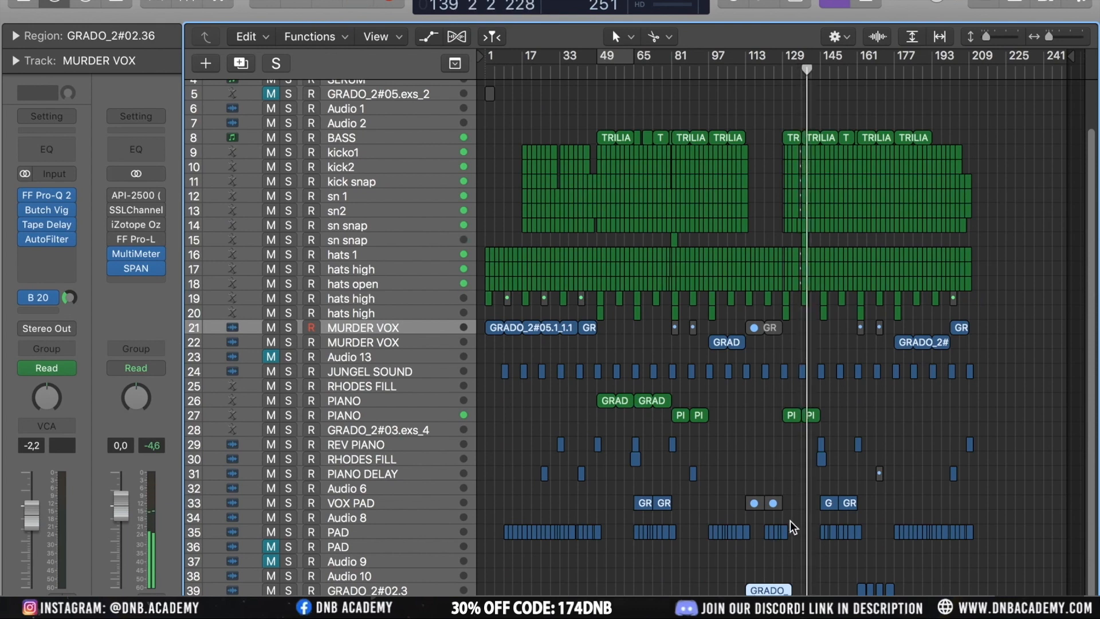
{"action": "key", "text": "ctrl+alt+Right"}
{"action": "key", "text": "ctrl+alt+Right"}
{"action": "key", "text": "ctrl+alt+Right"}
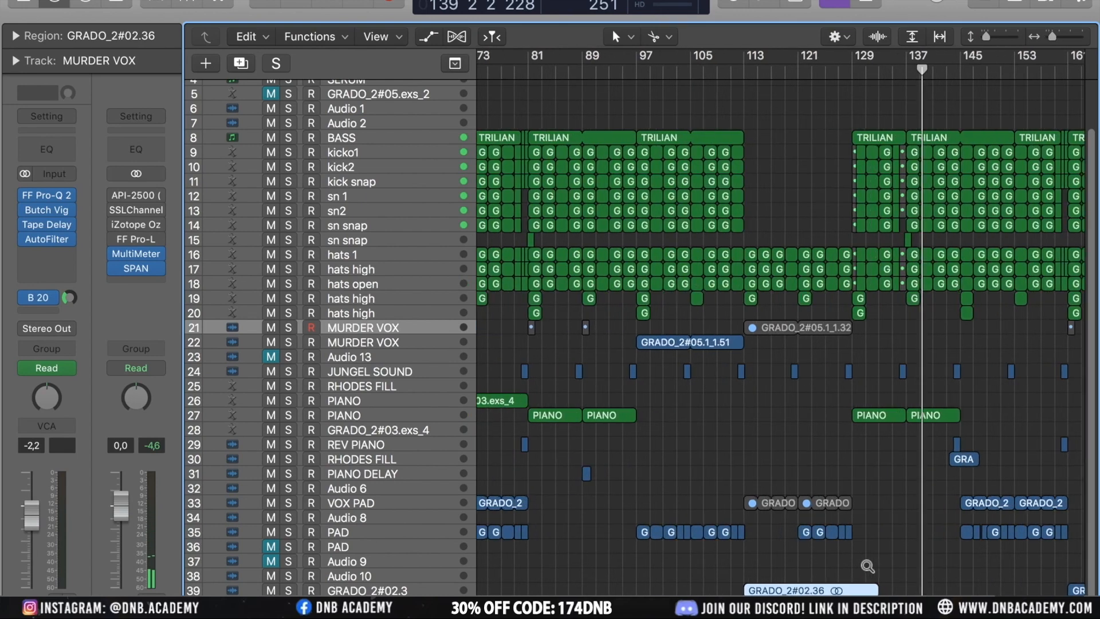
{"action": "scroll", "coordinate": [865, 564], "scroll_direction": "right", "scroll_amount": 8}
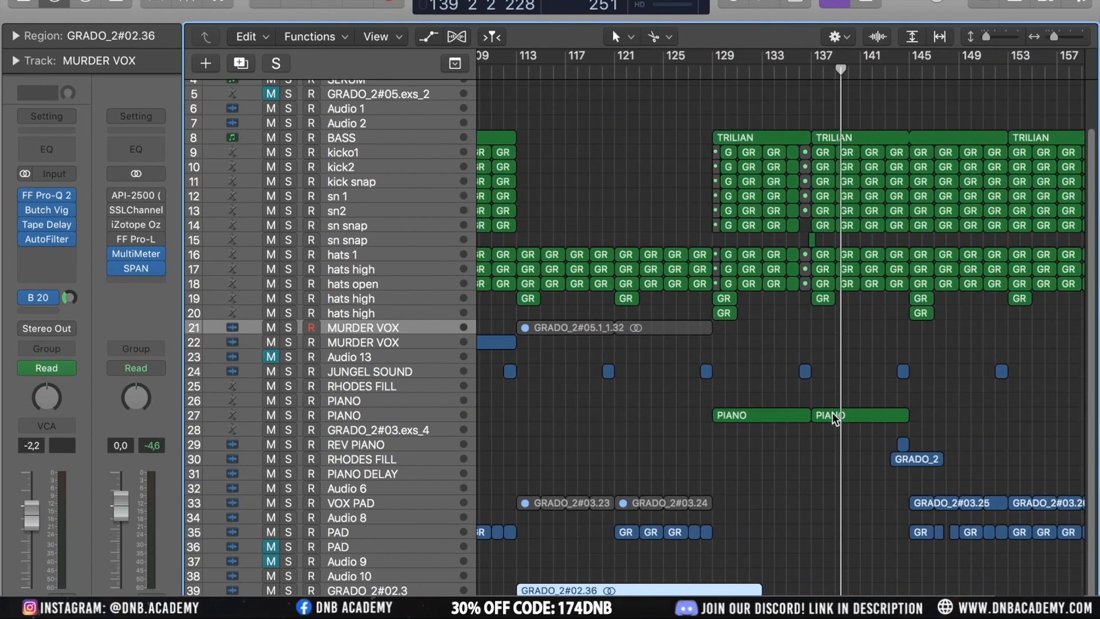
{"action": "left_click", "coordinate": [834, 417]}
{"action": "left_click", "coordinate": [822, 269]}
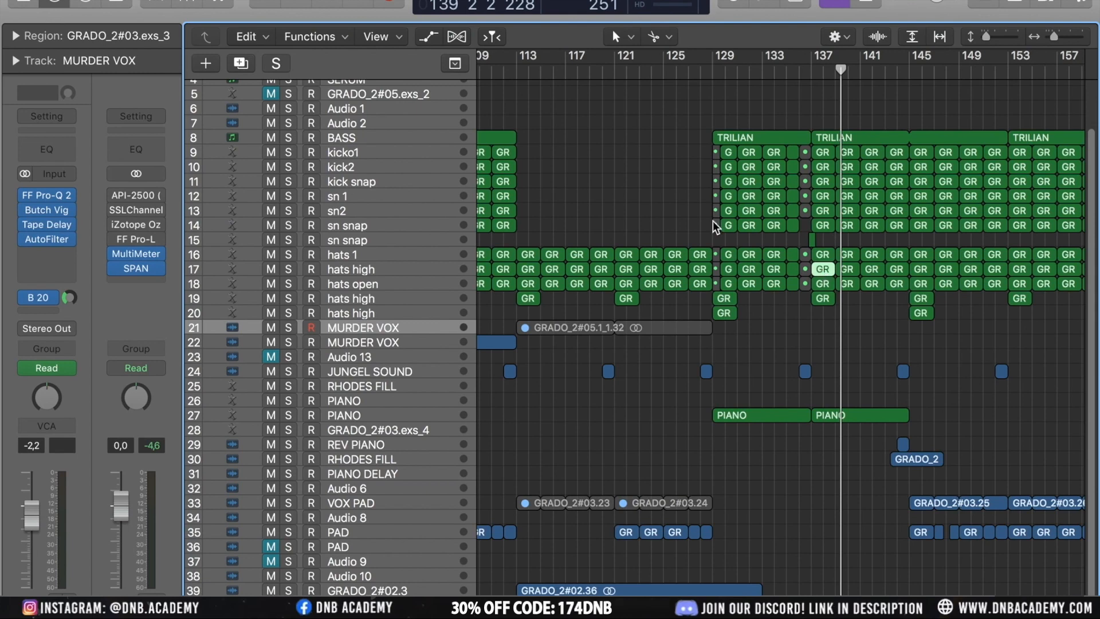
{"action": "key", "text": "ctrl+alt+Left"}
Examine the arrangement and the GRADO_2#02.36 region, then zoom out to the whole song
{"action": "scroll", "coordinate": [713, 221], "scroll_direction": "up", "scroll_amount": 1}
{"action": "scroll", "coordinate": [712, 221], "scroll_direction": "down", "scroll_amount": 5}
{"action": "scroll", "coordinate": [713, 221], "scroll_direction": "left", "scroll_amount": 4}
{"action": "scroll", "coordinate": [713, 222], "scroll_direction": "right", "scroll_amount": 4}
{"action": "scroll", "coordinate": [713, 221], "scroll_direction": "up", "scroll_amount": 5}
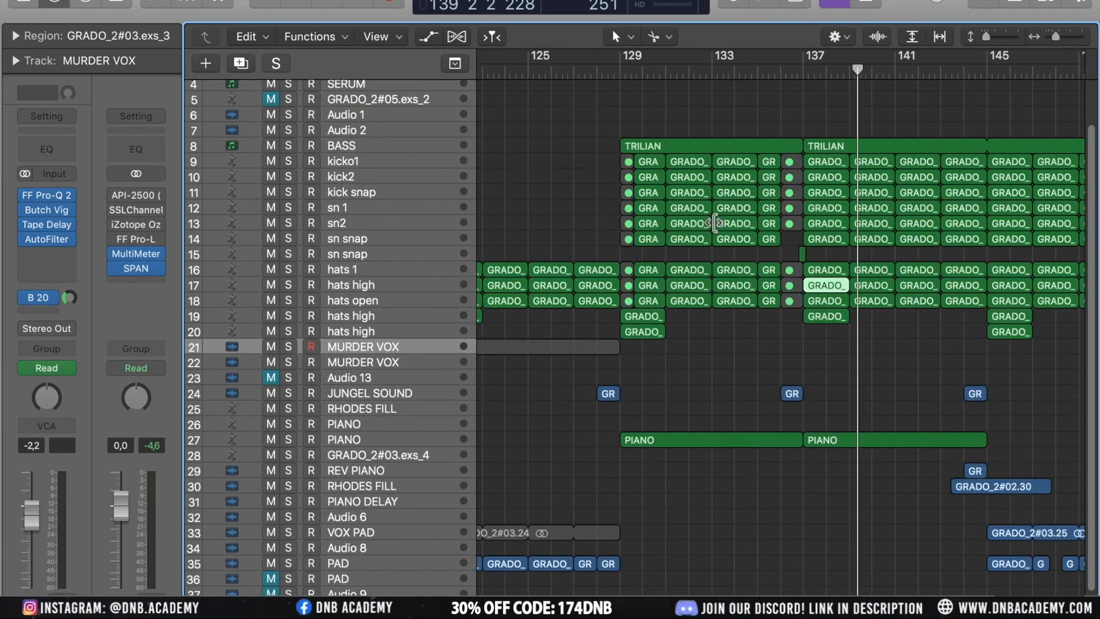
{"action": "scroll", "coordinate": [713, 222], "scroll_direction": "down", "scroll_amount": 3}
{"action": "scroll", "coordinate": [713, 221], "scroll_direction": "up", "scroll_amount": 1}
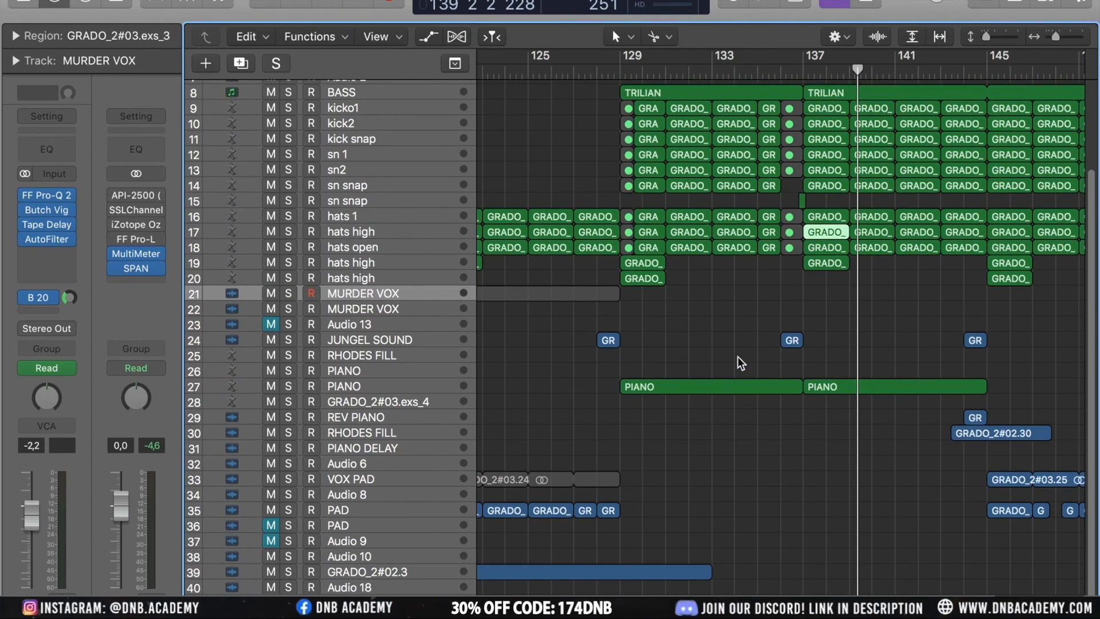
{"action": "scroll", "coordinate": [738, 357], "scroll_direction": "down", "scroll_amount": 4}
{"action": "scroll", "coordinate": [745, 407], "scroll_direction": "down", "scroll_amount": 3}
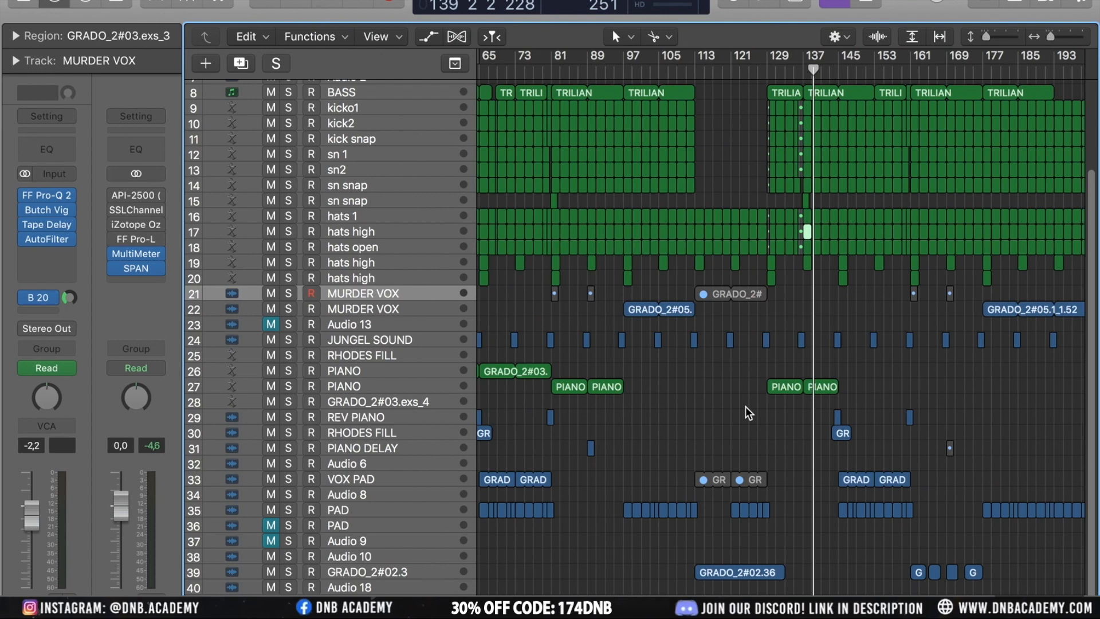
{"action": "left_click", "coordinate": [748, 573]}
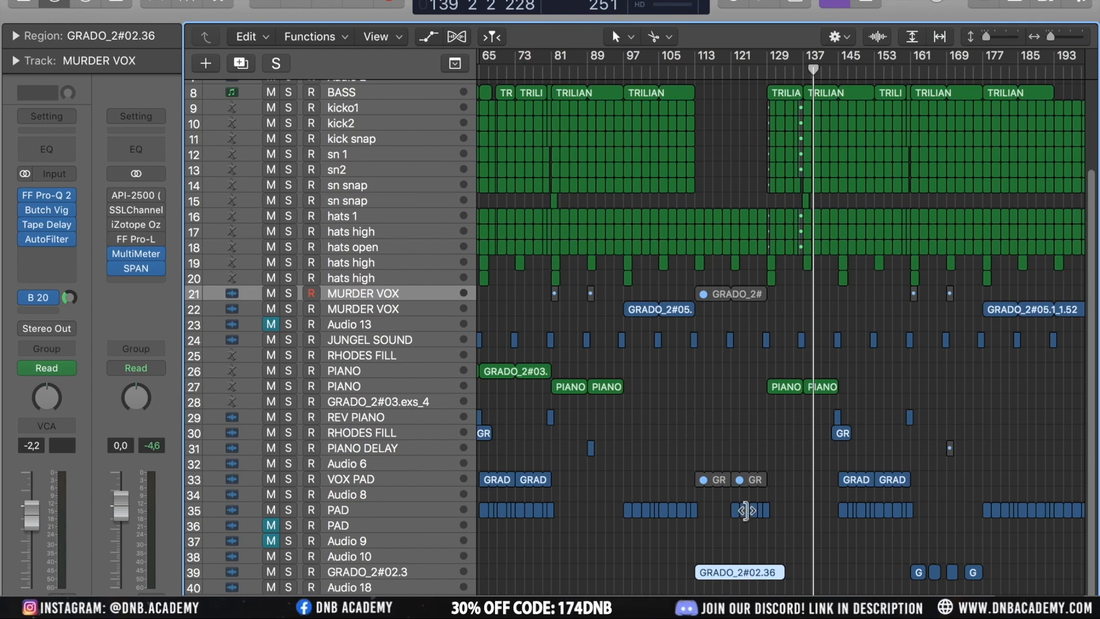
{"action": "left_click", "coordinate": [681, 412]}
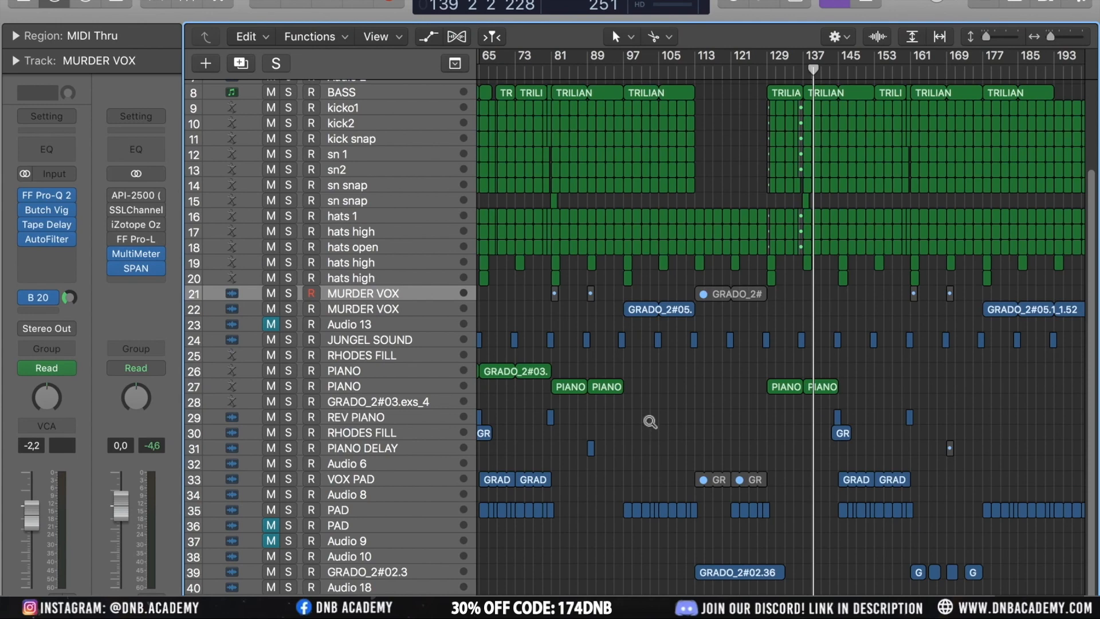
{"action": "scroll", "coordinate": [651, 422], "scroll_direction": "left", "scroll_amount": 4}
{"action": "scroll", "coordinate": [651, 421], "scroll_direction": "down", "scroll_amount": 3}
{"action": "scroll", "coordinate": [650, 422], "scroll_direction": "left", "scroll_amount": 3}
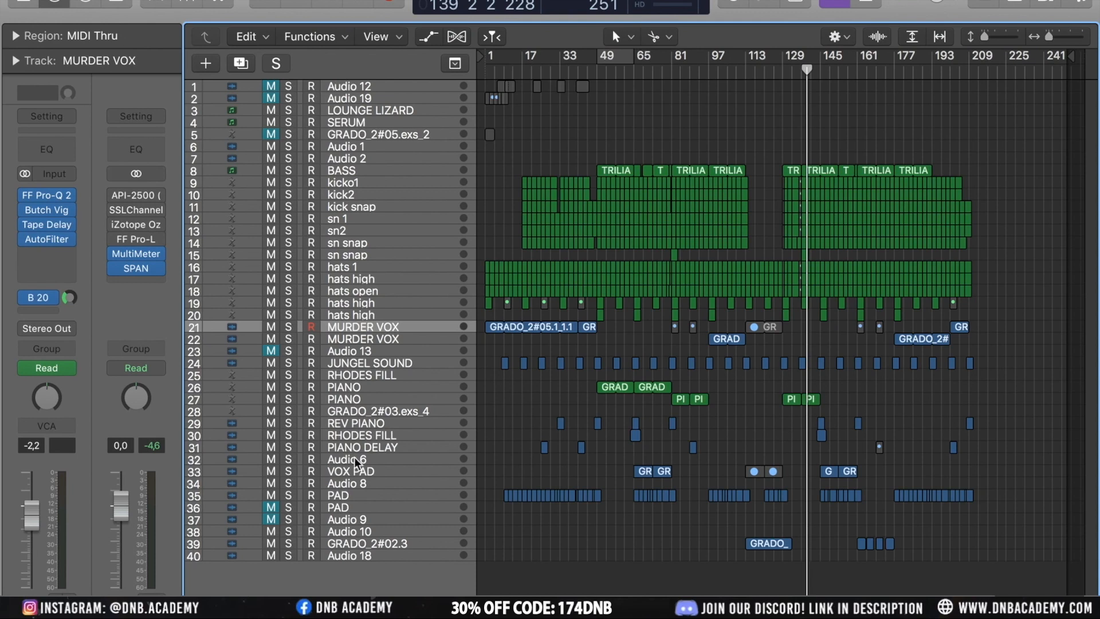
Select the RHODES FILL, PIANO DELAY, PAD and GRADO_2#02.3 tracks in turn to check their channel strips
{"action": "left_click", "coordinate": [353, 439]}
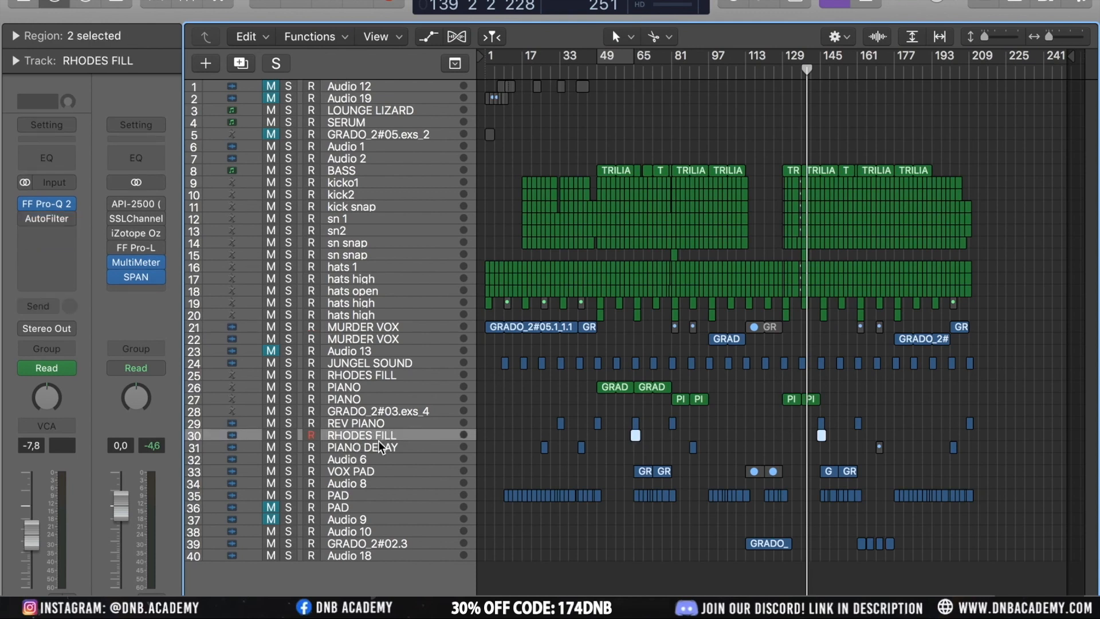
{"action": "left_click", "coordinate": [374, 447]}
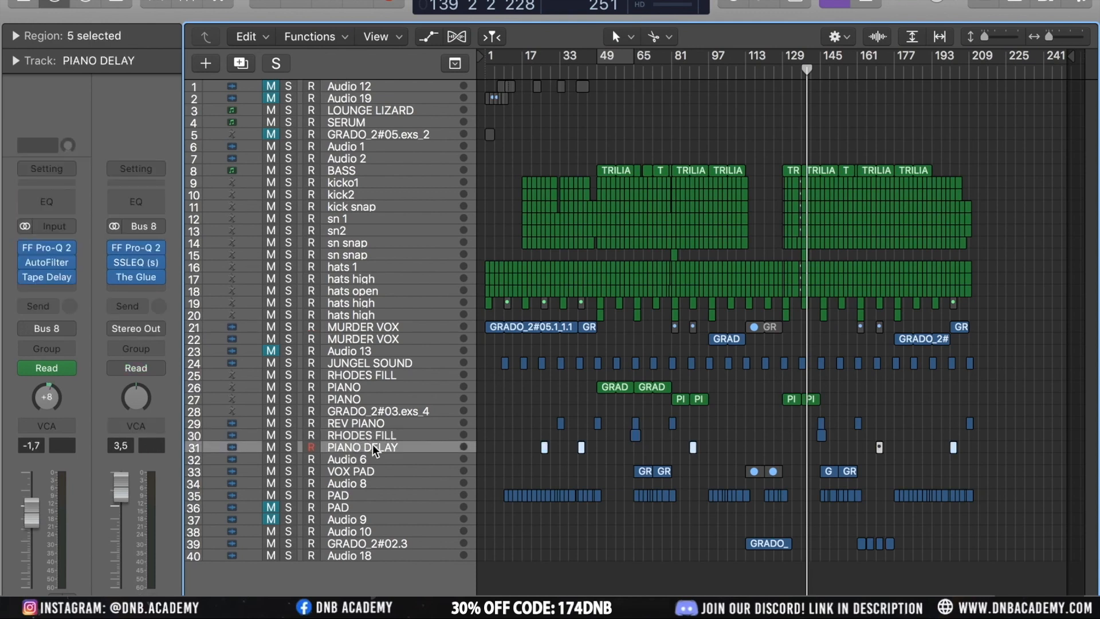
{"action": "left_click", "coordinate": [356, 491]}
{"action": "left_click", "coordinate": [404, 544]}
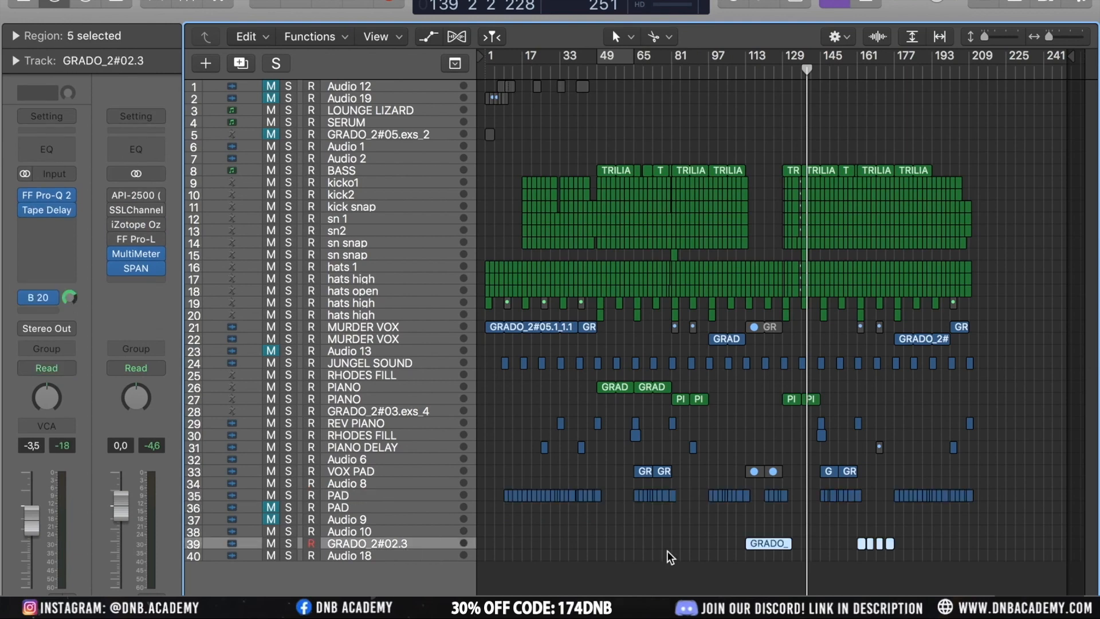
{"action": "scroll", "coordinate": [793, 511], "scroll_direction": "up", "scroll_amount": 5}
{"action": "scroll", "coordinate": [793, 511], "scroll_direction": "down", "scroll_amount": 5}
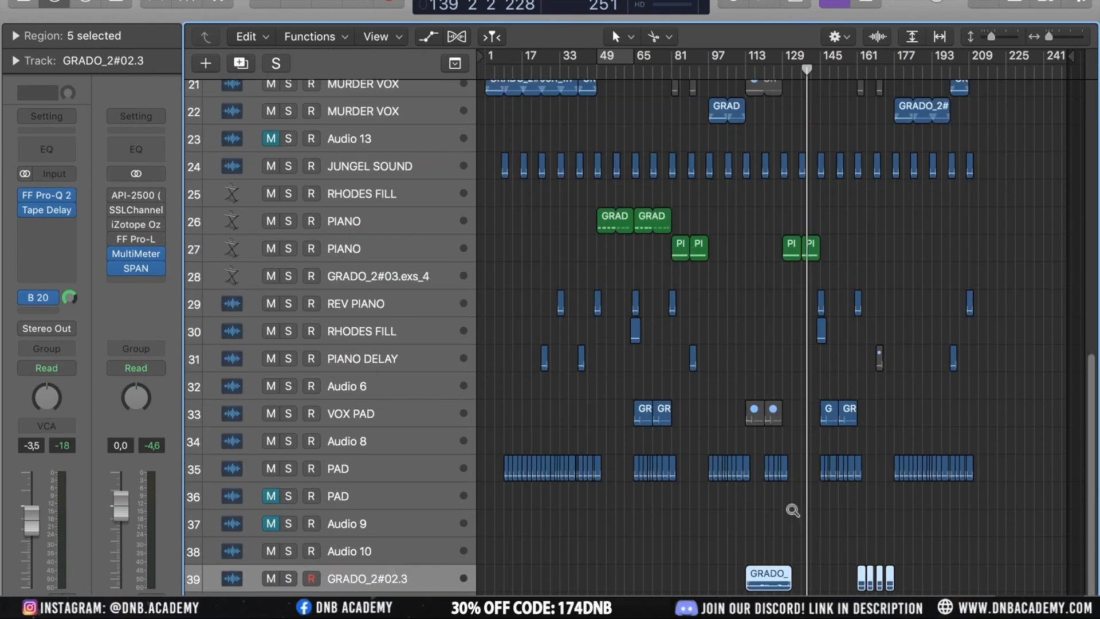
{"action": "scroll", "coordinate": [793, 511], "scroll_direction": "down", "scroll_amount": 3}
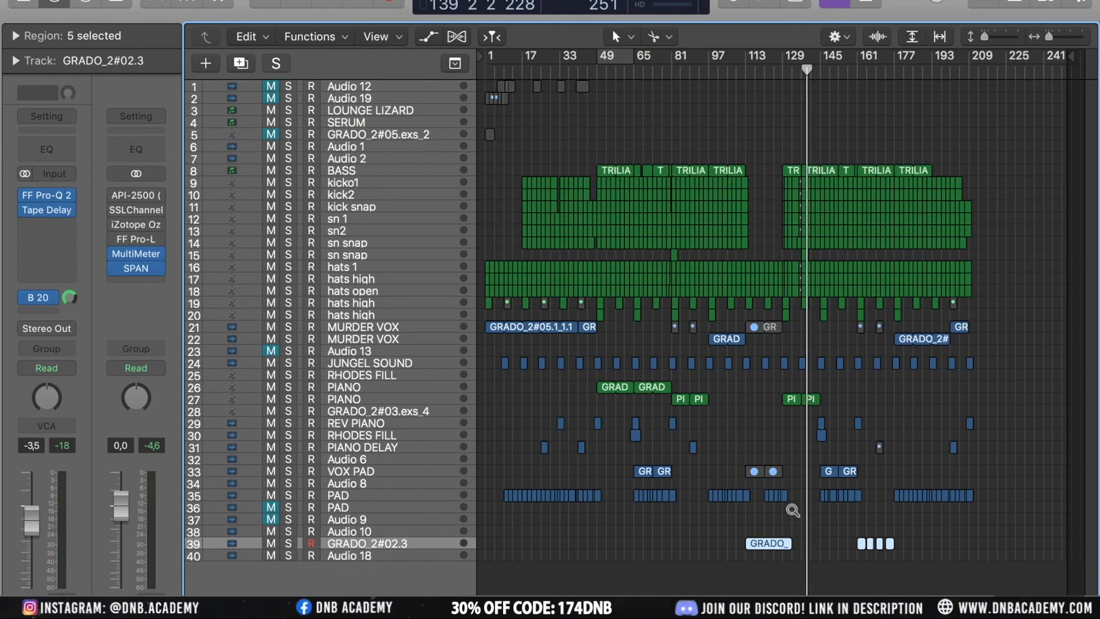
Select a TRILIAN bass region, then the kick2 and hats 1 tracks, and open the Mixer
{"action": "left_click", "coordinate": [680, 170]}
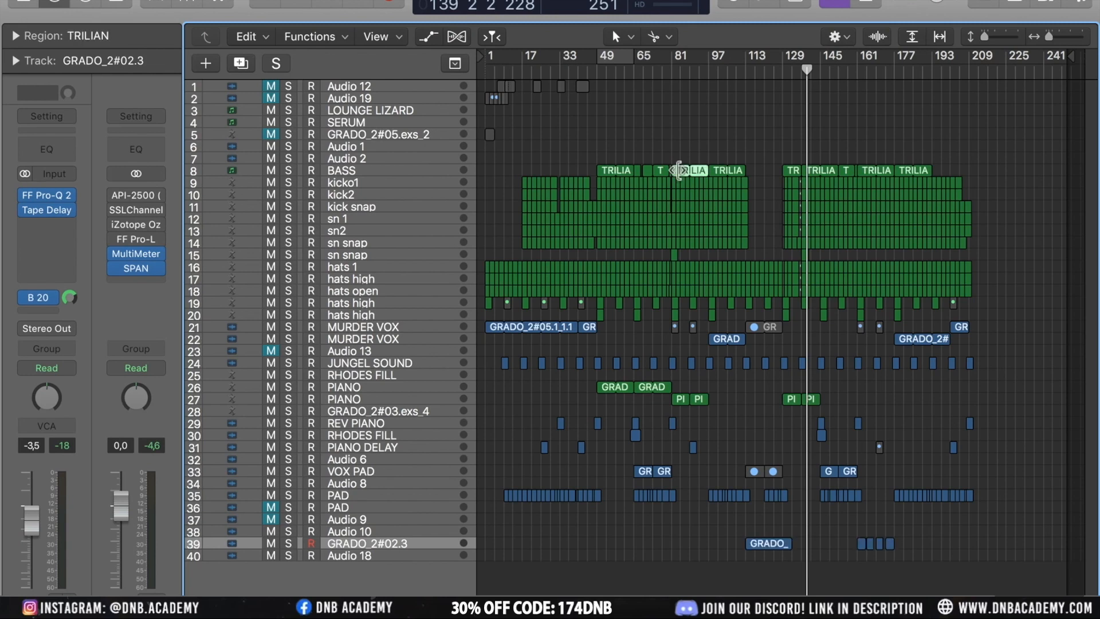
{"action": "left_click", "coordinate": [343, 194]}
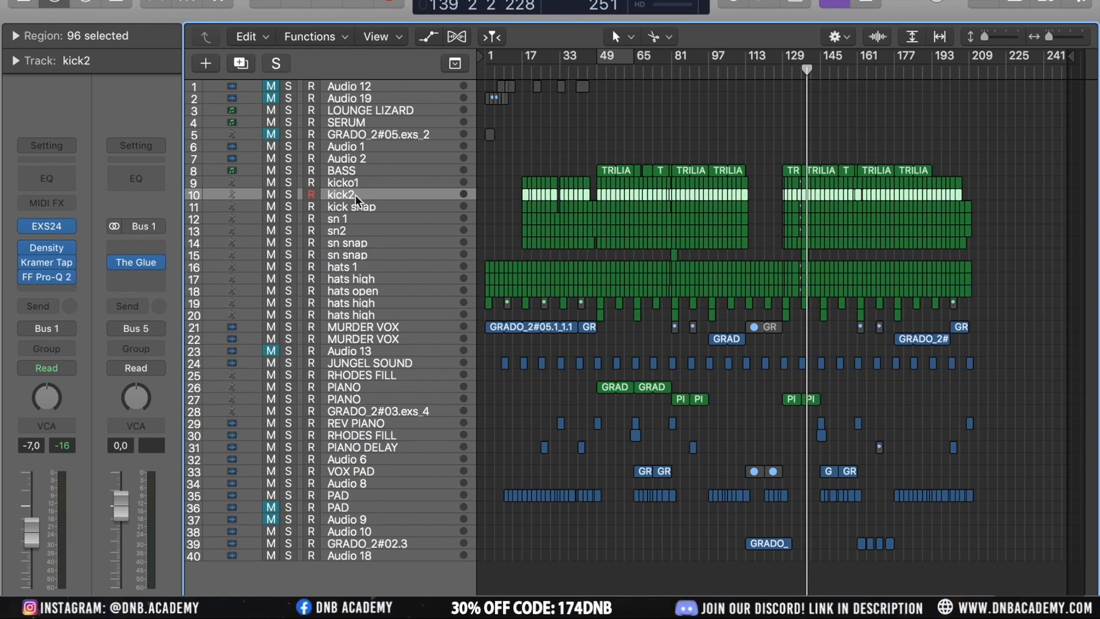
{"action": "left_click", "coordinate": [351, 265]}
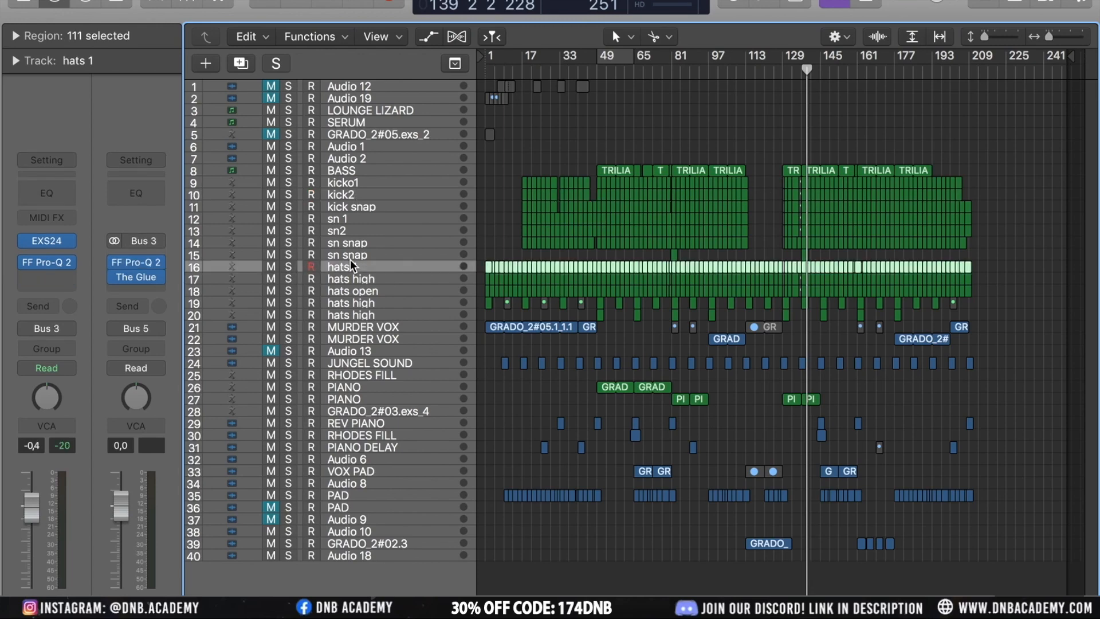
{"action": "key", "text": "x"}
{"action": "scroll", "coordinate": [755, 516], "scroll_direction": "up", "scroll_amount": 8}
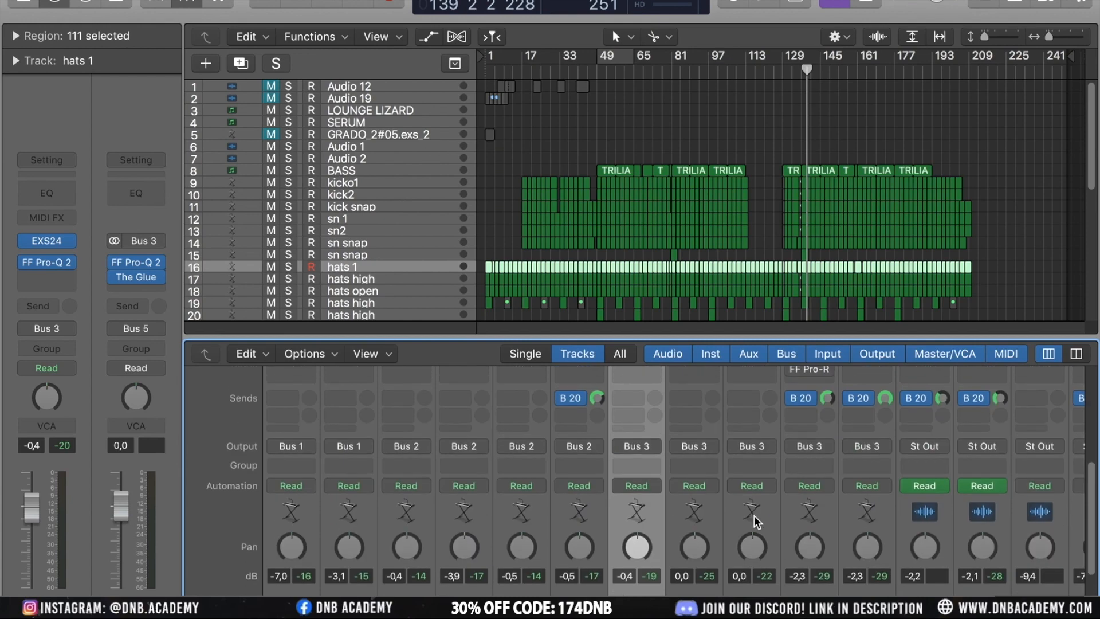
{"action": "scroll", "coordinate": [754, 516], "scroll_direction": "down", "scroll_amount": 8}
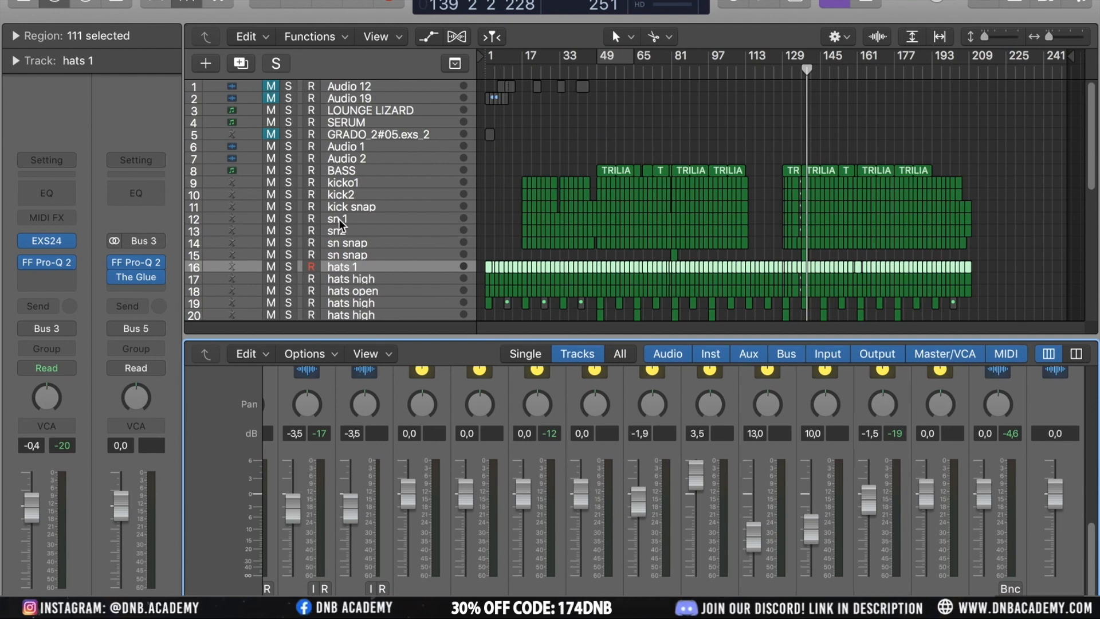
{"action": "left_click", "coordinate": [352, 191]}
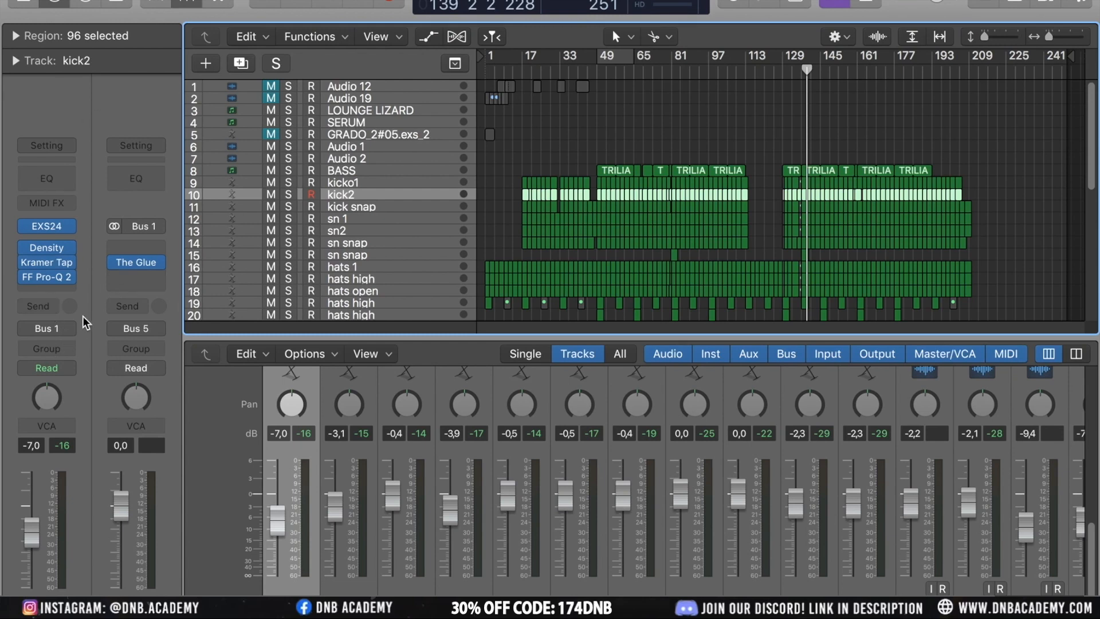
Open the kick2 track's output routing menu and browse the bus list without changing it
{"action": "left_click", "coordinate": [70, 329]}
{"action": "mouse_move", "coordinate": [74, 375]}
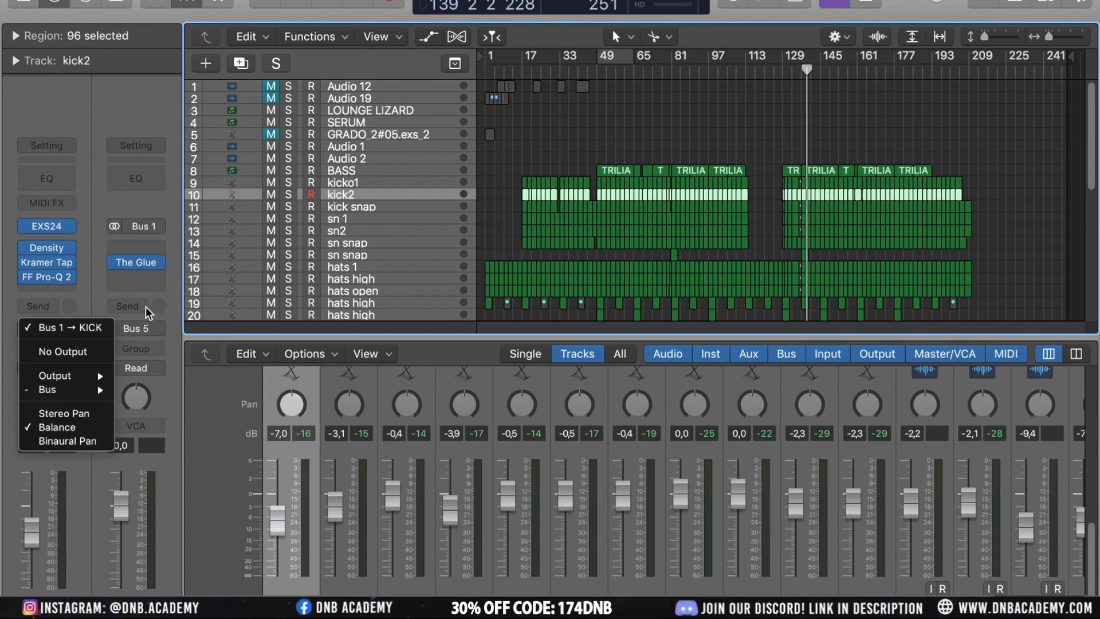
{"action": "mouse_move", "coordinate": [100, 396]}
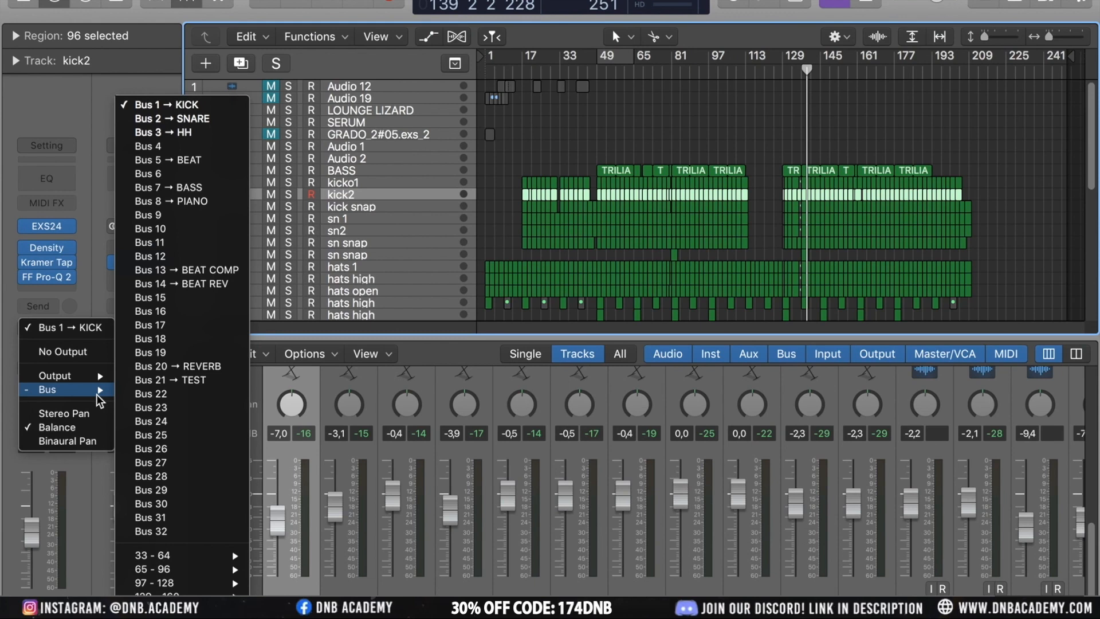
{"action": "left_click", "coordinate": [83, 242]}
{"action": "mouse_move", "coordinate": [148, 264]}
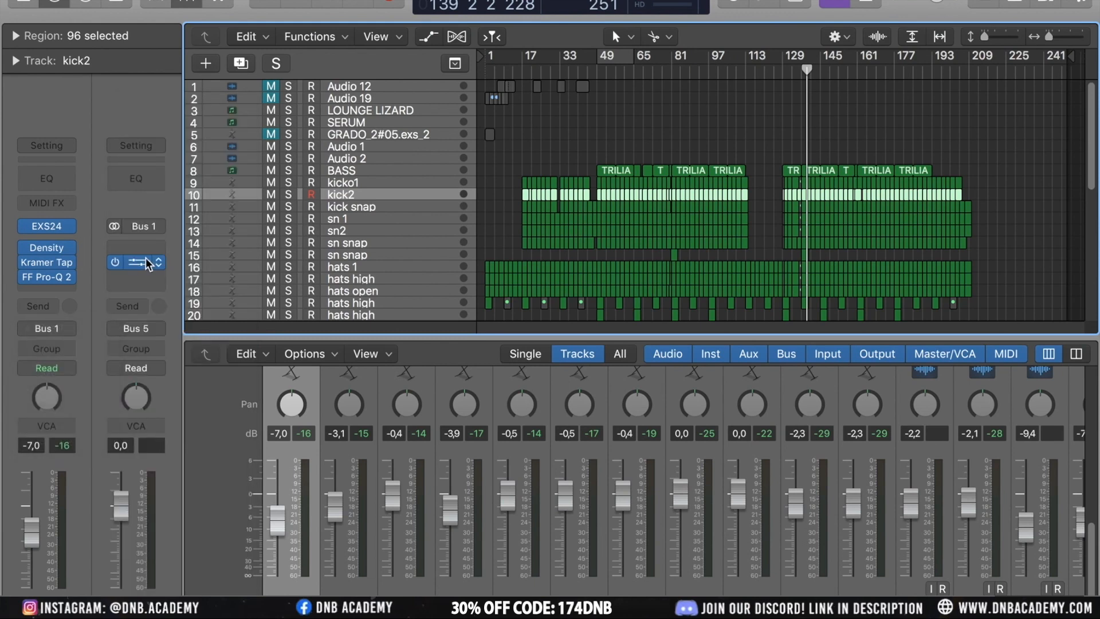
Select the kicko1, kick2 and kick snap tracks in turn to compare their channel strips
{"action": "left_click", "coordinate": [342, 181]}
{"action": "left_click", "coordinate": [351, 191]}
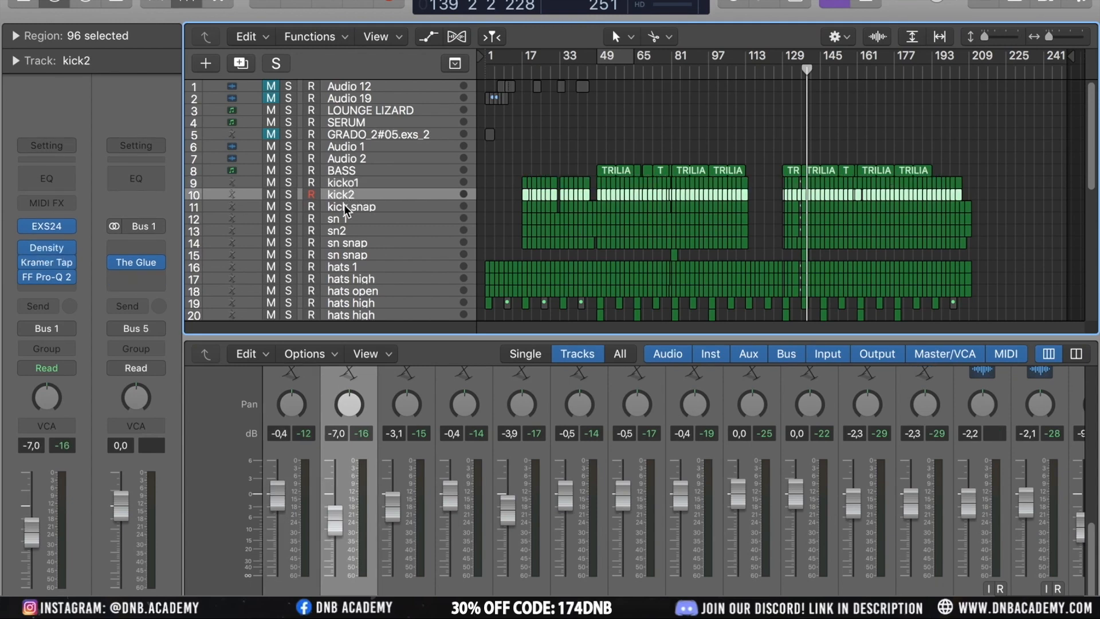
{"action": "left_click", "coordinate": [344, 205]}
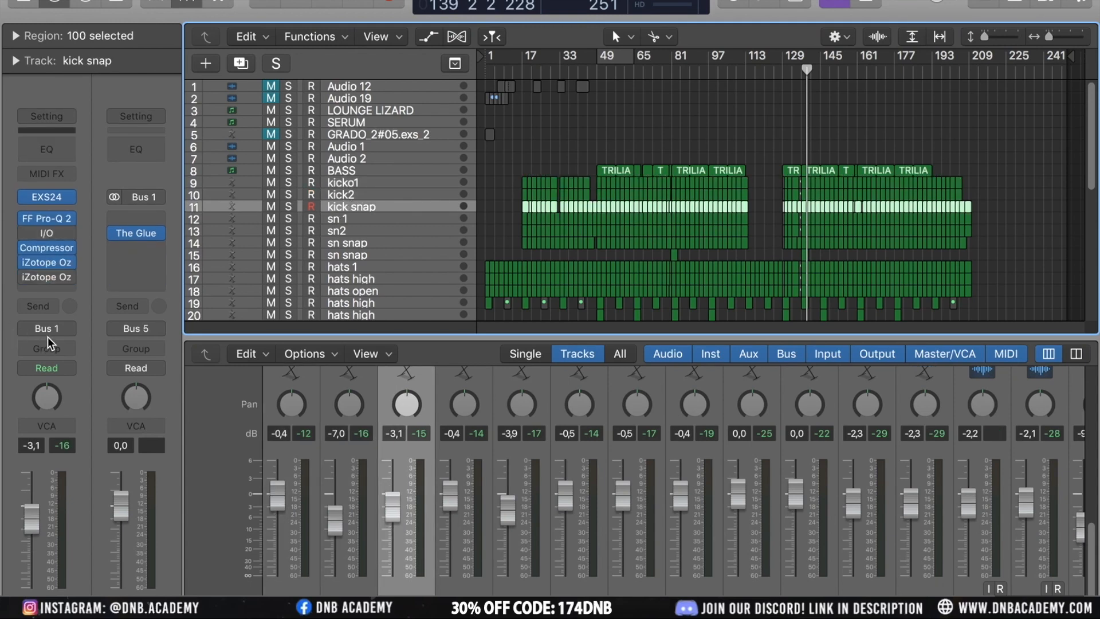
{"action": "left_click", "coordinate": [353, 195]}
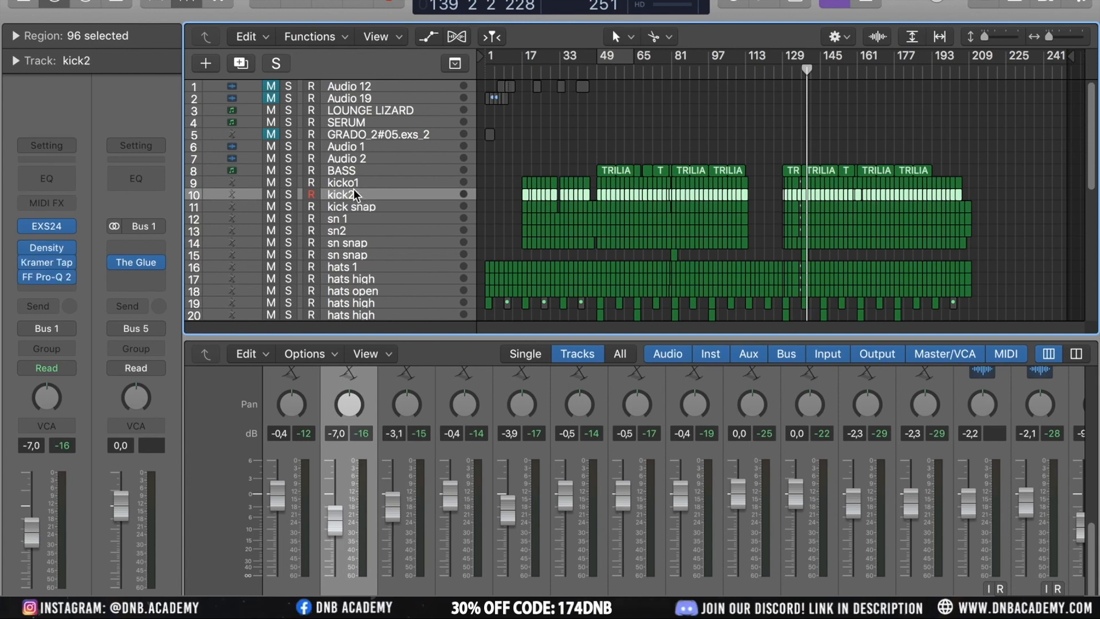
{"action": "left_click", "coordinate": [353, 183]}
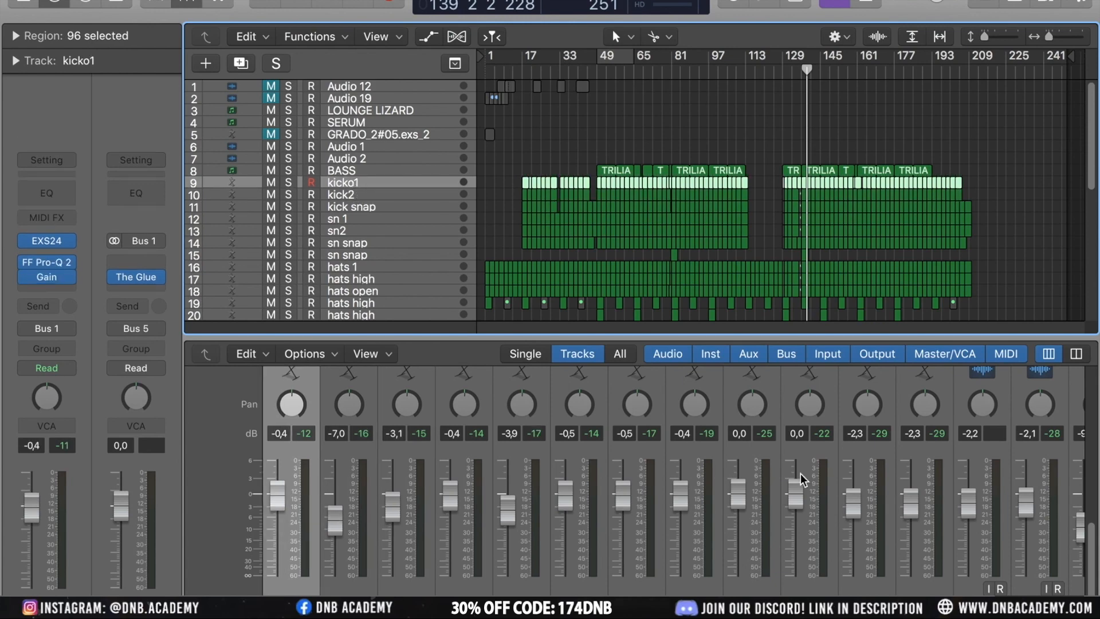
Scroll the mixer to the bus strips, play the soloed drums and open The Glue on the Bus 1 kick bus to inspect it
{"action": "scroll", "coordinate": [803, 479], "scroll_direction": "right", "scroll_amount": 20}
{"action": "left_click", "coordinate": [487, 605]}
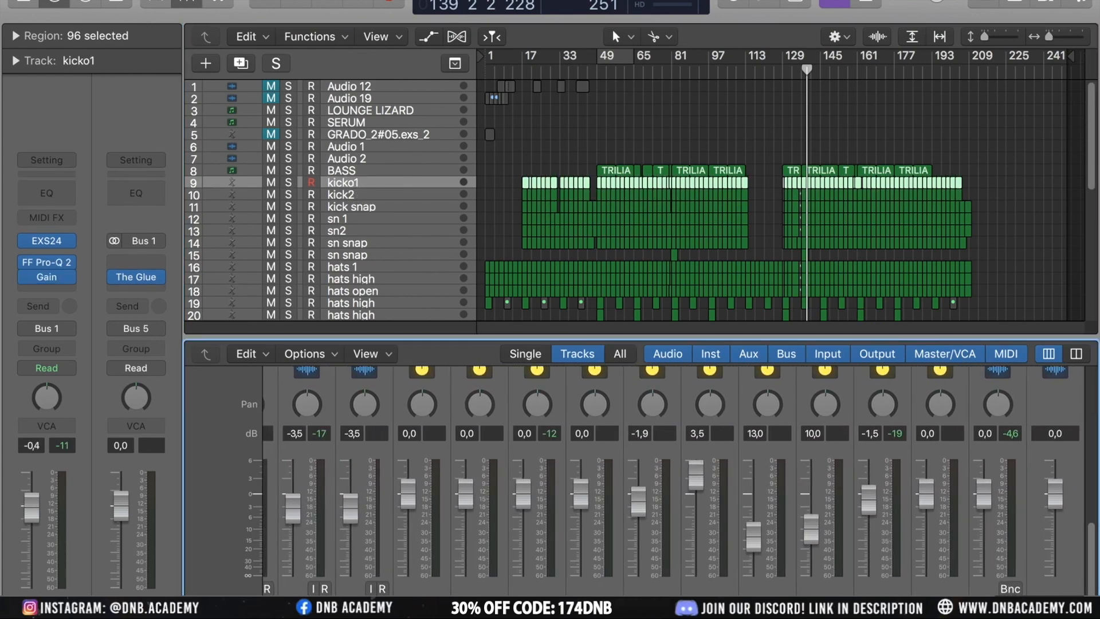
{"action": "key", "text": "space"}
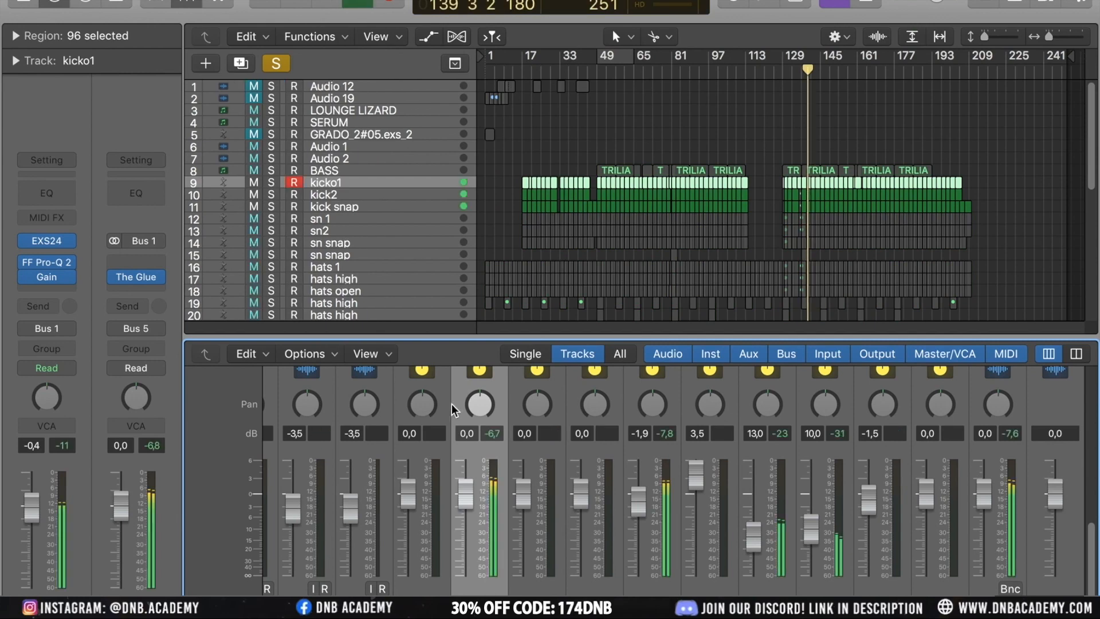
{"action": "scroll", "coordinate": [510, 490], "scroll_direction": "up", "scroll_amount": 10}
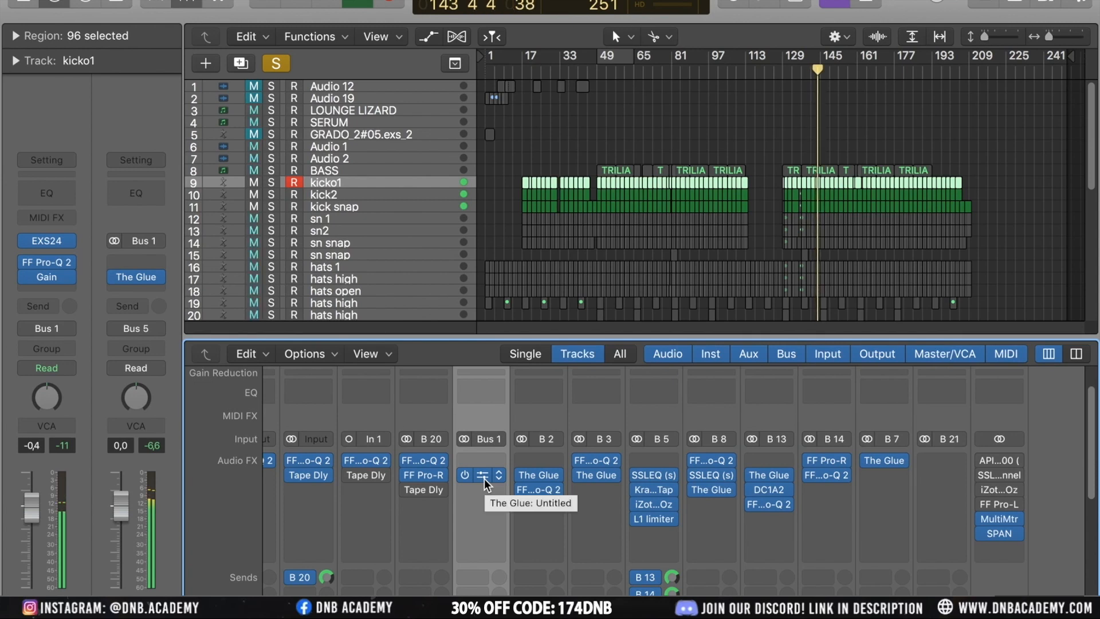
{"action": "key", "text": "space"}
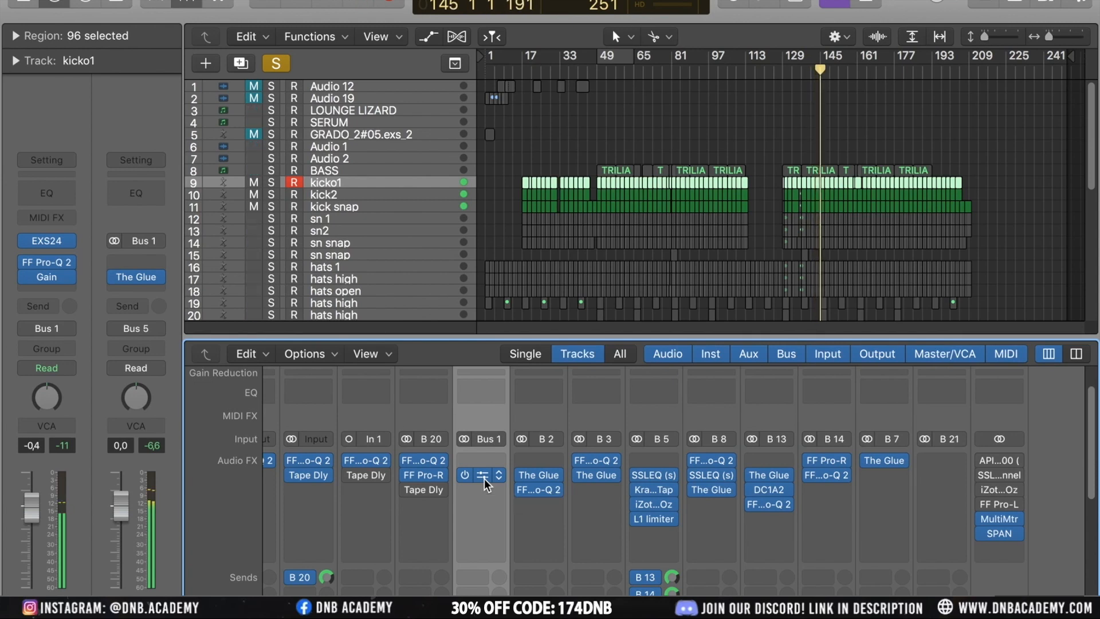
{"action": "left_click", "coordinate": [483, 475]}
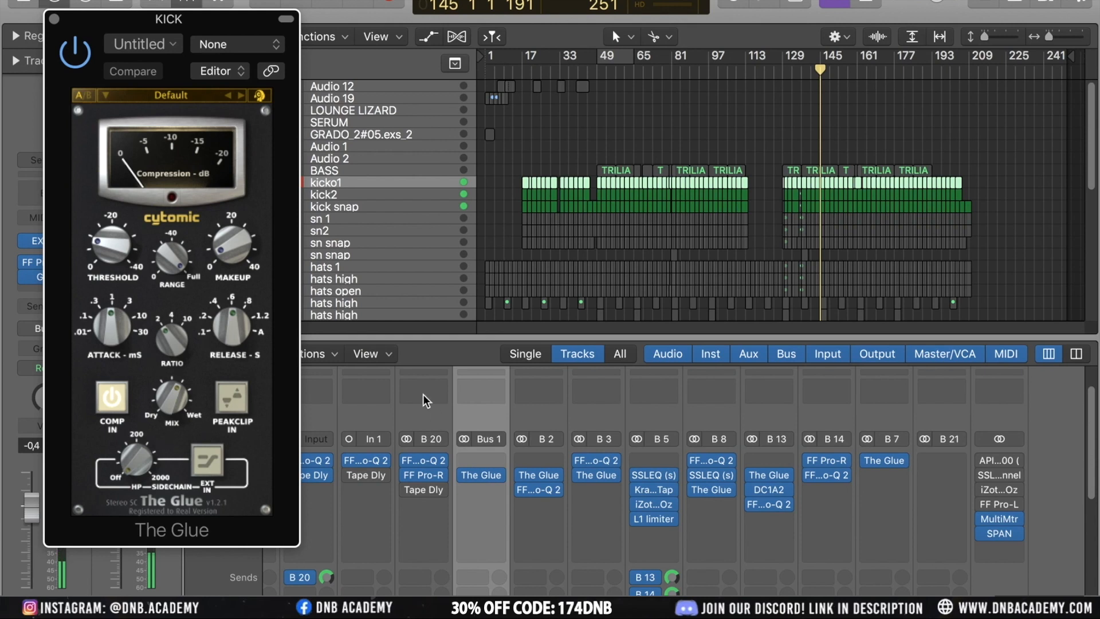
{"action": "key", "text": "space"}
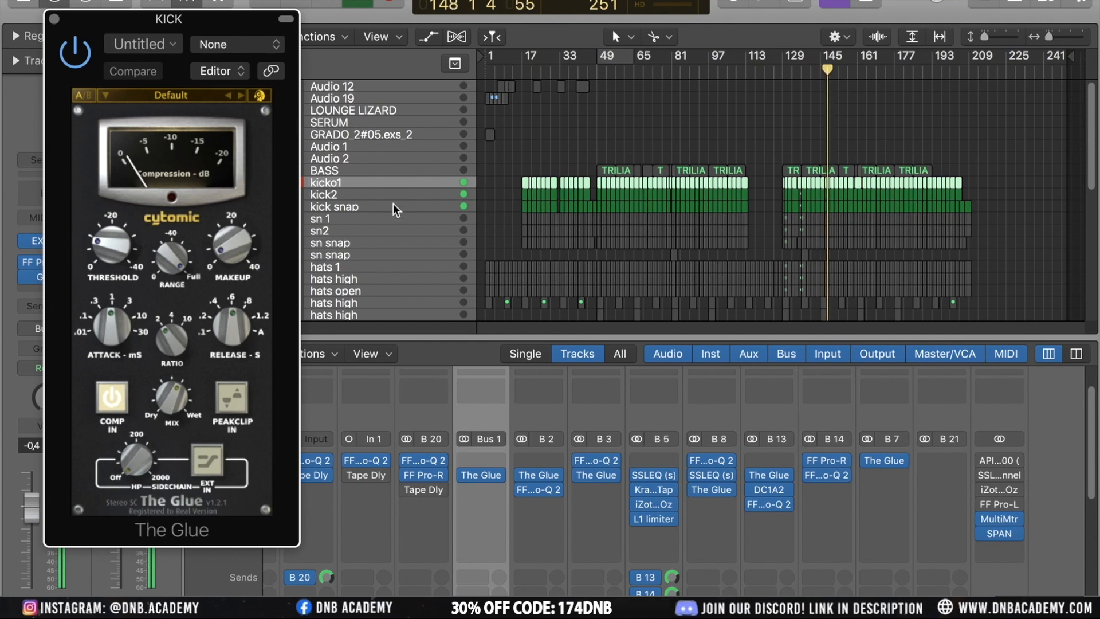
{"action": "mouse_move", "coordinate": [153, 387]}
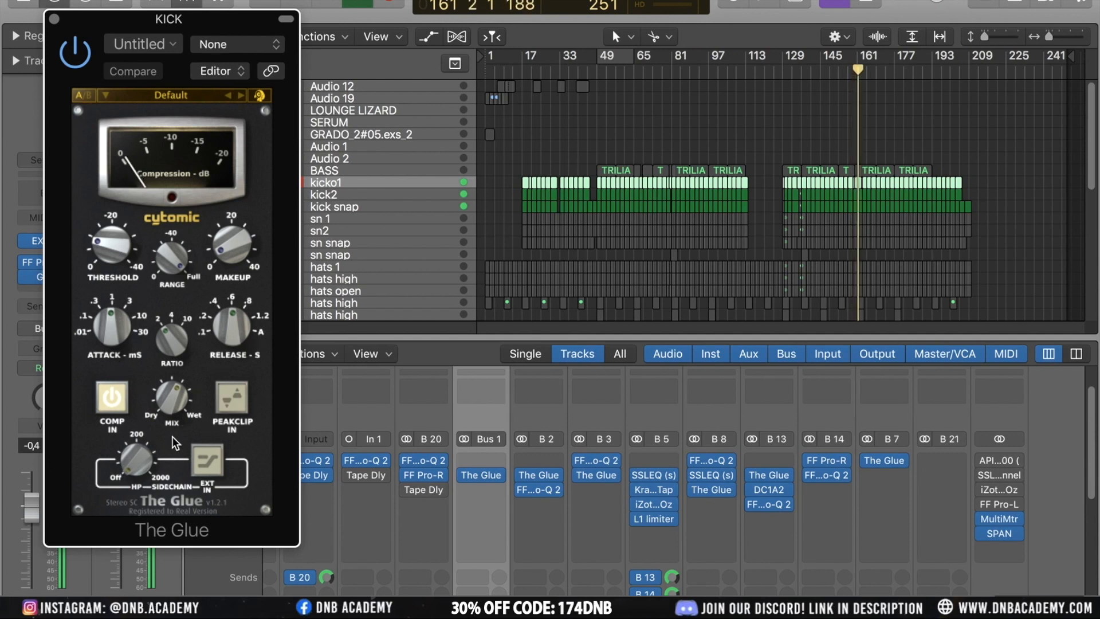
{"action": "mouse_move", "coordinate": [116, 441]}
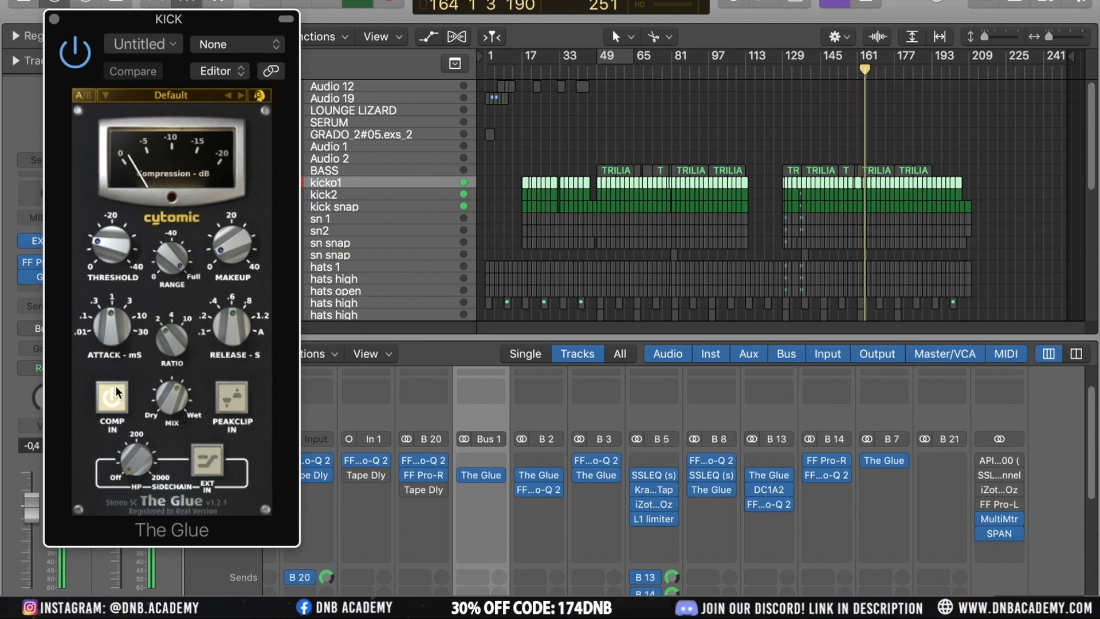
{"action": "left_click", "coordinate": [54, 19]}
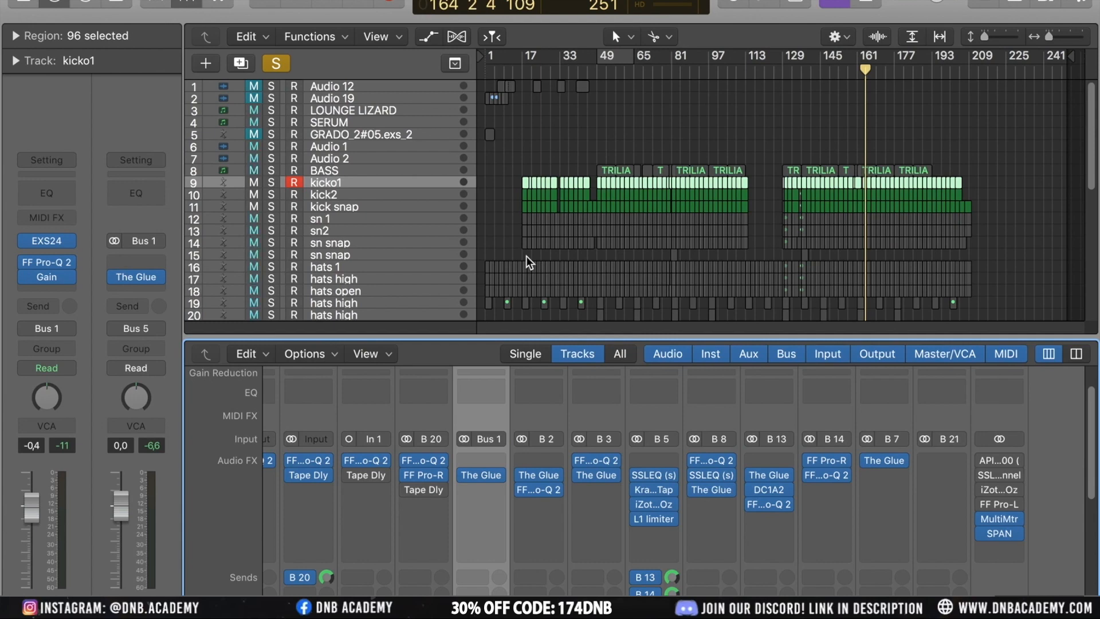
Select the bus strips in turn and open the SSLEQ on the BEAT bus (Bus 5) to inspect its settings
{"action": "scroll", "coordinate": [536, 488], "scroll_direction": "down", "scroll_amount": 5}
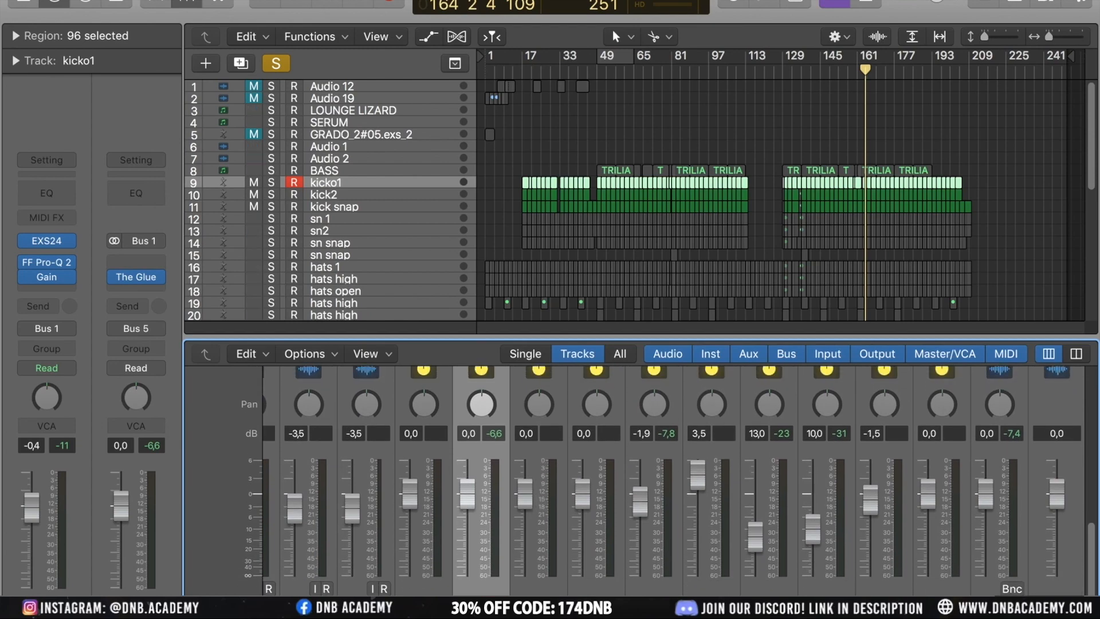
{"action": "scroll", "coordinate": [695, 589], "scroll_direction": "left", "scroll_amount": 3}
{"action": "scroll", "coordinate": [695, 589], "scroll_direction": "right", "scroll_amount": 10}
{"action": "scroll", "coordinate": [695, 589], "scroll_direction": "left", "scroll_amount": 10}
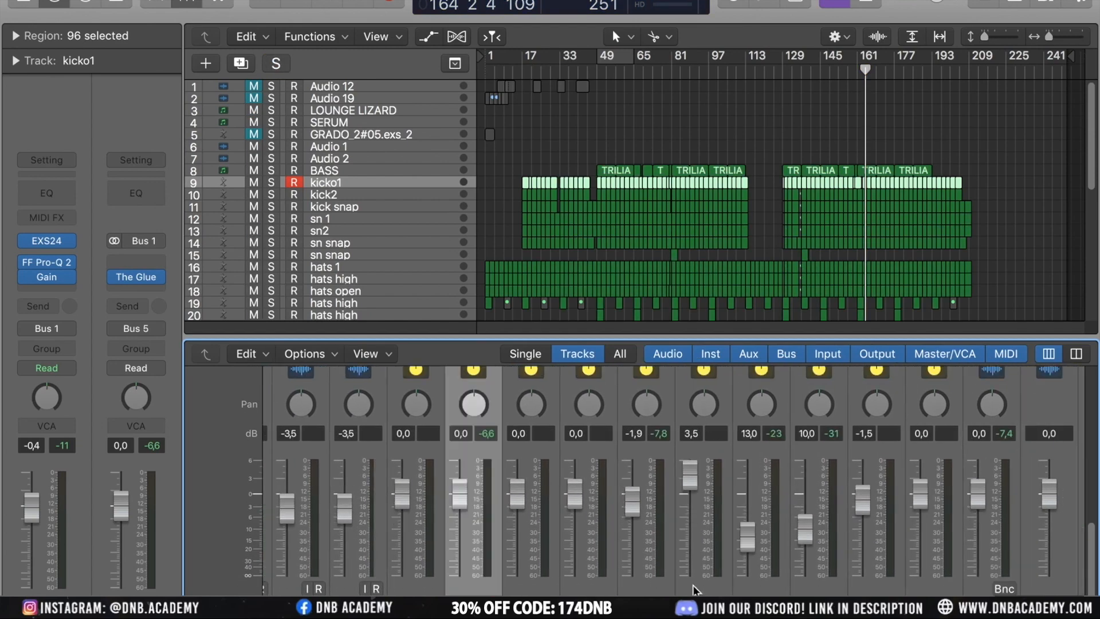
{"action": "left_click", "coordinate": [536, 487]}
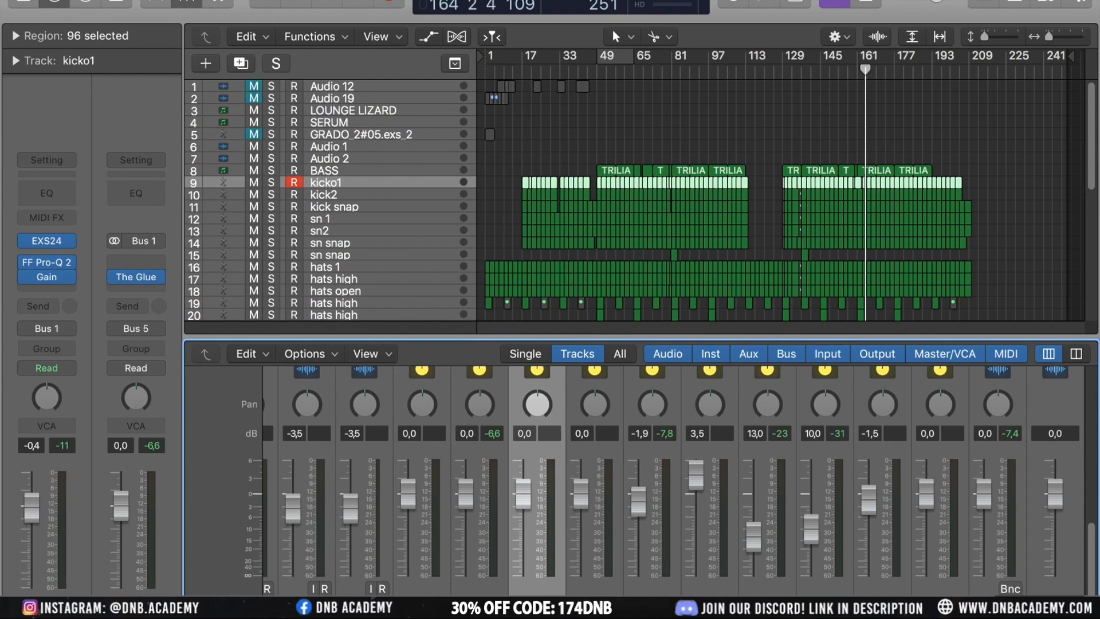
{"action": "key", "text": "Right"}
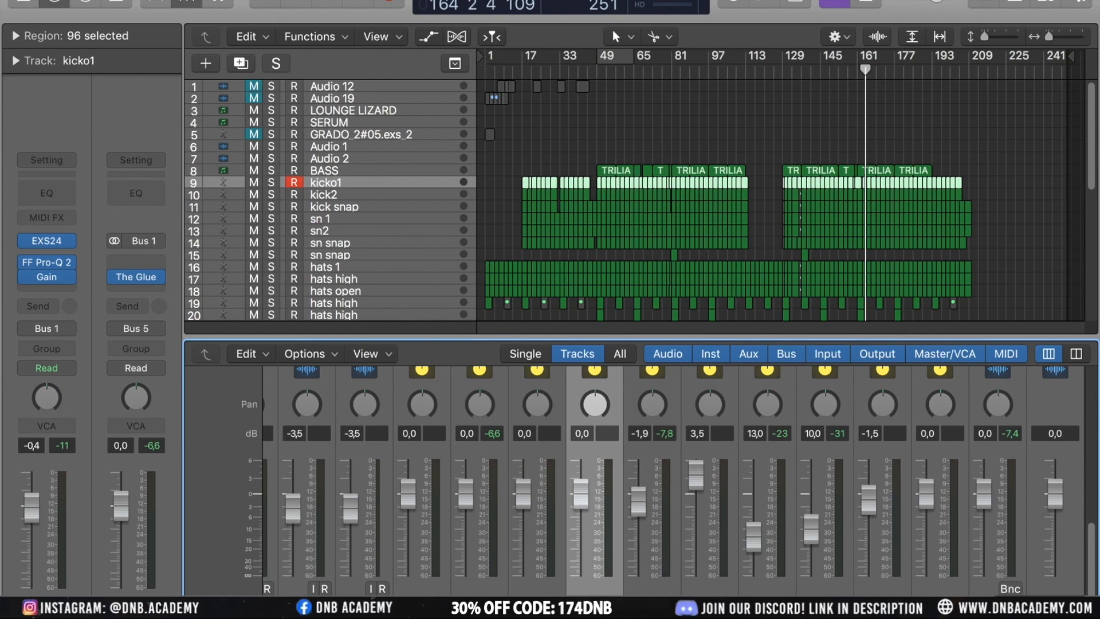
{"action": "left_click", "coordinate": [653, 594]}
{"action": "scroll", "coordinate": [653, 590], "scroll_direction": "up", "scroll_amount": 10}
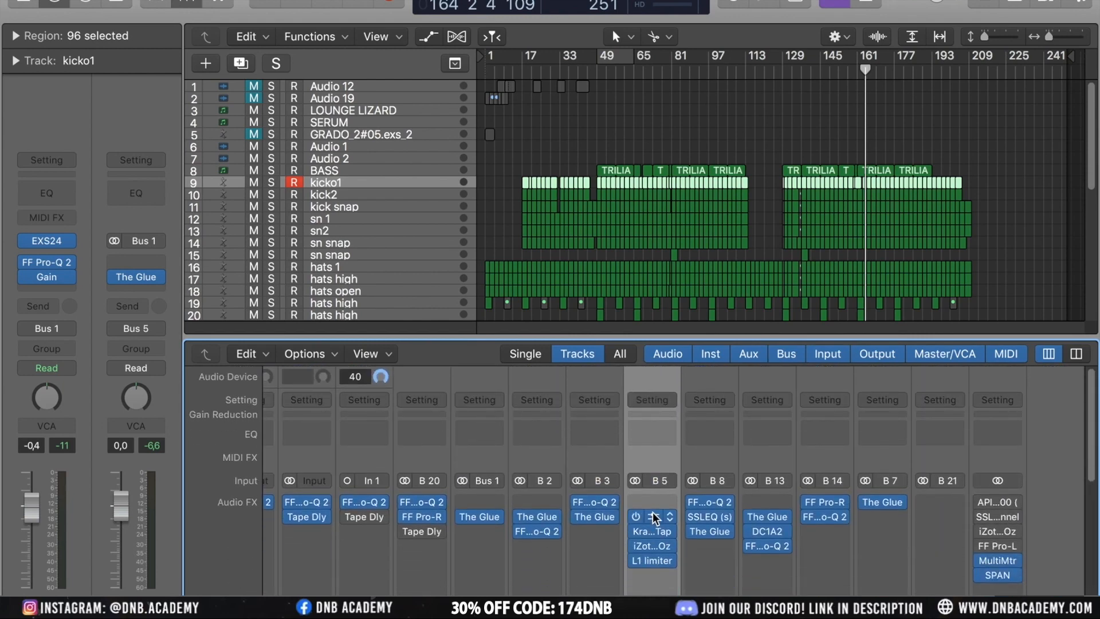
{"action": "left_click", "coordinate": [652, 512]}
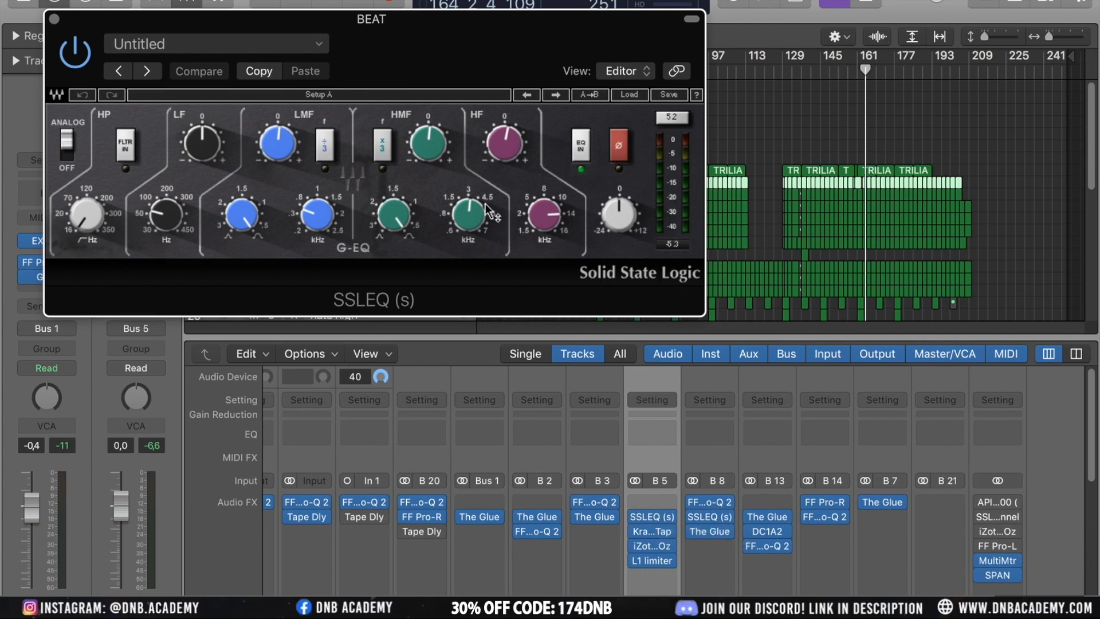
{"action": "mouse_move", "coordinate": [430, 138]}
{"action": "left_click", "coordinate": [53, 19]}
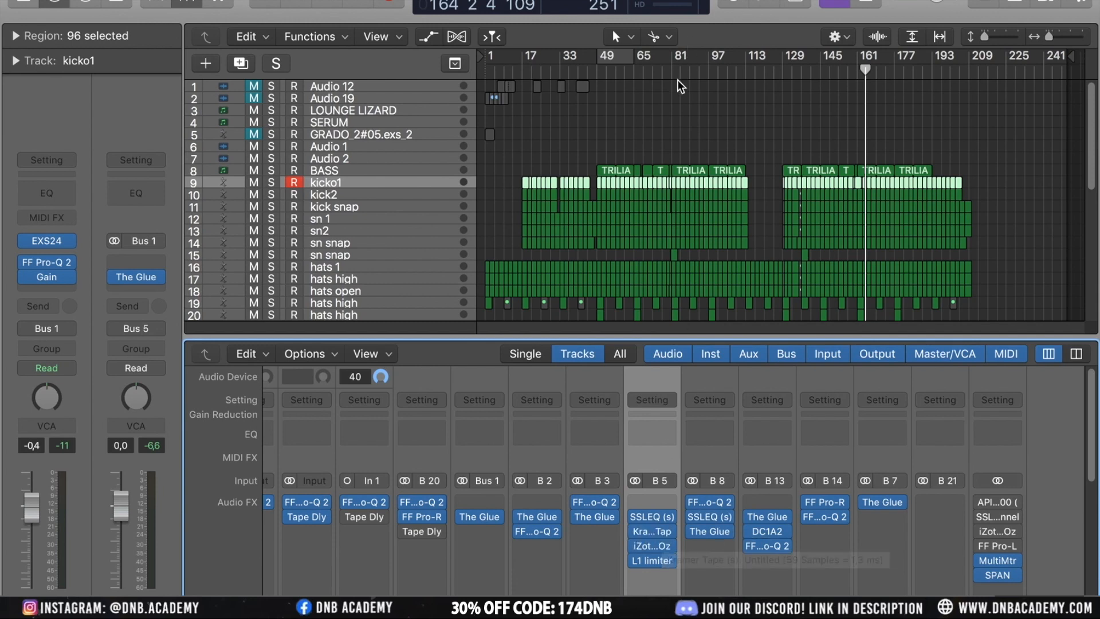
During playback, raise the BEAT bus SSLEQ's low-mid gain to about 1 dB and set the high-mid Q to 0.10
{"action": "key", "text": "space"}
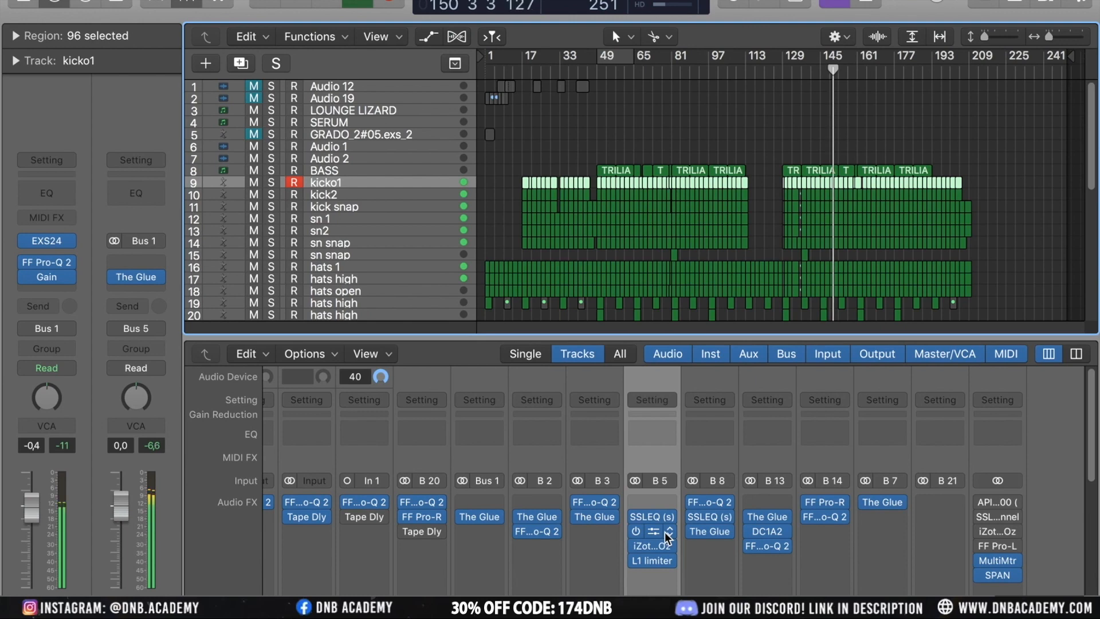
{"action": "scroll", "coordinate": [665, 532], "scroll_direction": "down", "scroll_amount": 10}
{"action": "left_click", "coordinate": [666, 610]}
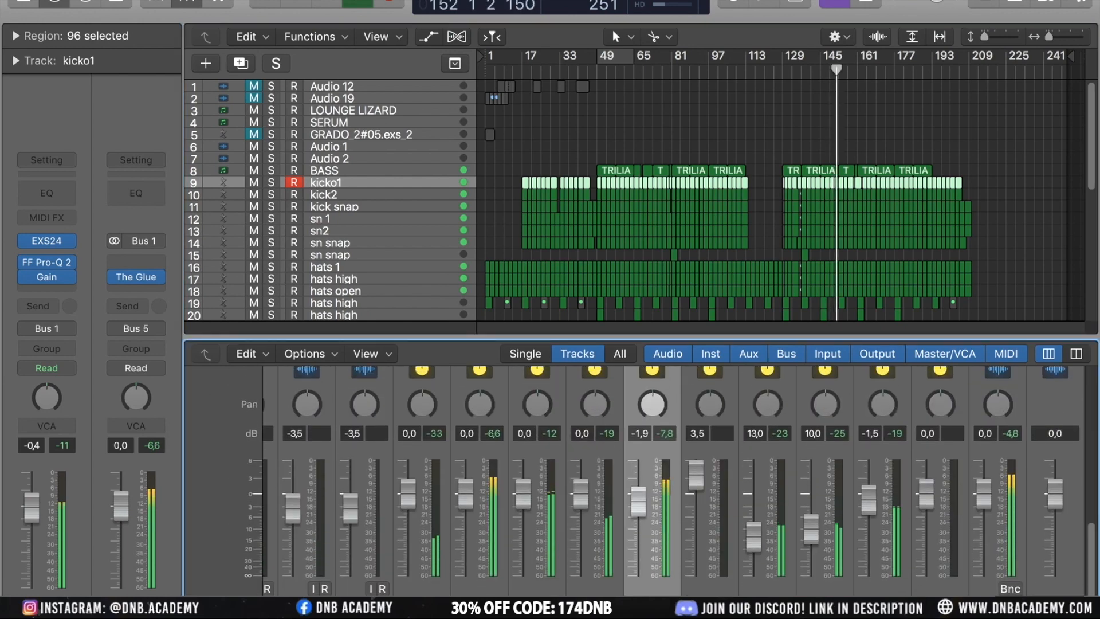
{"action": "scroll", "coordinate": [673, 471], "scroll_direction": "up", "scroll_amount": 8}
{"action": "scroll", "coordinate": [673, 417], "scroll_direction": "up", "scroll_amount": 2}
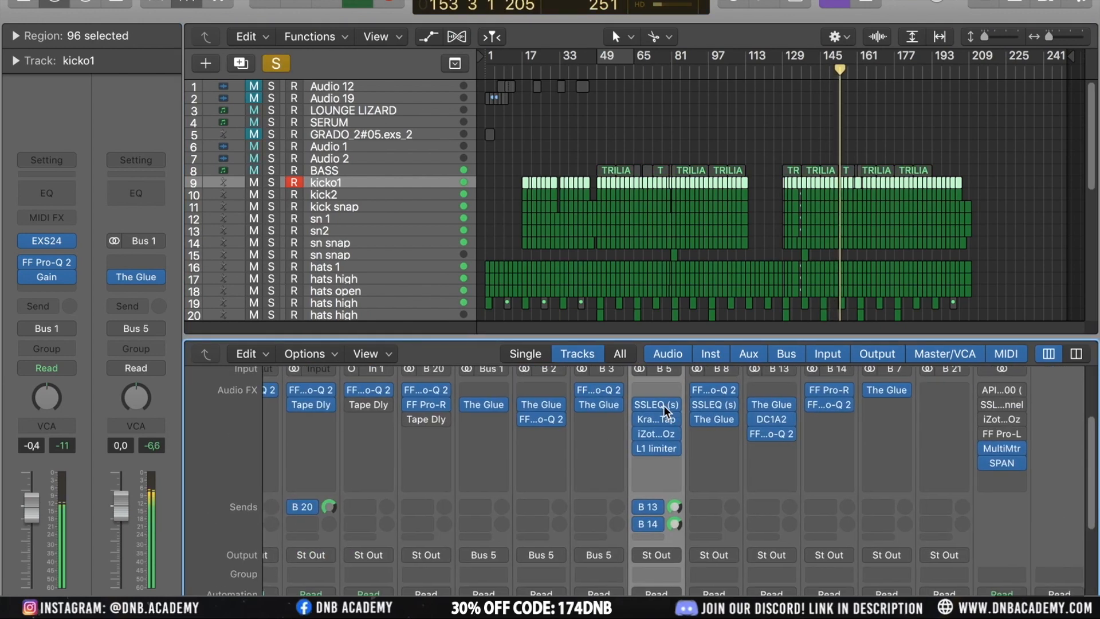
{"action": "left_click", "coordinate": [657, 404]}
{"action": "mouse_move", "coordinate": [278, 143]}
{"action": "left_mouse_down"}
{"action": "mouse_move", "coordinate": [277, 114]}
{"action": "mouse_move", "coordinate": [277, 135]}
{"action": "left_mouse_up"}
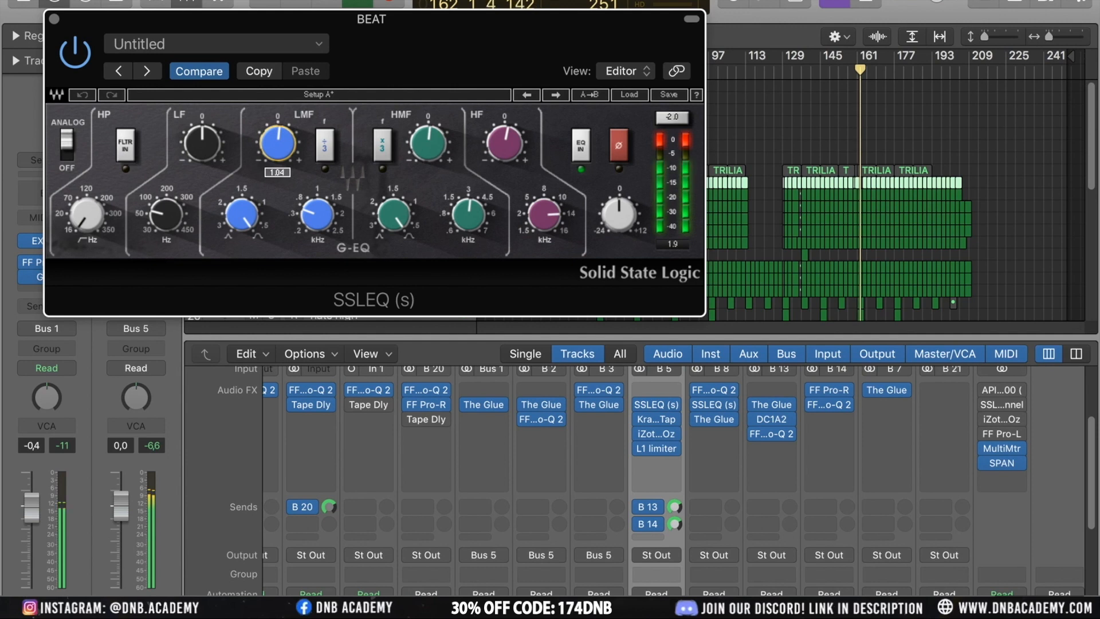
{"action": "mouse_move", "coordinate": [246, 206]}
{"action": "left_mouse_down"}
{"action": "mouse_move", "coordinate": [245, 196]}
{"action": "mouse_move", "coordinate": [246, 207]}
{"action": "left_mouse_up"}
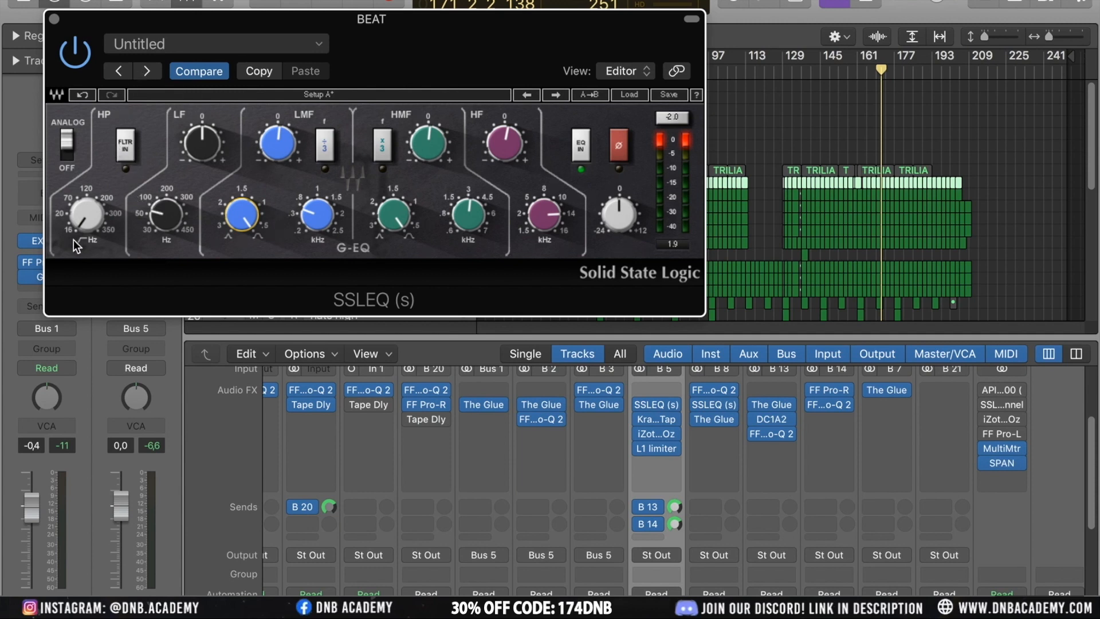
{"action": "mouse_move", "coordinate": [84, 215]}
{"action": "left_click", "coordinate": [85, 214]}
{"action": "left_click_drag", "start_coordinate": [475, 218], "coordinate": [474, 220]}
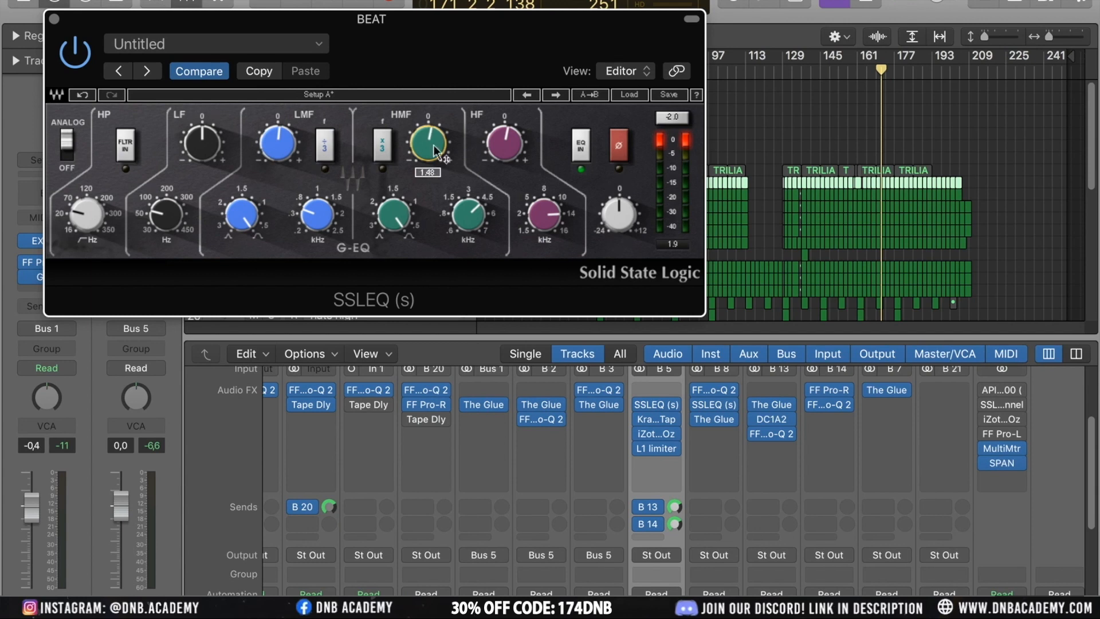
{"action": "left_click_drag", "start_coordinate": [394, 214], "coordinate": [394, 198]}
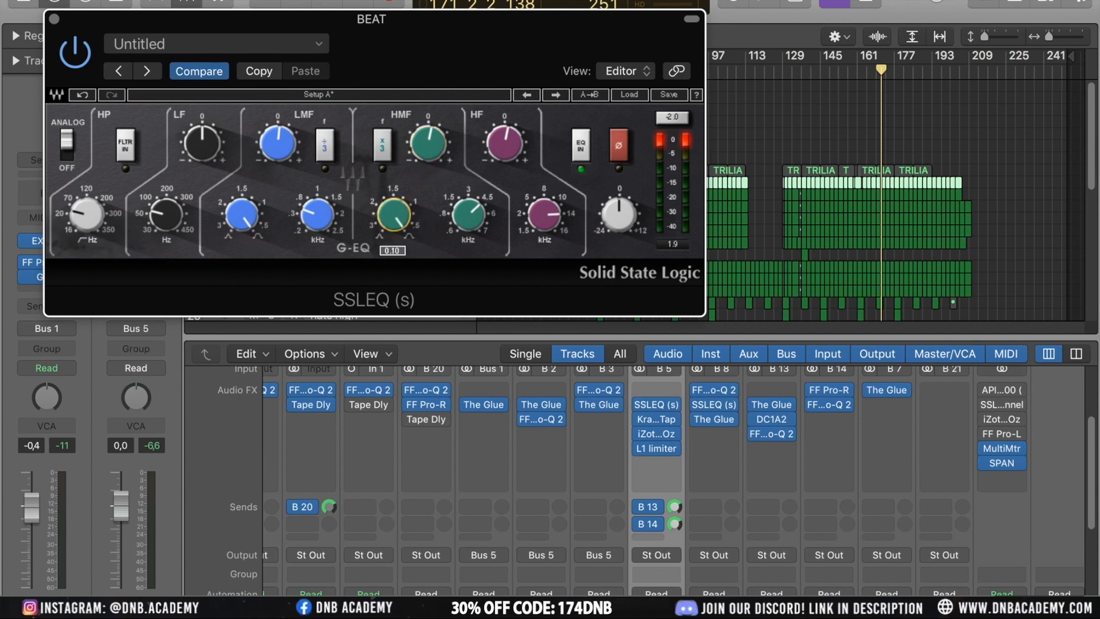
{"action": "left_click", "coordinate": [55, 21]}
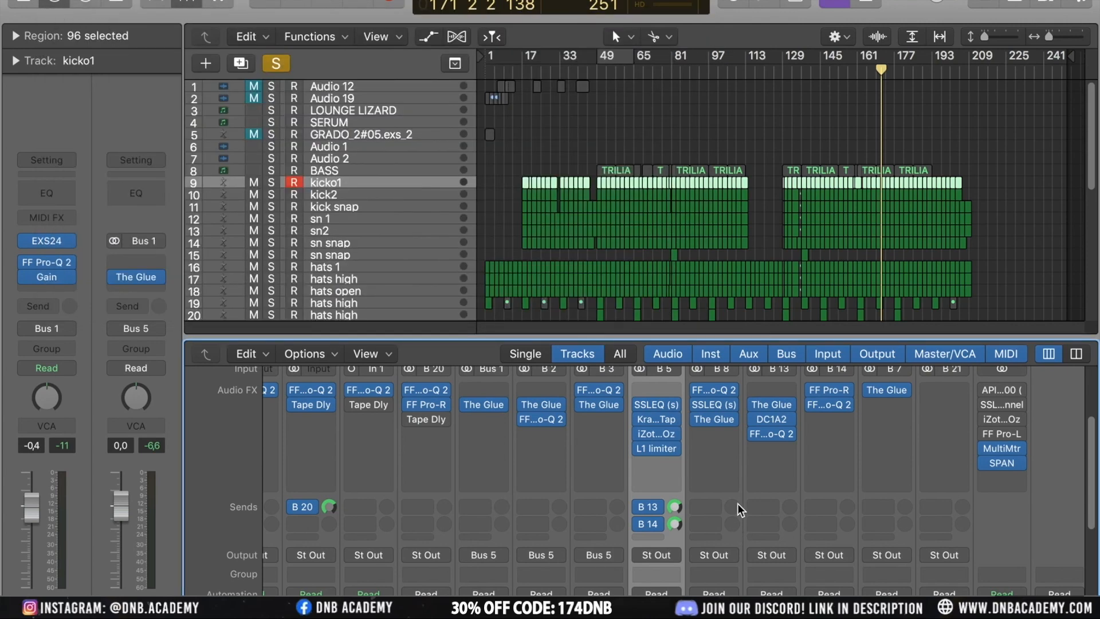
Open the Kramer Tape plugin on the BEAT bus and audition it during playback
{"action": "left_click", "coordinate": [657, 419]}
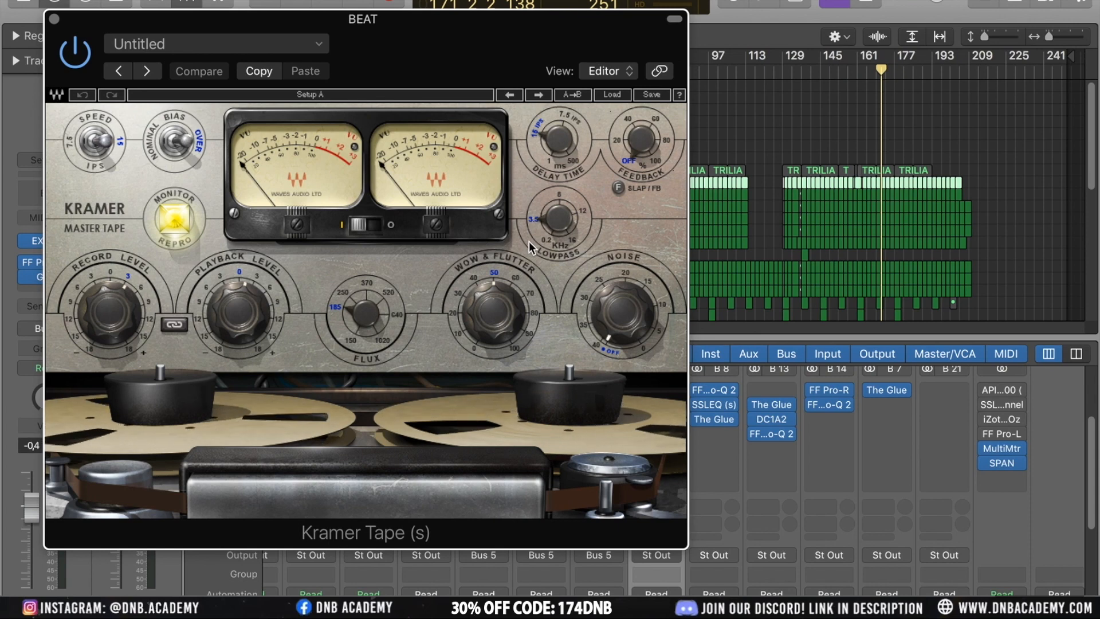
{"action": "left_click", "coordinate": [801, 68]}
{"action": "key", "text": "space"}
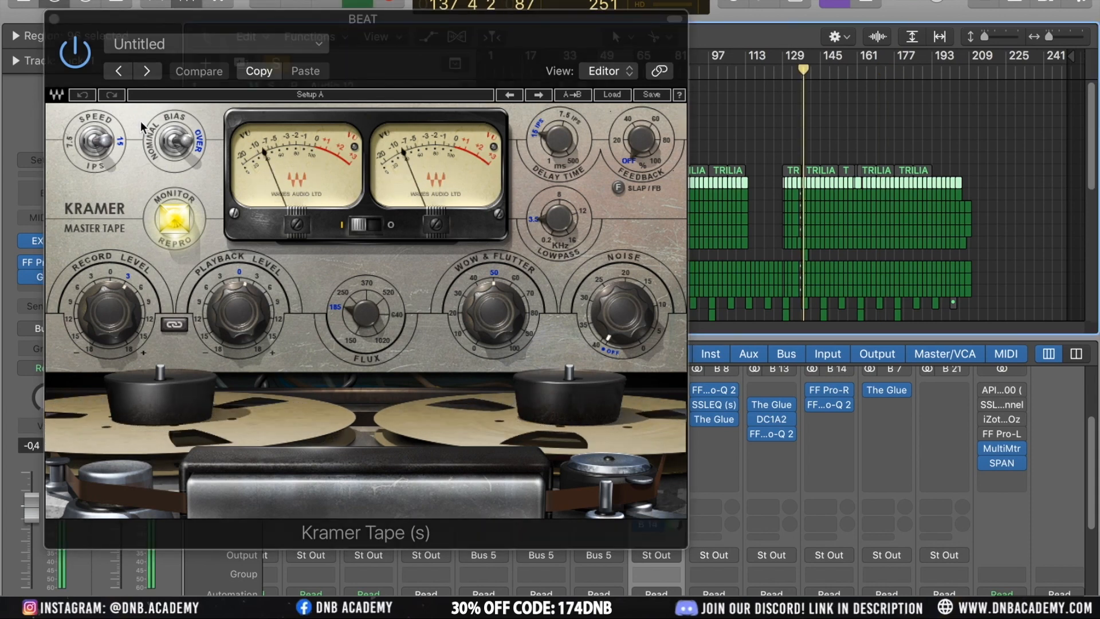
{"action": "left_click", "coordinate": [76, 55]}
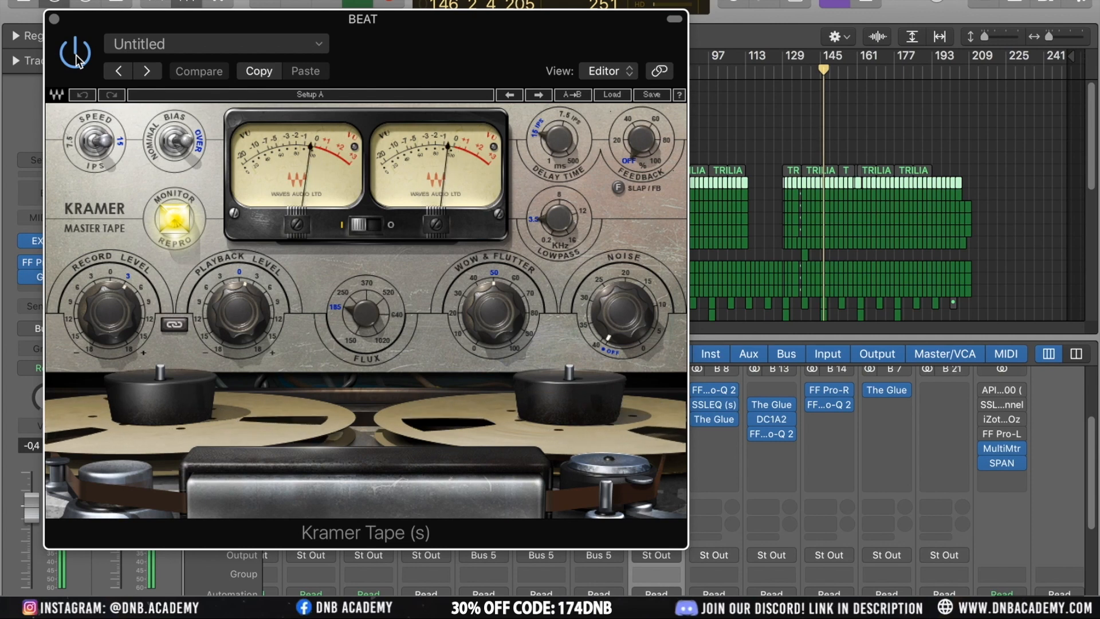
{"action": "left_click", "coordinate": [55, 19]}
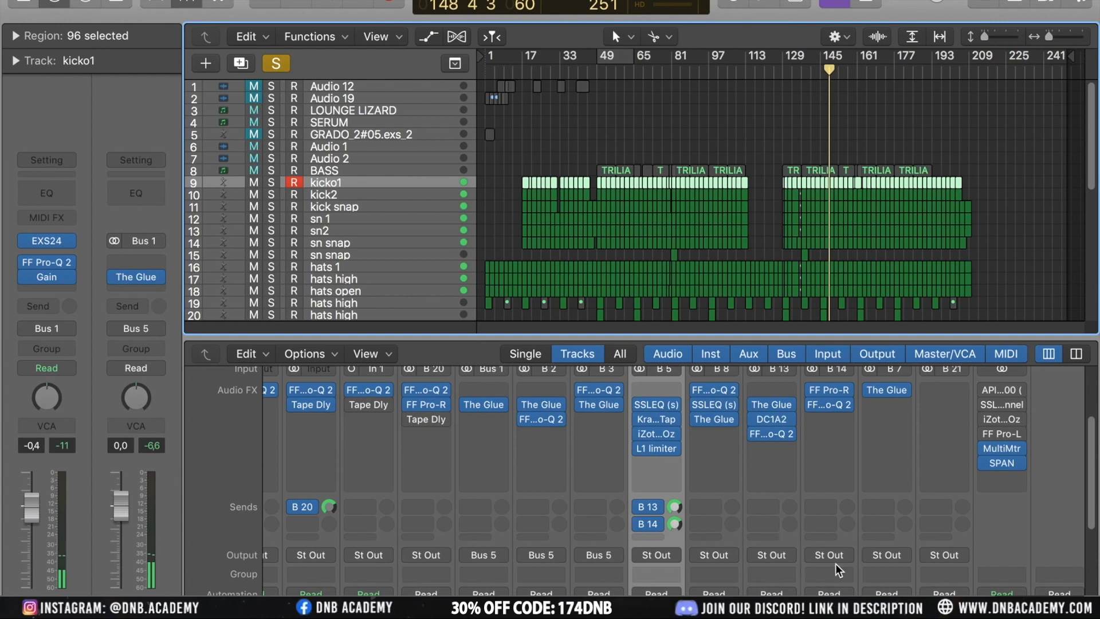
Open the Ozone exciter and the L1 limiter on the BEAT bus in turn to inspect their settings
{"action": "mouse_move", "coordinate": [657, 433]}
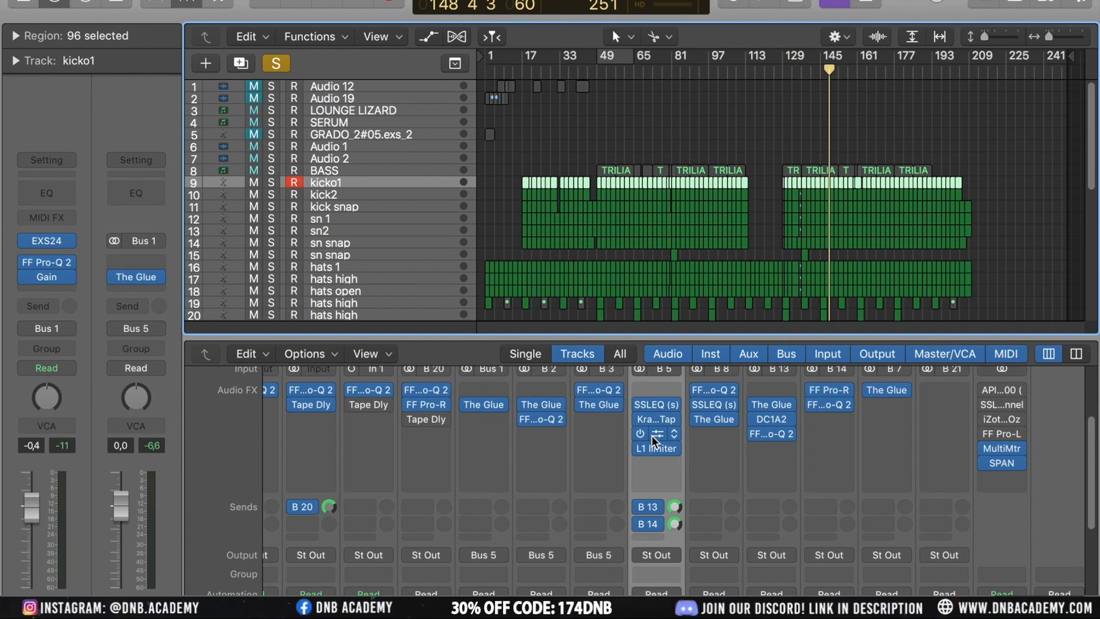
{"action": "left_click", "coordinate": [657, 434]}
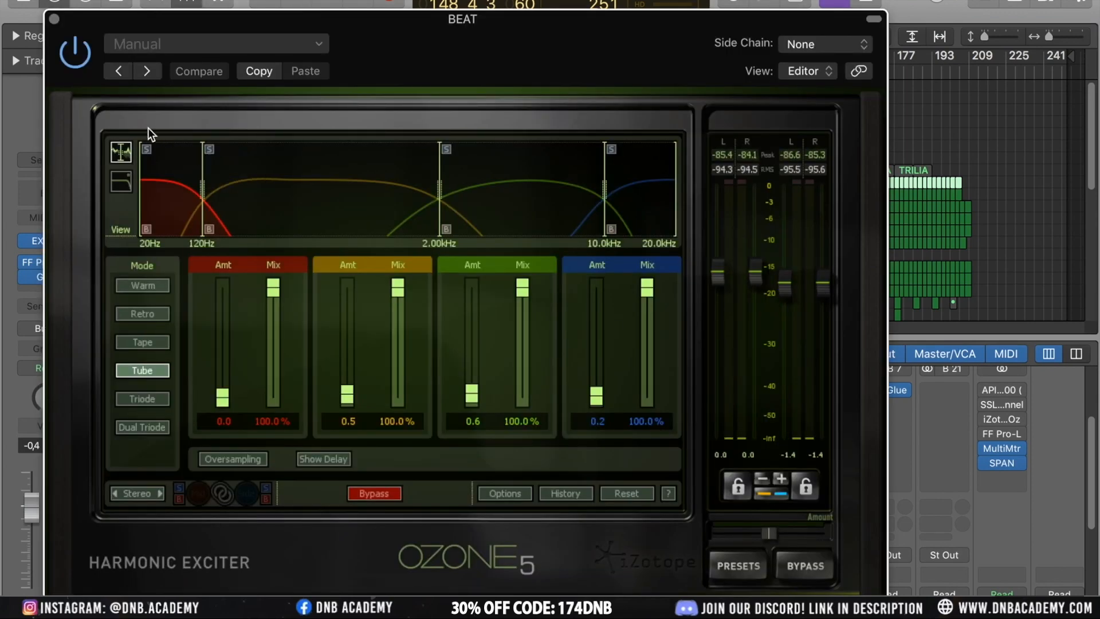
{"action": "left_click", "coordinate": [54, 20]}
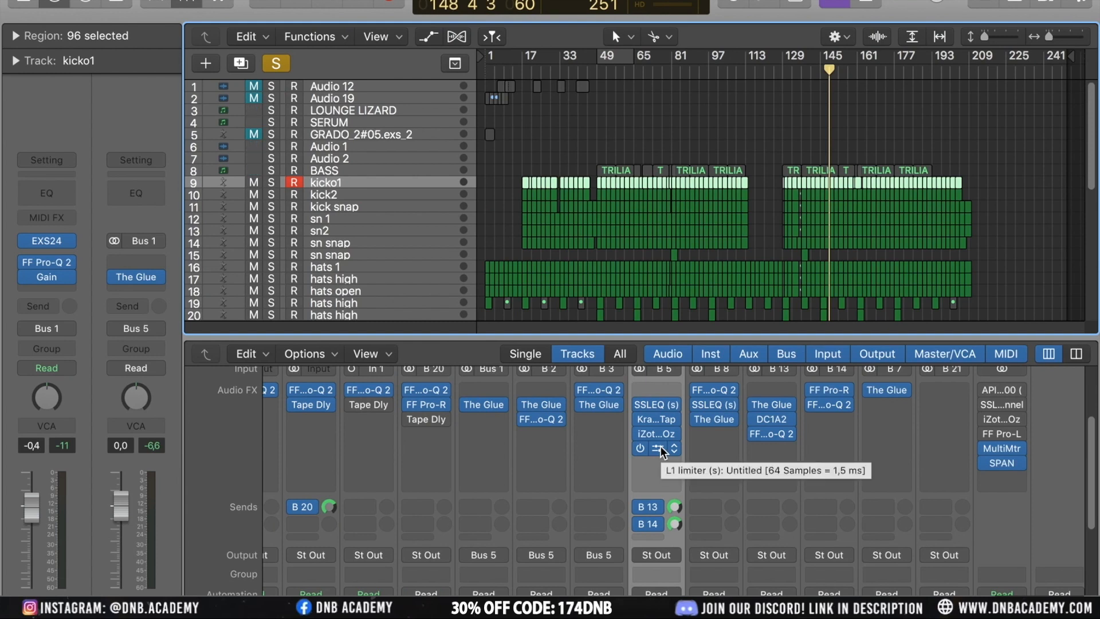
{"action": "scroll", "coordinate": [662, 450], "scroll_direction": "down", "scroll_amount": 2}
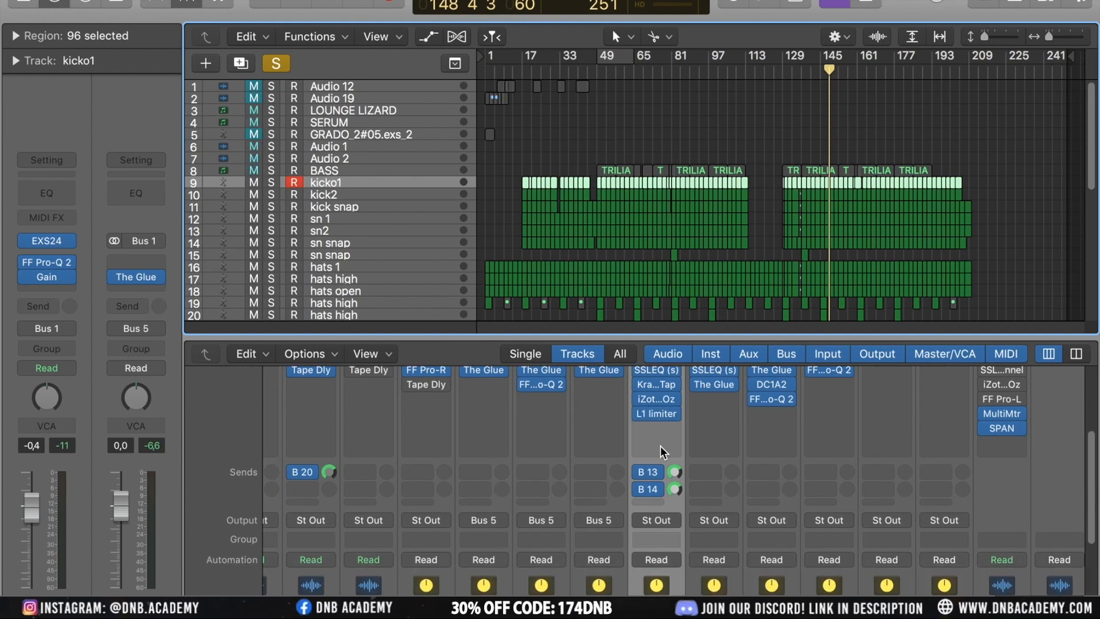
{"action": "left_click", "coordinate": [658, 413]}
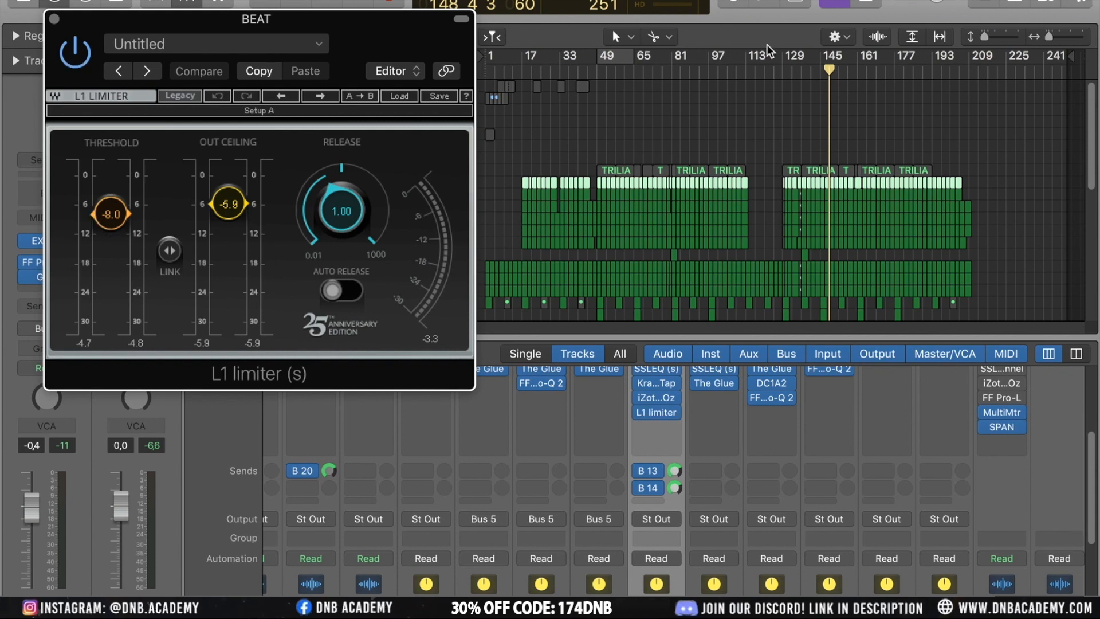
{"action": "key", "text": "space"}
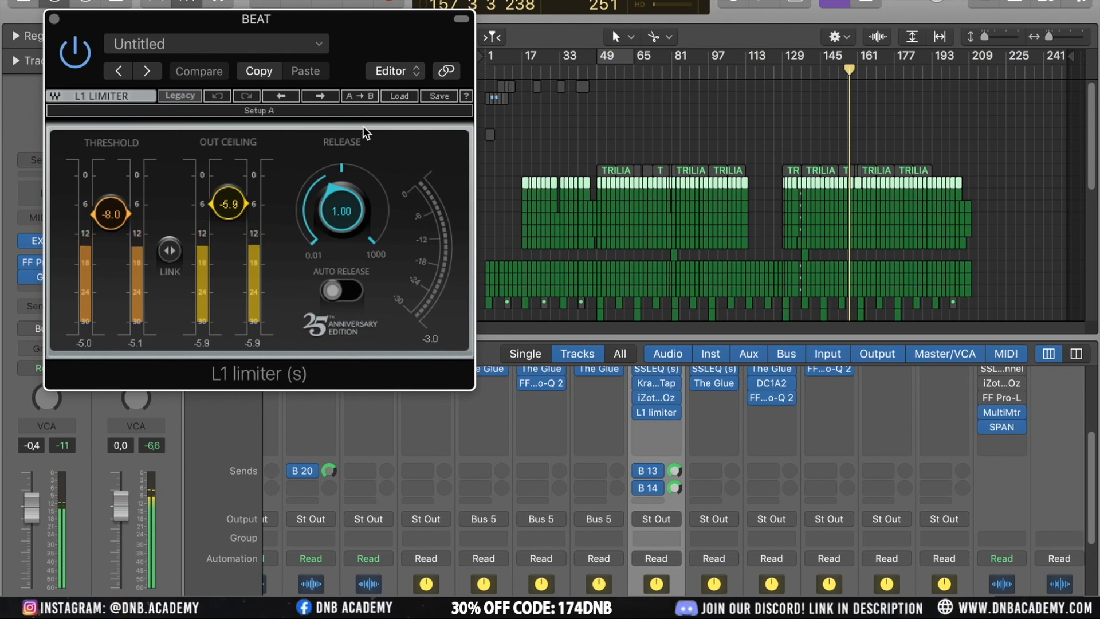
{"action": "left_click", "coordinate": [54, 20]}
{"action": "scroll", "coordinate": [860, 470], "scroll_direction": "down", "scroll_amount": 3}
{"action": "scroll", "coordinate": [875, 479], "scroll_direction": "up", "scroll_amount": 5}
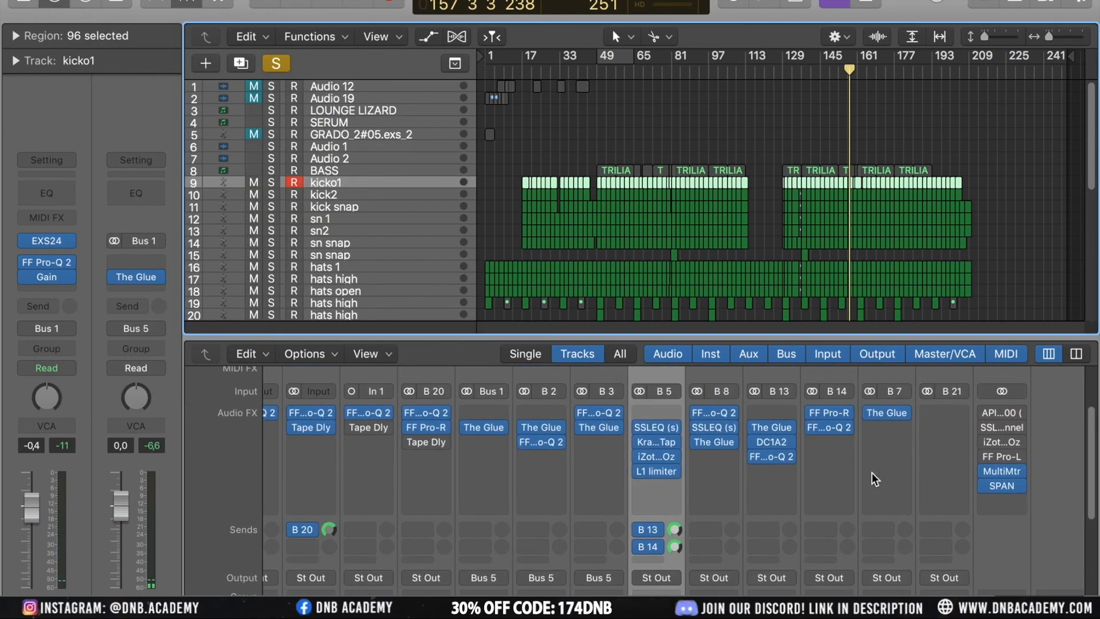
Turn off the active solo and hide the mixer to show the full track list
{"action": "scroll", "coordinate": [873, 479], "scroll_direction": "down", "scroll_amount": 5}
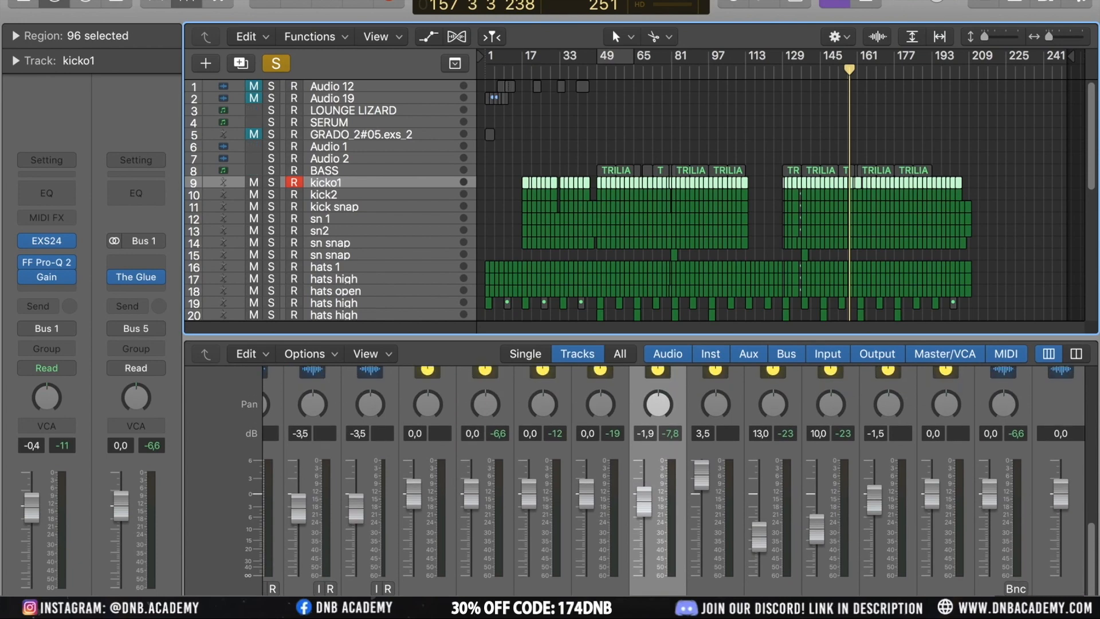
{"action": "left_click", "coordinate": [671, 607]}
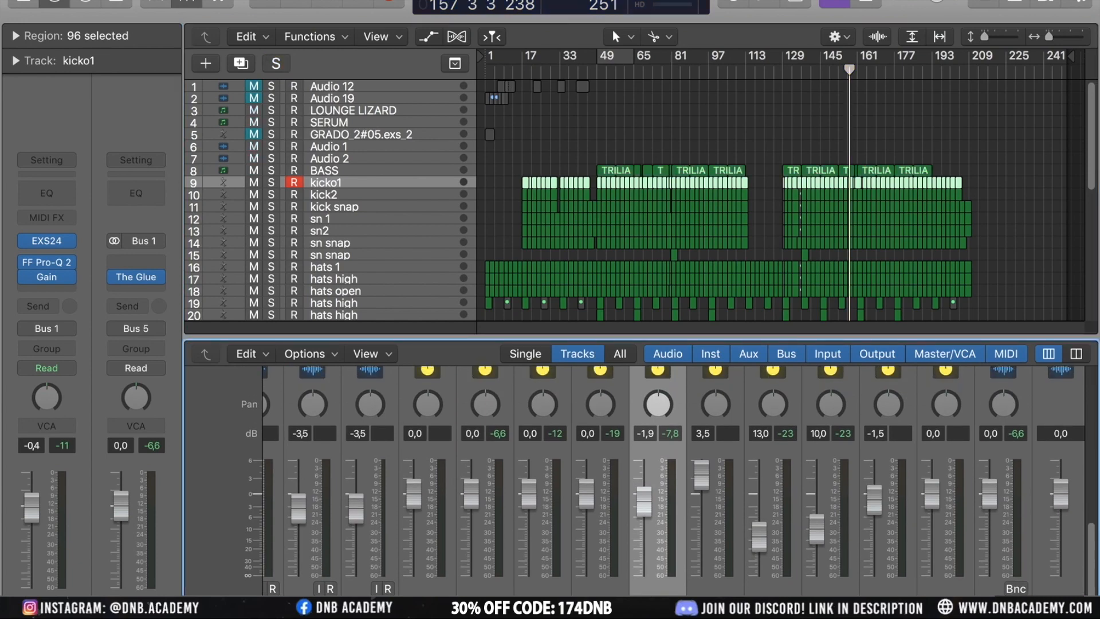
{"action": "key", "text": "x"}
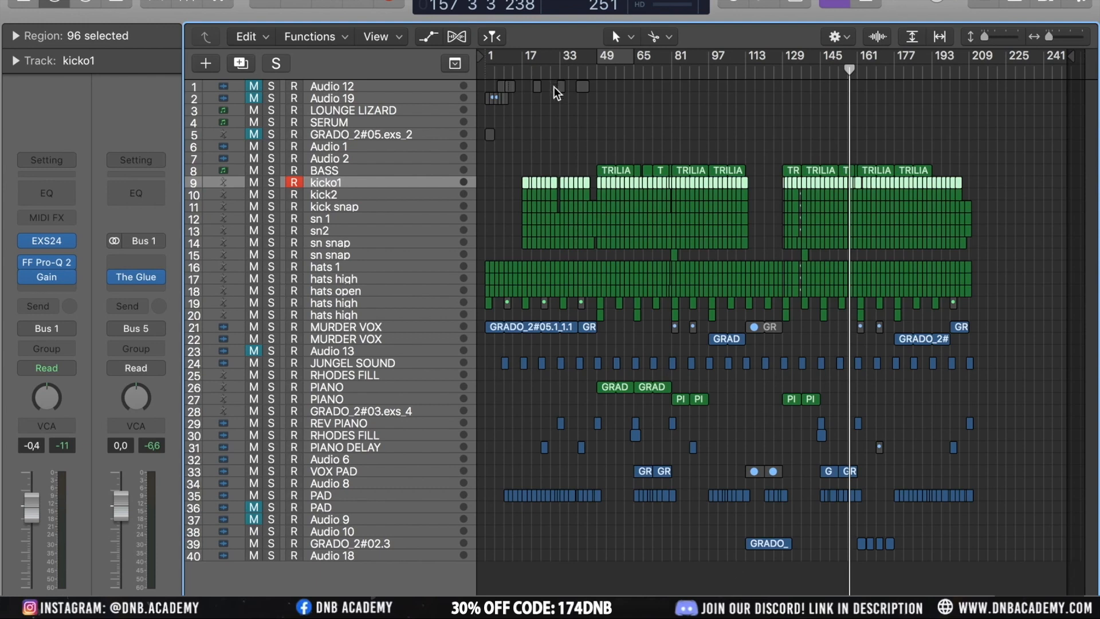
Deselect the regions and open the list of recently opened projects
{"action": "left_click", "coordinate": [549, 143]}
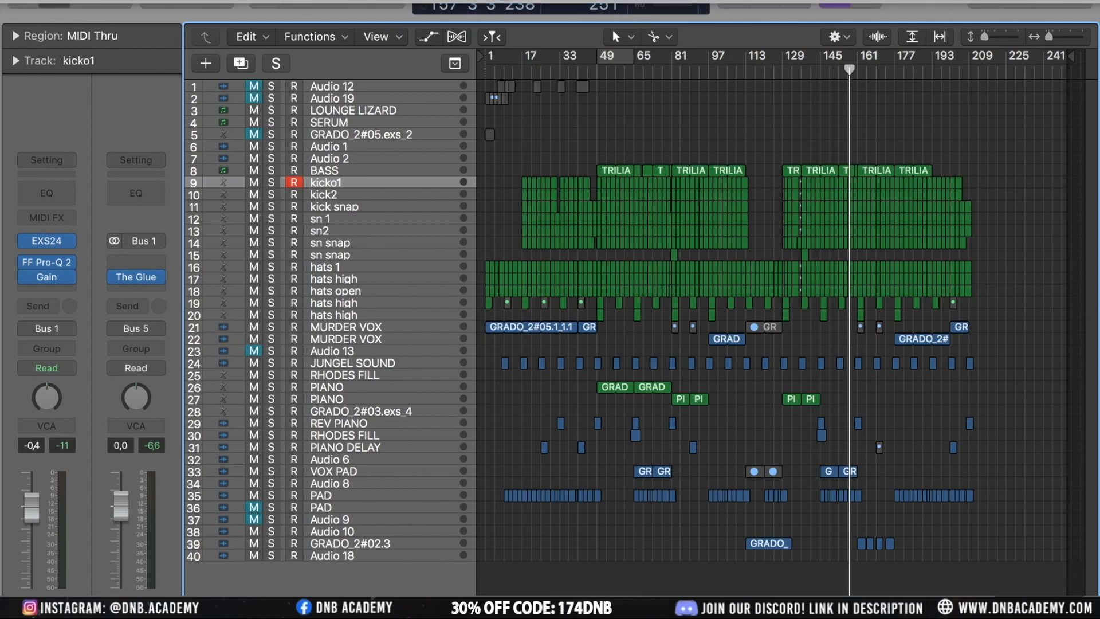
{"action": "left_click", "coordinate": [137, 0]}
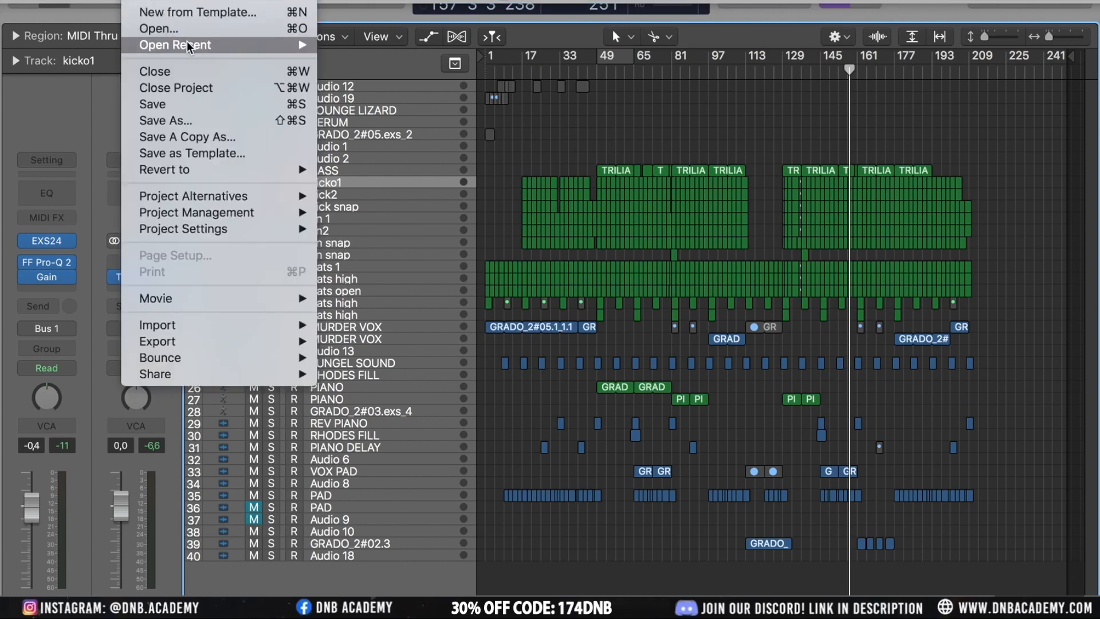
{"action": "mouse_move", "coordinate": [189, 45]}
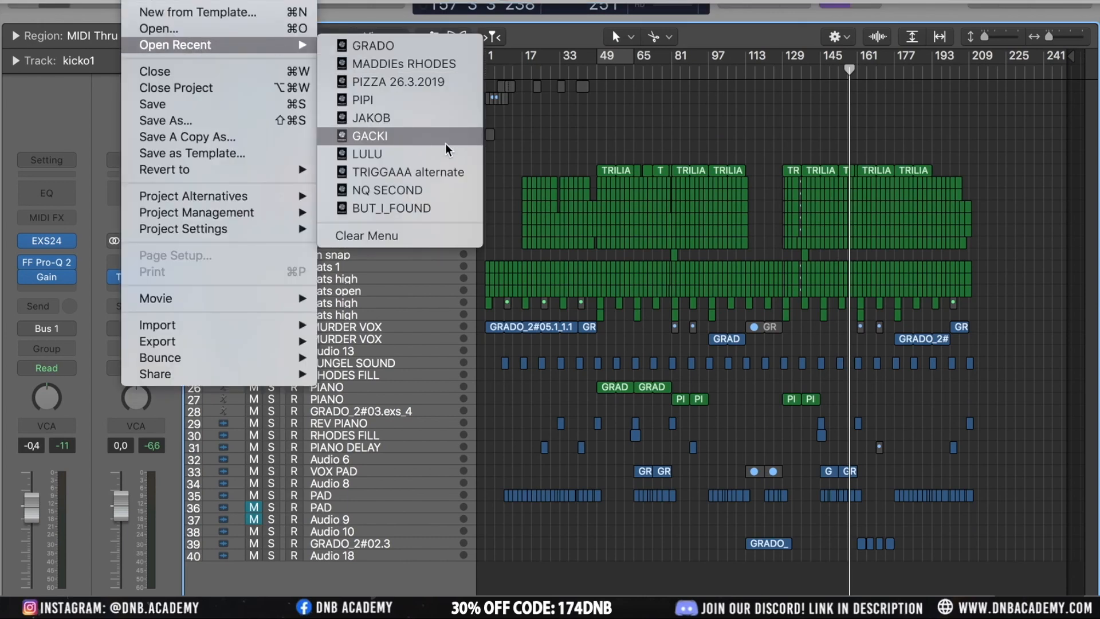